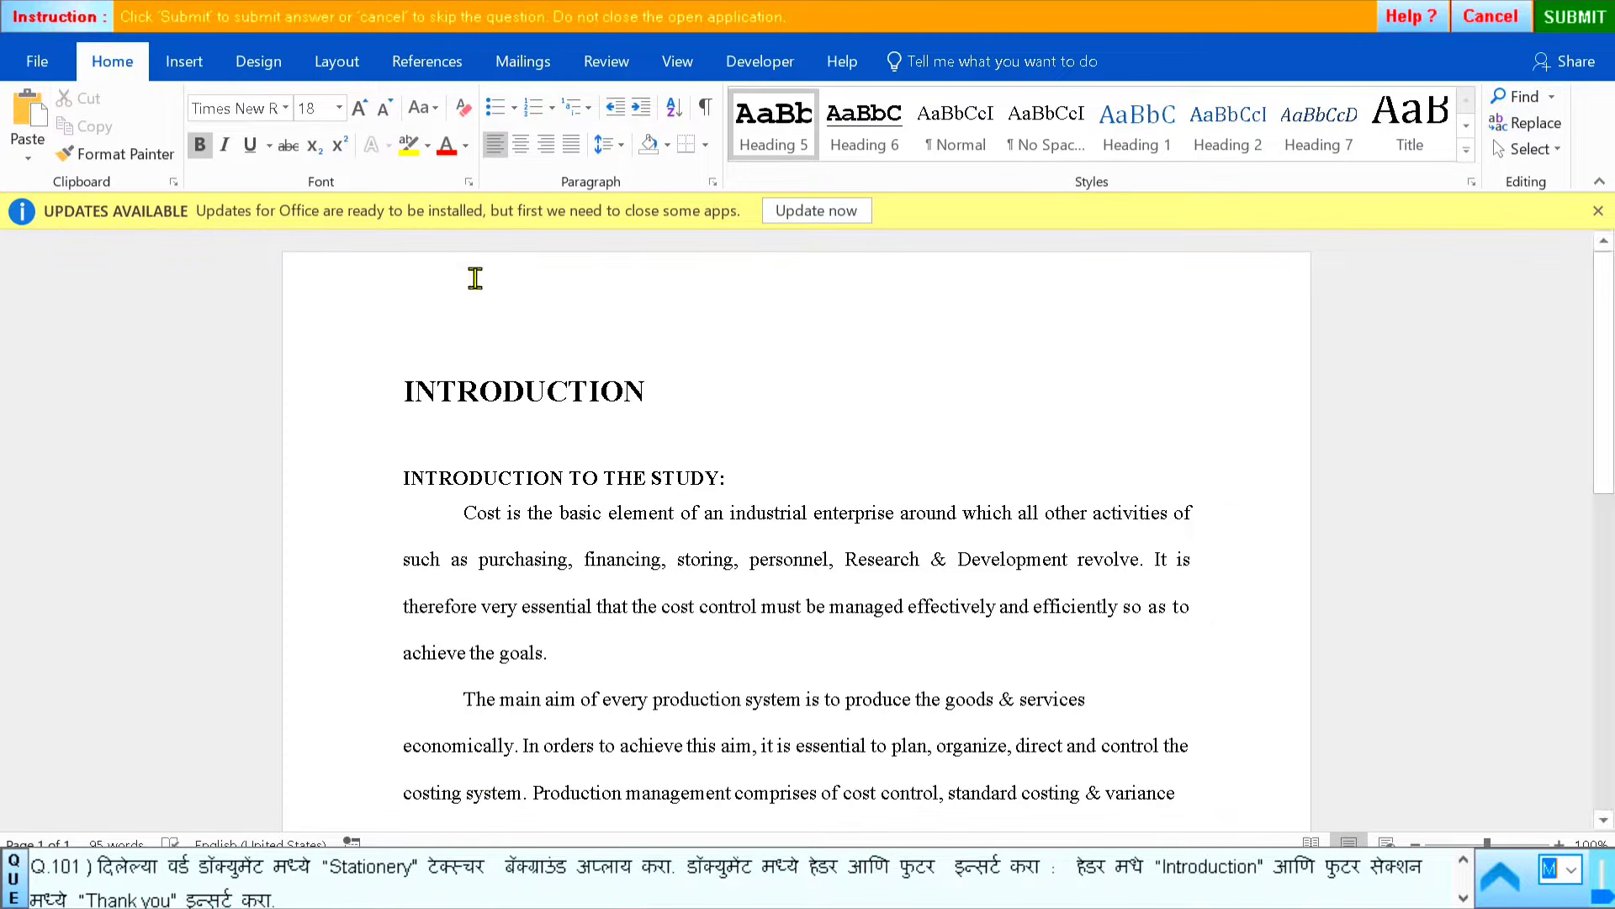
# Fill the page background with the Stationery texture
pyautogui.click(252, 73)
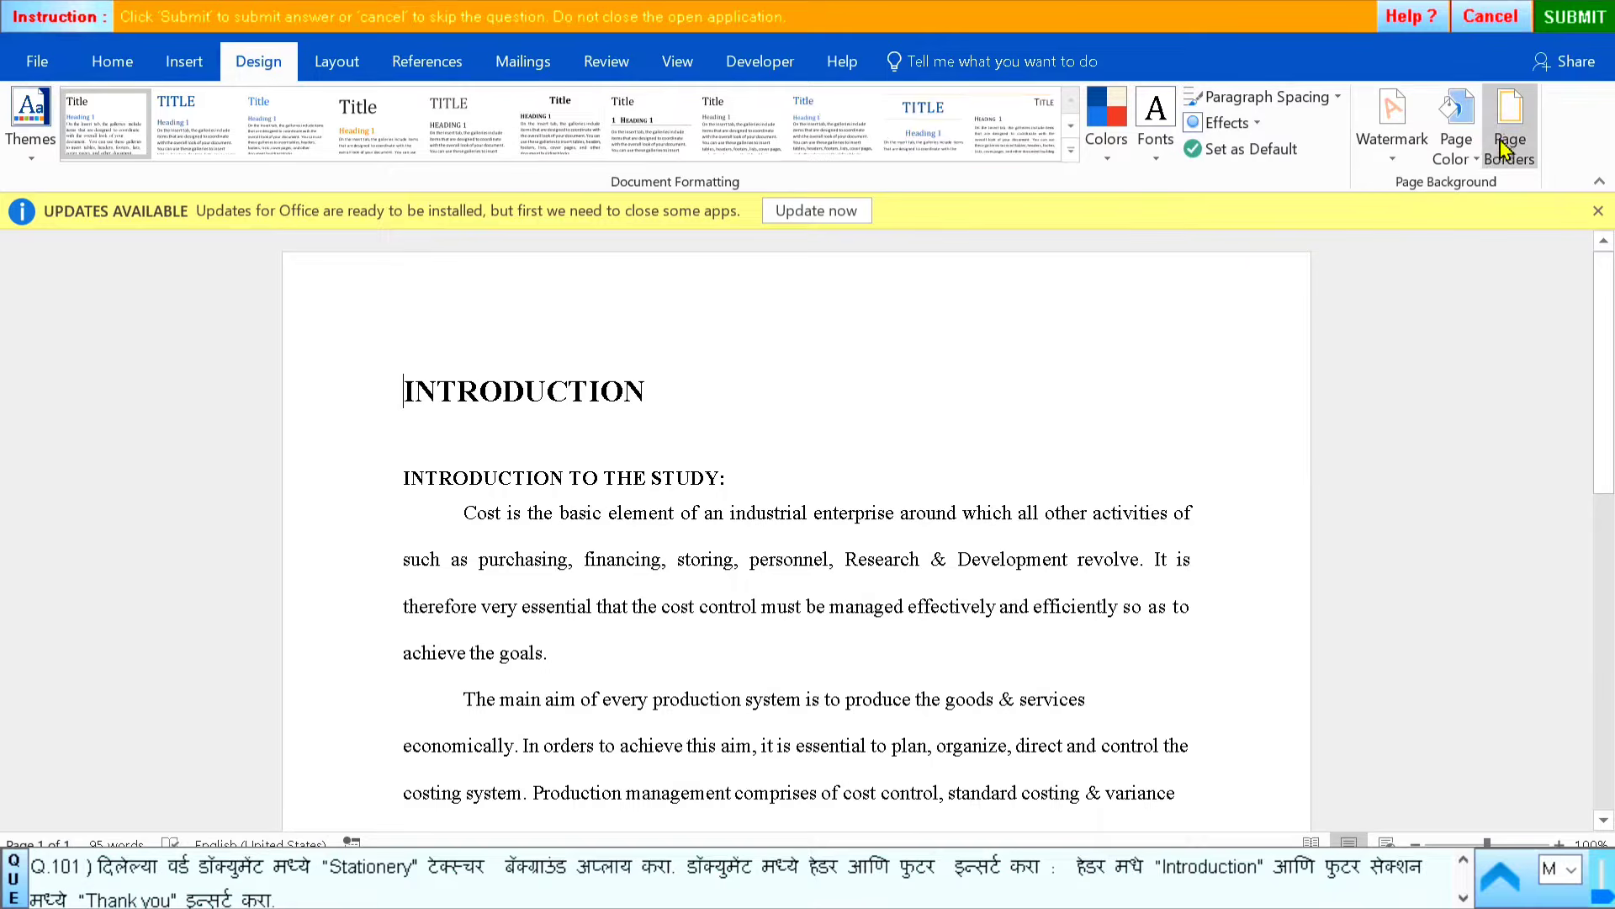
pyautogui.click(1456, 143)
pyautogui.click(1489, 431)
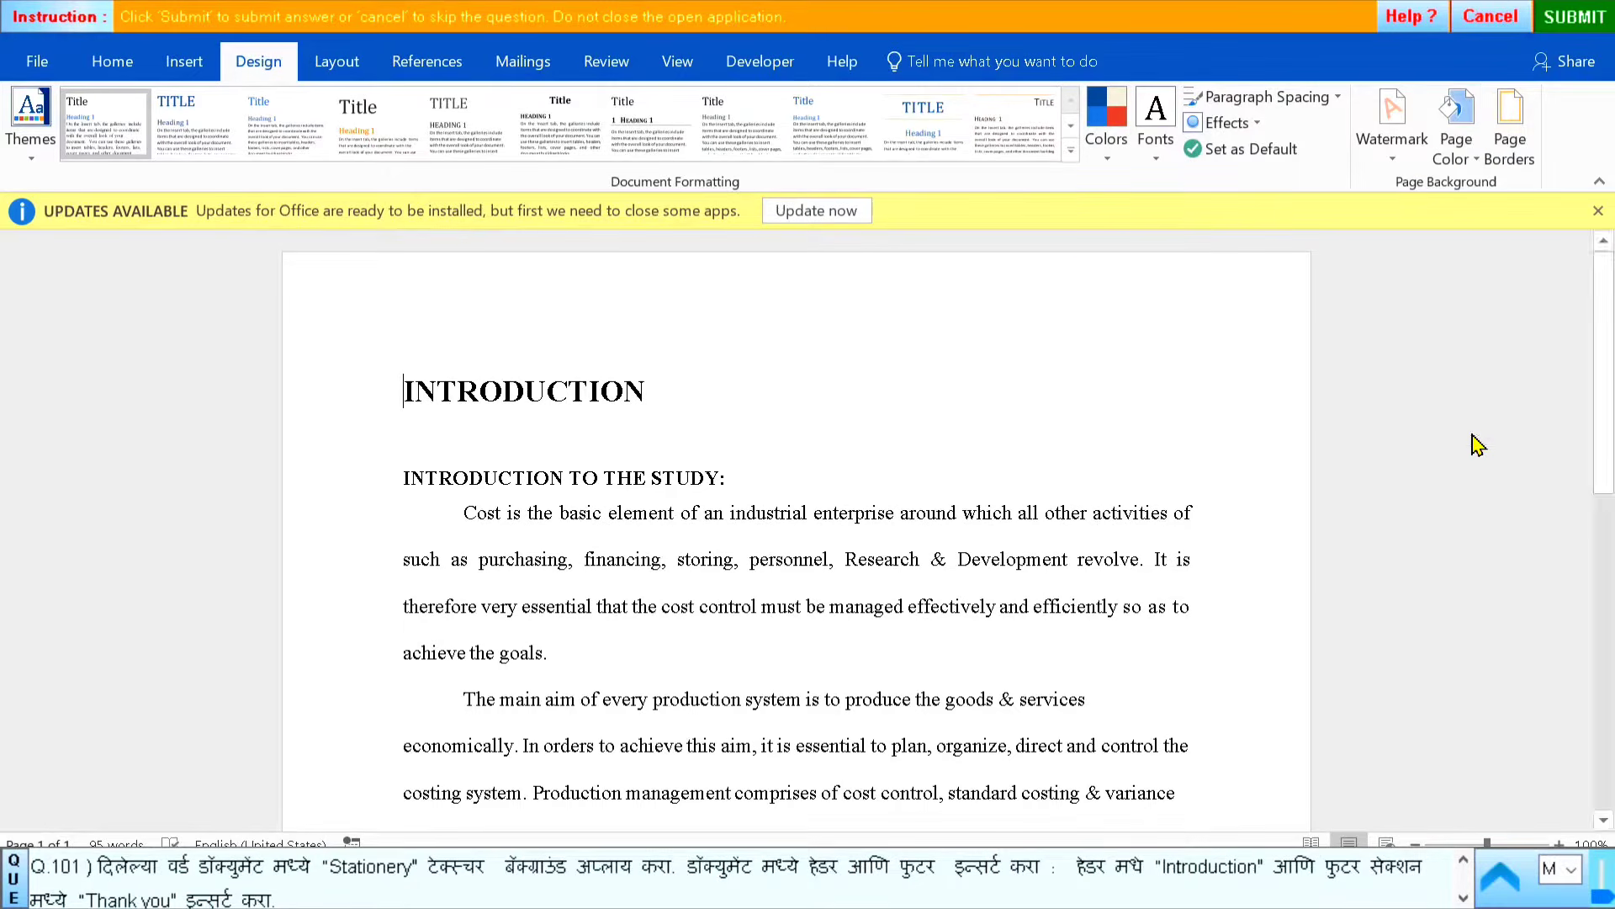
pyautogui.click(659, 168)
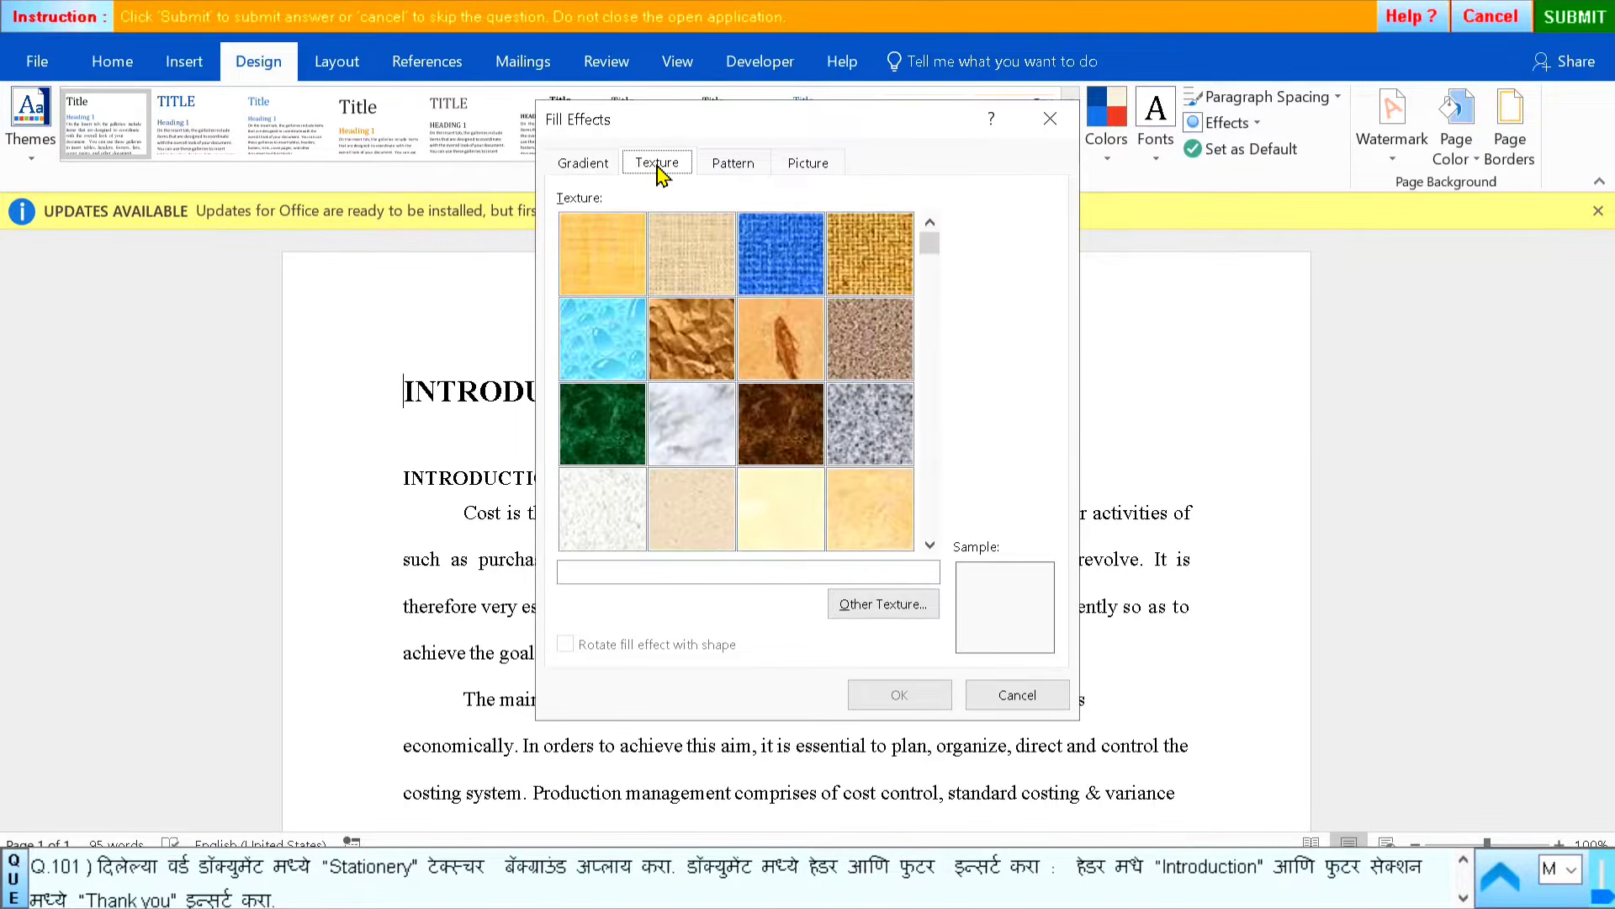
pyautogui.click(876, 514)
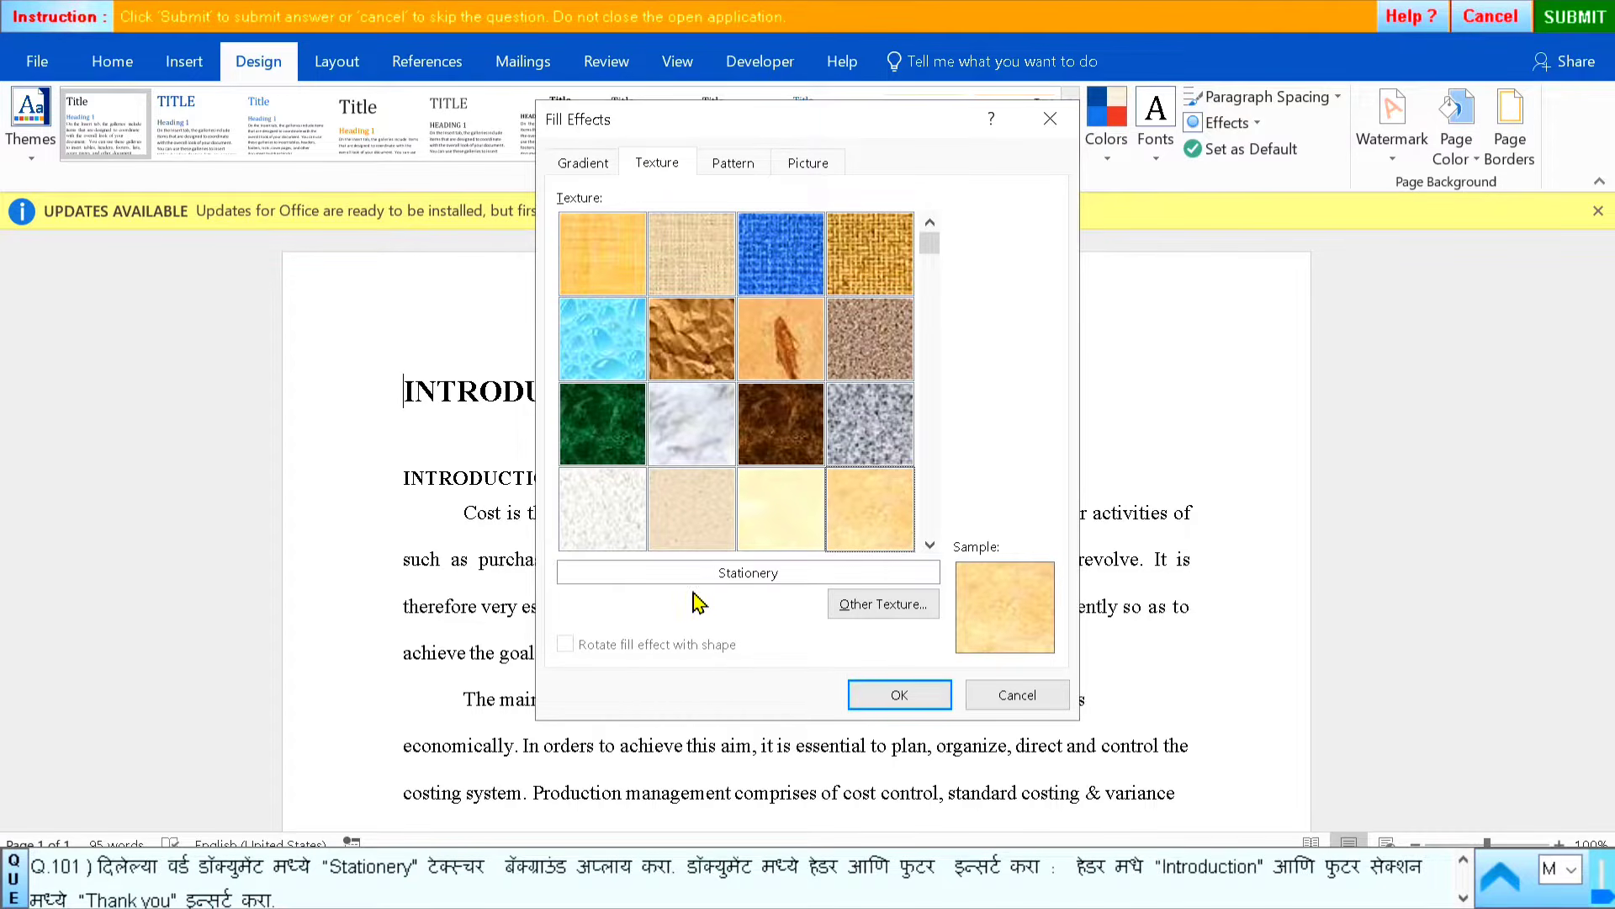
pyautogui.click(900, 695)
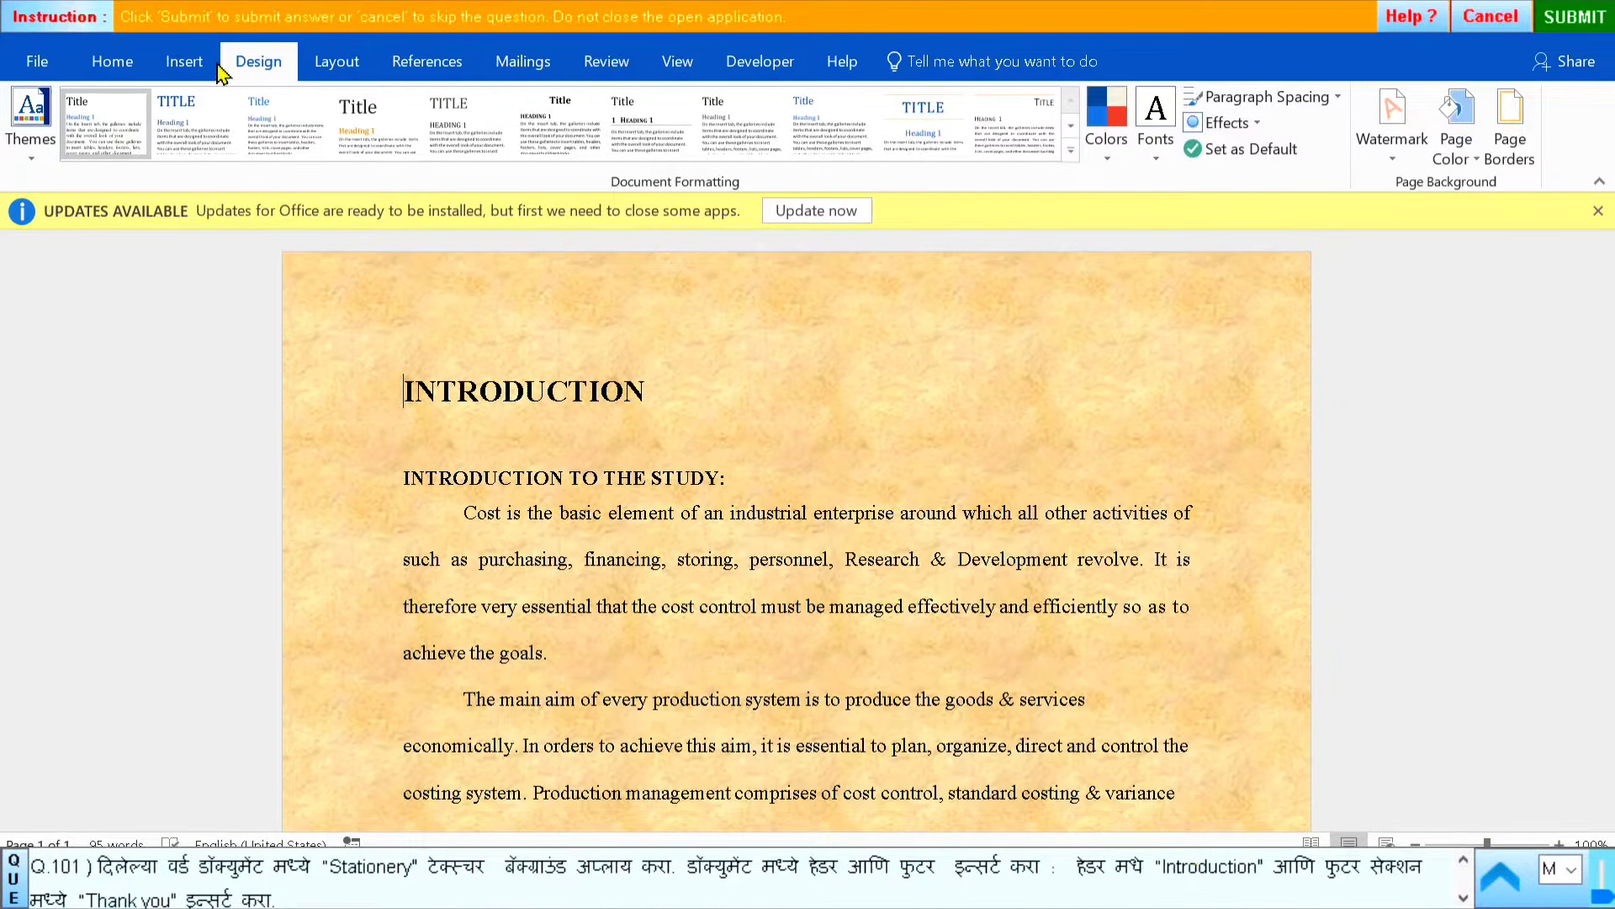
# Add a page header containing the text "Introduction" copied from the task instructions
pyautogui.click(184, 63)
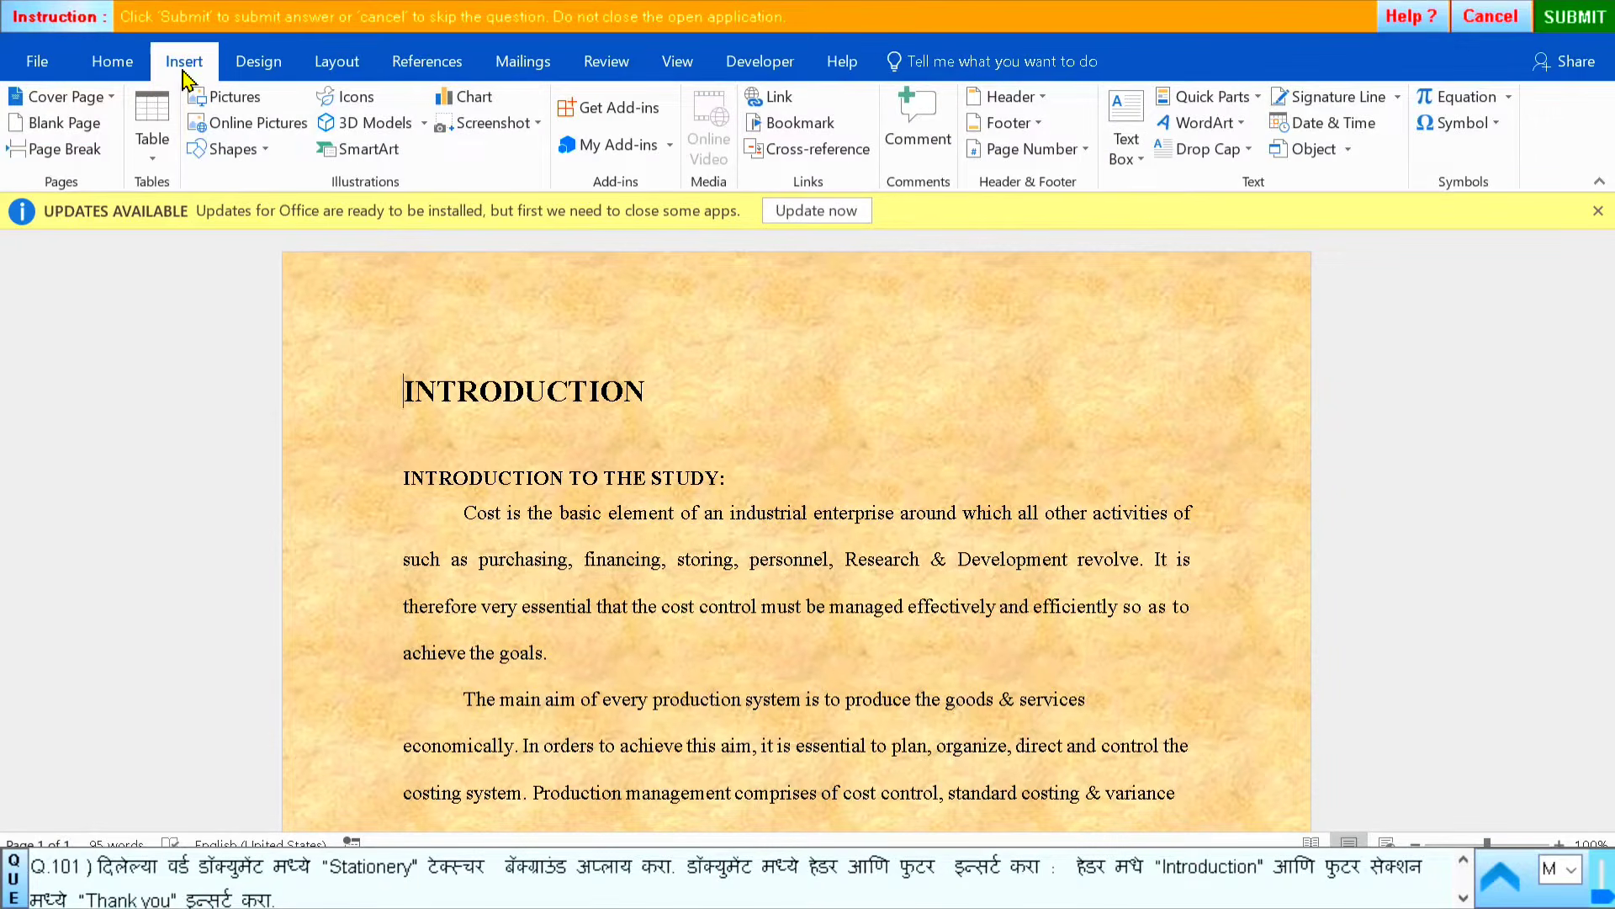
pyautogui.click(1014, 96)
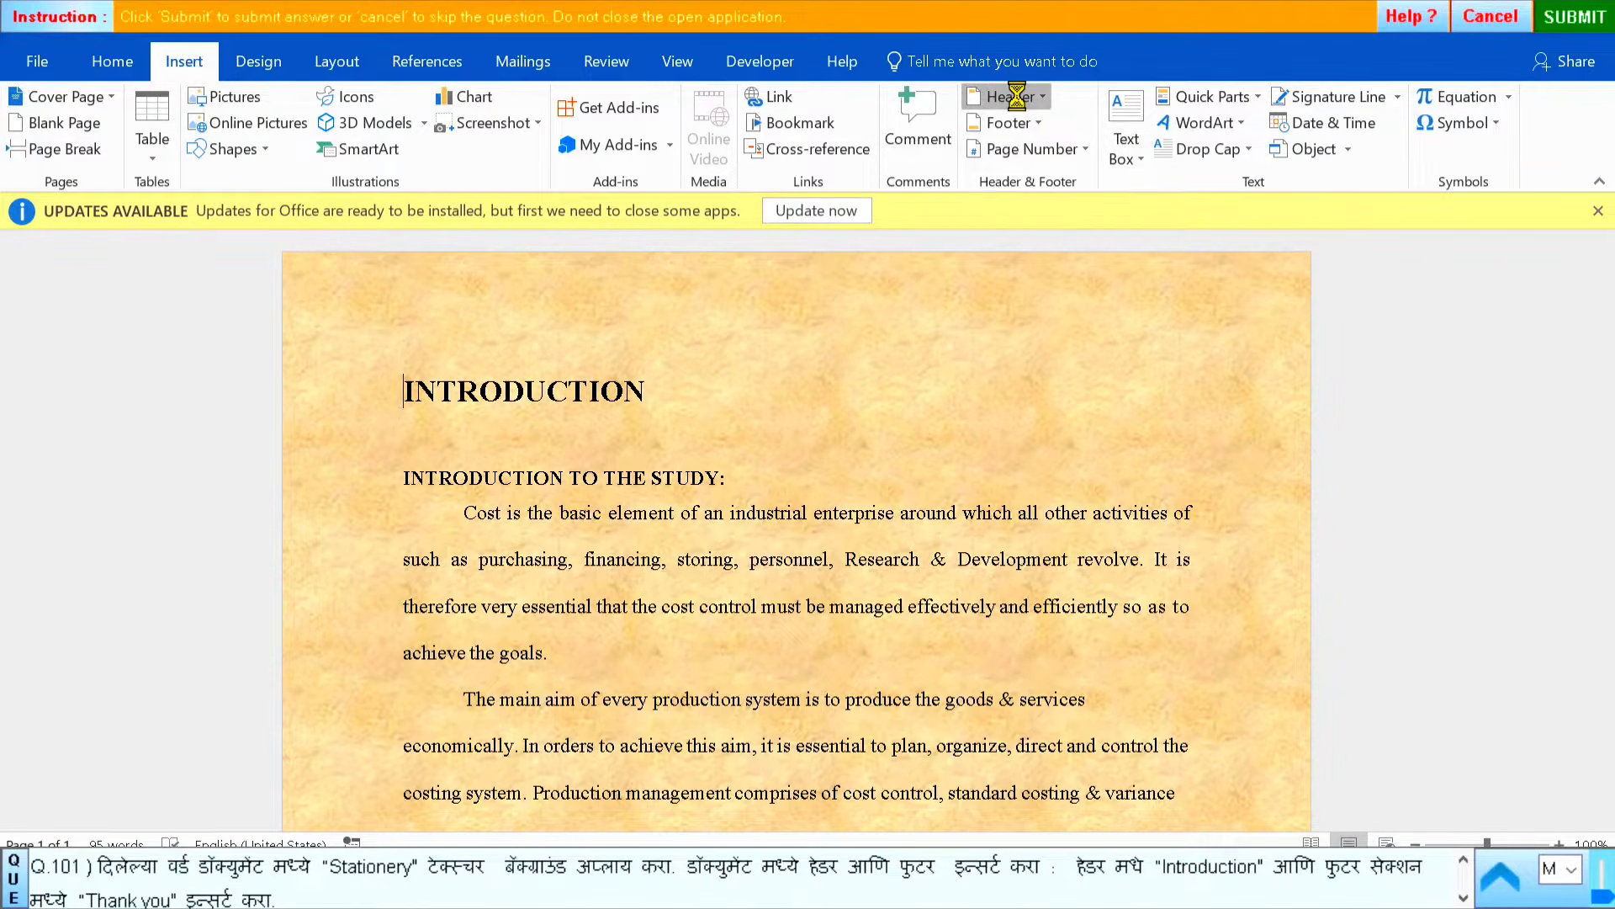
pyautogui.click(1033, 696)
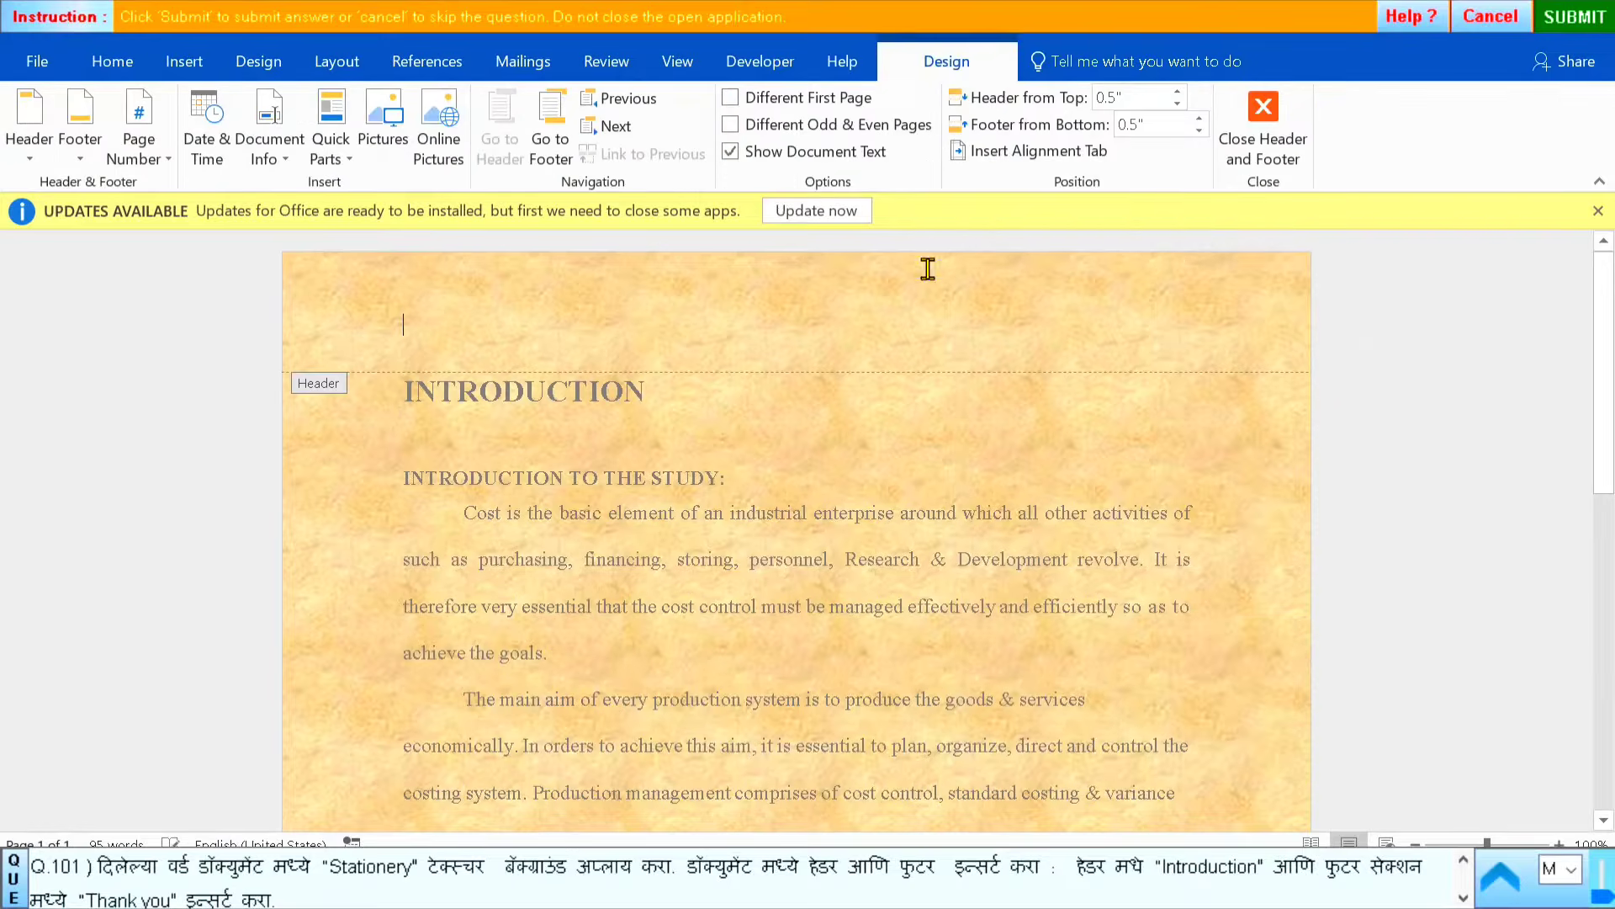
pyautogui.doubleClick(1198, 865)
pyautogui.hotkey('ctrl', 'c')
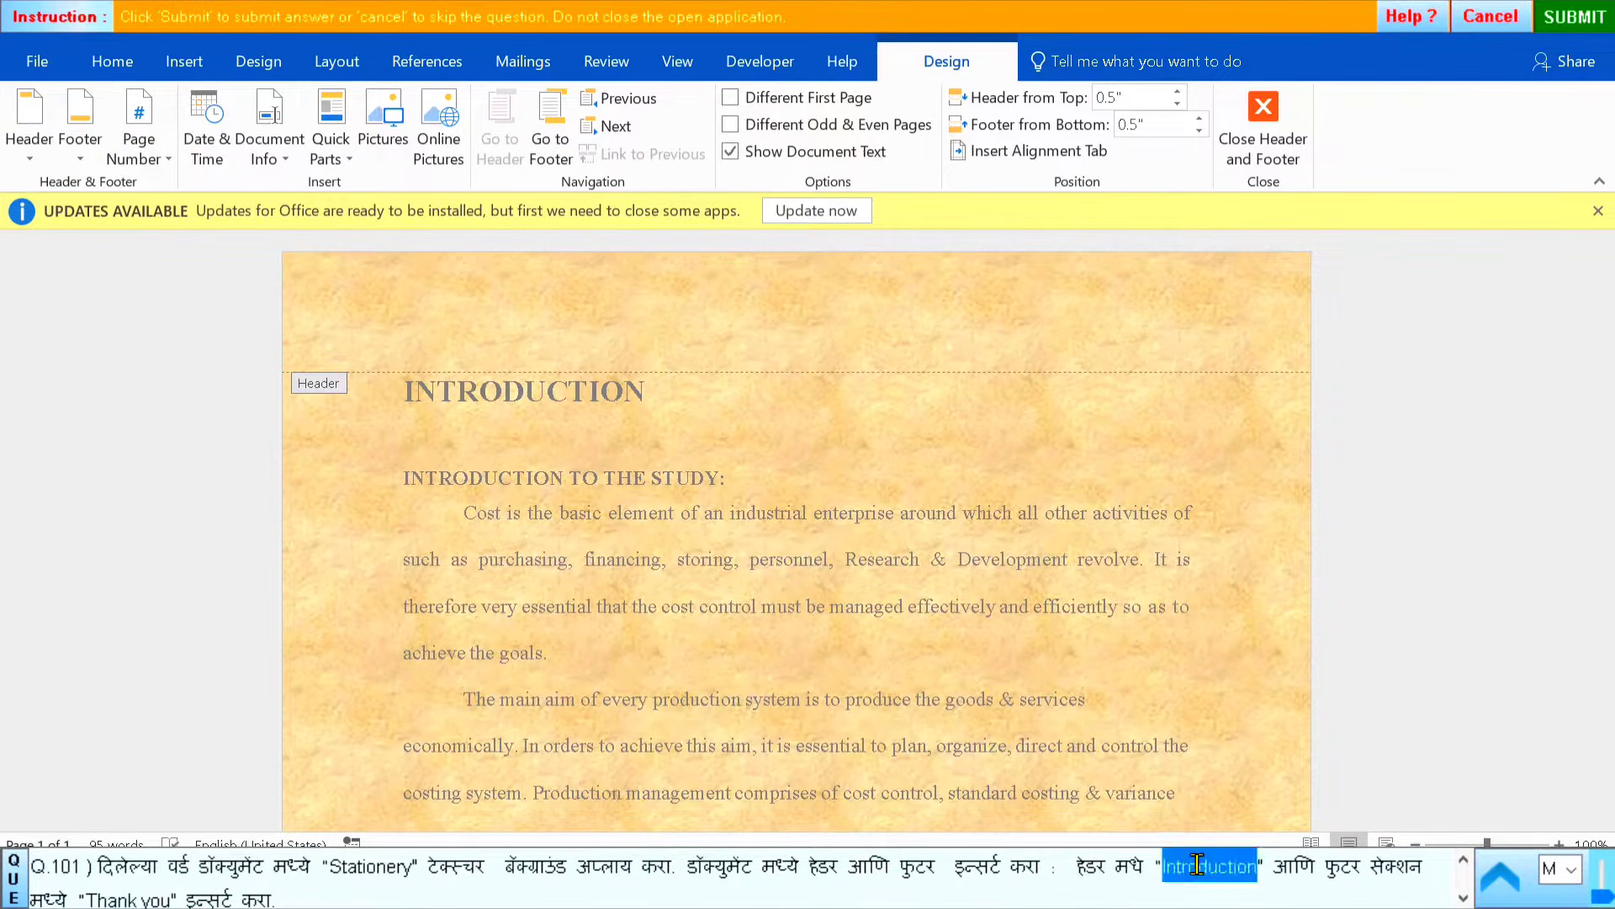
pyautogui.click(408, 332)
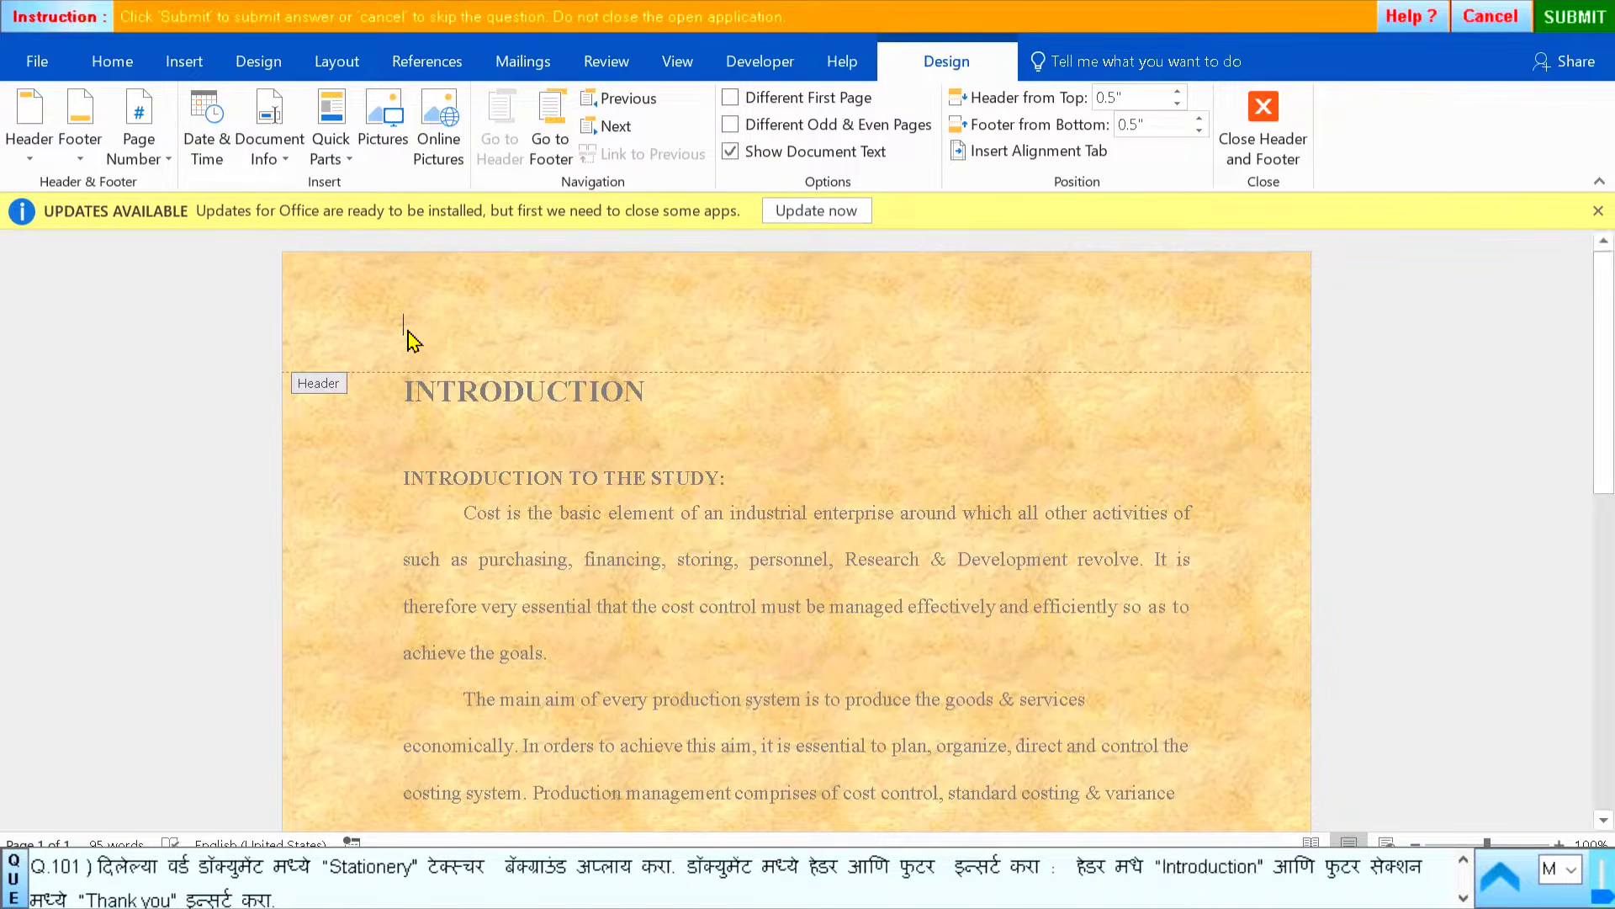
pyautogui.hotkey('ctrl', 'v')
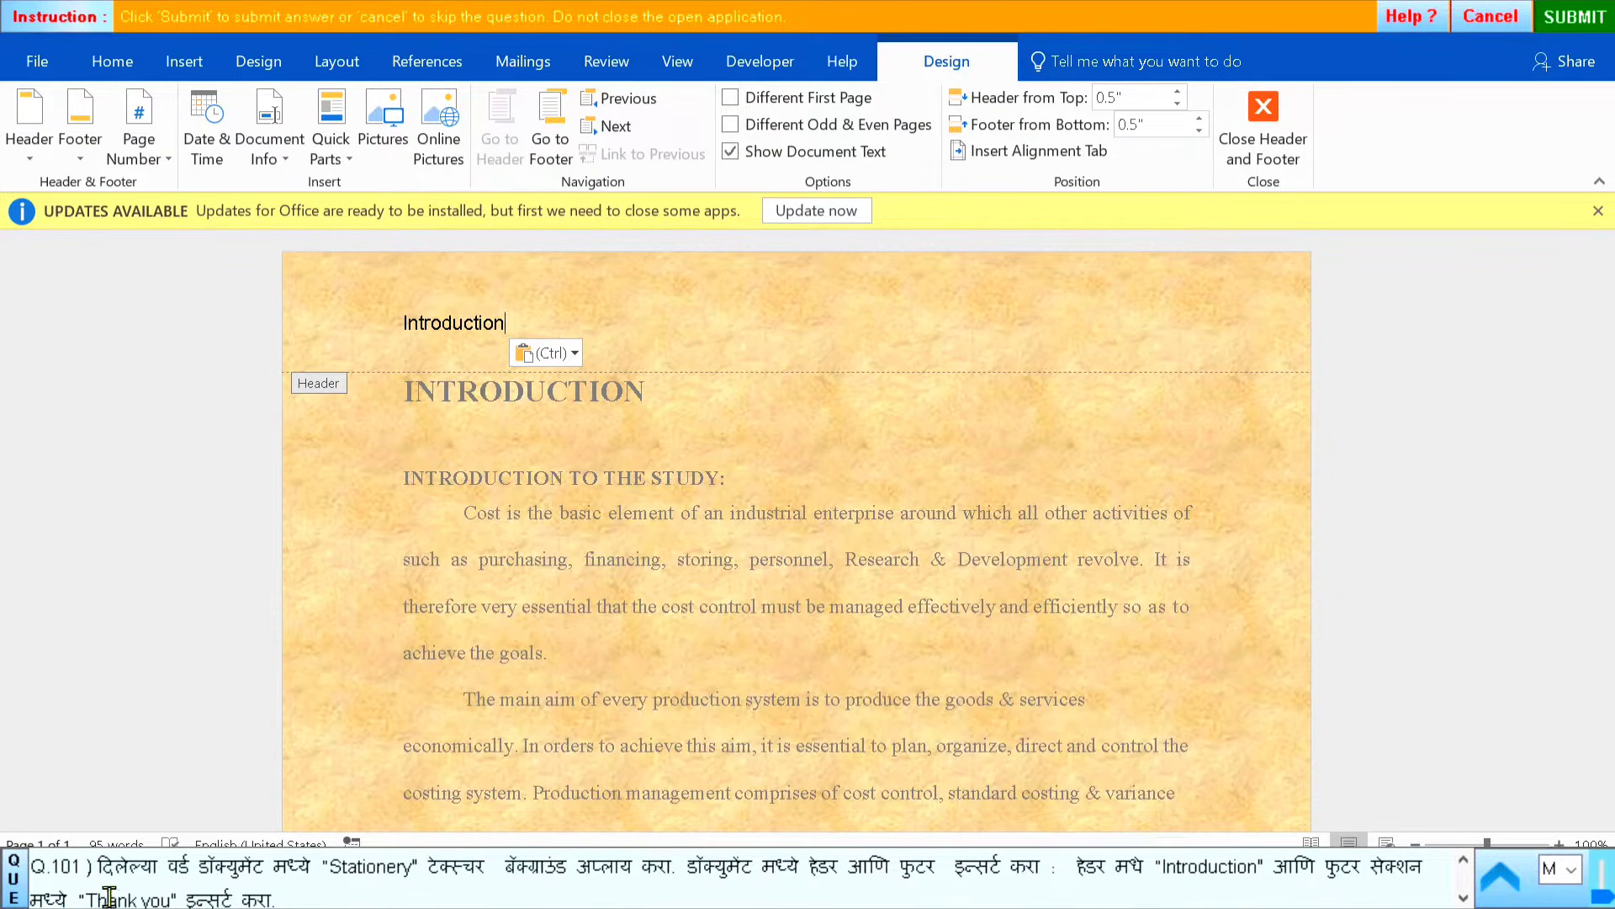
# Add a page footer containing "Thank you" copied from the task instructions, and return to the document body
pyautogui.moveTo(86, 899); pyautogui.dragTo(167, 896)
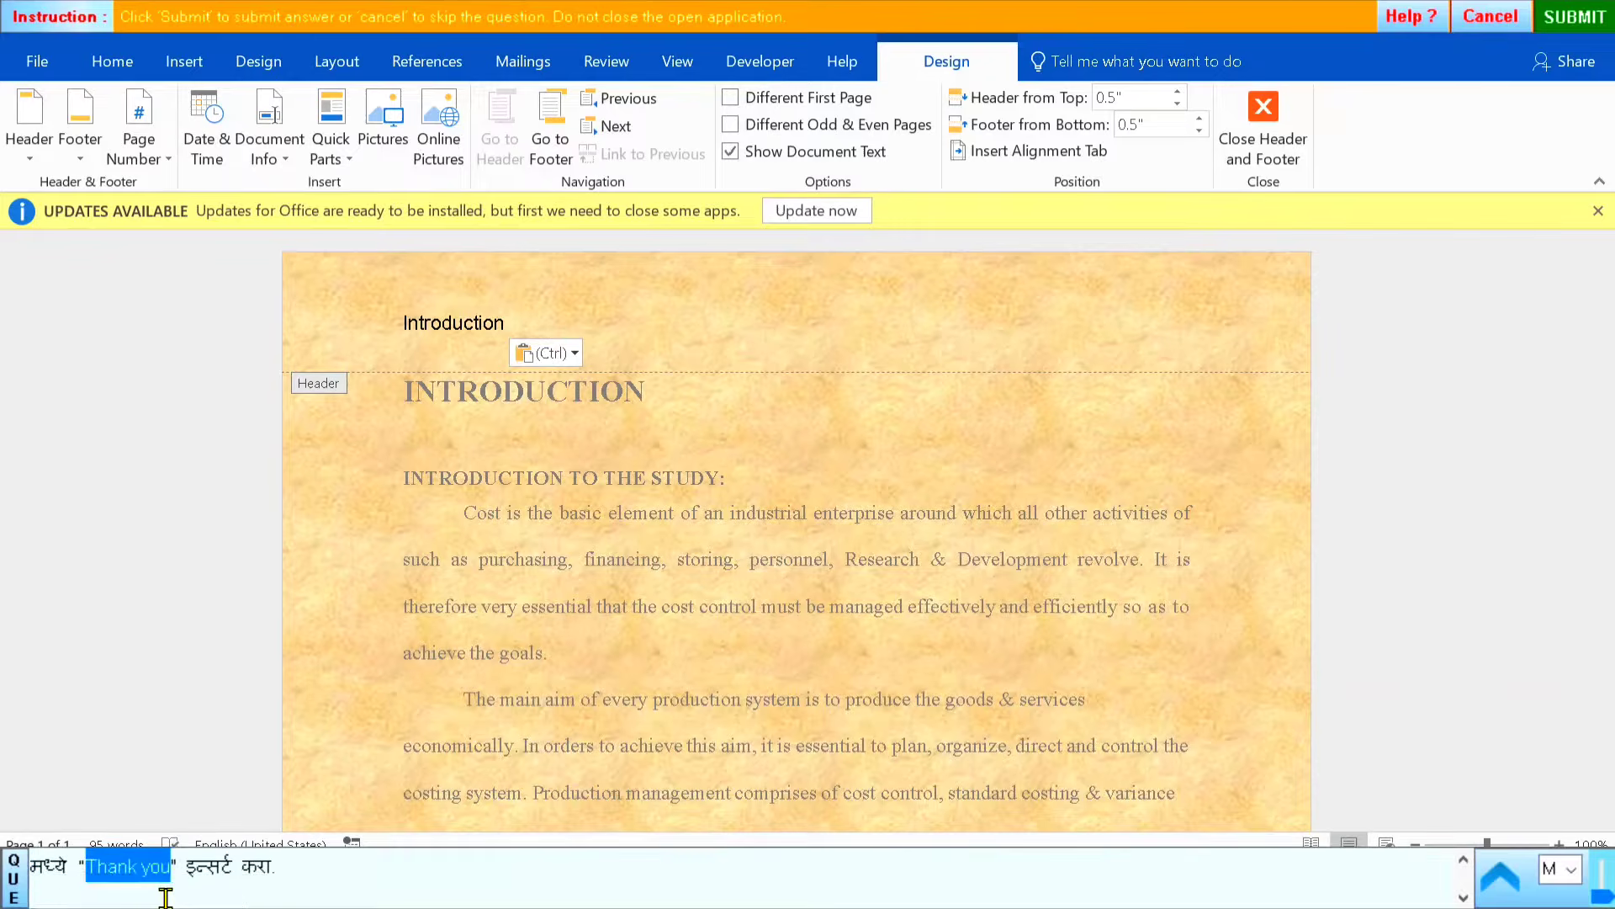
pyautogui.hotkey('ctrl', 'c')
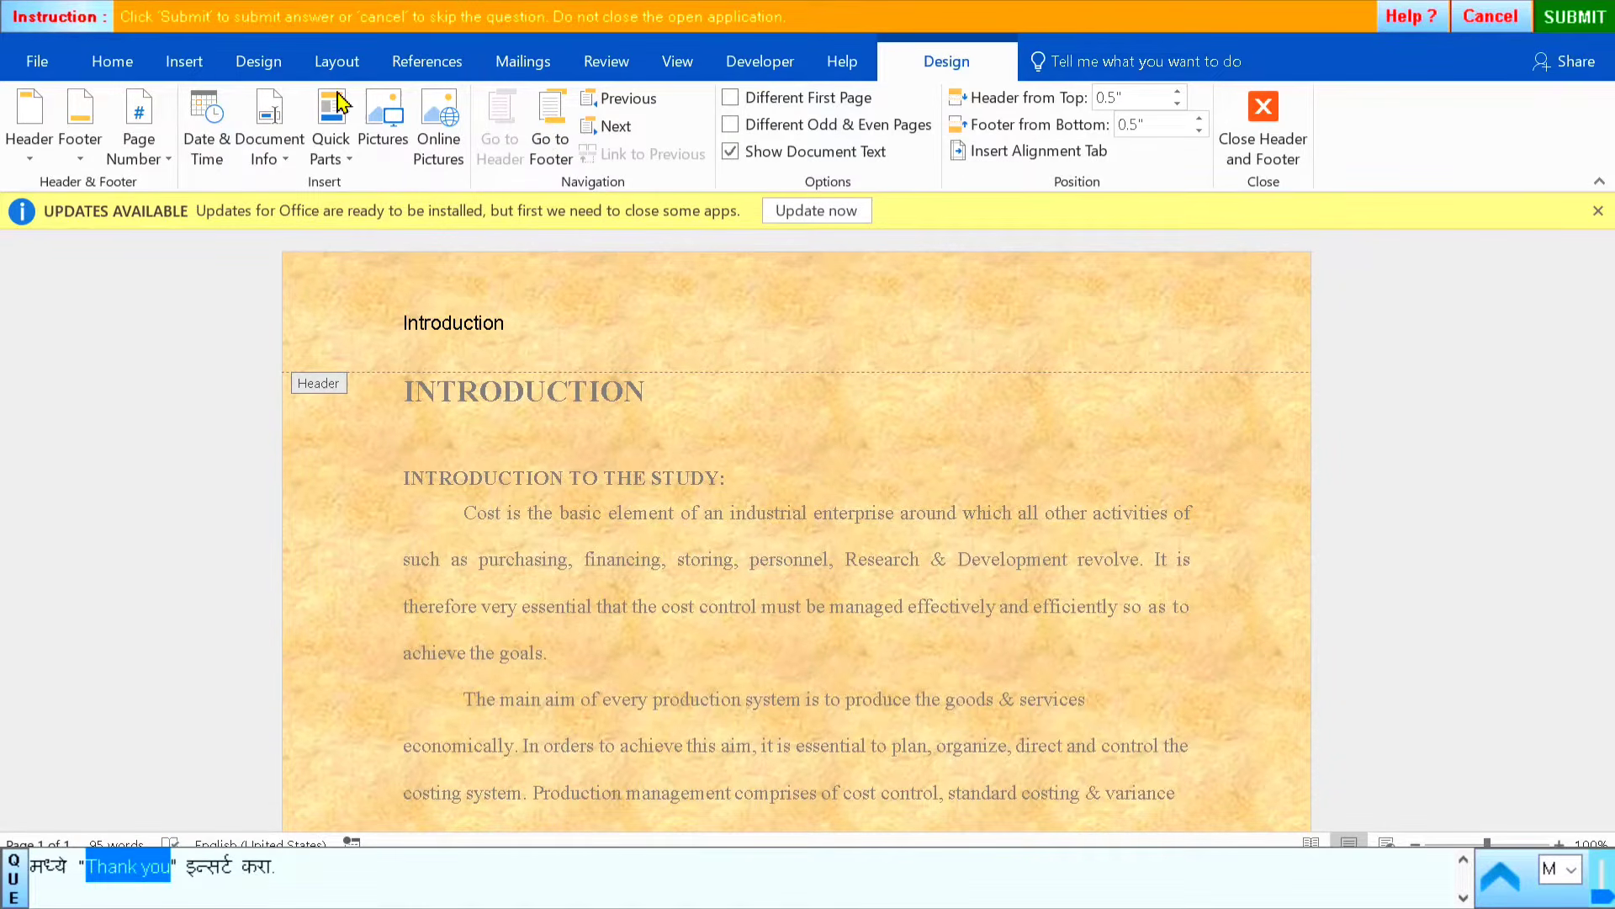
pyautogui.click(184, 66)
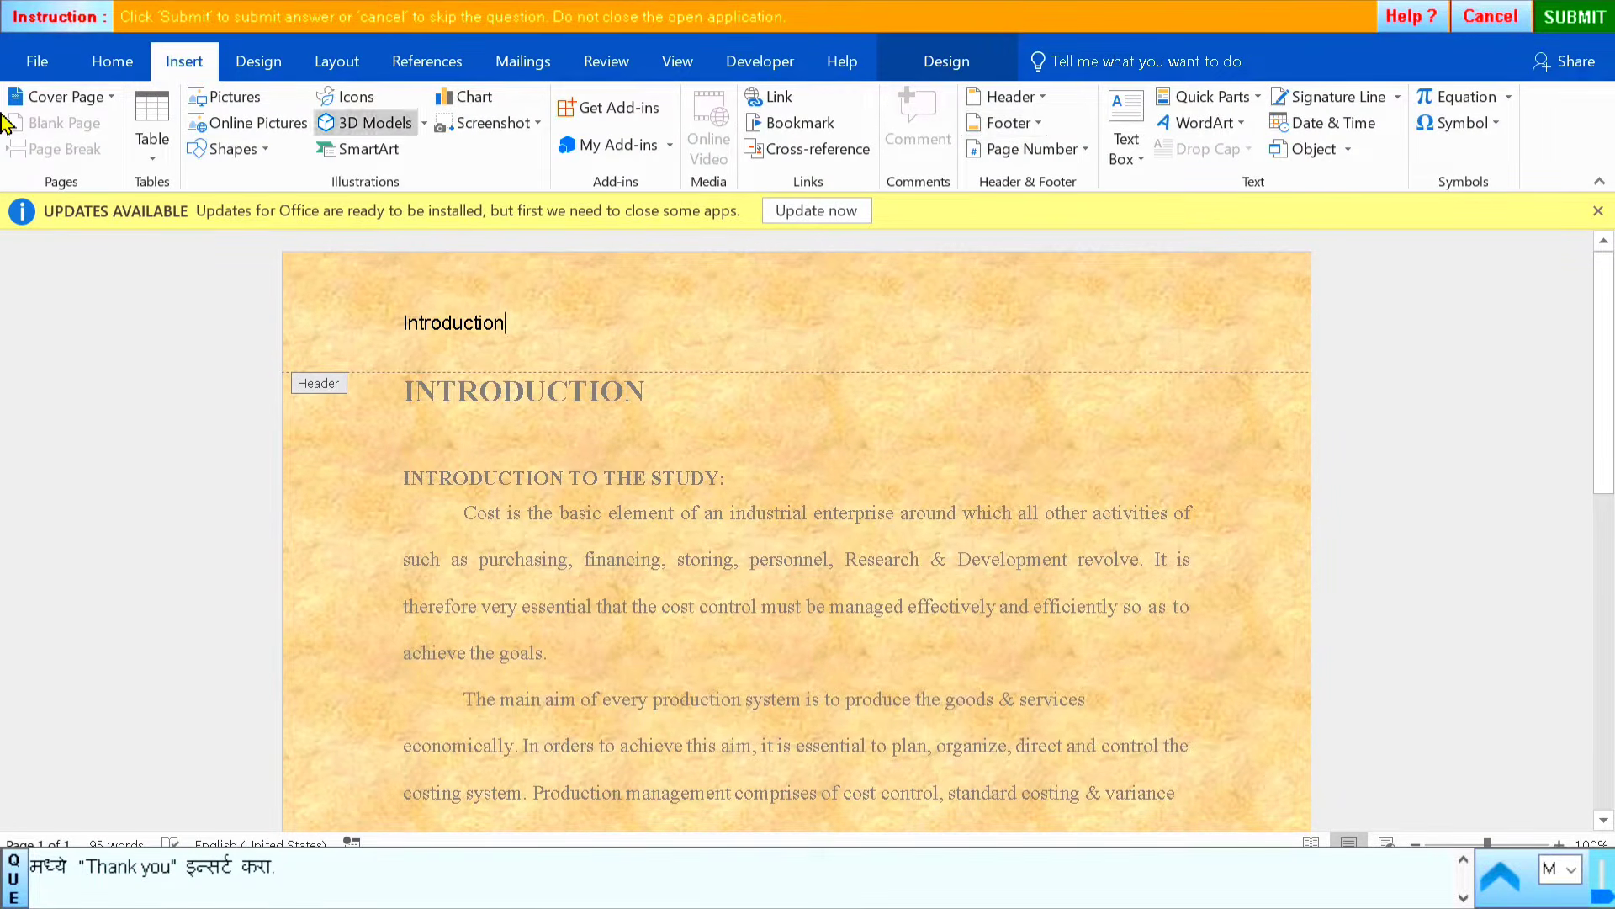
pyautogui.click(1005, 123)
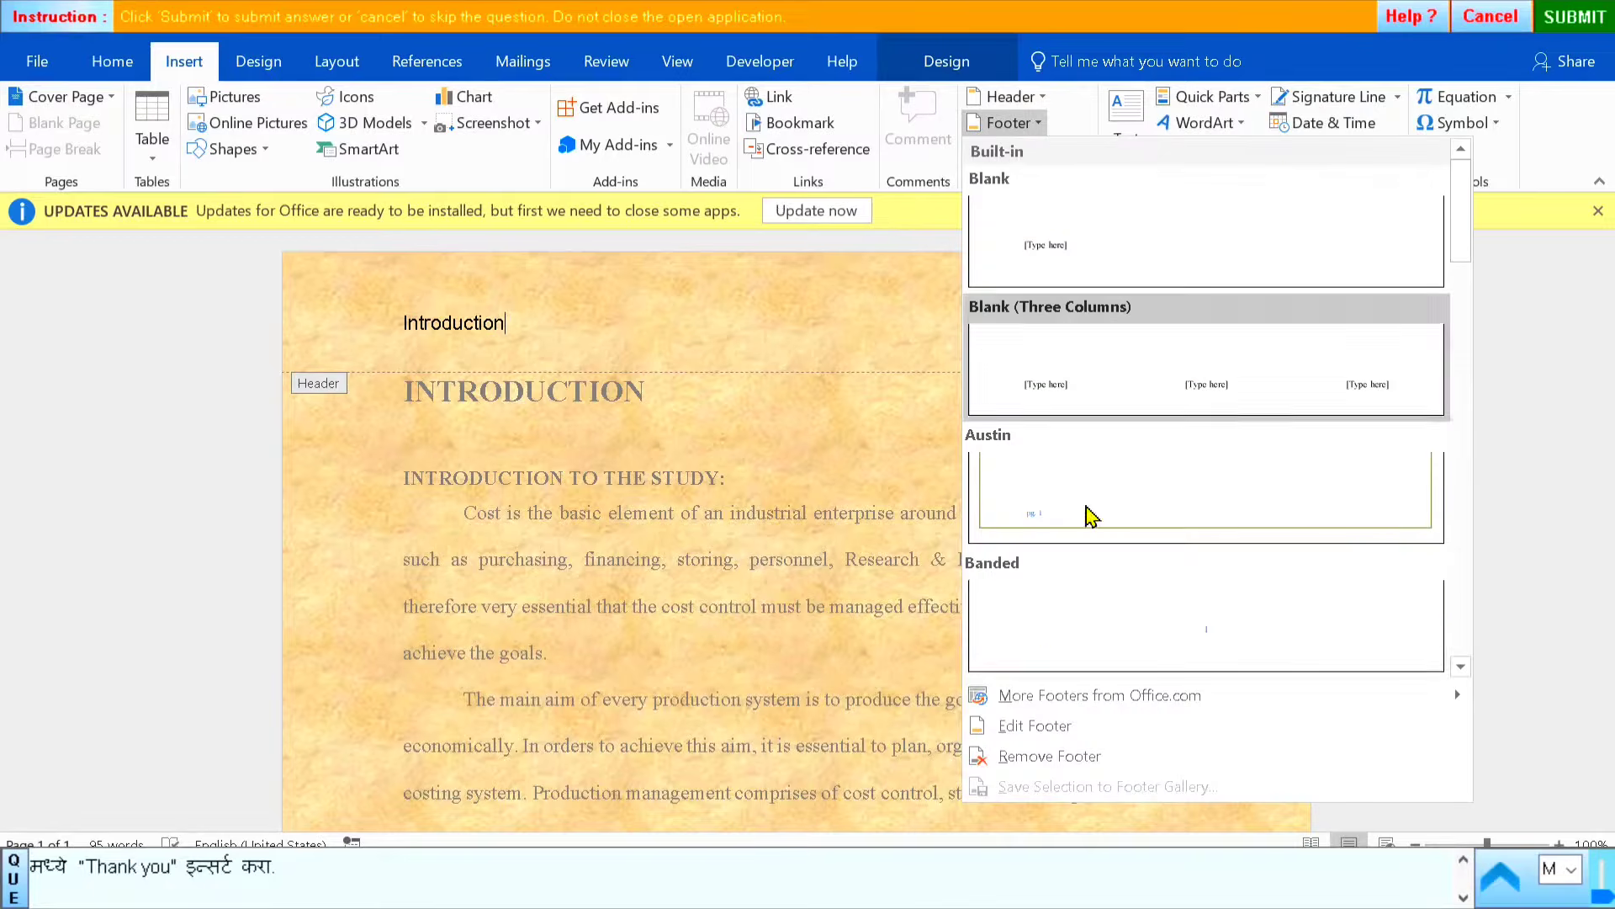
pyautogui.click(1032, 726)
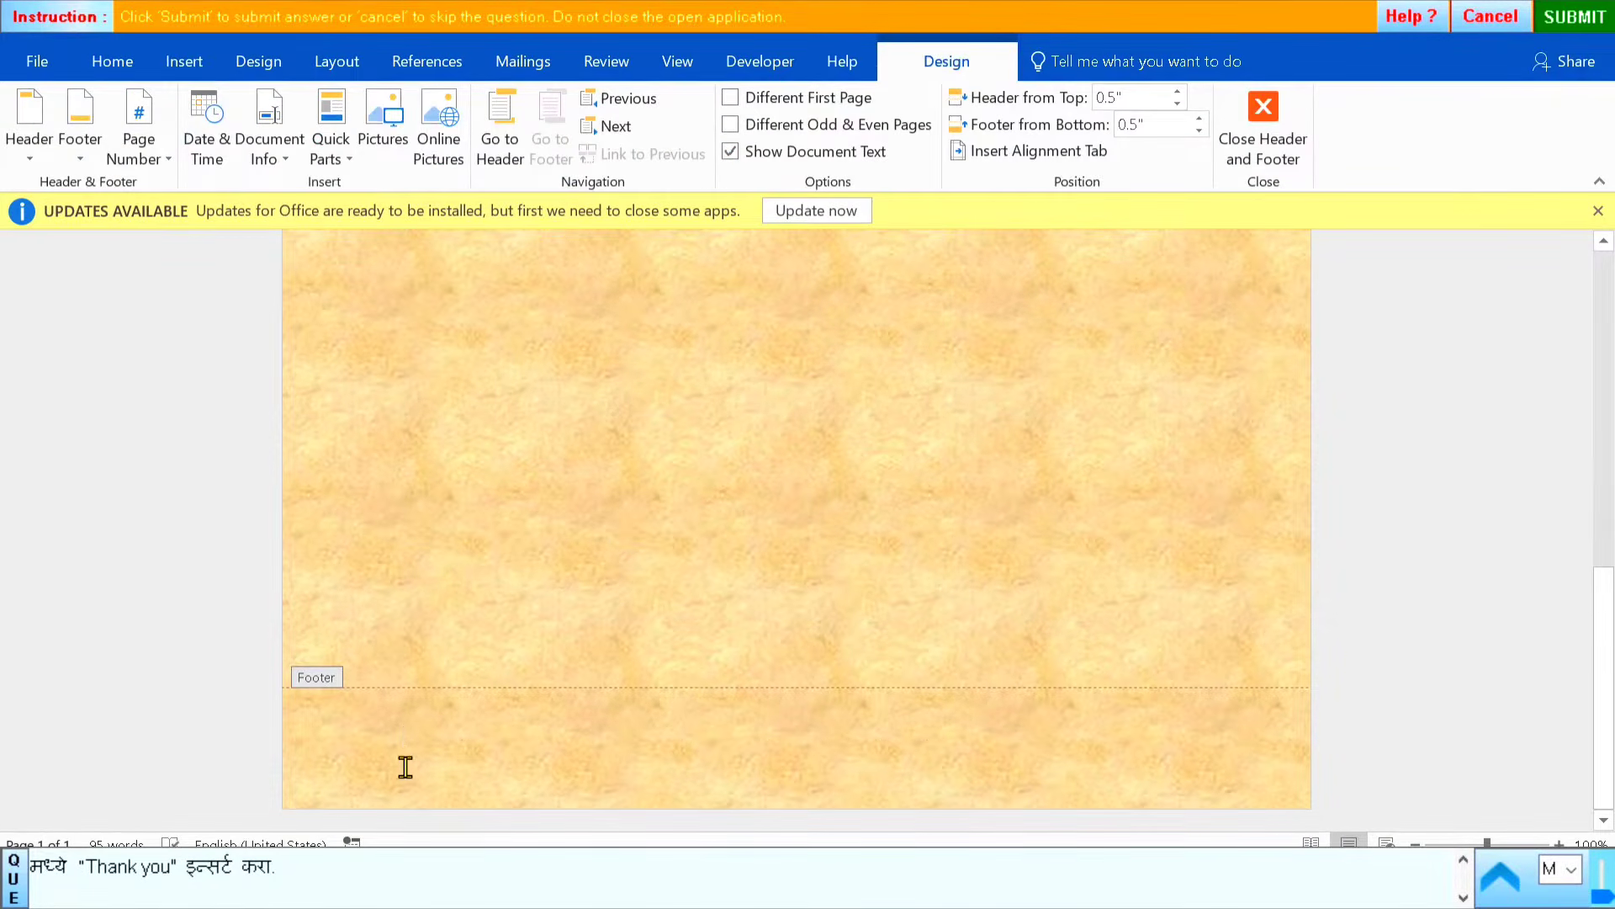
pyautogui.hotkey('ctrl', 'v')
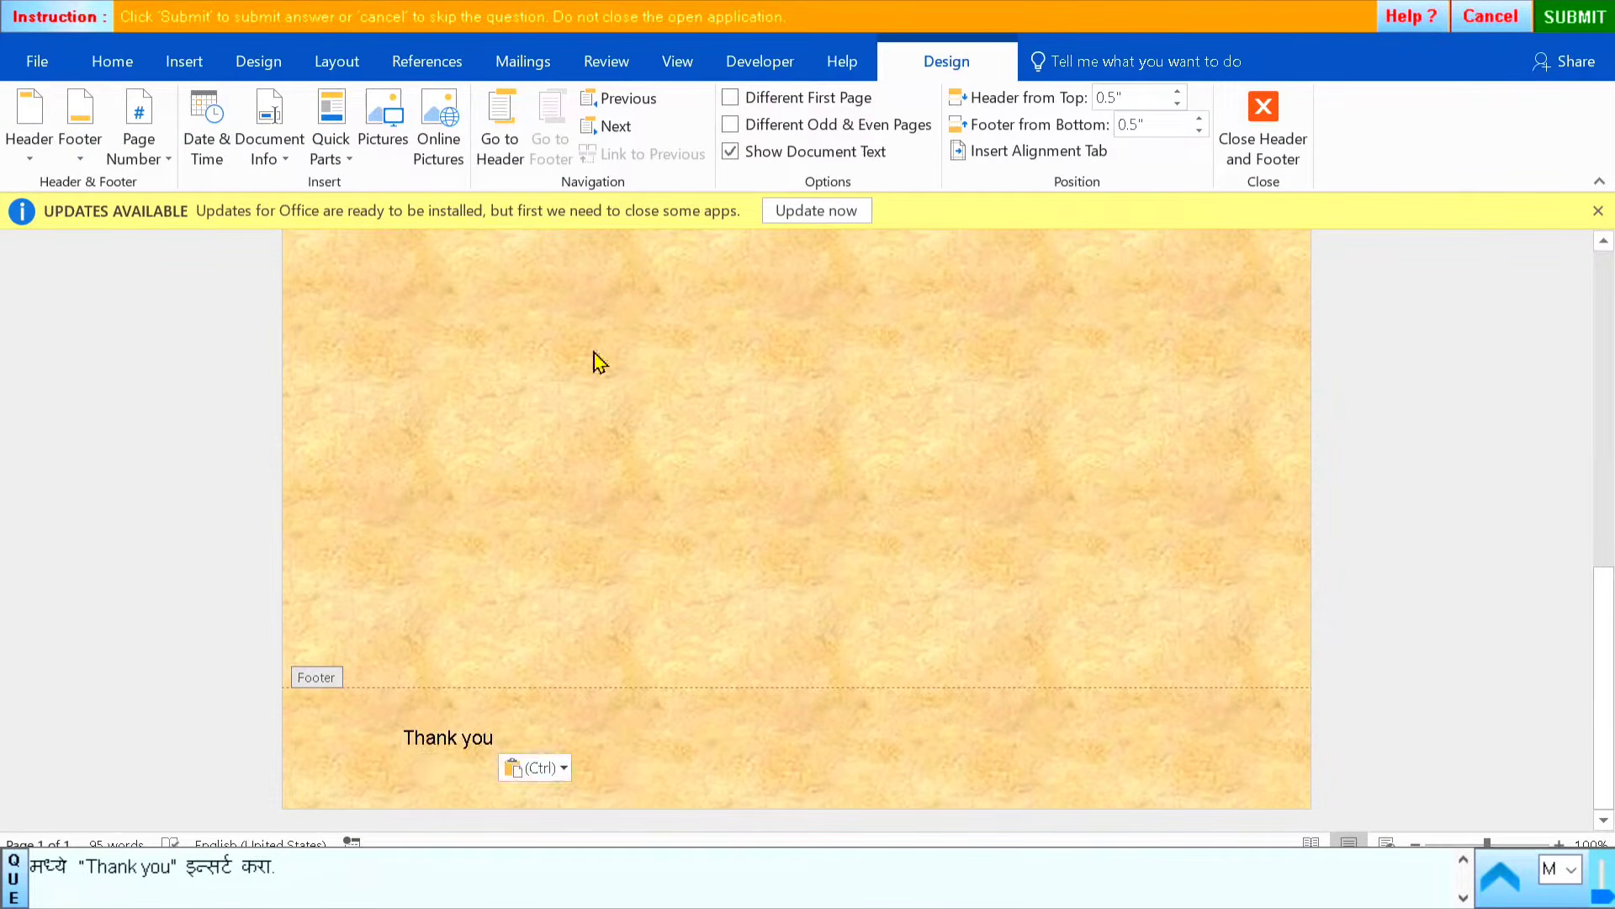
pyautogui.click(1263, 126)
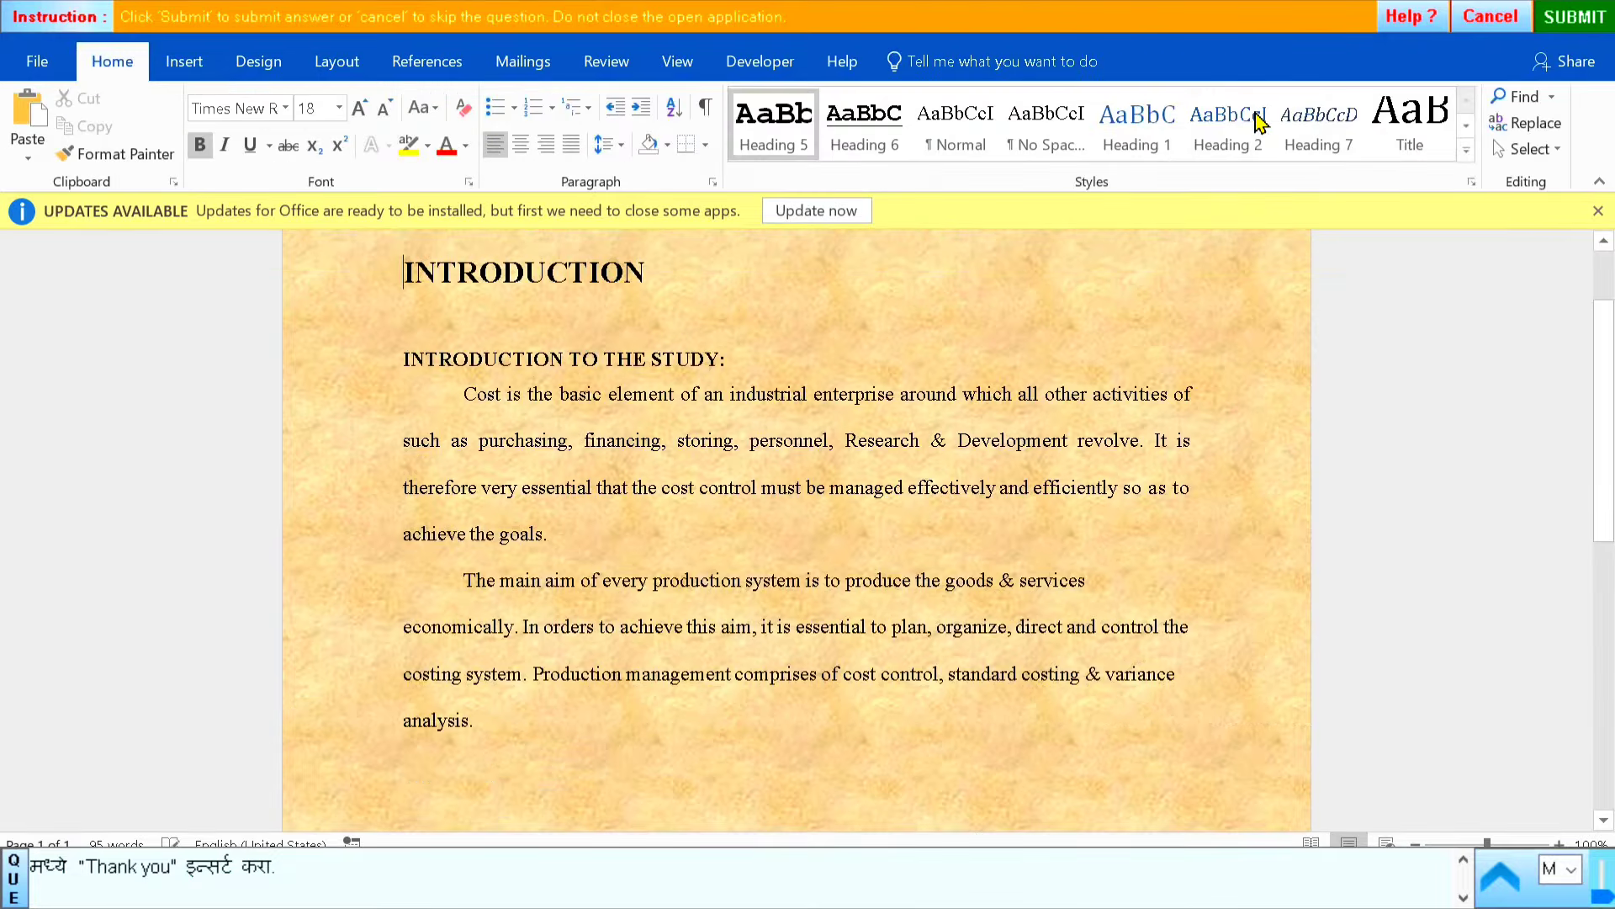
pyautogui.click(1447, 494)
# Submit the answer to question 101 and start practical question 102
pyautogui.click(1575, 19)
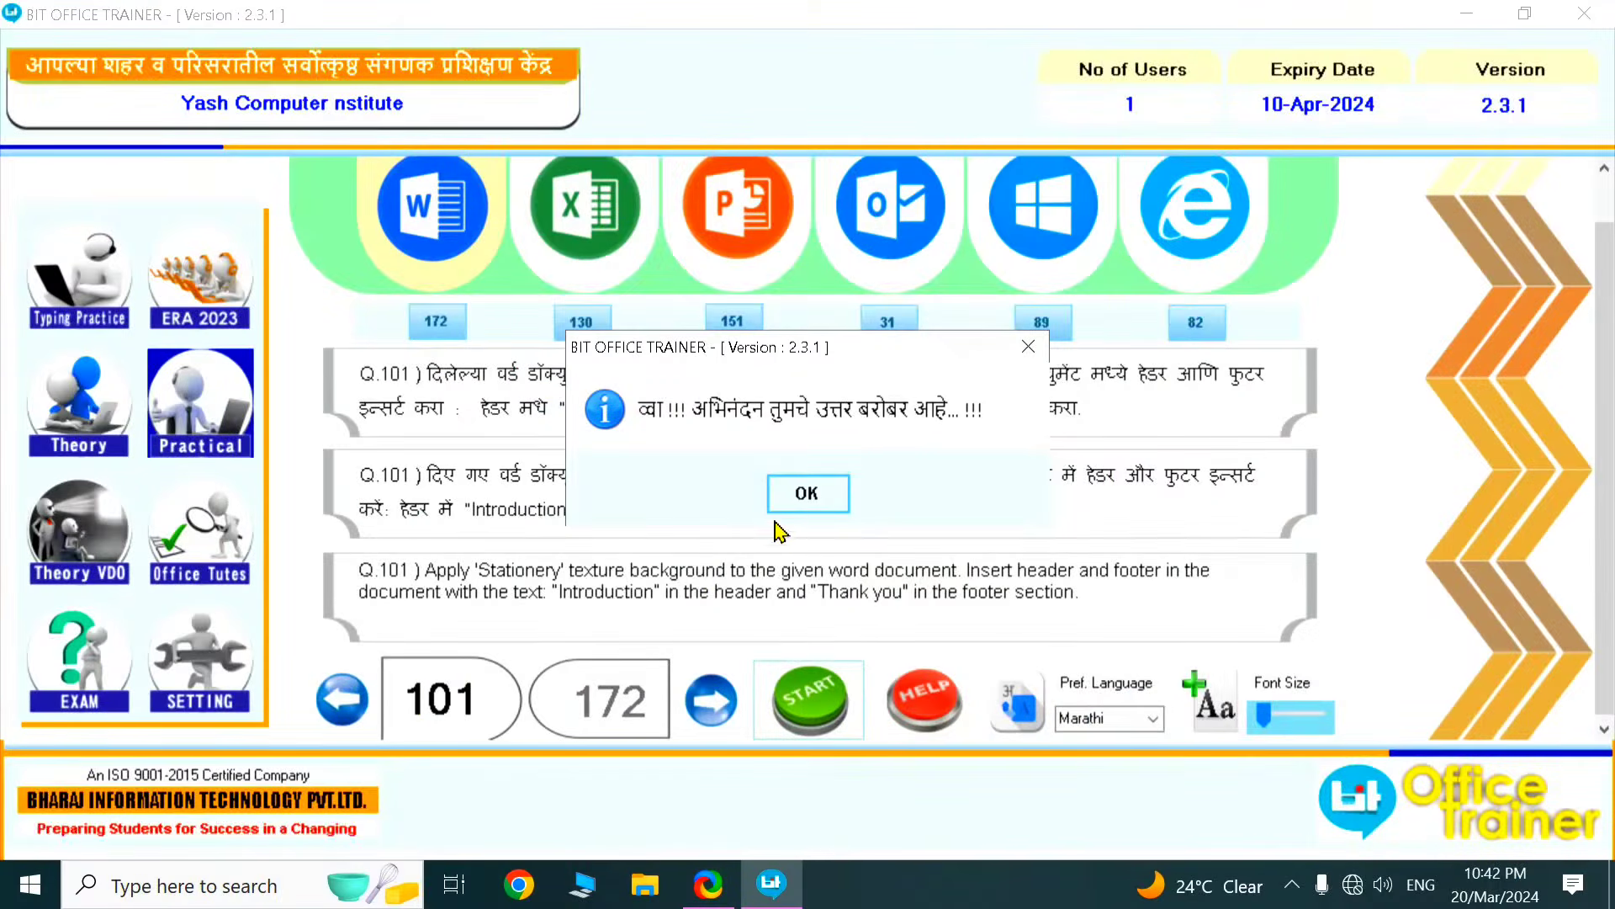
pyautogui.click(804, 494)
pyautogui.click(709, 719)
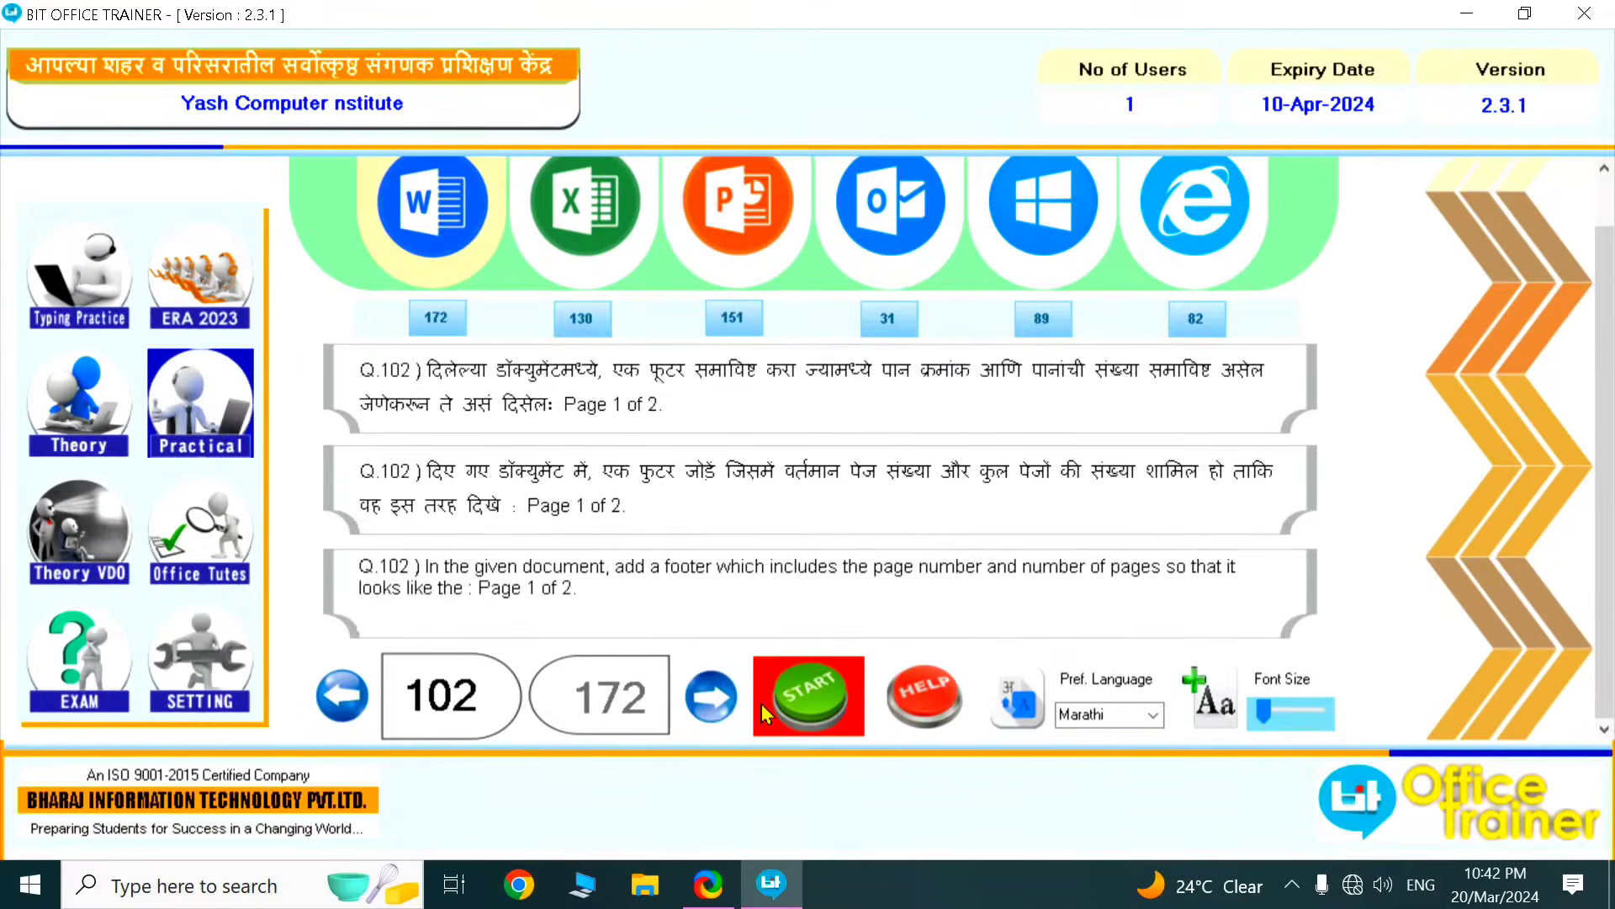
pyautogui.click(809, 698)
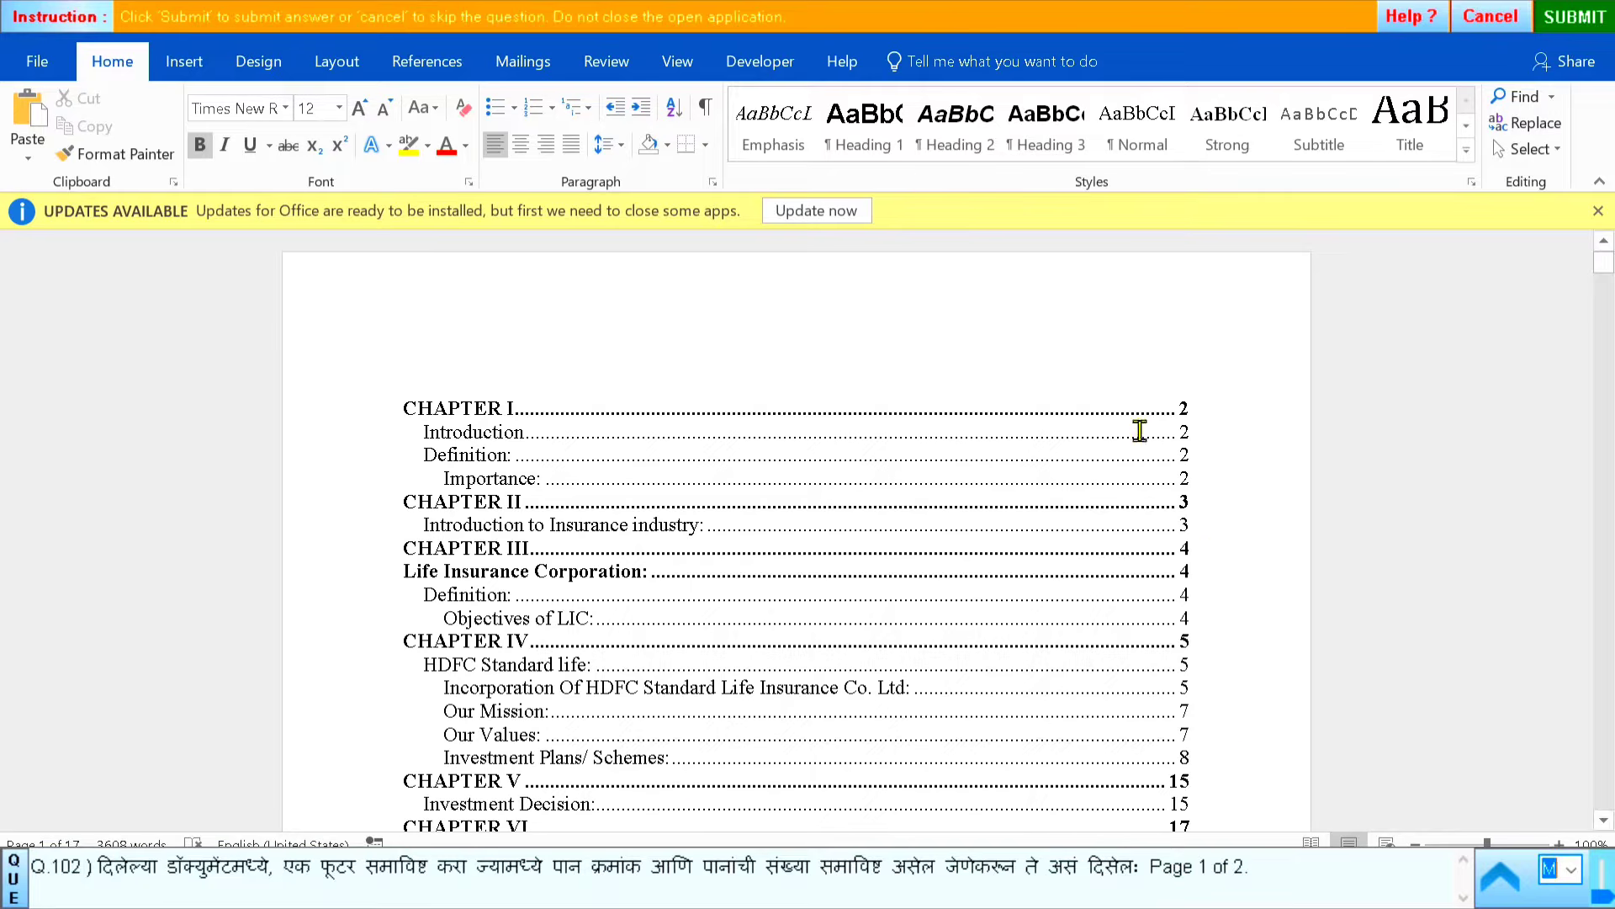
# Insert the built-in Semaphore footer showing page number and page count, and return to the document body
pyautogui.click(201, 69)
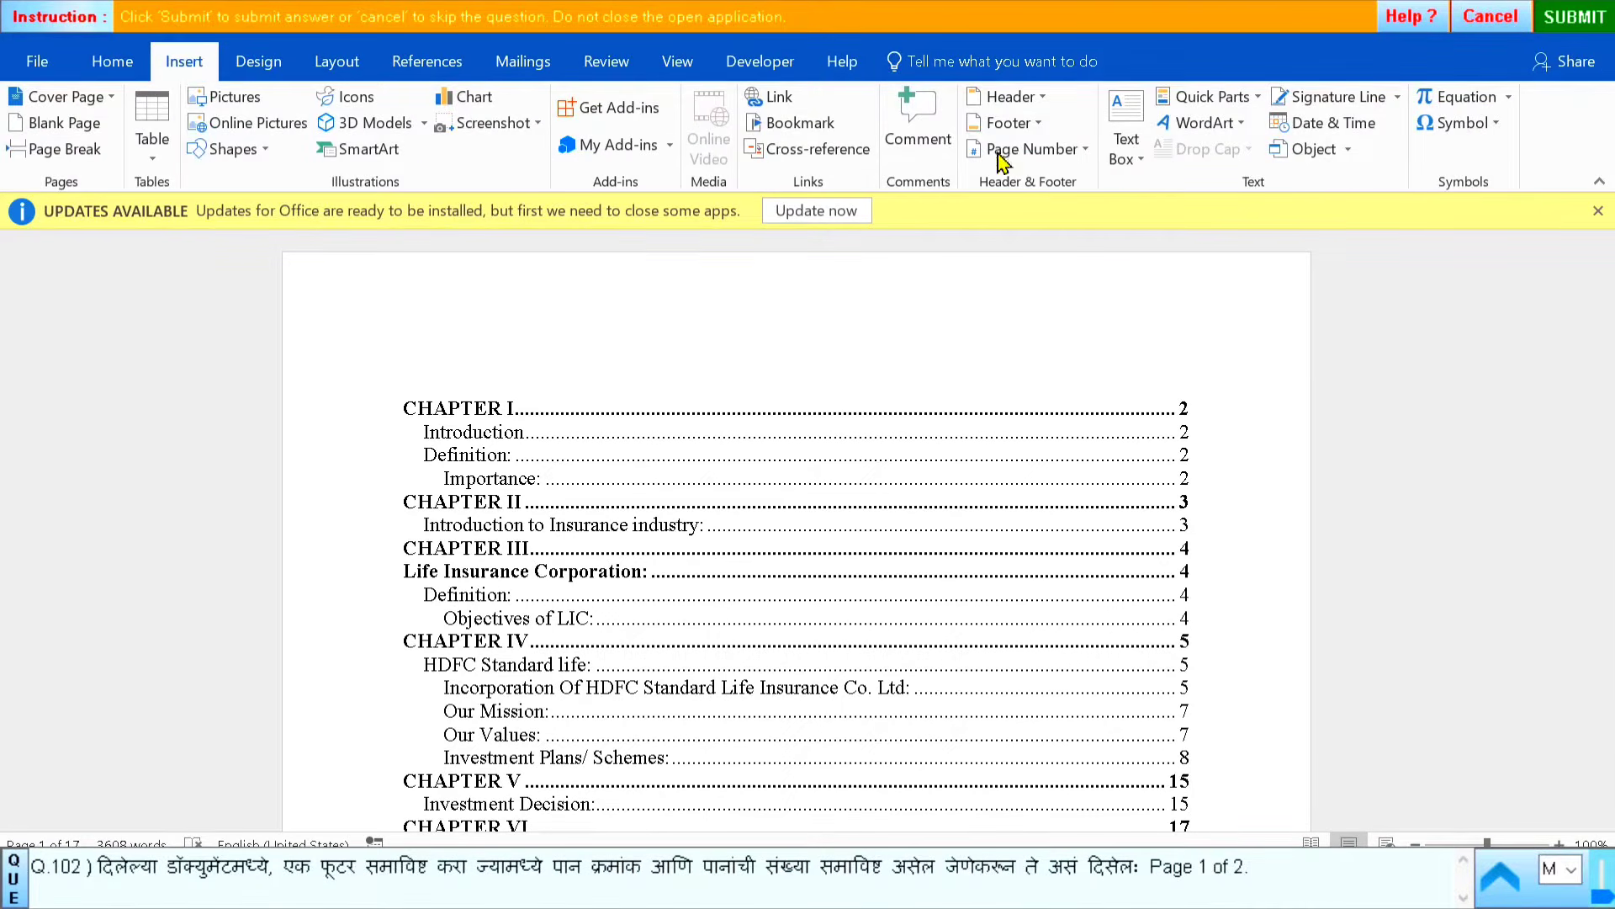
pyautogui.click(1008, 123)
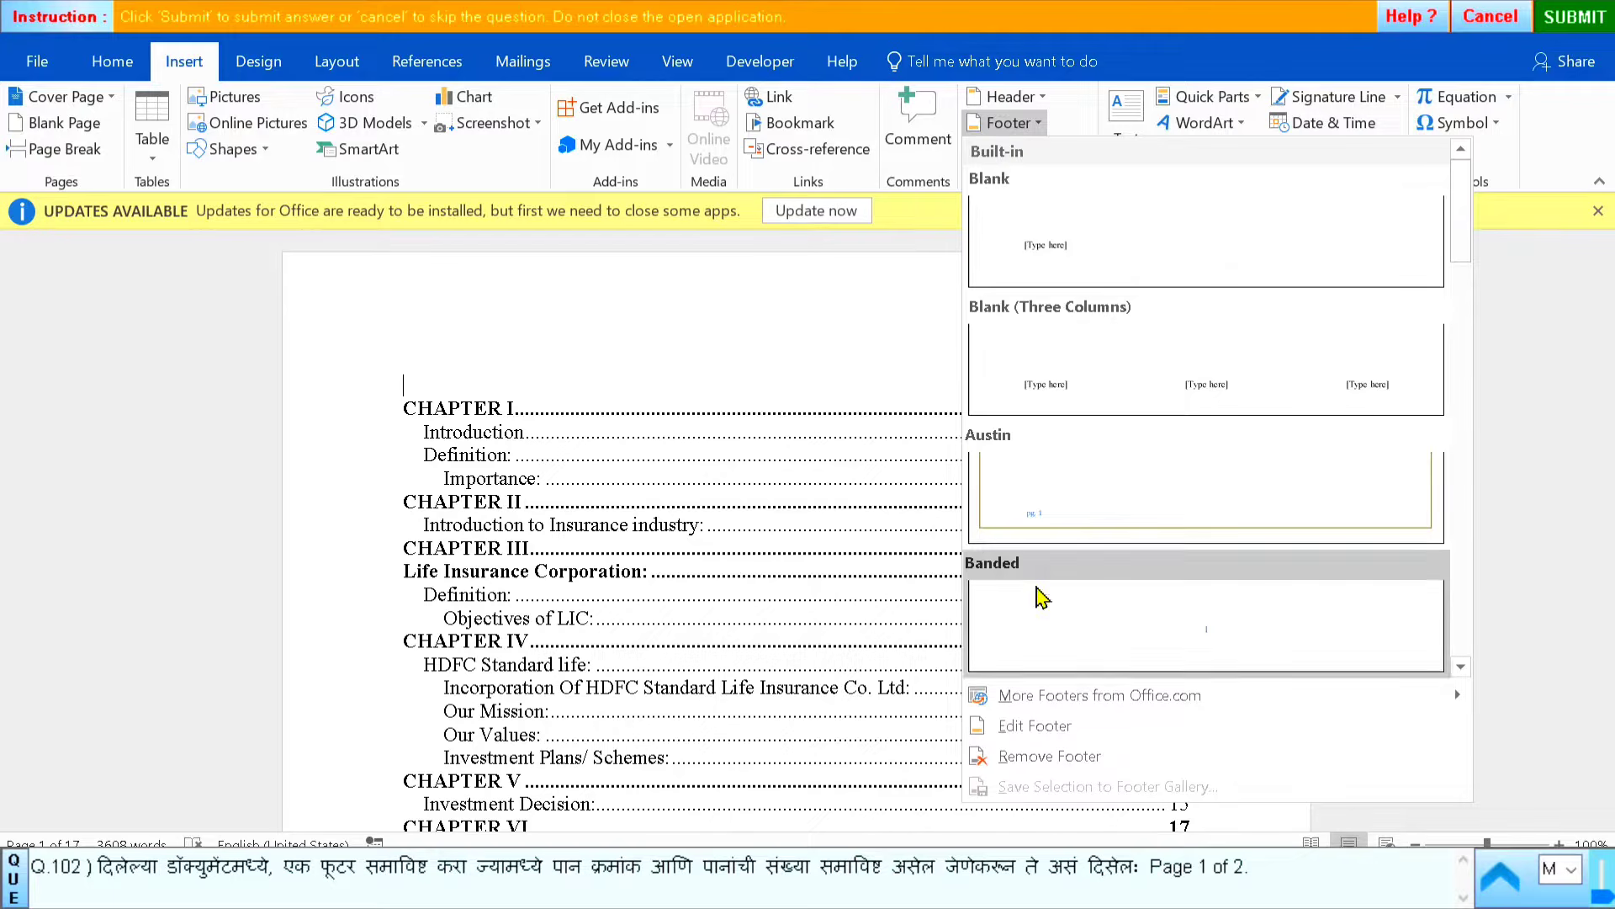
pyautogui.moveTo(1460, 253); pyautogui.dragTo(1481, 530)
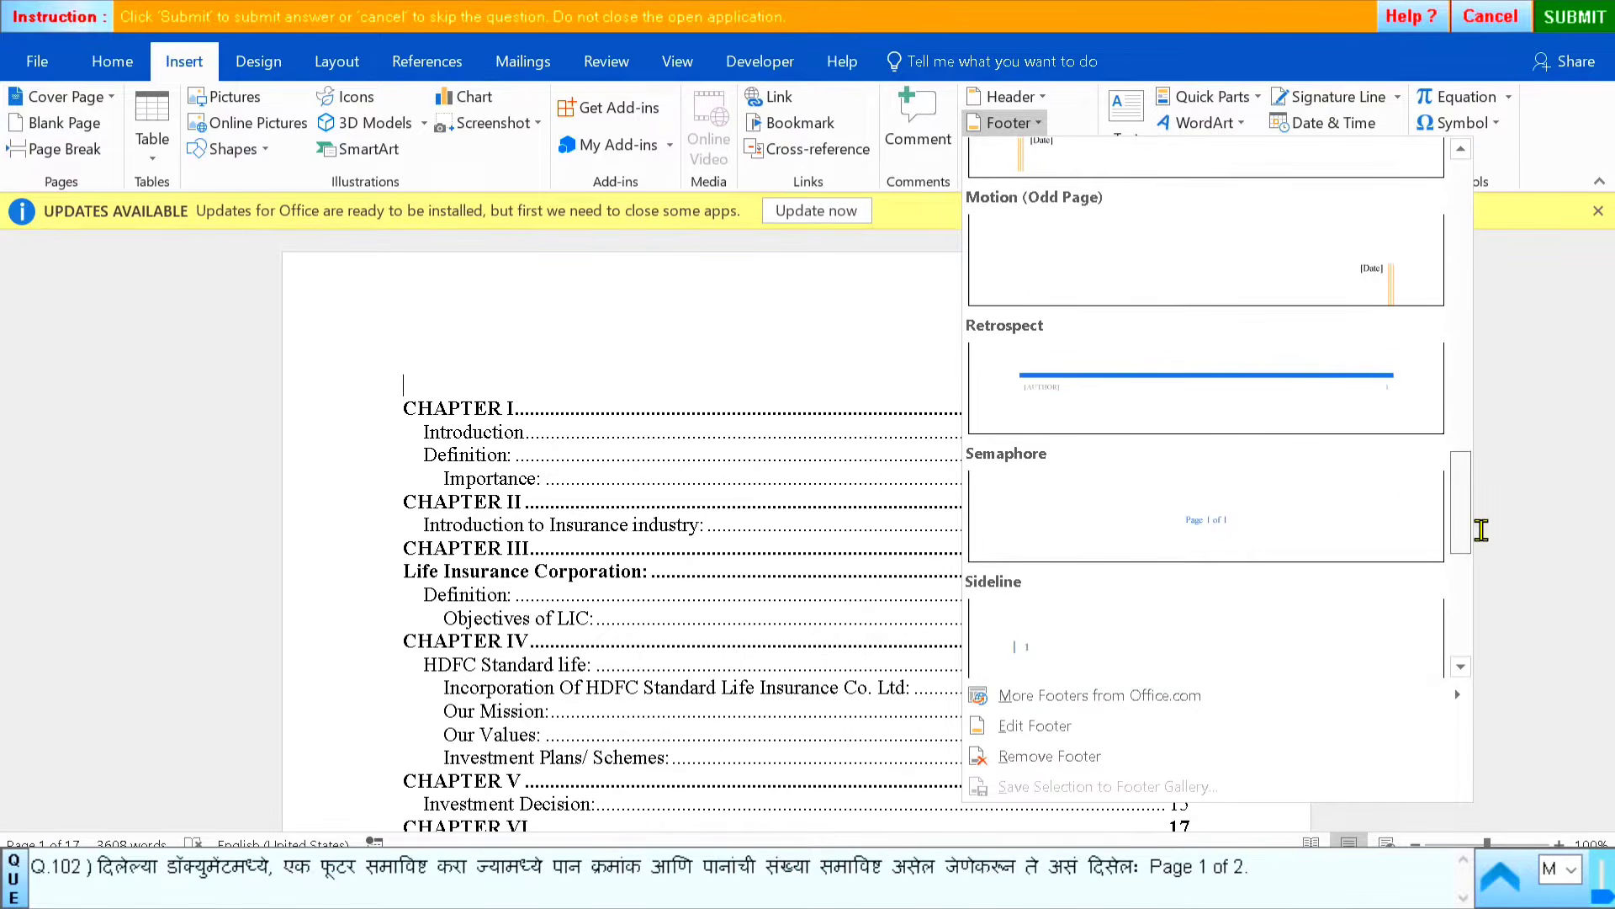
pyautogui.click(1161, 523)
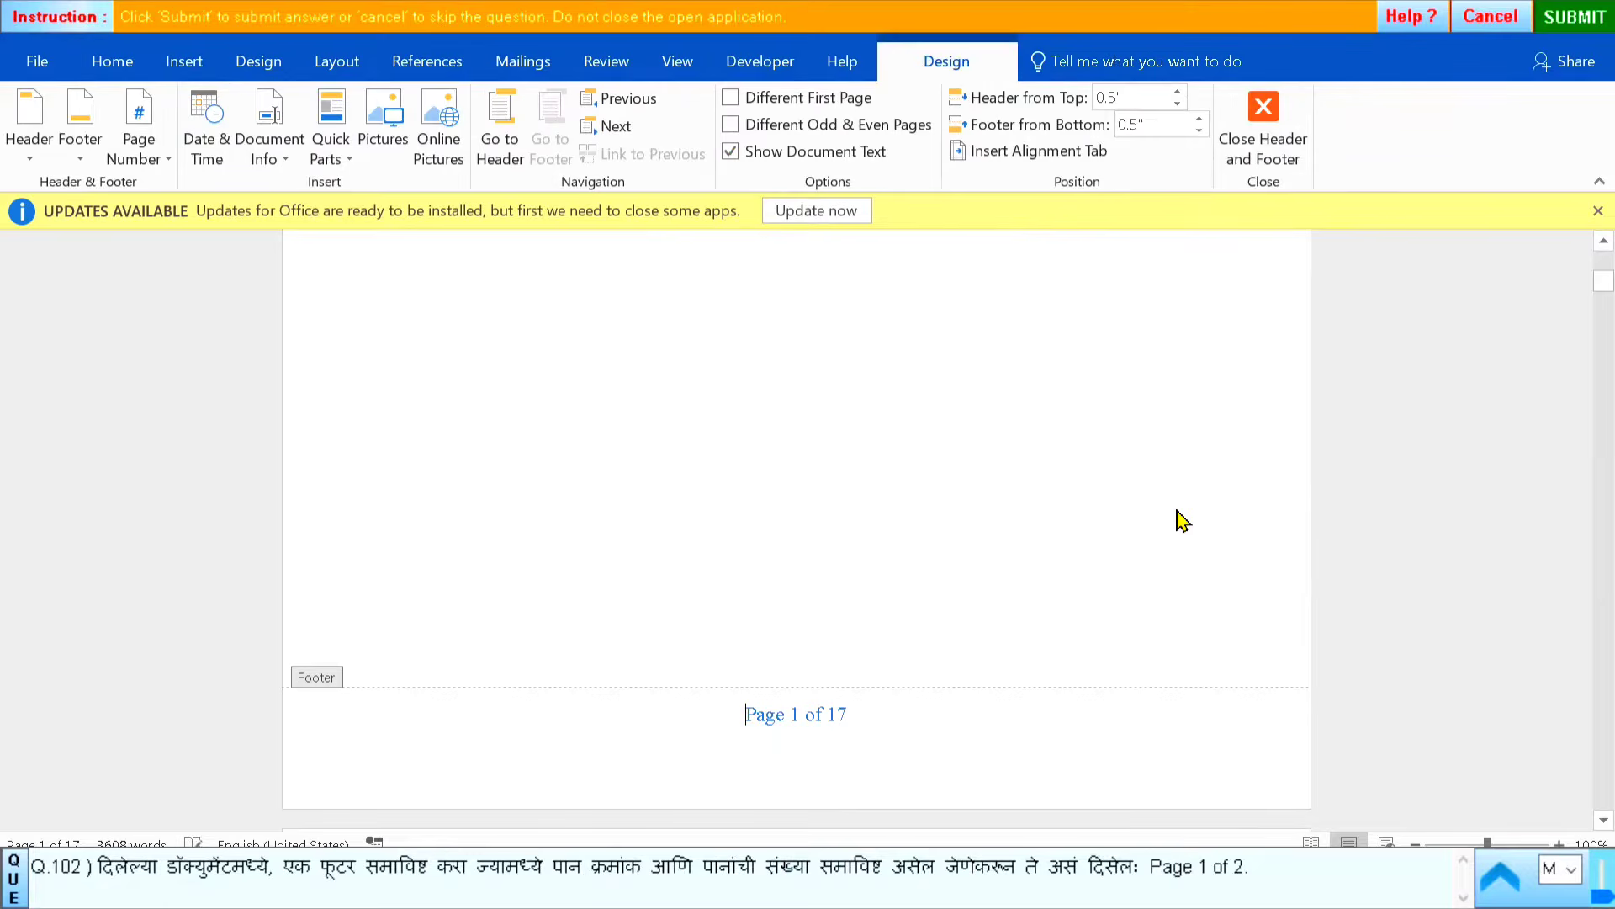
pyautogui.click(1251, 134)
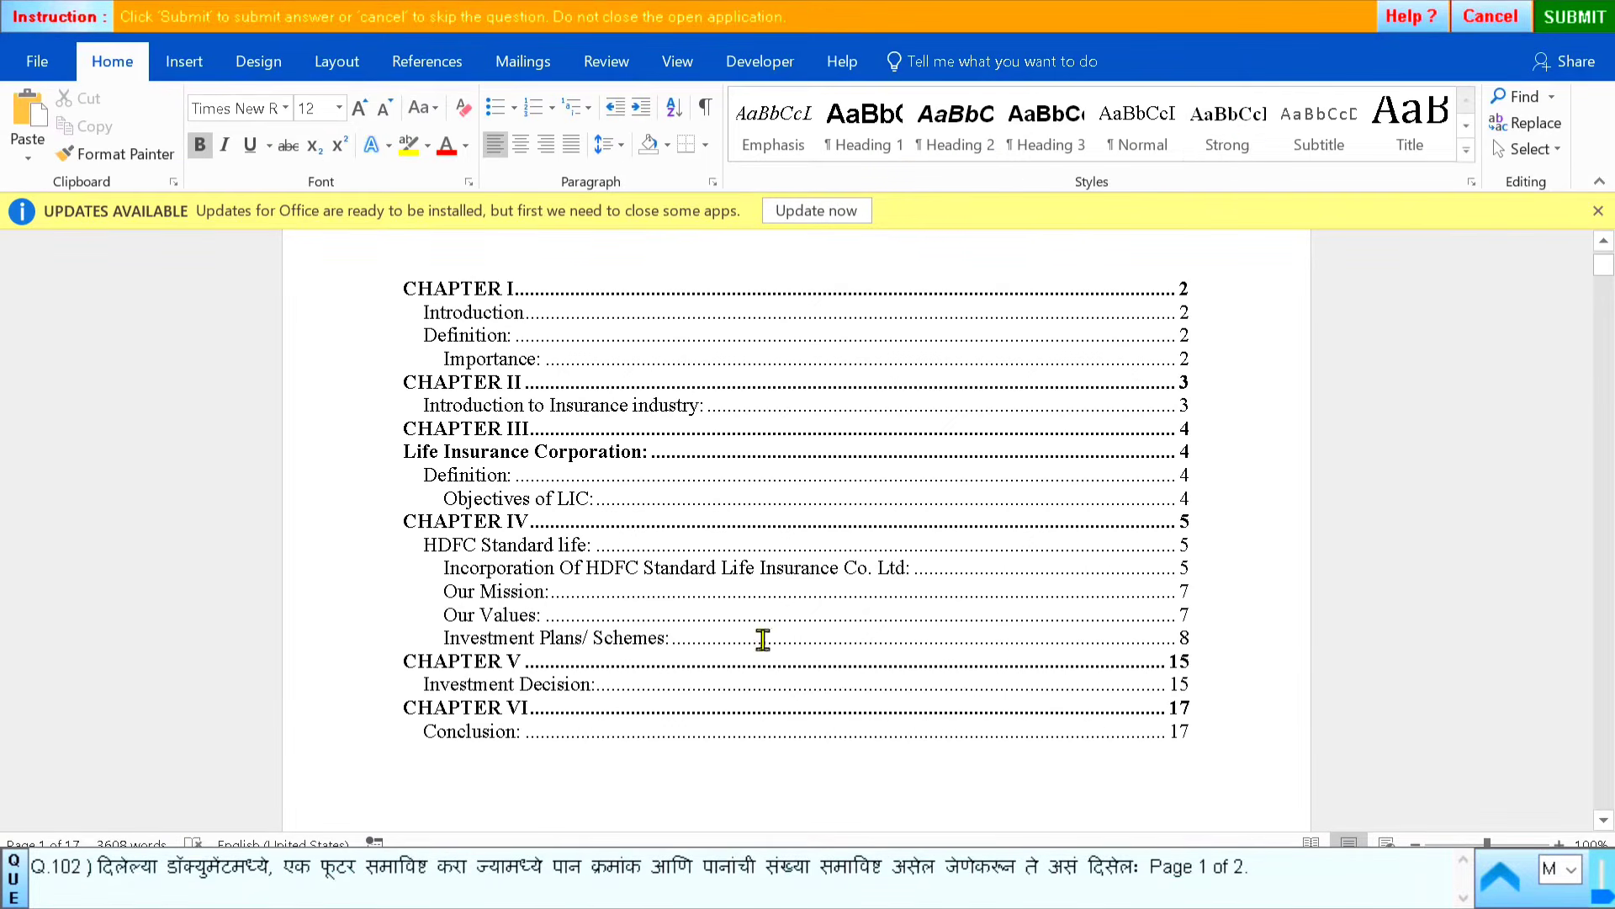
pyautogui.scroll(-3, 900, 633)
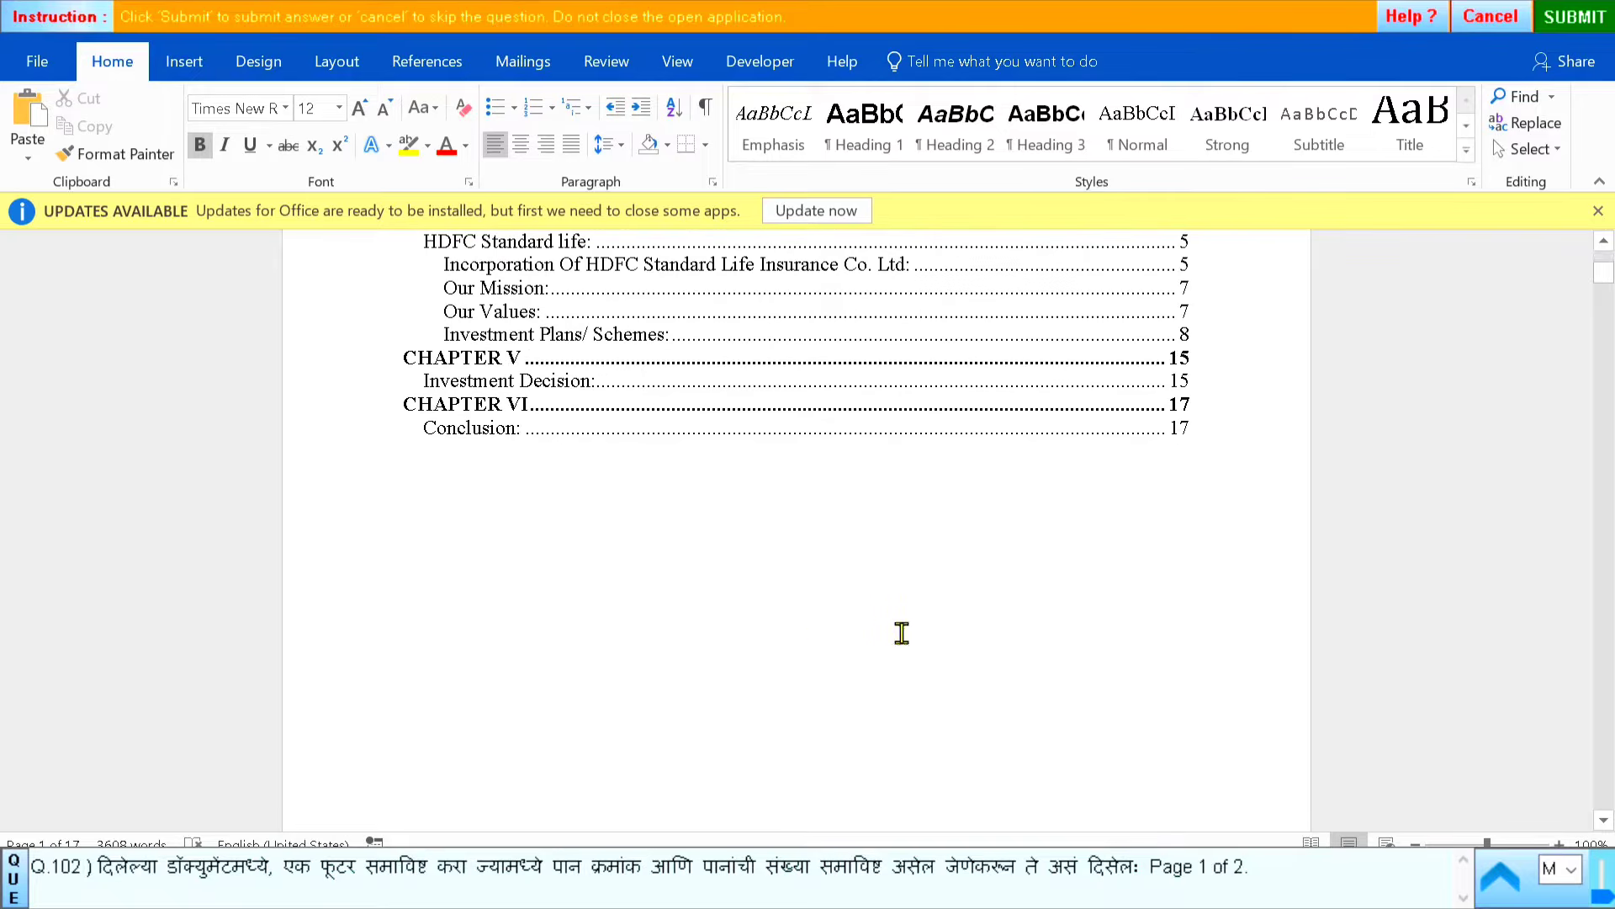
# Submit the answer to question 102 and start practical question 103
pyautogui.click(1574, 17)
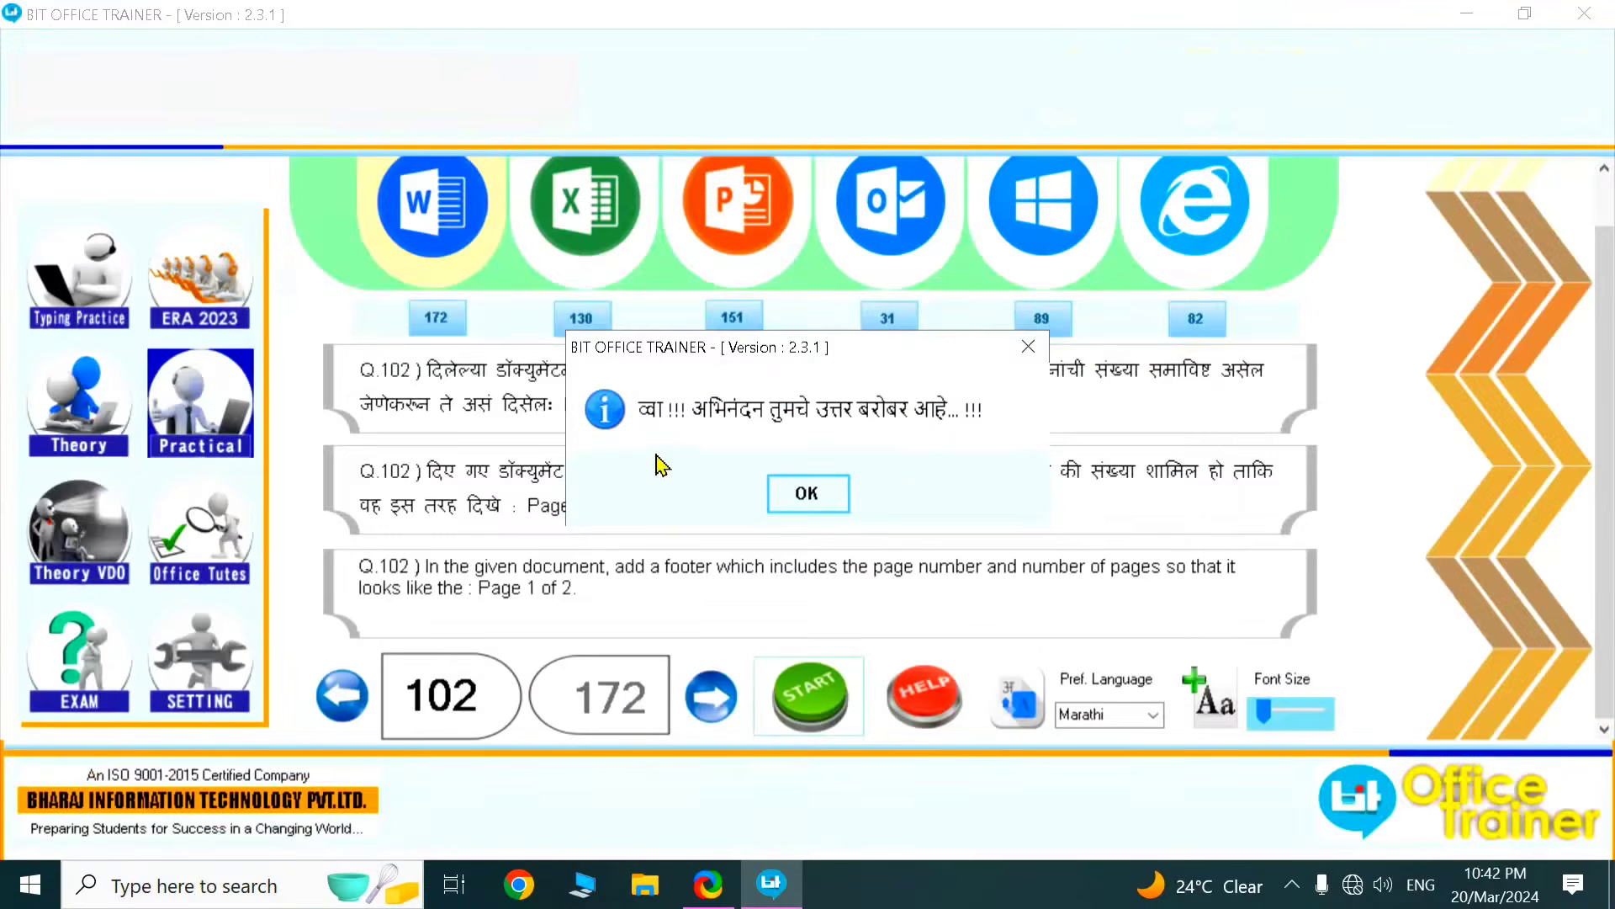
pyautogui.click(794, 495)
pyautogui.click(711, 697)
pyautogui.click(821, 700)
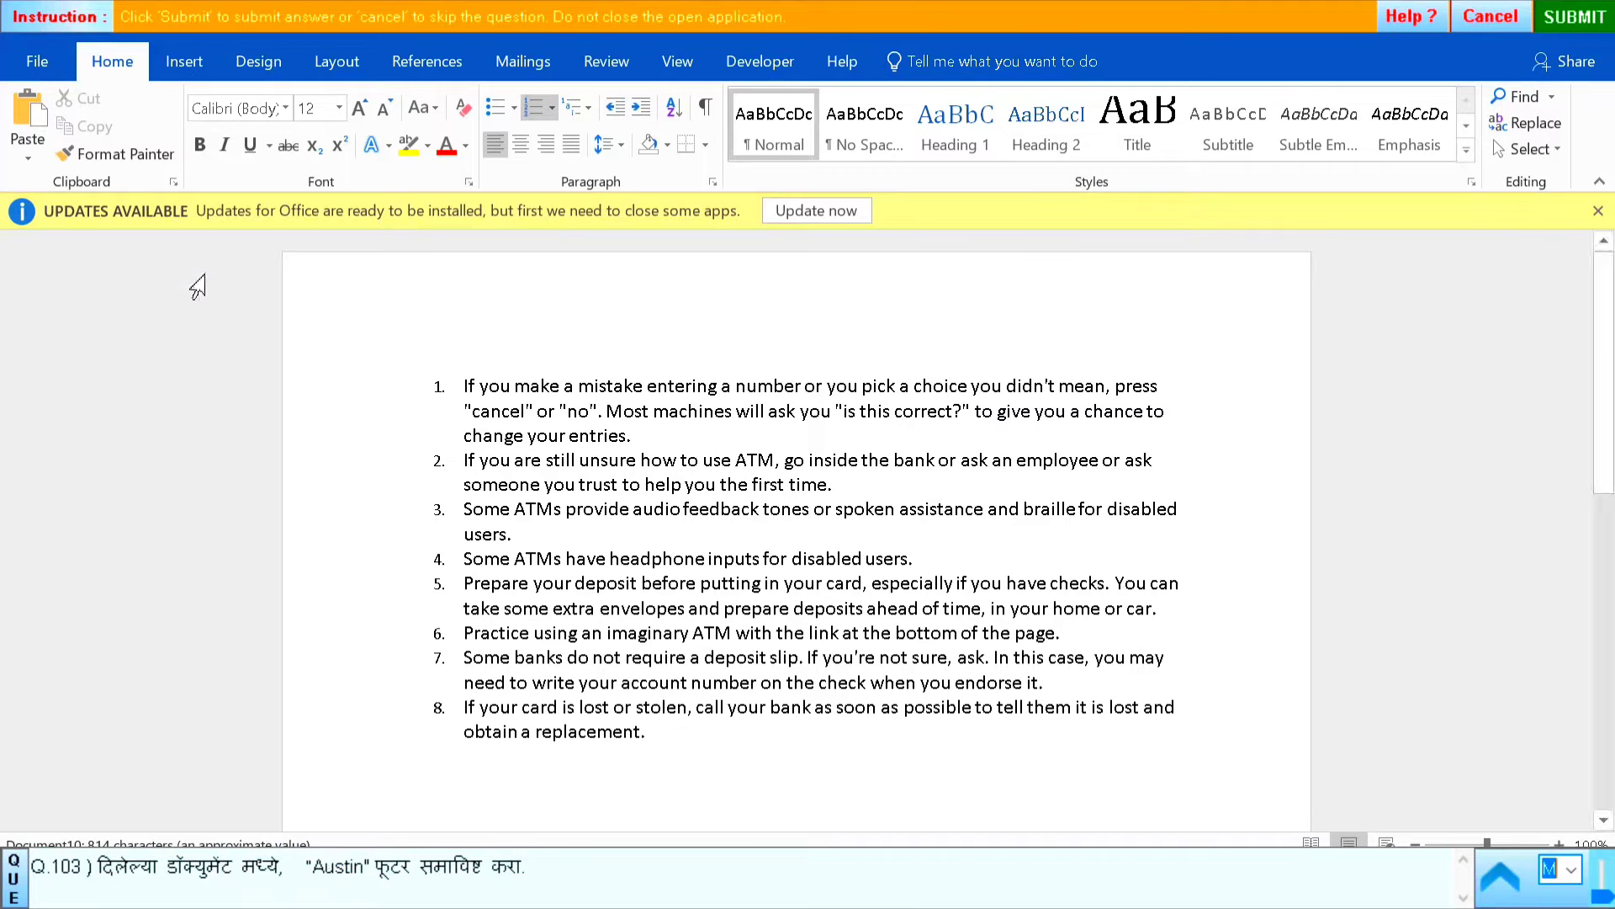
# Insert the built-in Austin footer in the ATM tips document and return to the document body
pyautogui.click(175, 68)
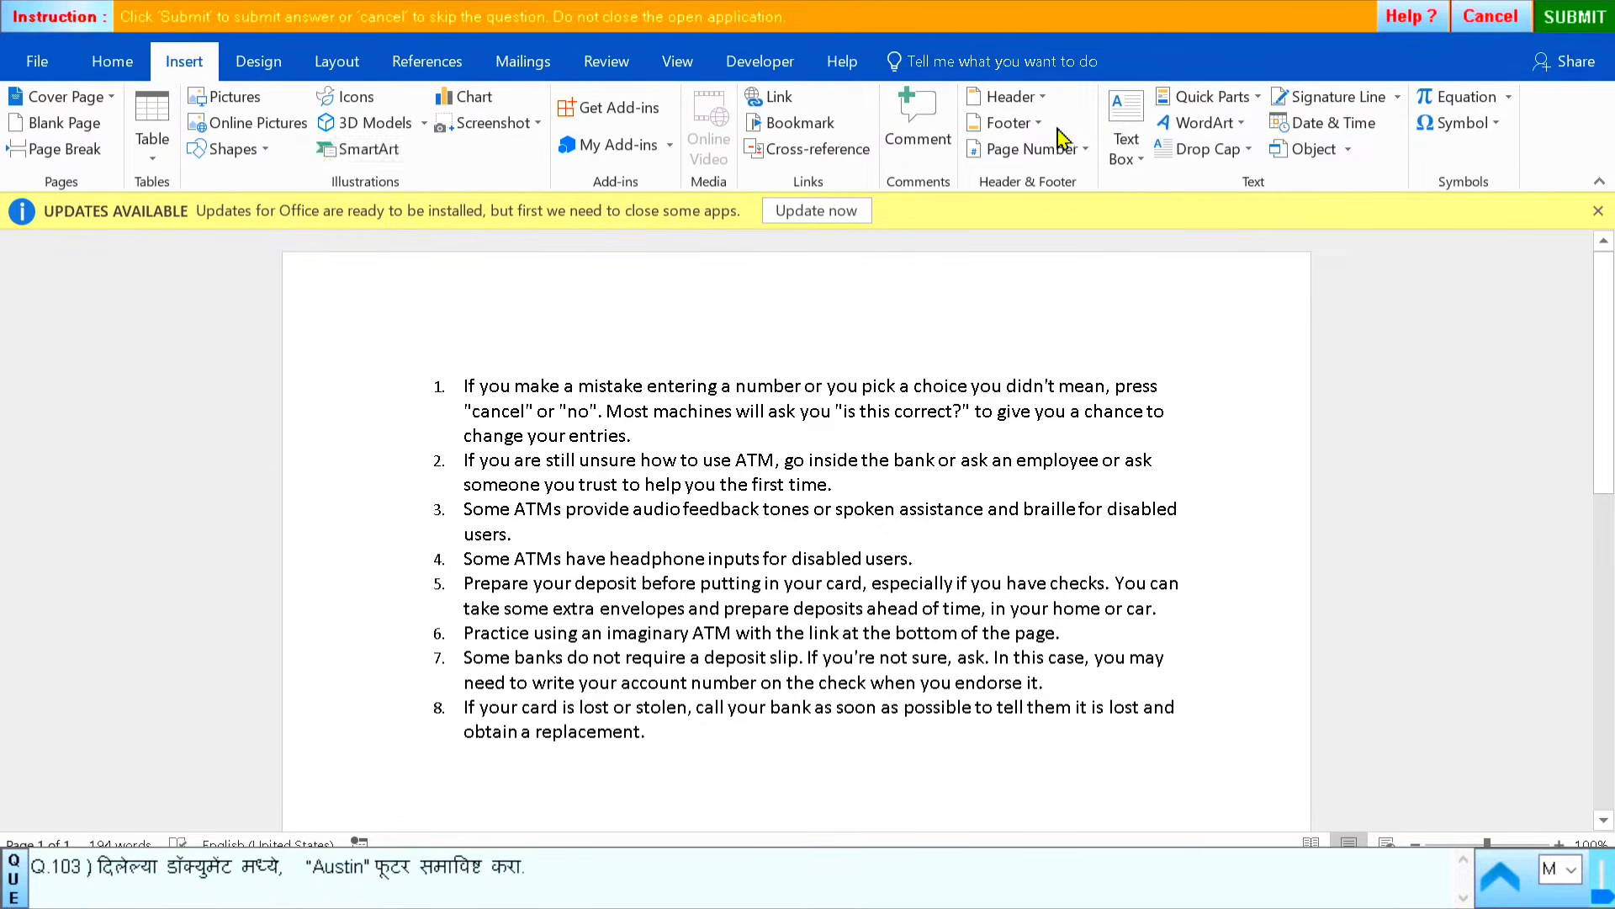
pyautogui.click(1003, 123)
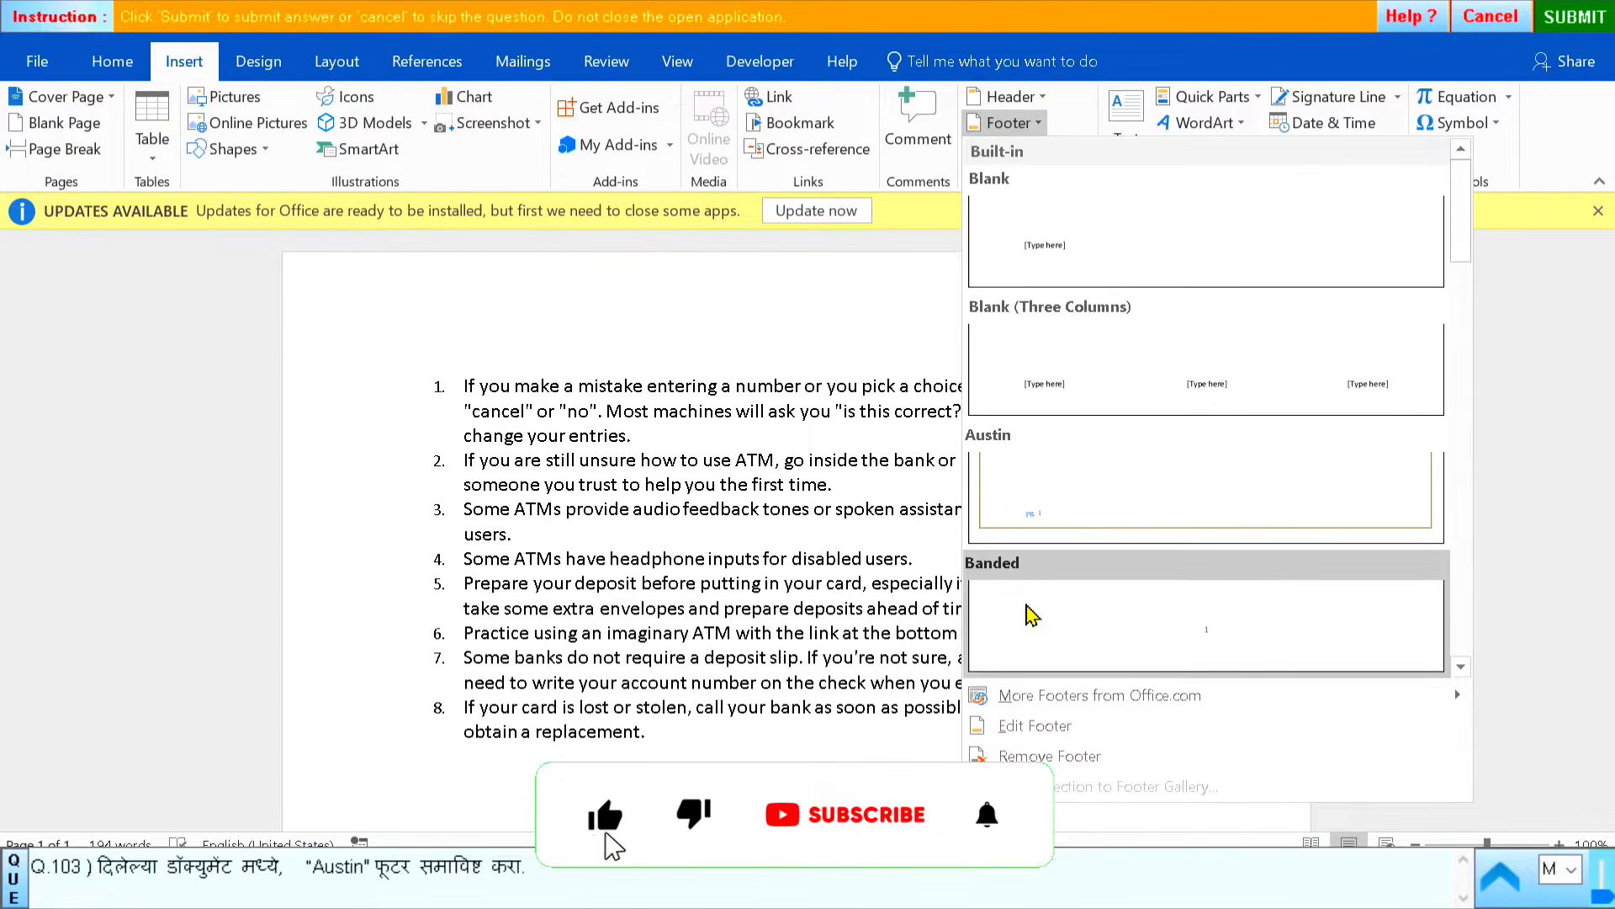
pyautogui.click(1092, 475)
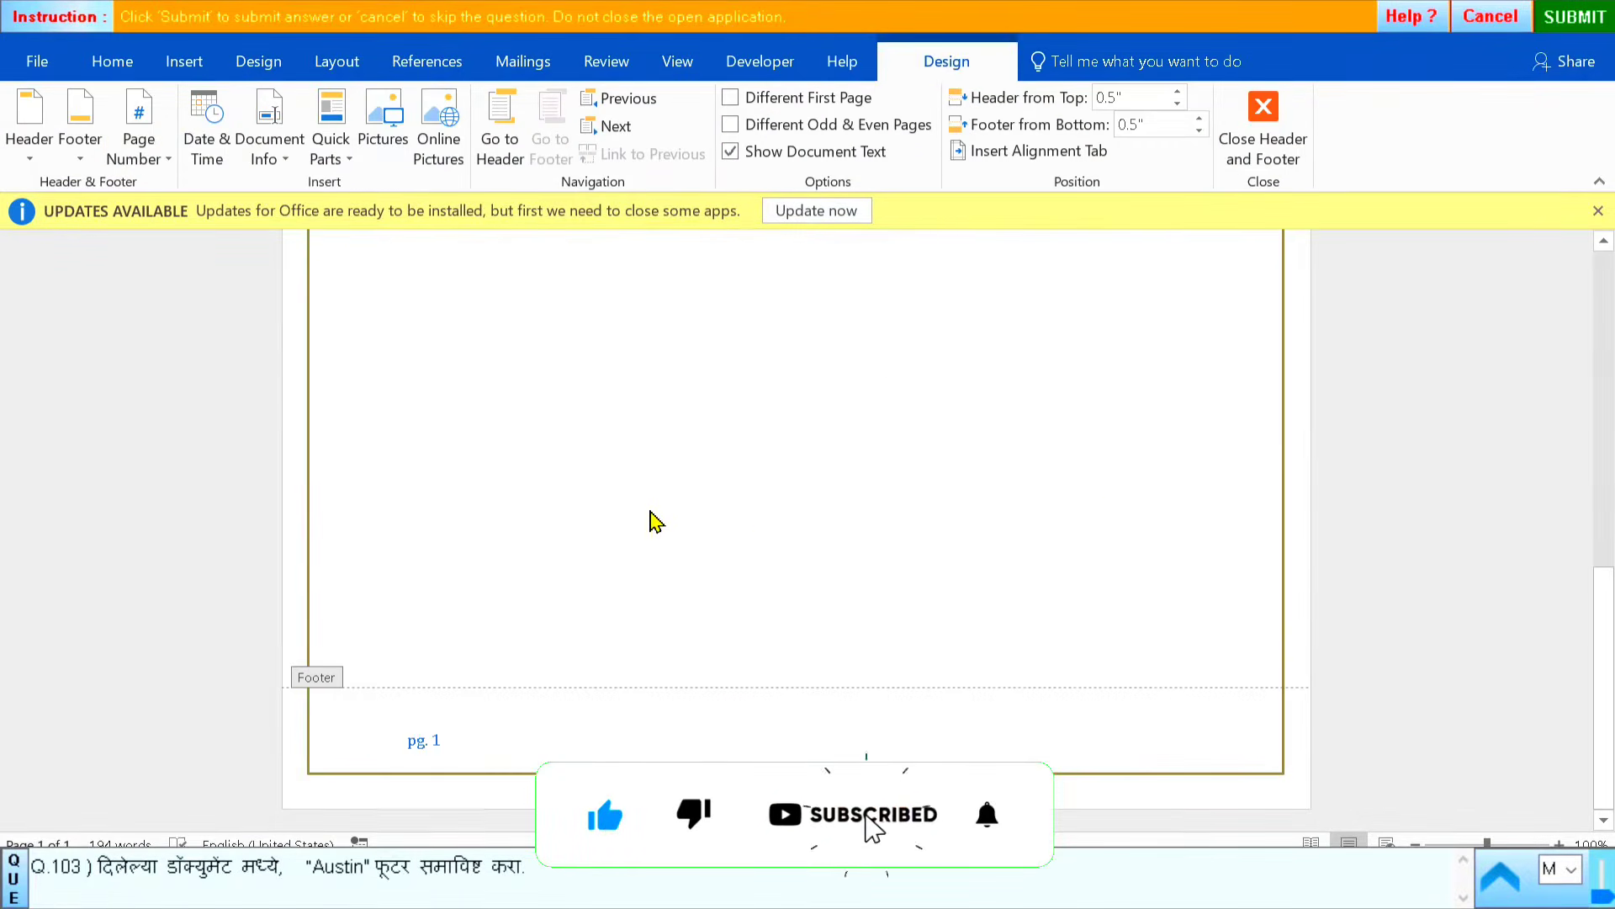
pyautogui.click(1265, 152)
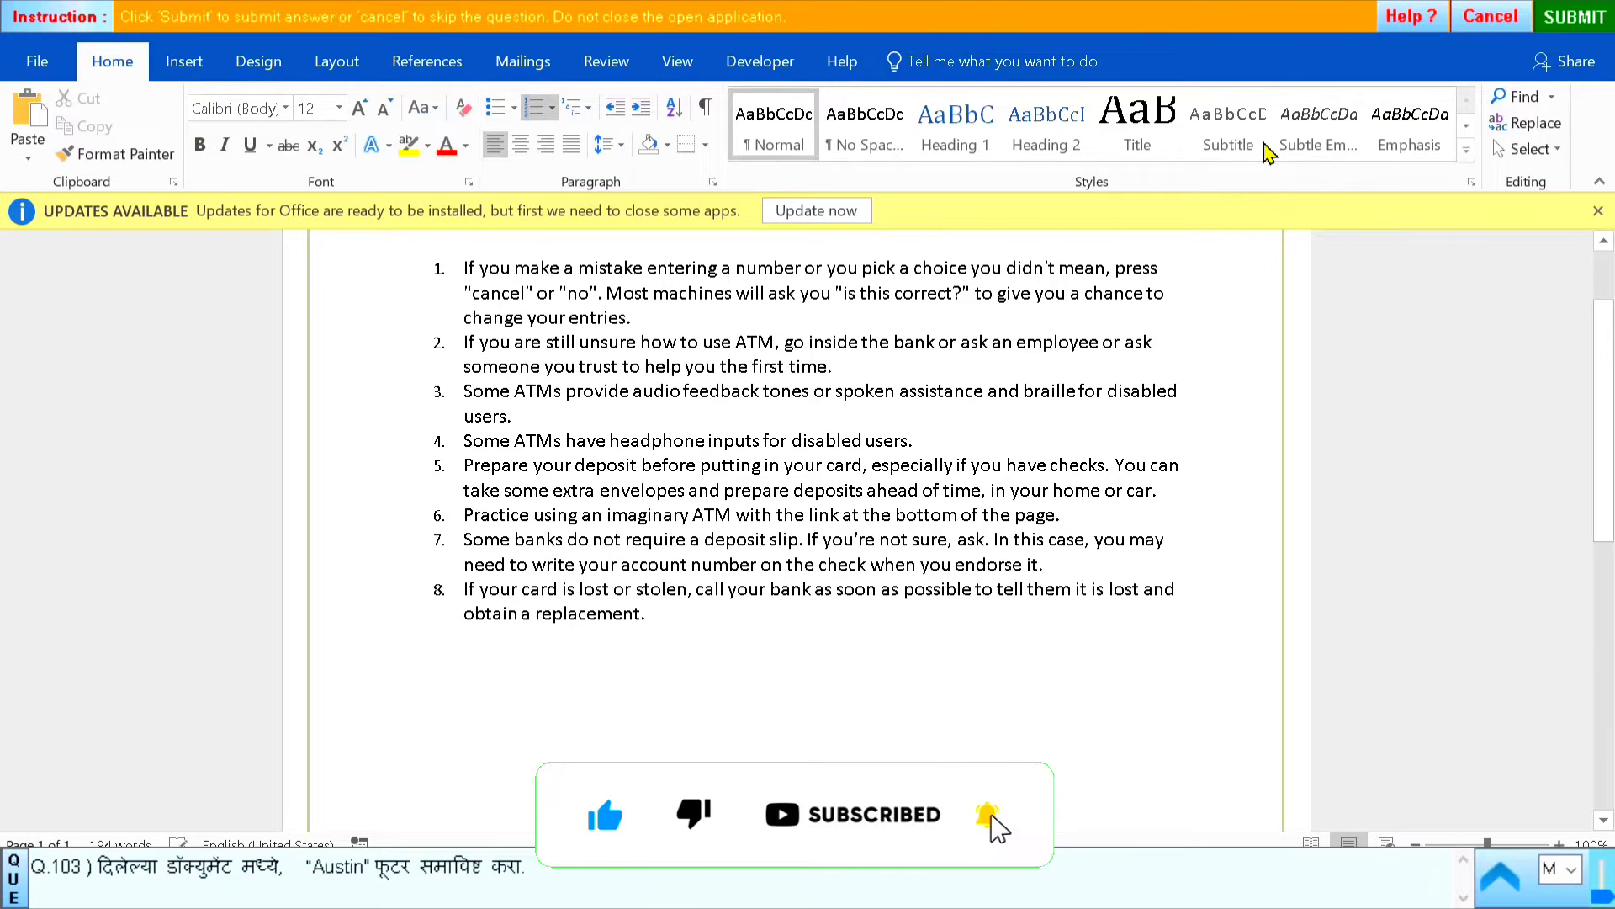
# Submit the answer to question 103 and advance to question 104
pyautogui.click(1572, 18)
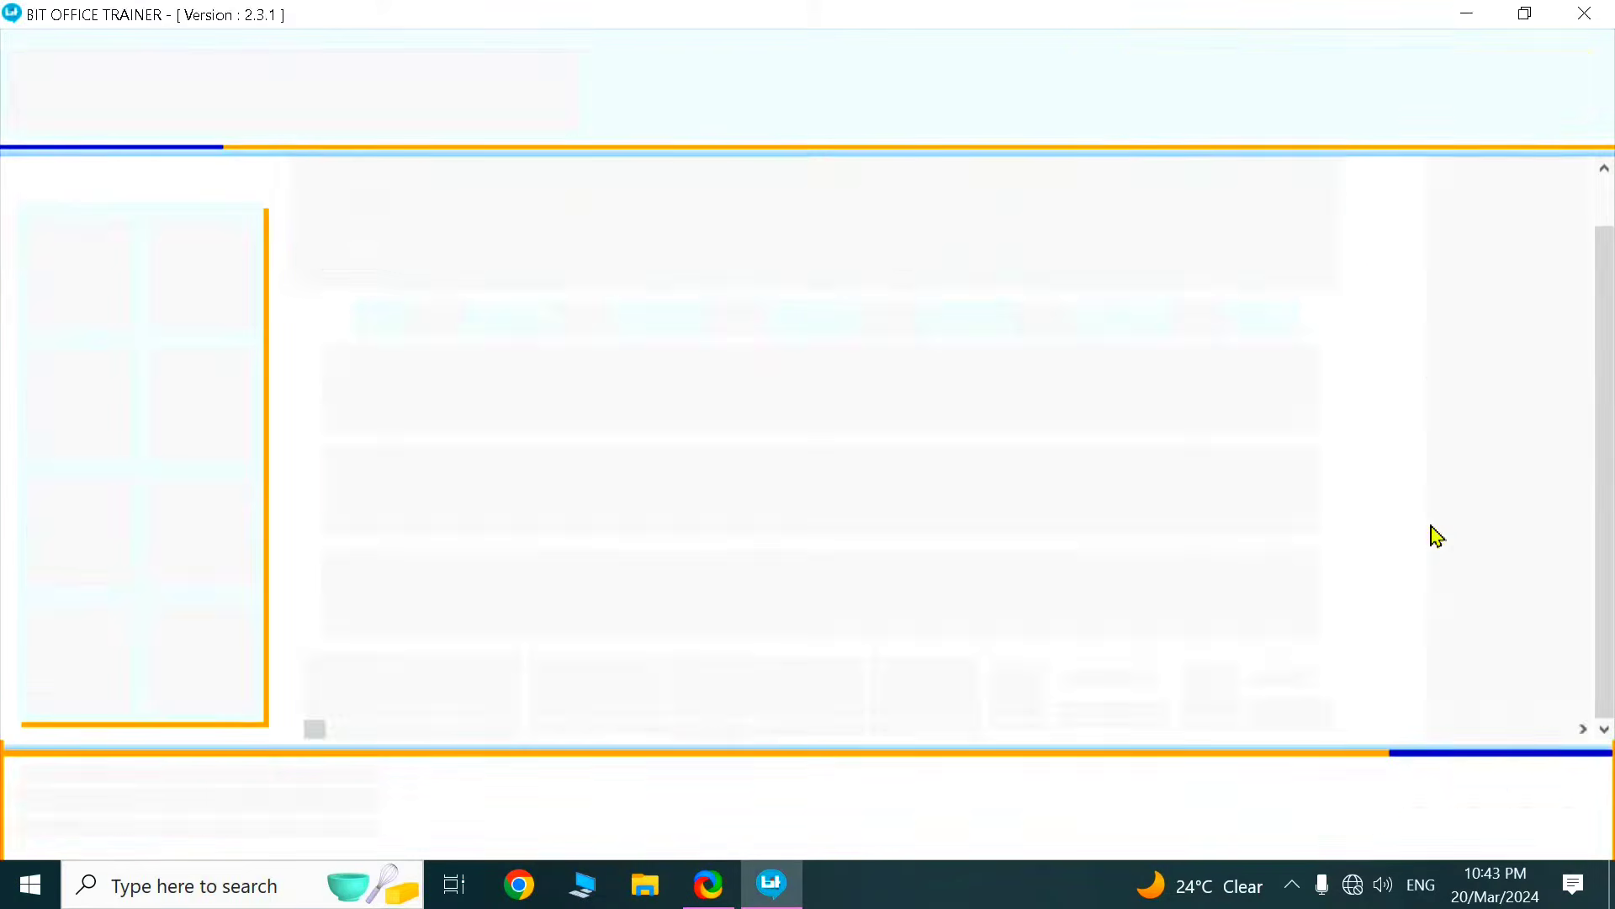
pyautogui.click(800, 490)
pyautogui.click(711, 696)
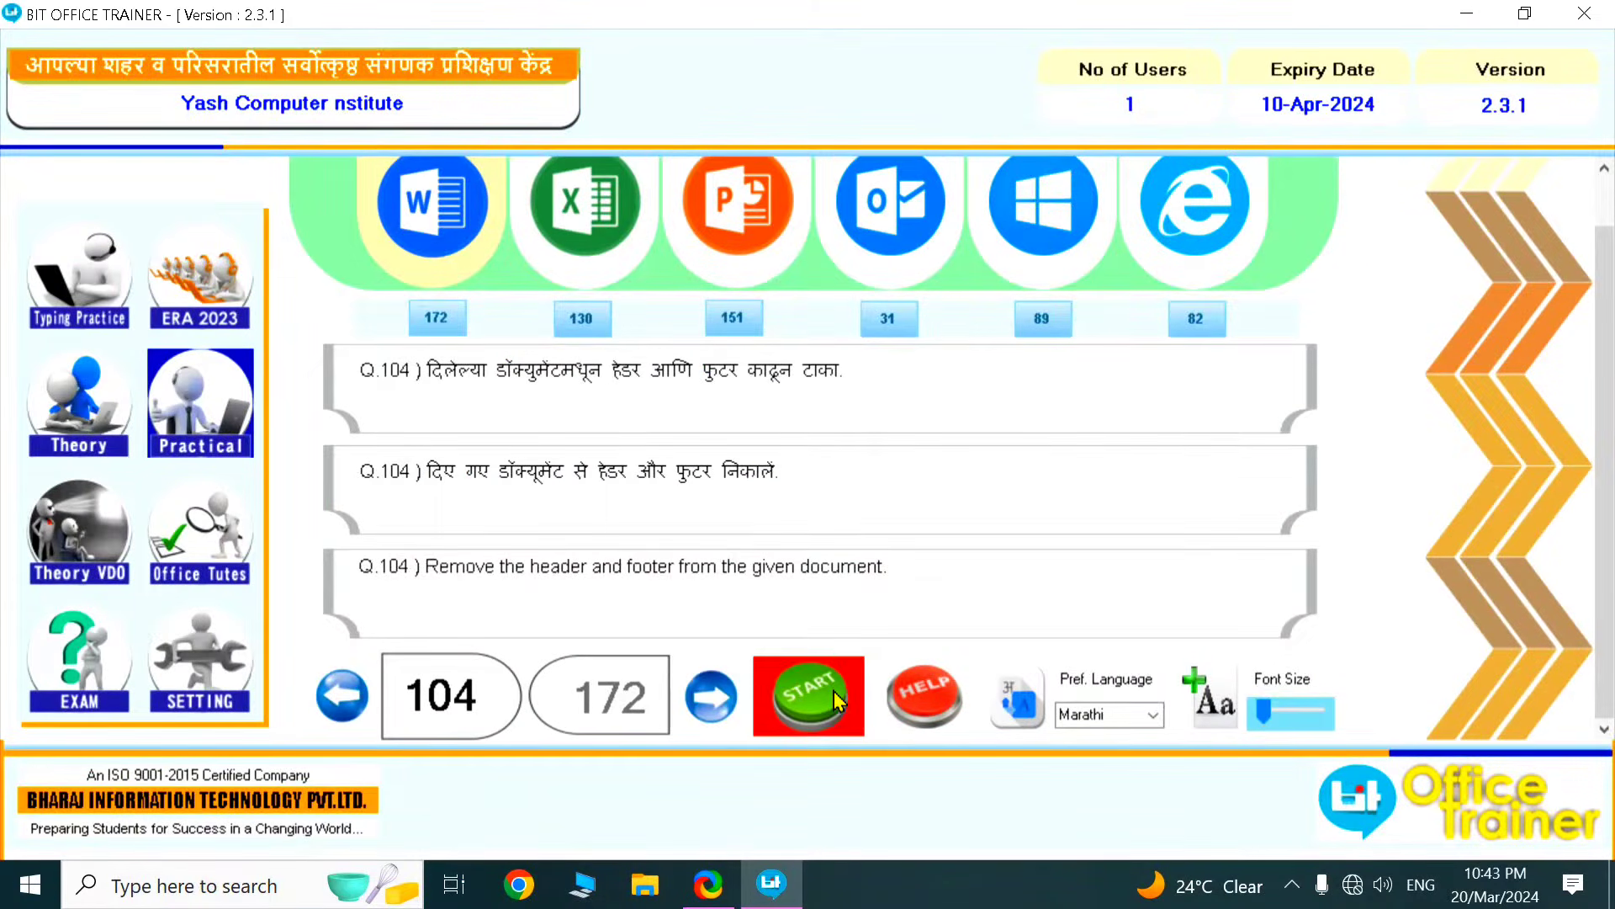
# Start practical question 104 and remove both the header and the footer from the Rainy Day document
pyautogui.click(837, 699)
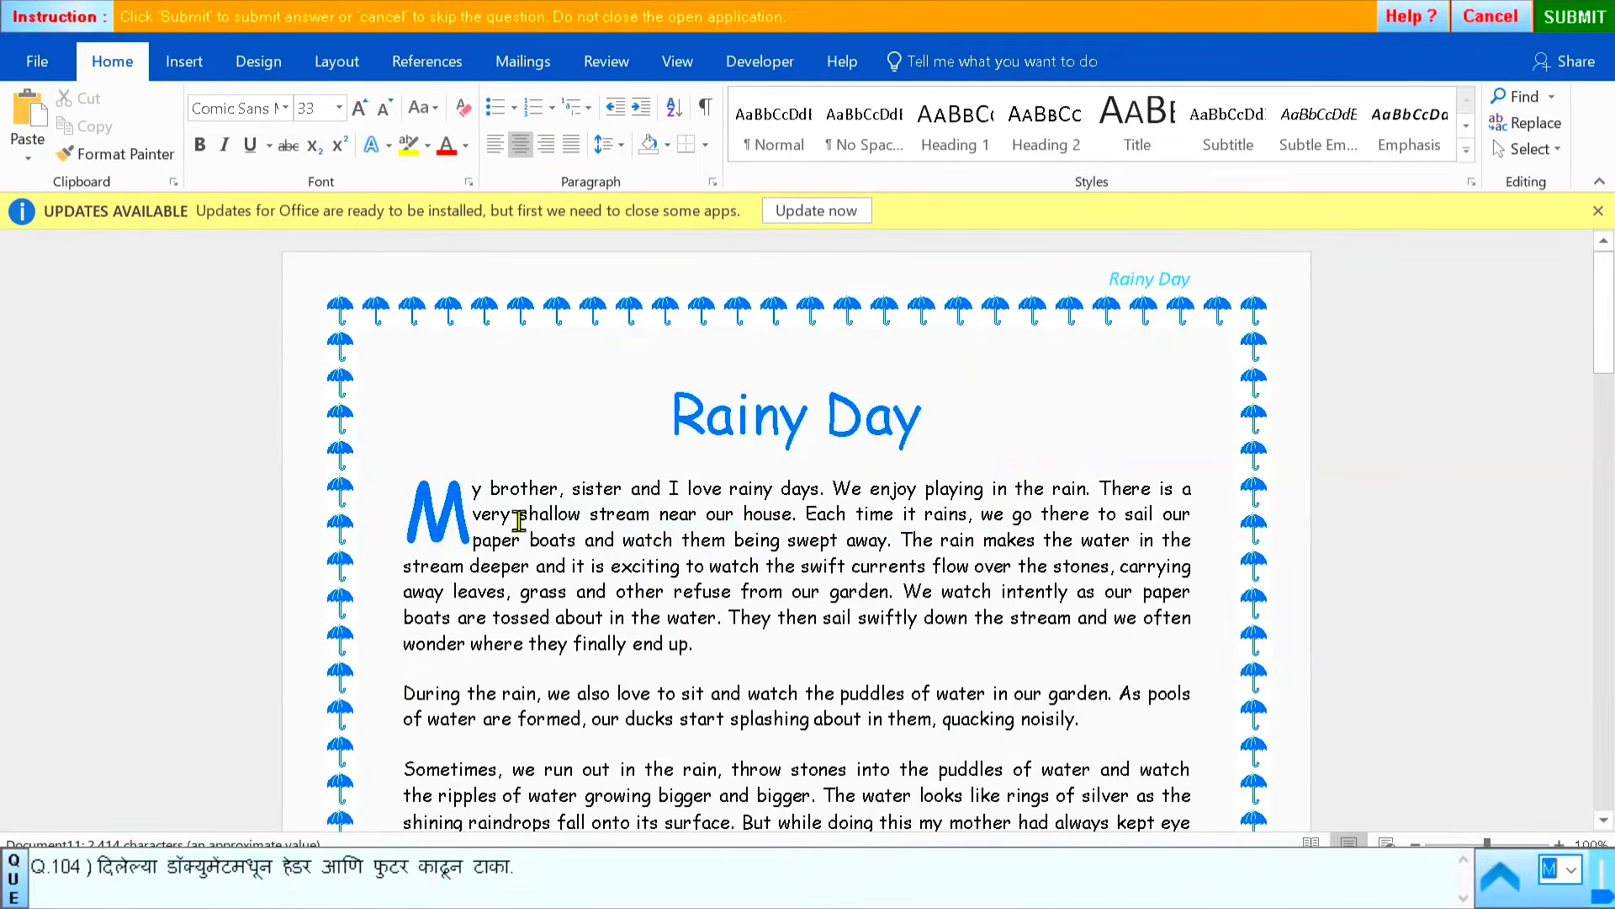
pyautogui.click(183, 67)
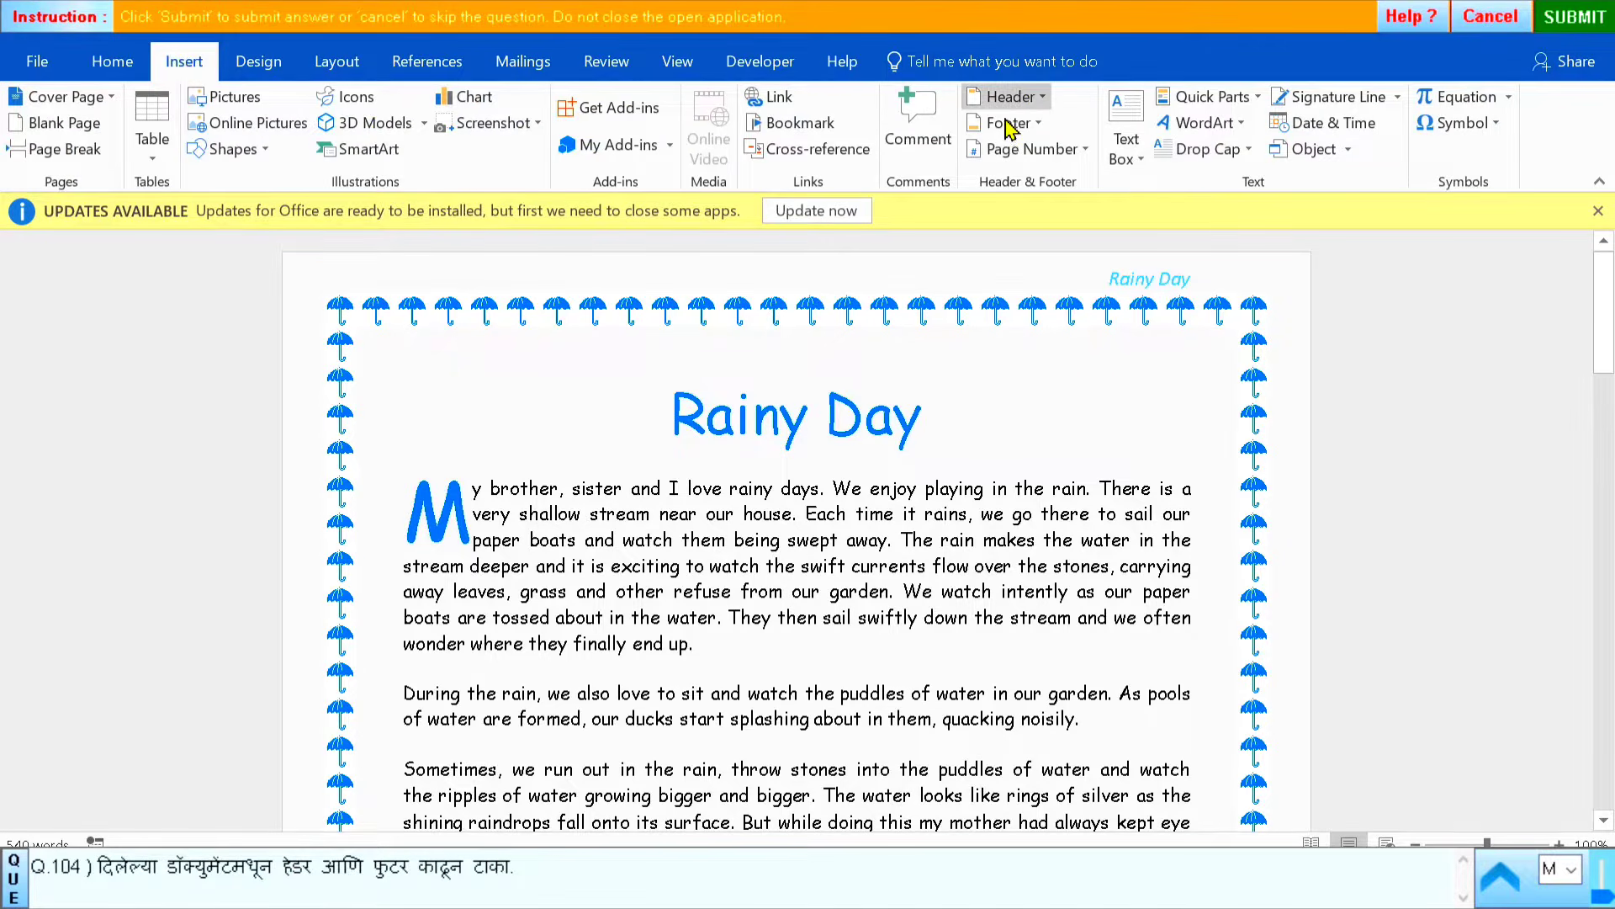
pyautogui.click(1029, 95)
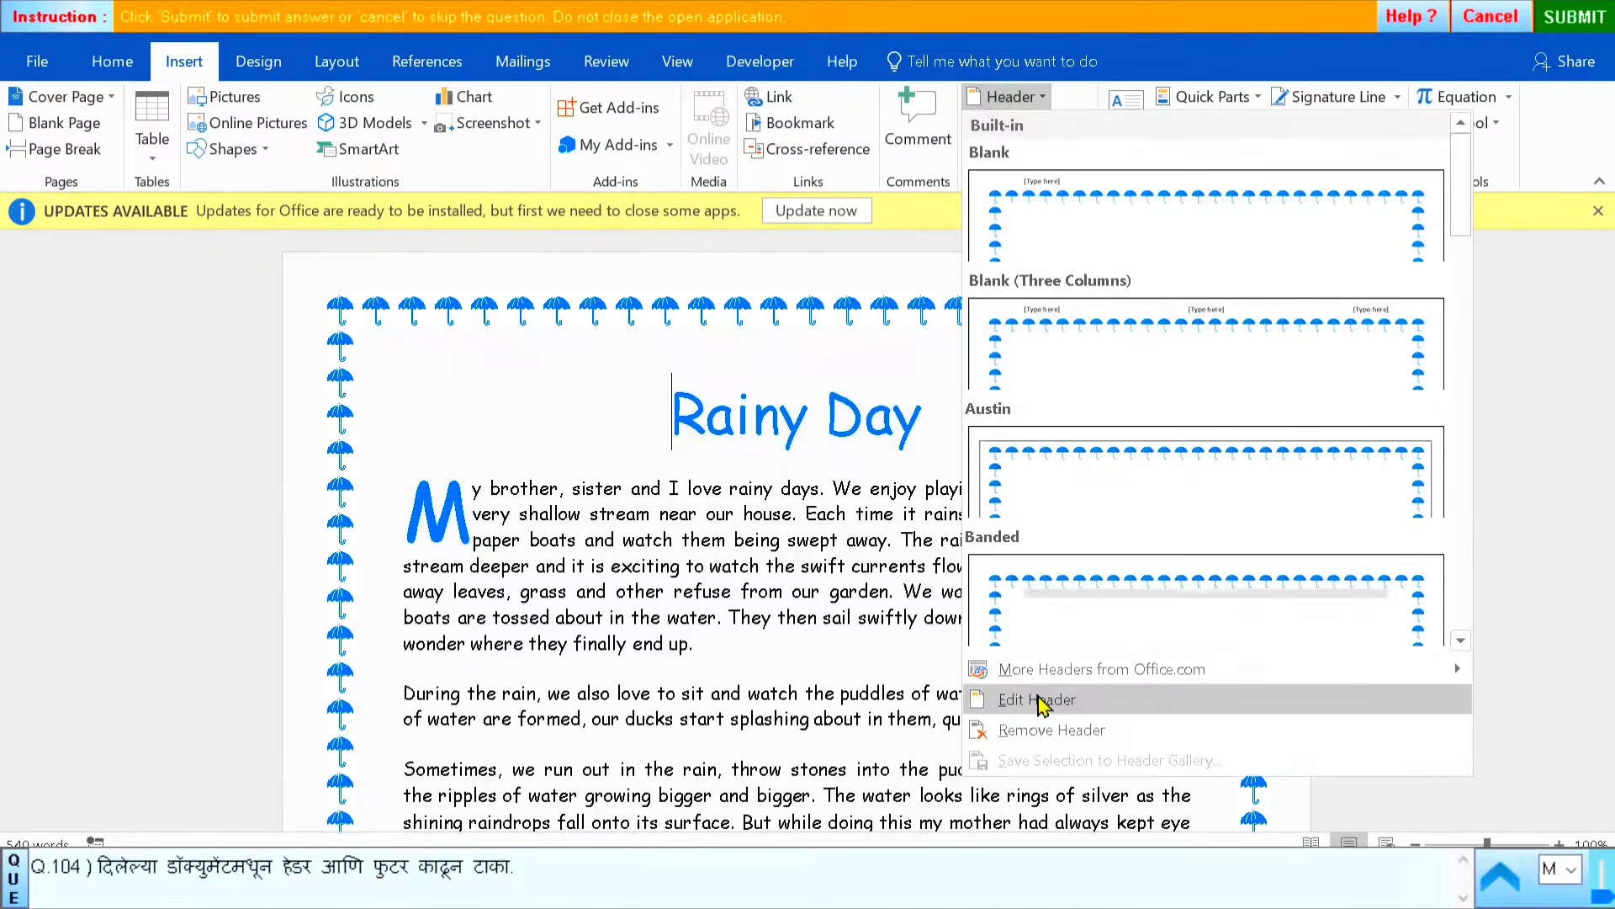
pyautogui.click(1053, 730)
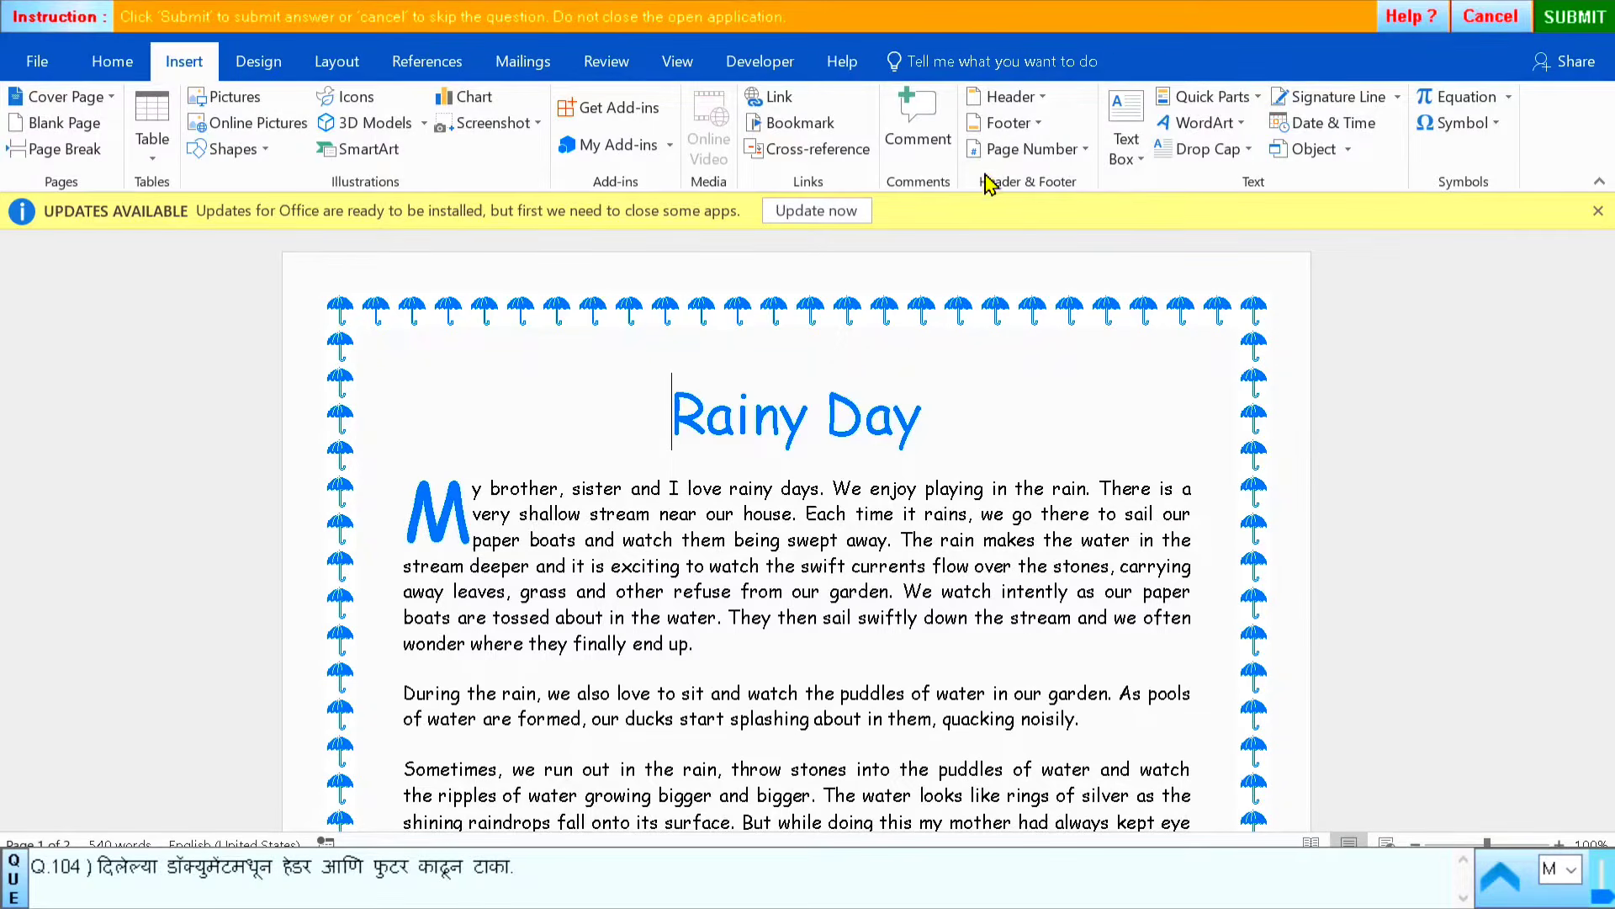
pyautogui.click(1005, 123)
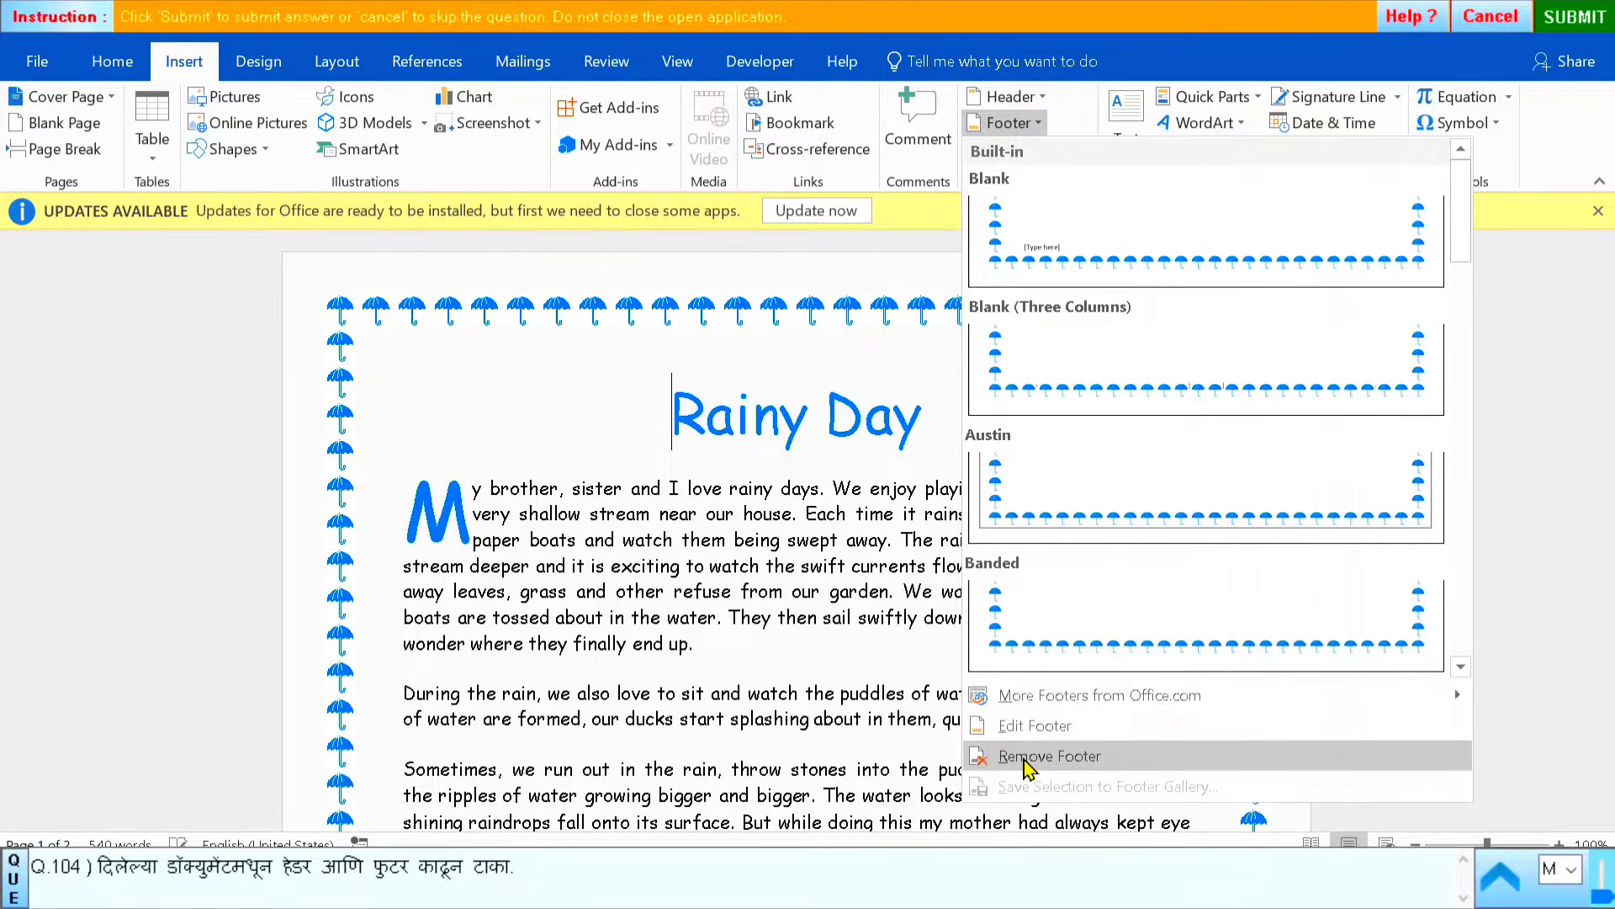
pyautogui.click(1035, 756)
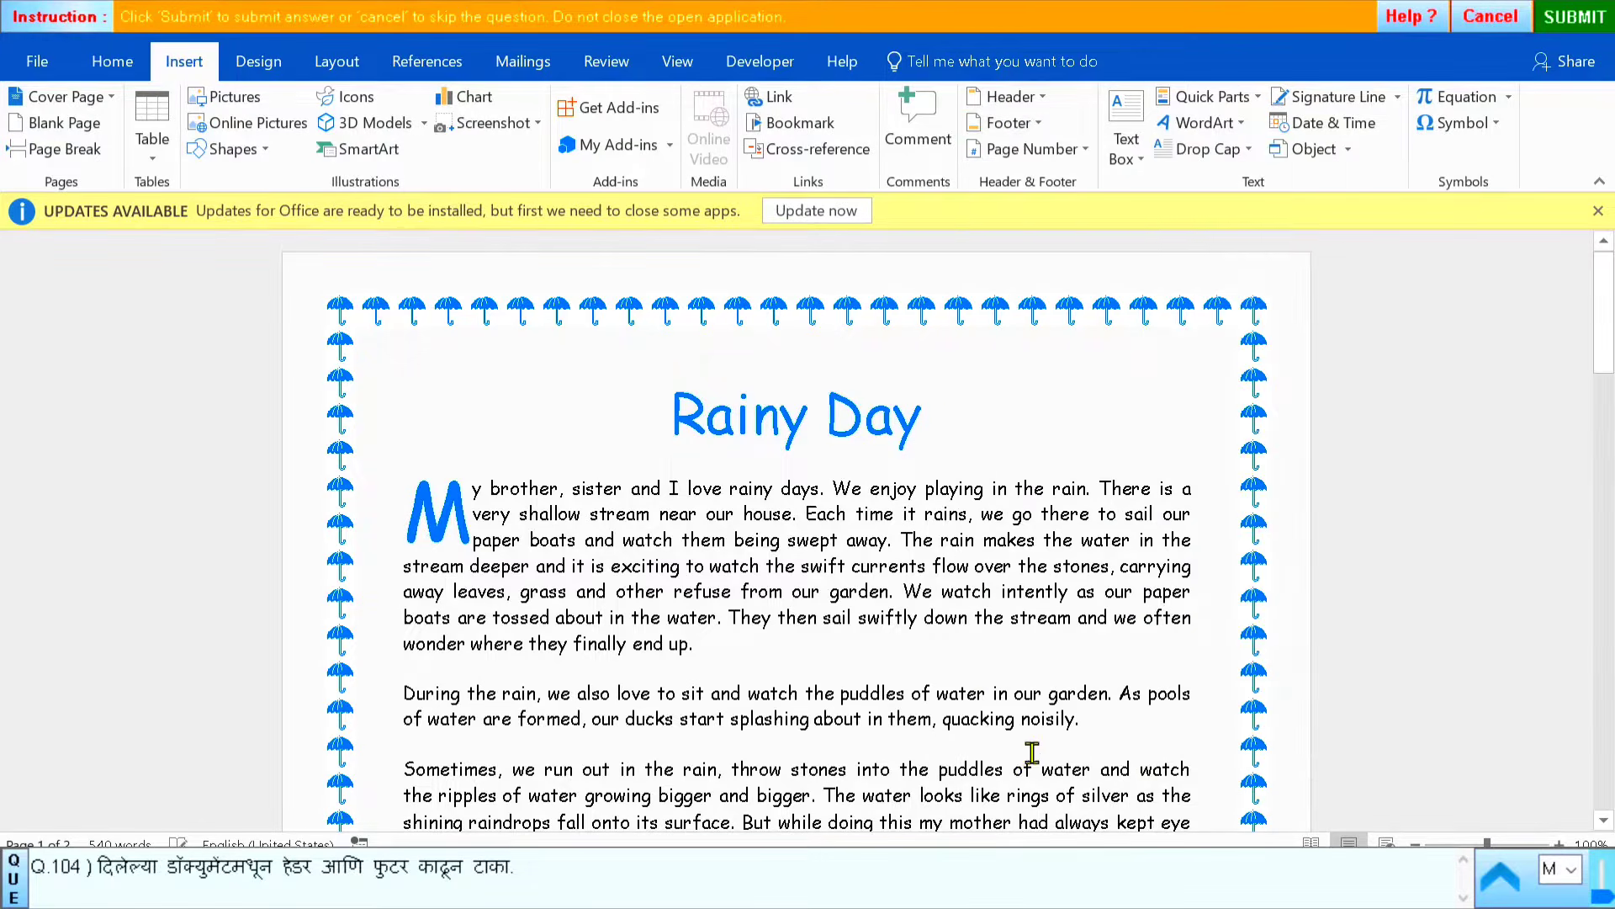
pyautogui.click(1475, 379)
# Submit the answer to question 104 and start practical question 105
pyautogui.click(1571, 17)
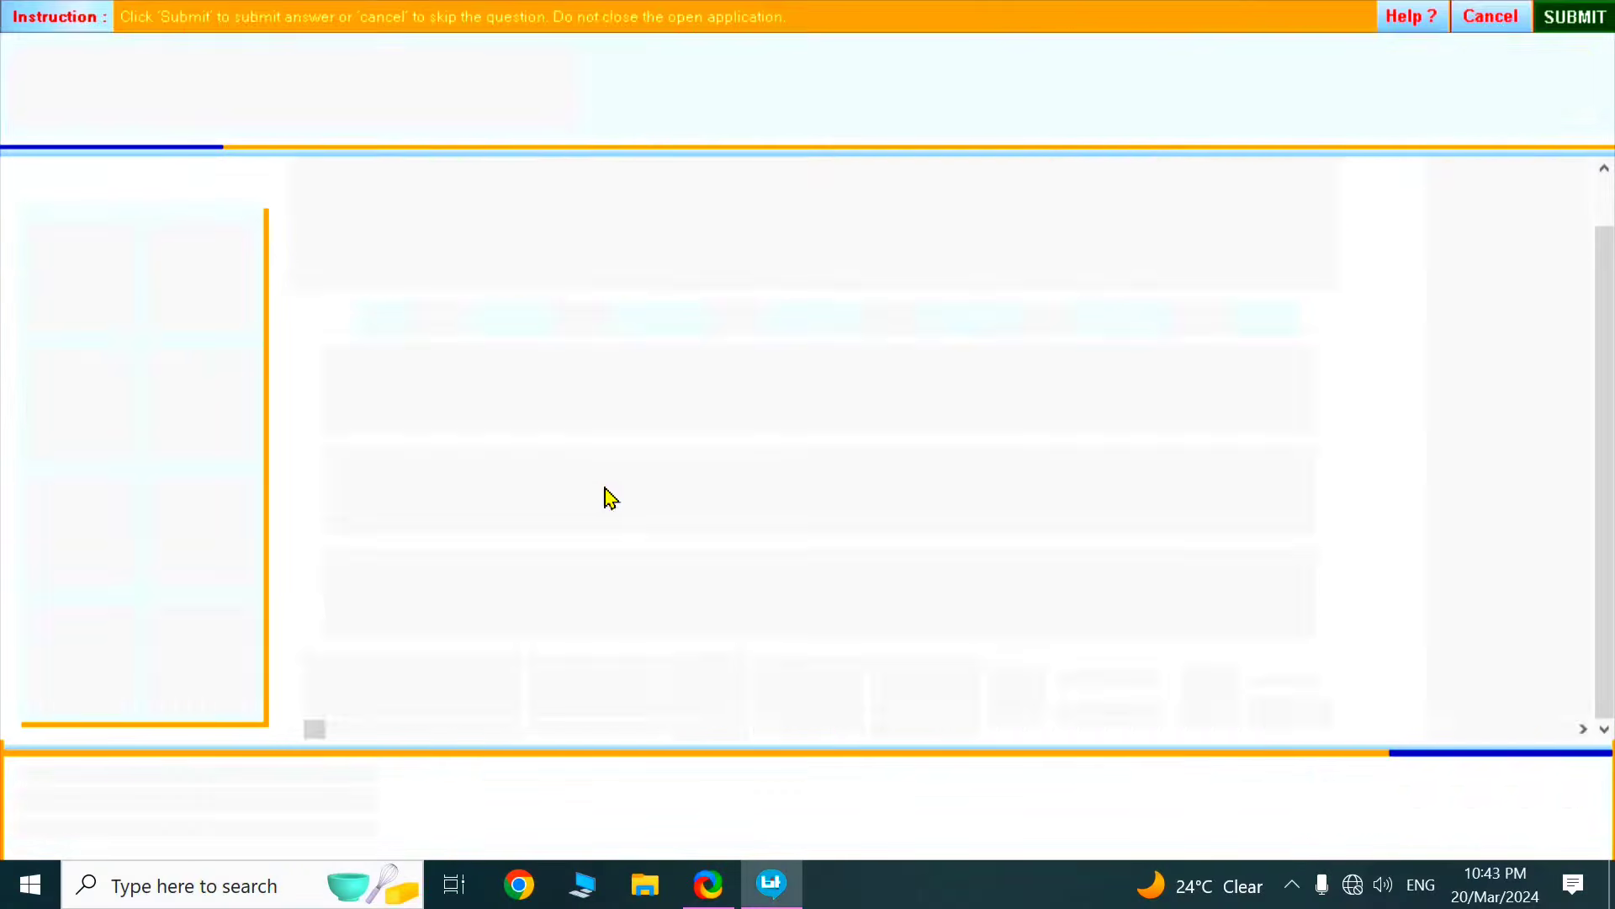
pyautogui.click(753, 495)
pyautogui.click(711, 695)
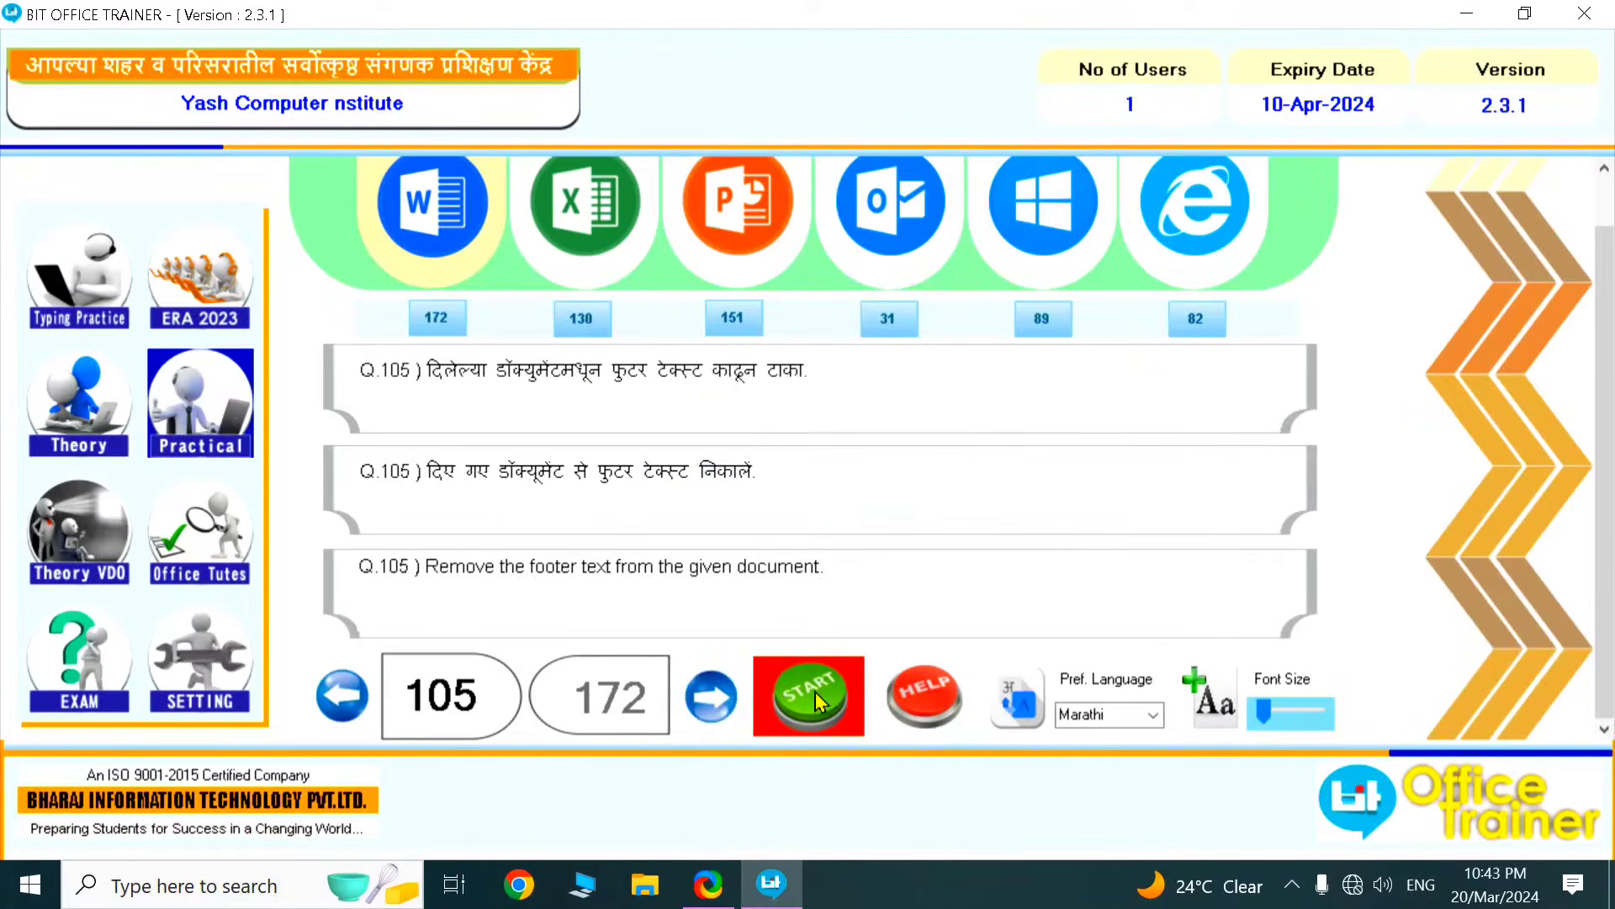
pyautogui.click(821, 698)
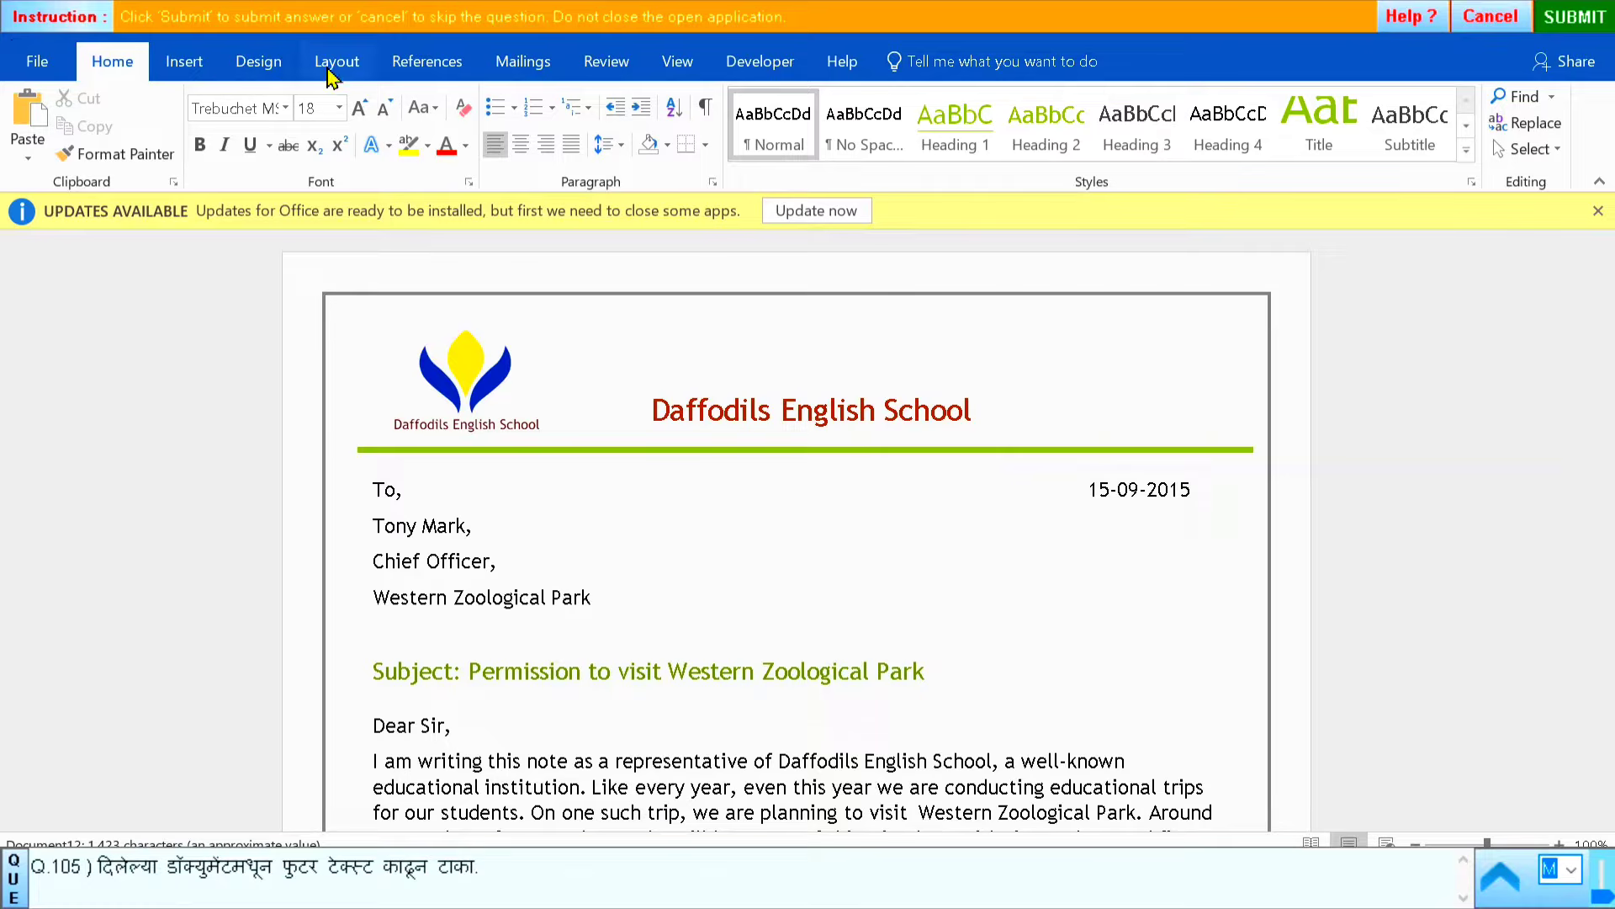
# Remove the footer from the Daffodils English School letter
pyautogui.click(194, 72)
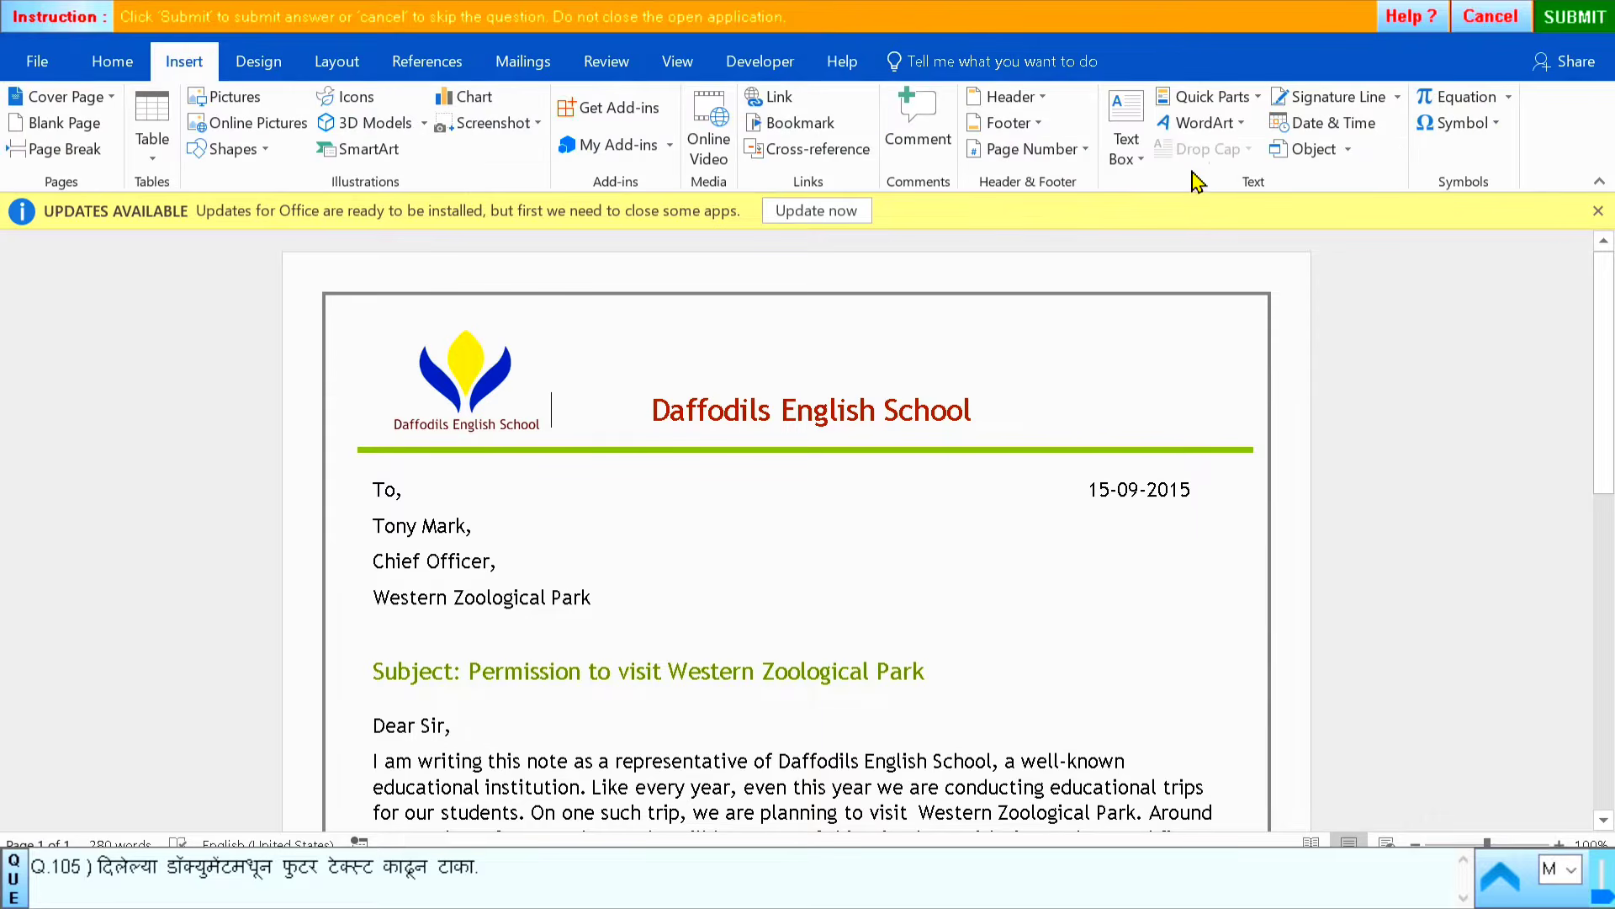
pyautogui.click(1005, 123)
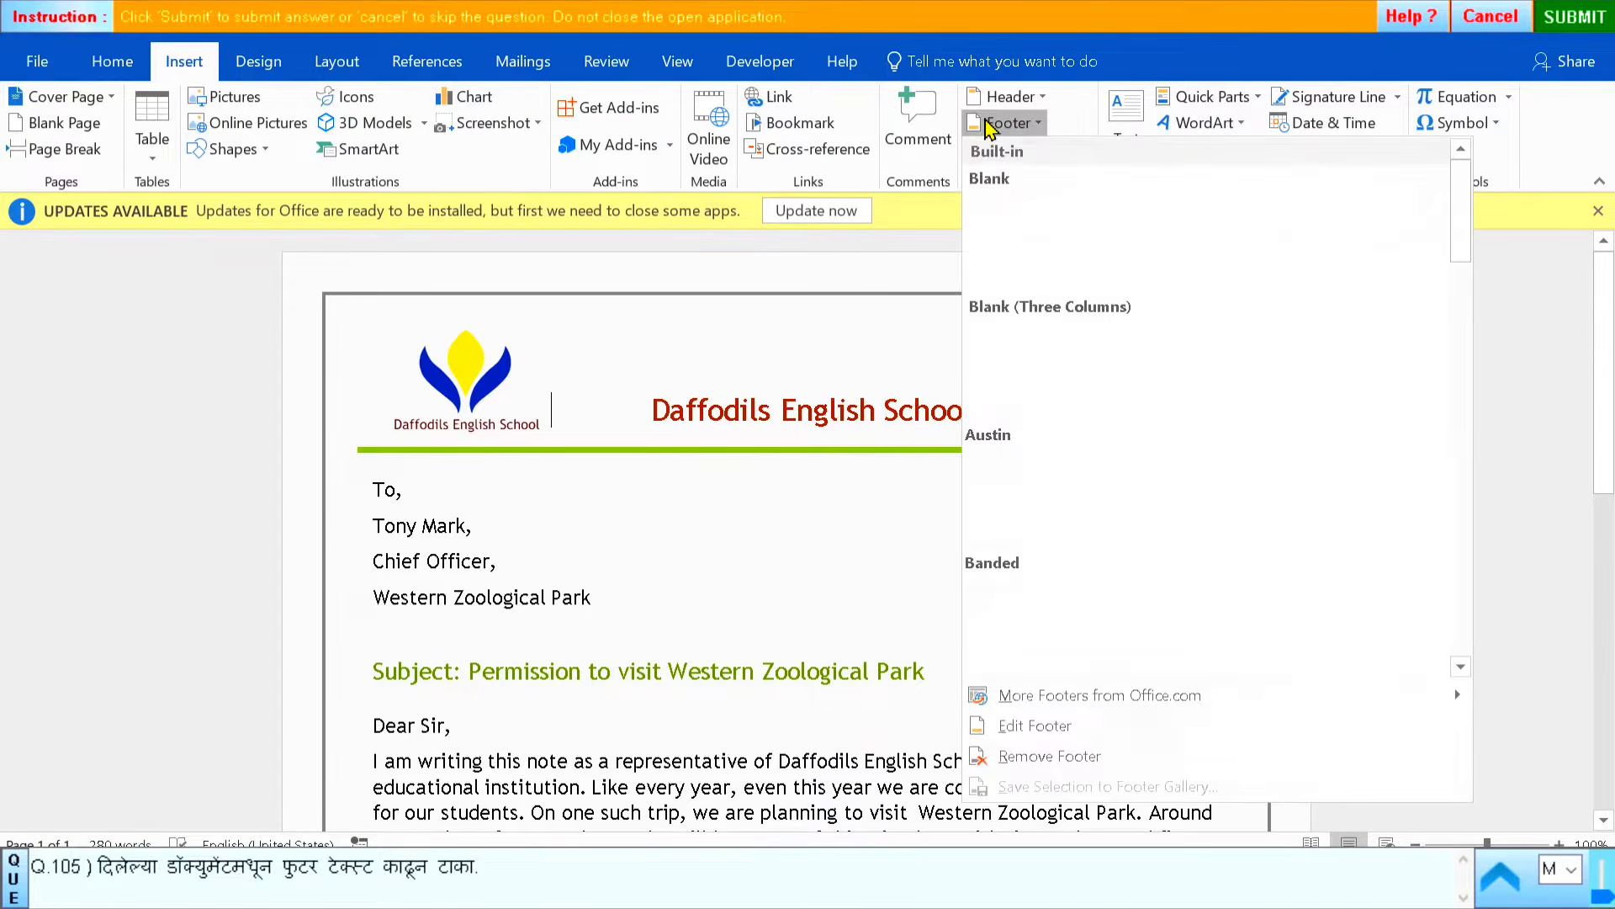
pyautogui.click(1048, 756)
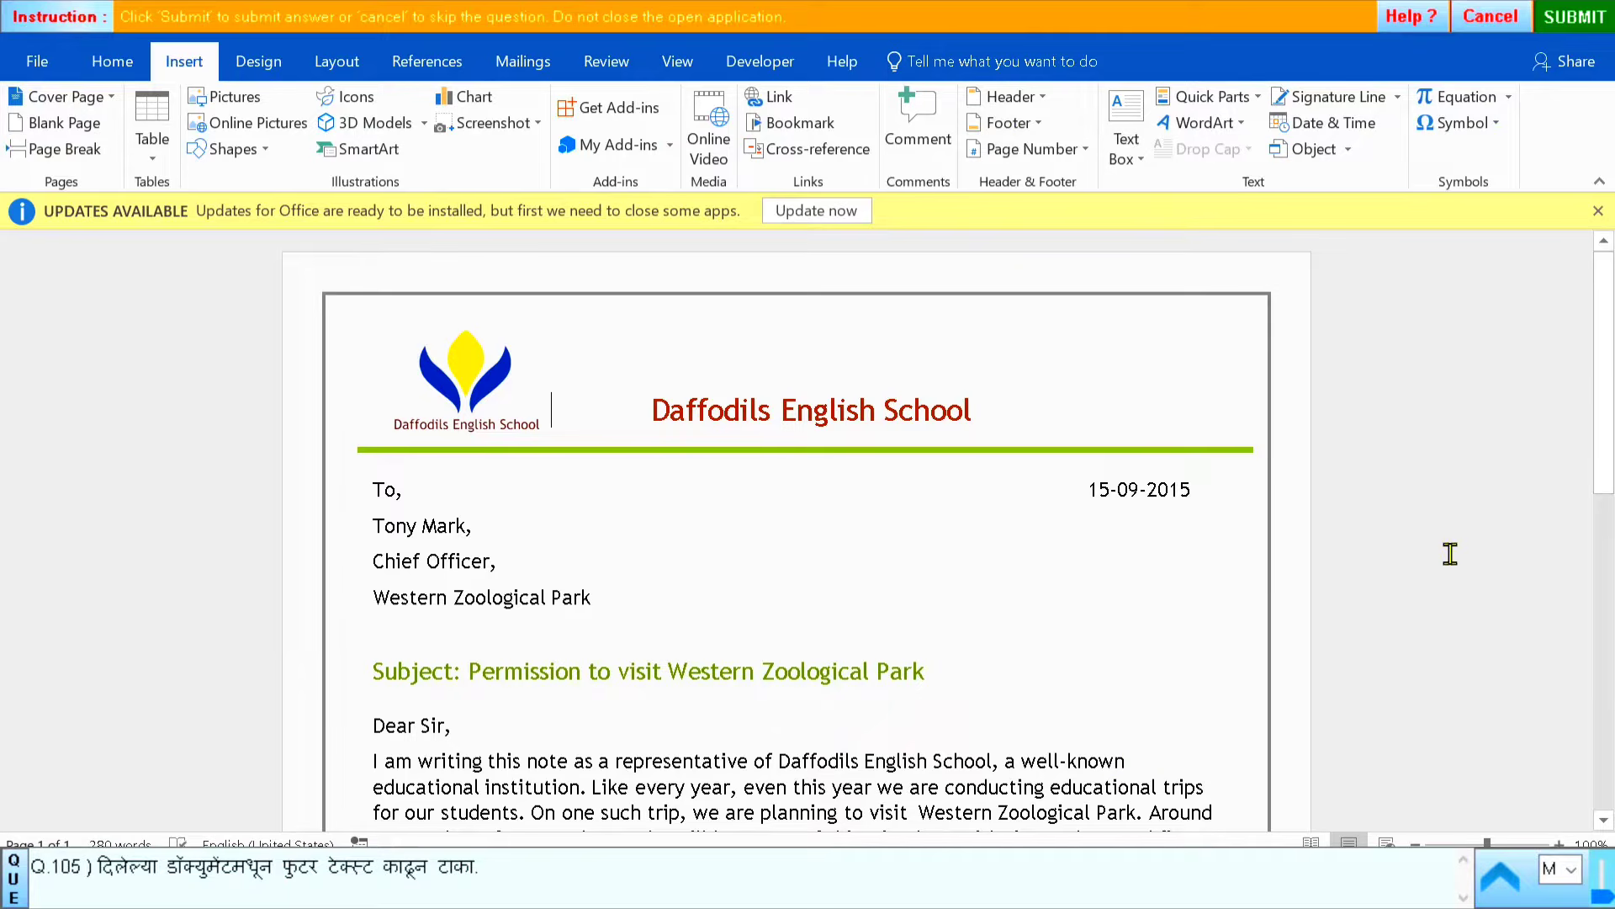
# Submit the answer to question 105 and start practical question 106
pyautogui.click(1577, 19)
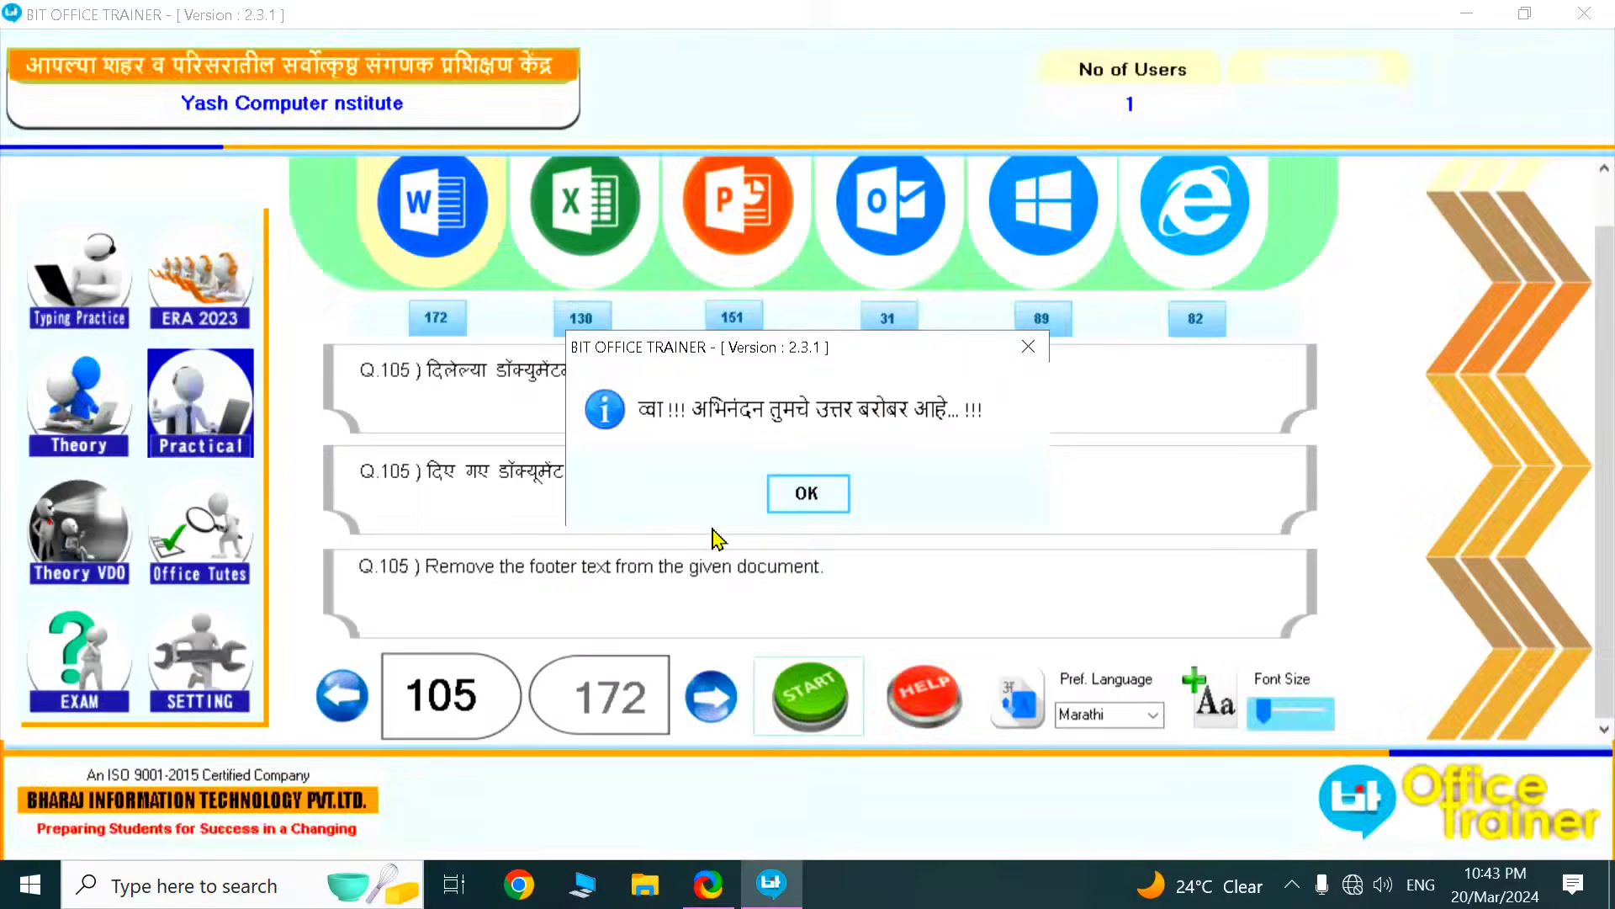
pyautogui.click(806, 496)
pyautogui.click(806, 699)
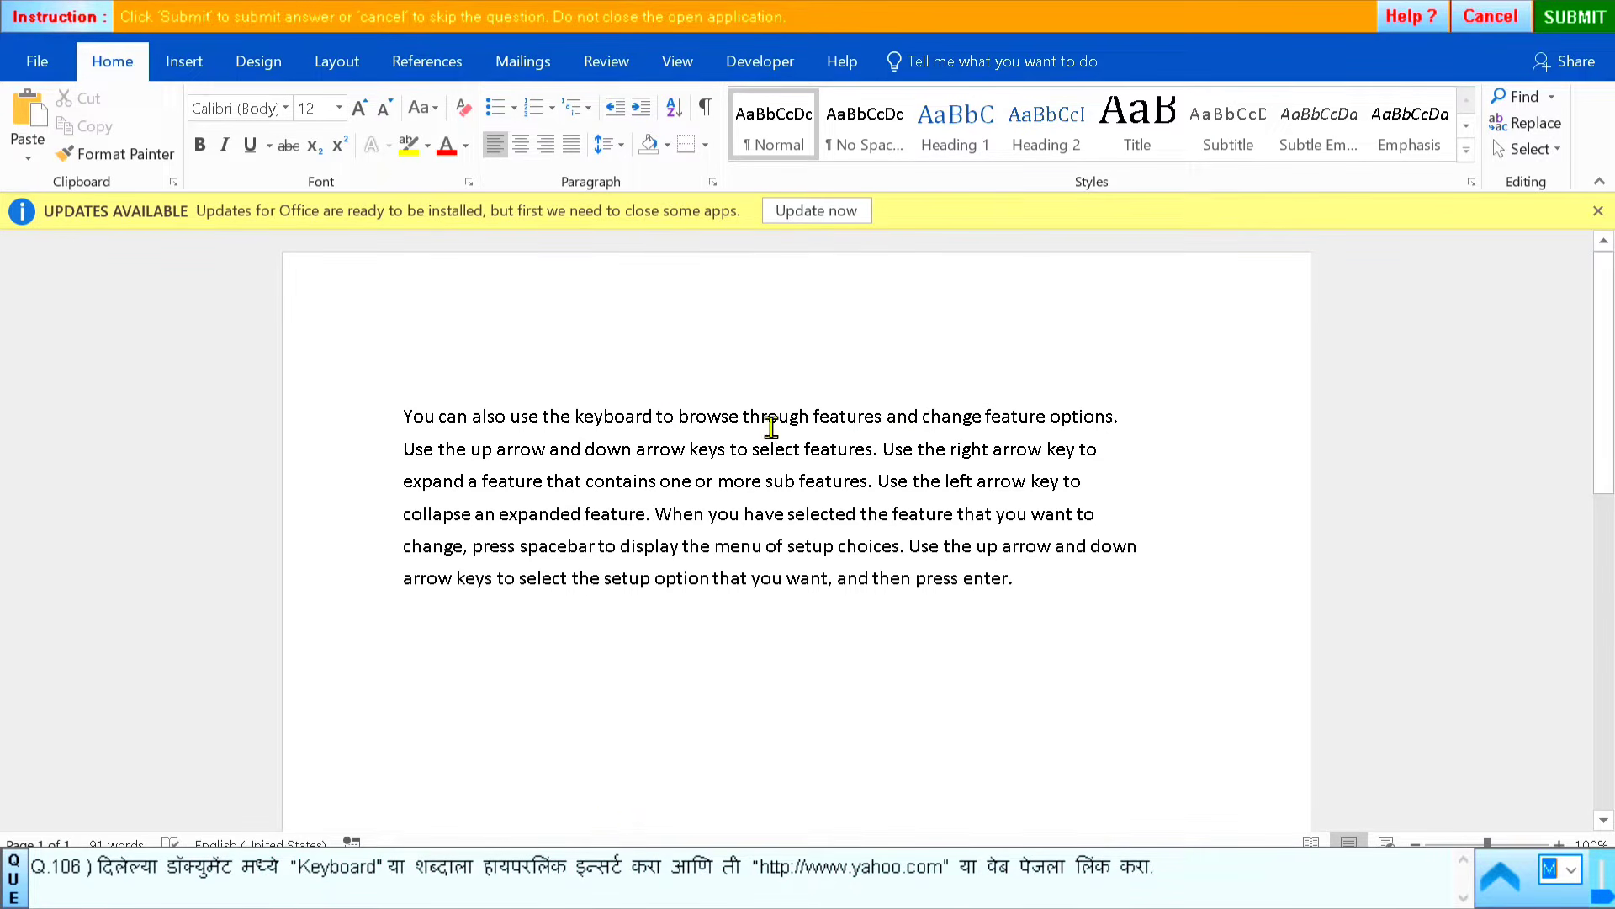
pyautogui.doubleClick(605, 415)
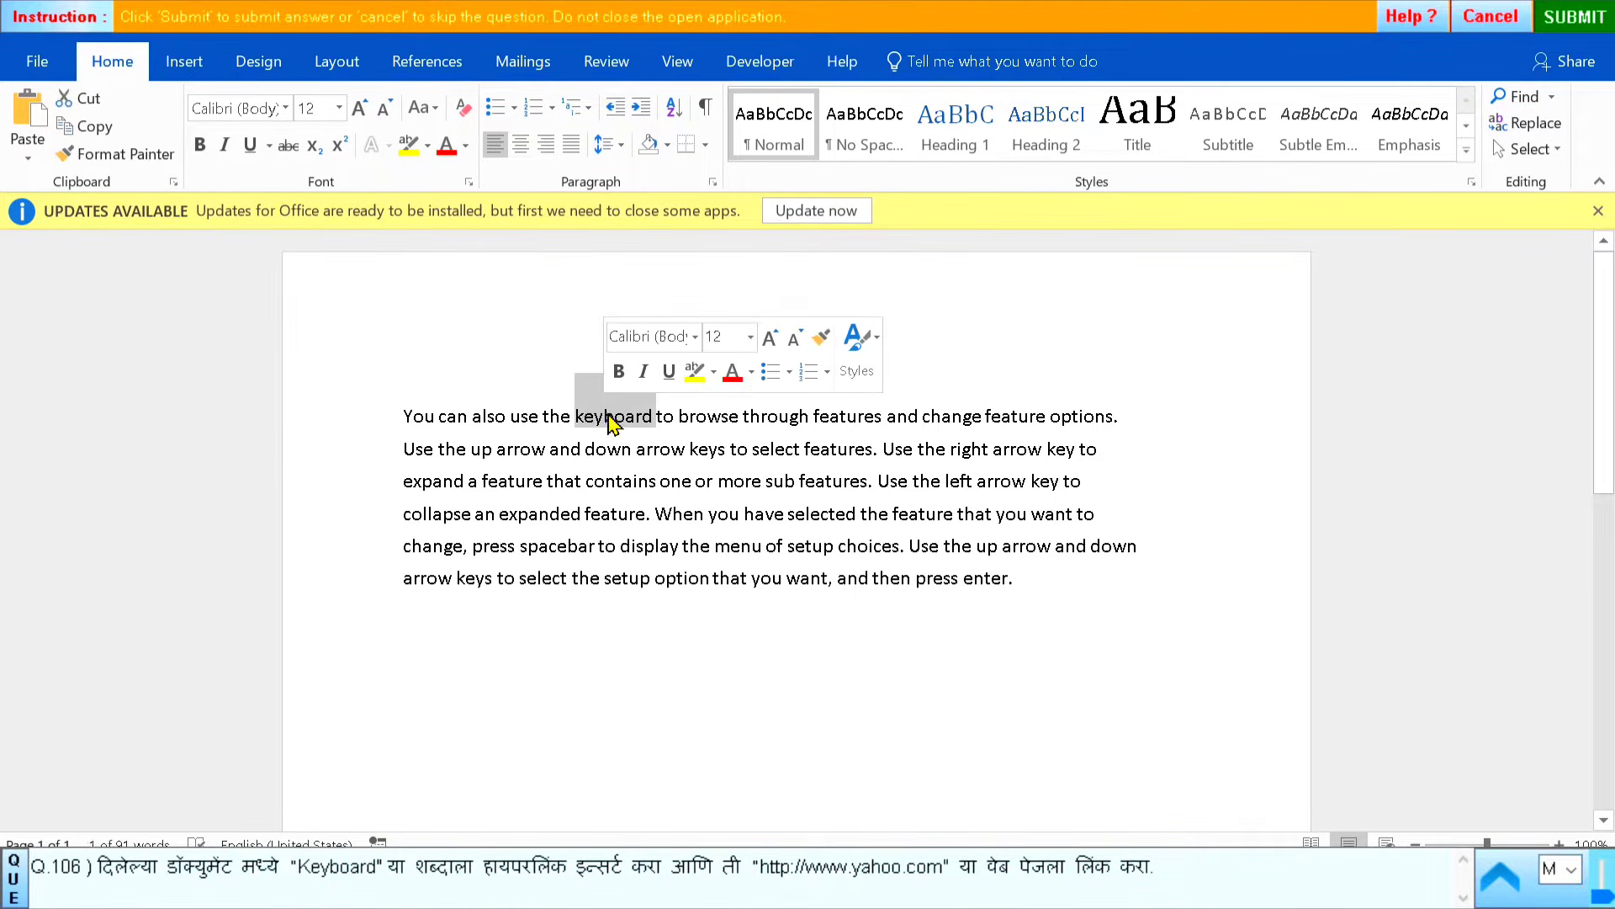
pyautogui.click(187, 63)
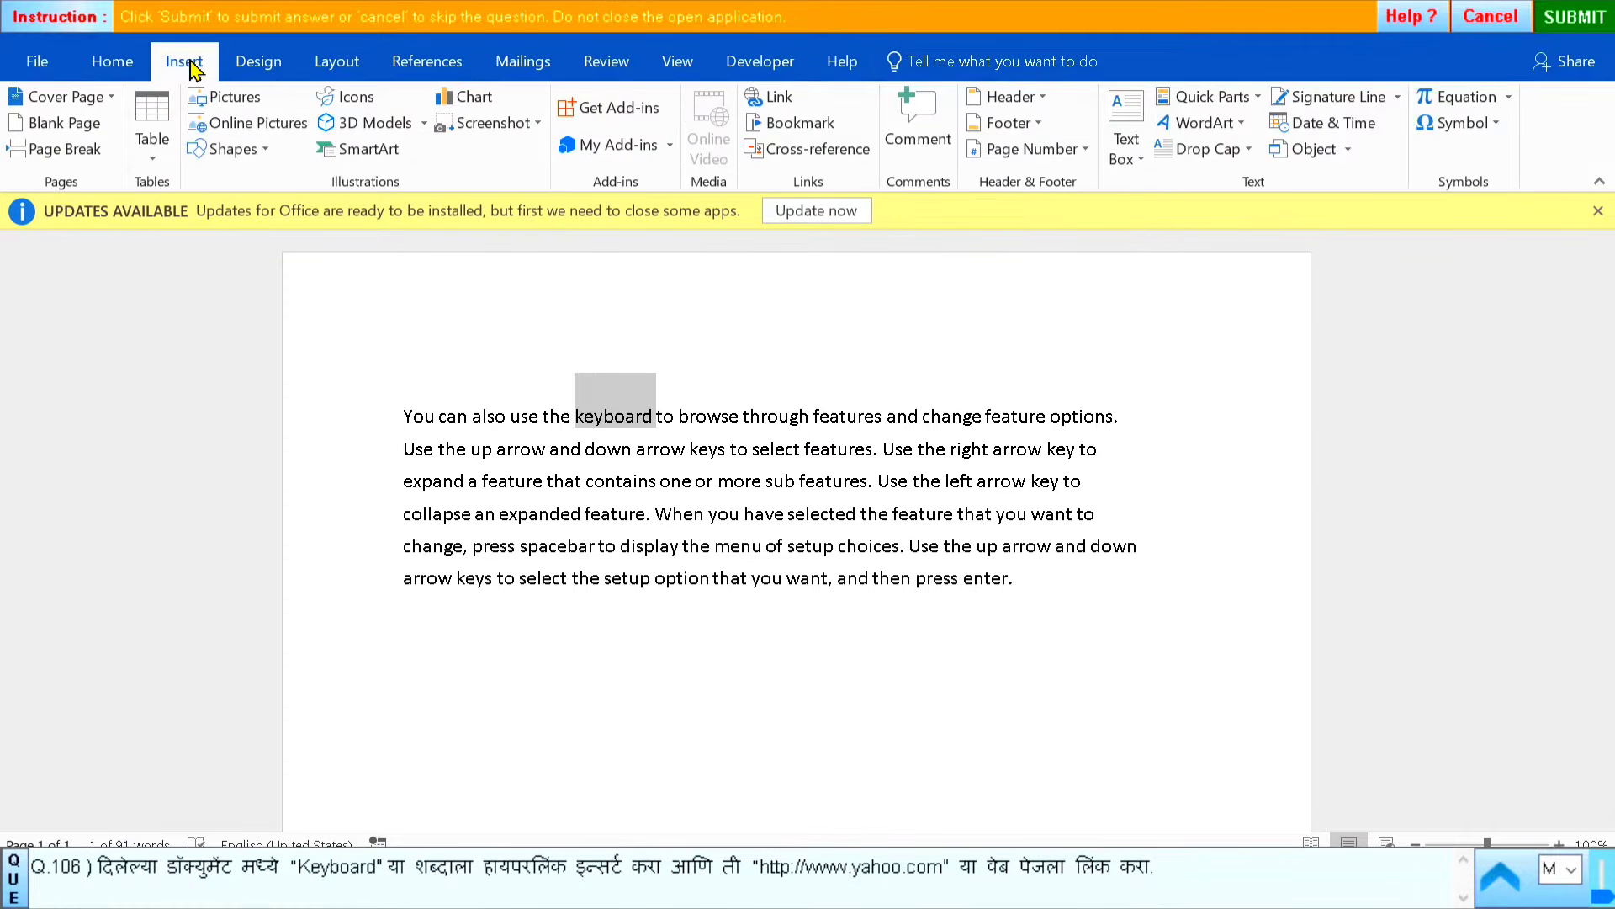
pyautogui.click(779, 101)
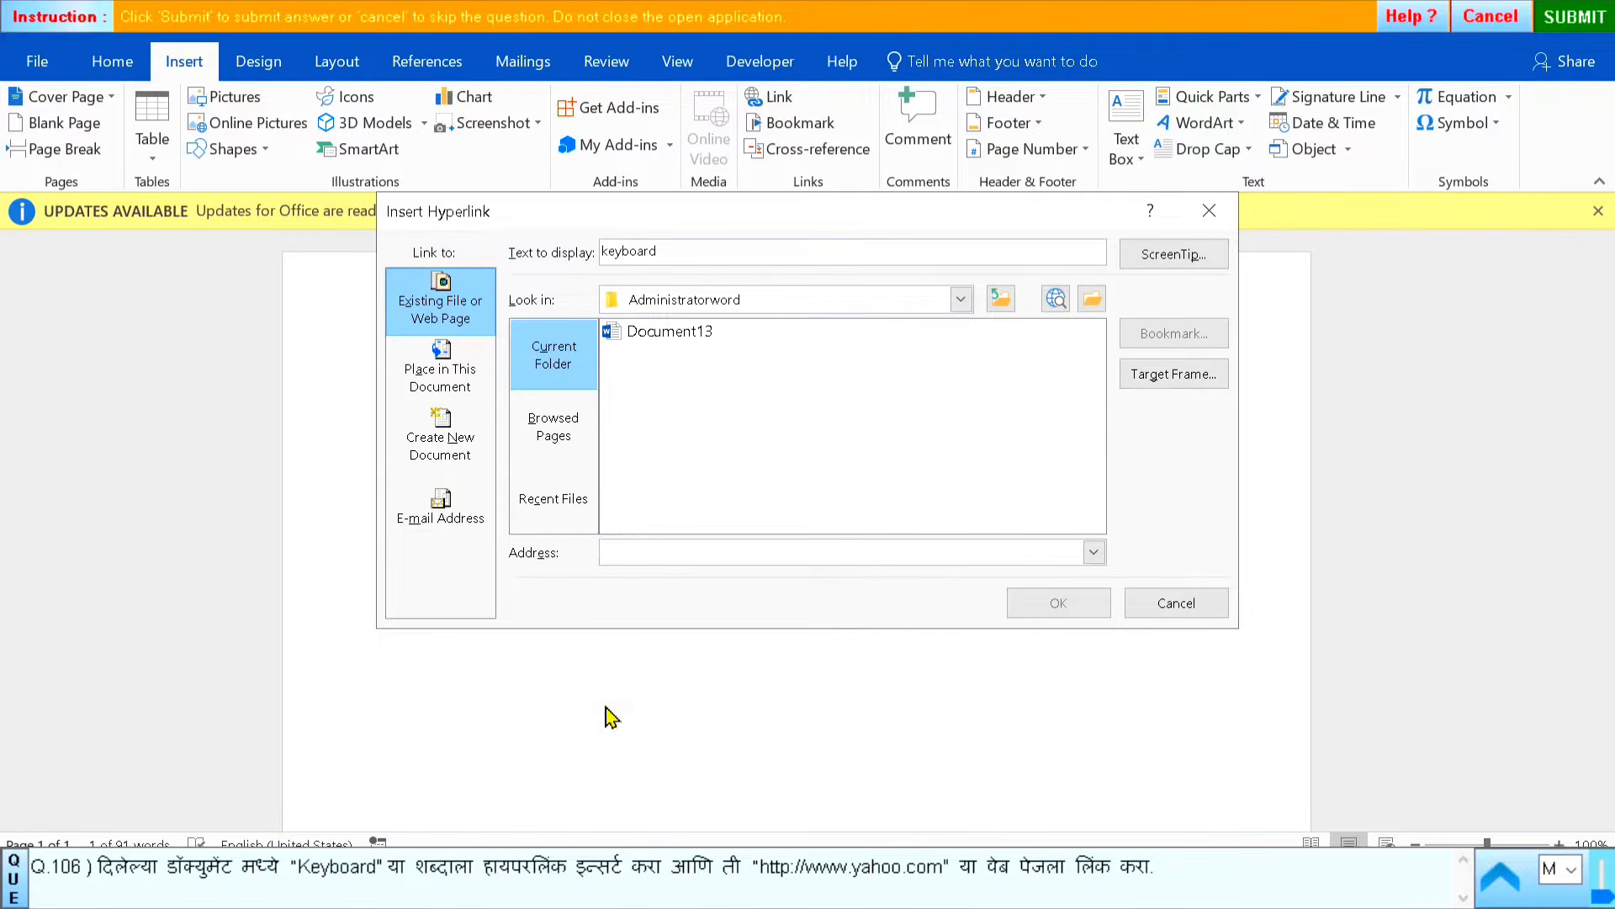
pyautogui.moveTo(769, 870); pyautogui.dragTo(932, 872)
pyautogui.hotkey('ctrl', 'c')
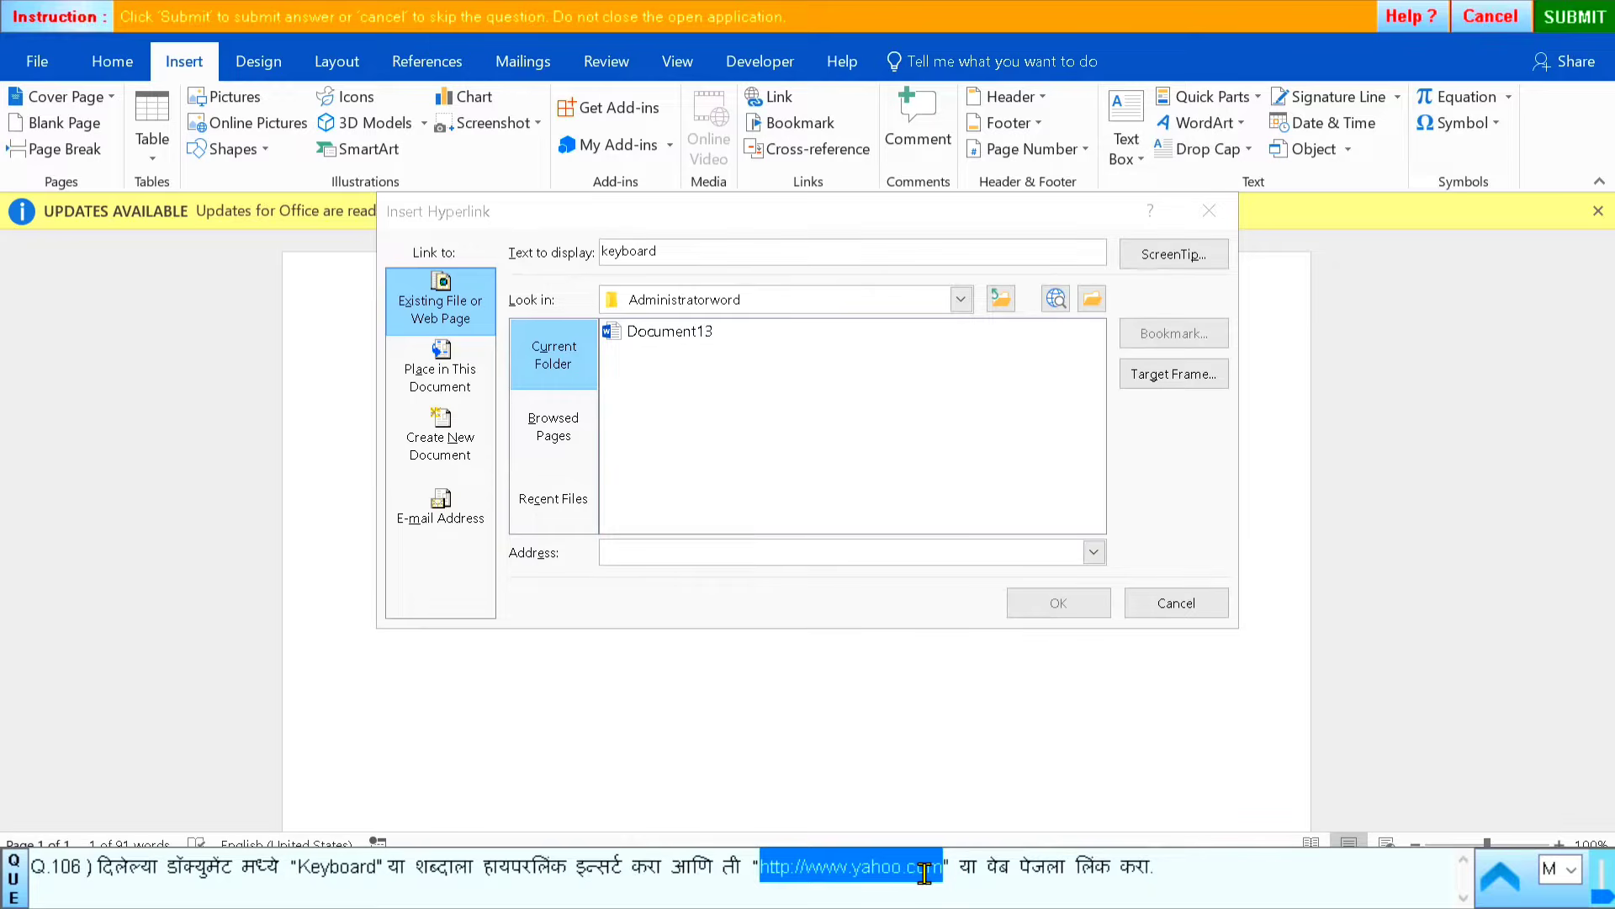
pyautogui.click(626, 555)
pyautogui.hotkey('ctrl', 'v')
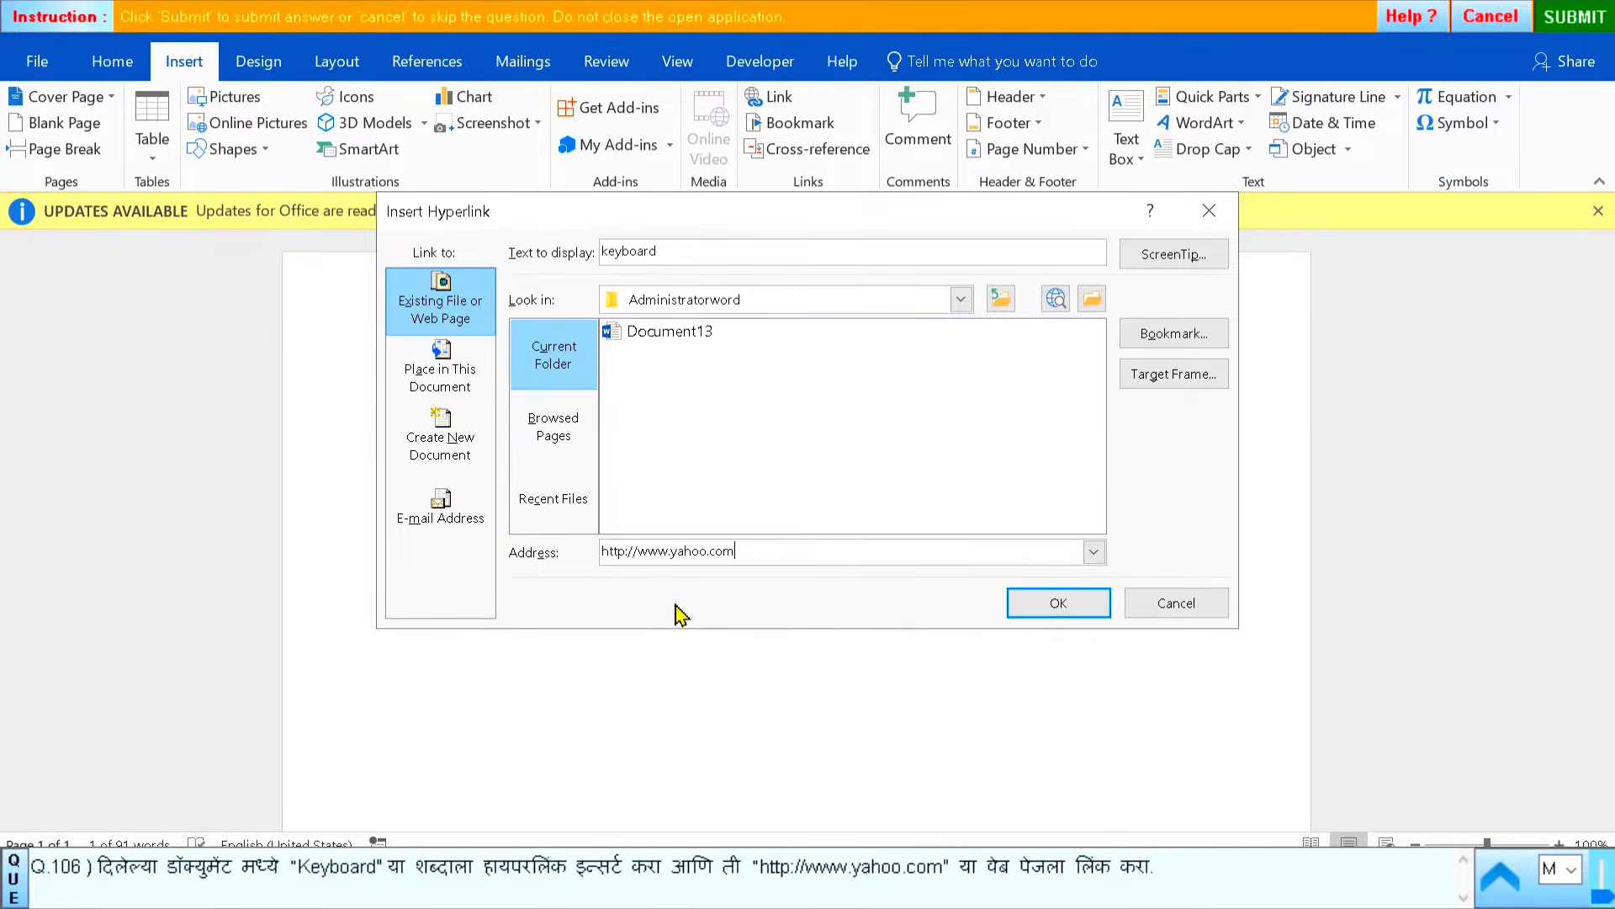
pyautogui.click(1052, 605)
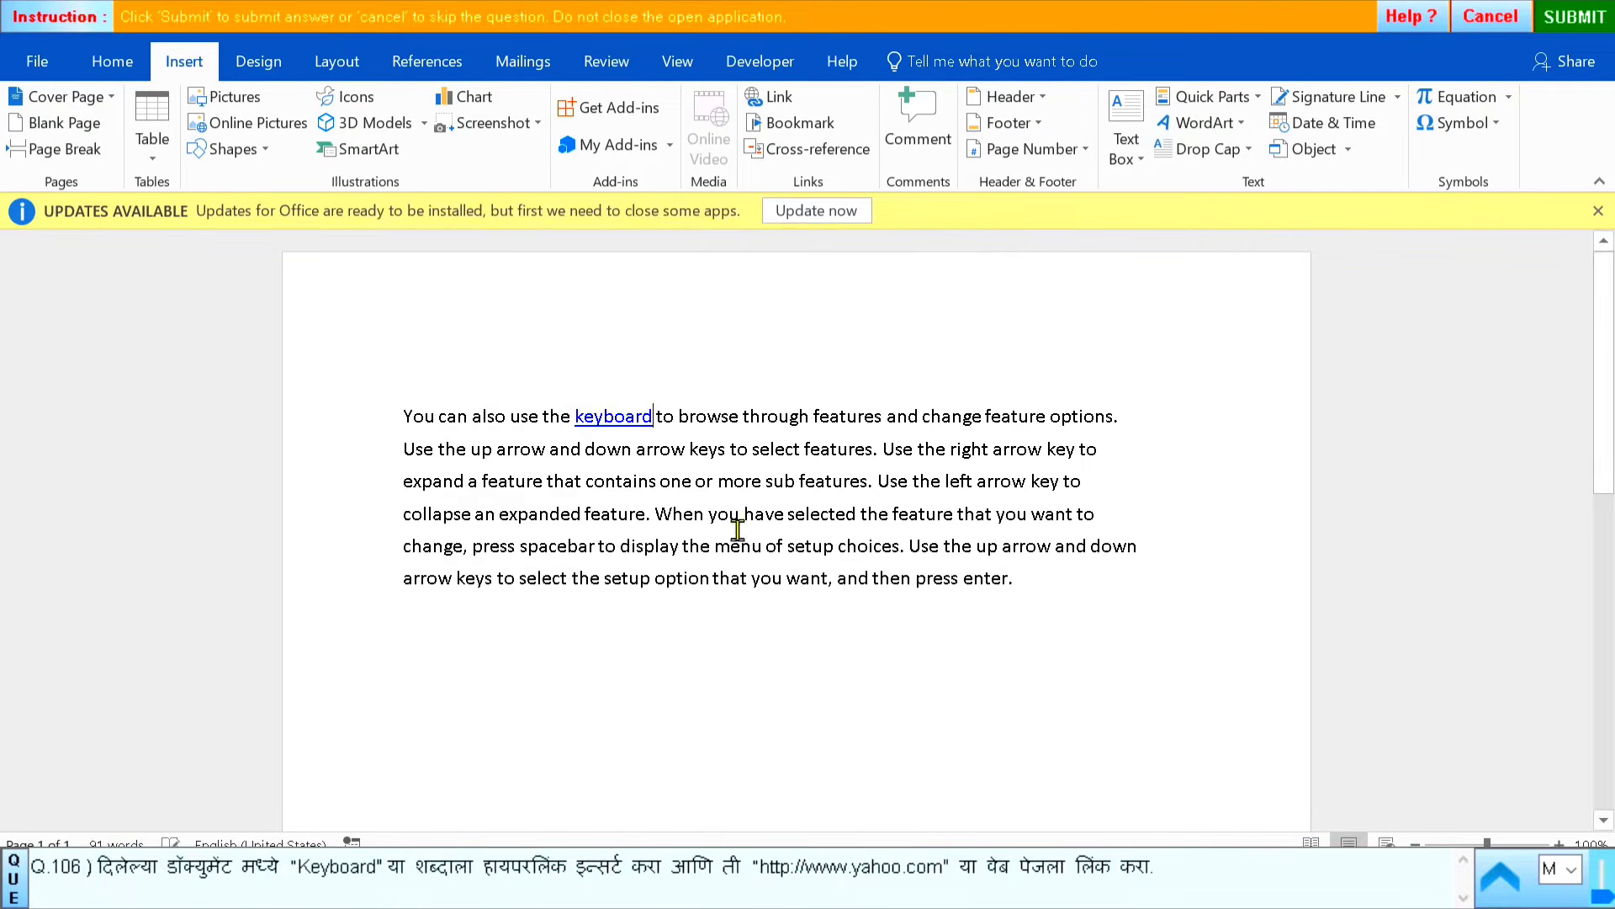
# Submit the answer to question 106 and start practical question 107
pyautogui.click(1565, 18)
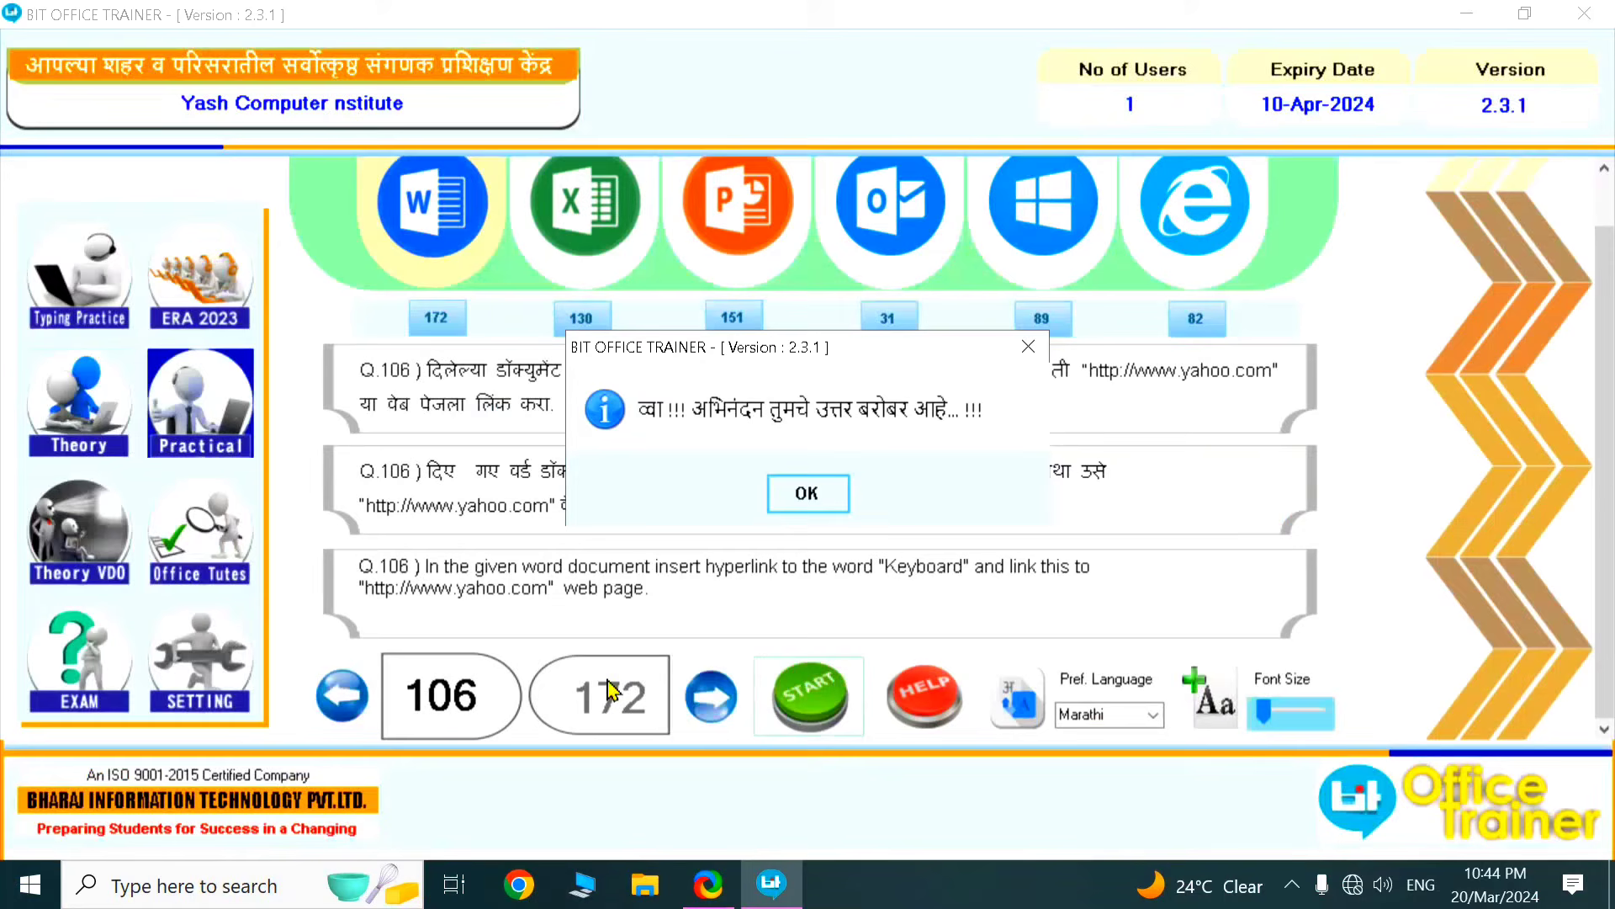
pyautogui.click(809, 497)
pyautogui.click(741, 702)
pyautogui.click(812, 700)
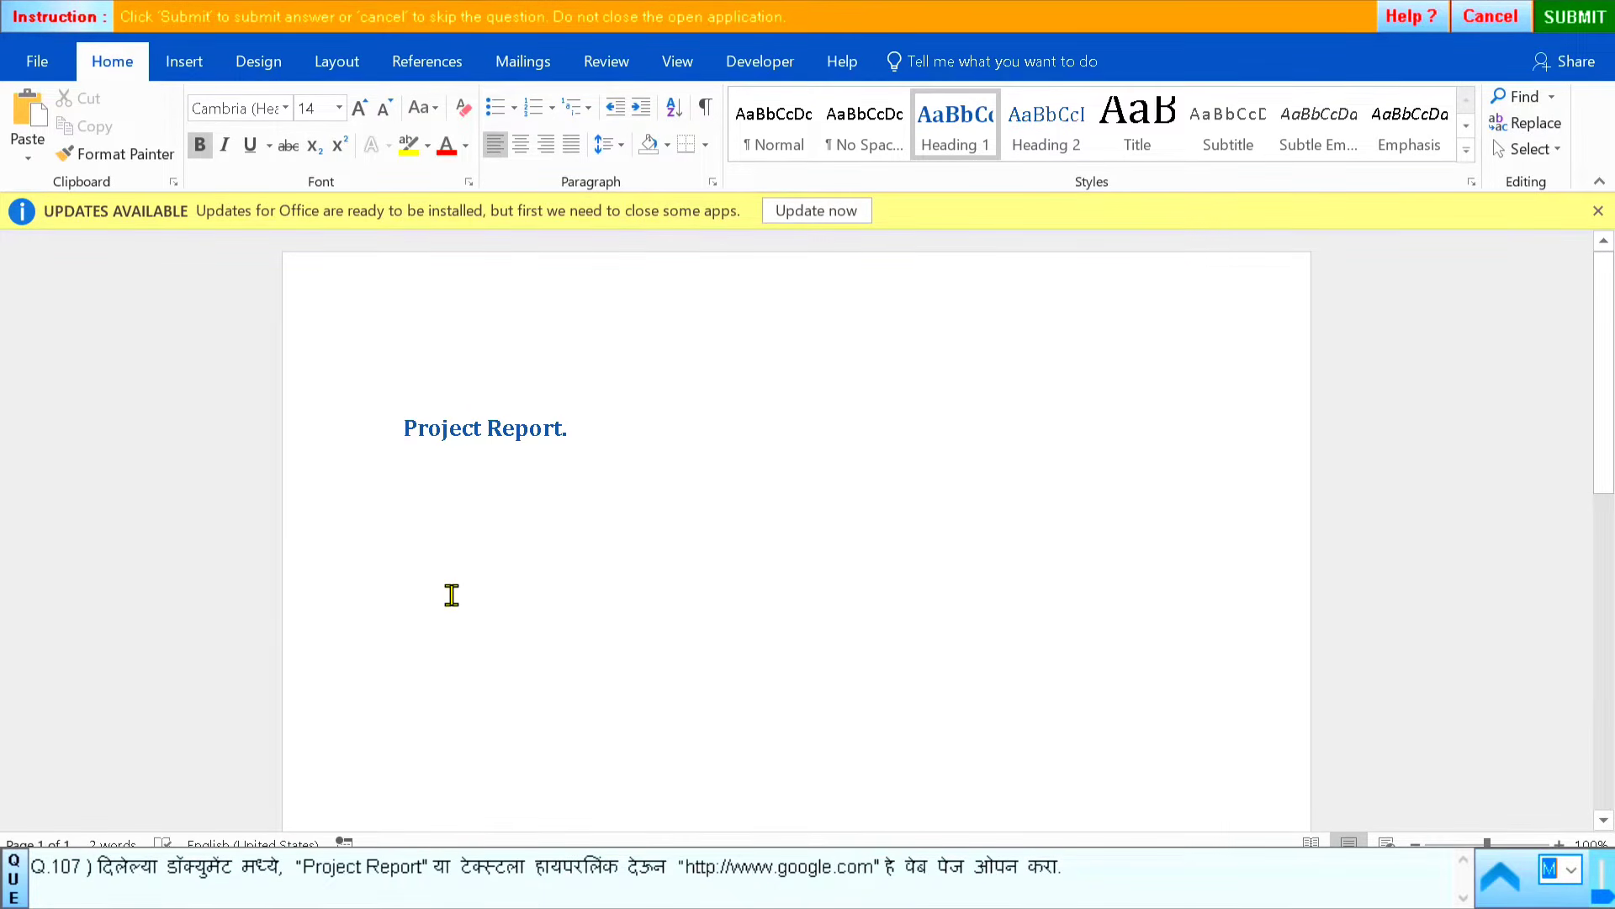
pyautogui.click(334, 437)
pyautogui.click(335, 437)
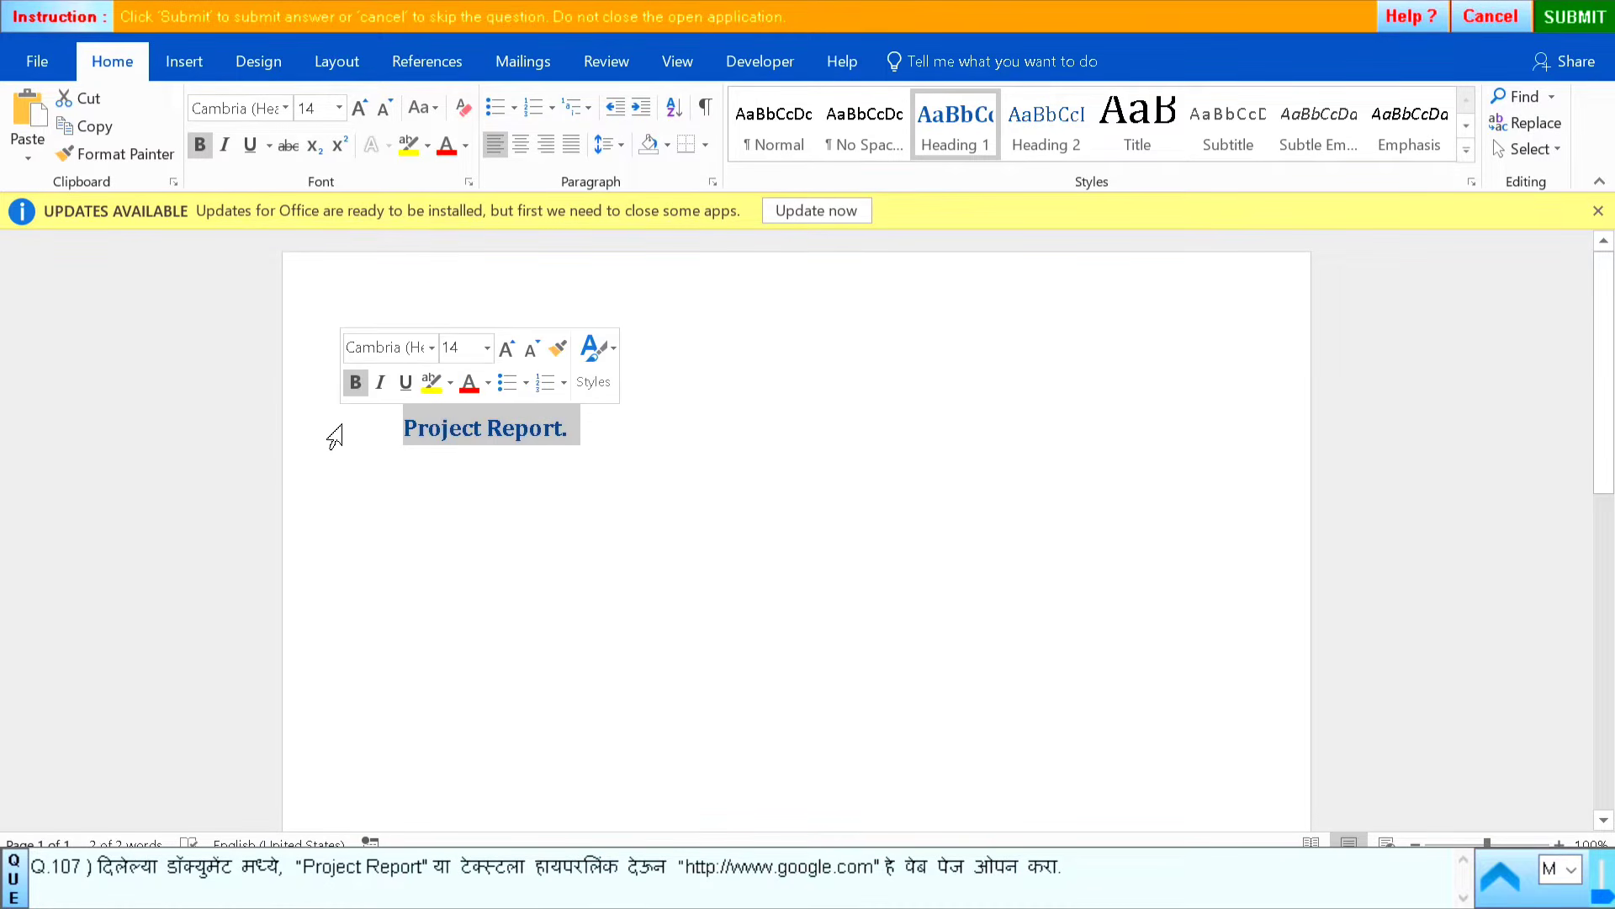
pyautogui.click(186, 63)
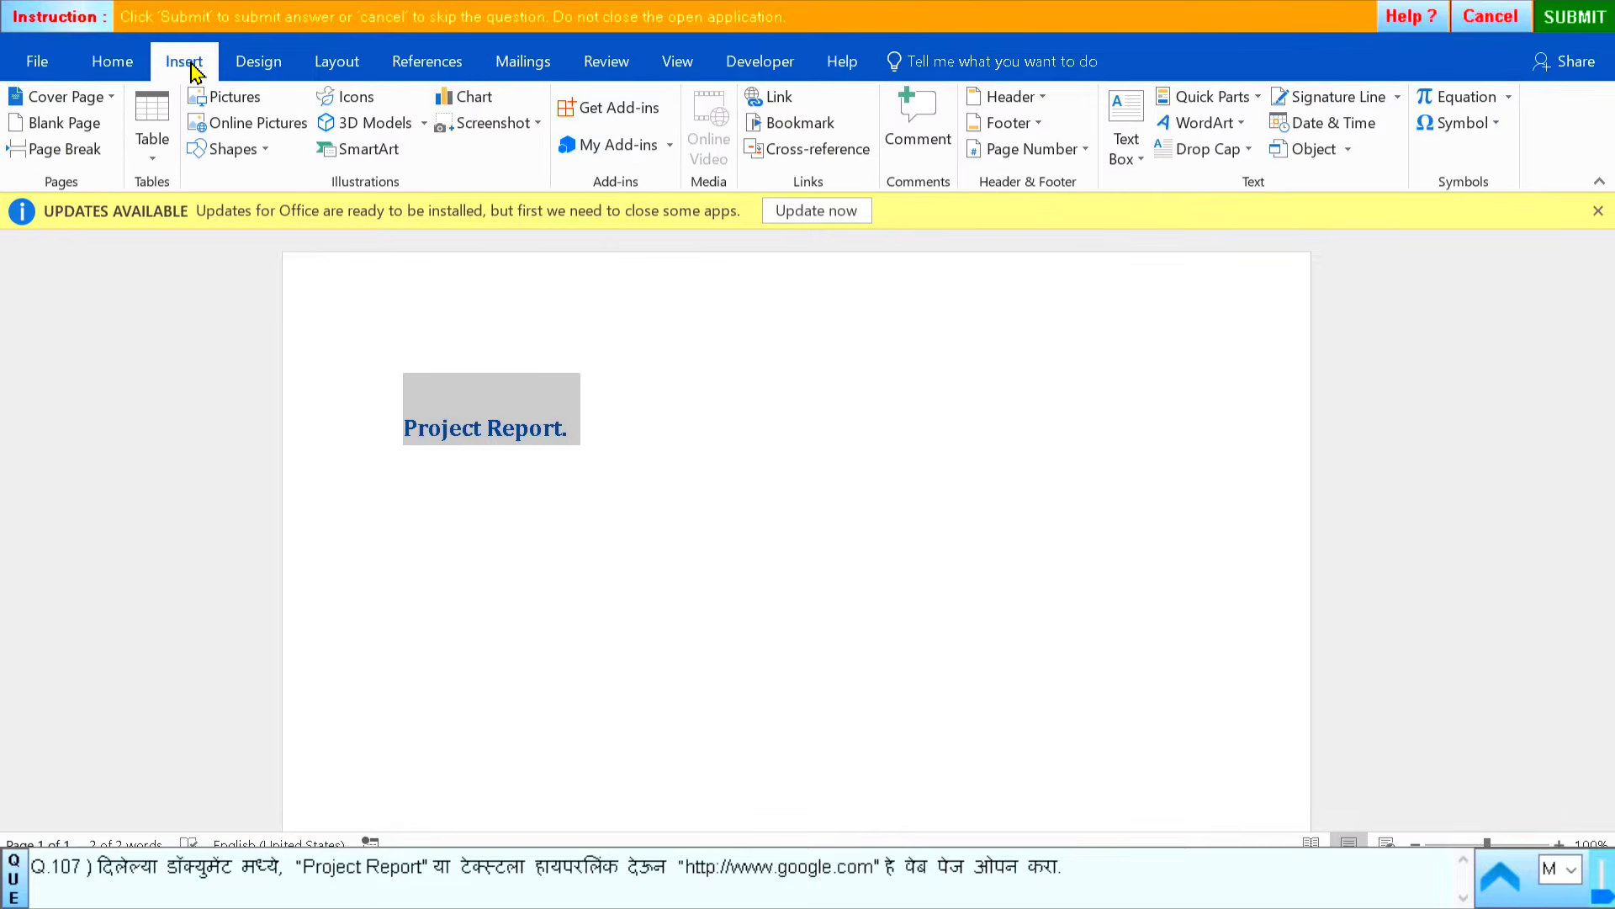
pyautogui.click(773, 96)
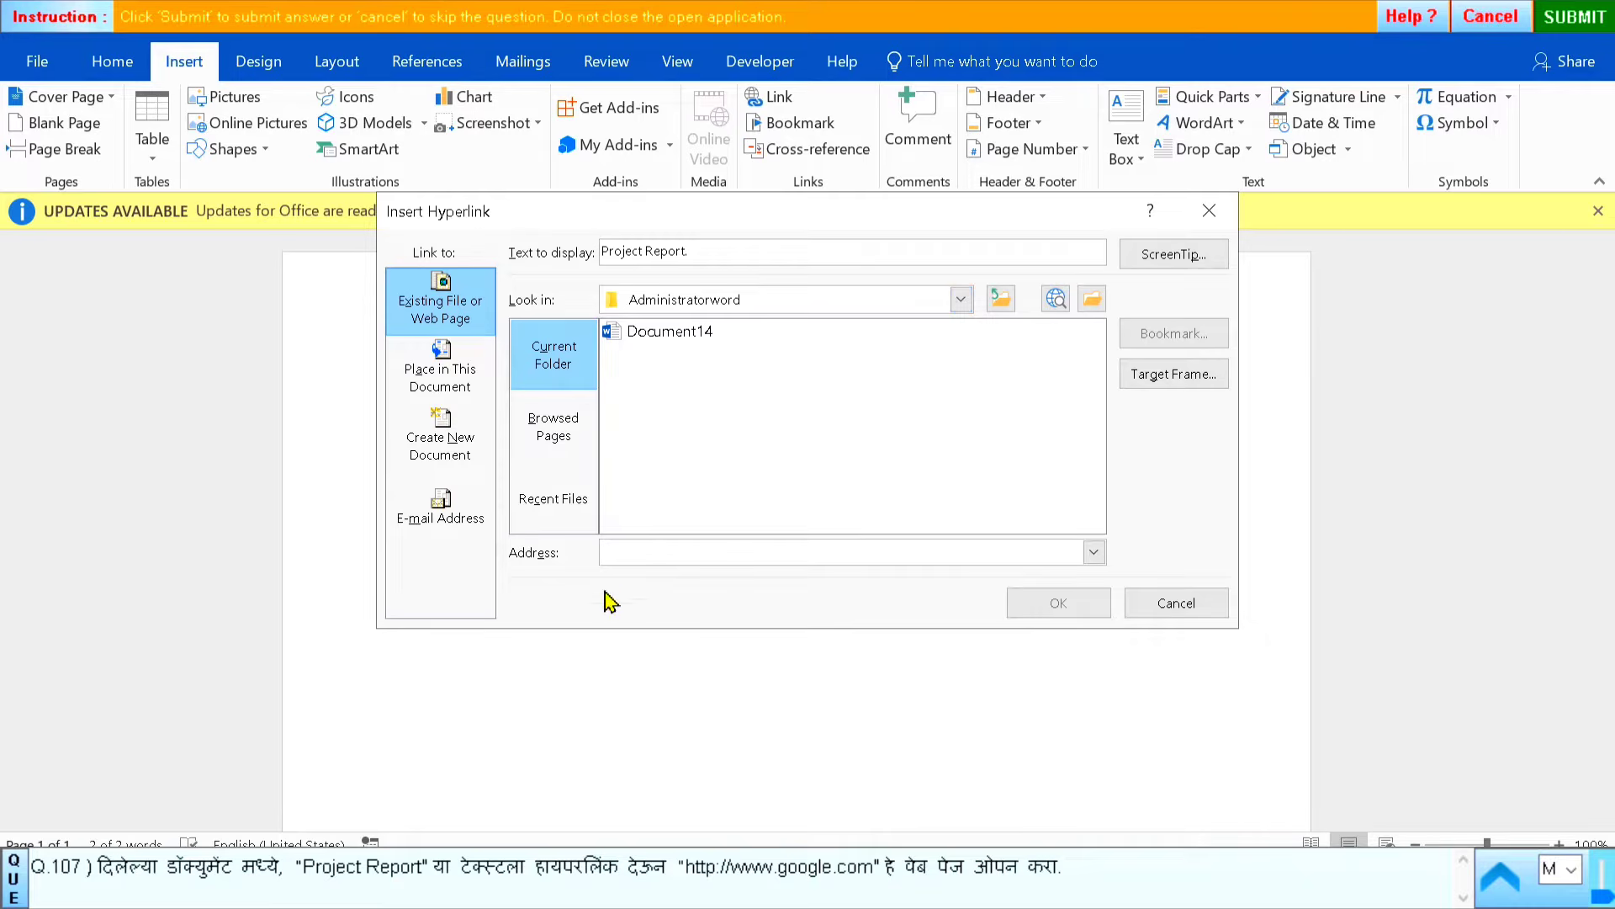
pyautogui.moveTo(697, 871); pyautogui.dragTo(875, 875)
pyautogui.hotkey('ctrl', 'c')
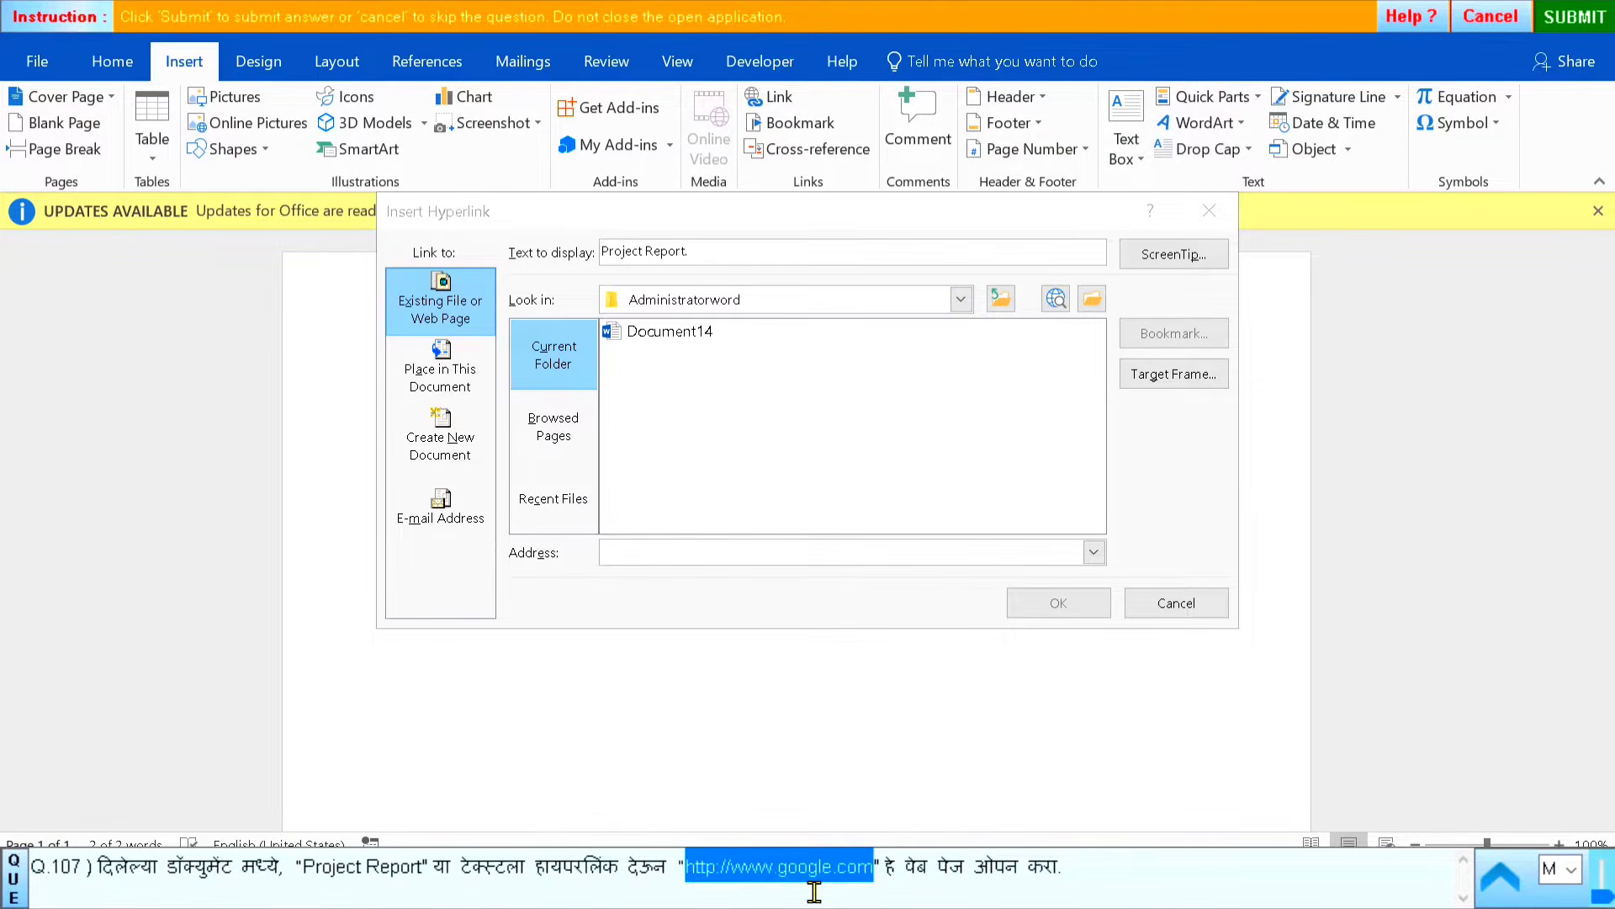
pyautogui.click(627, 548)
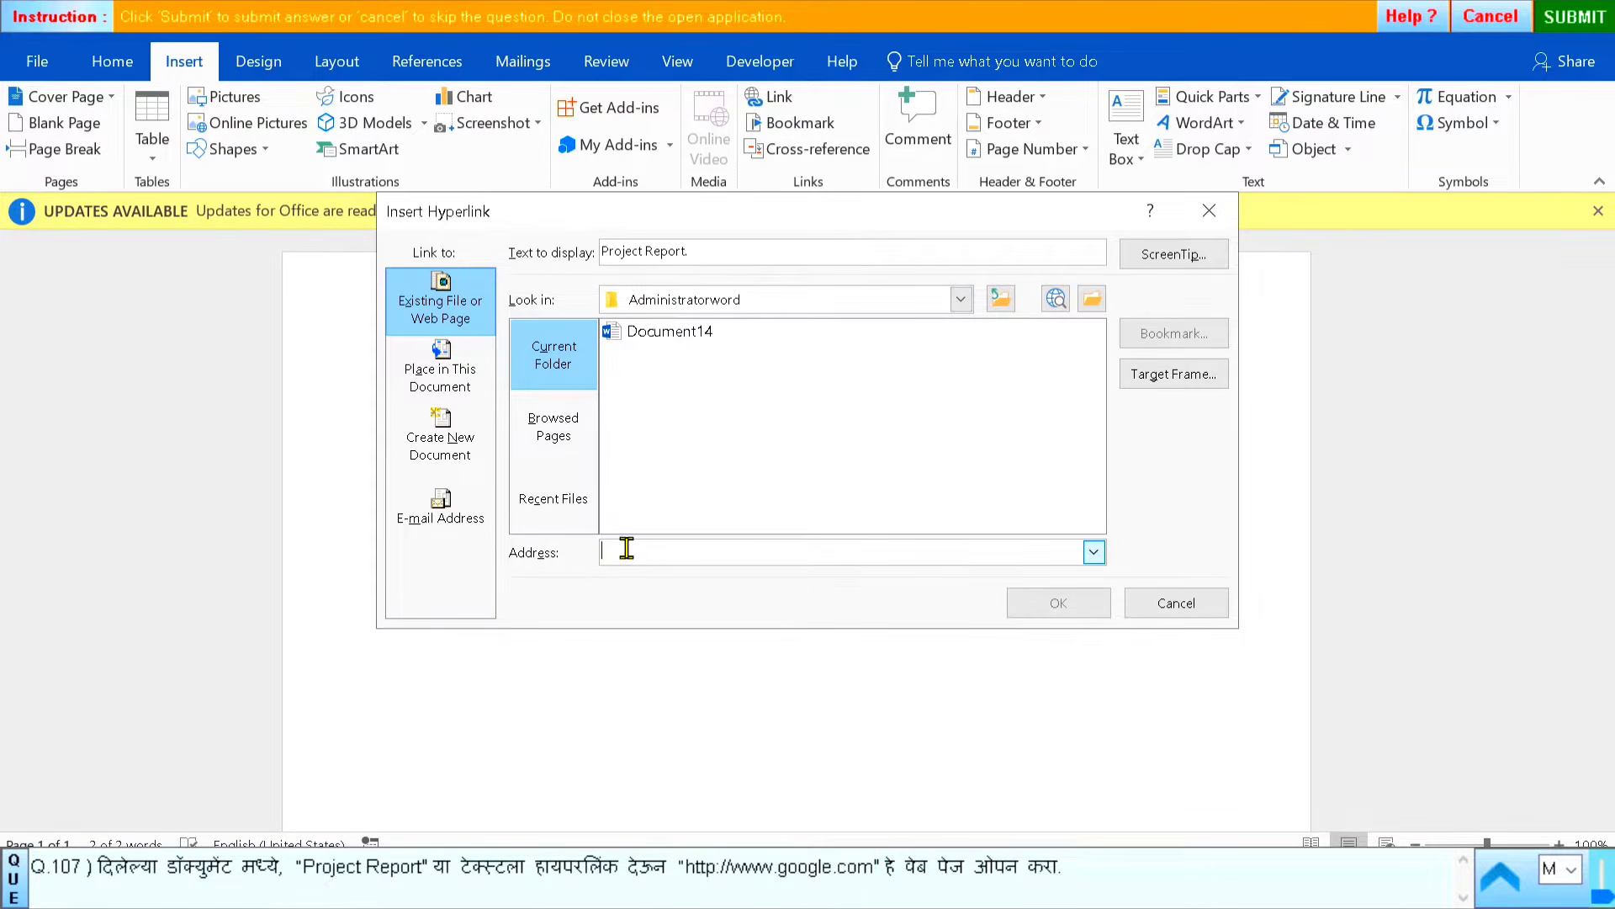
pyautogui.hotkey('ctrl', 'v')
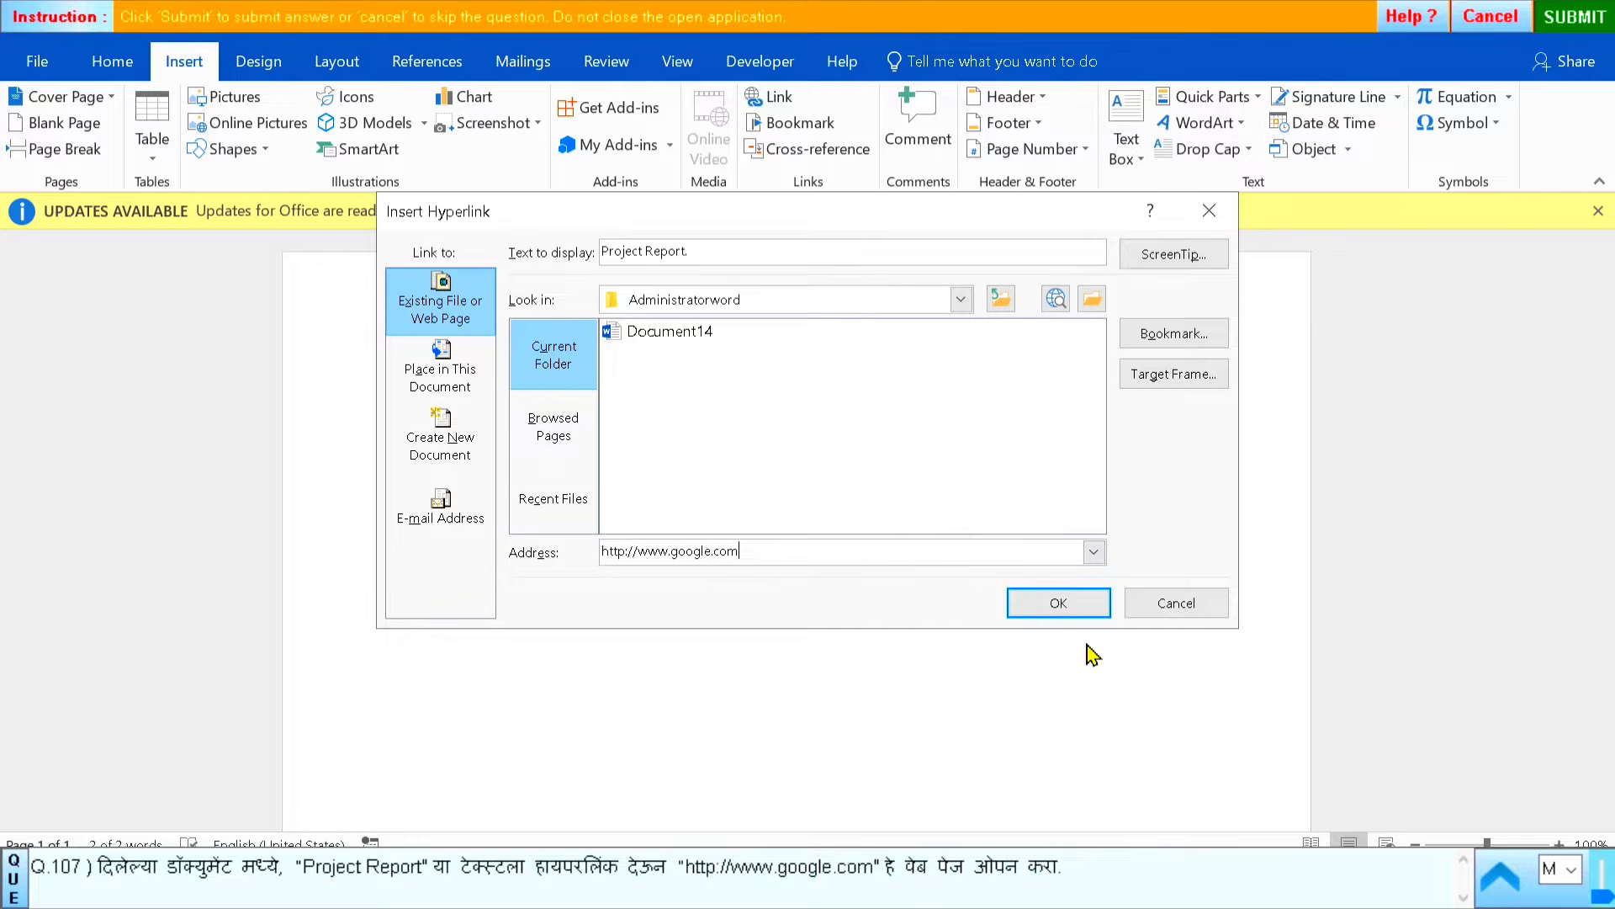
pyautogui.click(1058, 603)
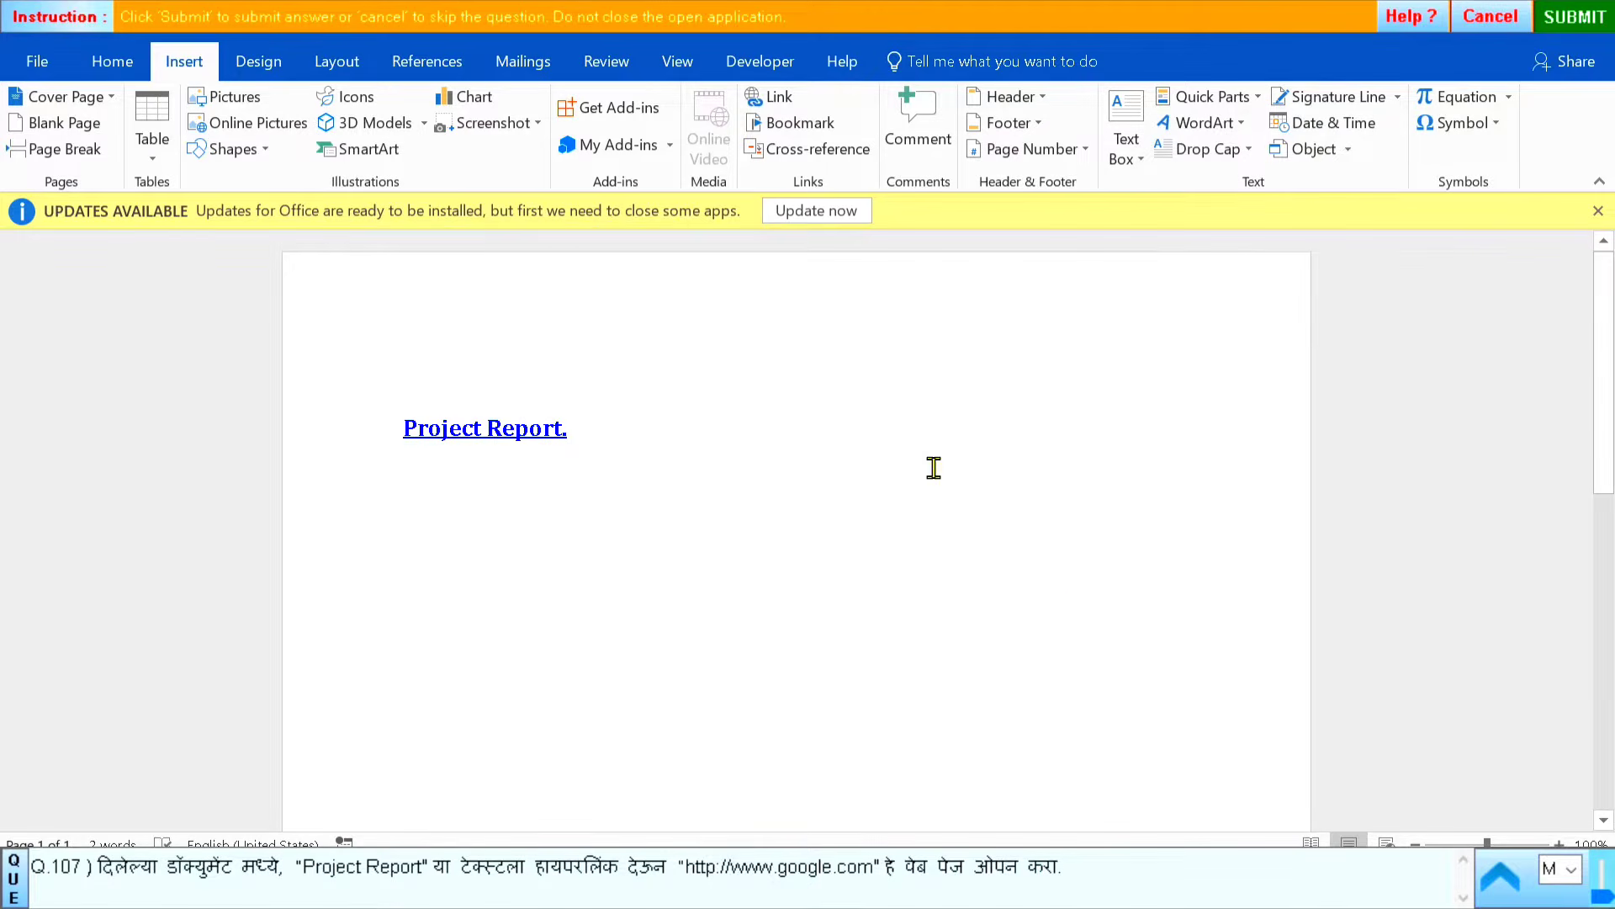
# Submit the answer to question 107 and start practical question 108
pyautogui.click(1574, 16)
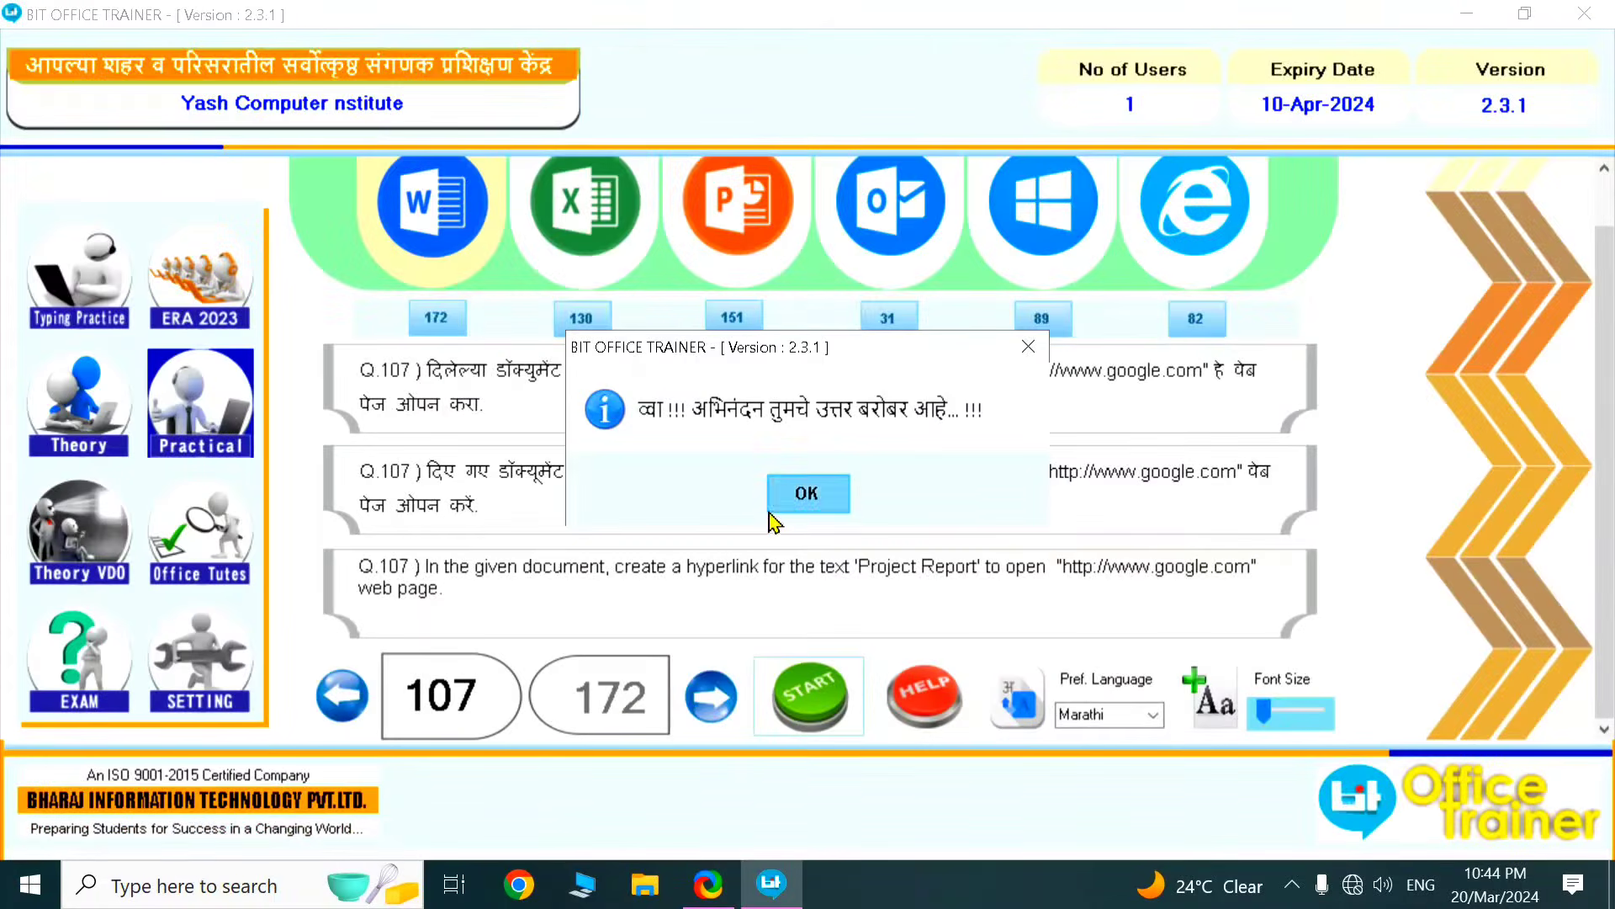
pyautogui.click(808, 491)
pyautogui.click(718, 713)
pyautogui.click(813, 706)
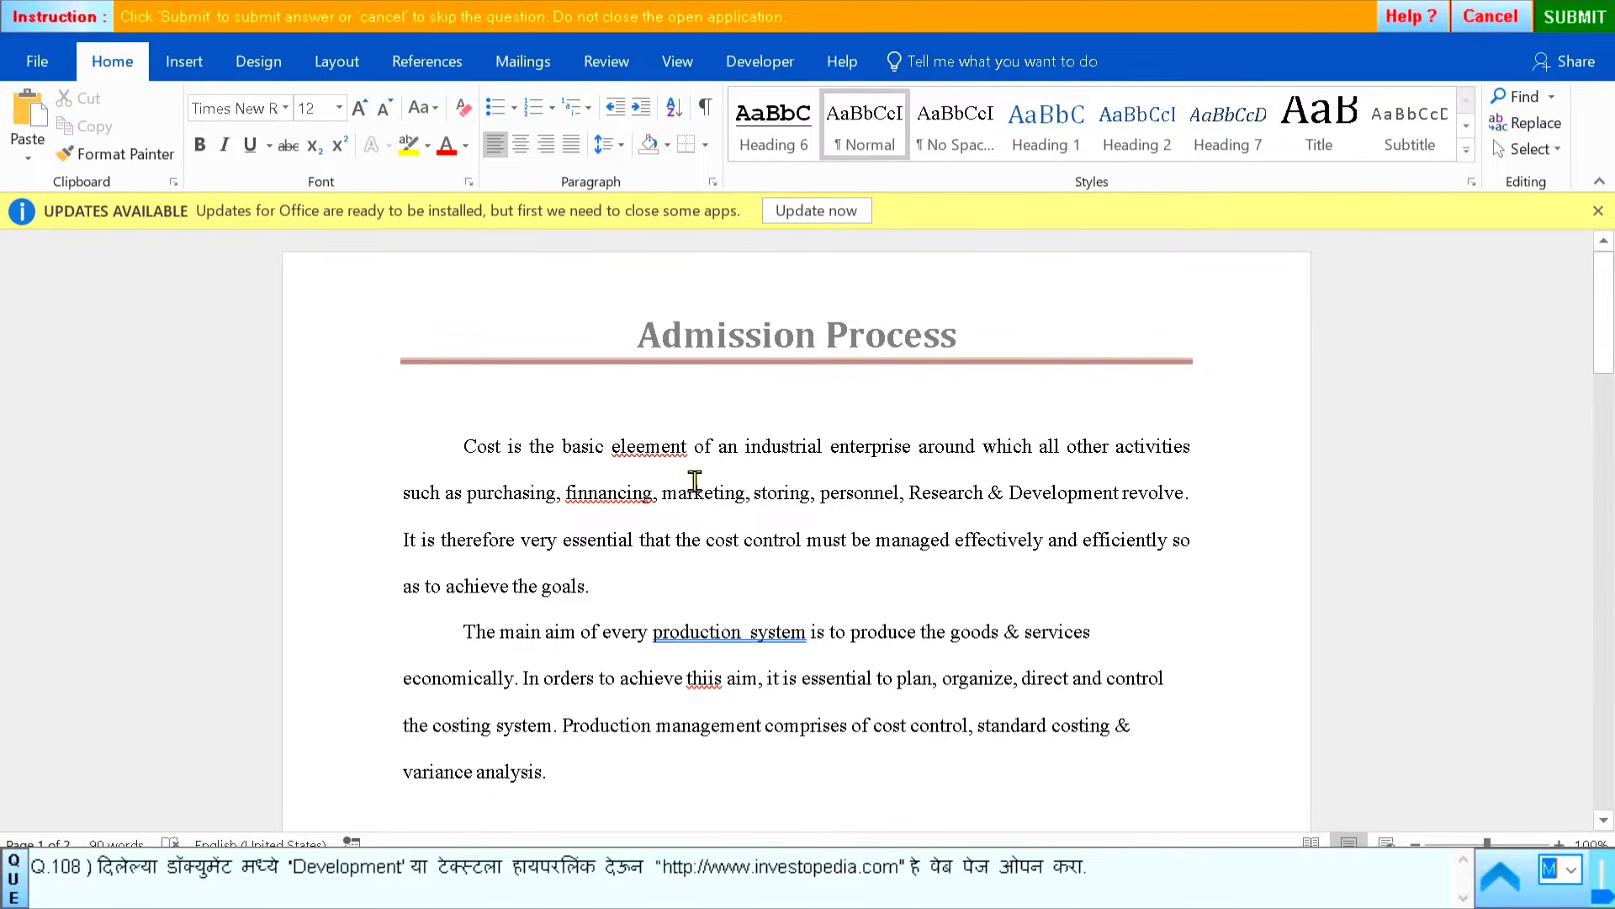
pyautogui.doubleClick(1034, 494)
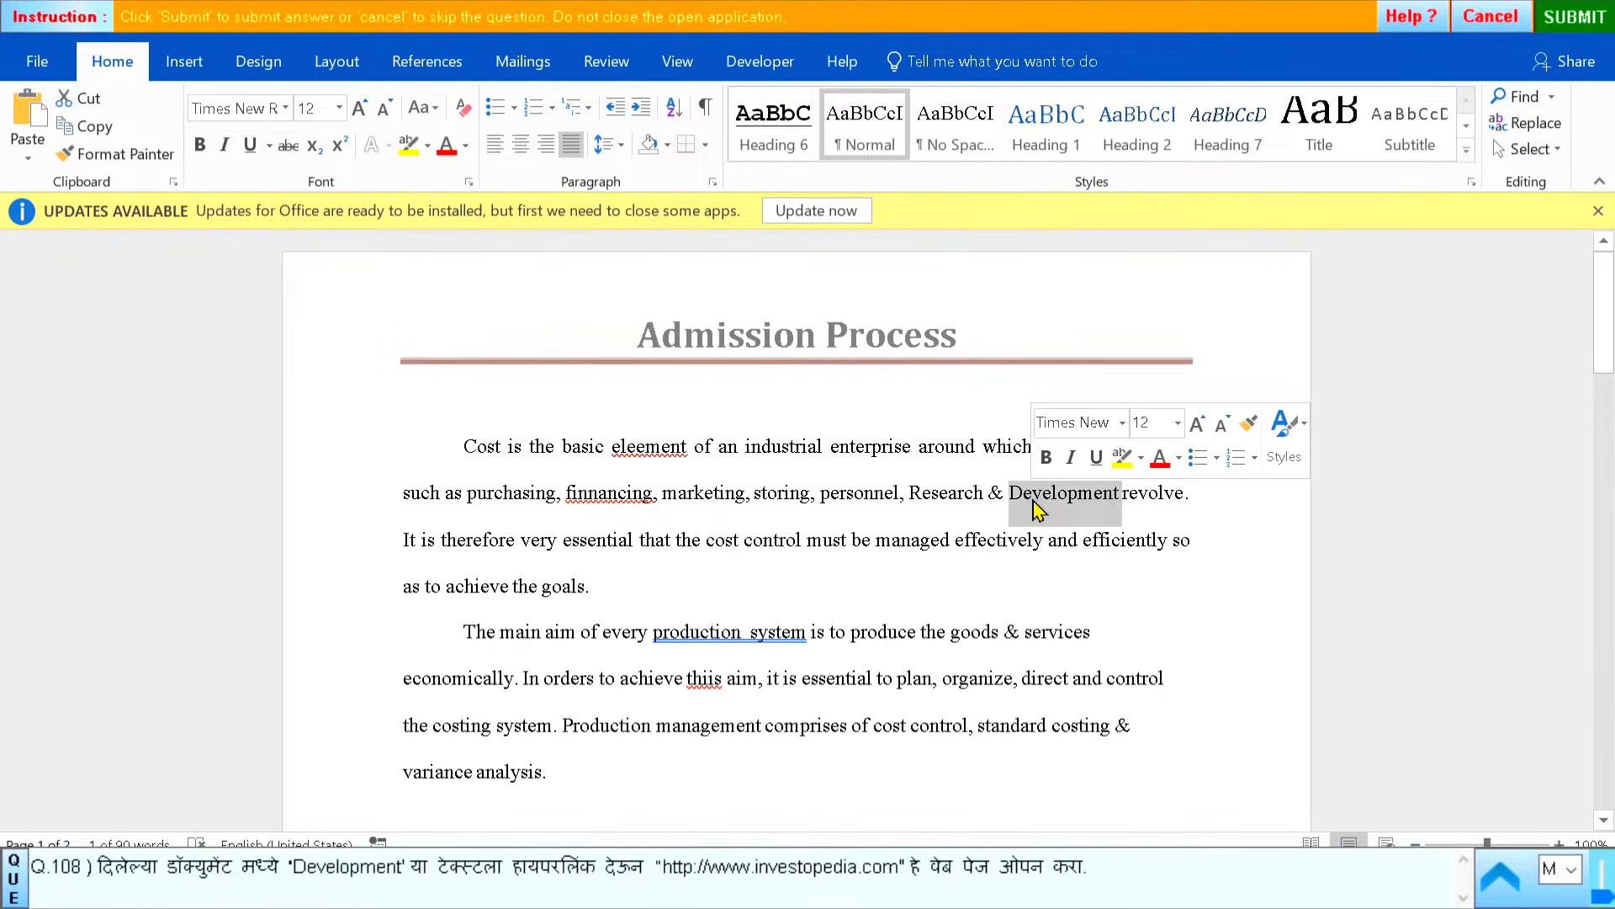
pyautogui.click(177, 67)
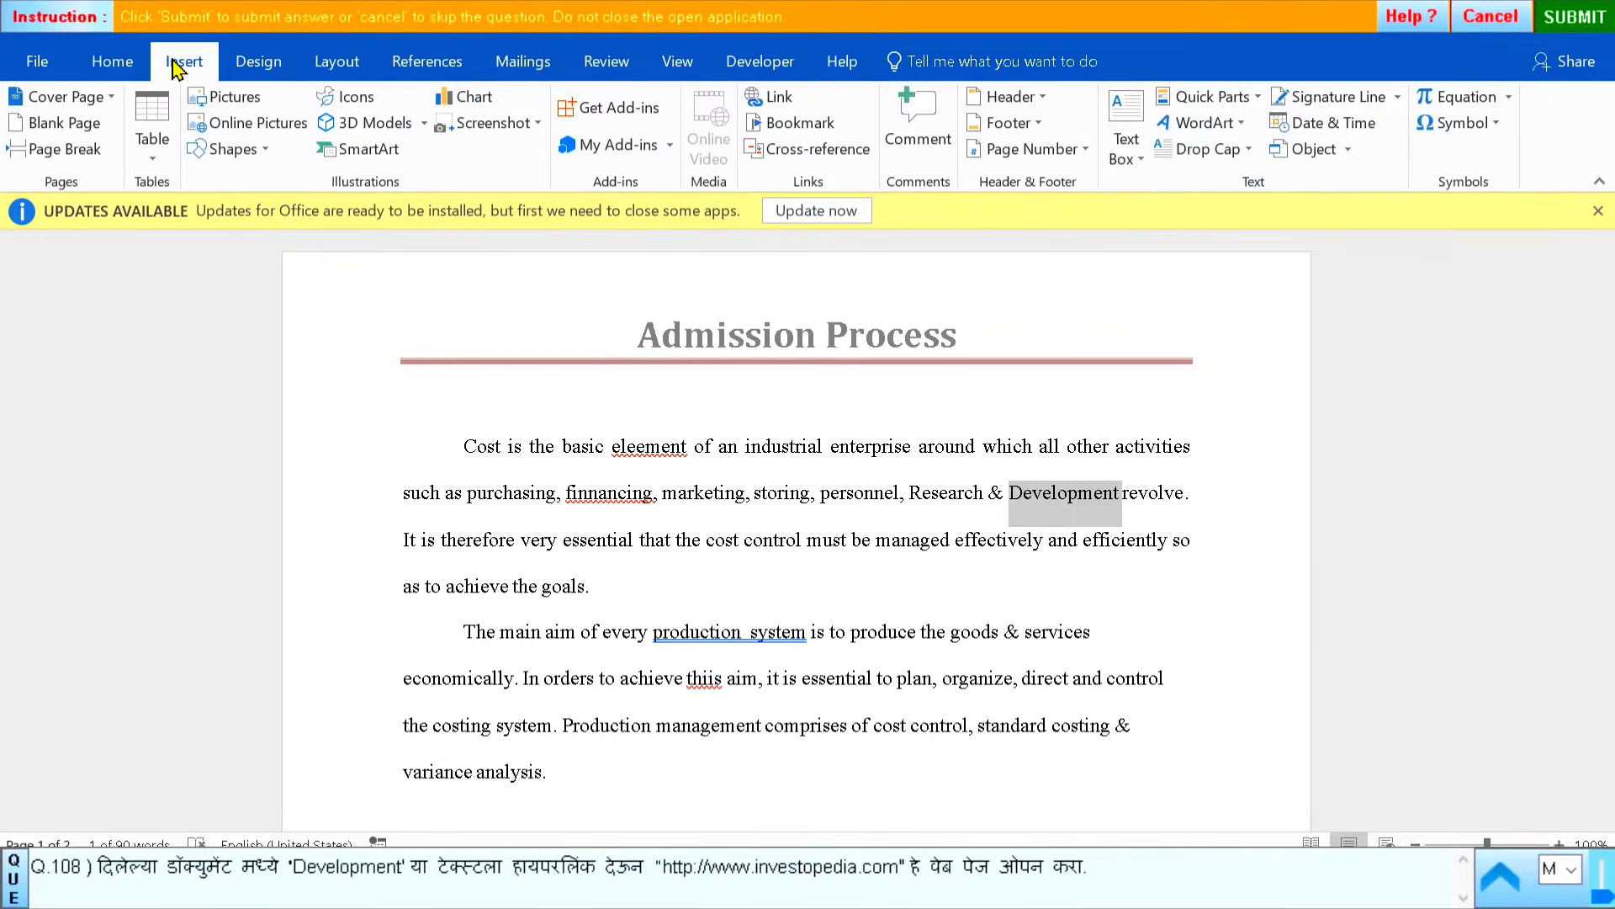
pyautogui.click(765, 99)
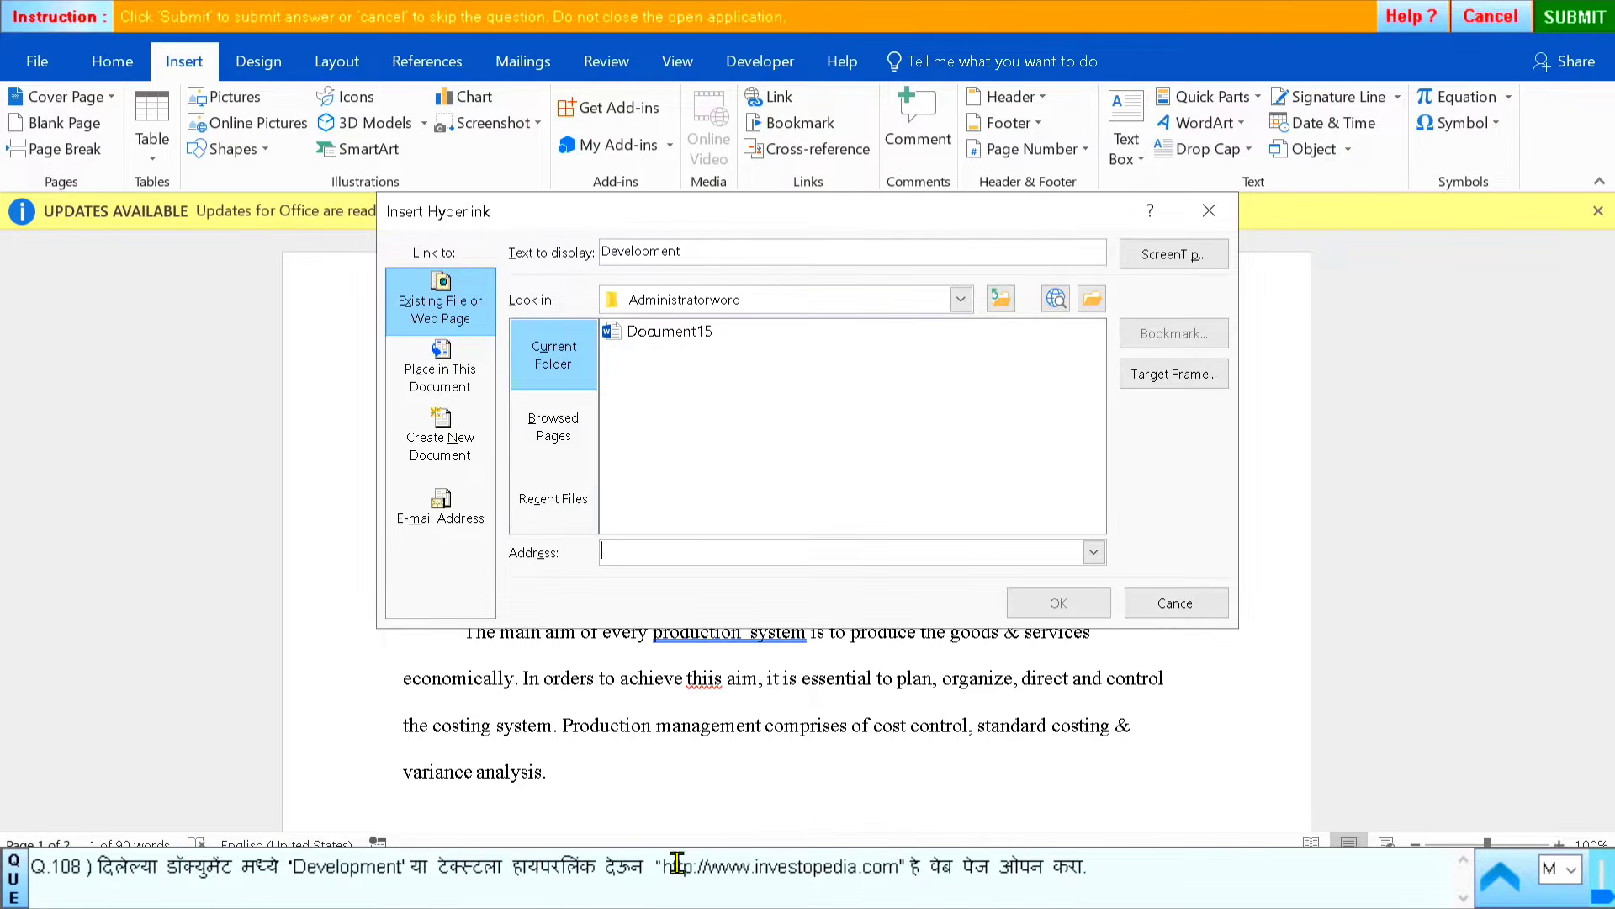
pyautogui.moveTo(665, 865); pyautogui.dragTo(885, 885)
pyautogui.hotkey('ctrl', 'c')
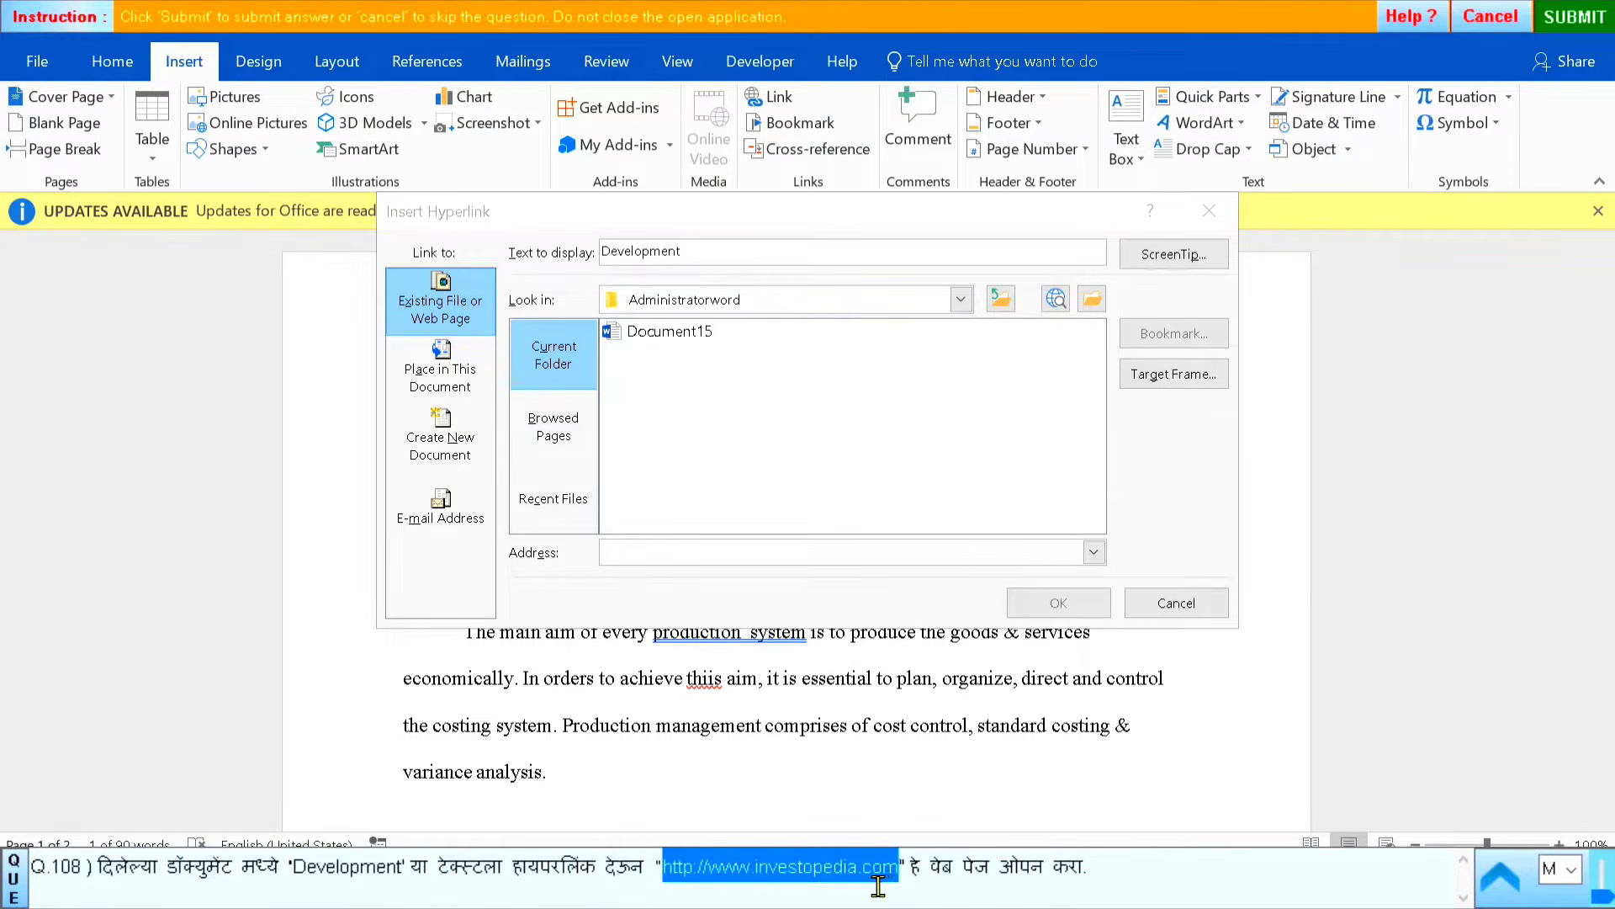
pyautogui.click(631, 547)
pyautogui.hotkey('ctrl', 'v')
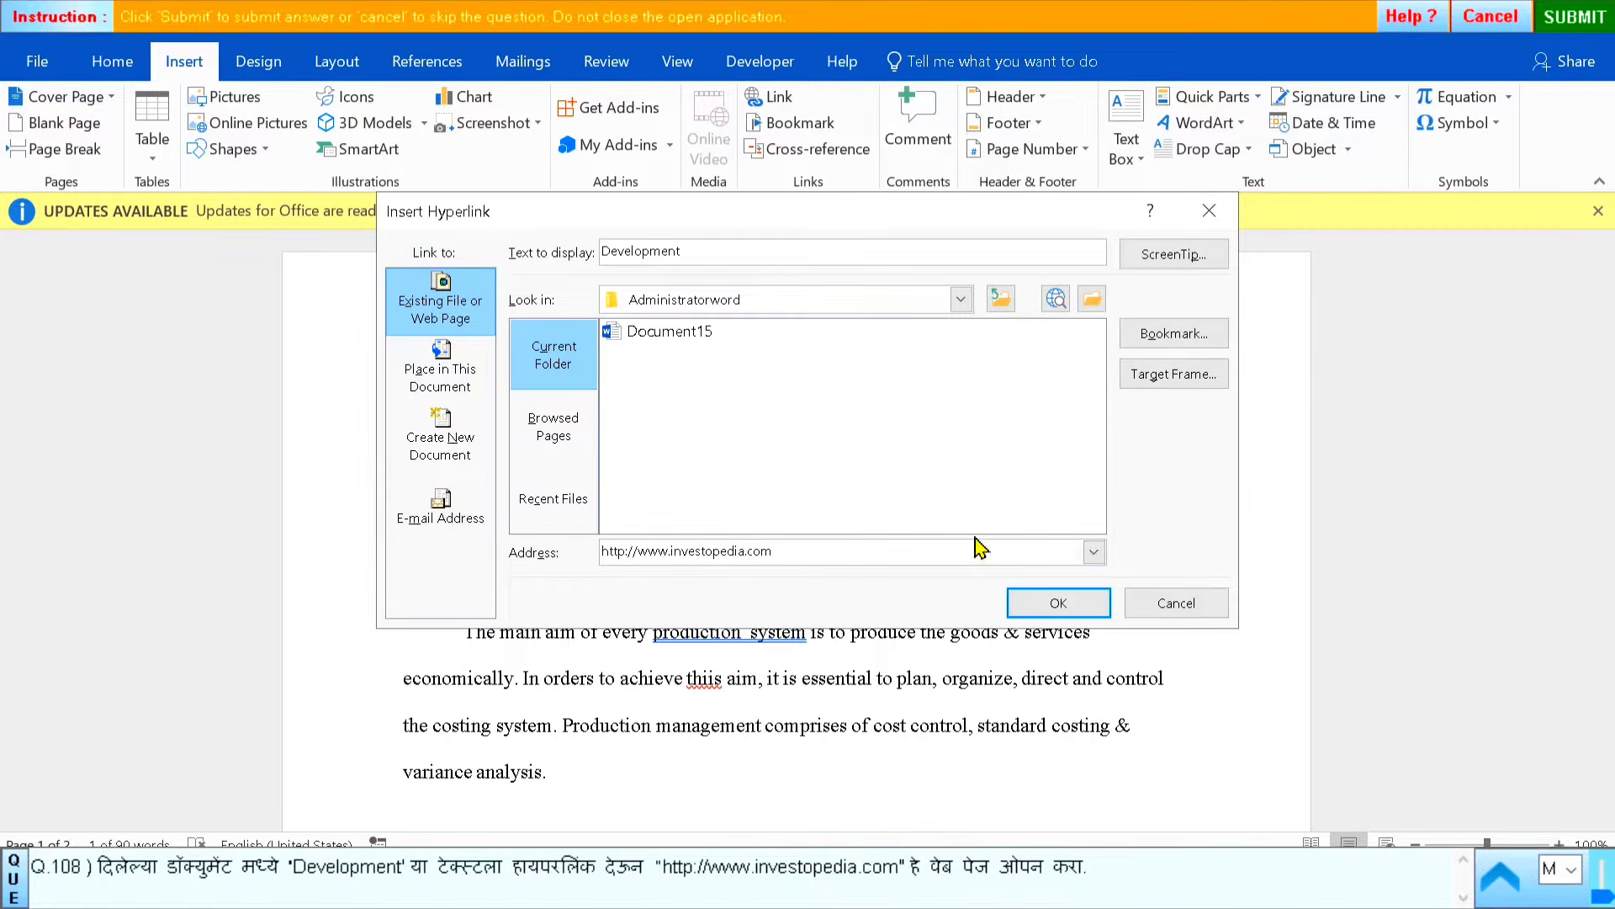
pyautogui.click(1057, 604)
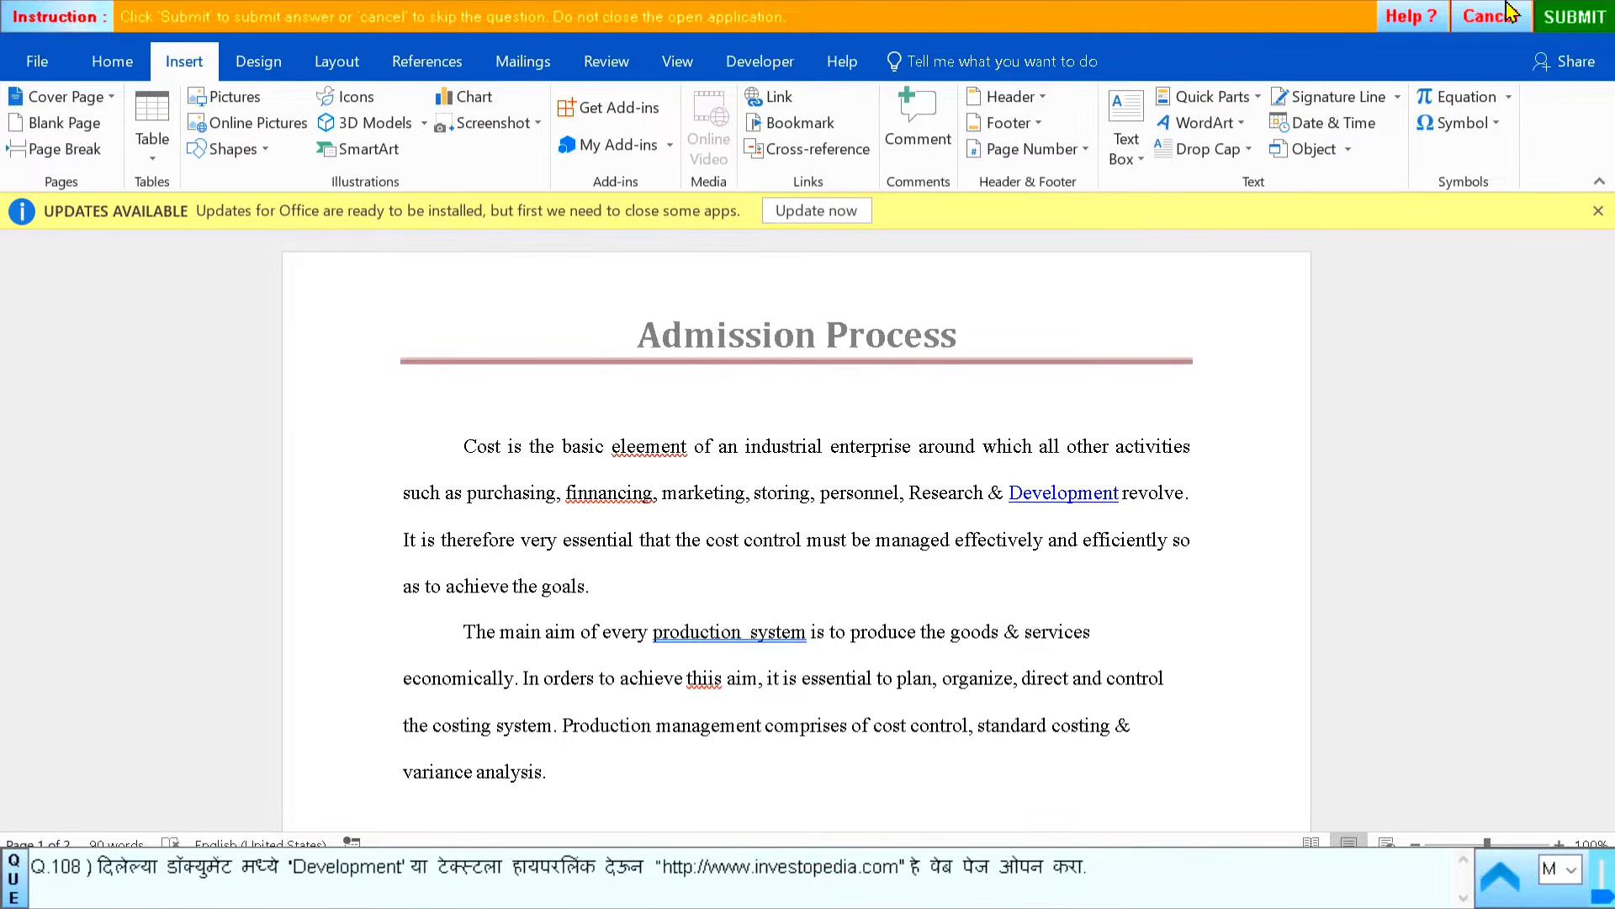
# Submit the answer to question 108 and start practical question 109
pyautogui.click(1571, 16)
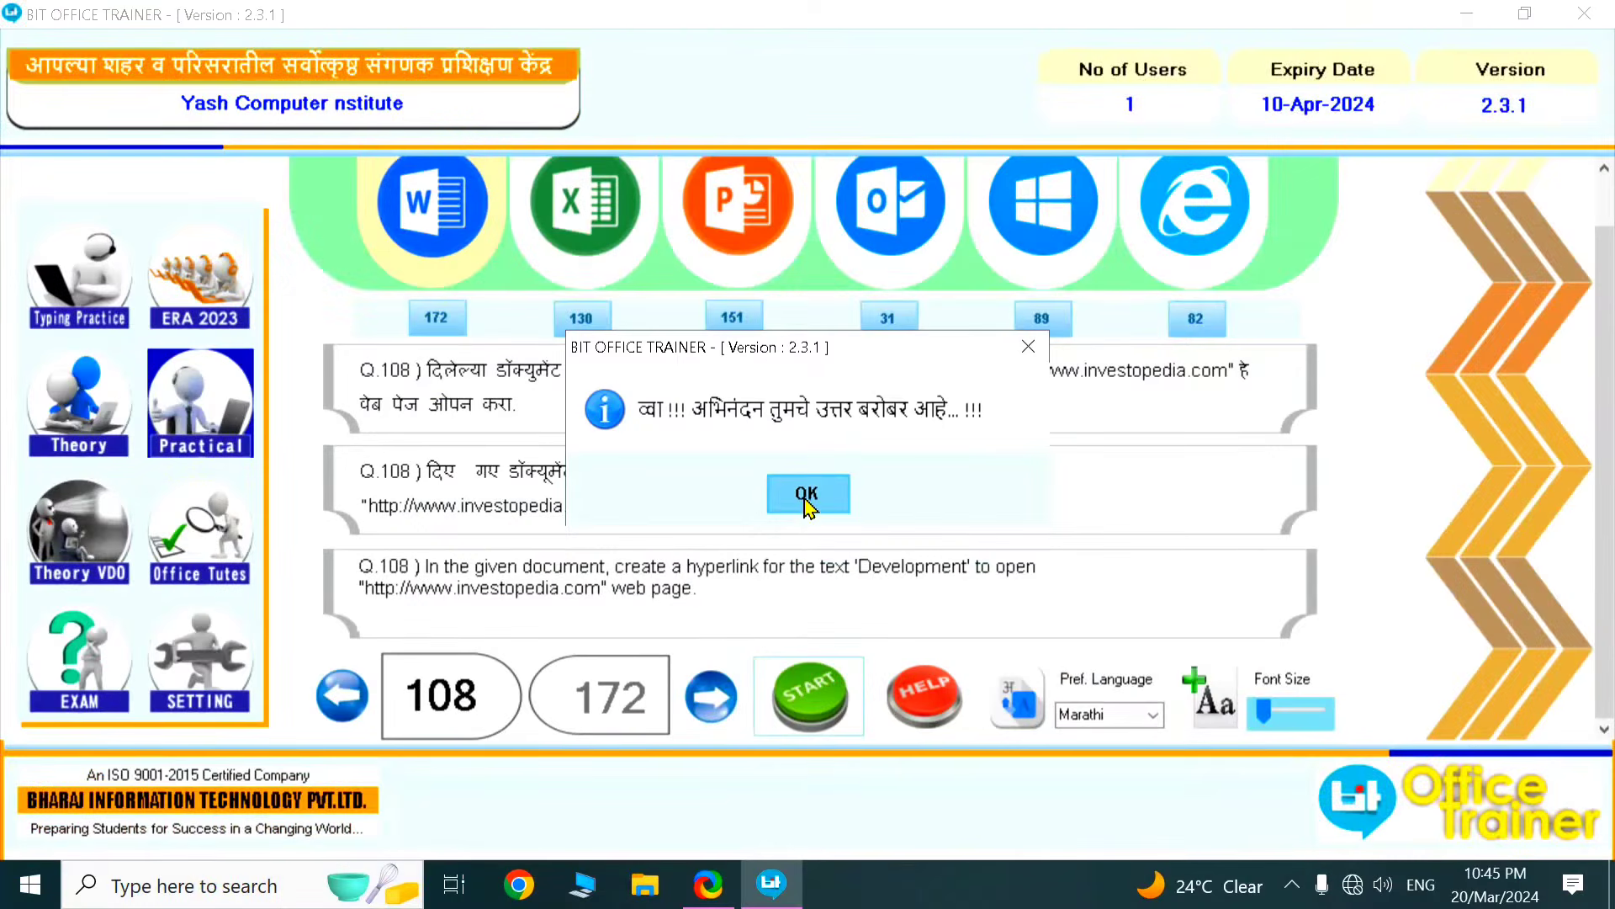
pyautogui.click(807, 500)
pyautogui.click(725, 739)
pyautogui.click(809, 695)
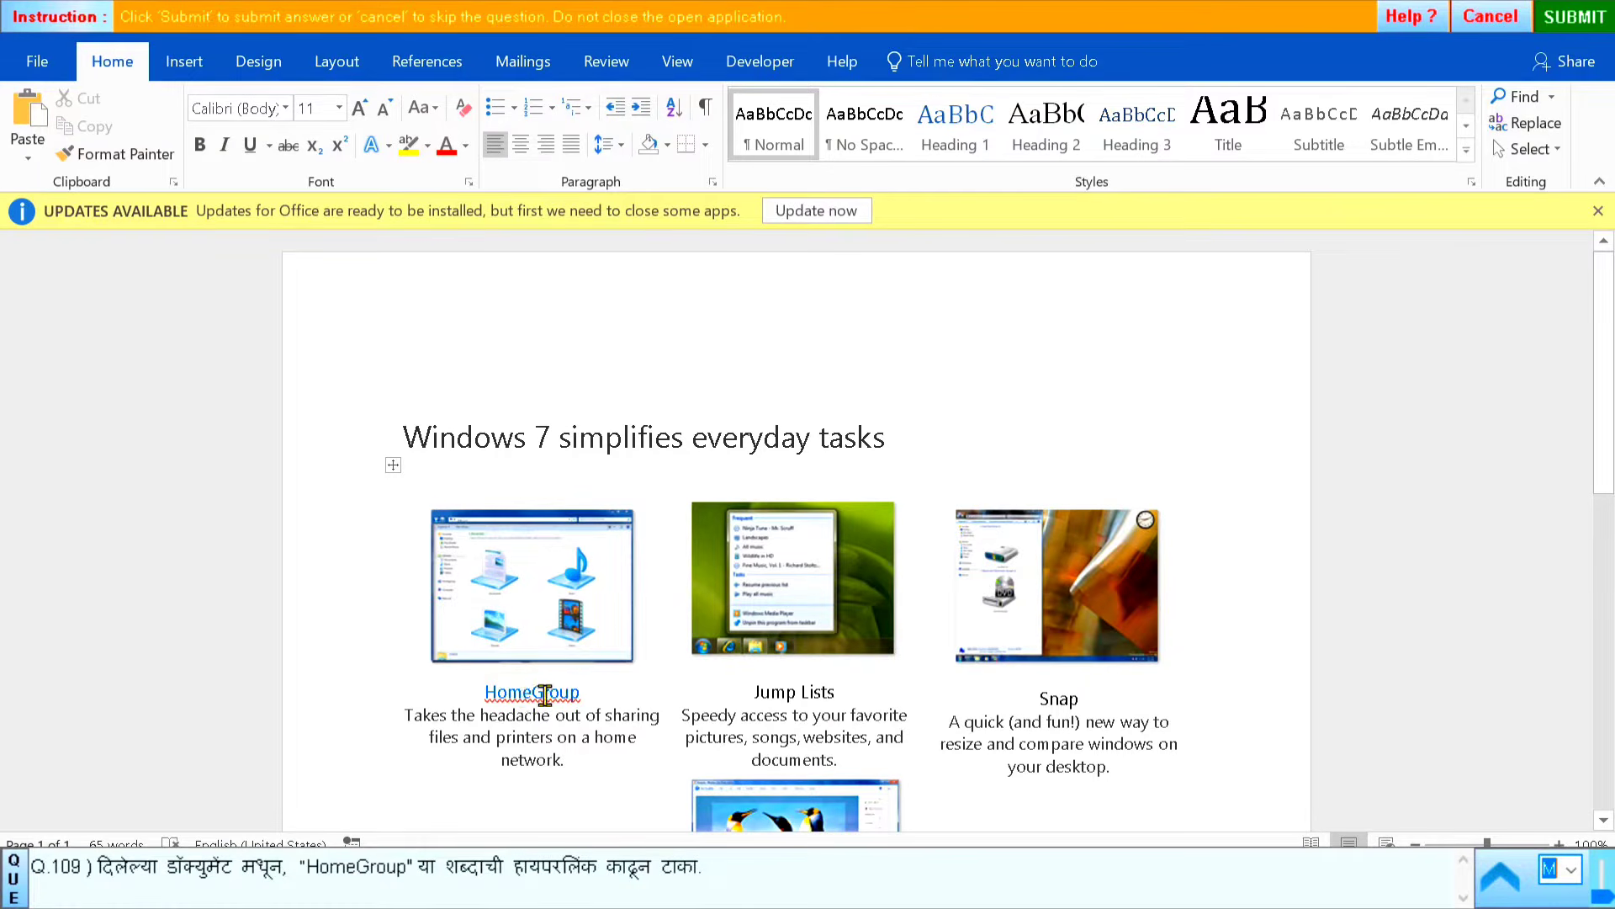
# Remove the hyperlink from the word "HomeGroup" below the first picture
pyautogui.click(591, 700)
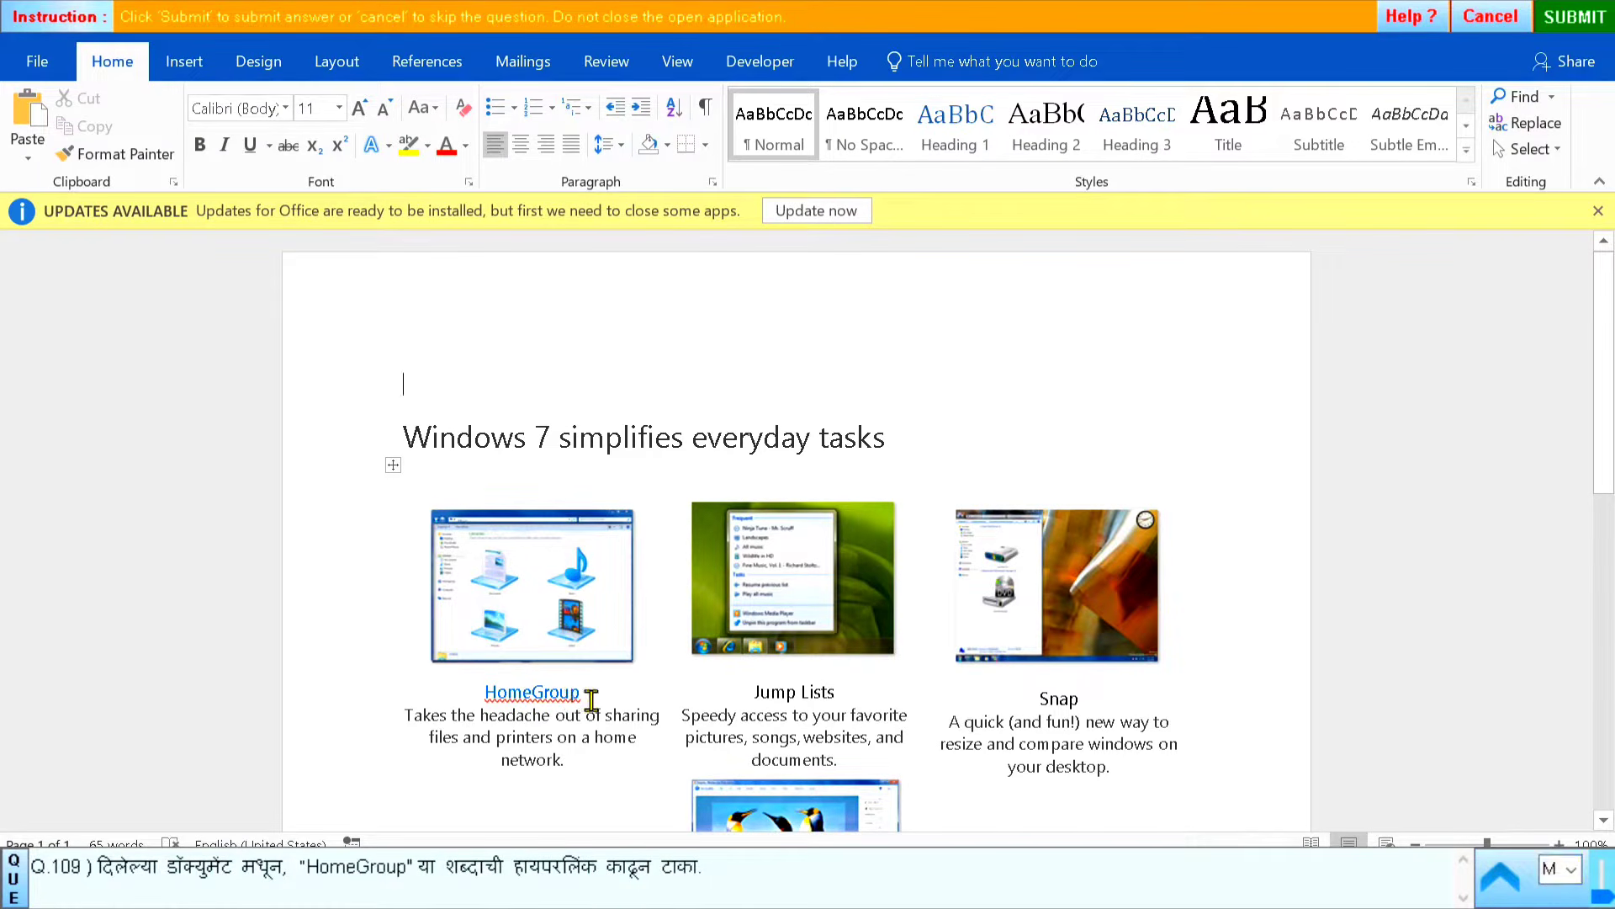
pyautogui.doubleClick(506, 700)
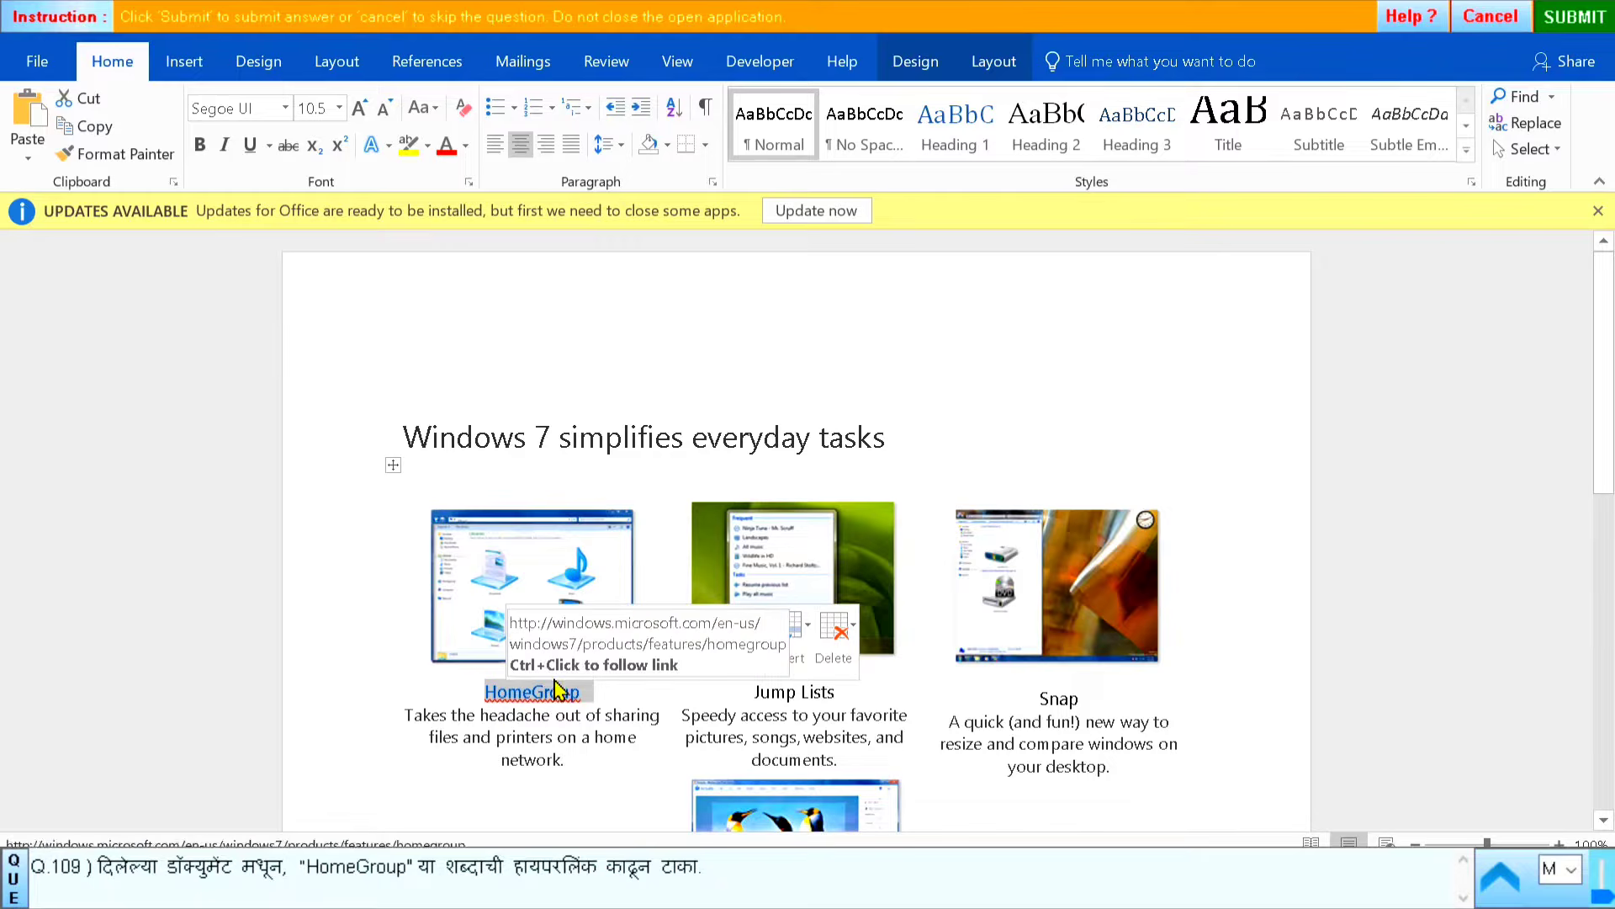
pyautogui.rightClick(548, 695)
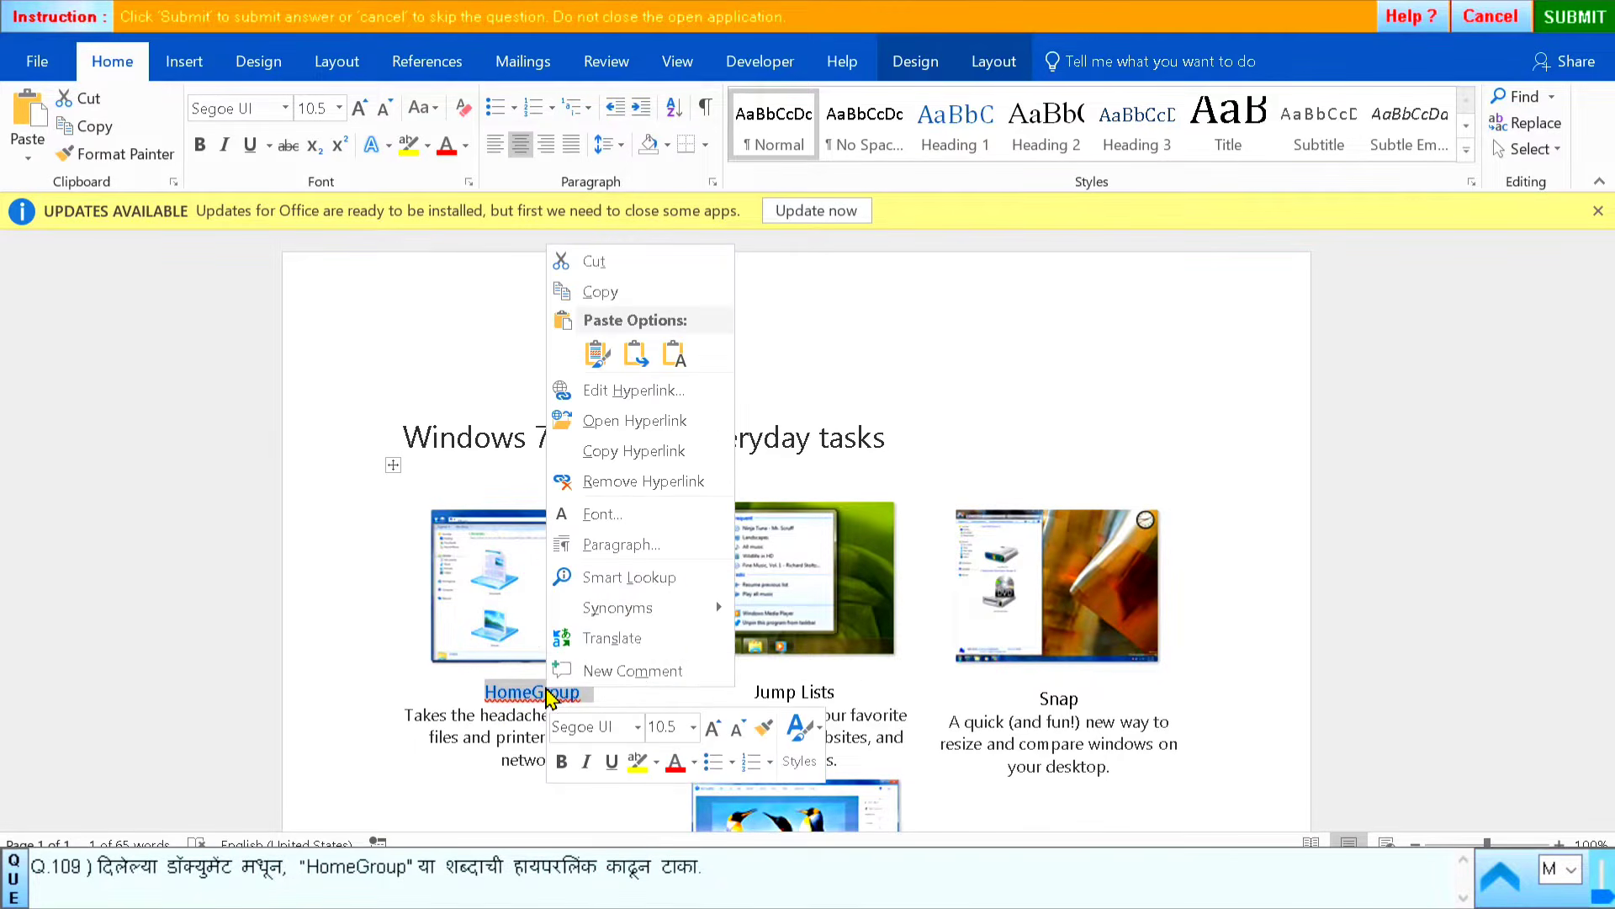
pyautogui.click(643, 484)
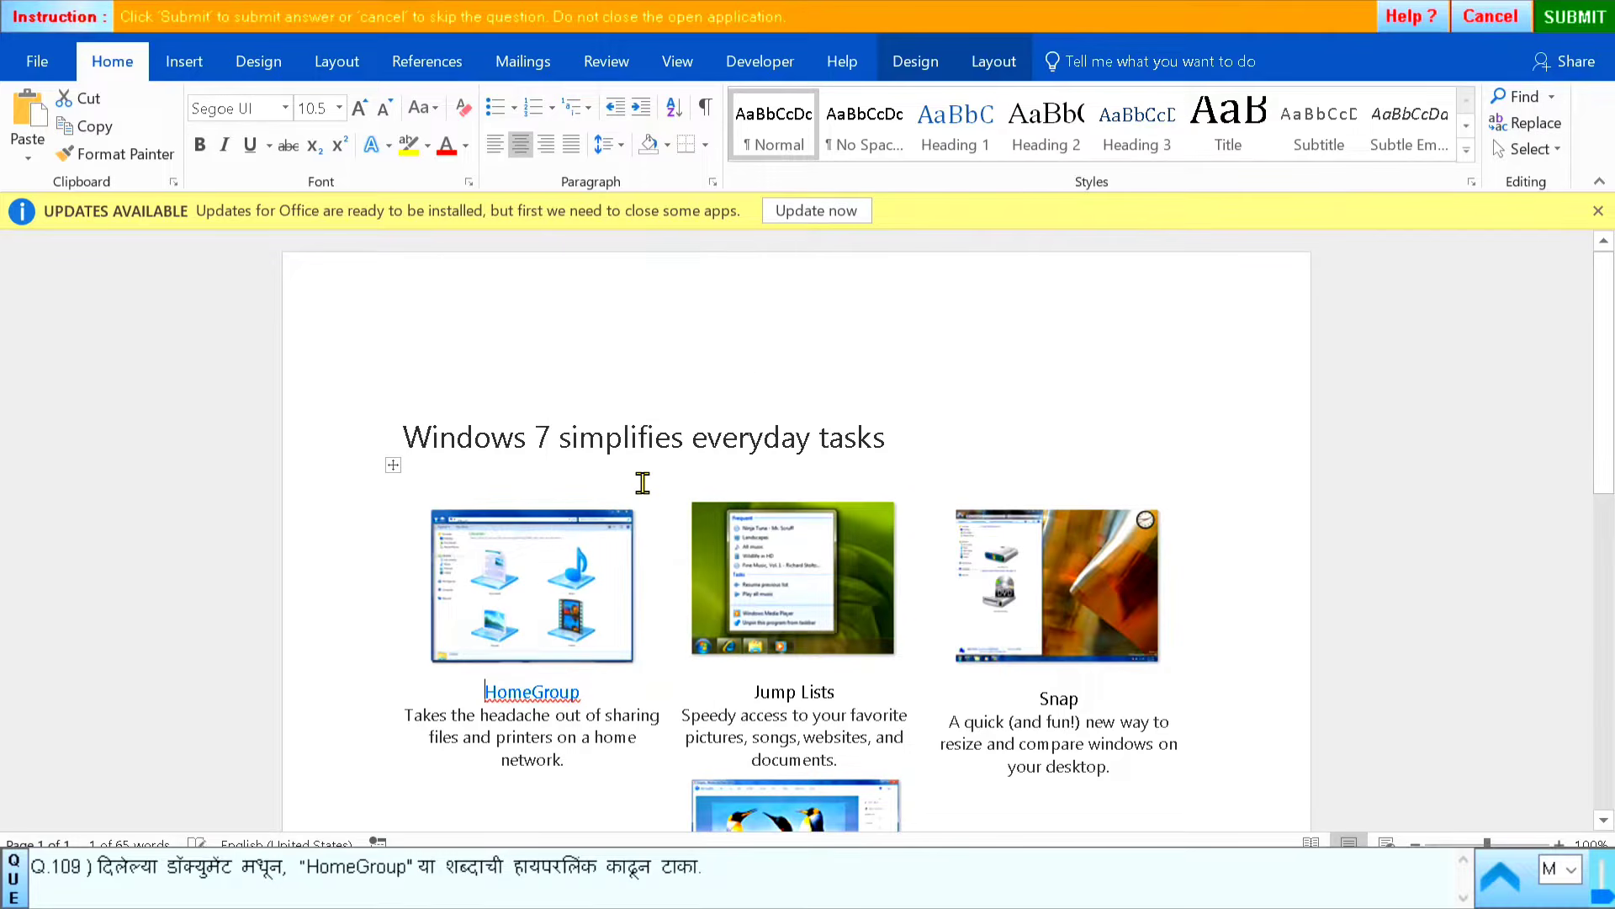
# Submit the answer to question 109 and start practical question 110
pyautogui.click(1574, 17)
pyautogui.click(805, 495)
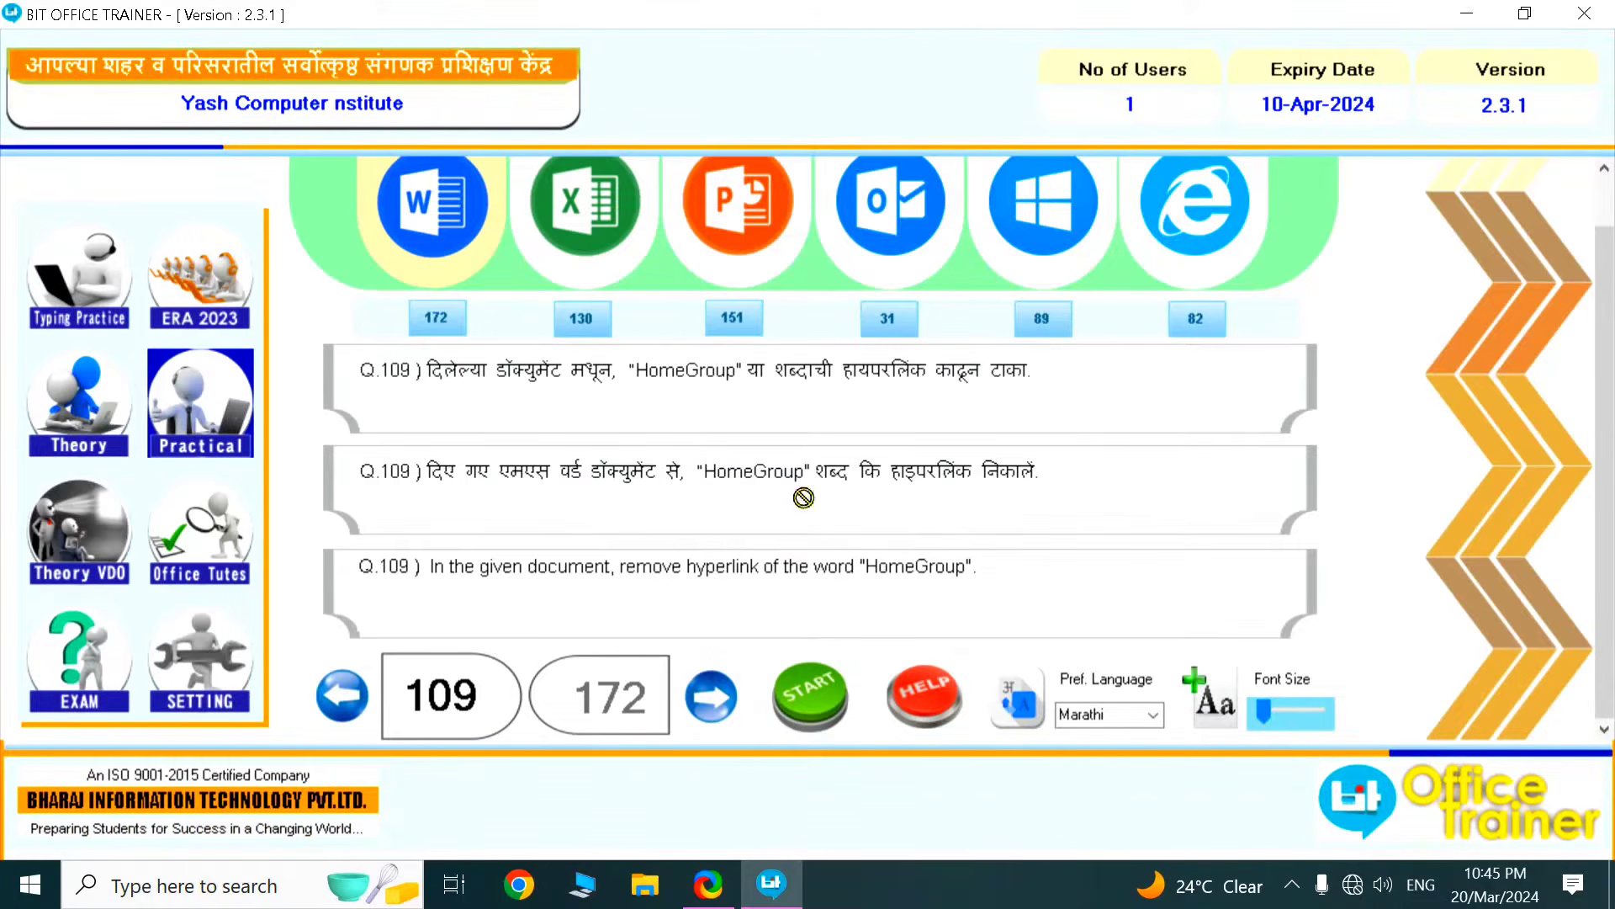
pyautogui.click(711, 697)
pyautogui.click(785, 722)
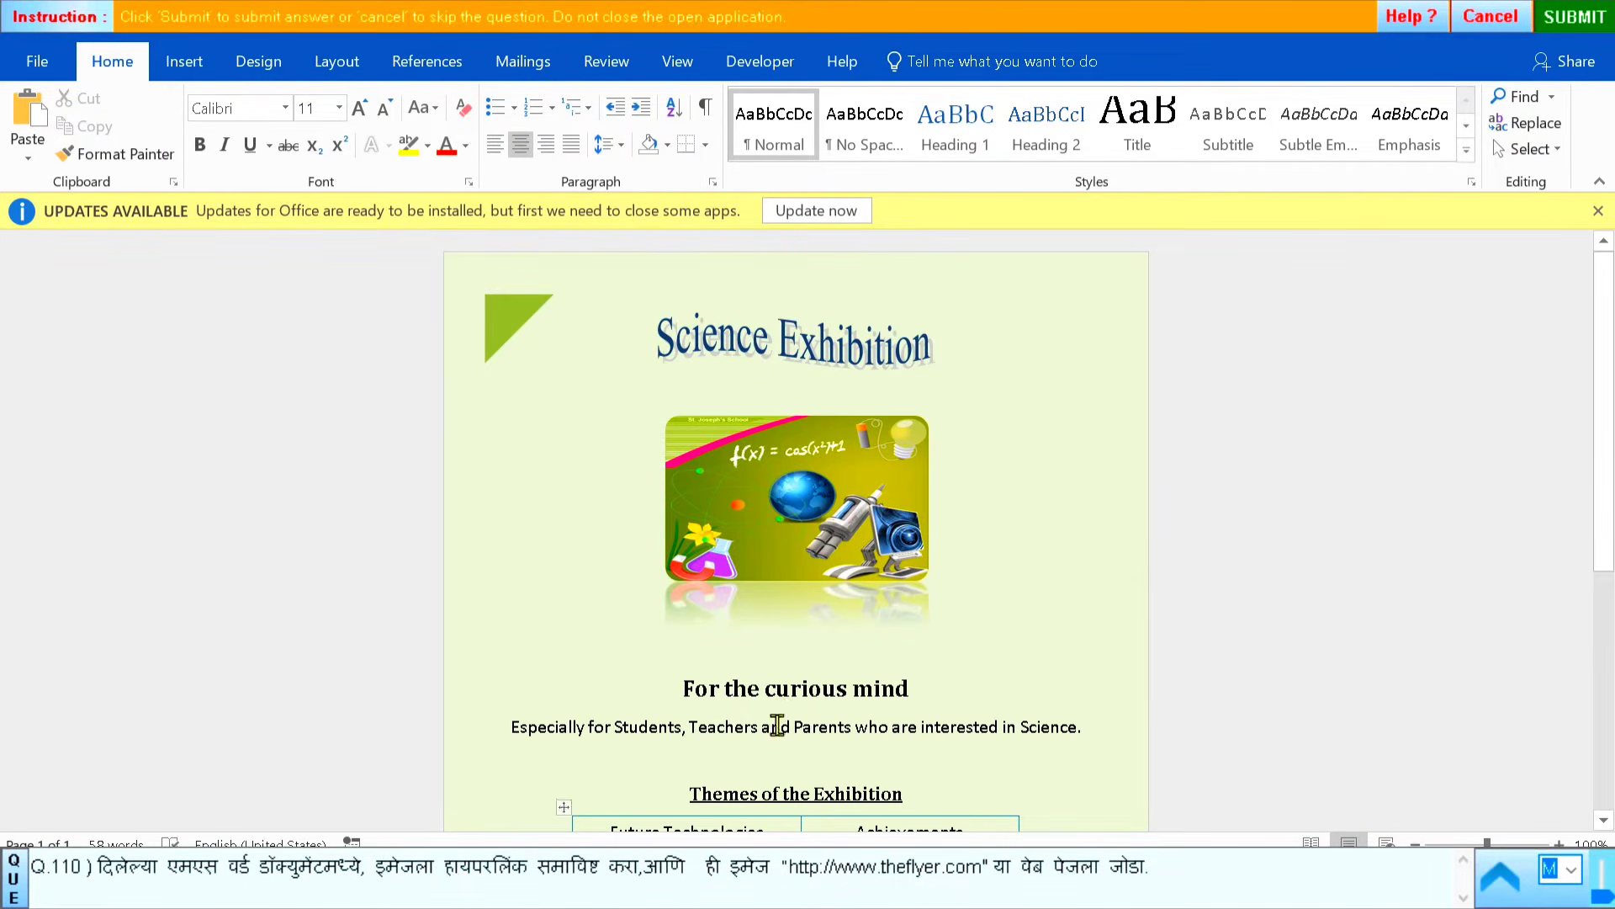
pyautogui.scroll(-5, 992, 703)
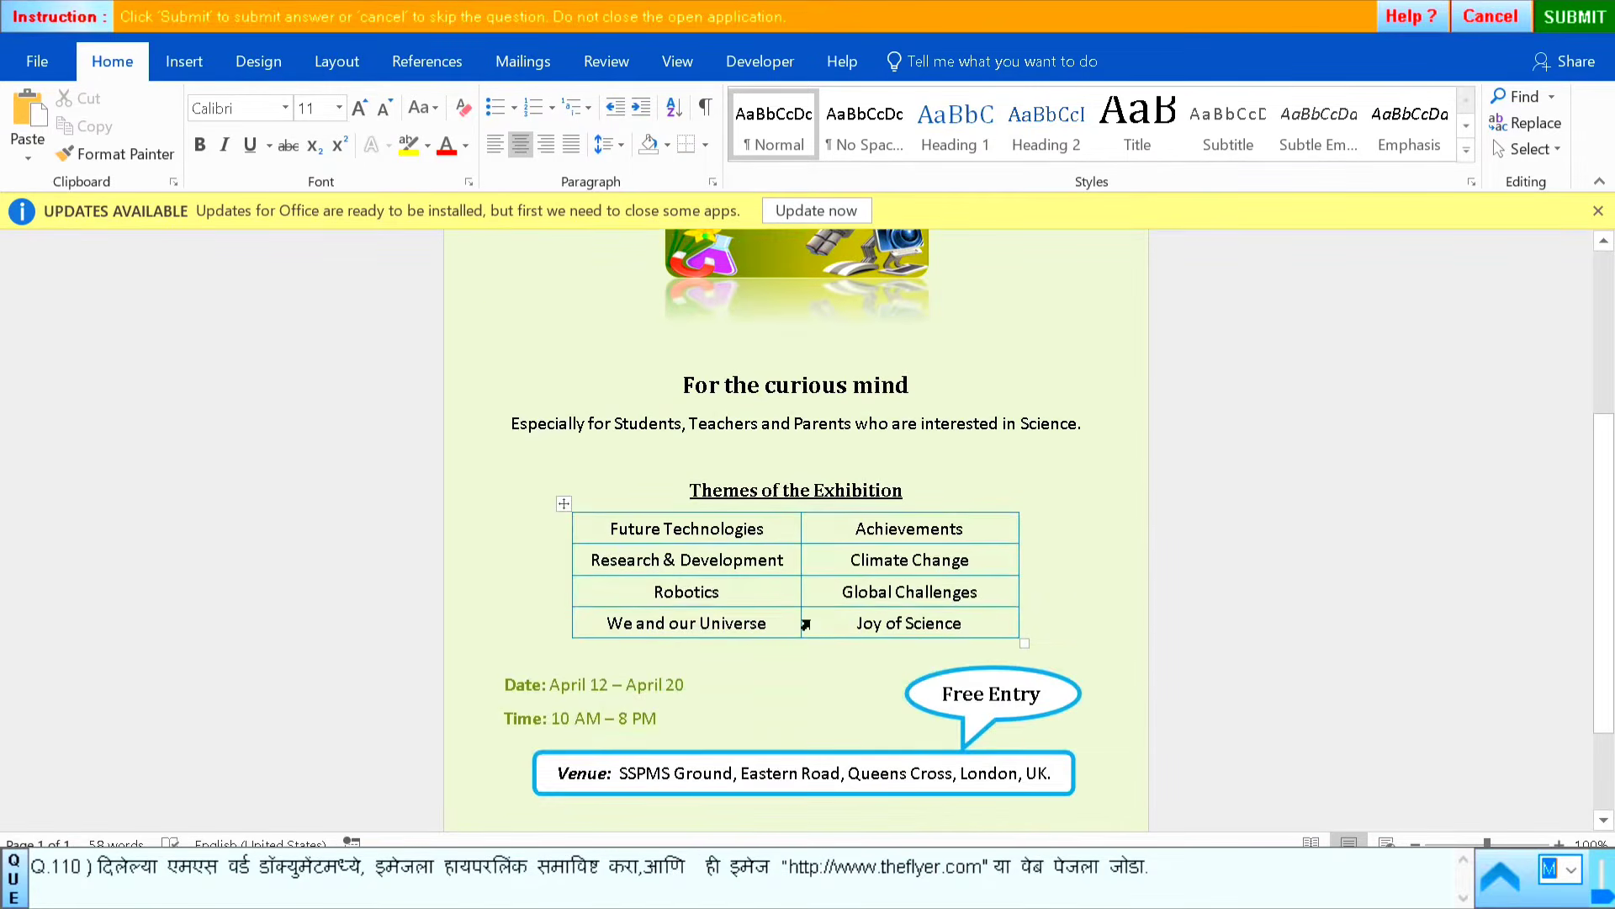
pyautogui.scroll(4, 841, 673)
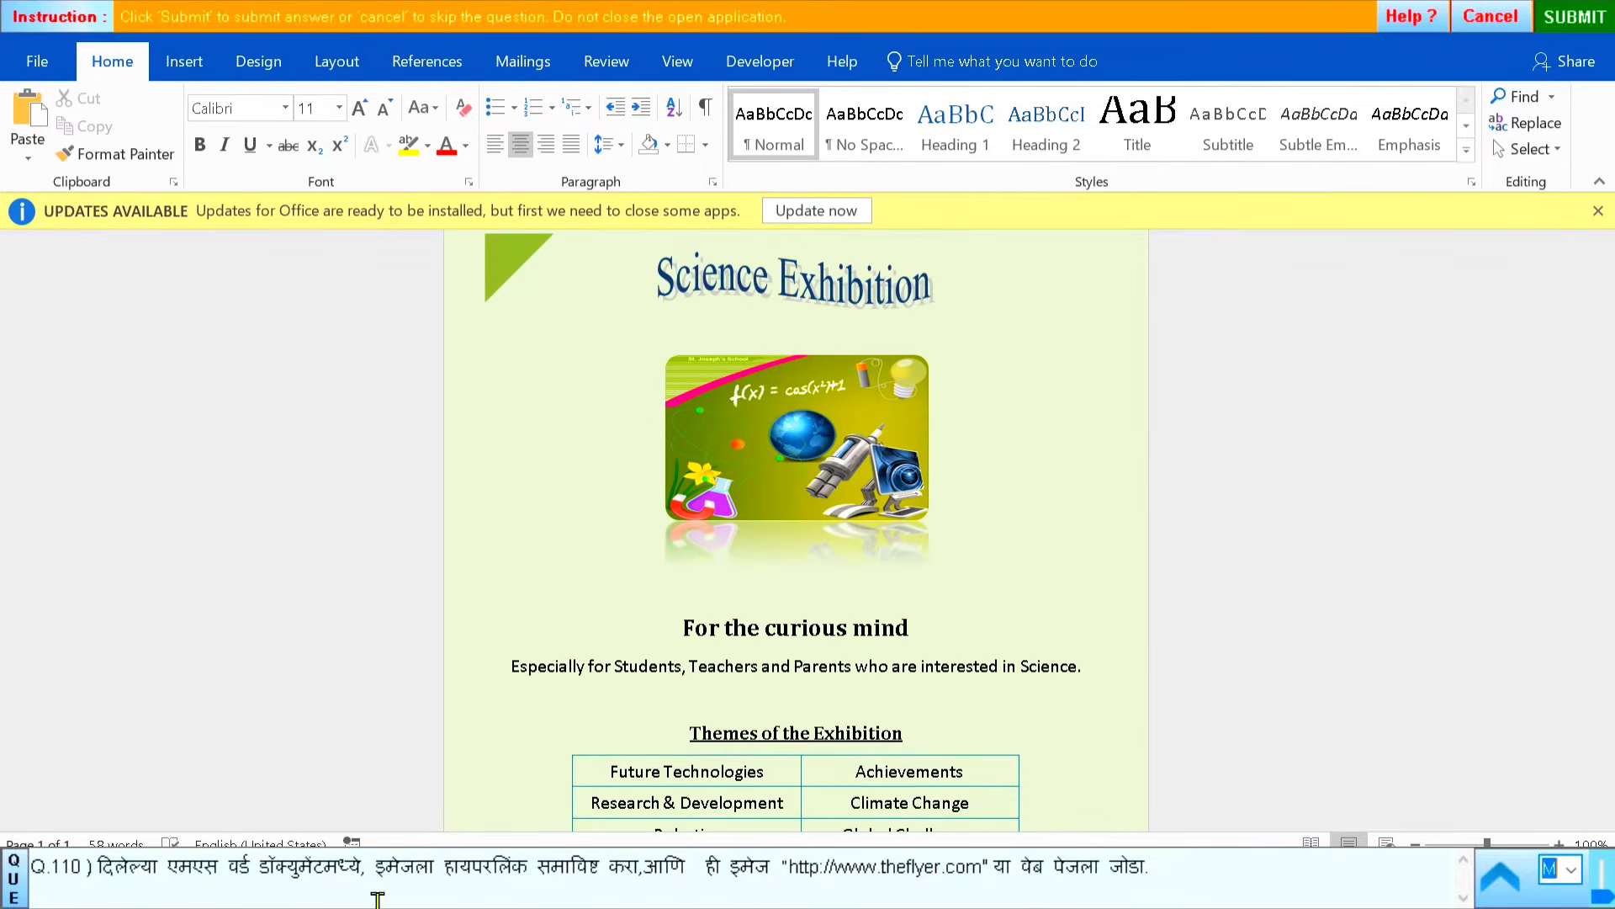
pyautogui.click(796, 444)
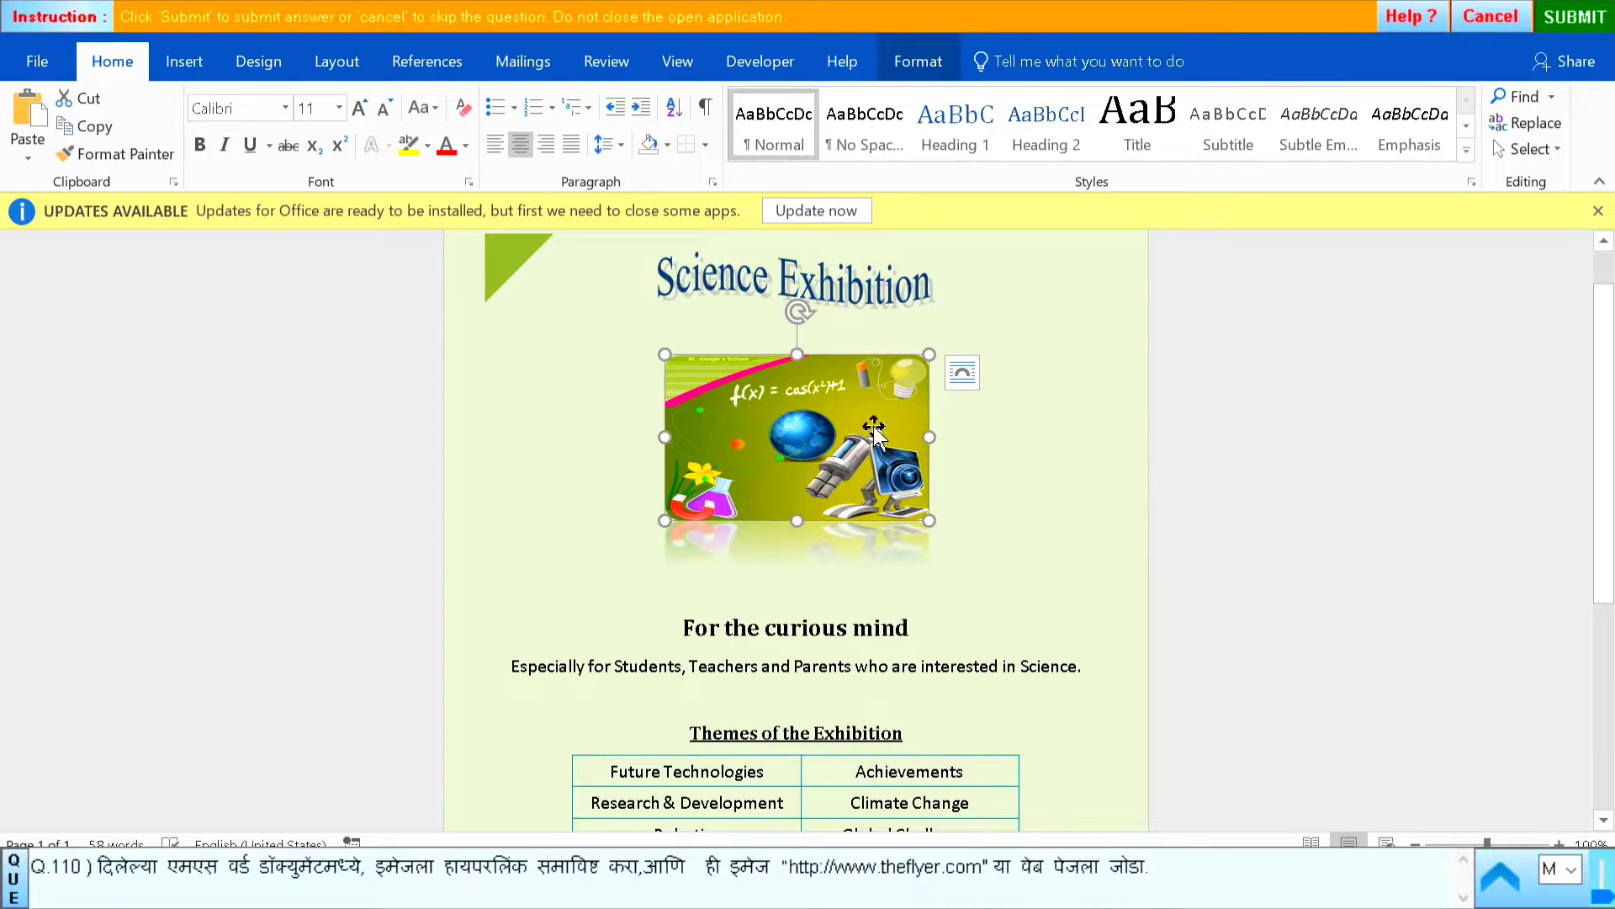
pyautogui.click(163, 67)
pyautogui.click(774, 97)
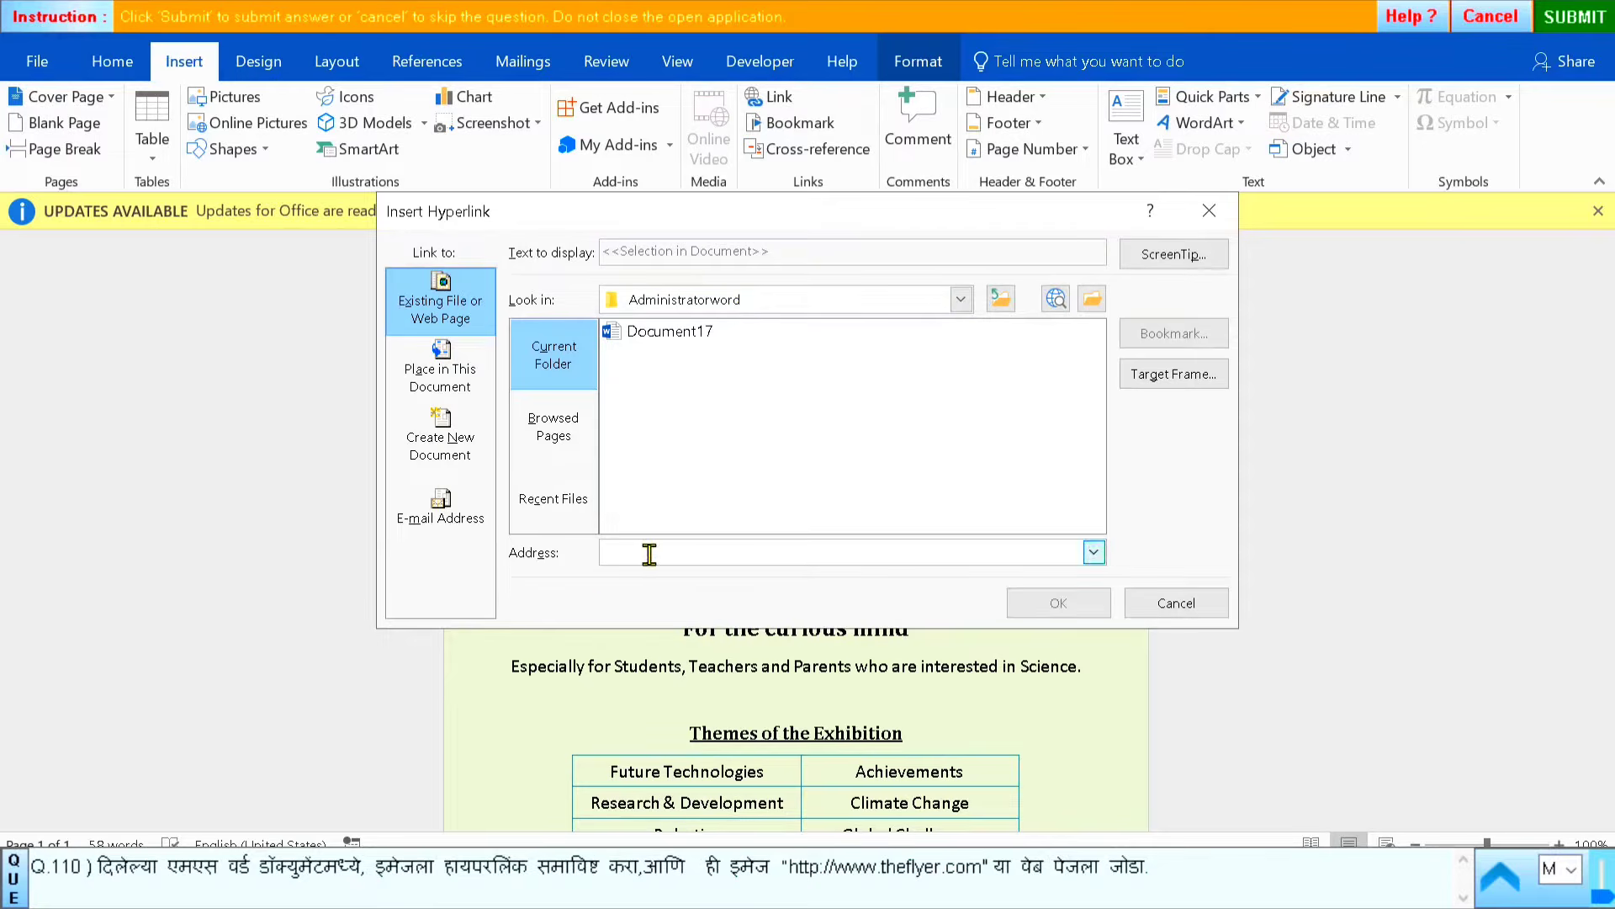
pyautogui.moveTo(790, 867); pyautogui.dragTo(963, 869)
pyautogui.hotkey('ctrl', 'c')
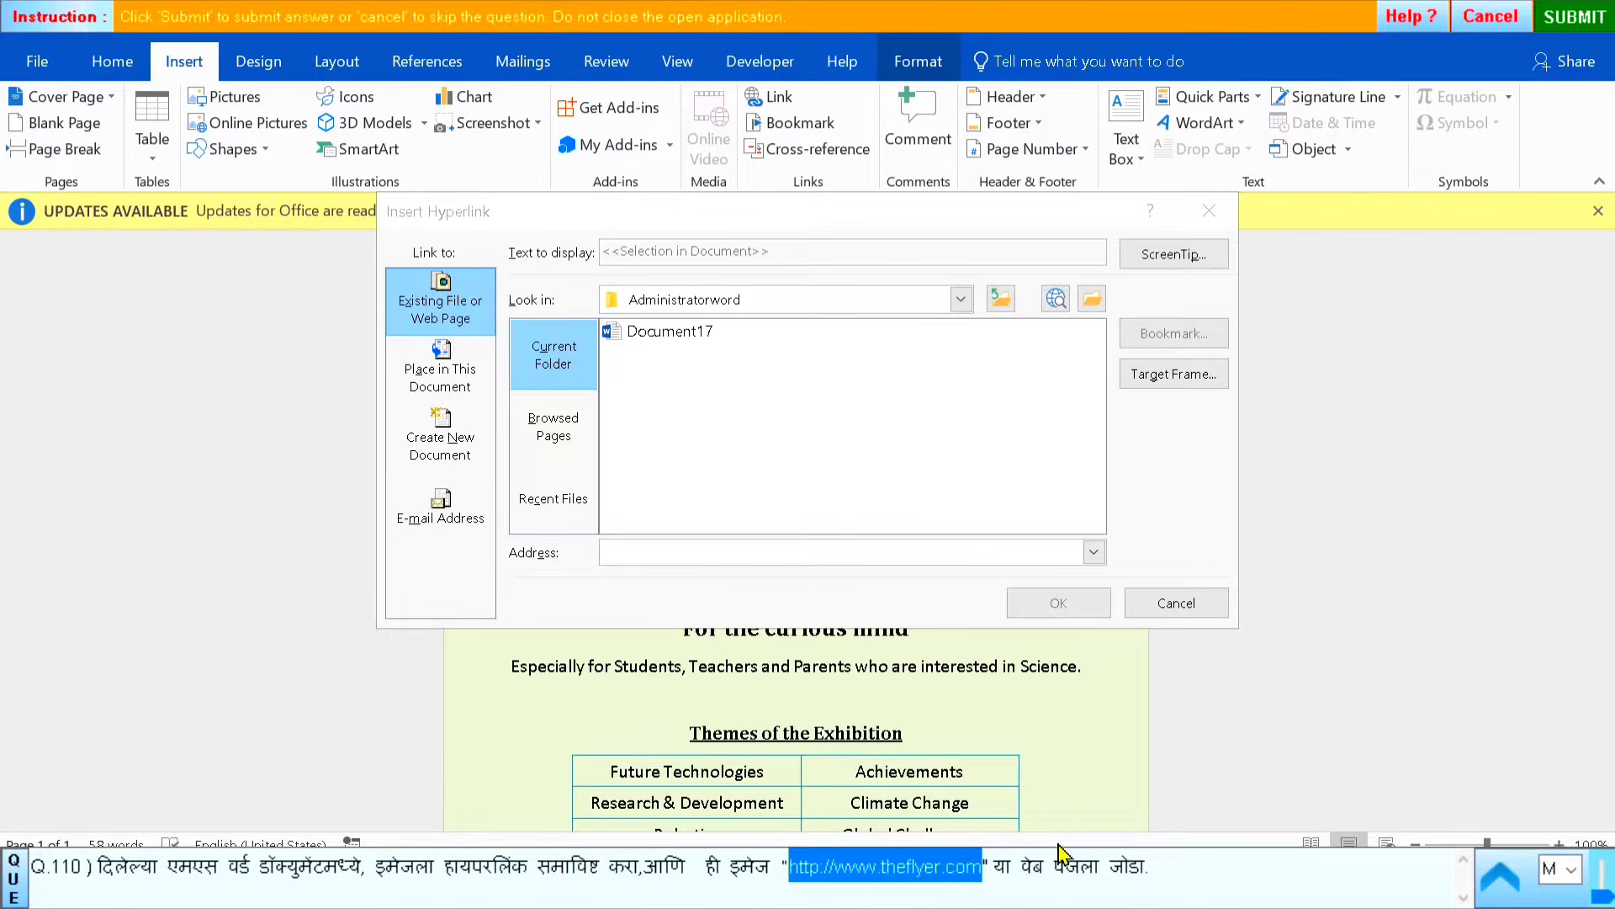
pyautogui.click(638, 551)
pyautogui.hotkey('ctrl', 'v')
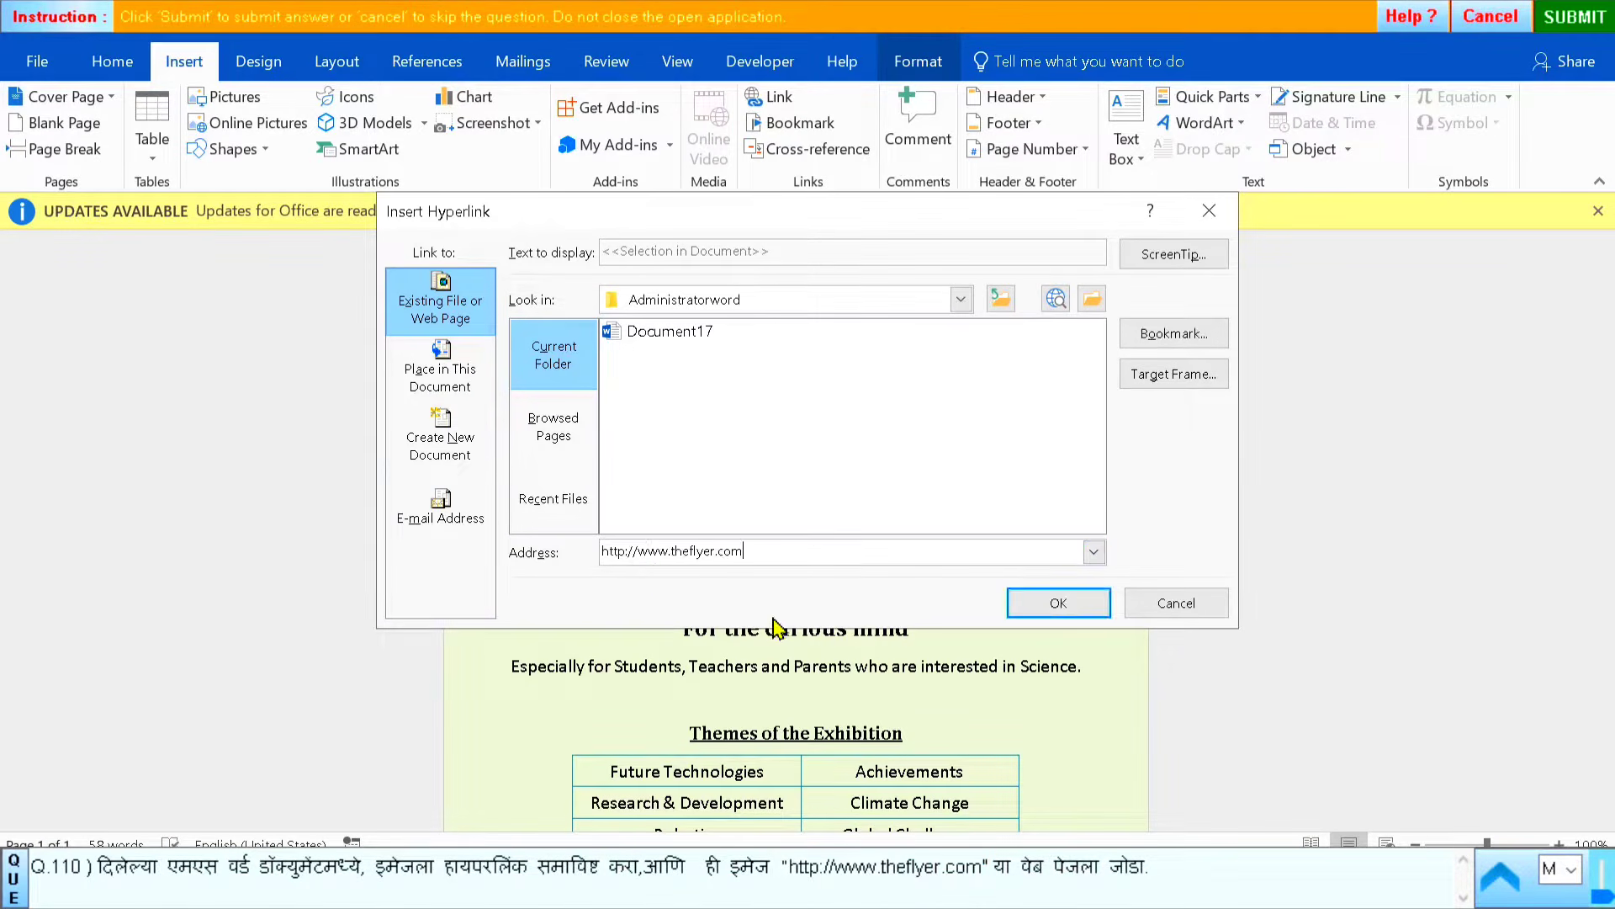
pyautogui.click(1047, 609)
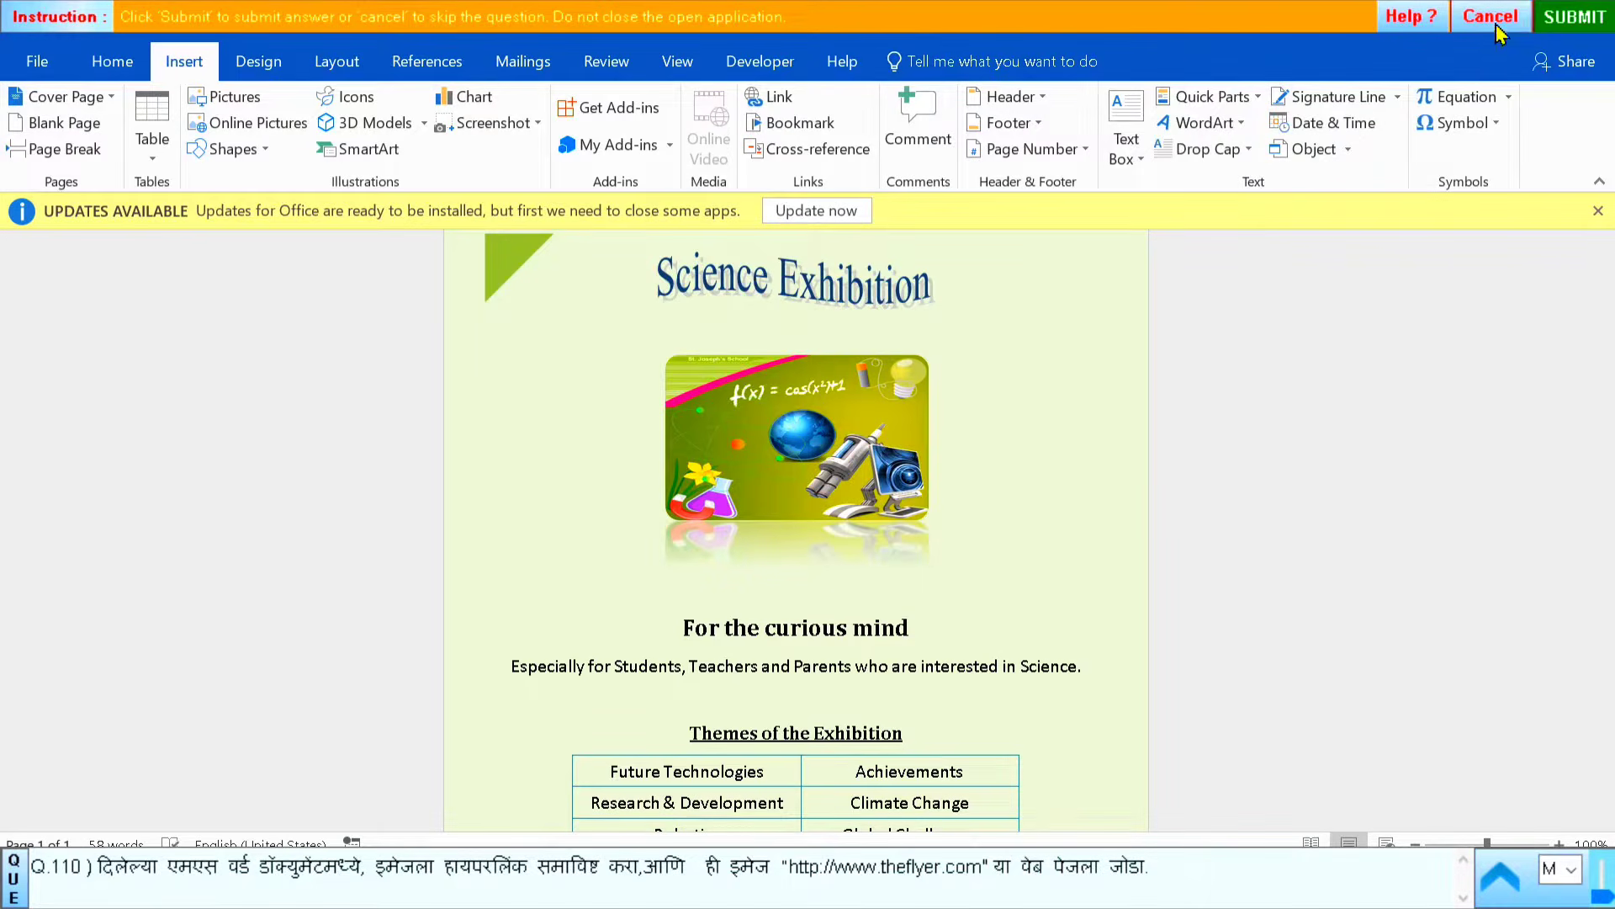
# Submit the answer to question 110 and start practical question 111
pyautogui.click(1558, 20)
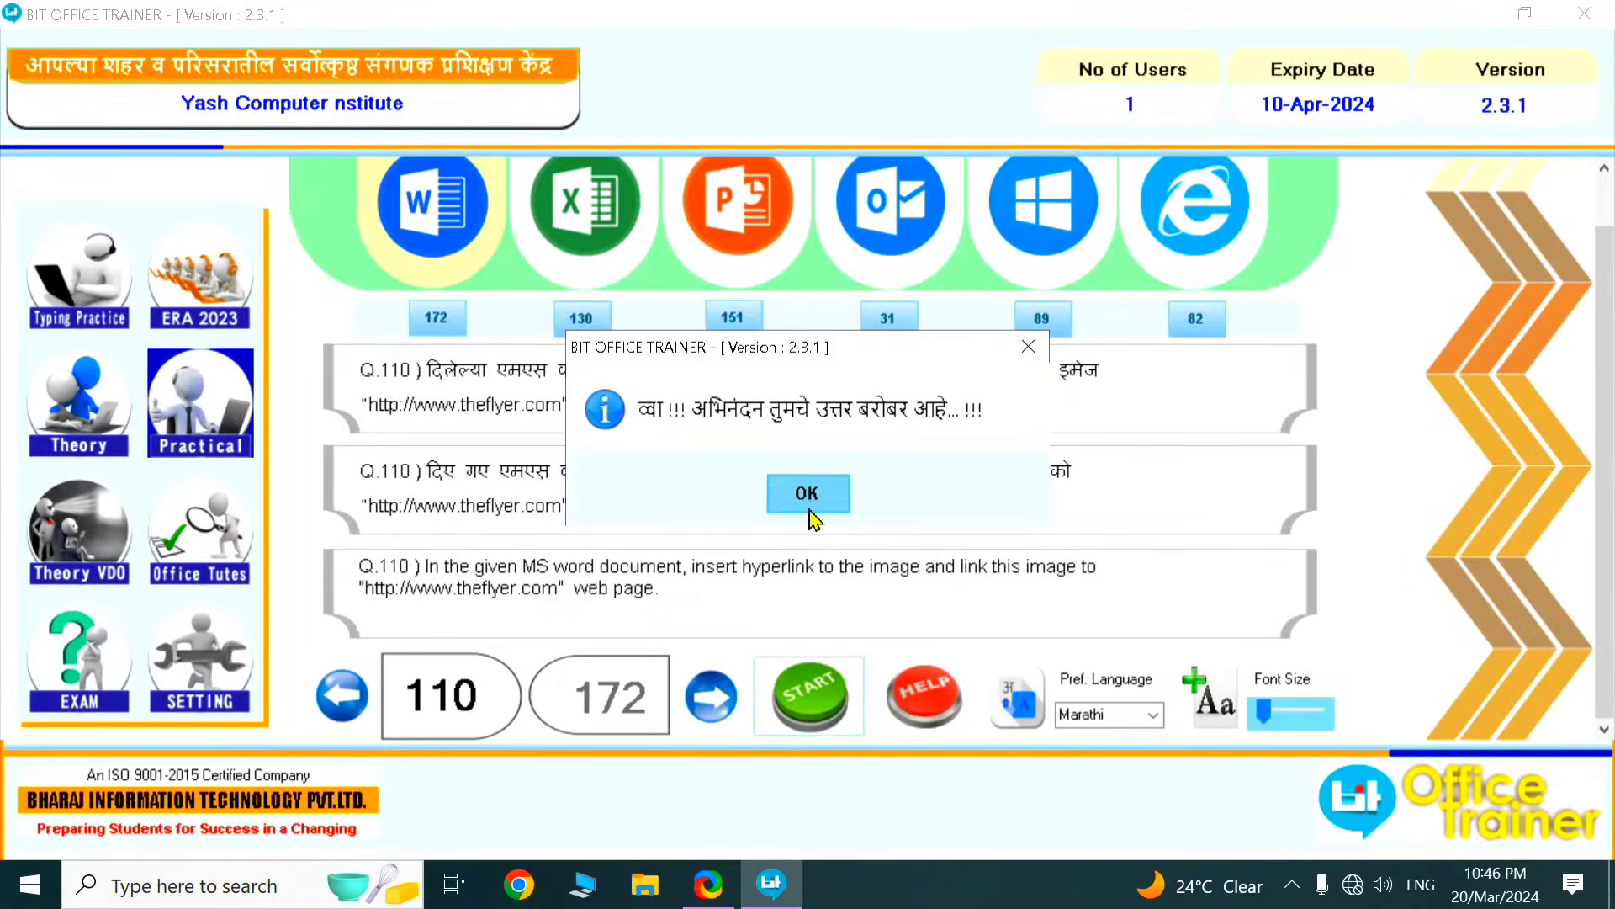
pyautogui.click(810, 502)
pyautogui.click(689, 703)
pyautogui.click(808, 695)
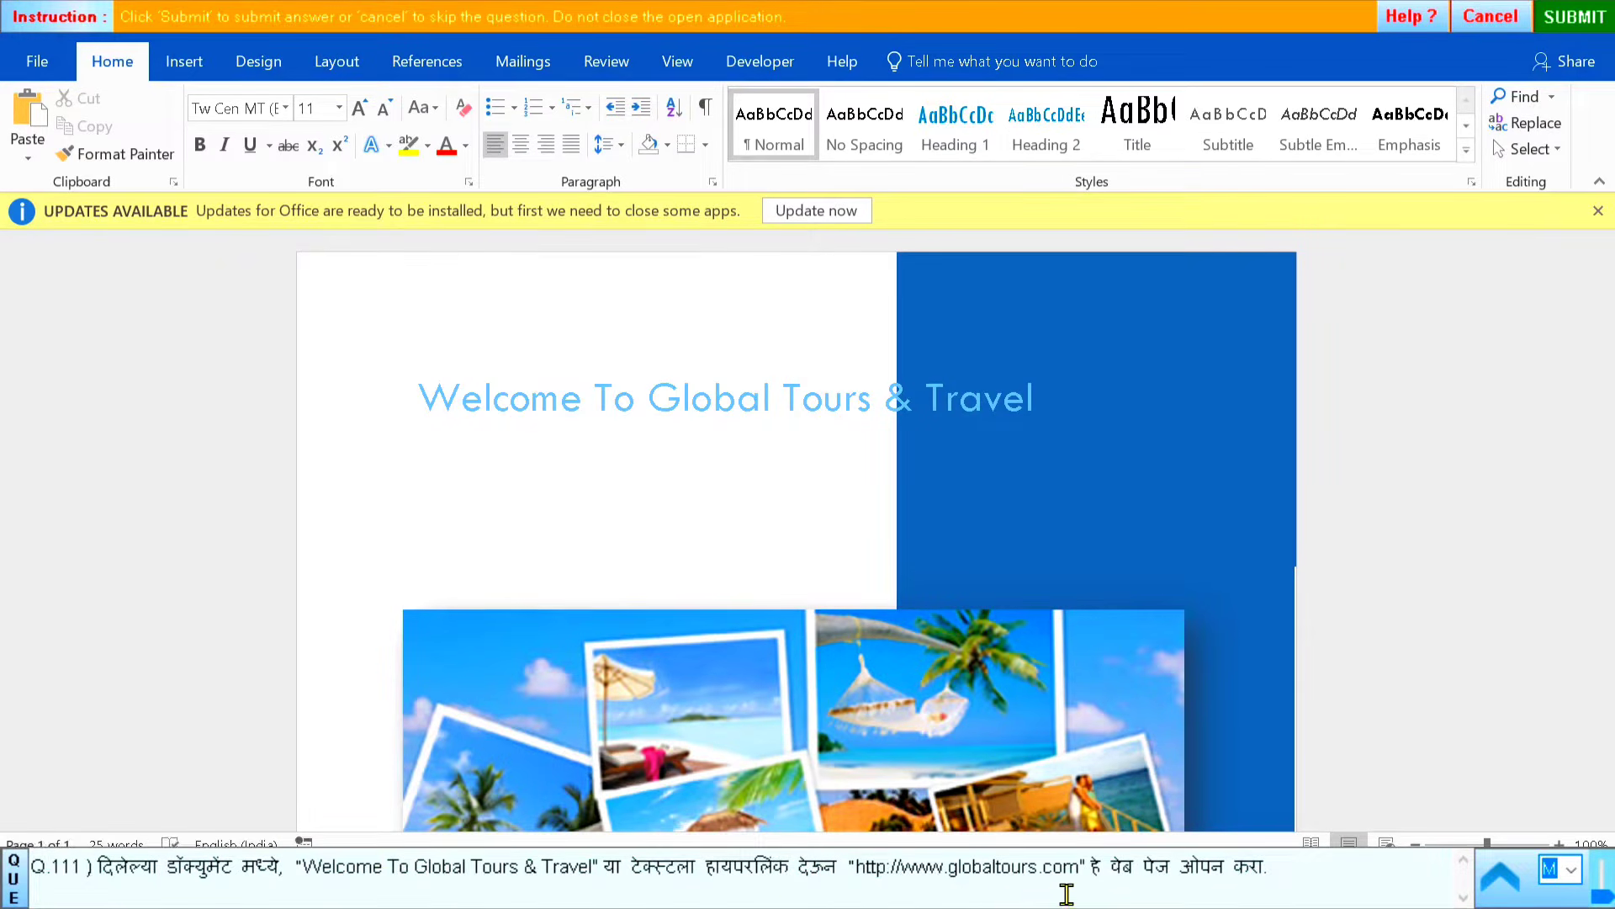
pyautogui.click(348, 412)
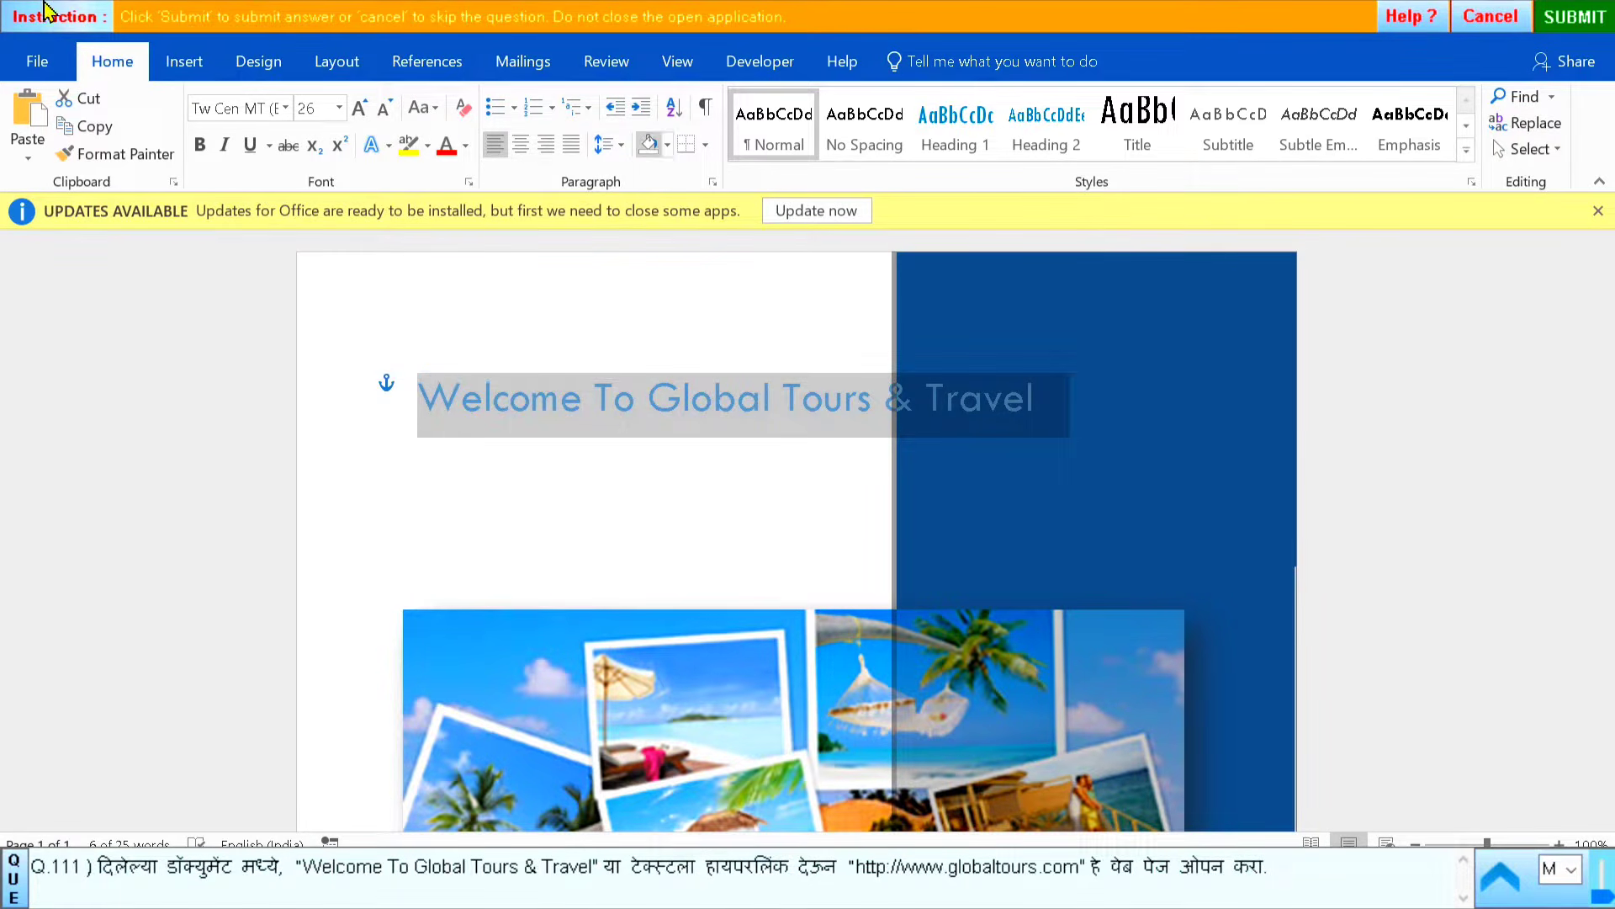
pyautogui.click(190, 71)
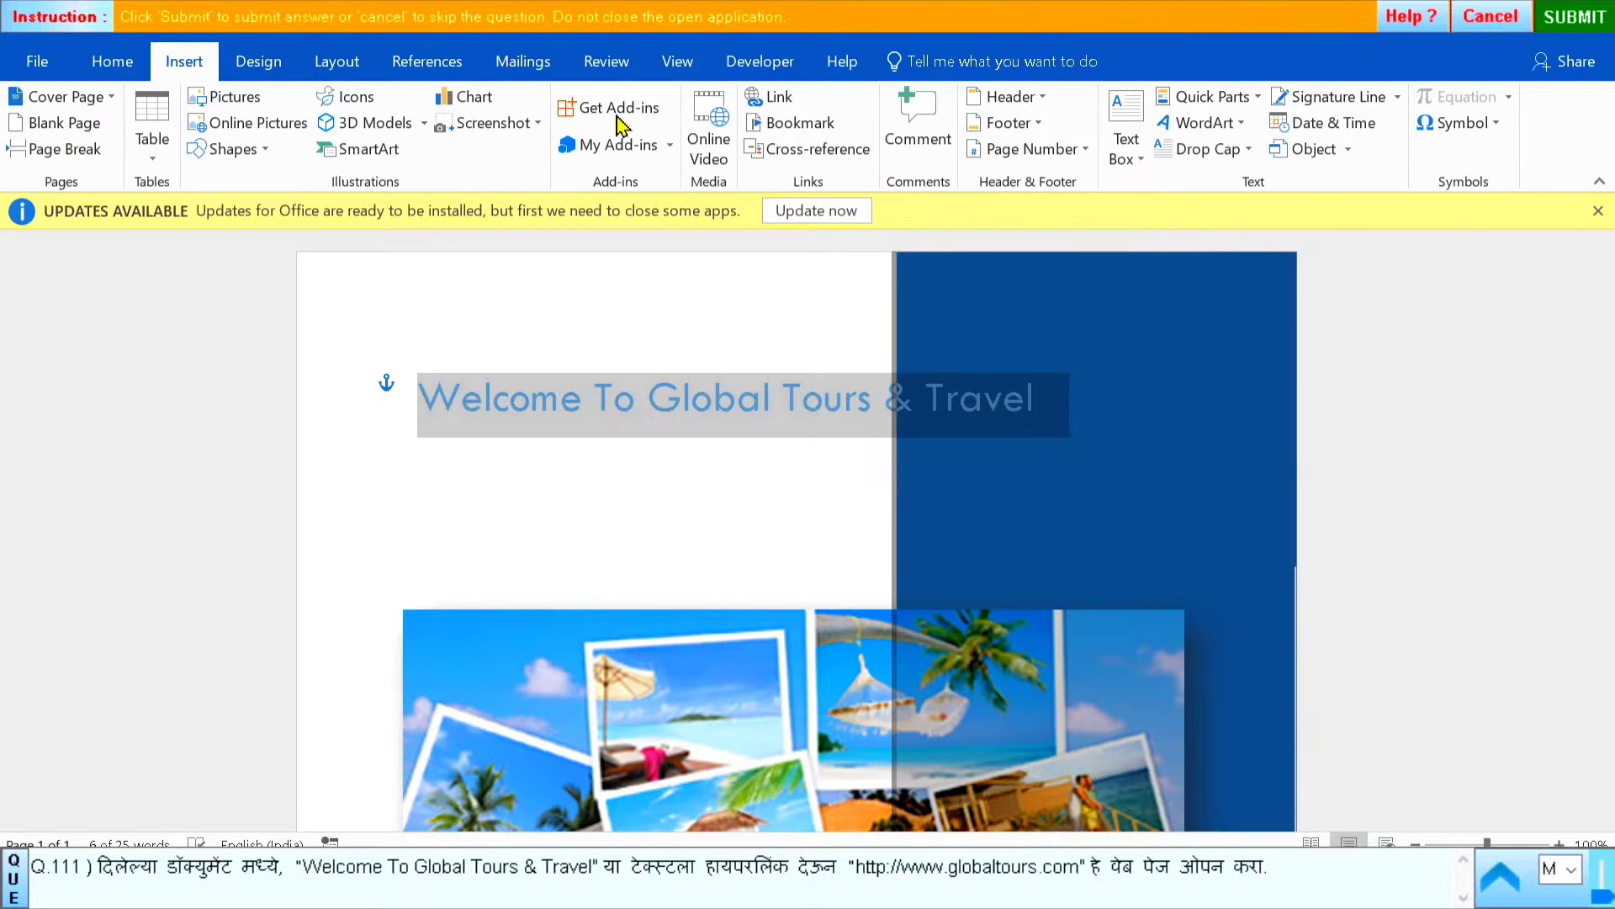
pyautogui.click(766, 99)
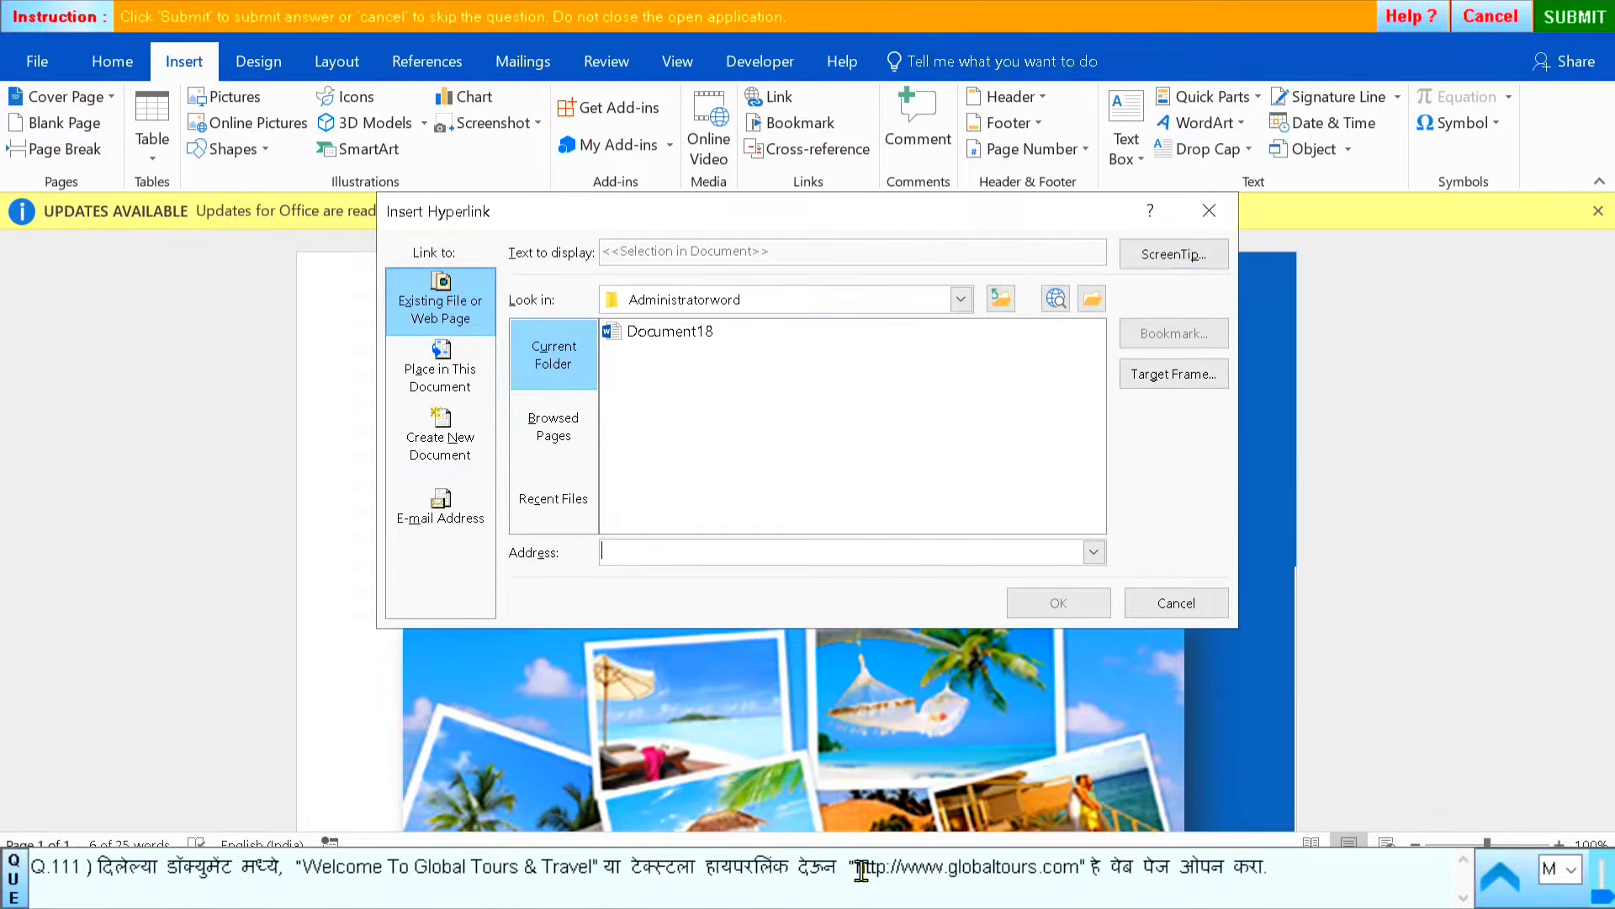
pyautogui.moveTo(862, 870); pyautogui.dragTo(1052, 879)
pyautogui.hotkey('ctrl', 'c')
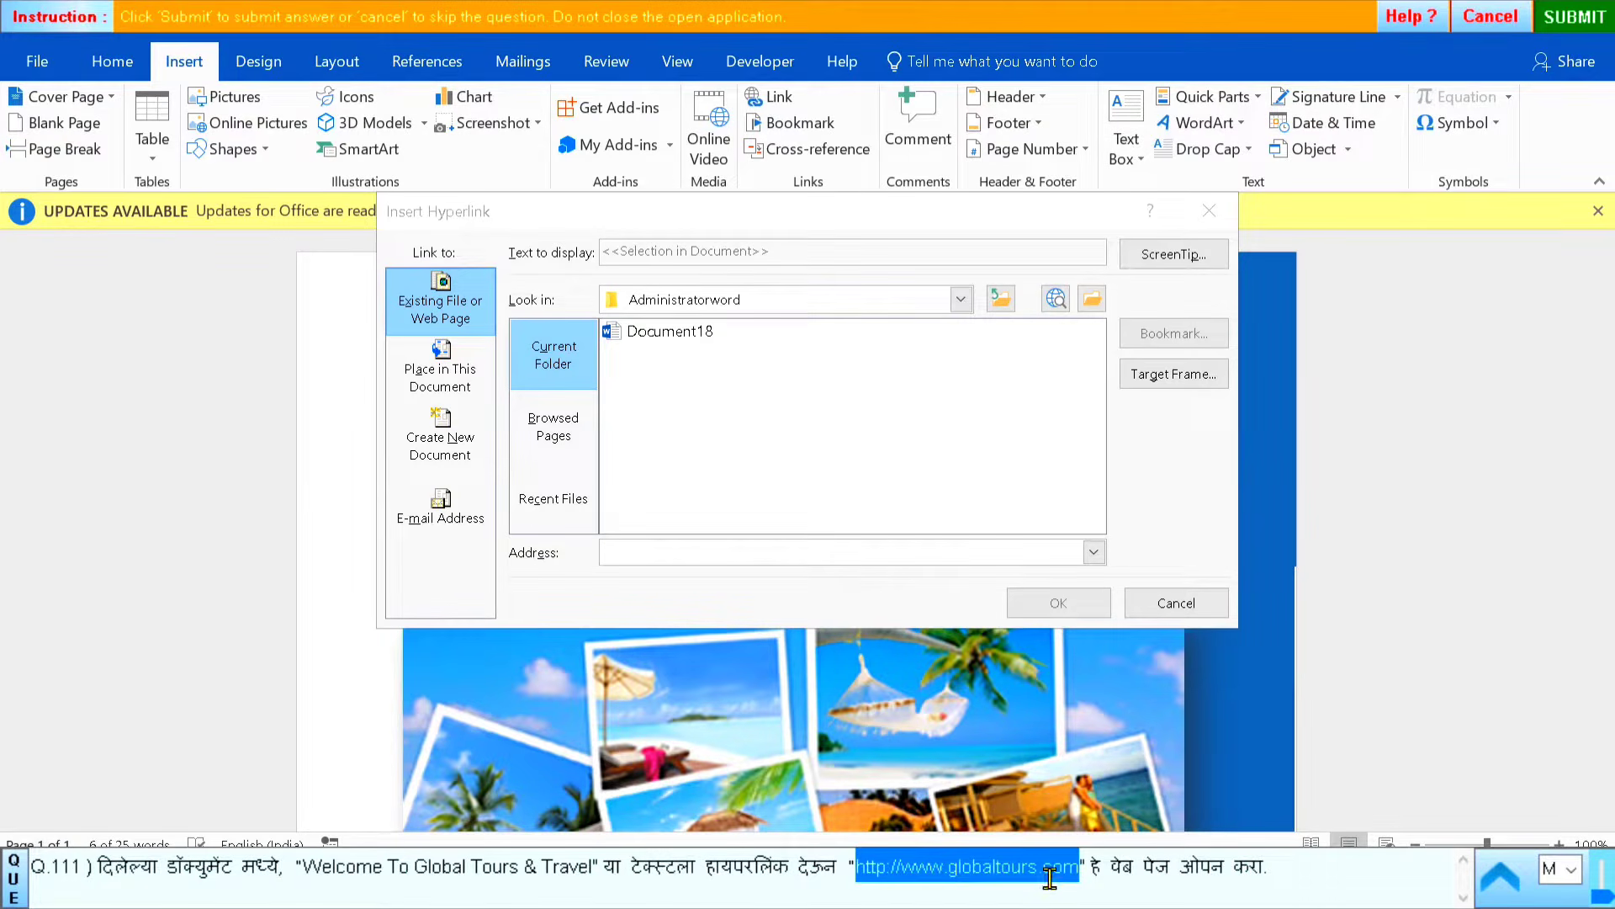
pyautogui.click(633, 551)
pyautogui.hotkey('ctrl', 'v')
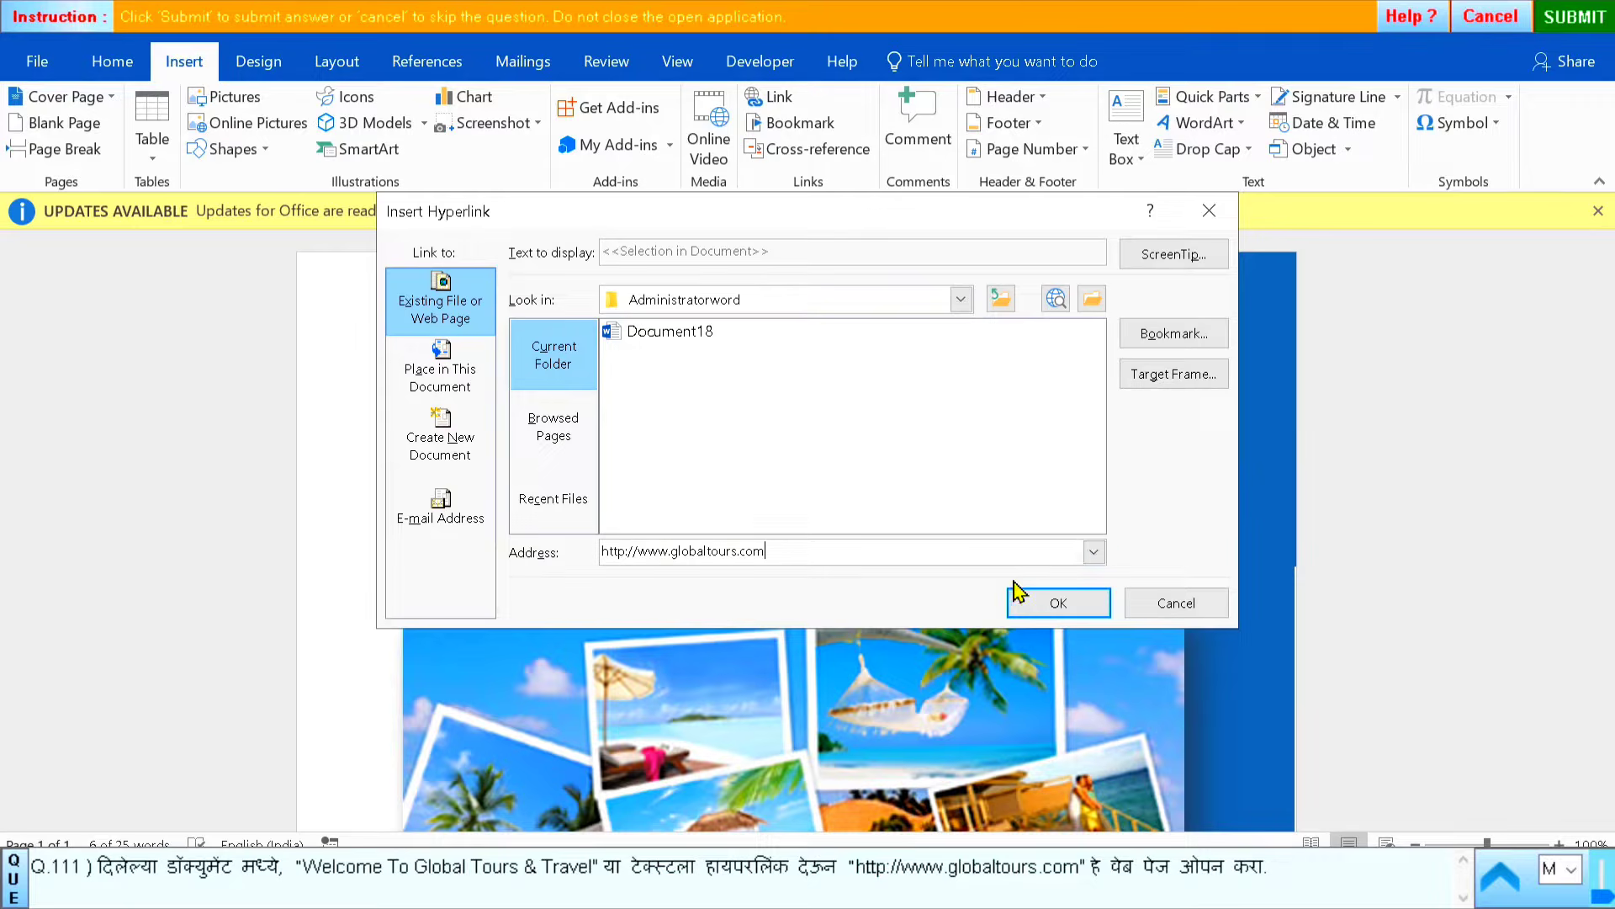
pyautogui.click(1052, 607)
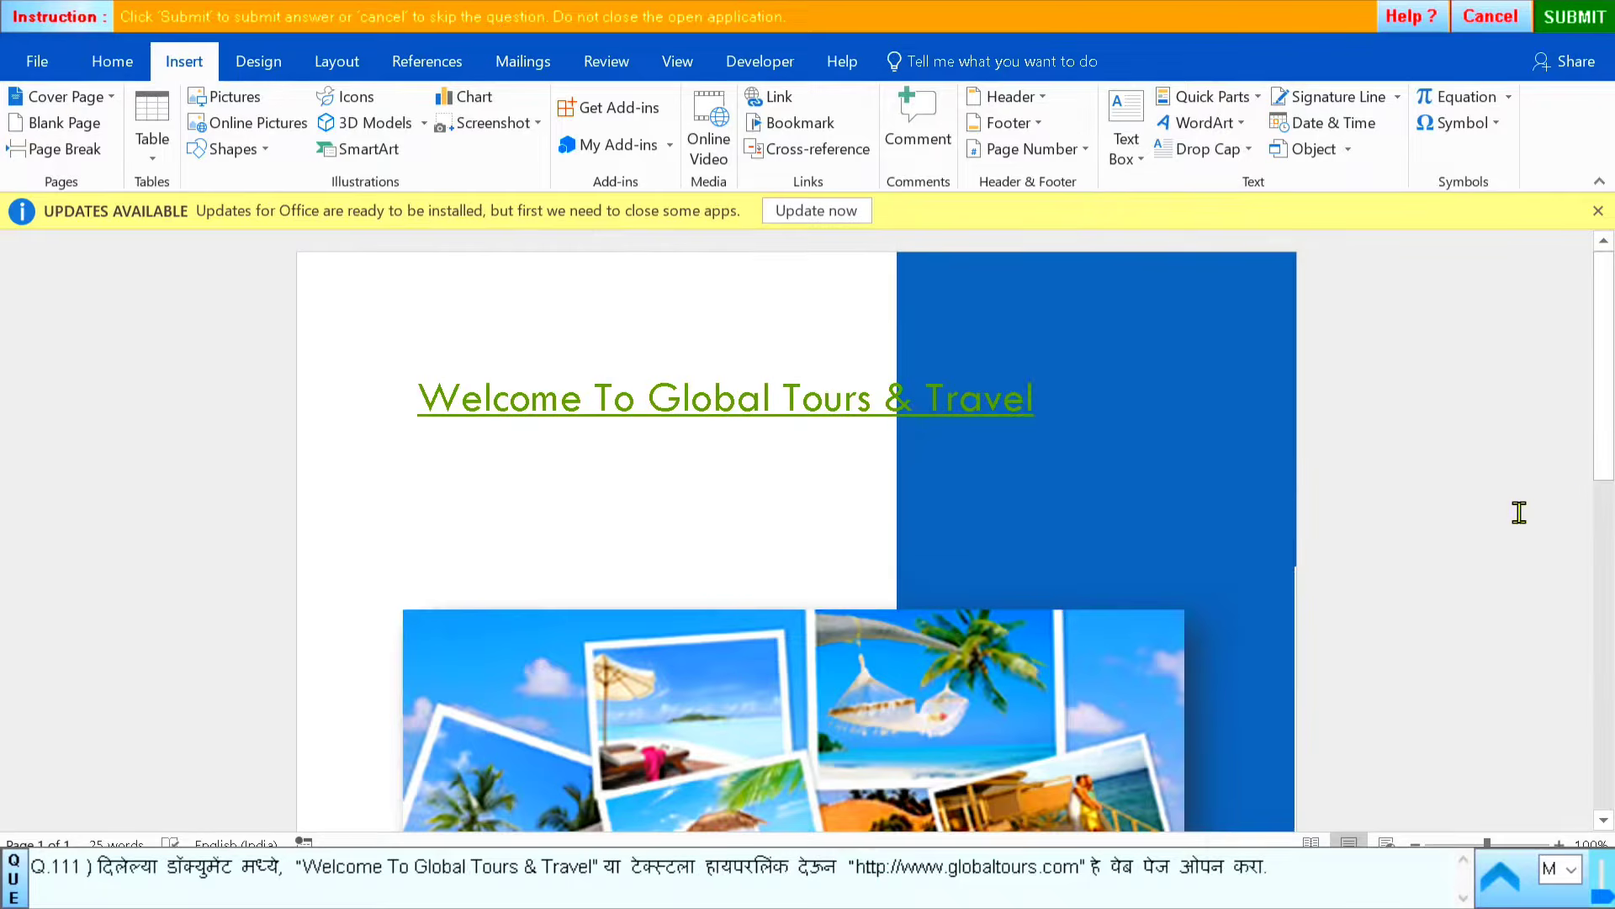
# Submit the answer to question 111 and start practical question 112
pyautogui.click(1570, 15)
pyautogui.click(806, 488)
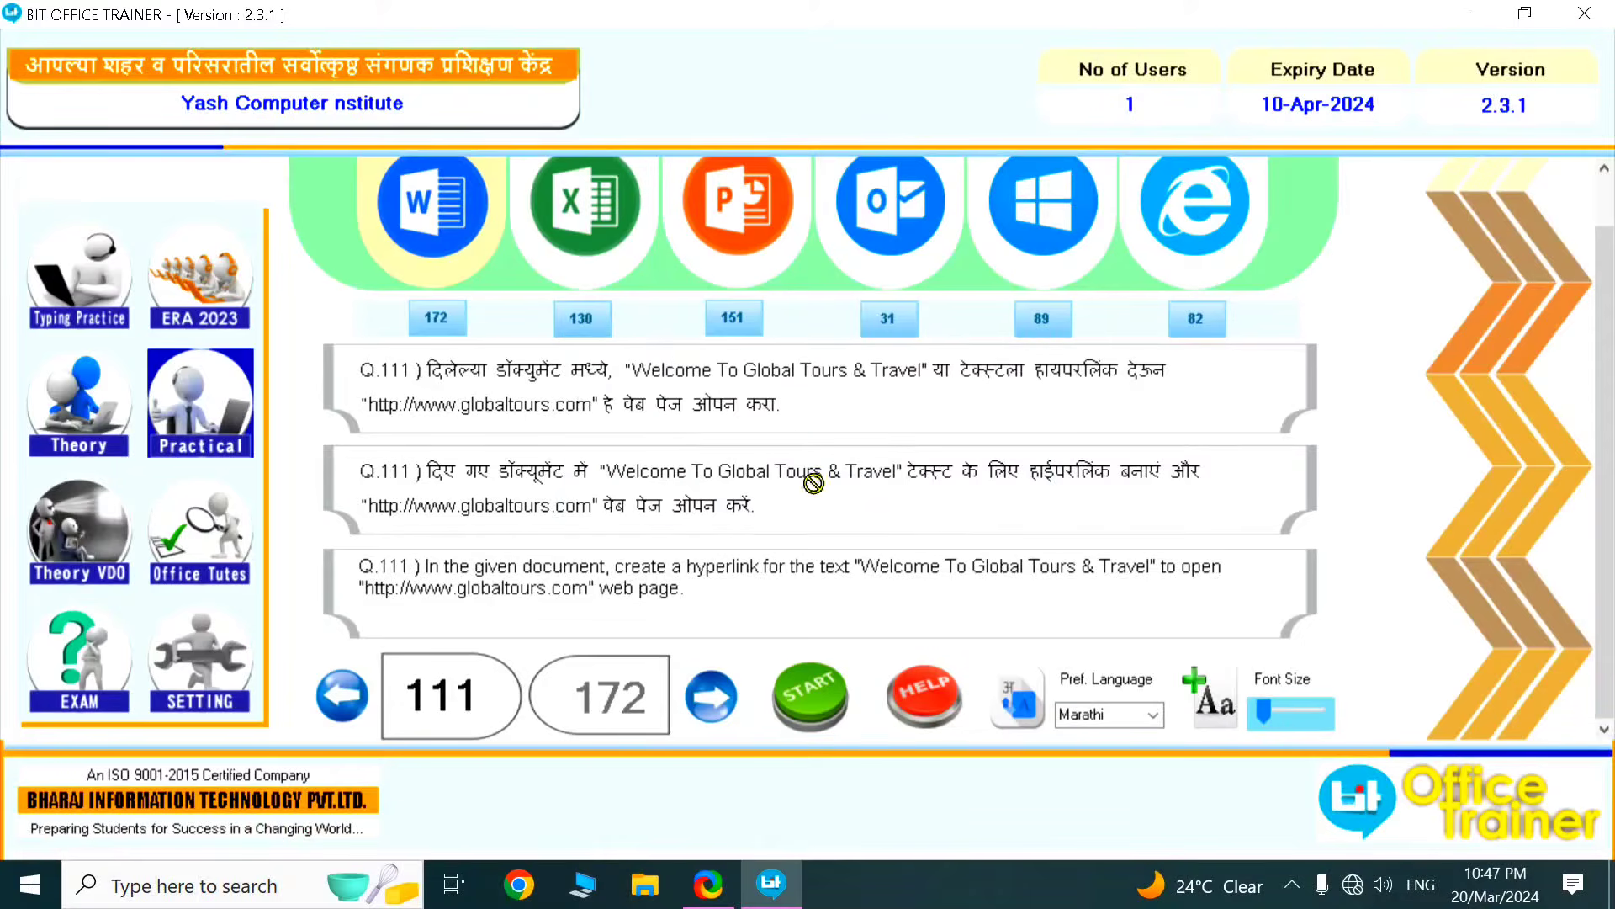
pyautogui.click(698, 714)
pyautogui.click(808, 695)
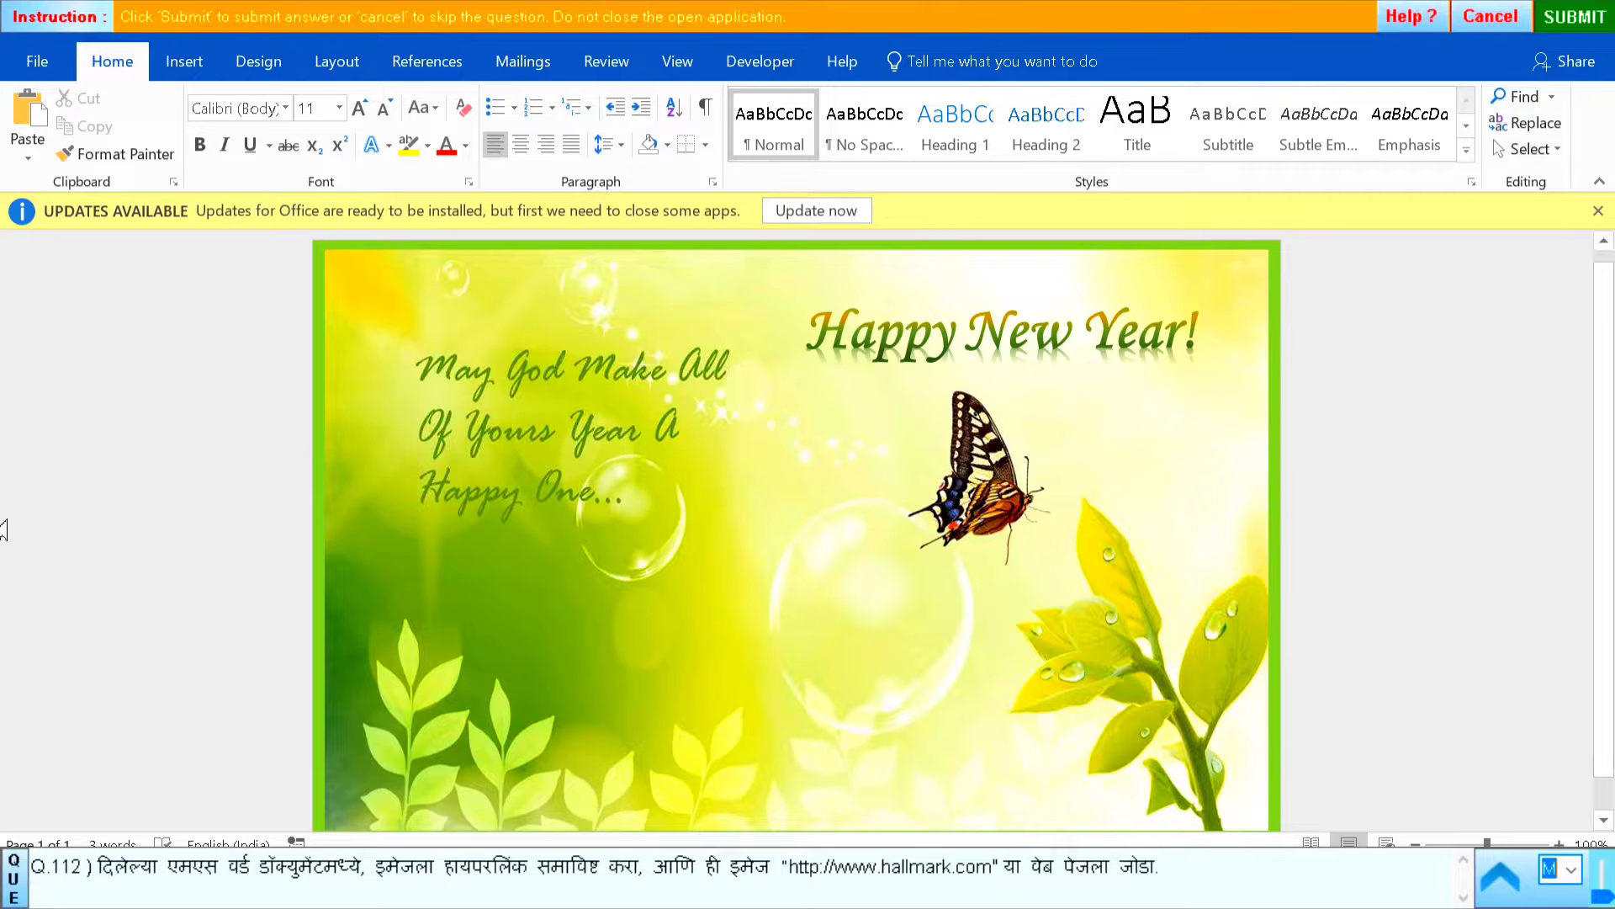
pyautogui.click(752, 463)
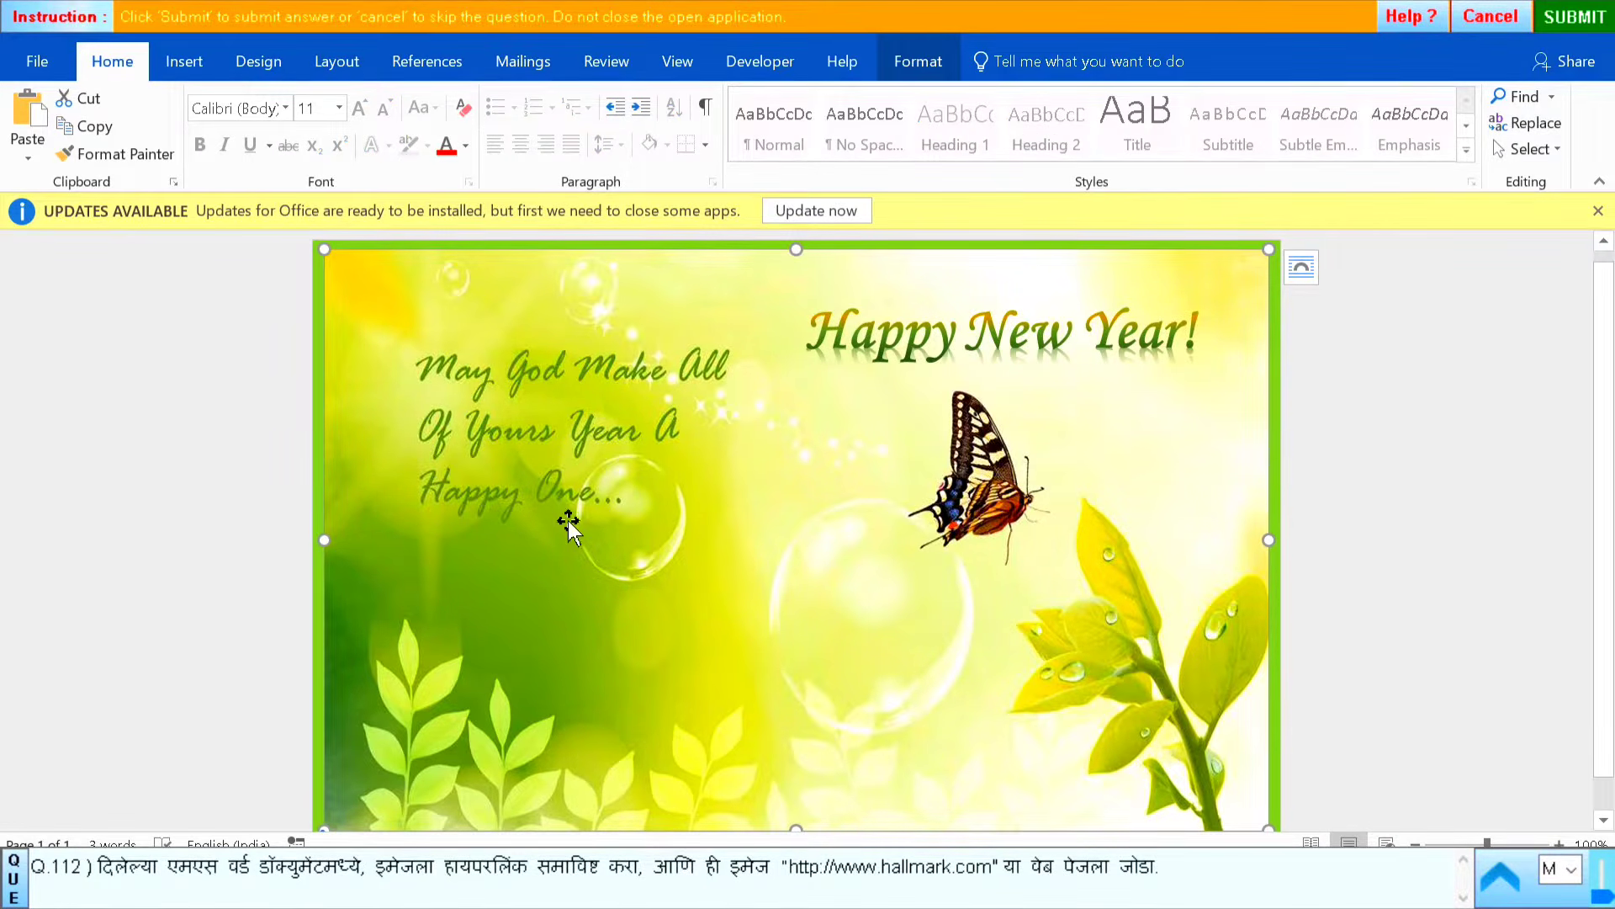
pyautogui.rightClick(728, 414)
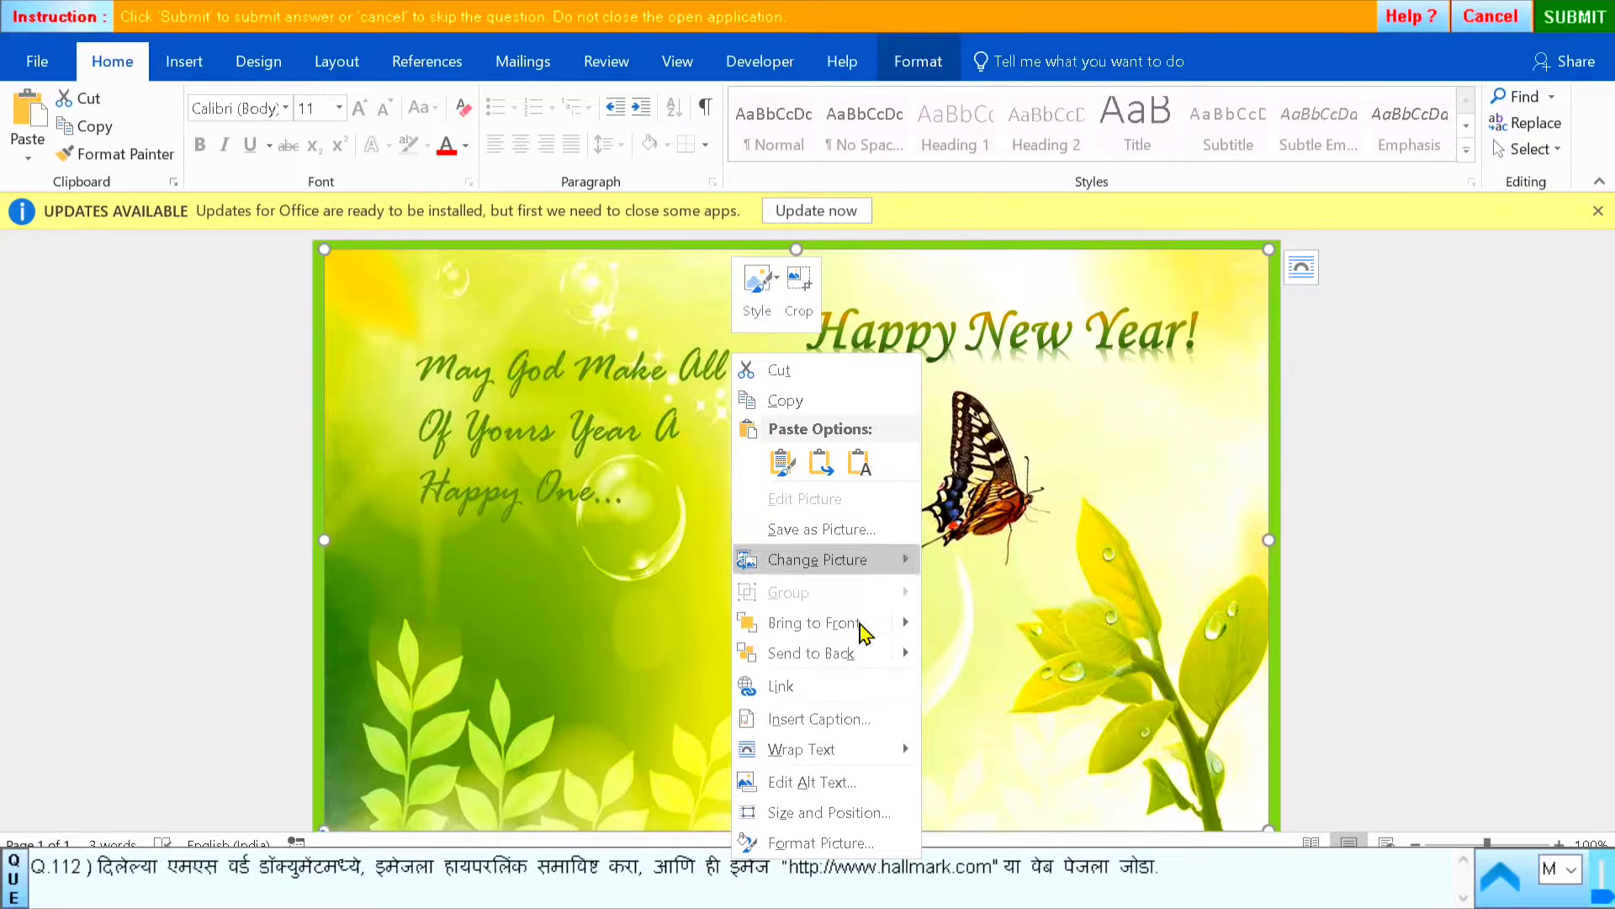
pyautogui.click(809, 695)
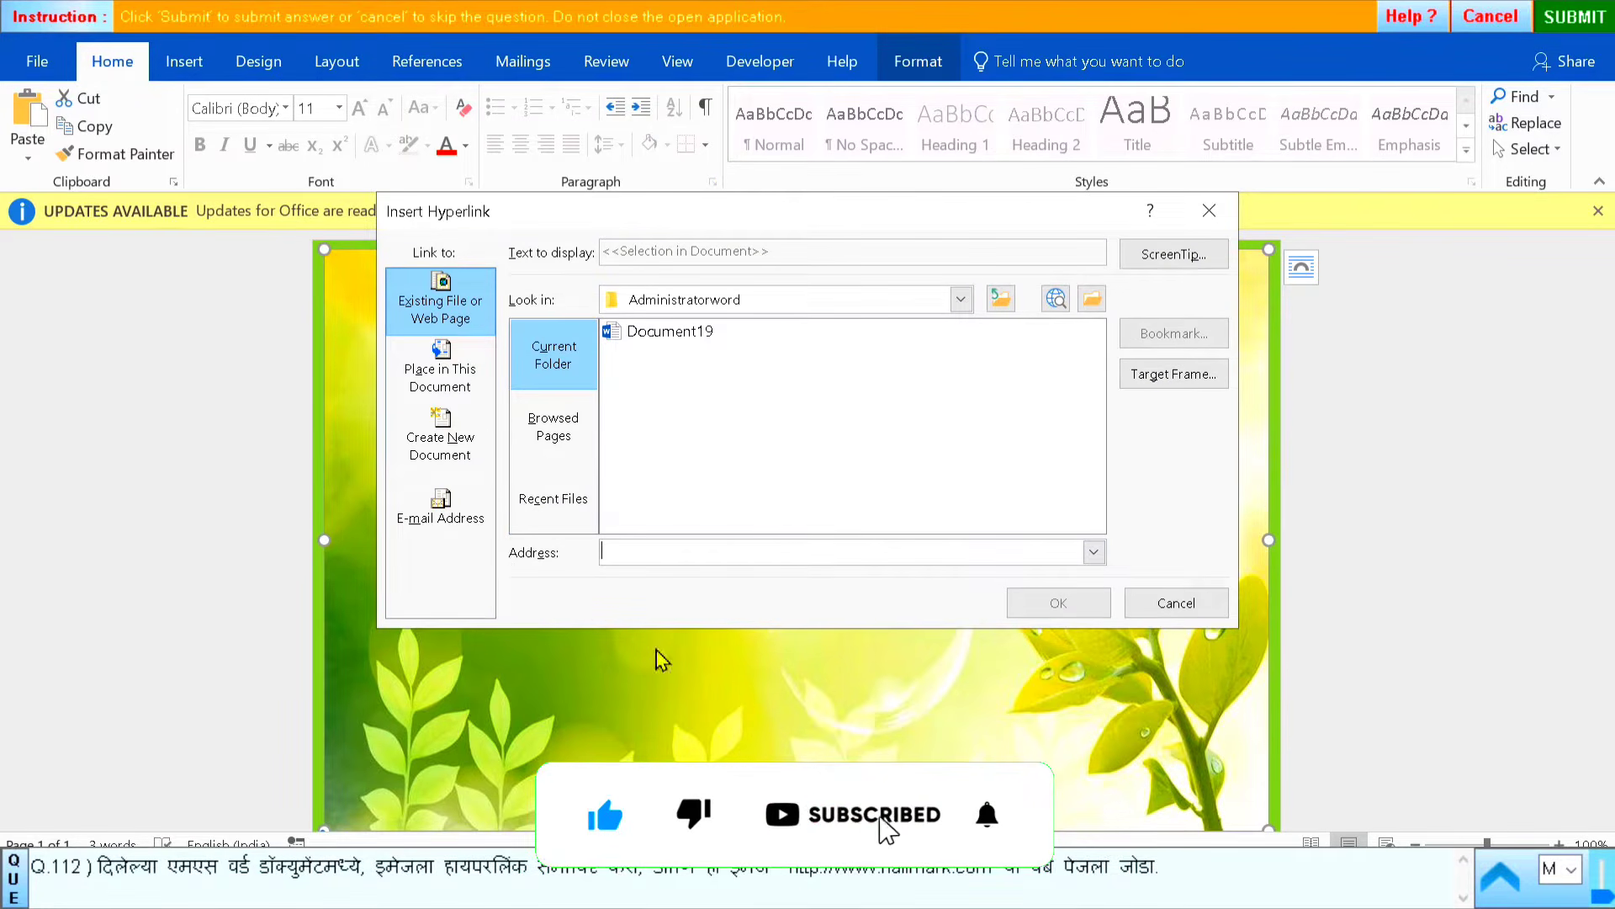
pyautogui.click(789, 875)
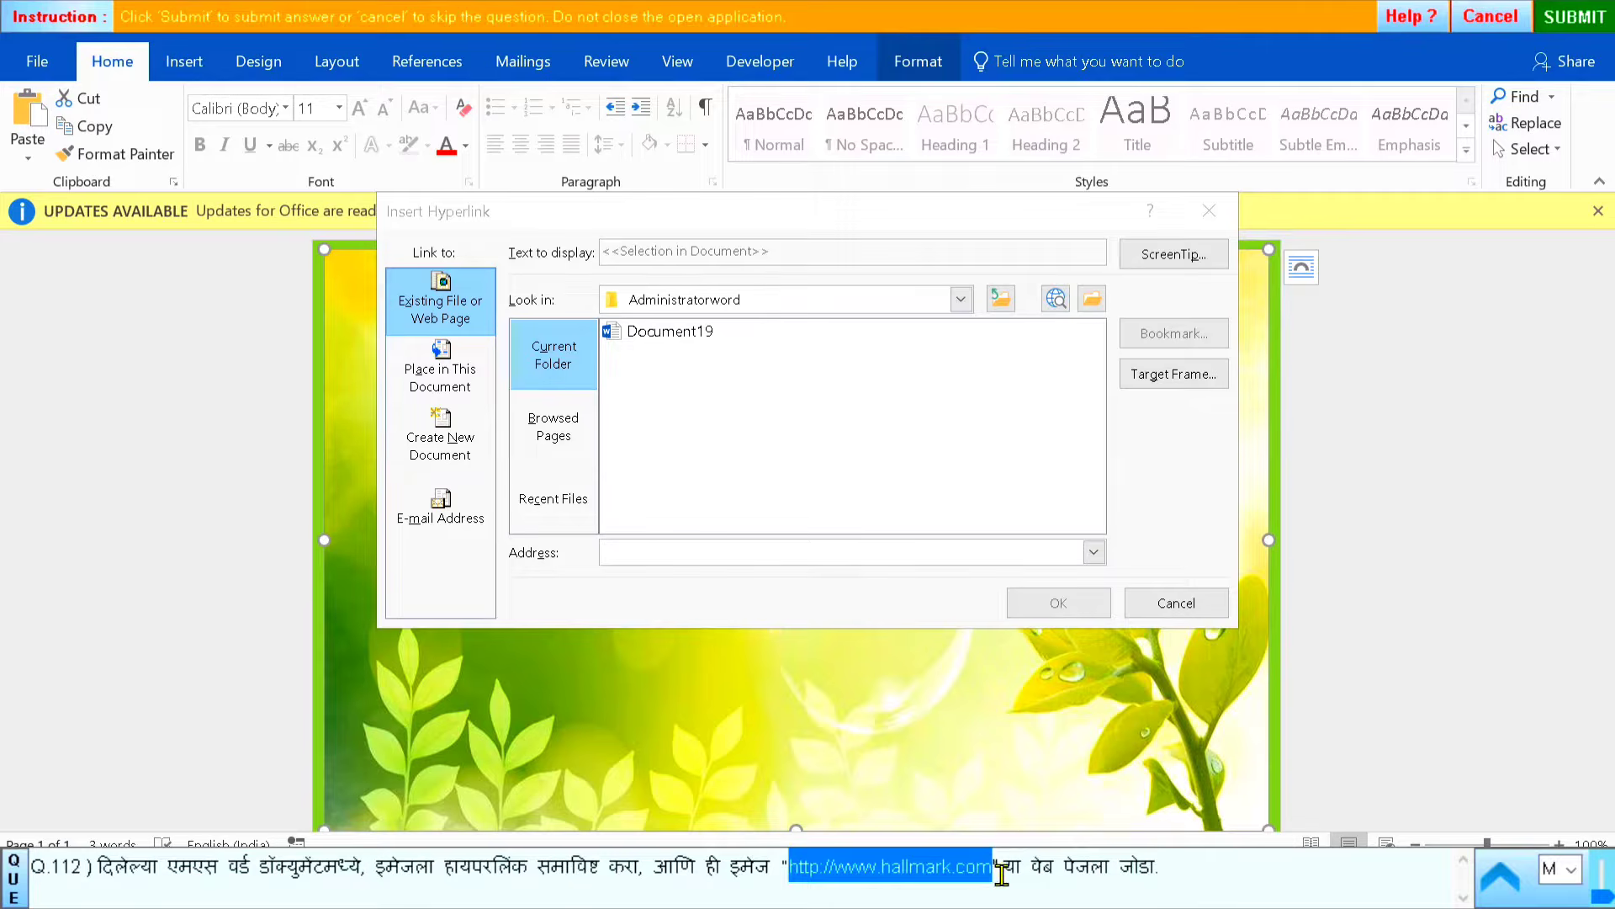
pyautogui.click(641, 551)
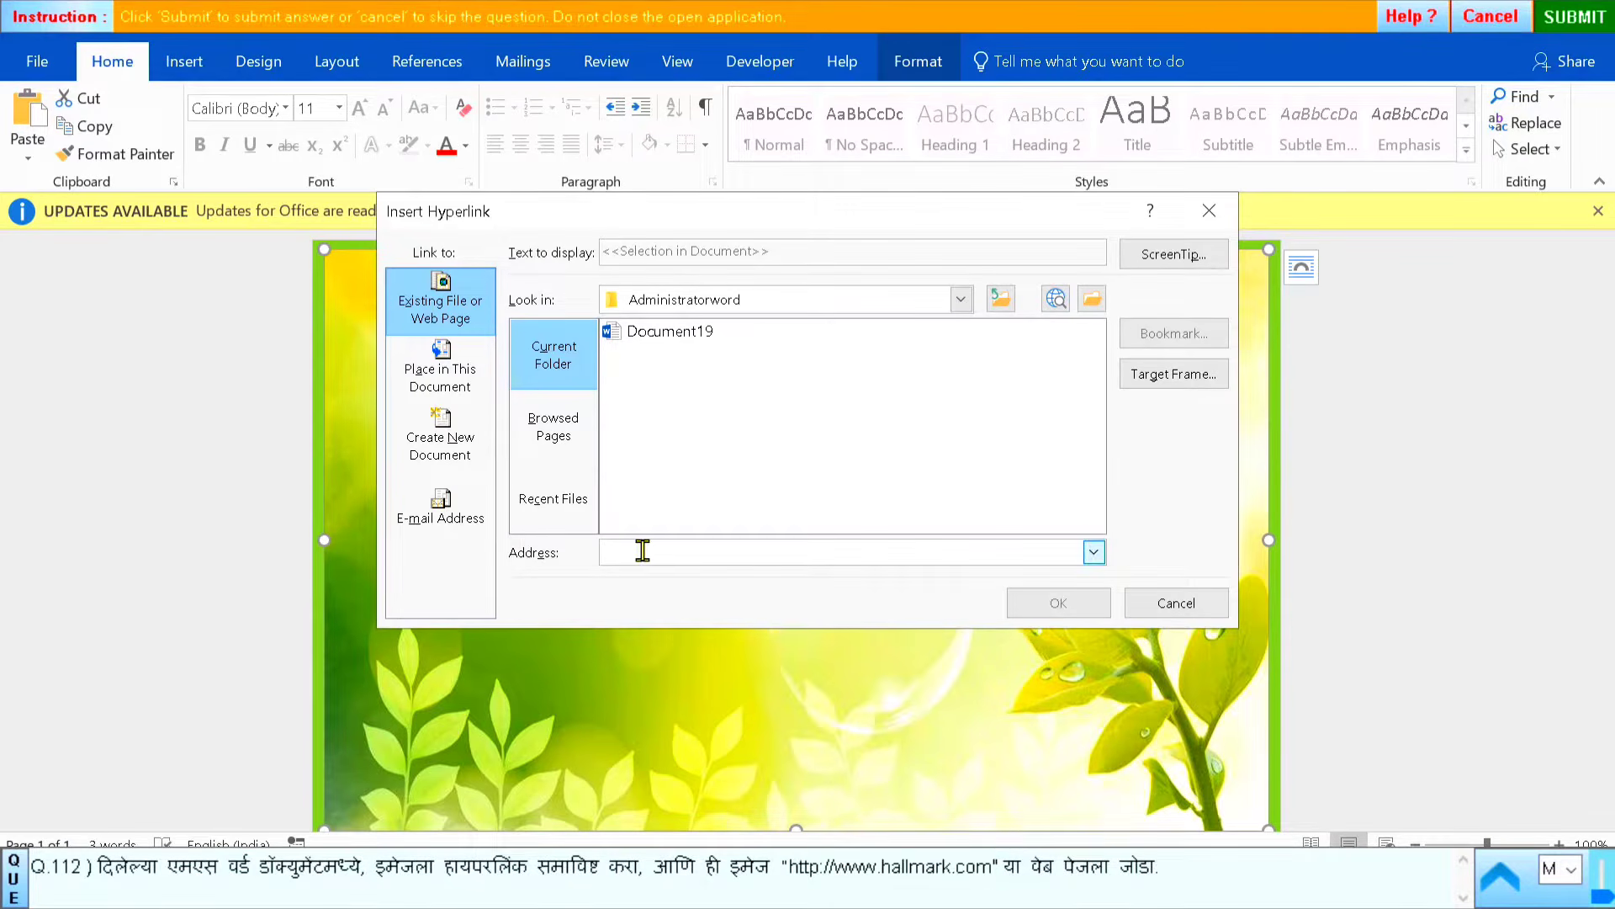
pyautogui.write('http://www.hallmark.com')
pyautogui.click(1058, 603)
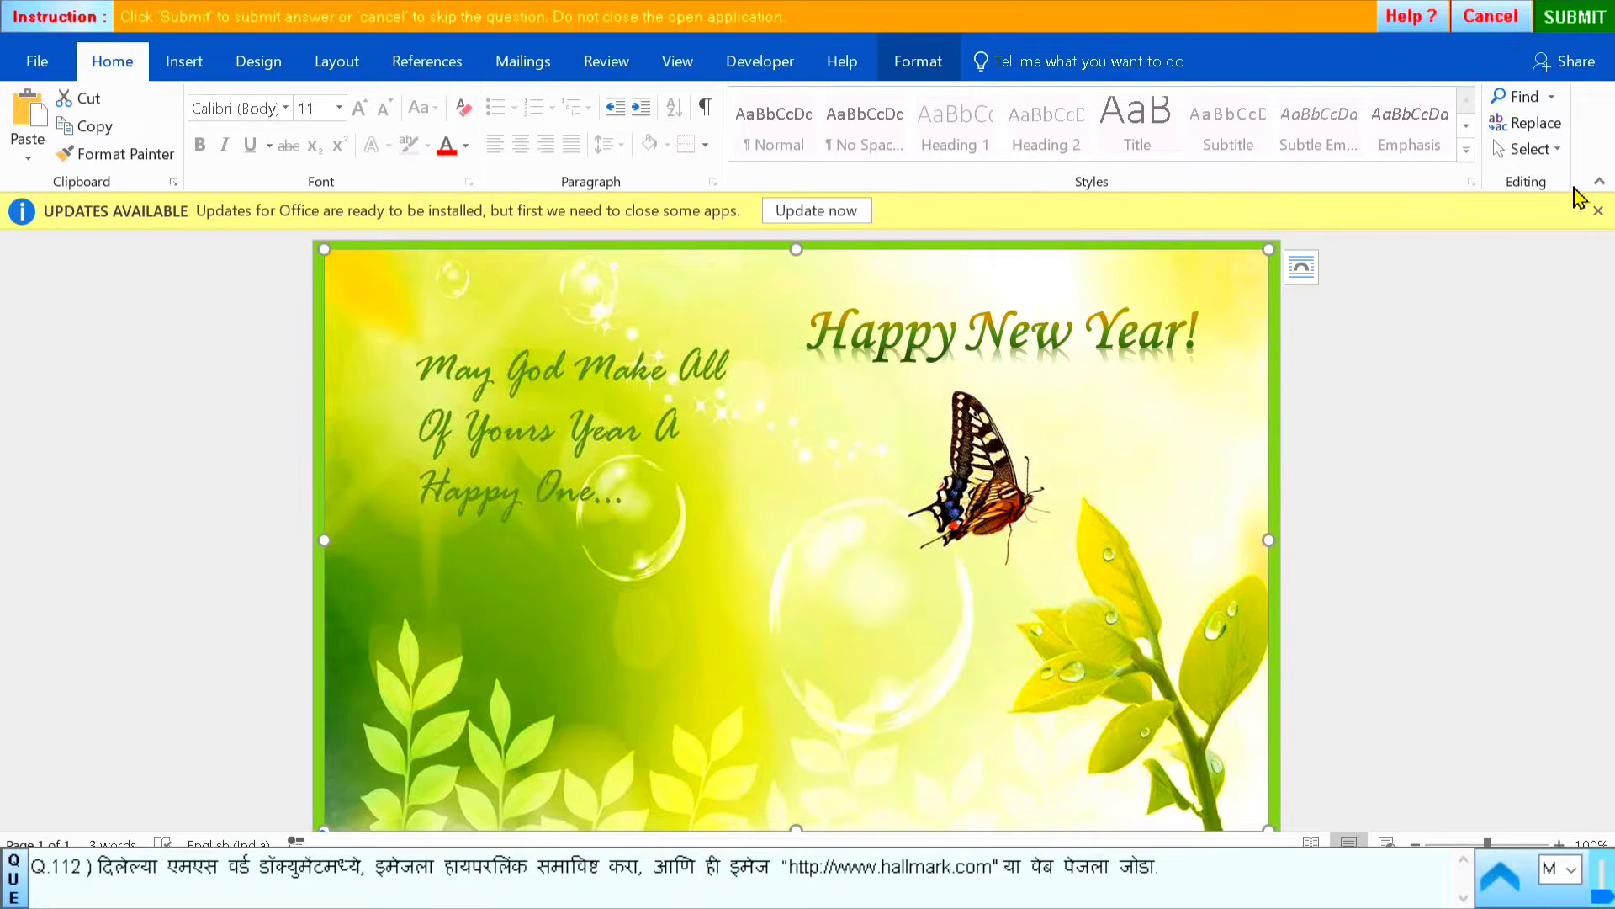
# Submit the answer to question 112 and start practical question 113
pyautogui.click(1574, 17)
pyautogui.click(800, 495)
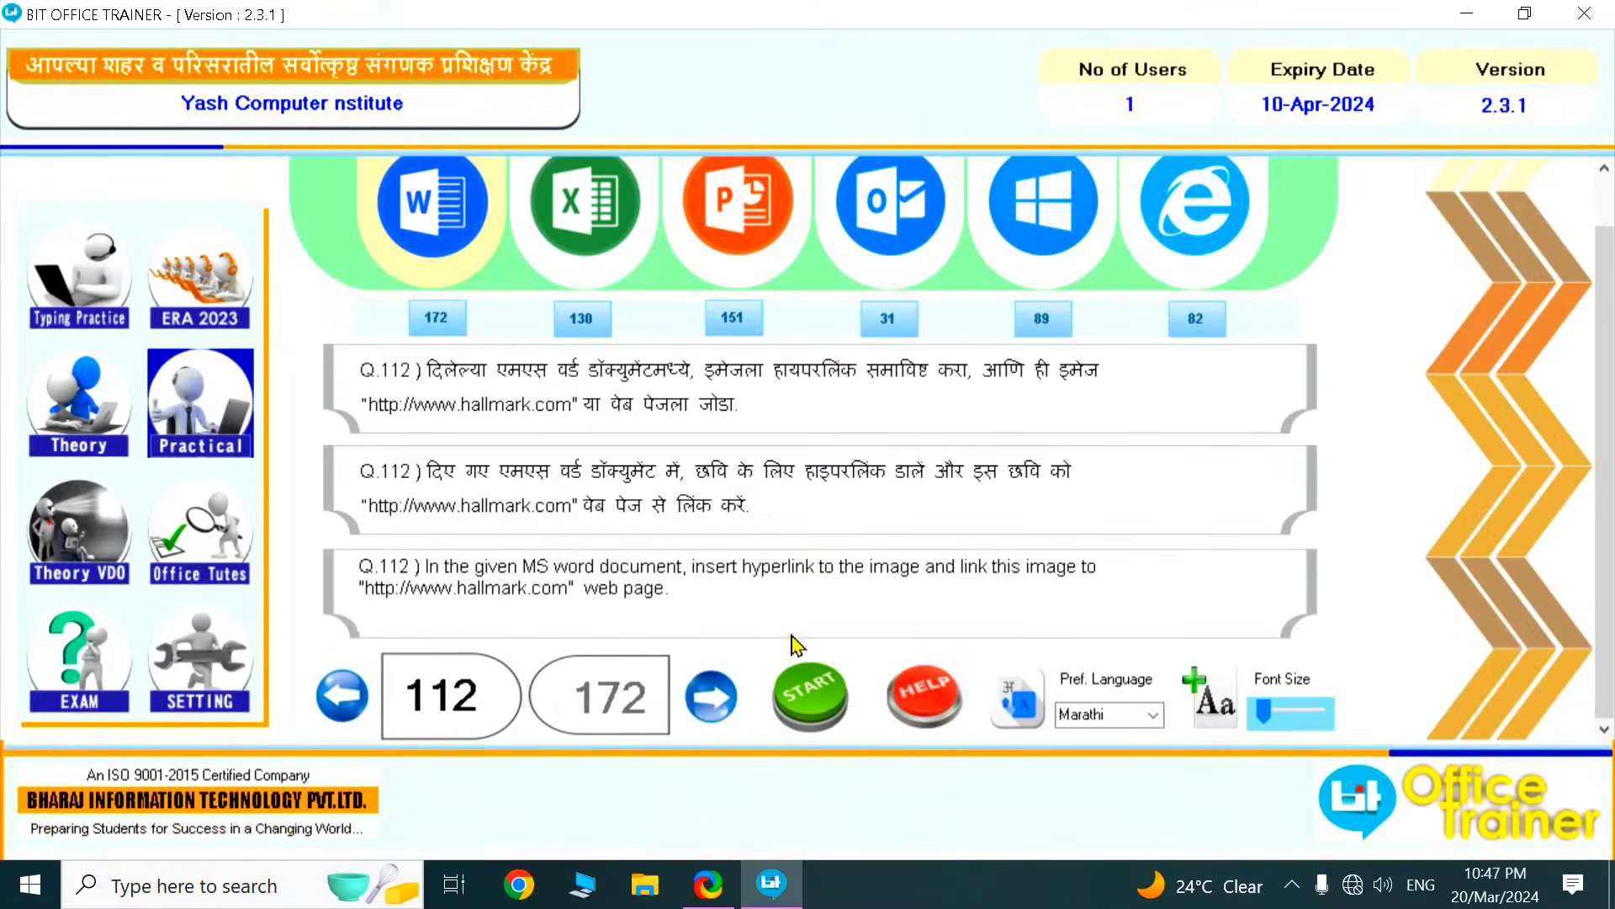
pyautogui.click(787, 693)
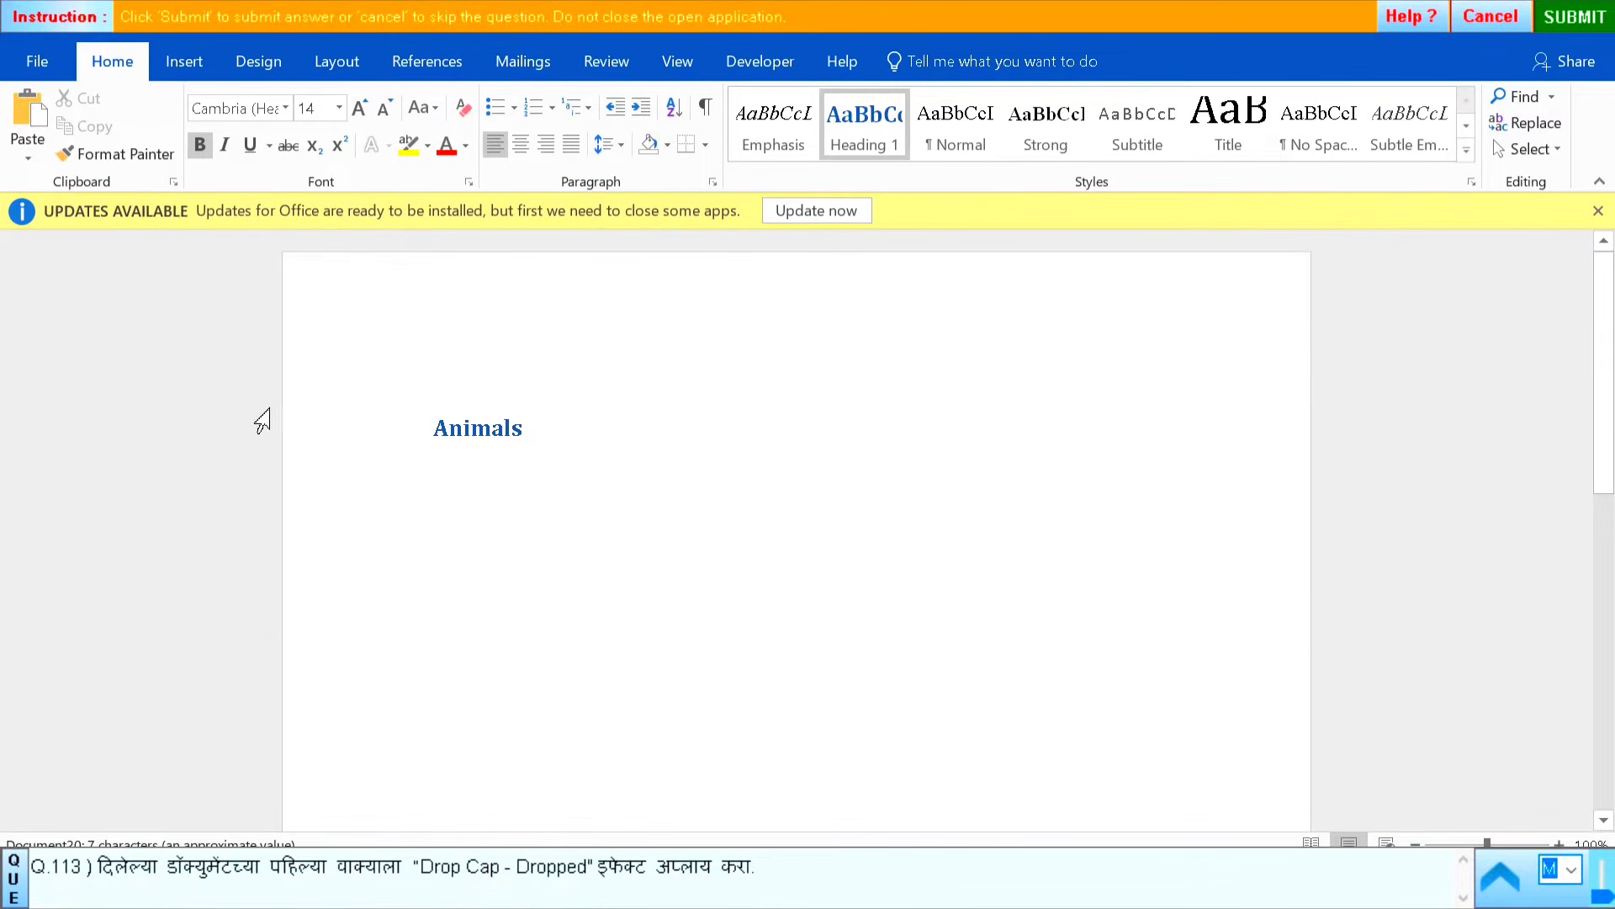
# Apply the Dropped drop cap effect to the "Animals" heading
pyautogui.click(358, 445)
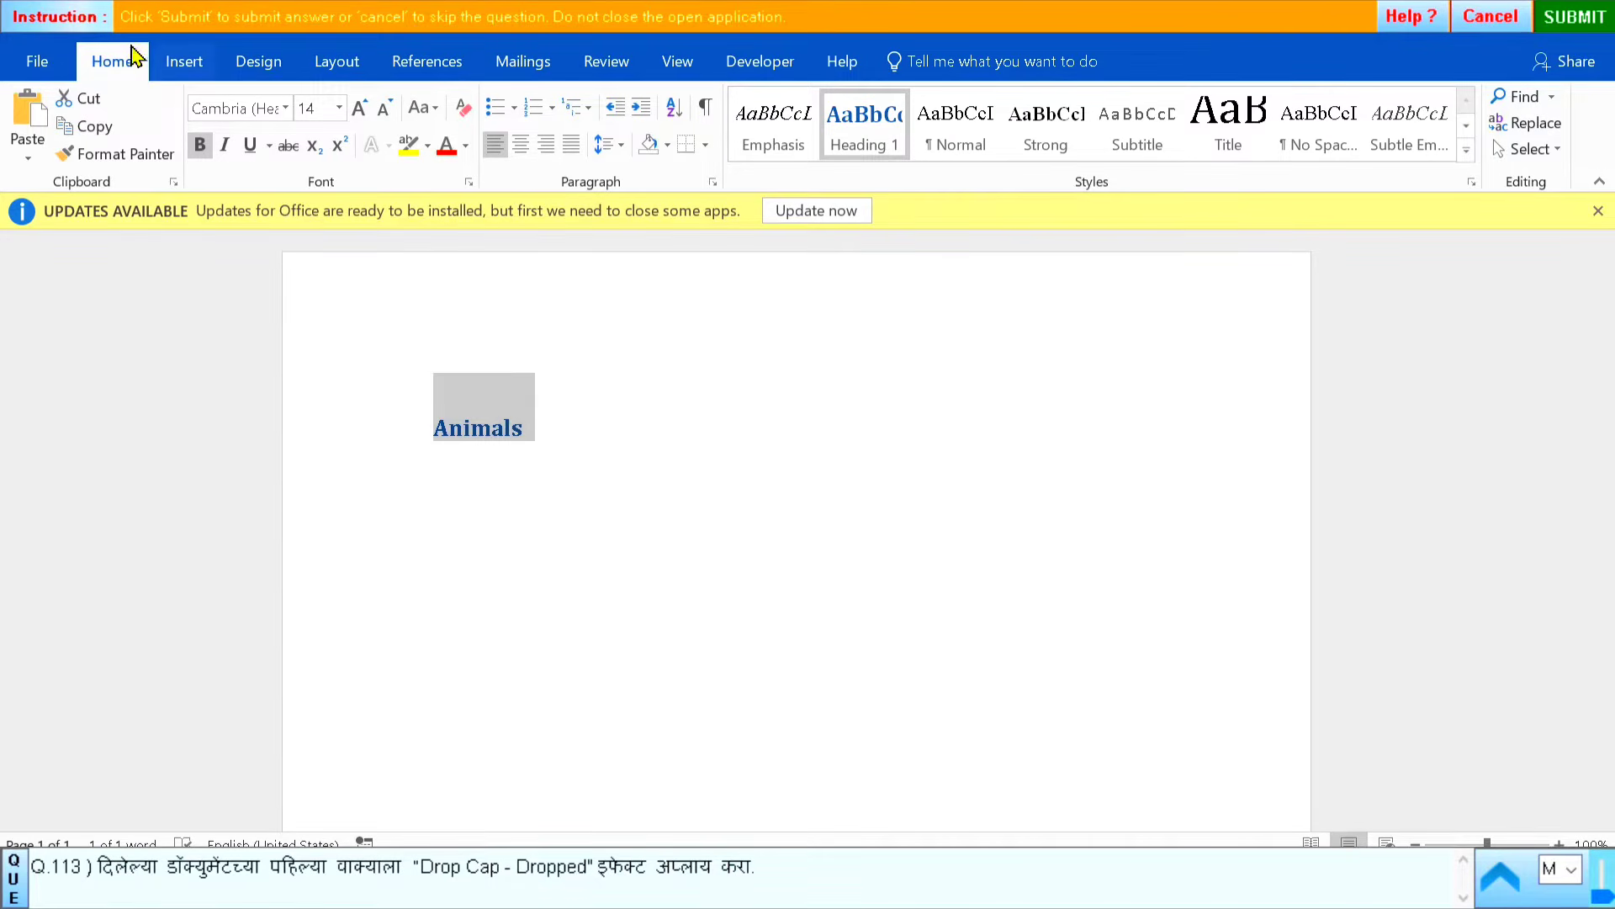
pyautogui.click(183, 62)
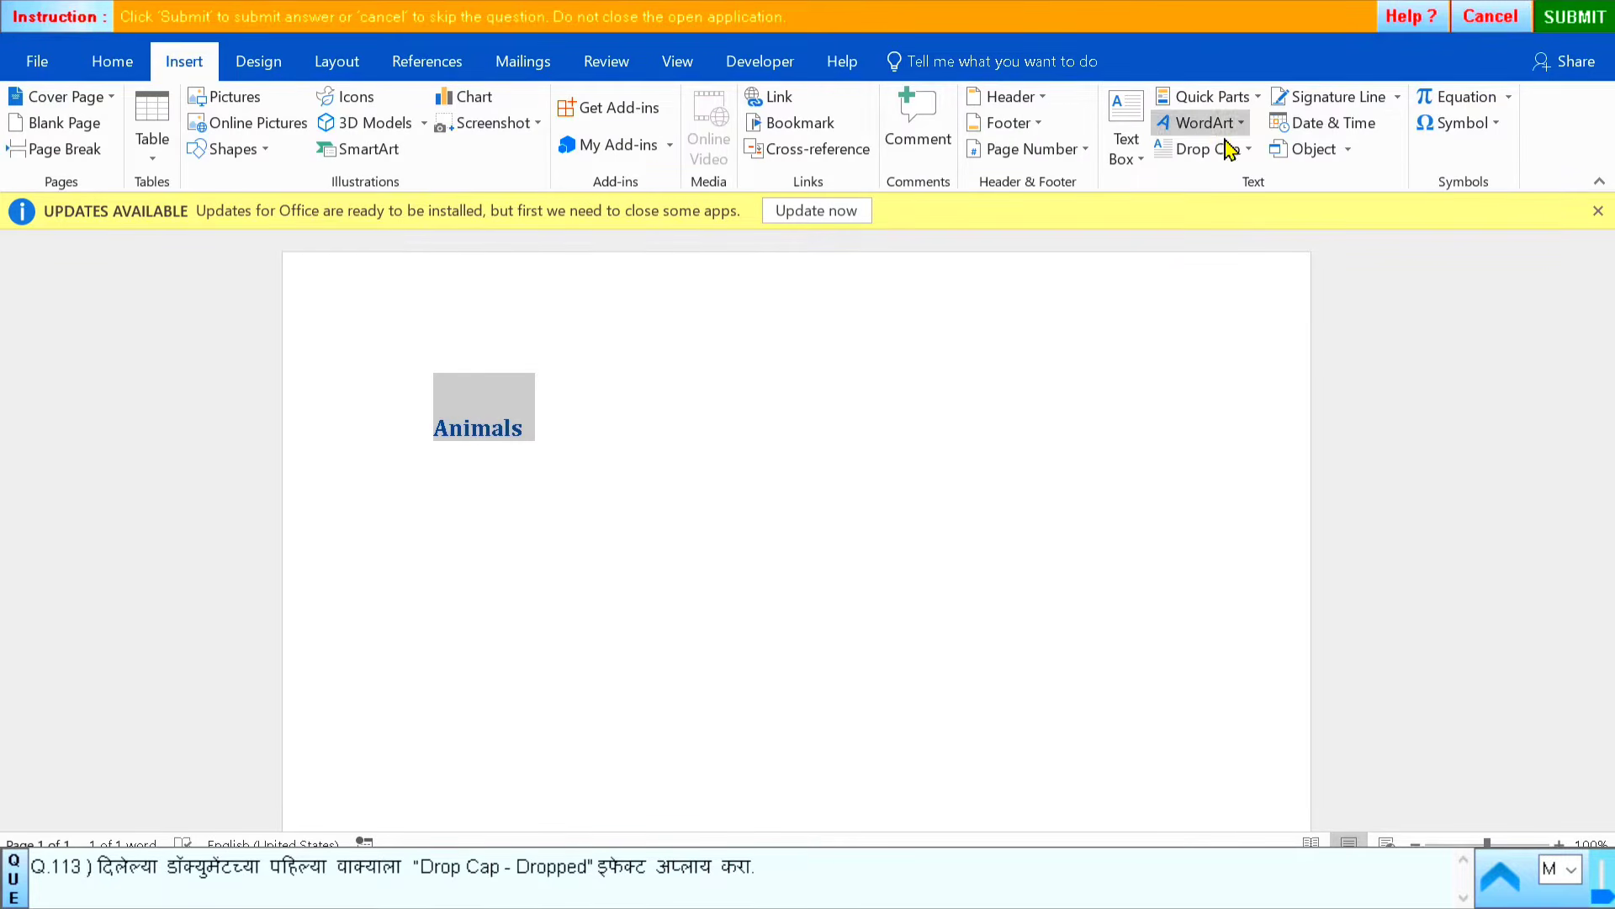
pyautogui.click(1249, 158)
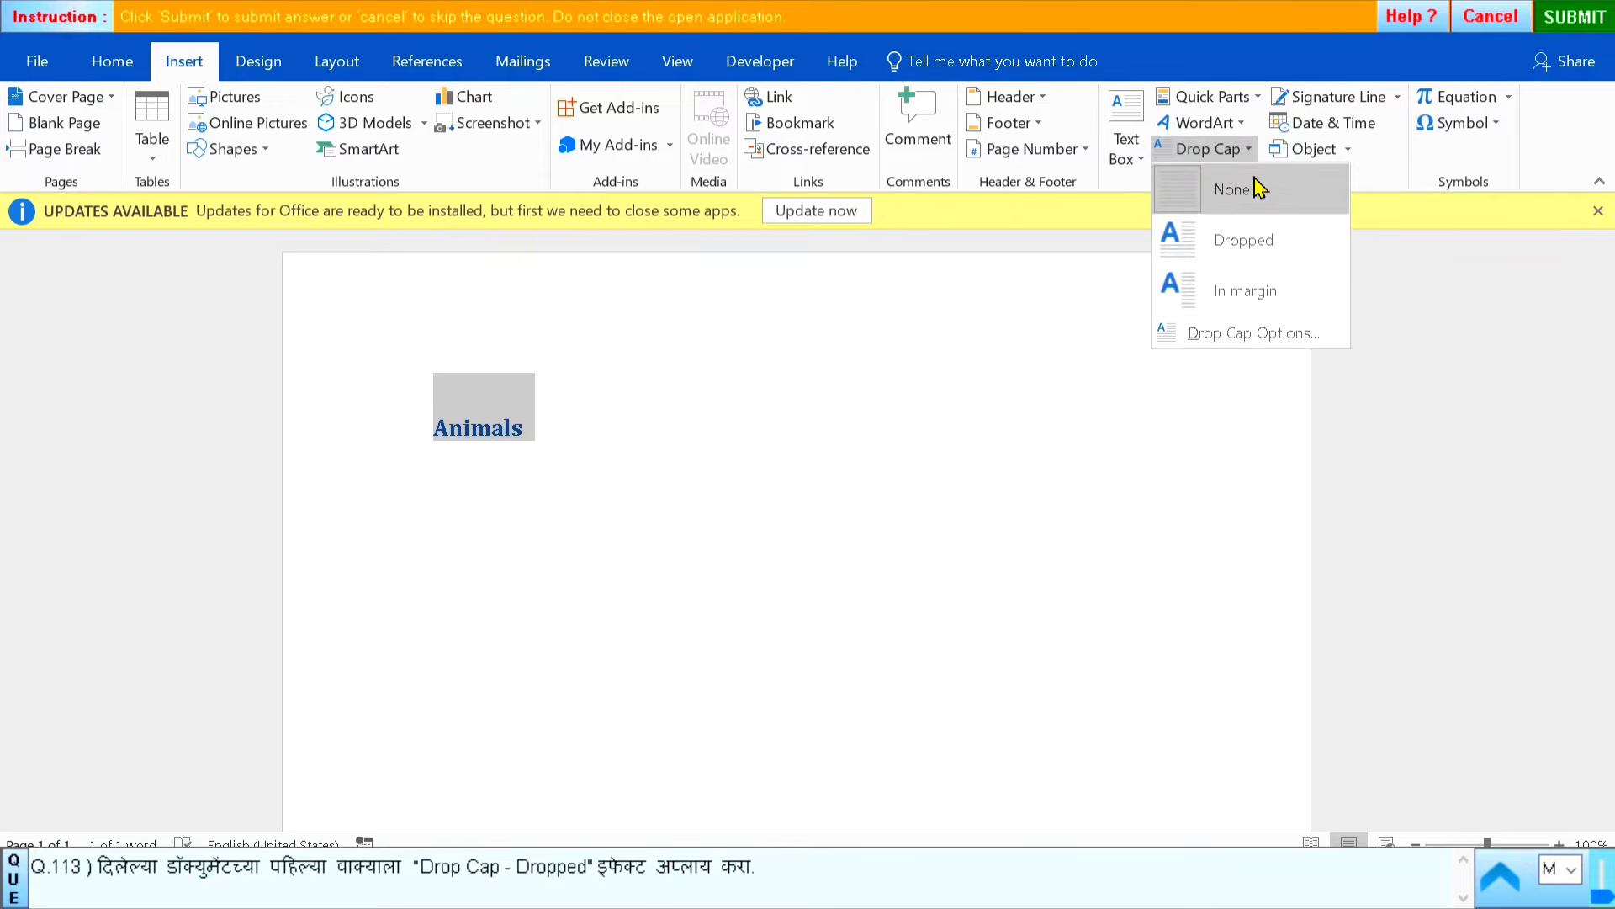
pyautogui.click(1245, 257)
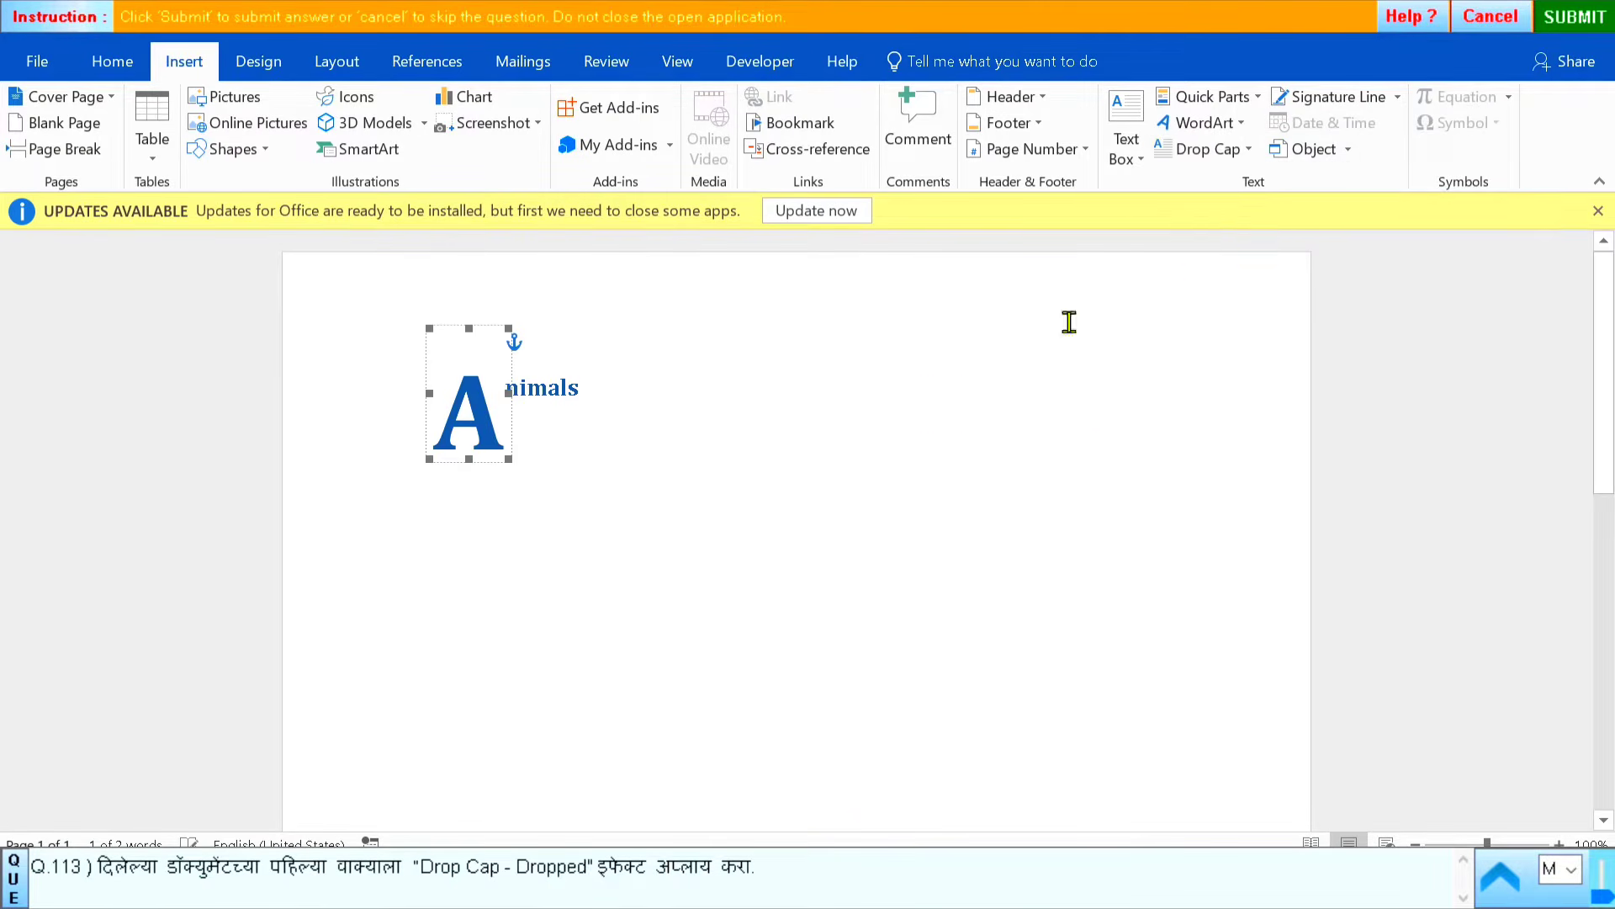
pyautogui.click(1497, 422)
# Submit the answer to question 113 and start practical question 114
pyautogui.click(1579, 22)
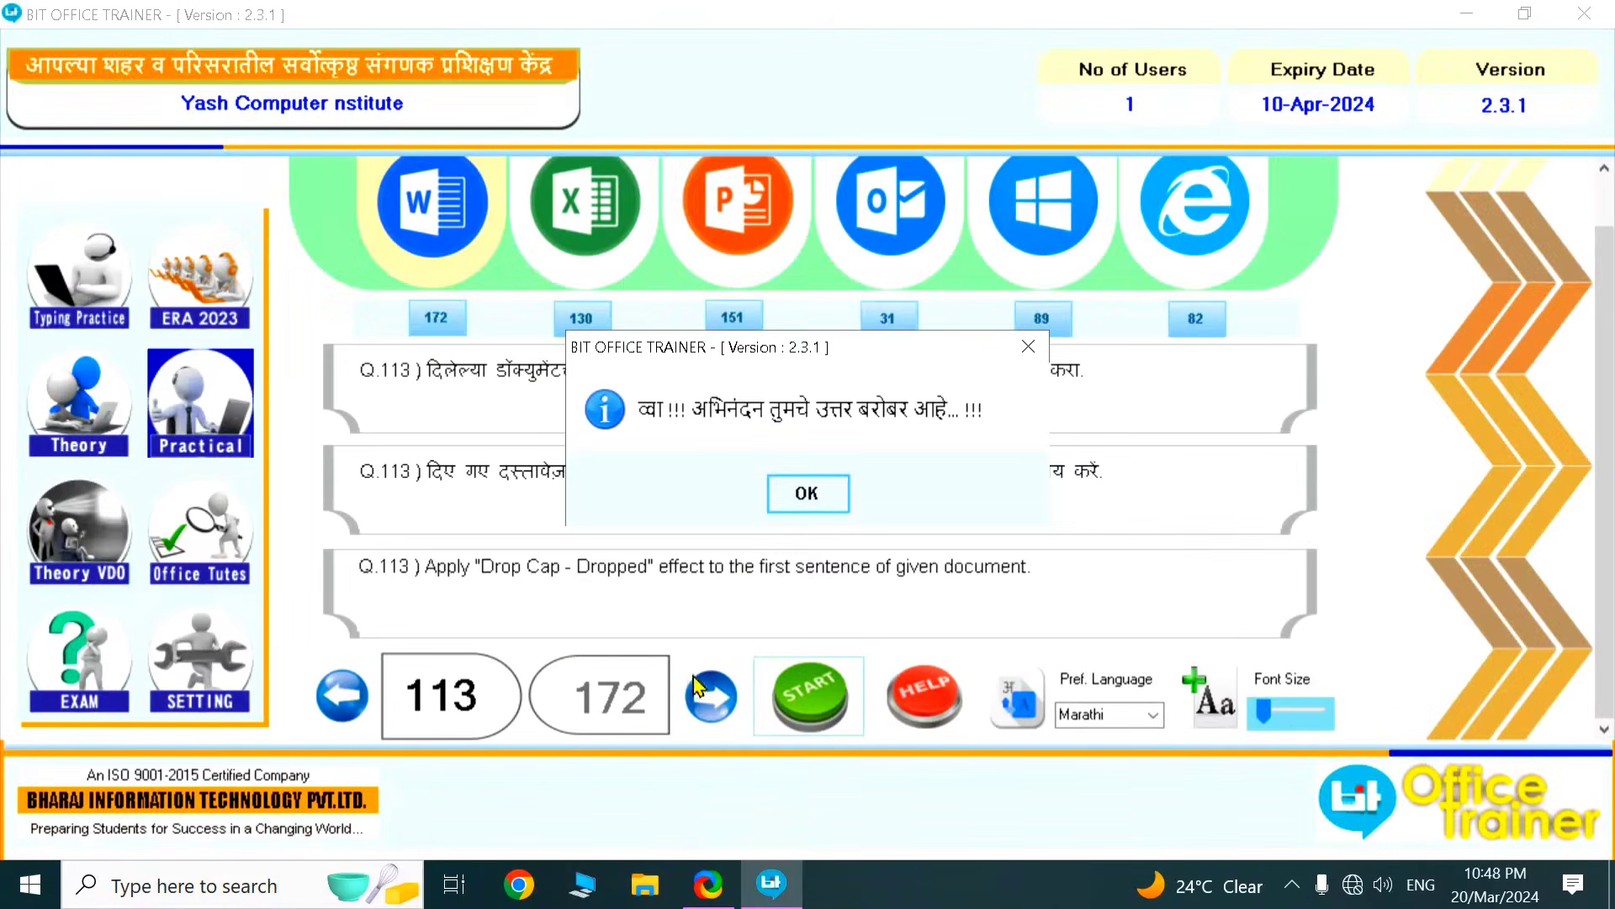
pyautogui.click(803, 493)
pyautogui.click(715, 714)
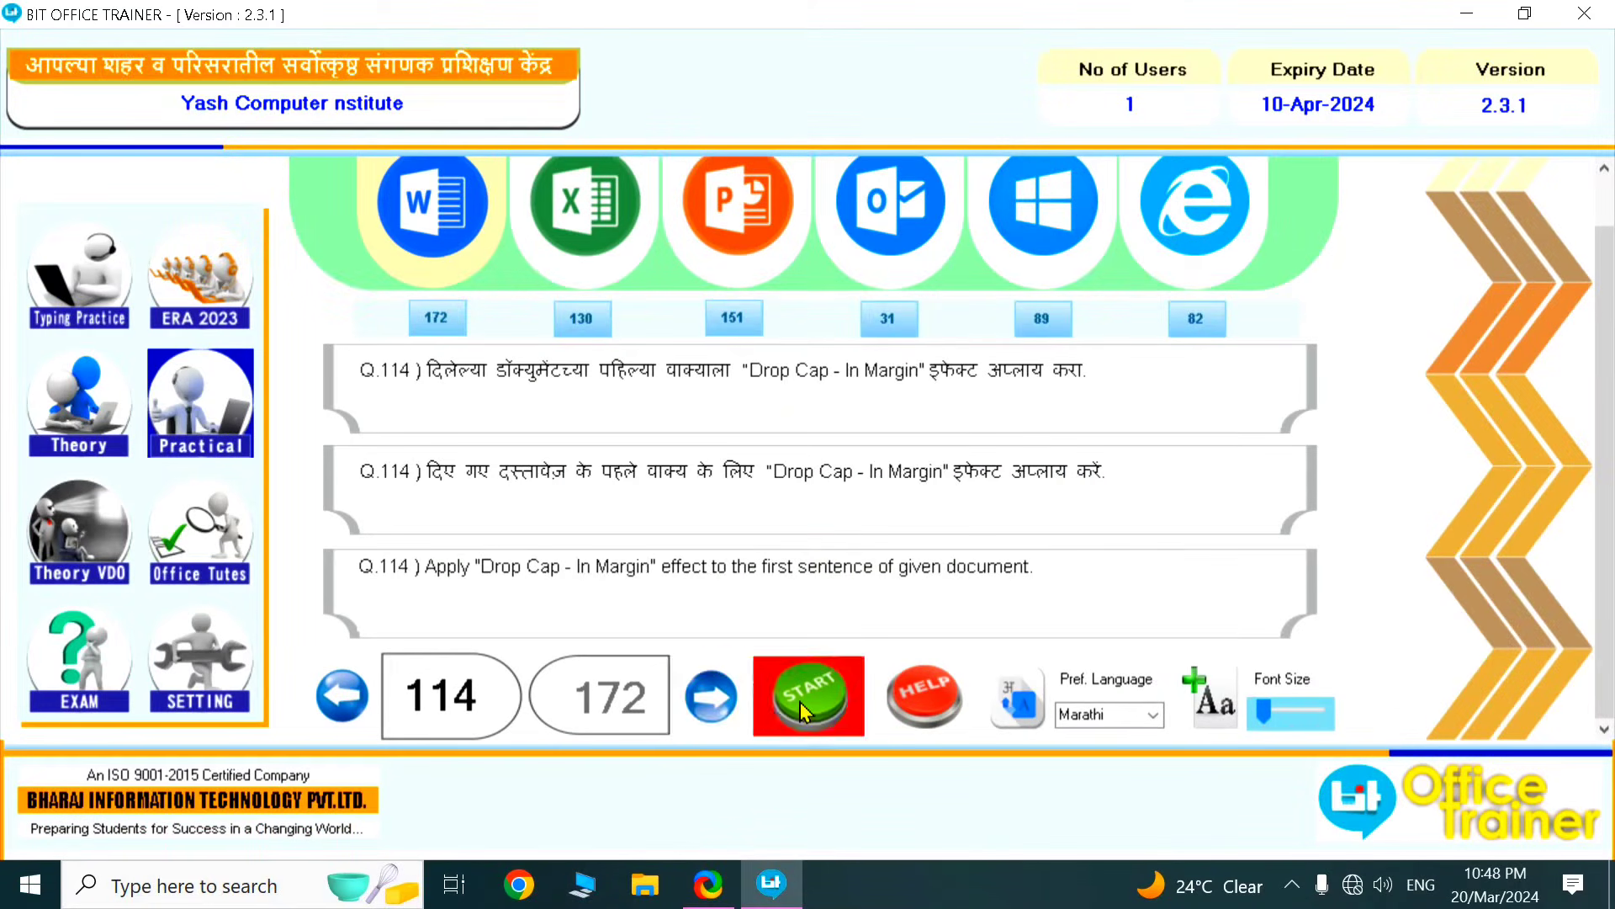
pyautogui.click(802, 701)
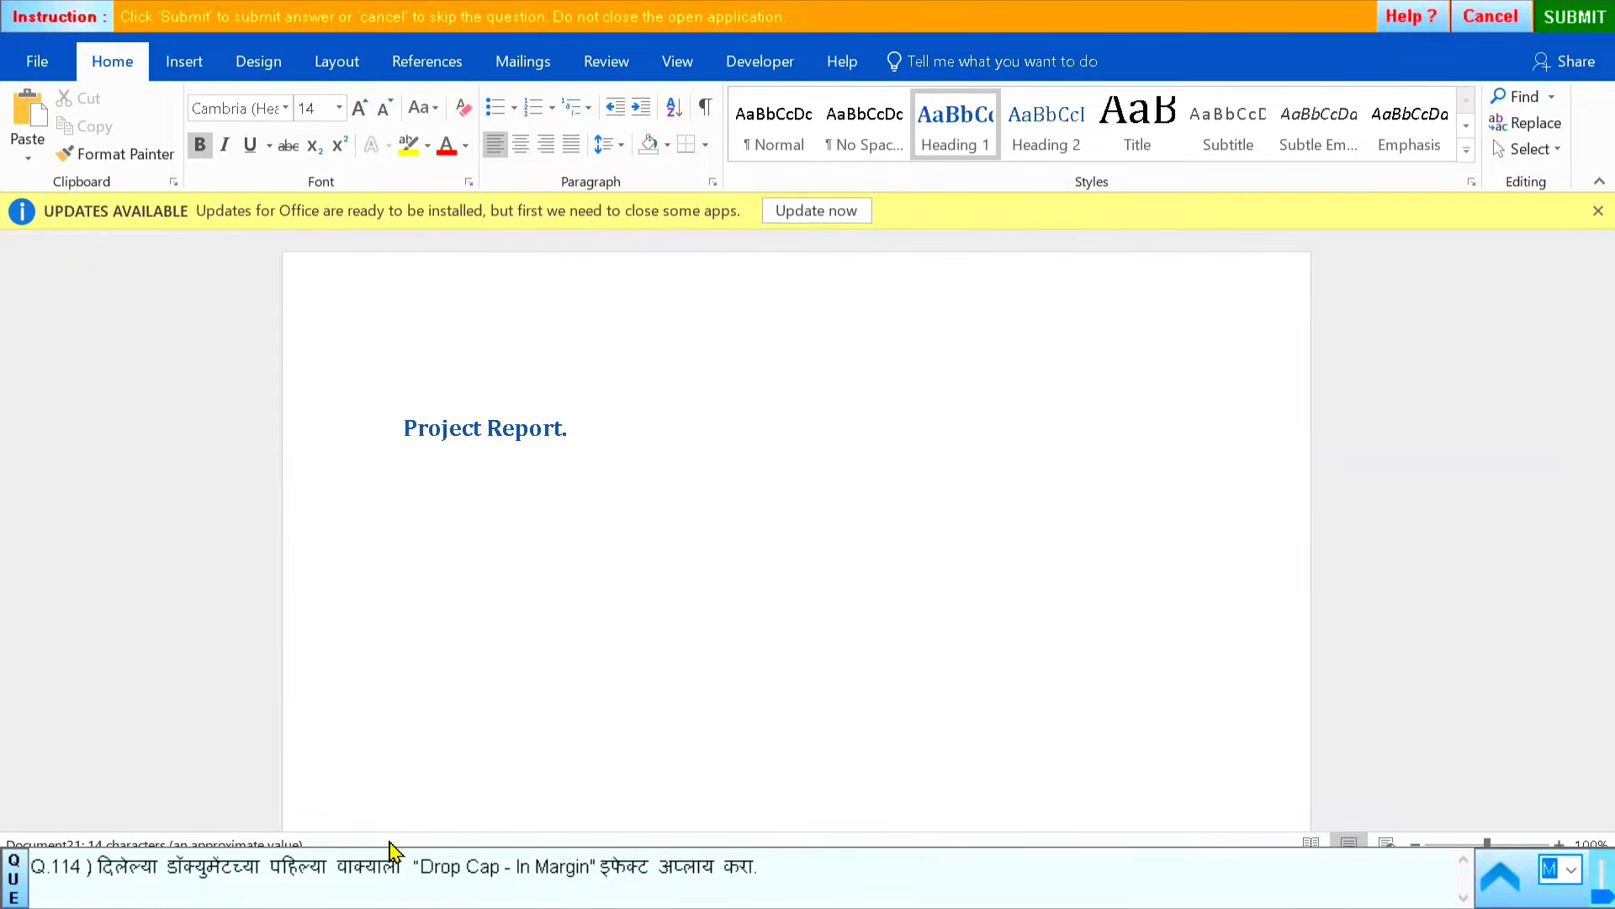
# Apply the In margin drop cap effect to the "Project Report." heading
pyautogui.click(315, 428)
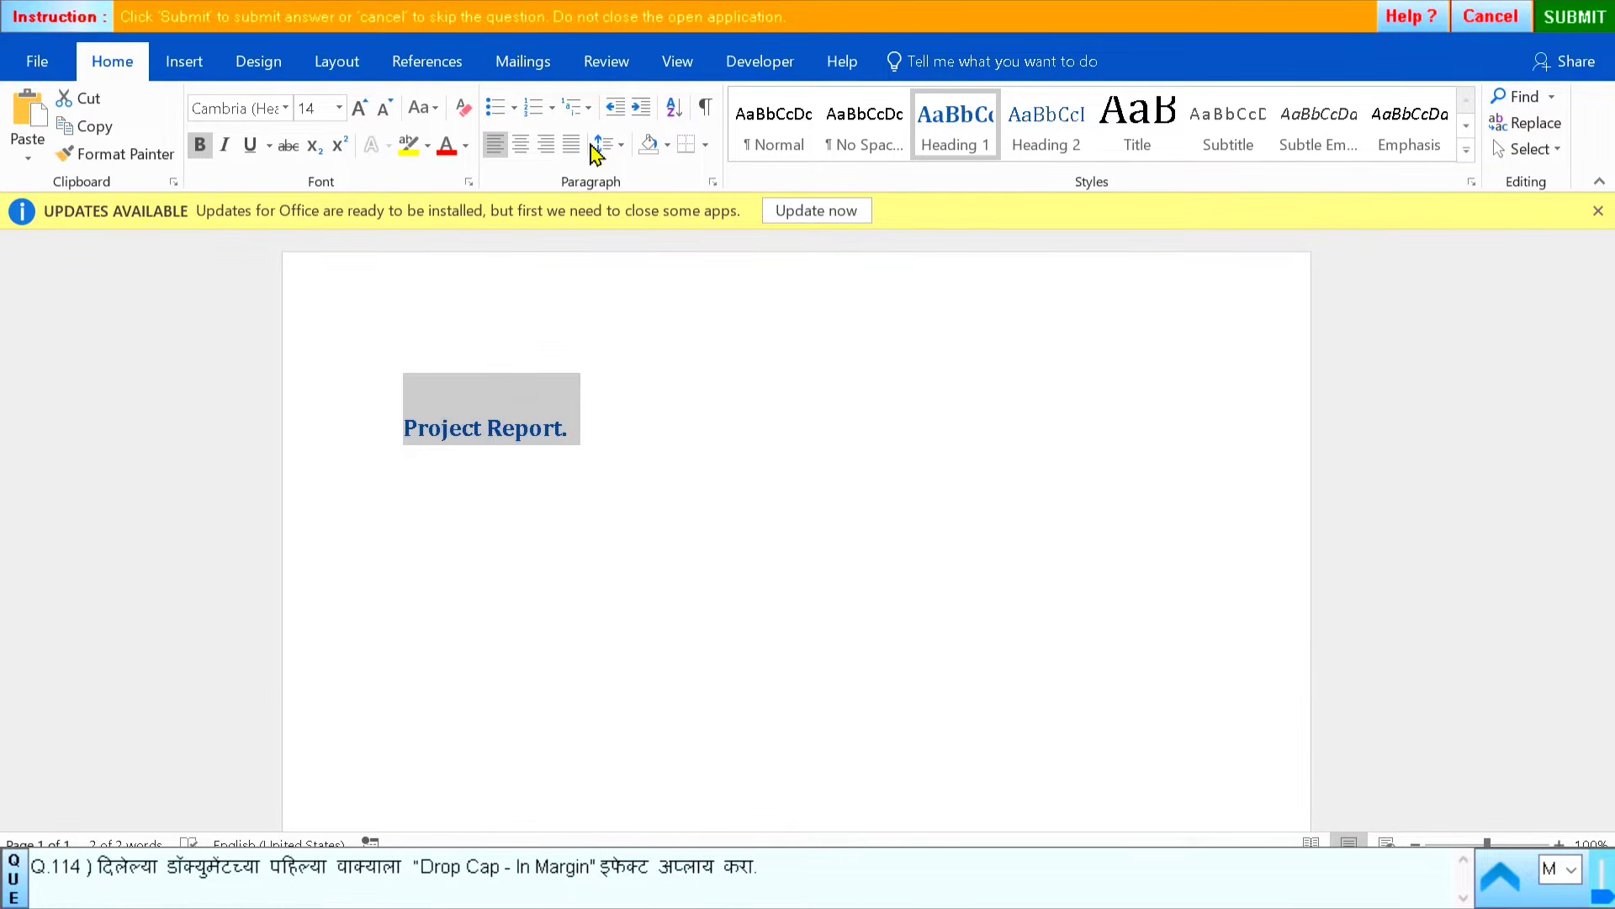
pyautogui.click(184, 66)
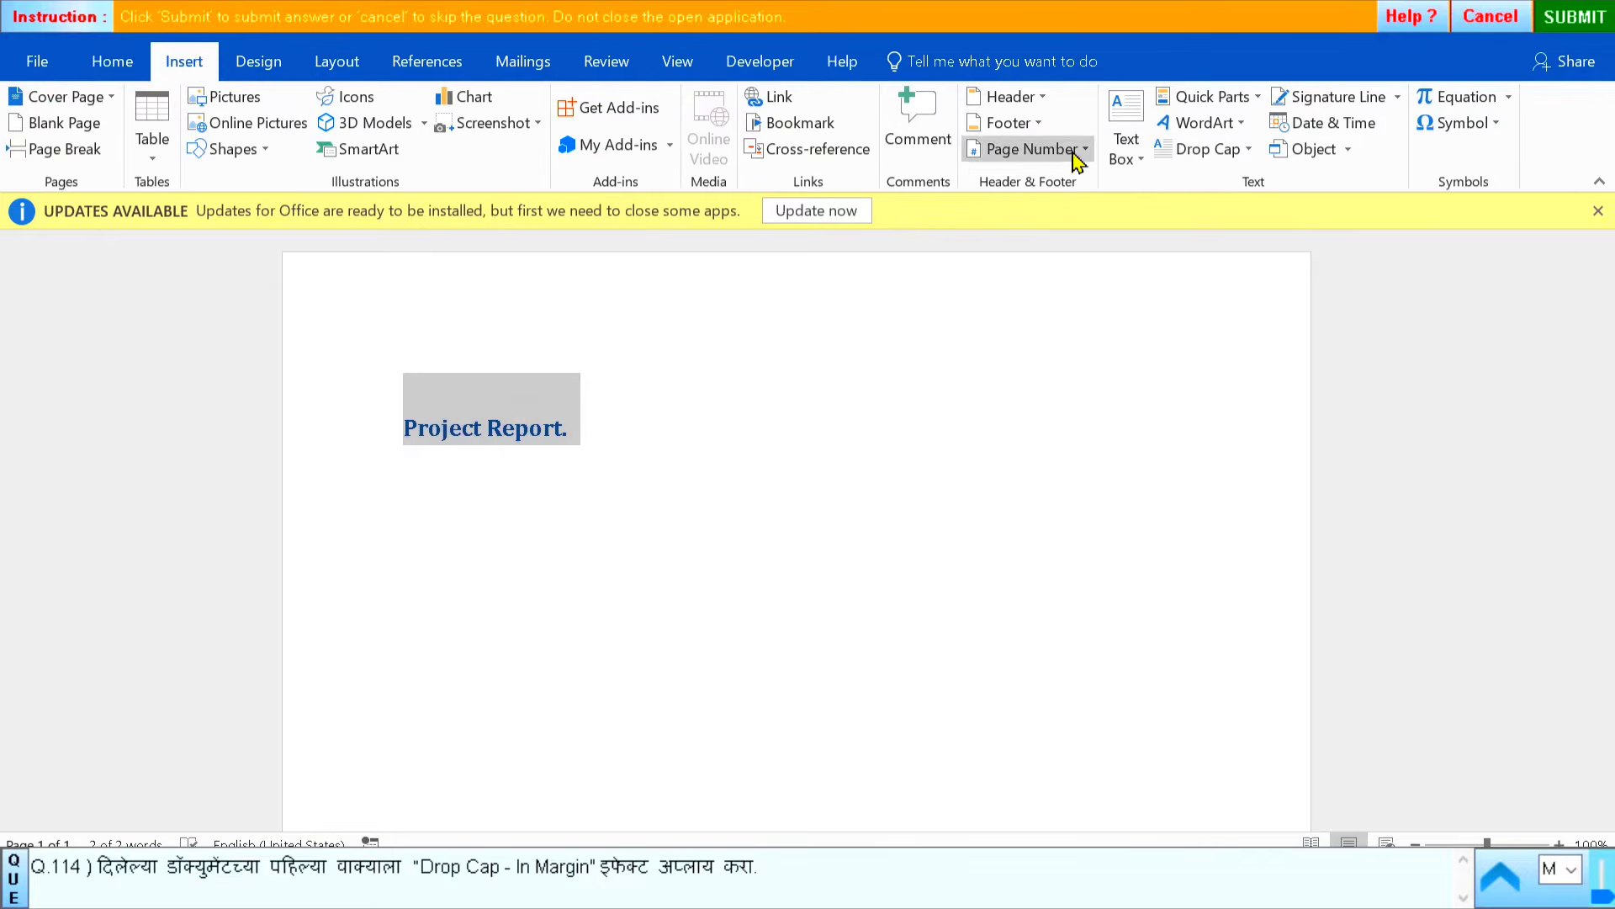
pyautogui.click(1226, 155)
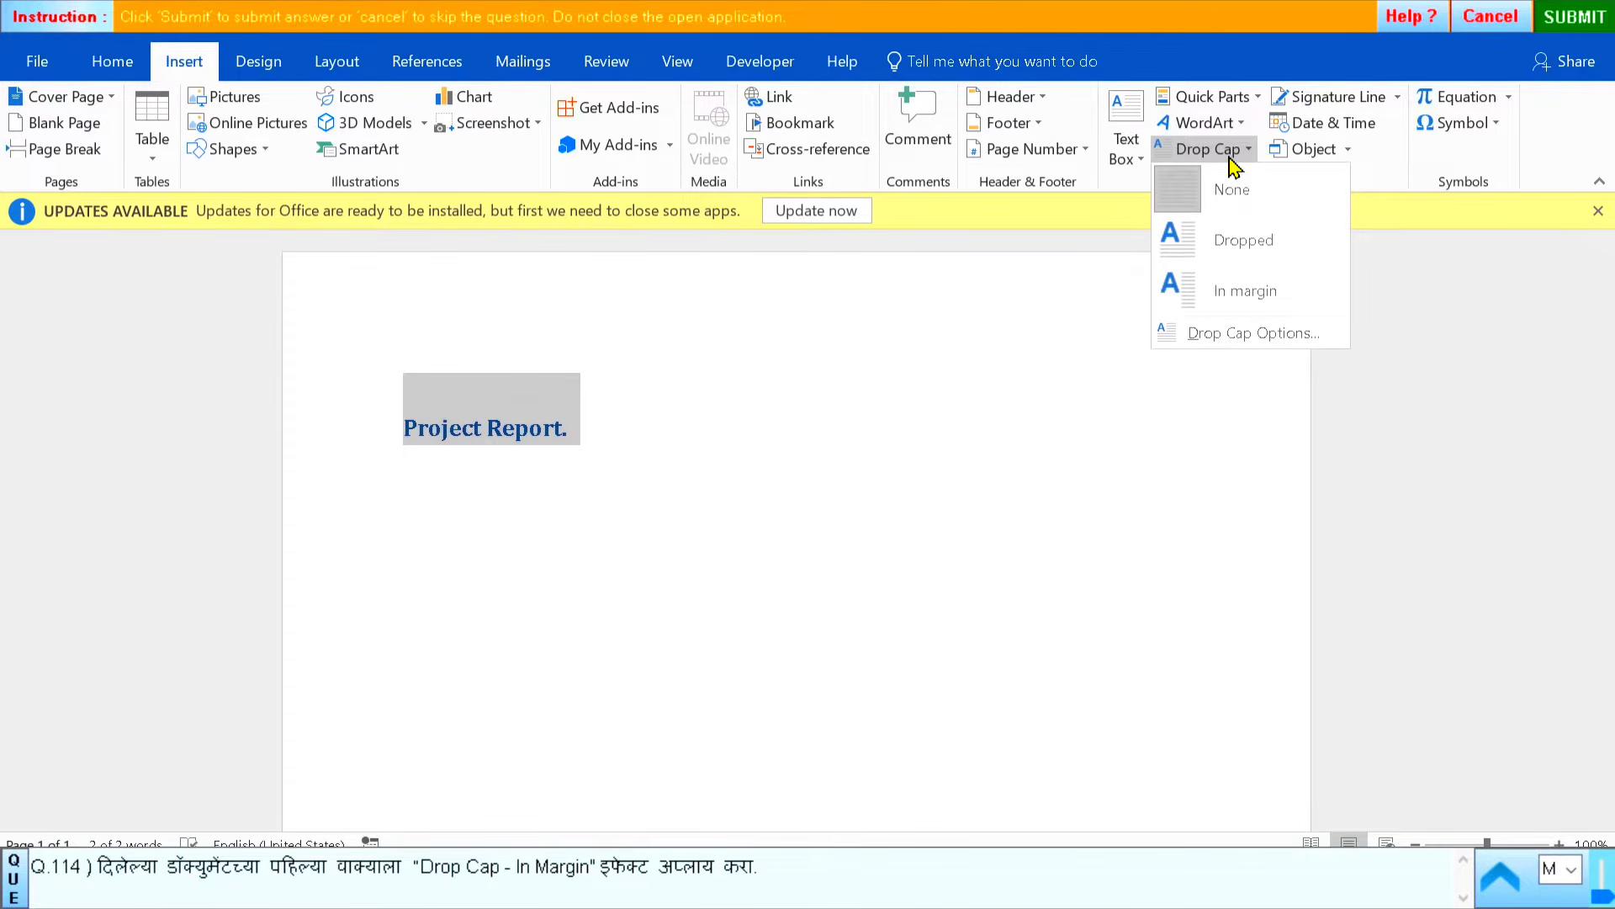
pyautogui.click(1244, 308)
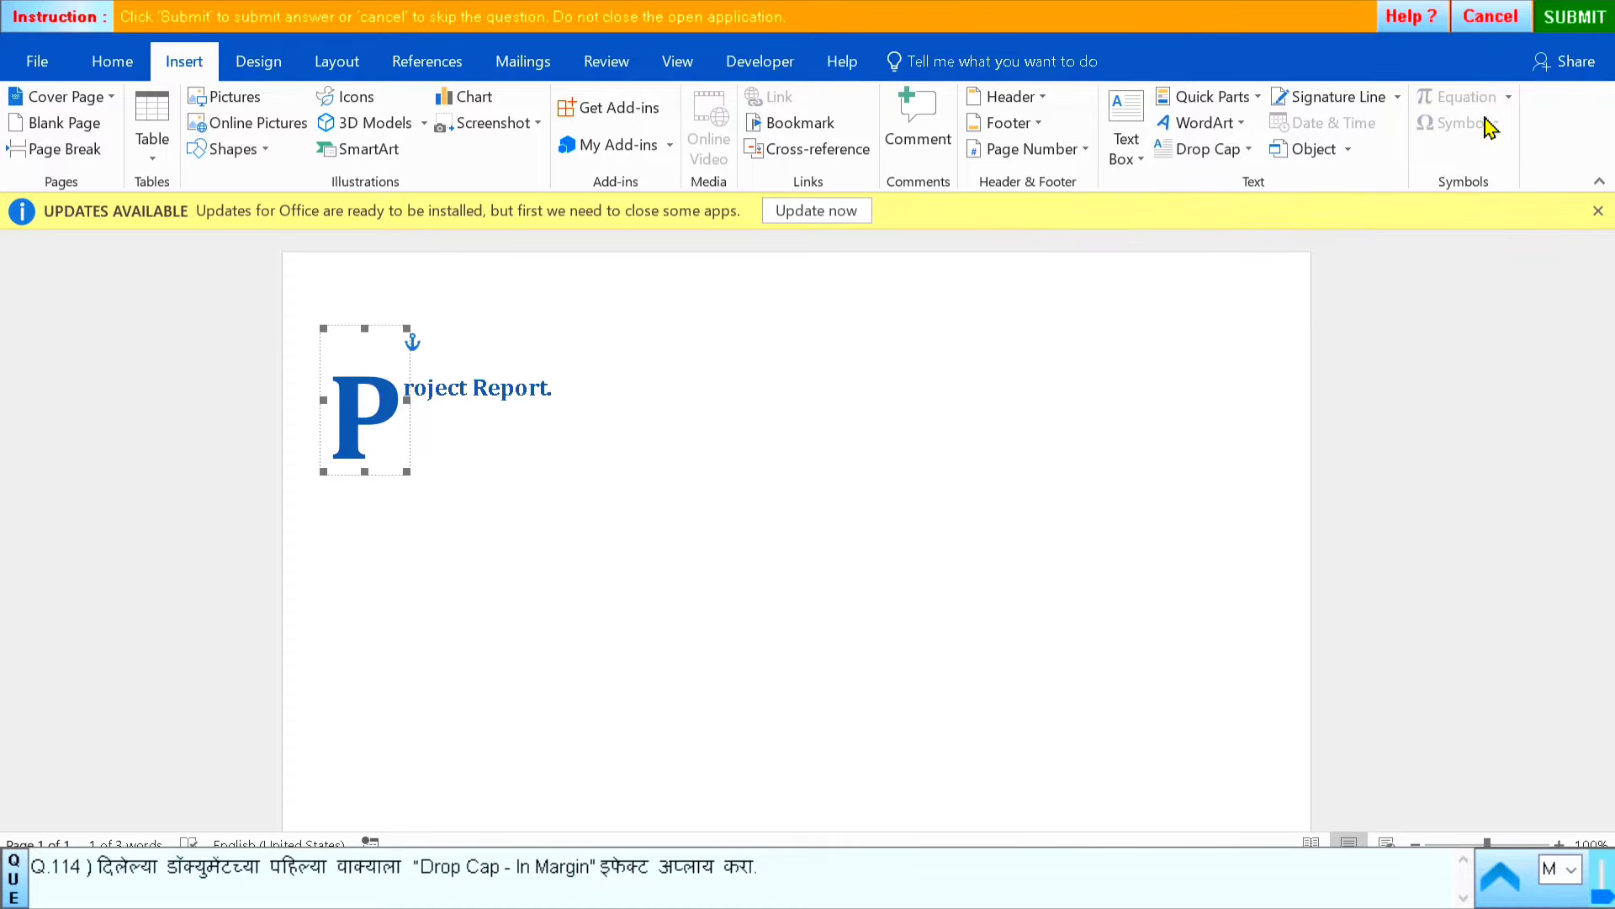
# Submit the answer to question 114 and start practical question 115
pyautogui.click(1611, 17)
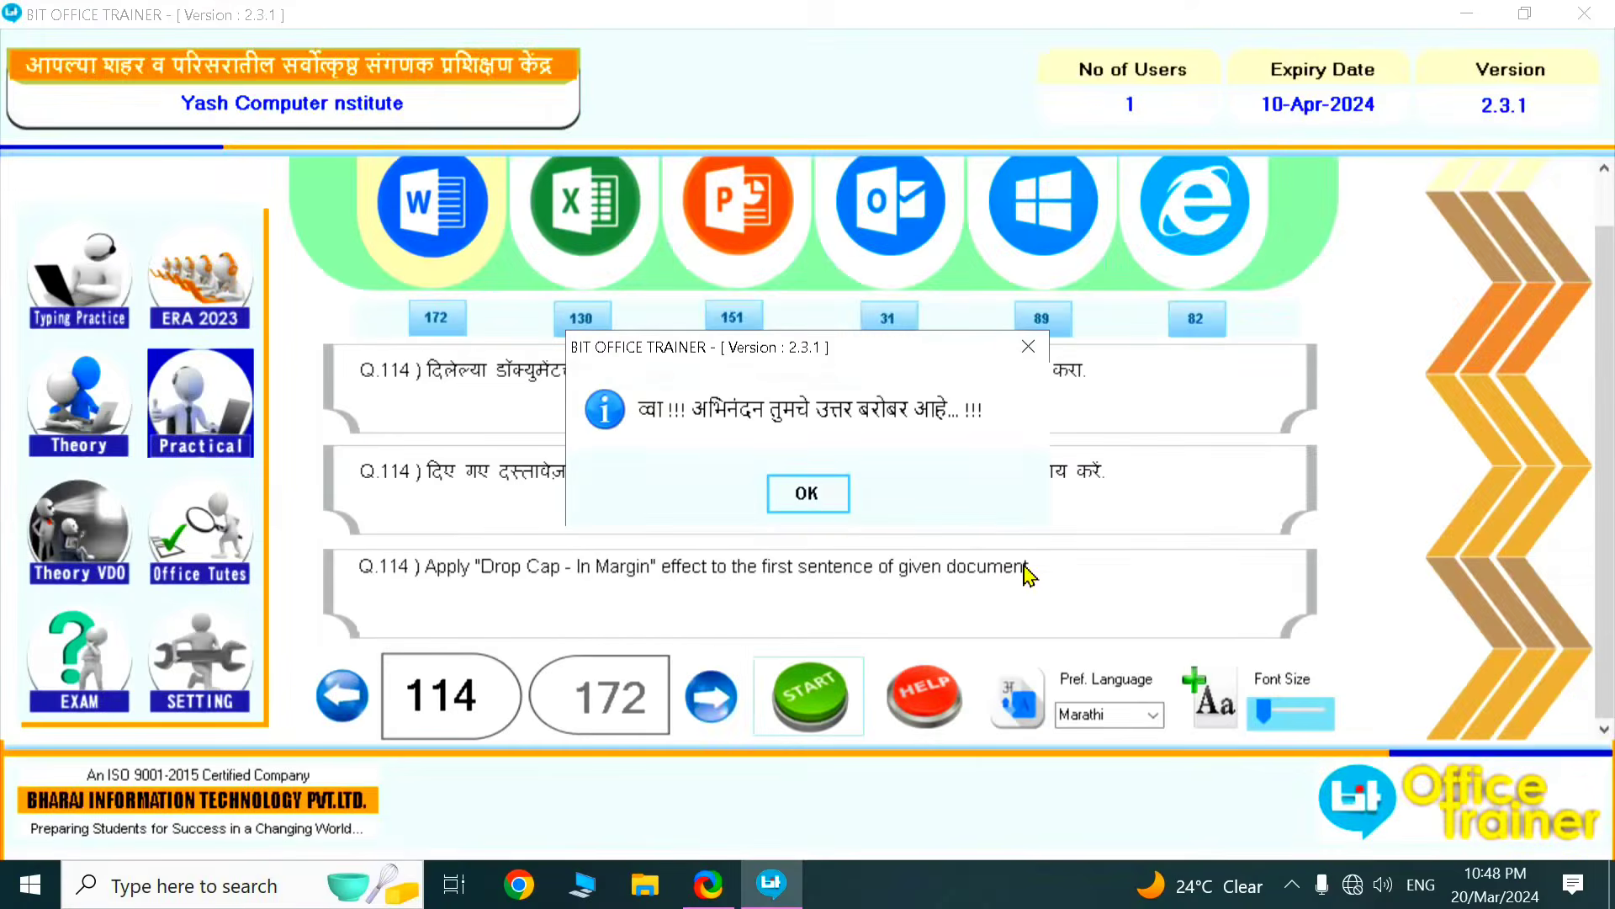
pyautogui.click(791, 499)
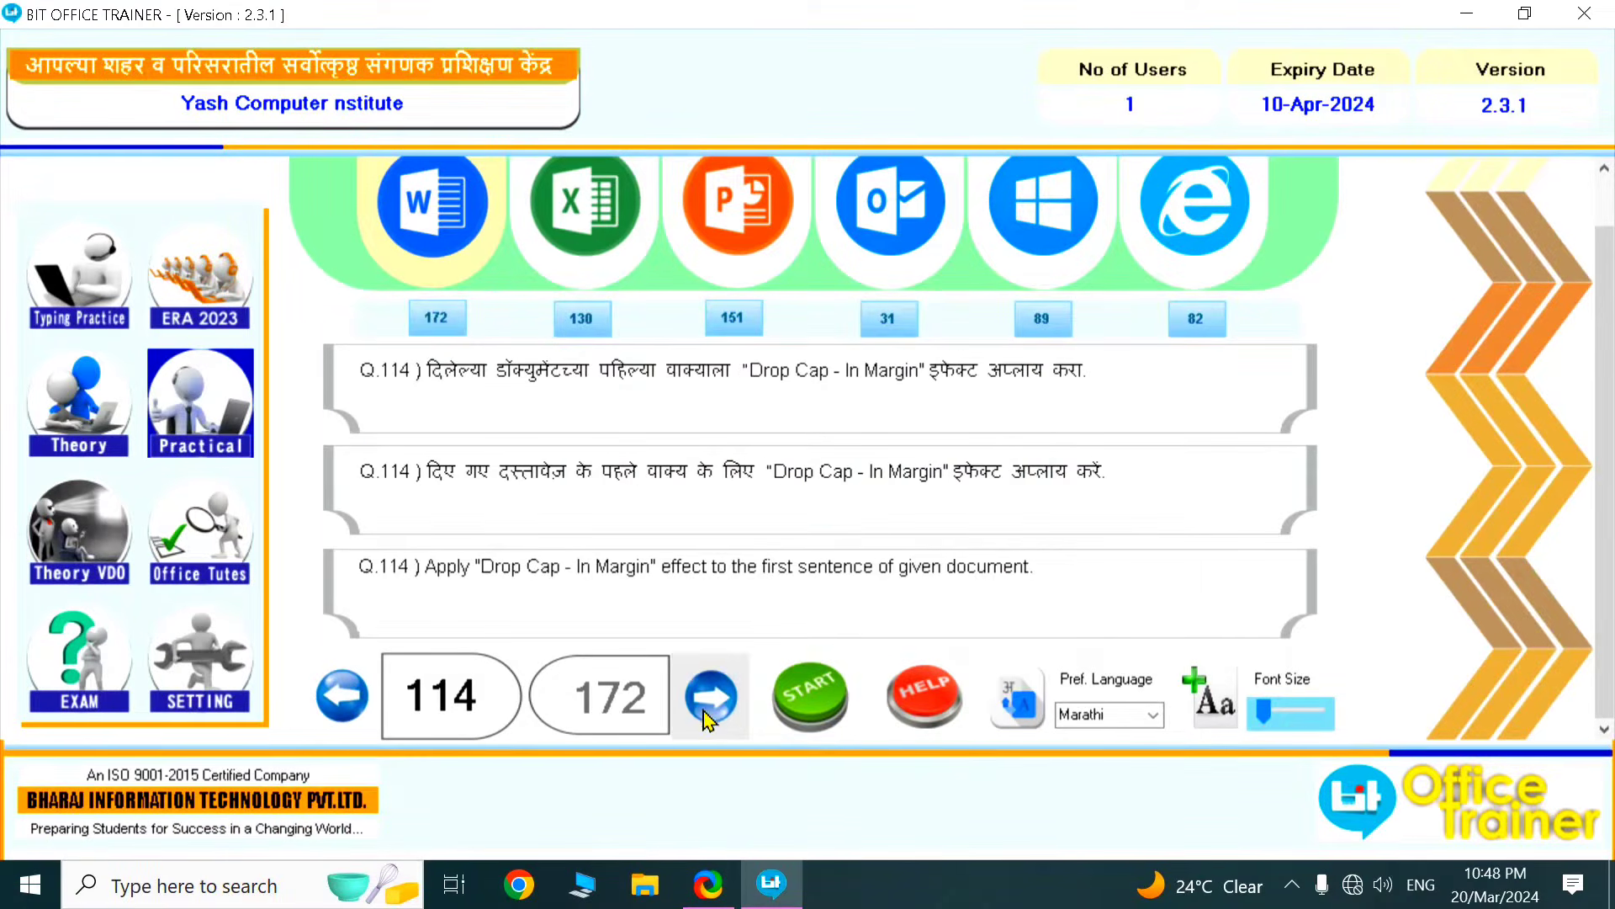
pyautogui.click(712, 695)
pyautogui.click(791, 680)
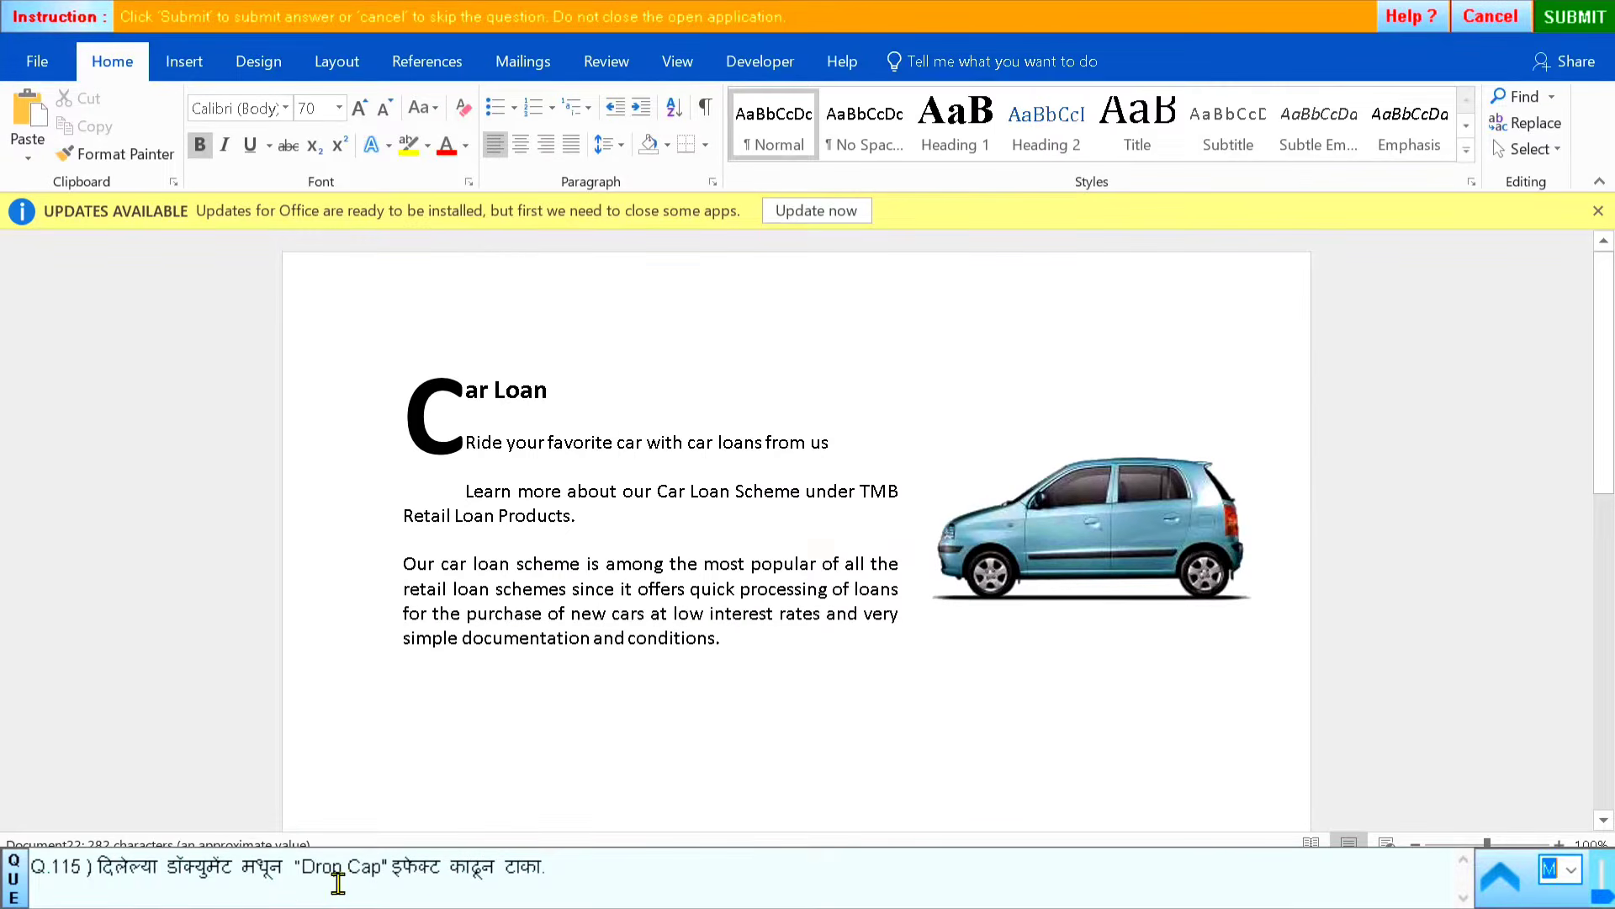
# Remove the drop cap effect from the "Car Loan" heading by setting it to None
pyautogui.click(410, 405)
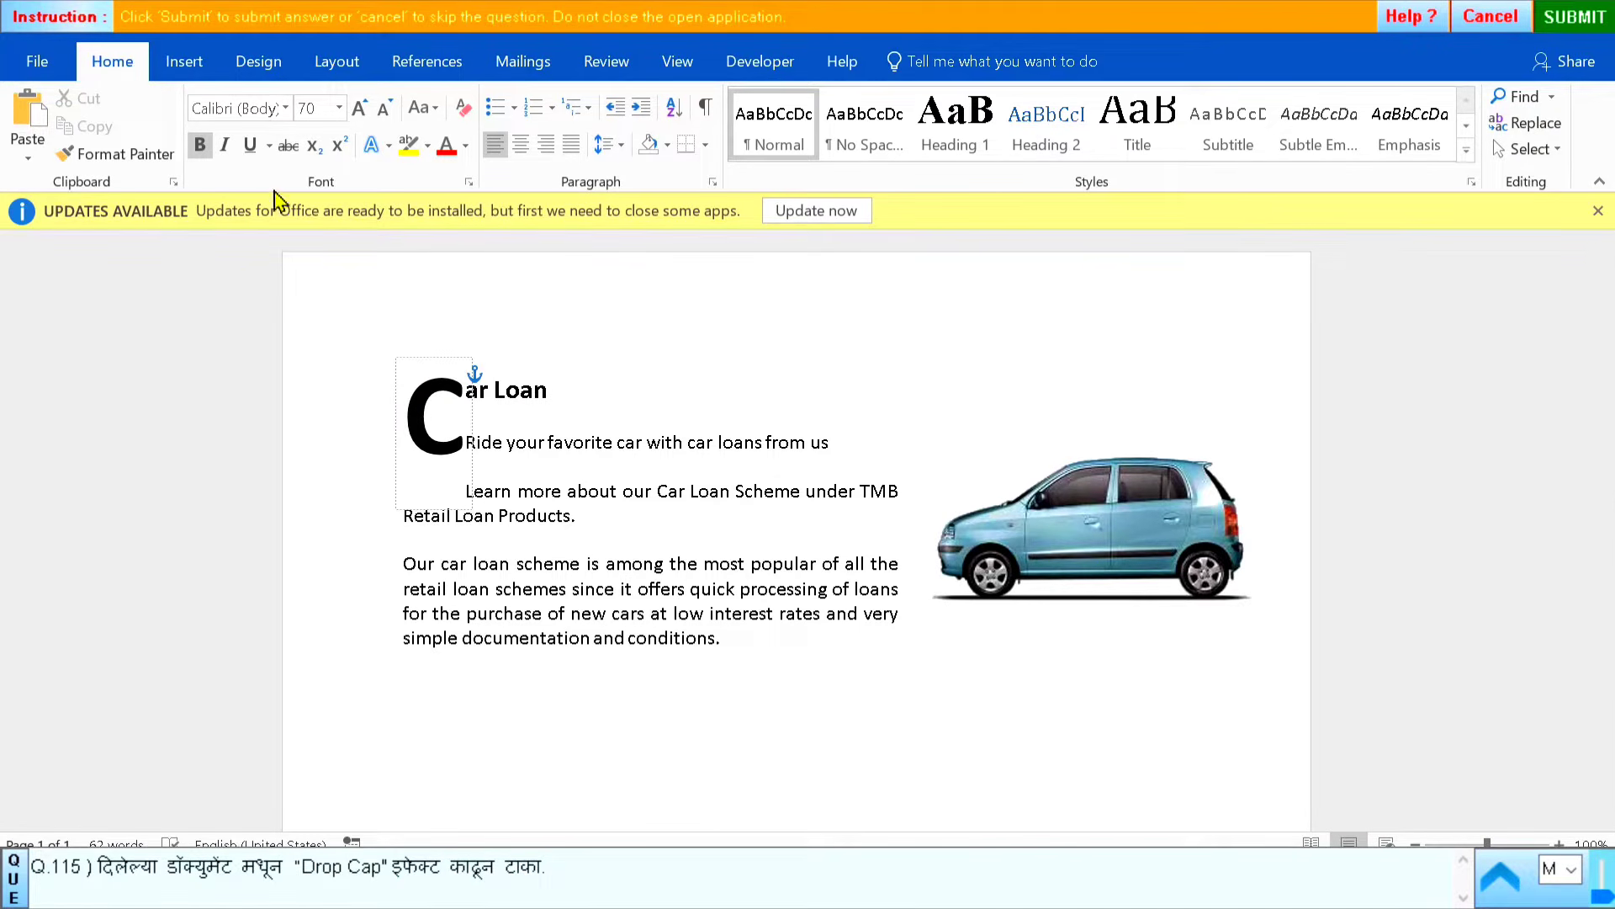
pyautogui.click(186, 69)
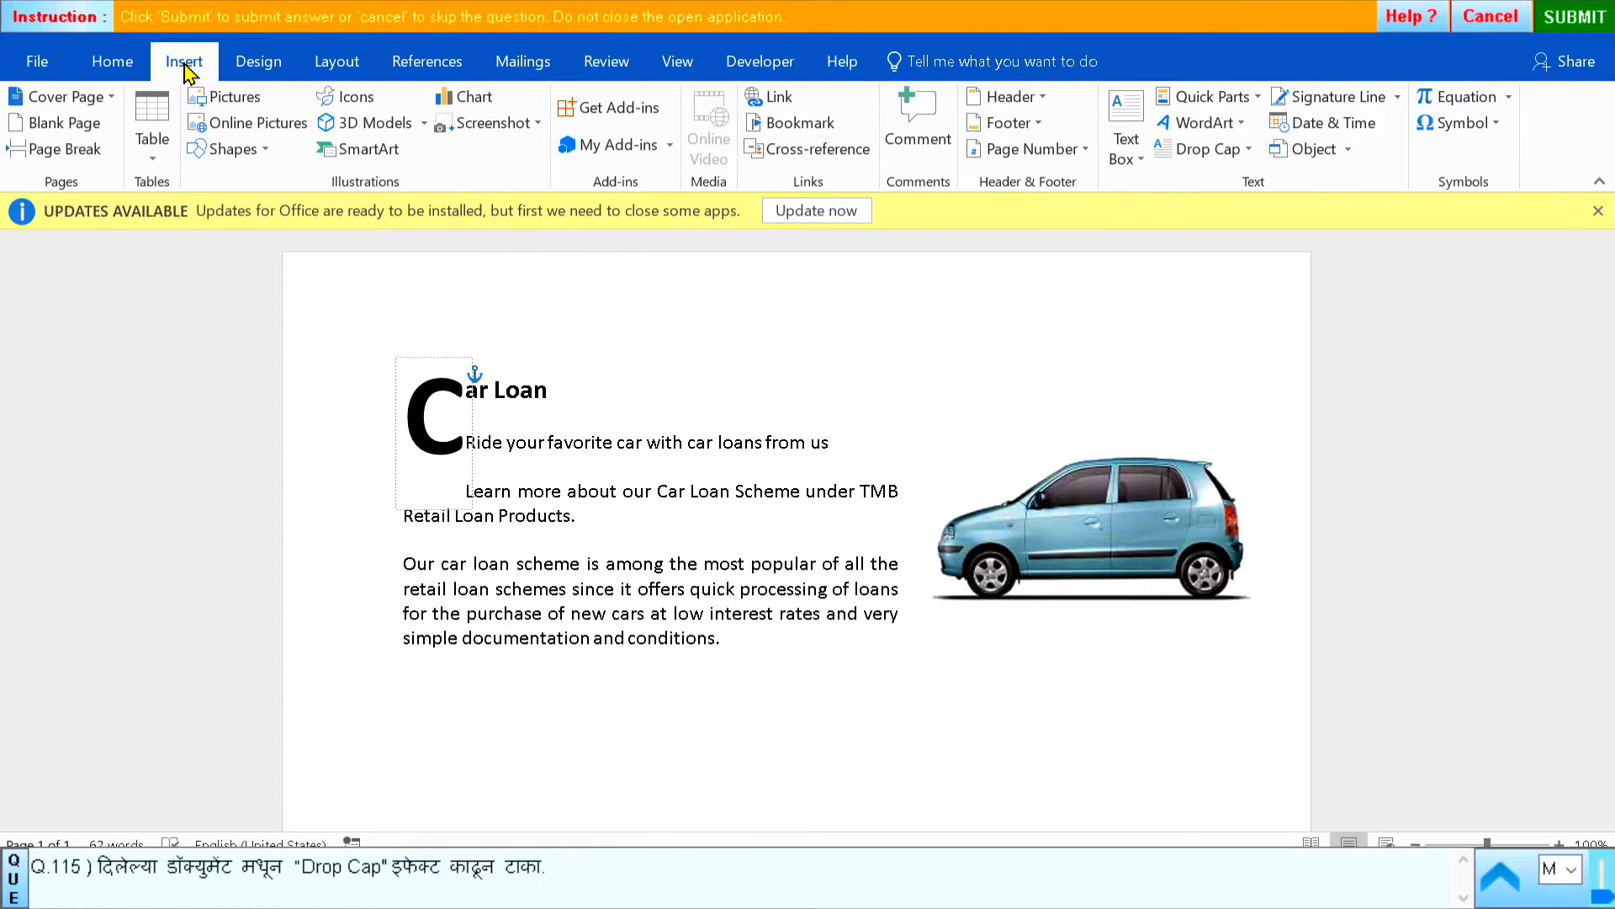
pyautogui.click(1233, 158)
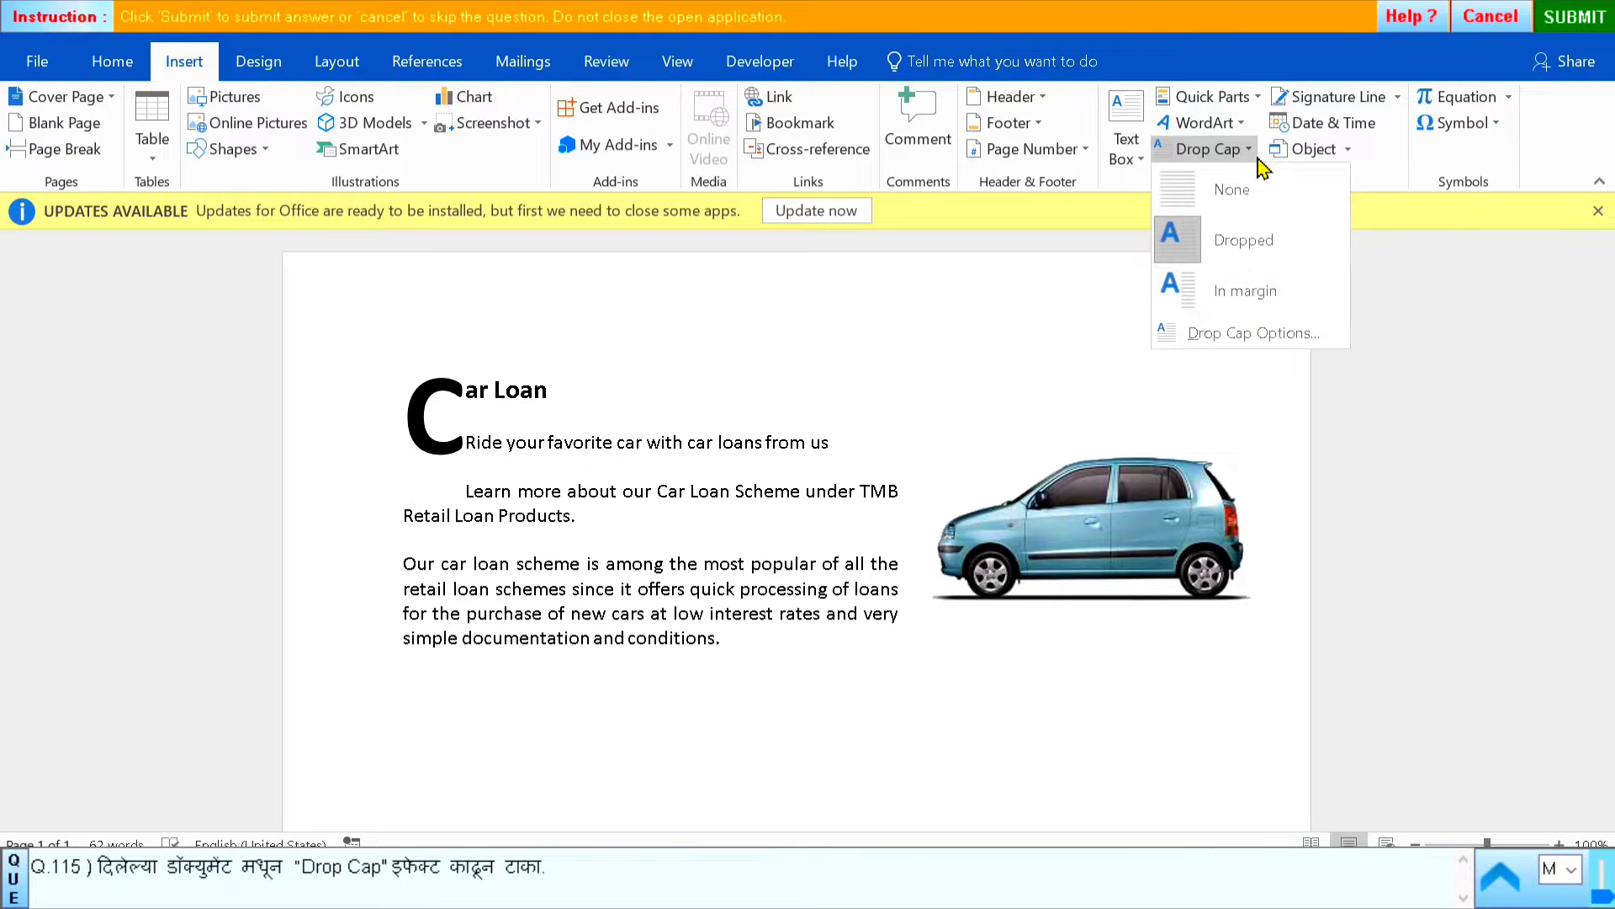
pyautogui.click(1251, 192)
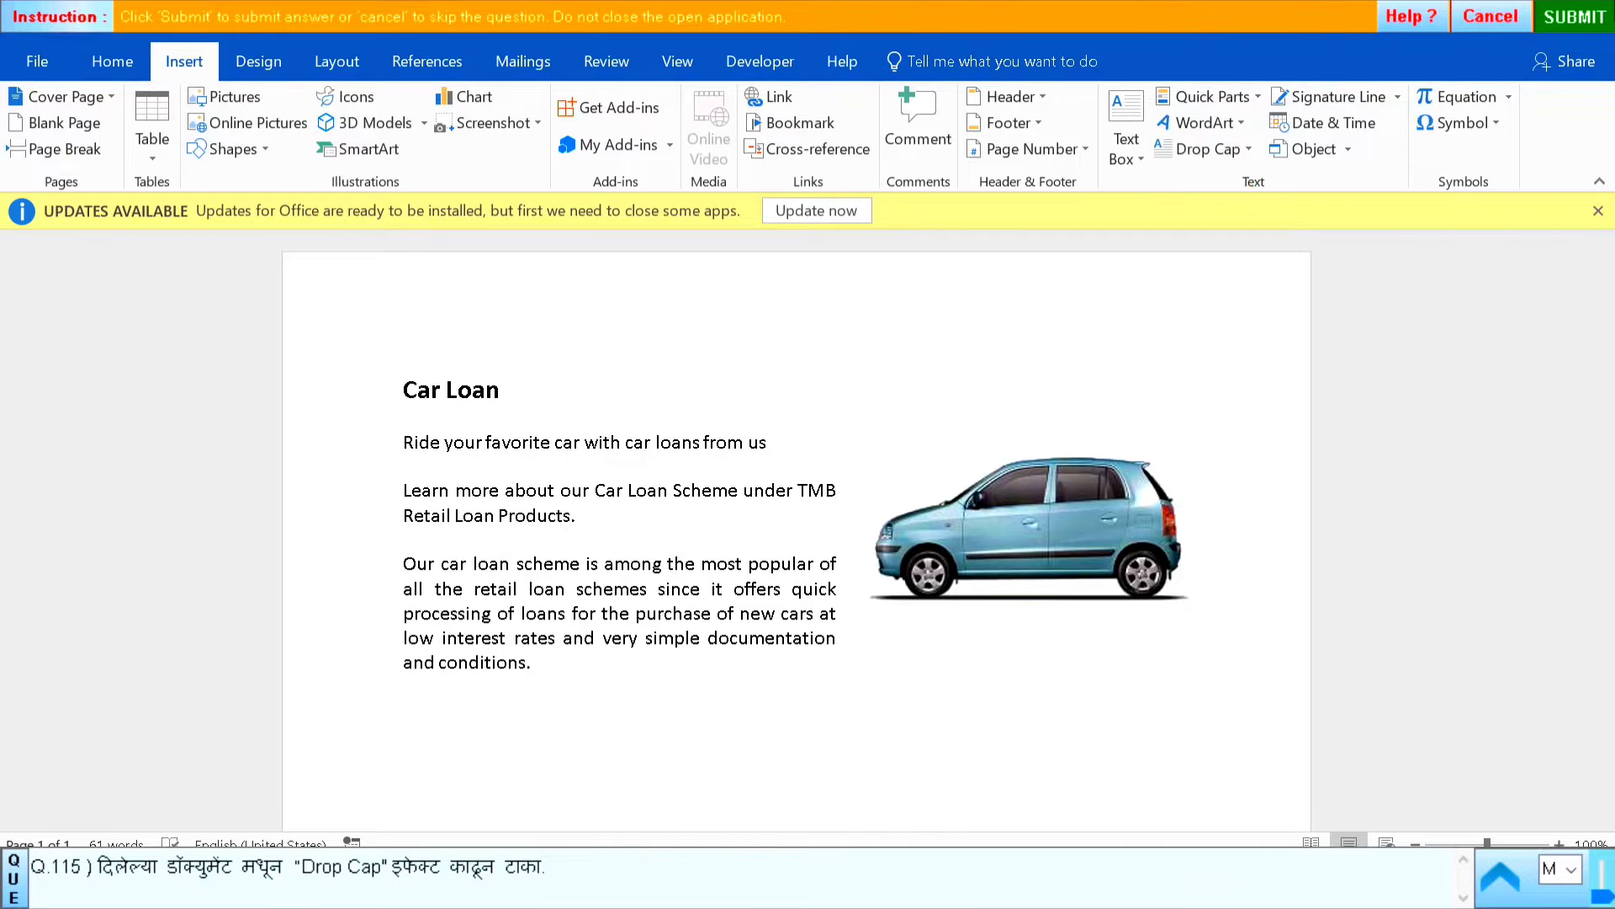
# Submit the answer to question 115 and start practical question 116
pyautogui.click(1590, 22)
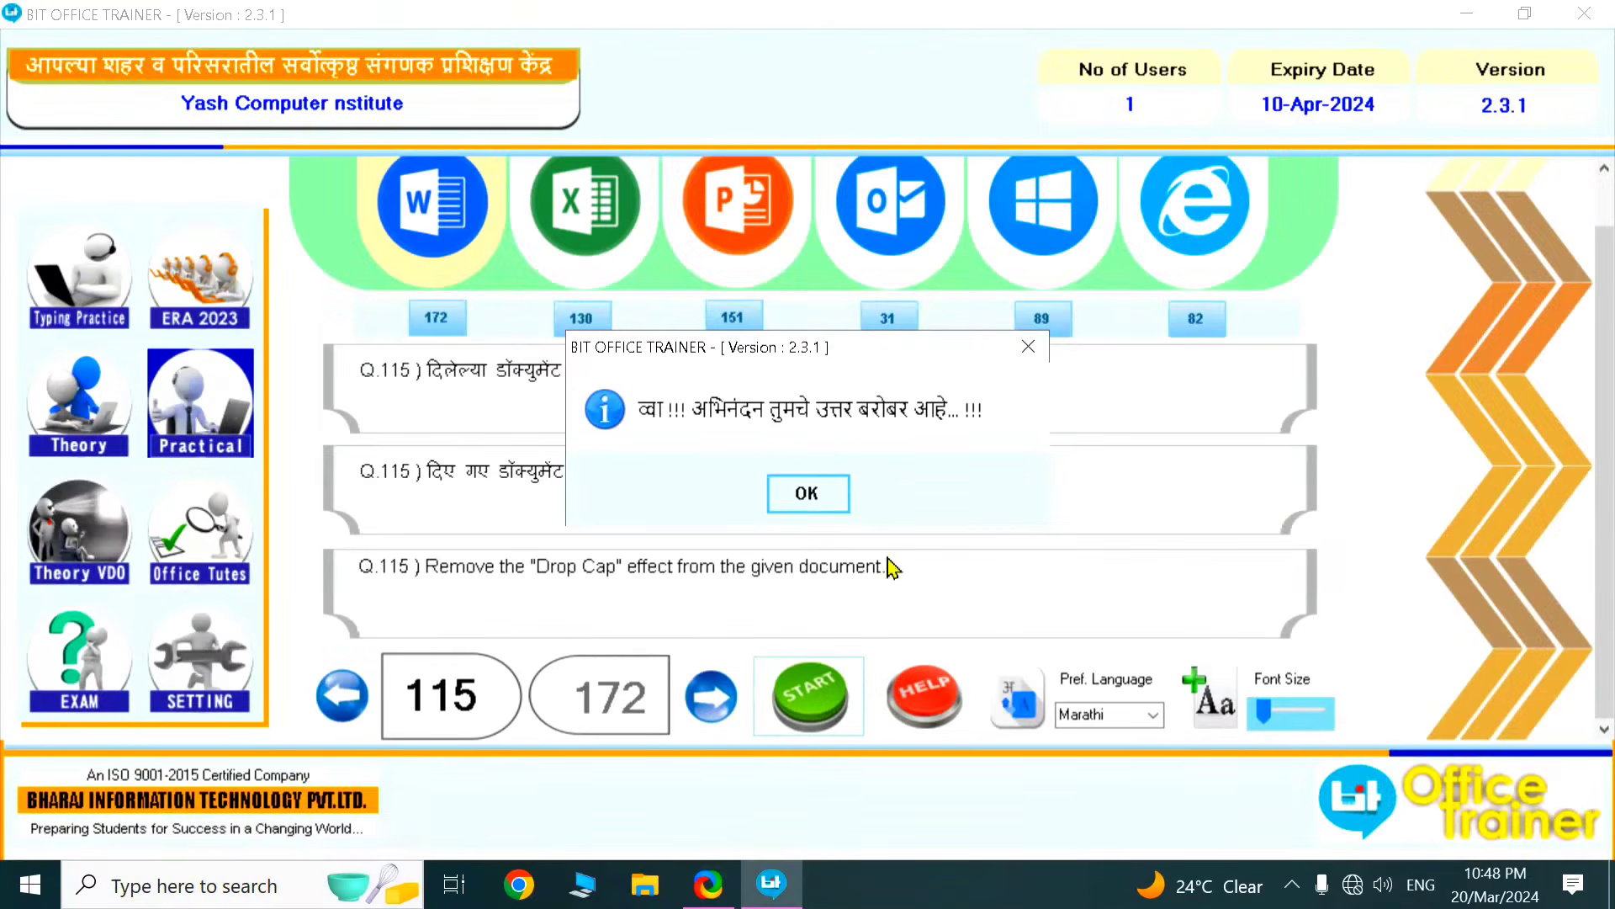
pyautogui.click(807, 490)
pyautogui.click(724, 708)
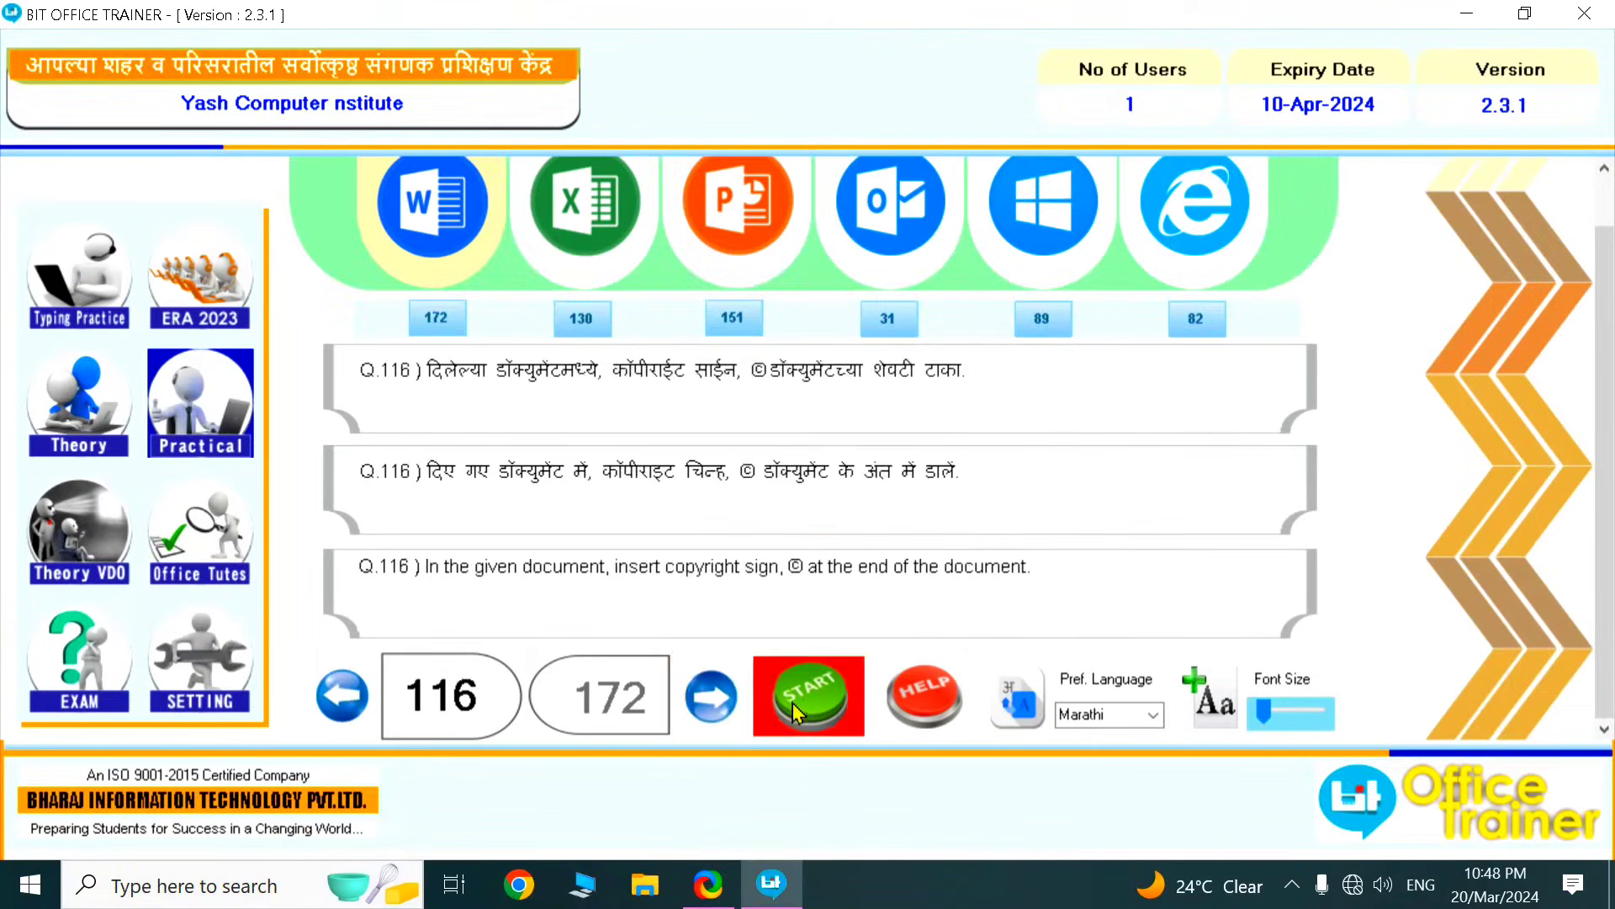
pyautogui.click(809, 683)
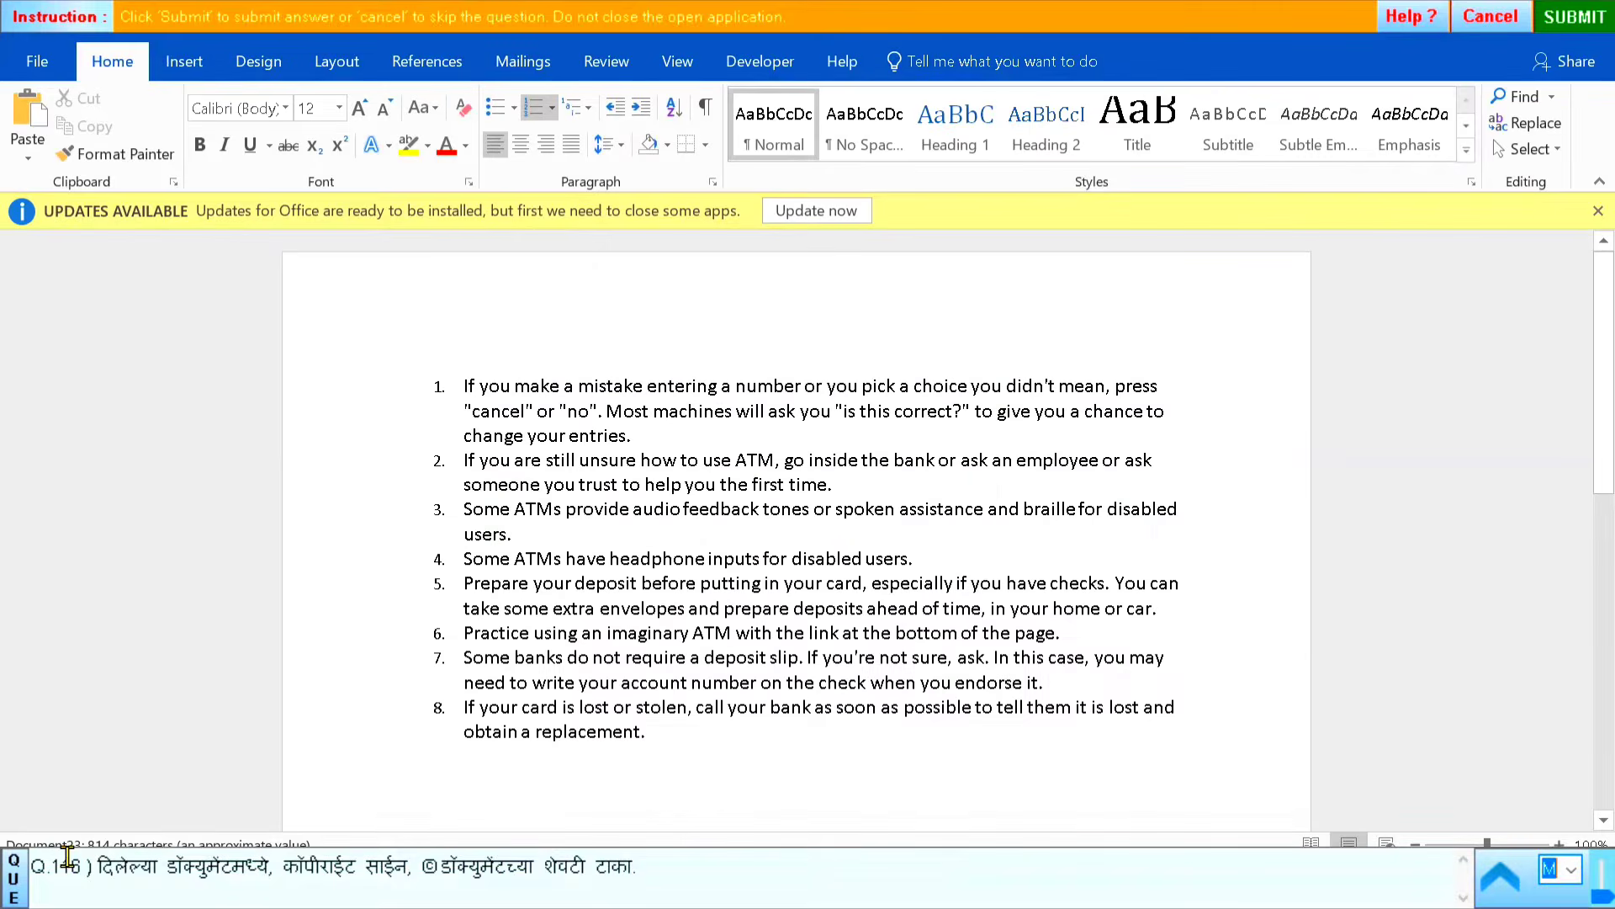
# Insert the copyright sign © on the empty line below the numbered list, at the end of the document
pyautogui.click(422, 784)
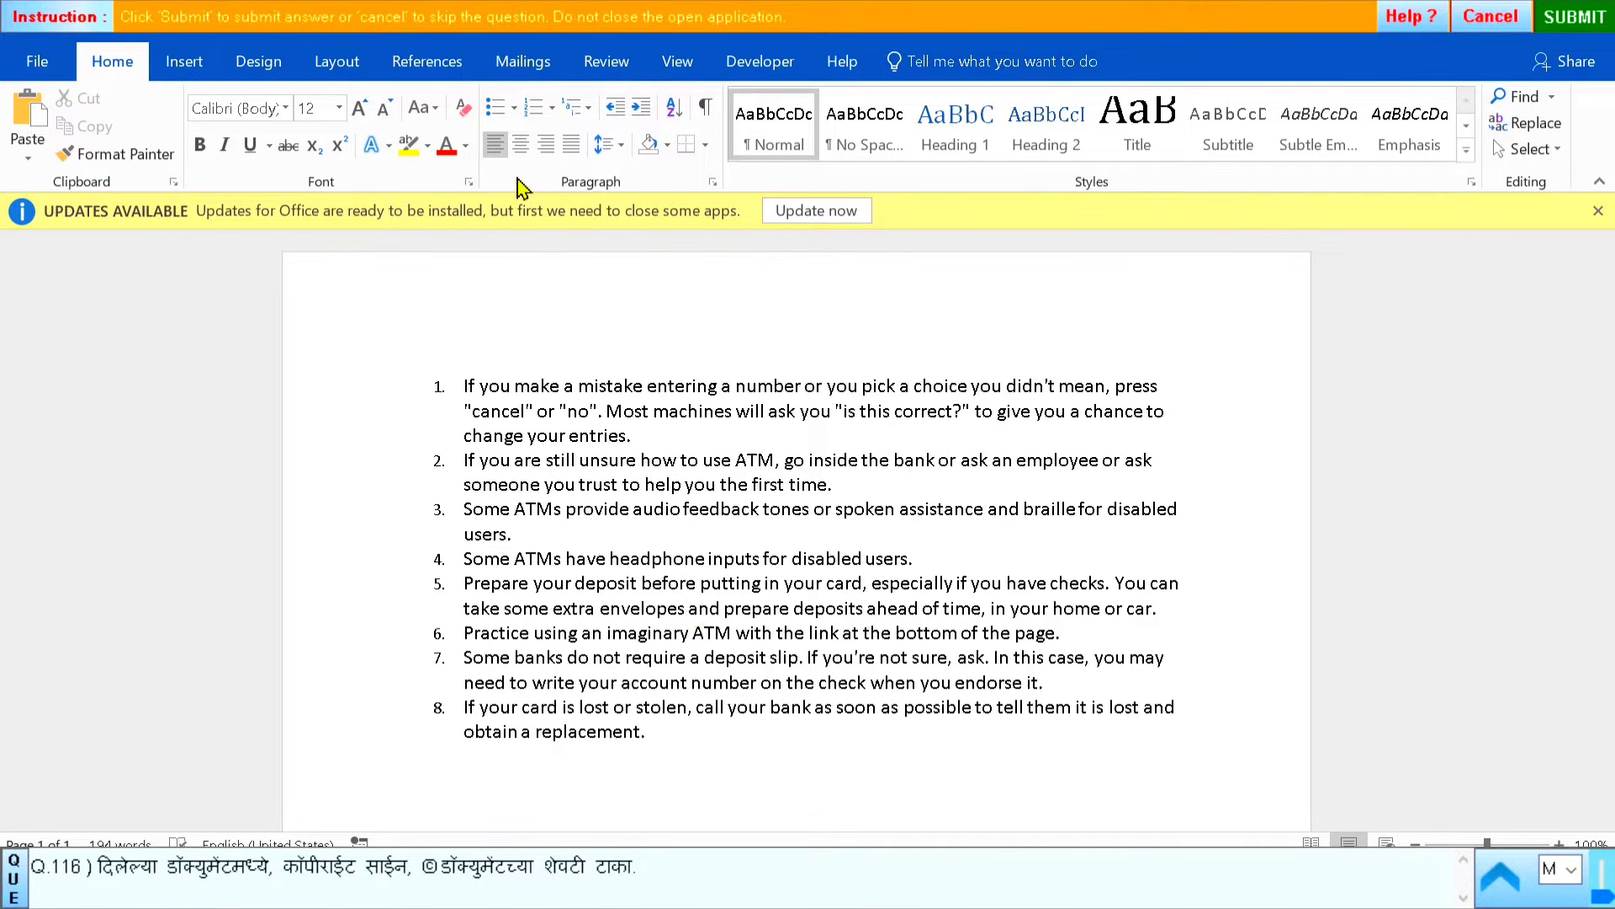
pyautogui.click(184, 61)
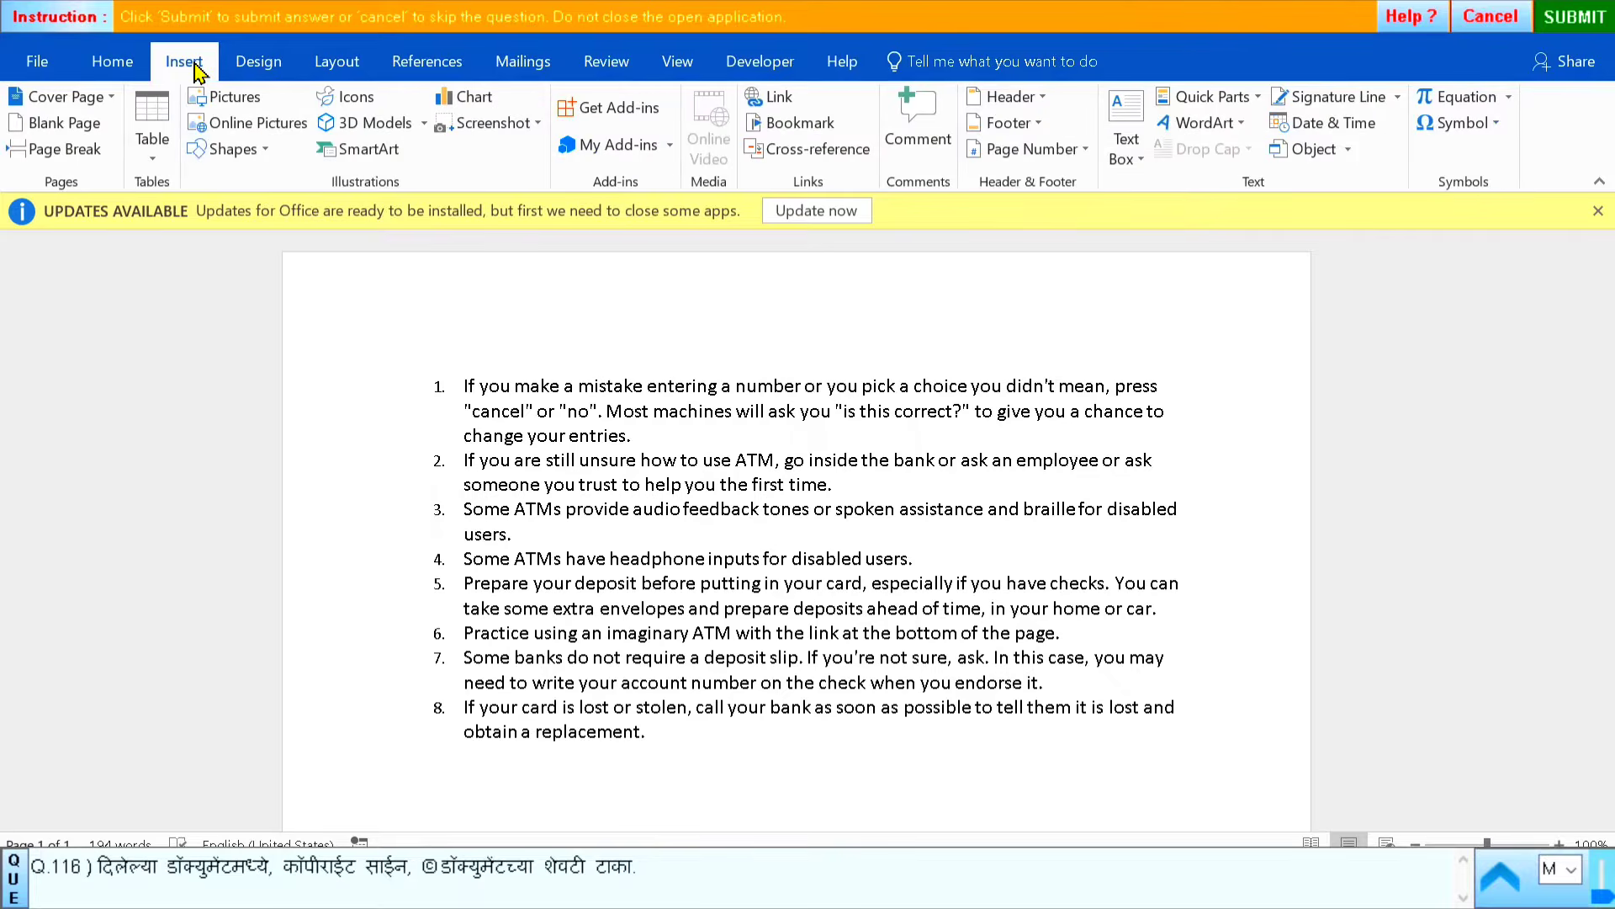
pyautogui.click(1459, 123)
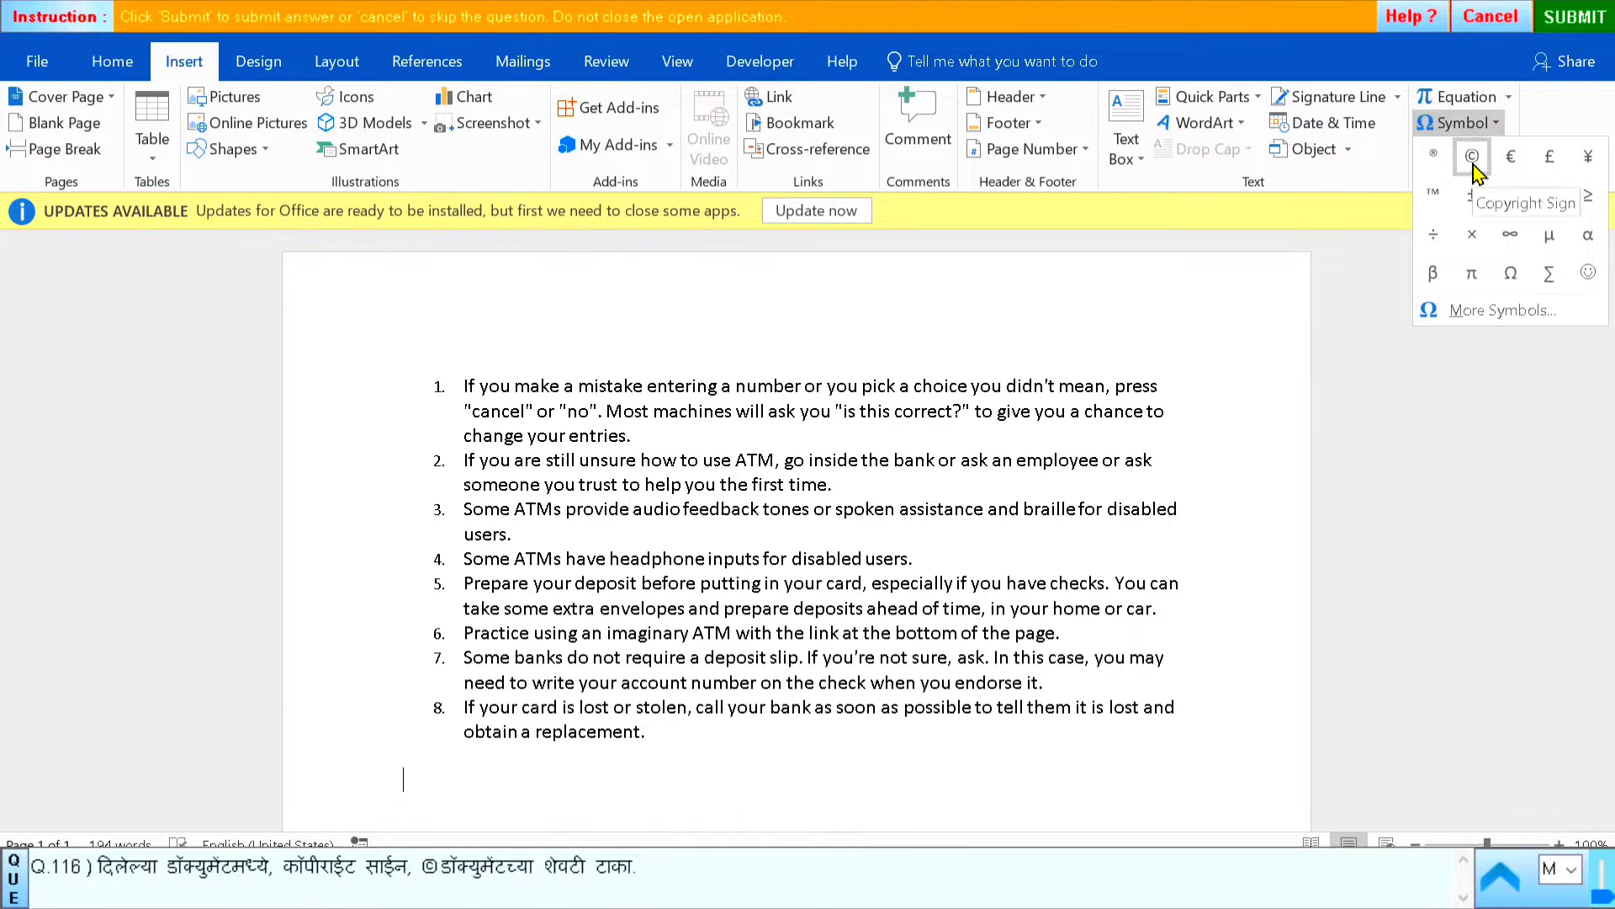
pyautogui.click(1472, 157)
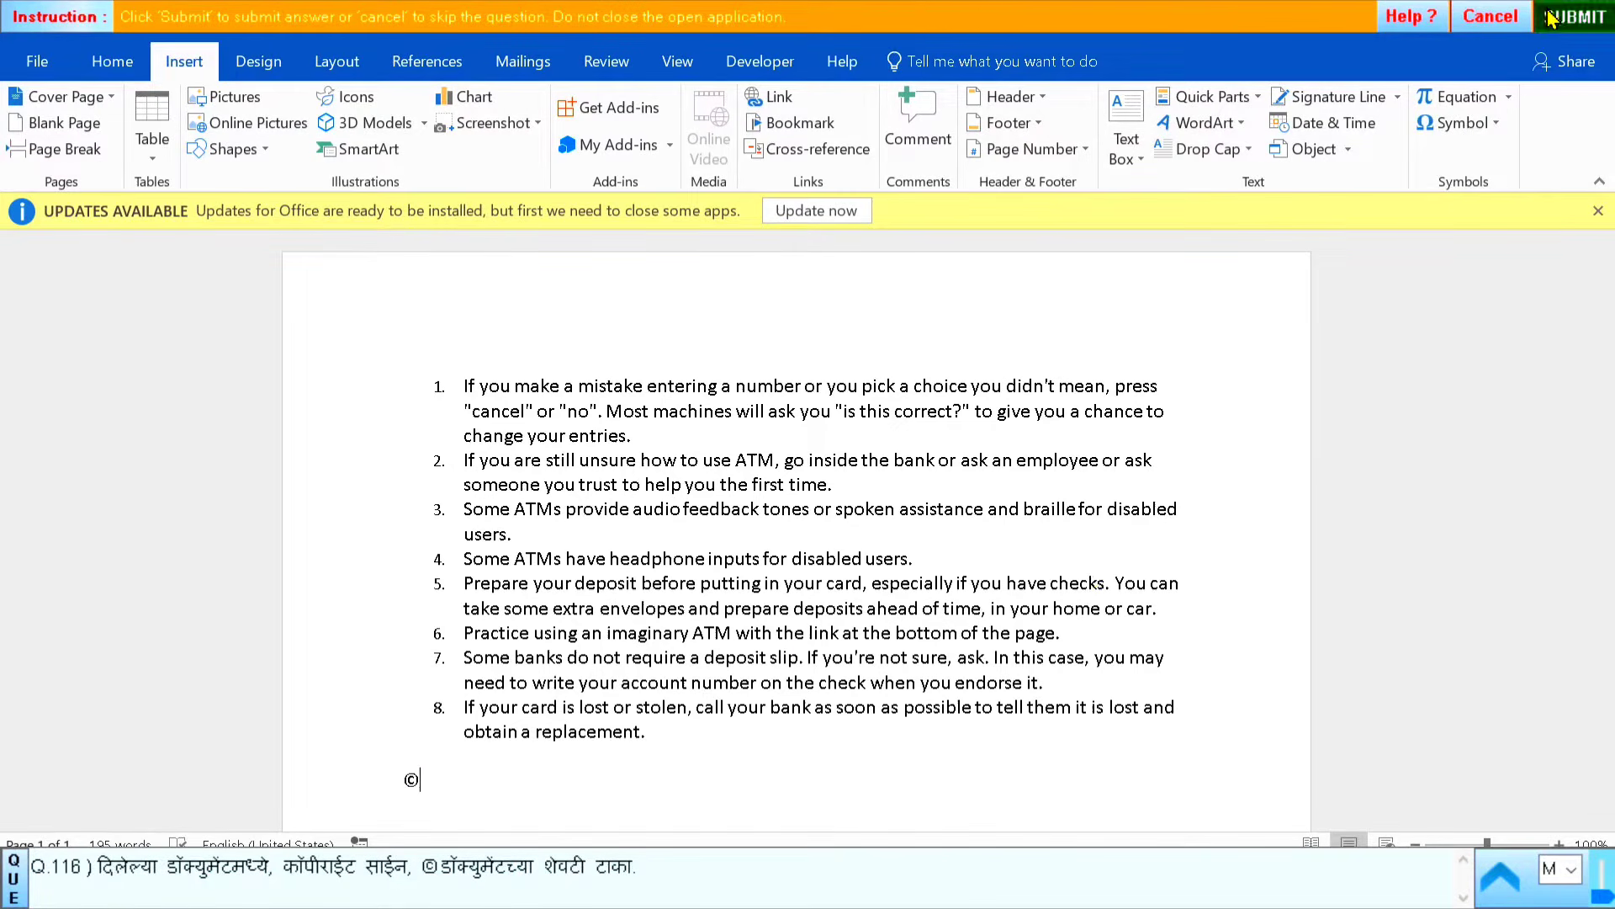
# Submit the answer to question 116 and start practical question 117
pyautogui.click(1593, 25)
pyautogui.click(813, 492)
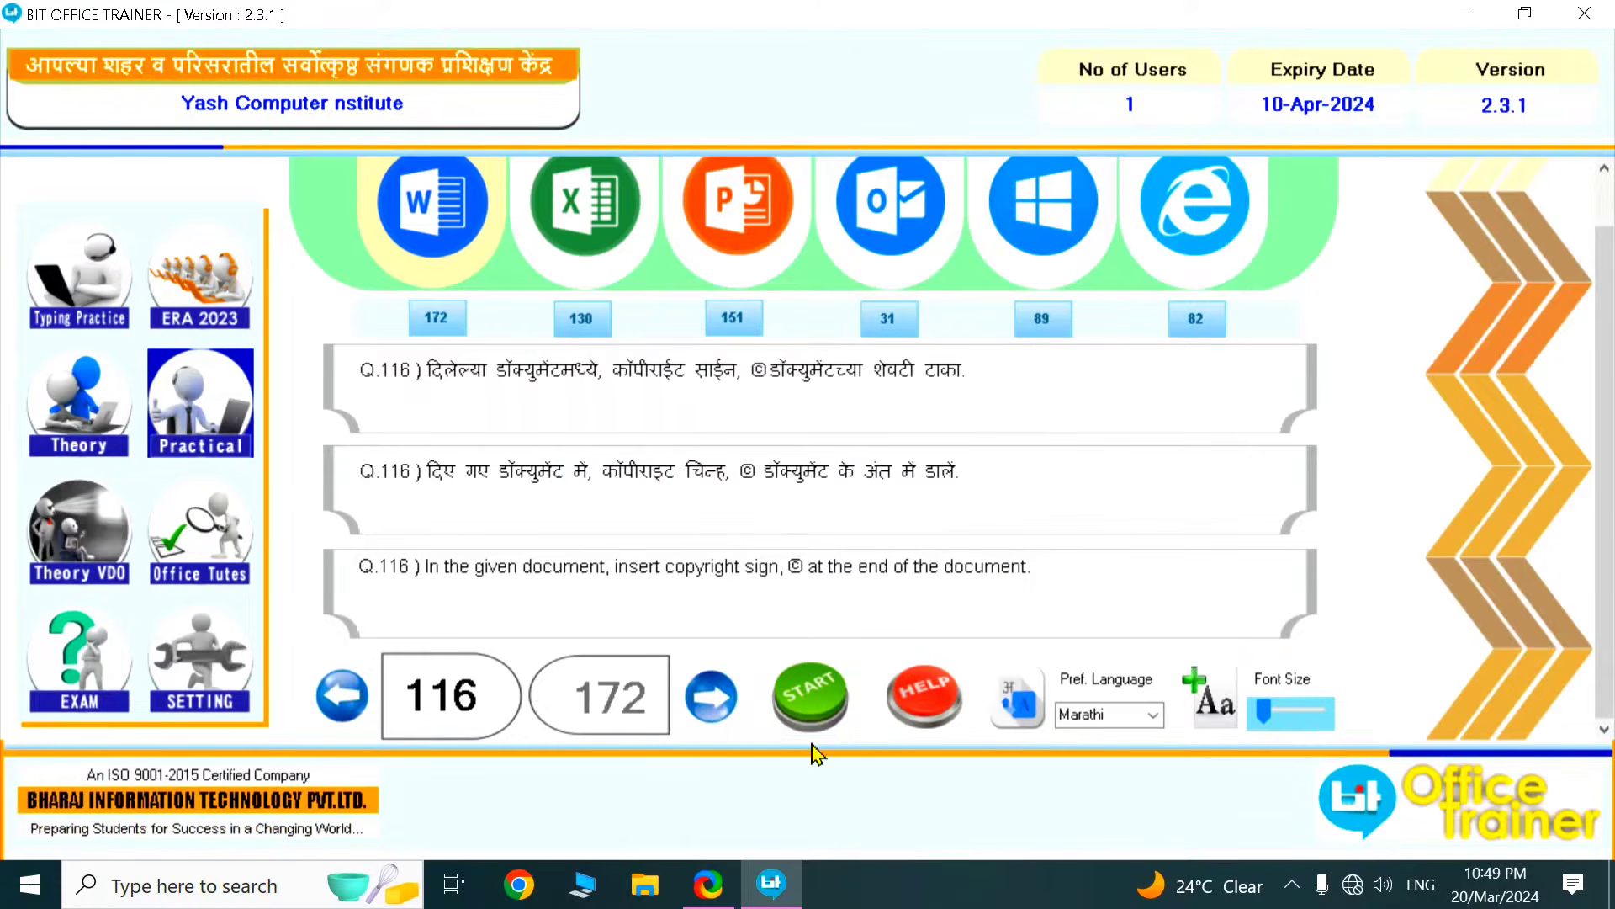
pyautogui.click(728, 709)
pyautogui.click(808, 698)
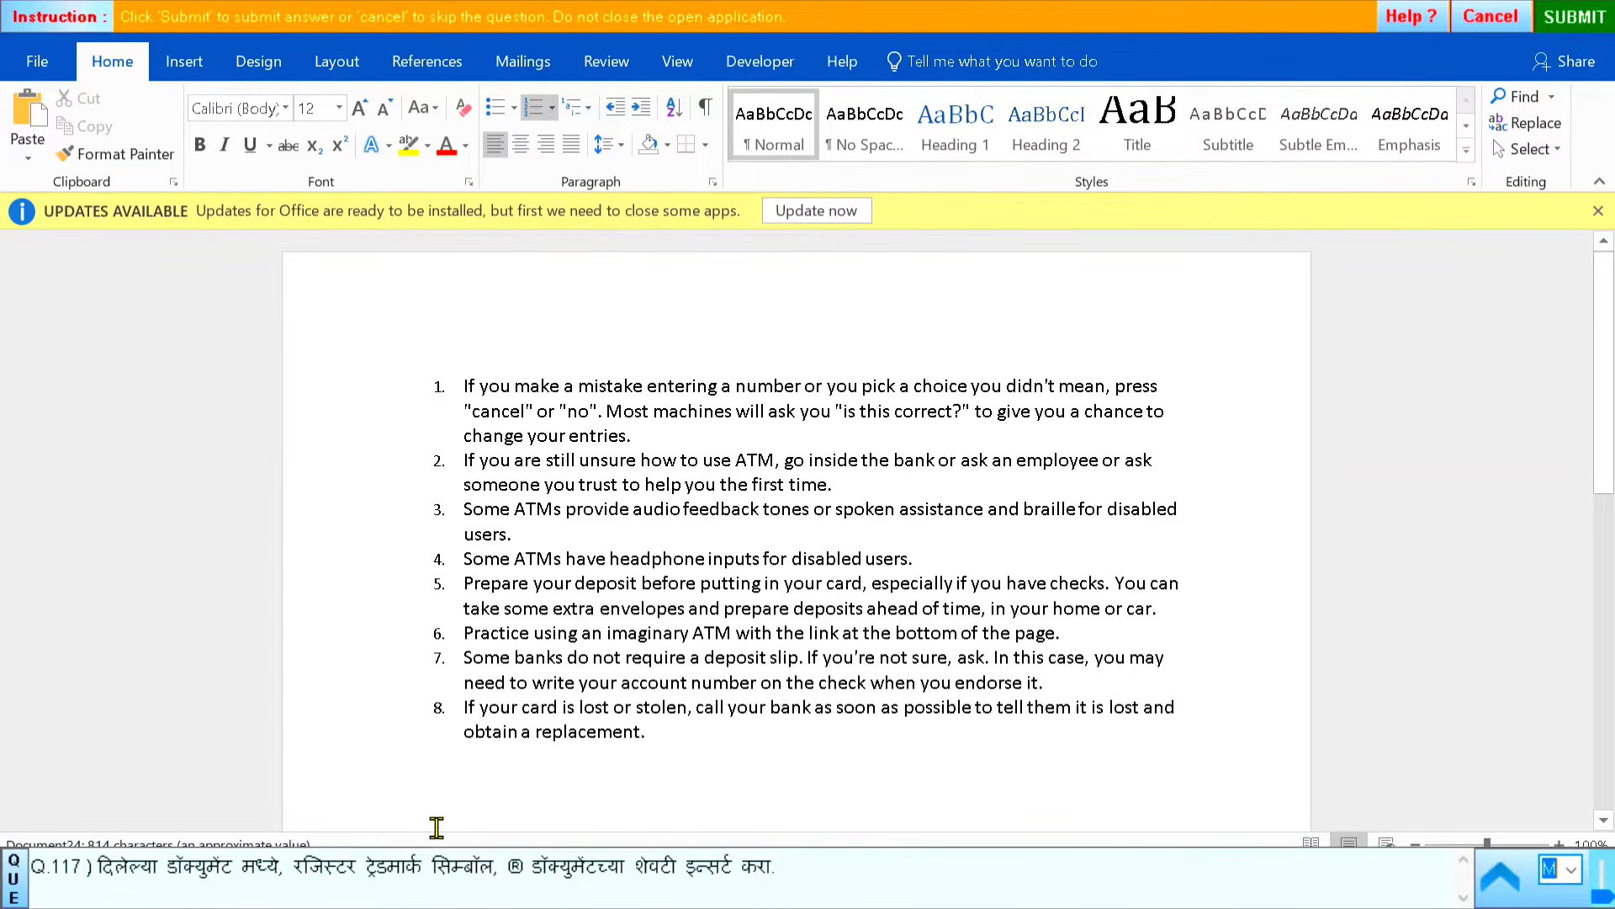
# Insert the registered sign ® on the empty line below the numbered list, at the end of the document
pyautogui.click(430, 782)
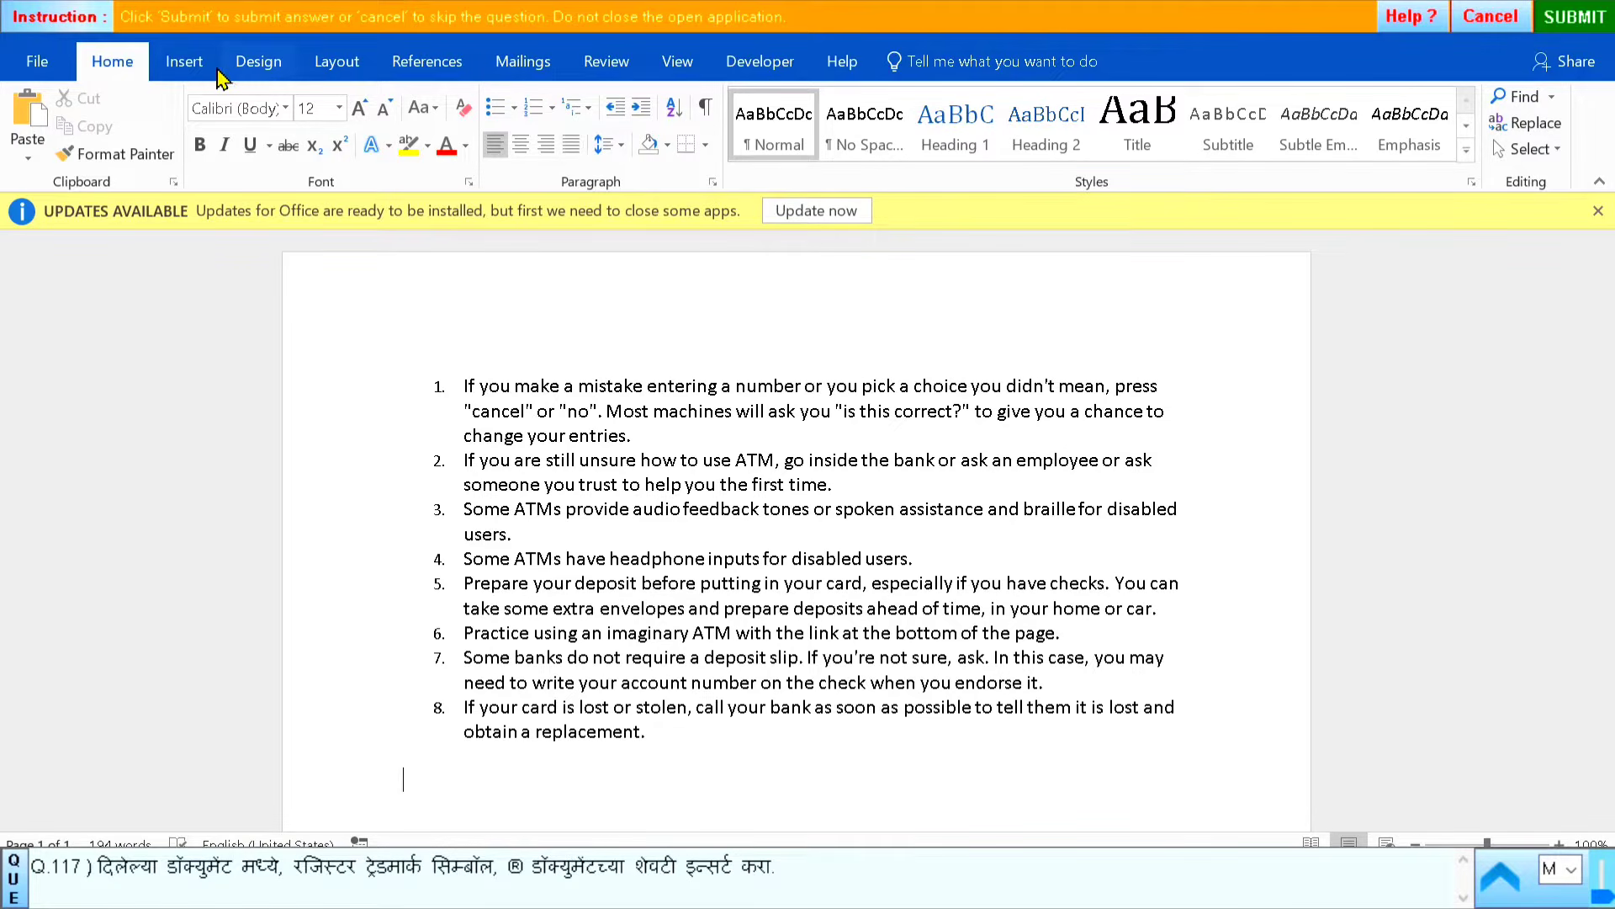
pyautogui.click(190, 67)
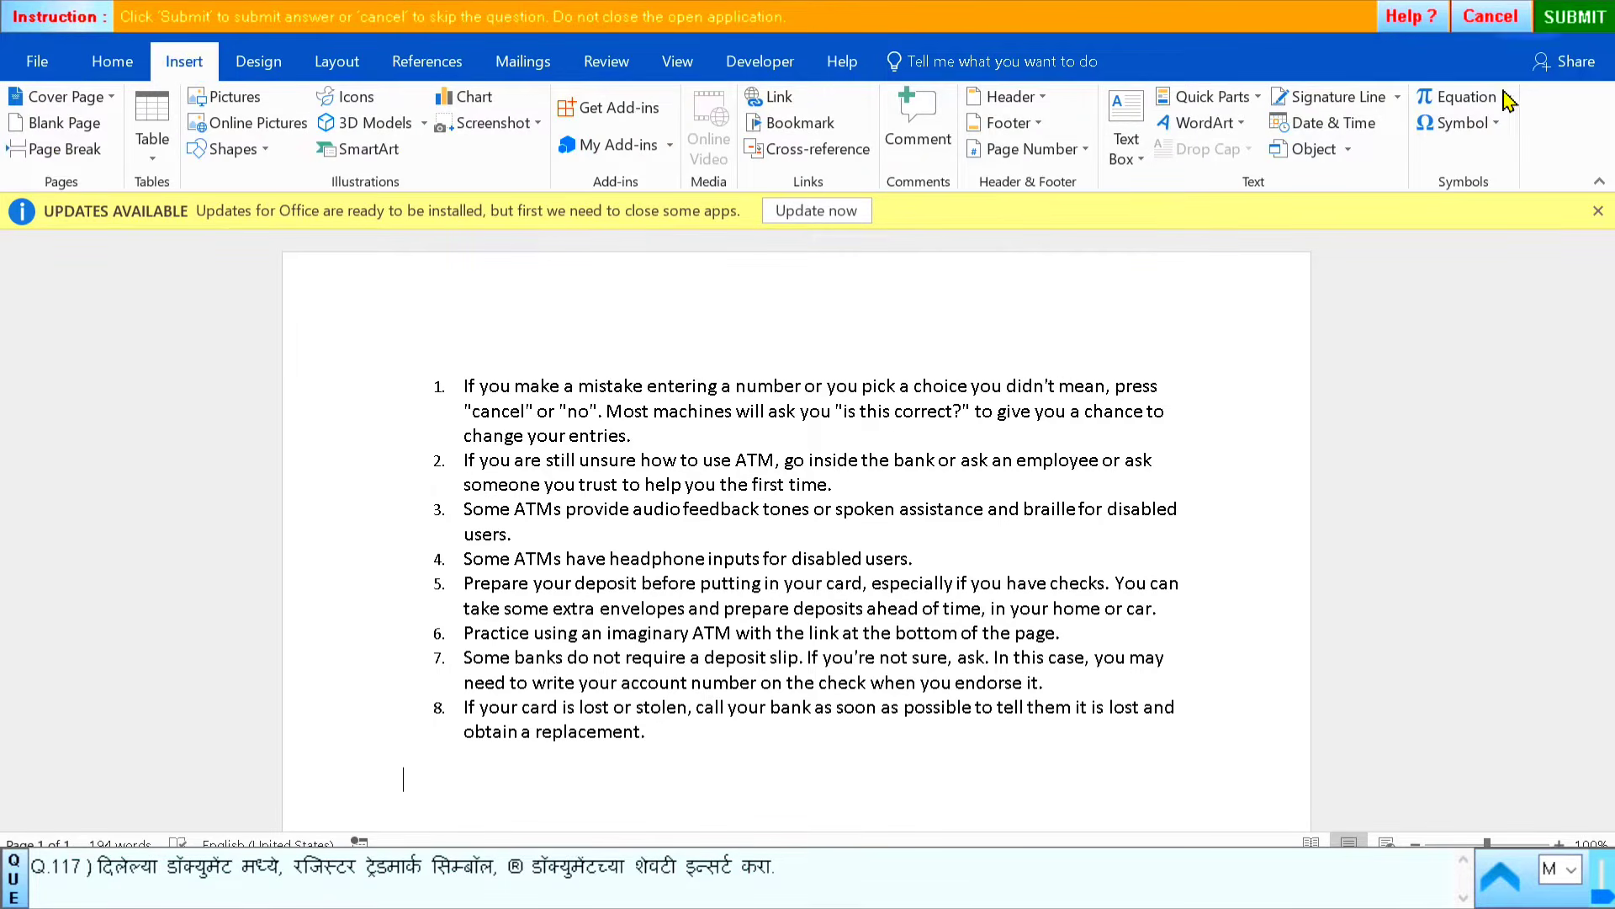
pyautogui.click(1468, 123)
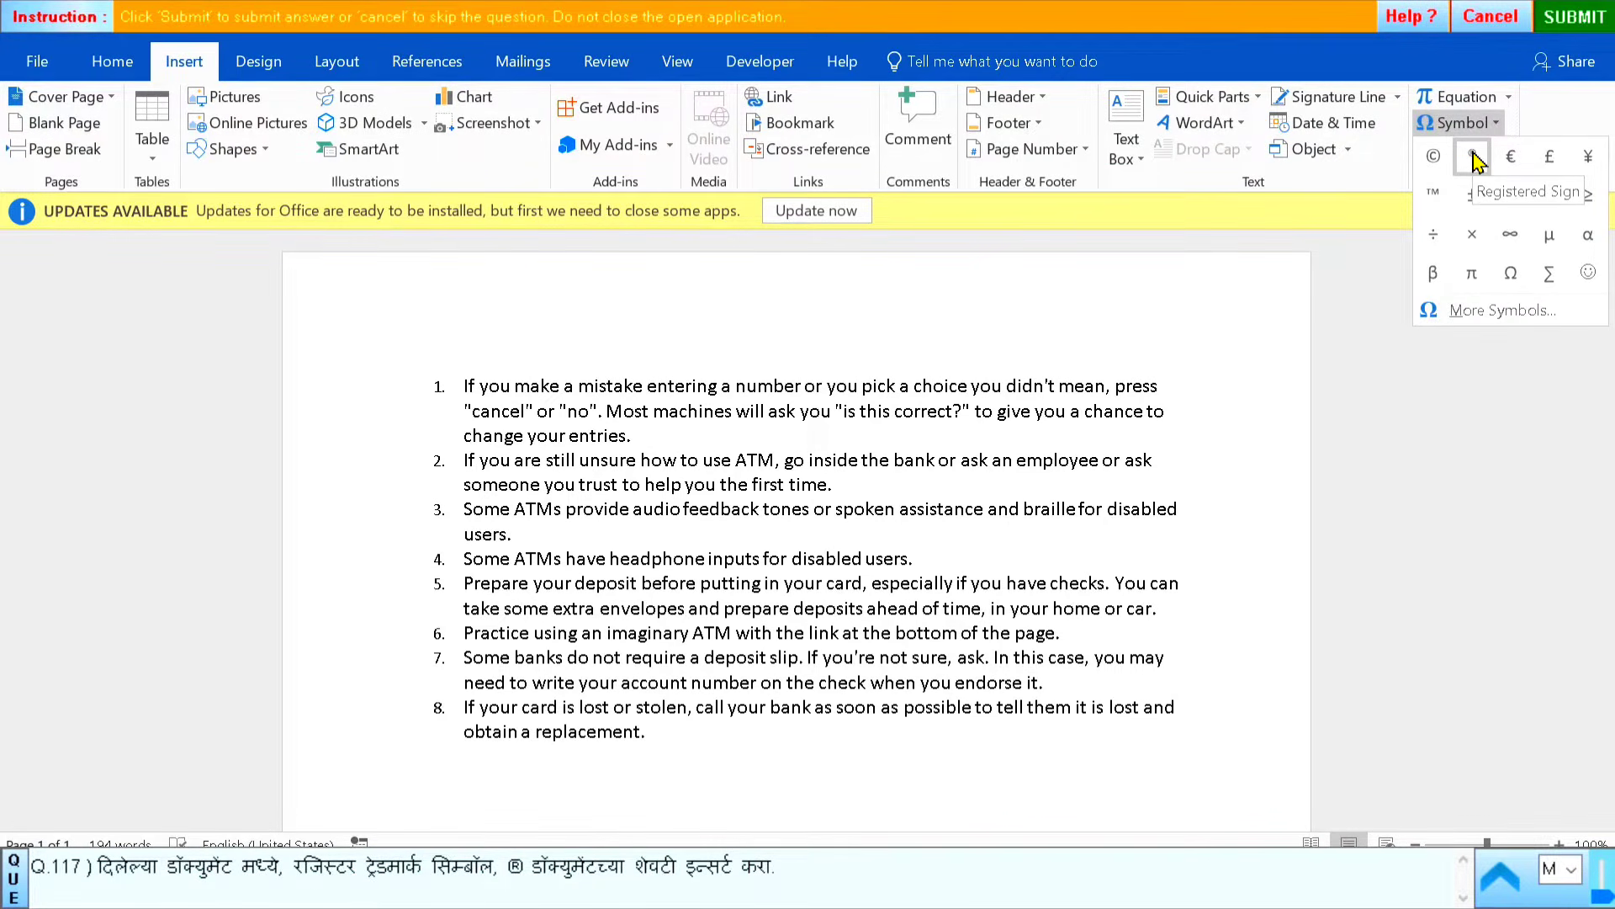
pyautogui.click(1474, 160)
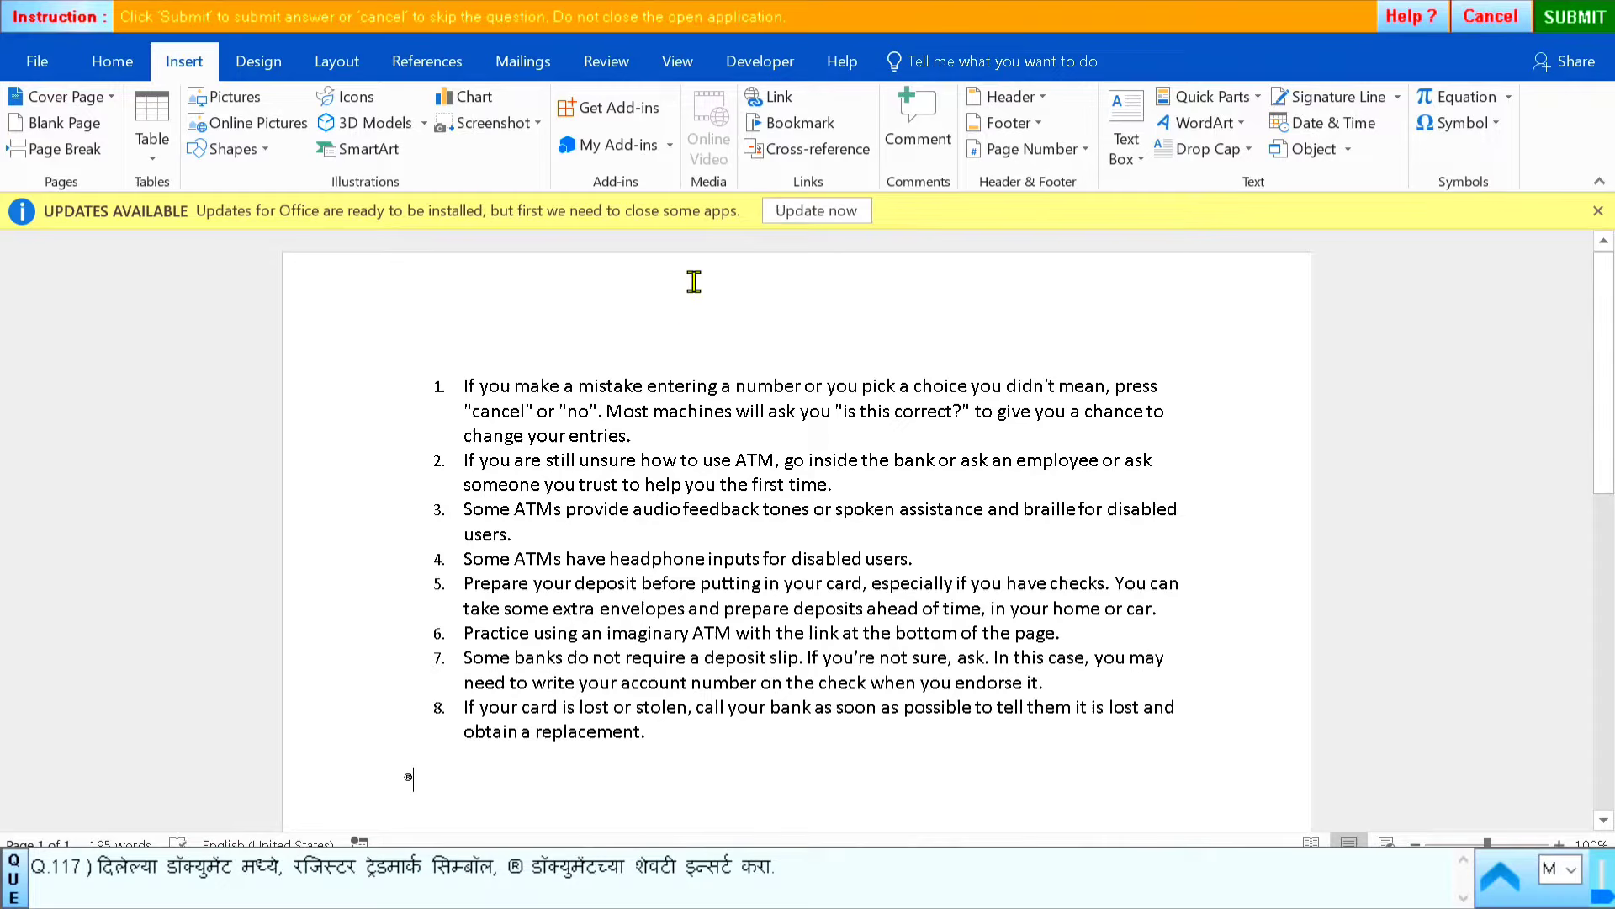
# Submit the answer to question 117 and start practical question 118
pyautogui.click(1574, 16)
pyautogui.click(820, 493)
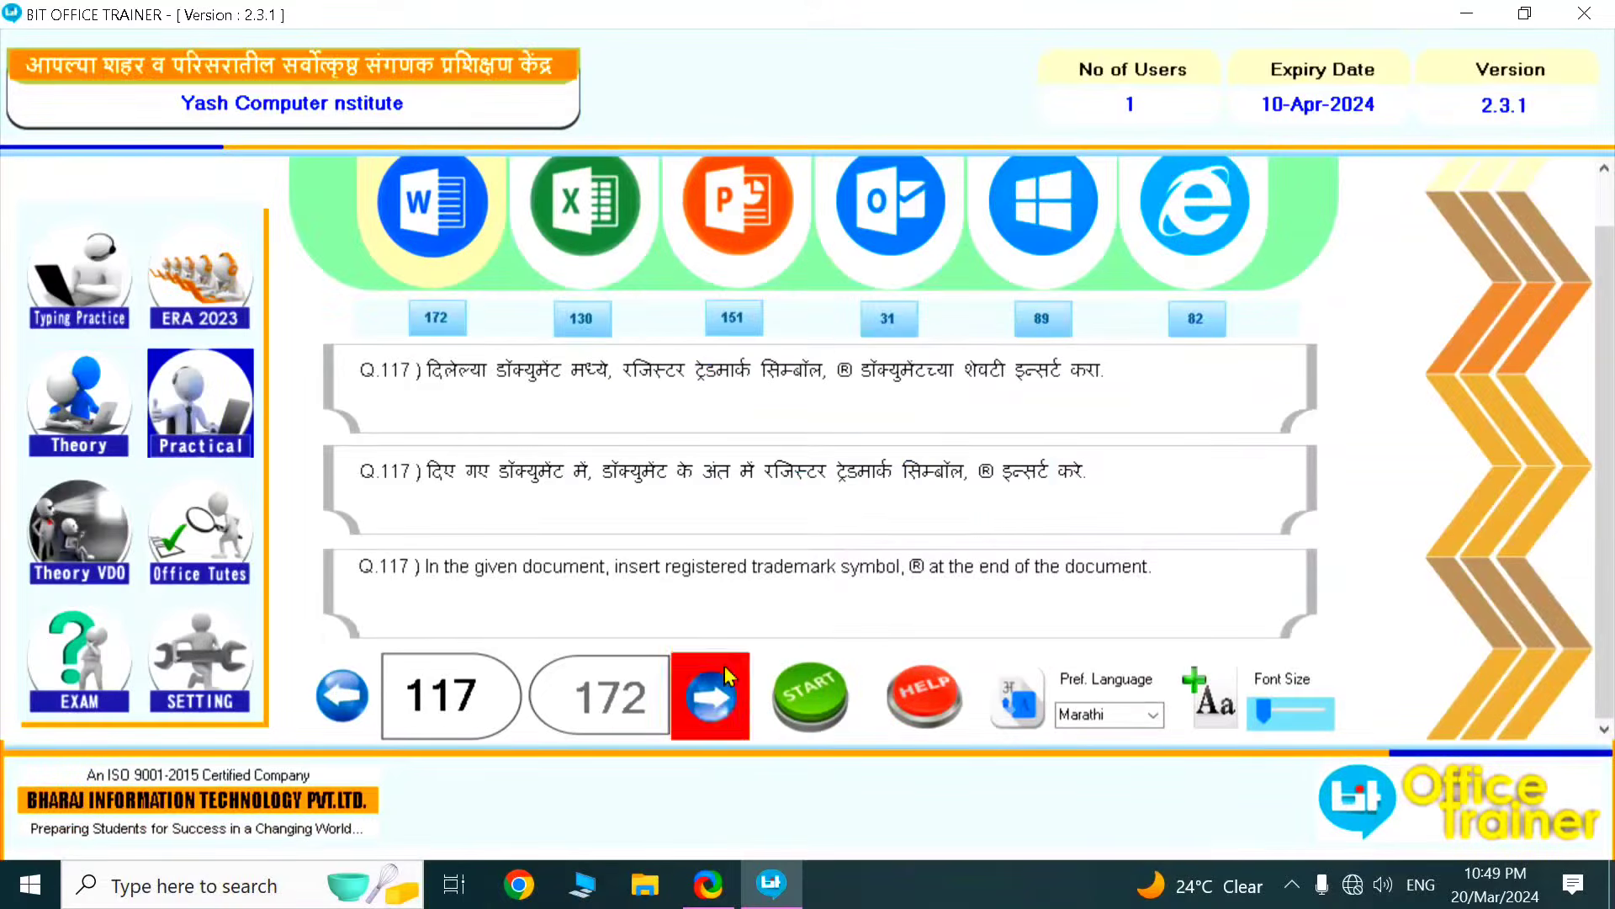
pyautogui.click(711, 697)
pyautogui.click(809, 695)
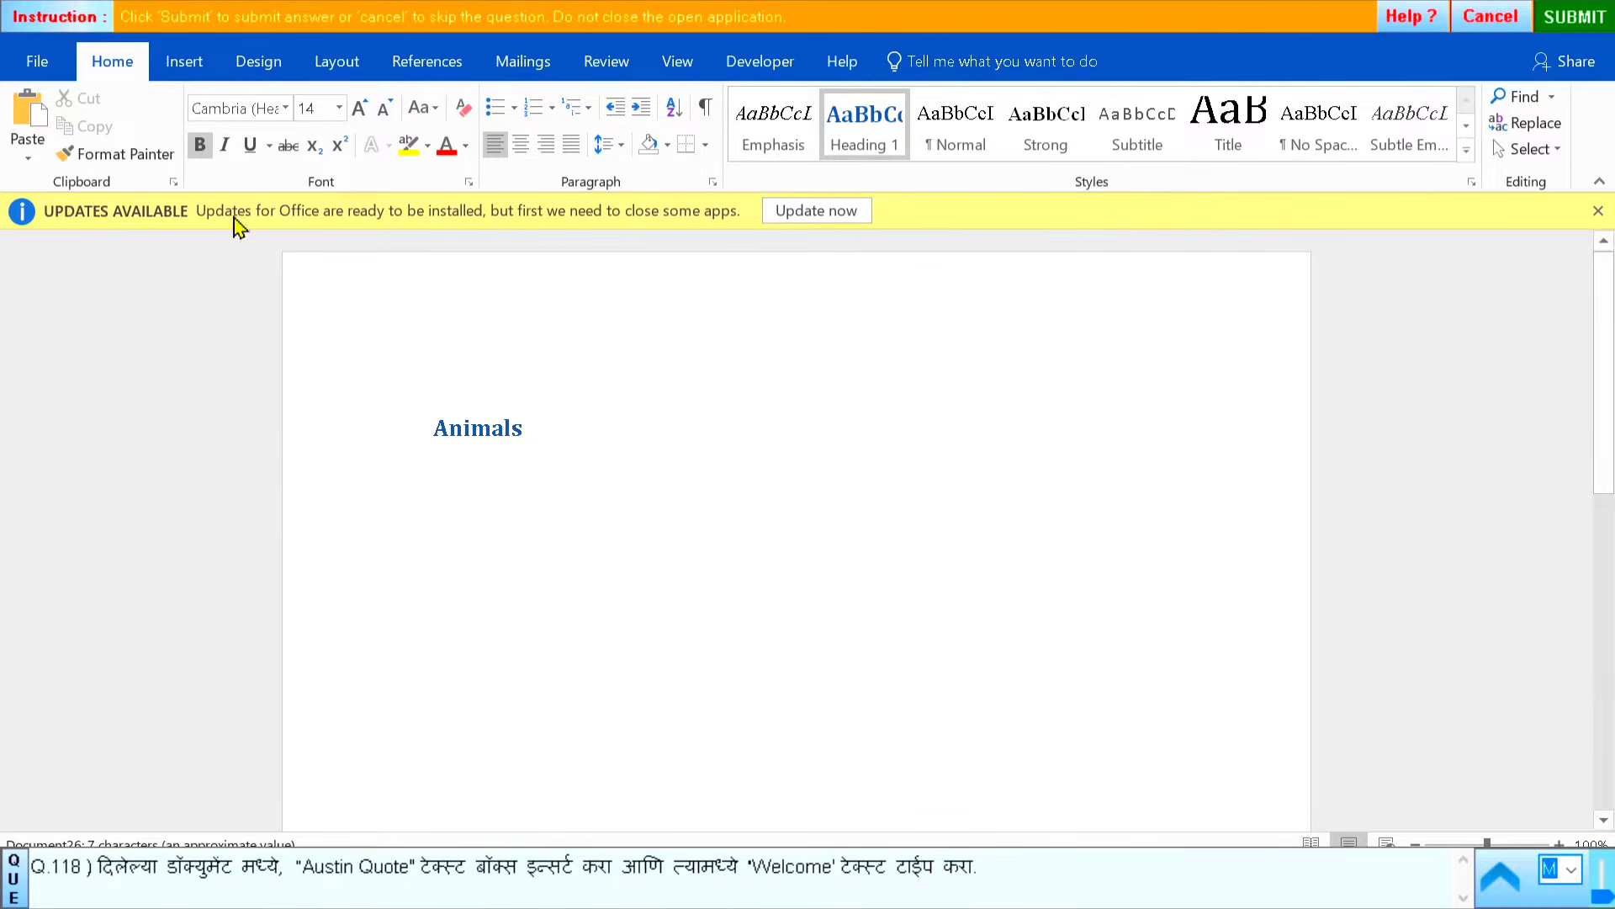
# Insert an Austin Quote text box in the "Animals" document and replace its placeholder text with "Welcome"
pyautogui.click(184, 67)
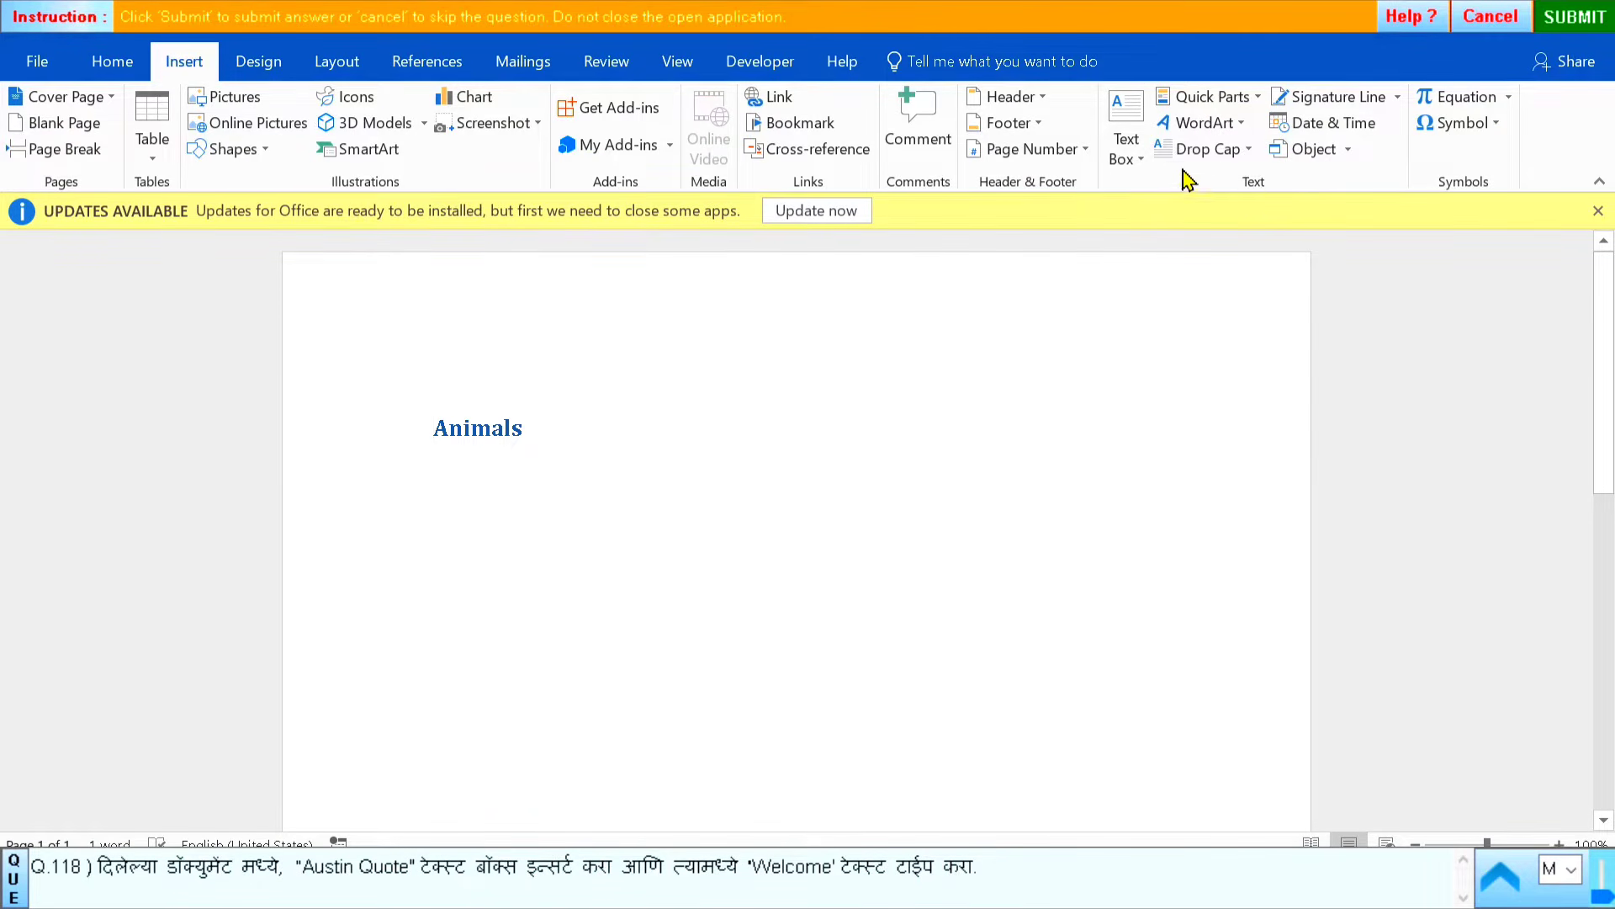
pyautogui.click(1142, 138)
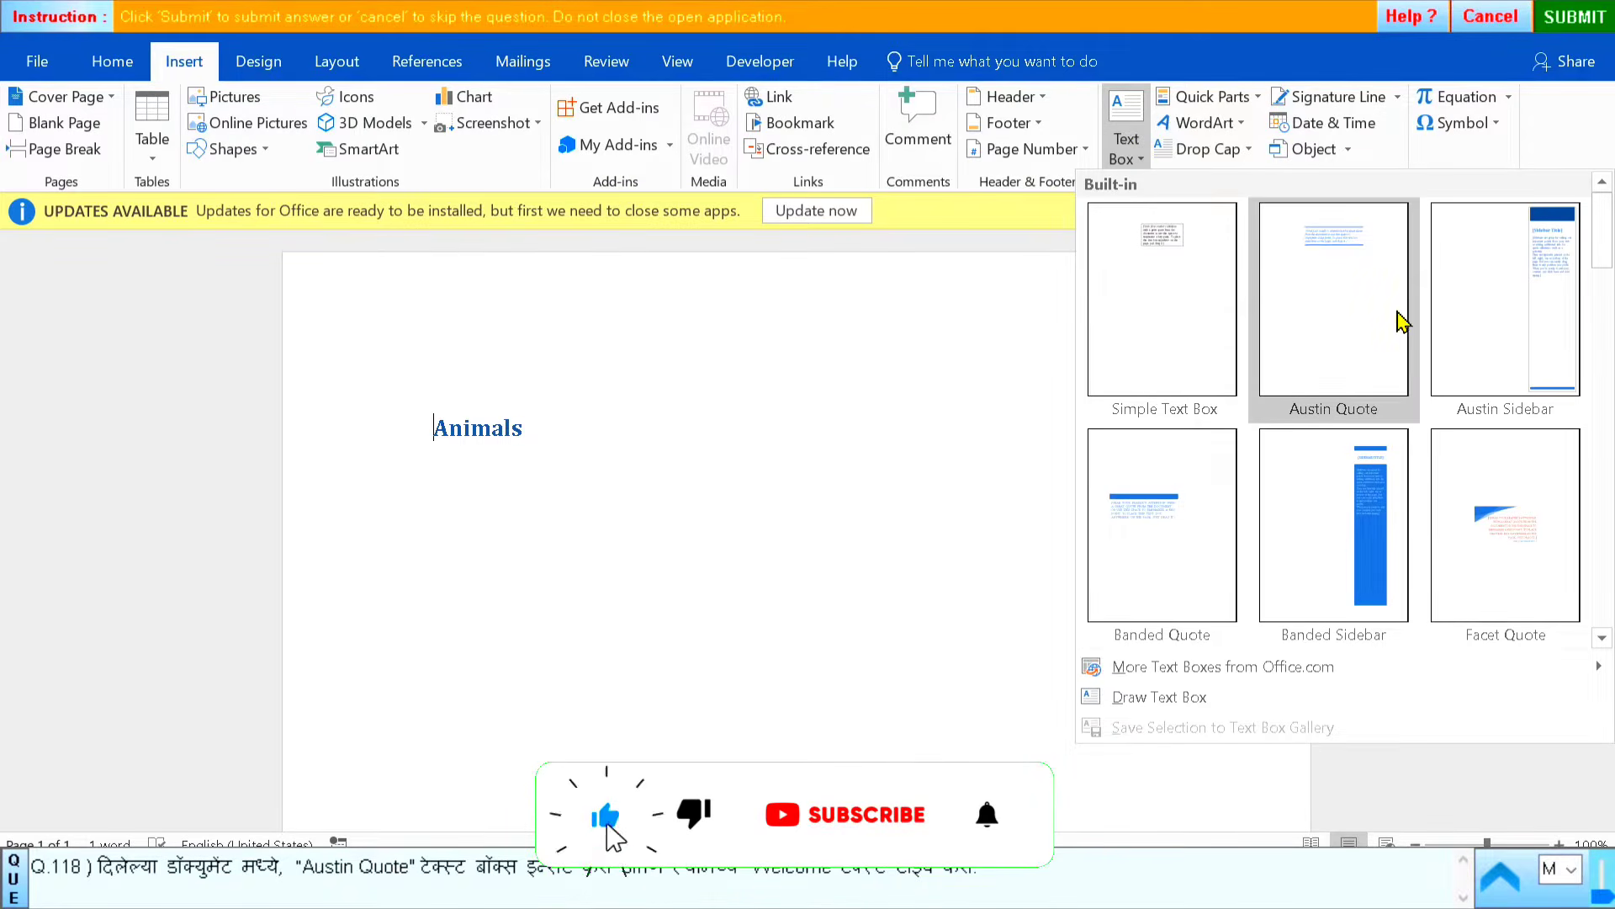
pyautogui.click(1320, 350)
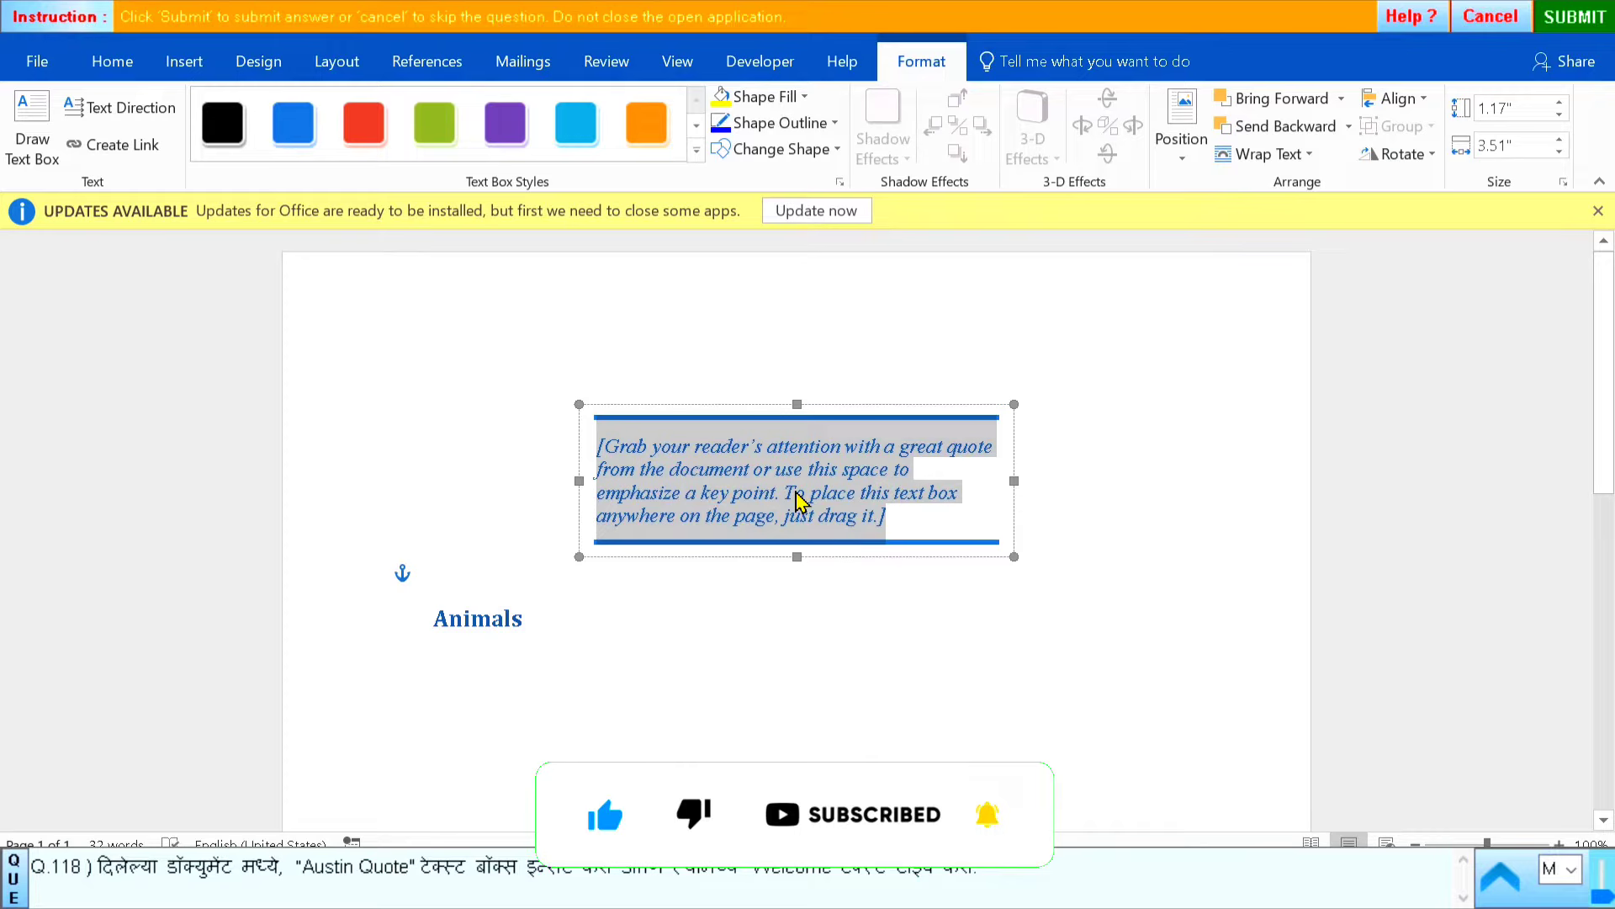
pyautogui.write('WEl')
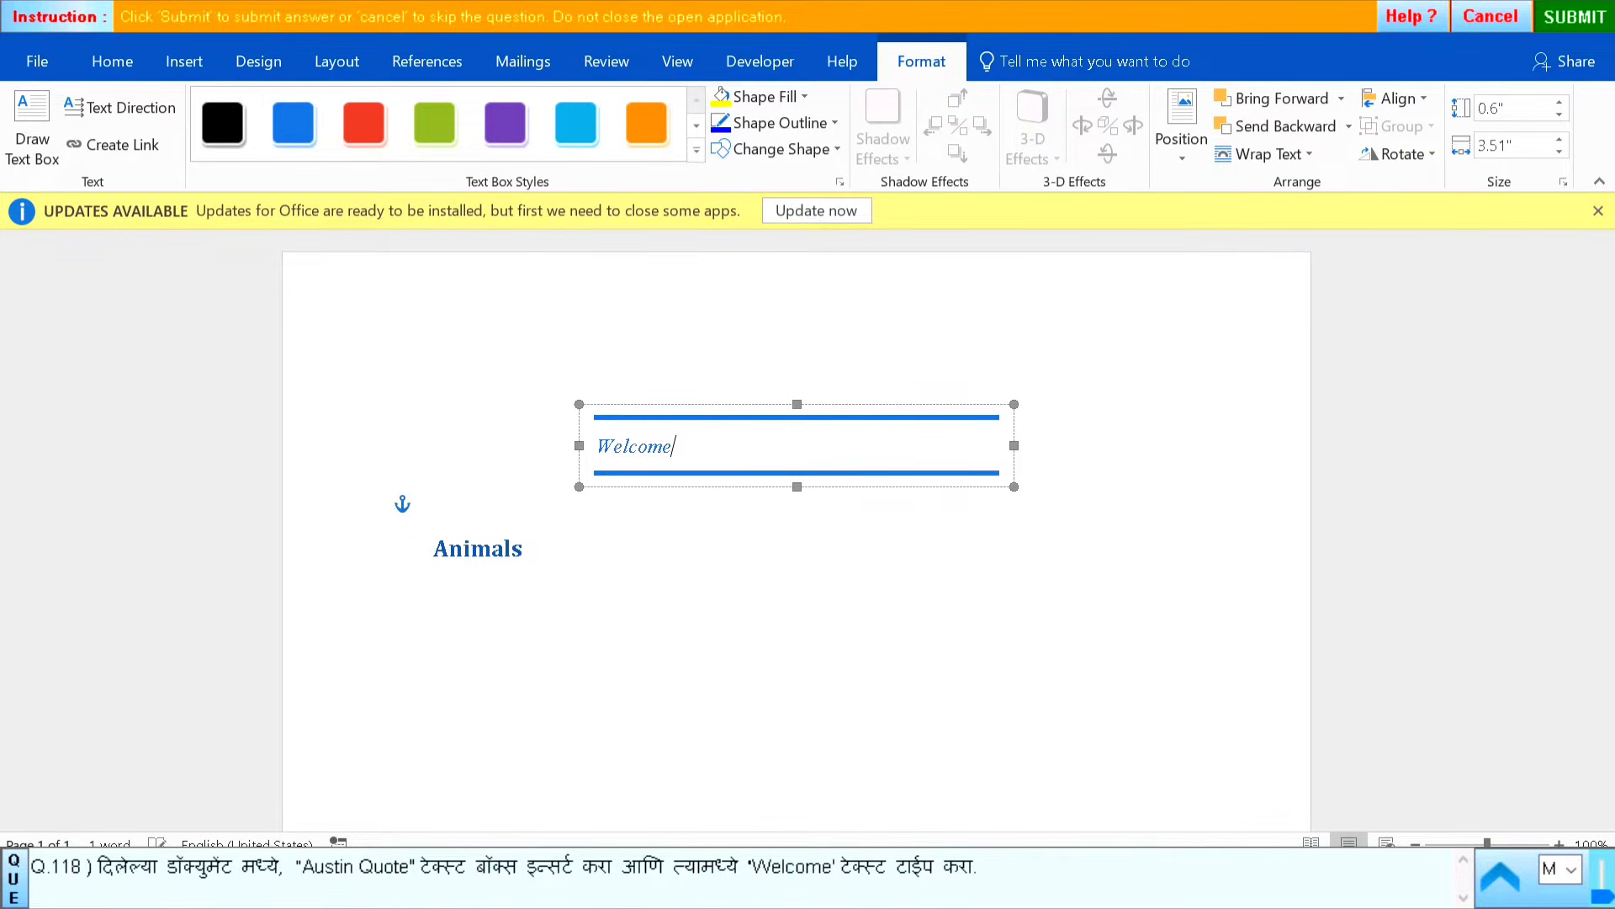
pyautogui.click(790, 707)
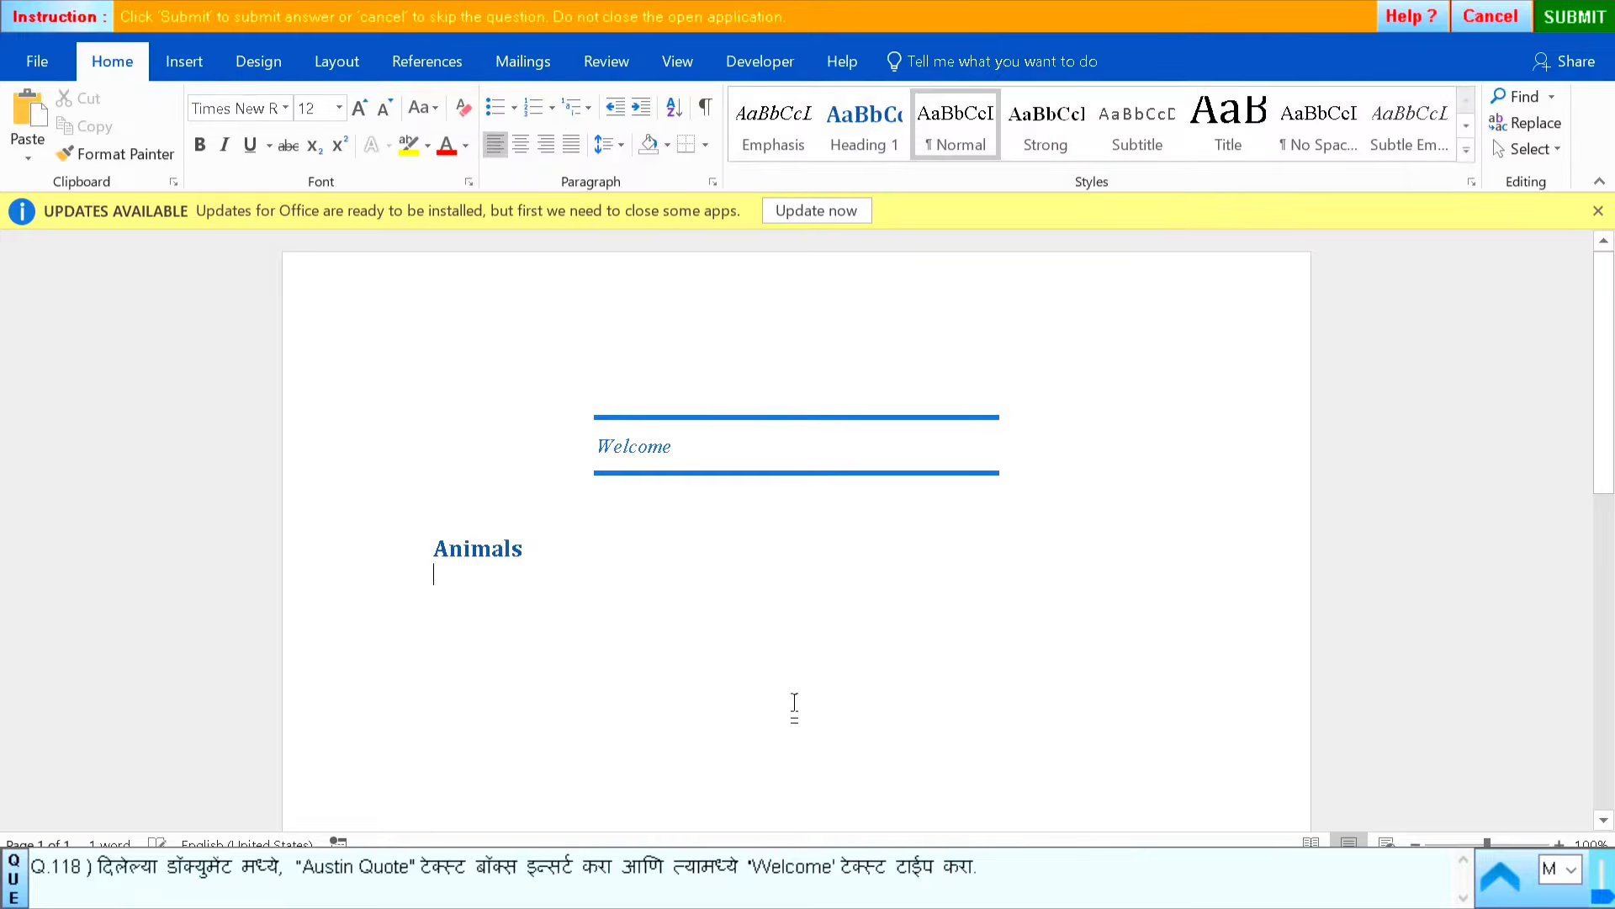
# Submit the answer to question 118 and start practical question 119
pyautogui.click(1588, 20)
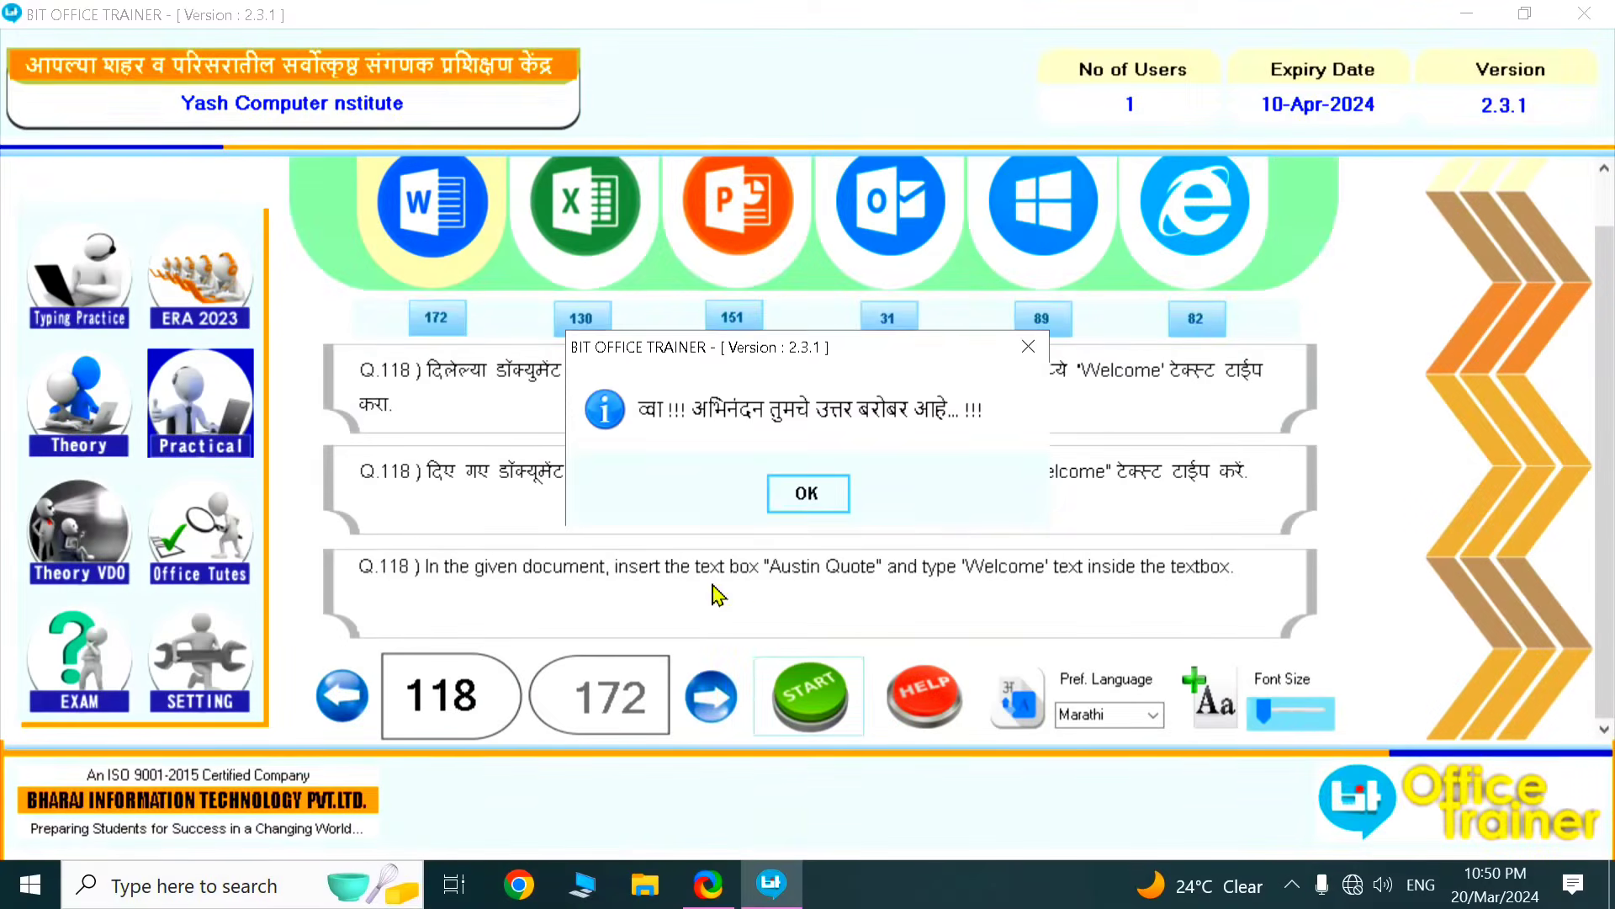
pyautogui.click(808, 493)
pyautogui.click(712, 696)
pyautogui.click(832, 711)
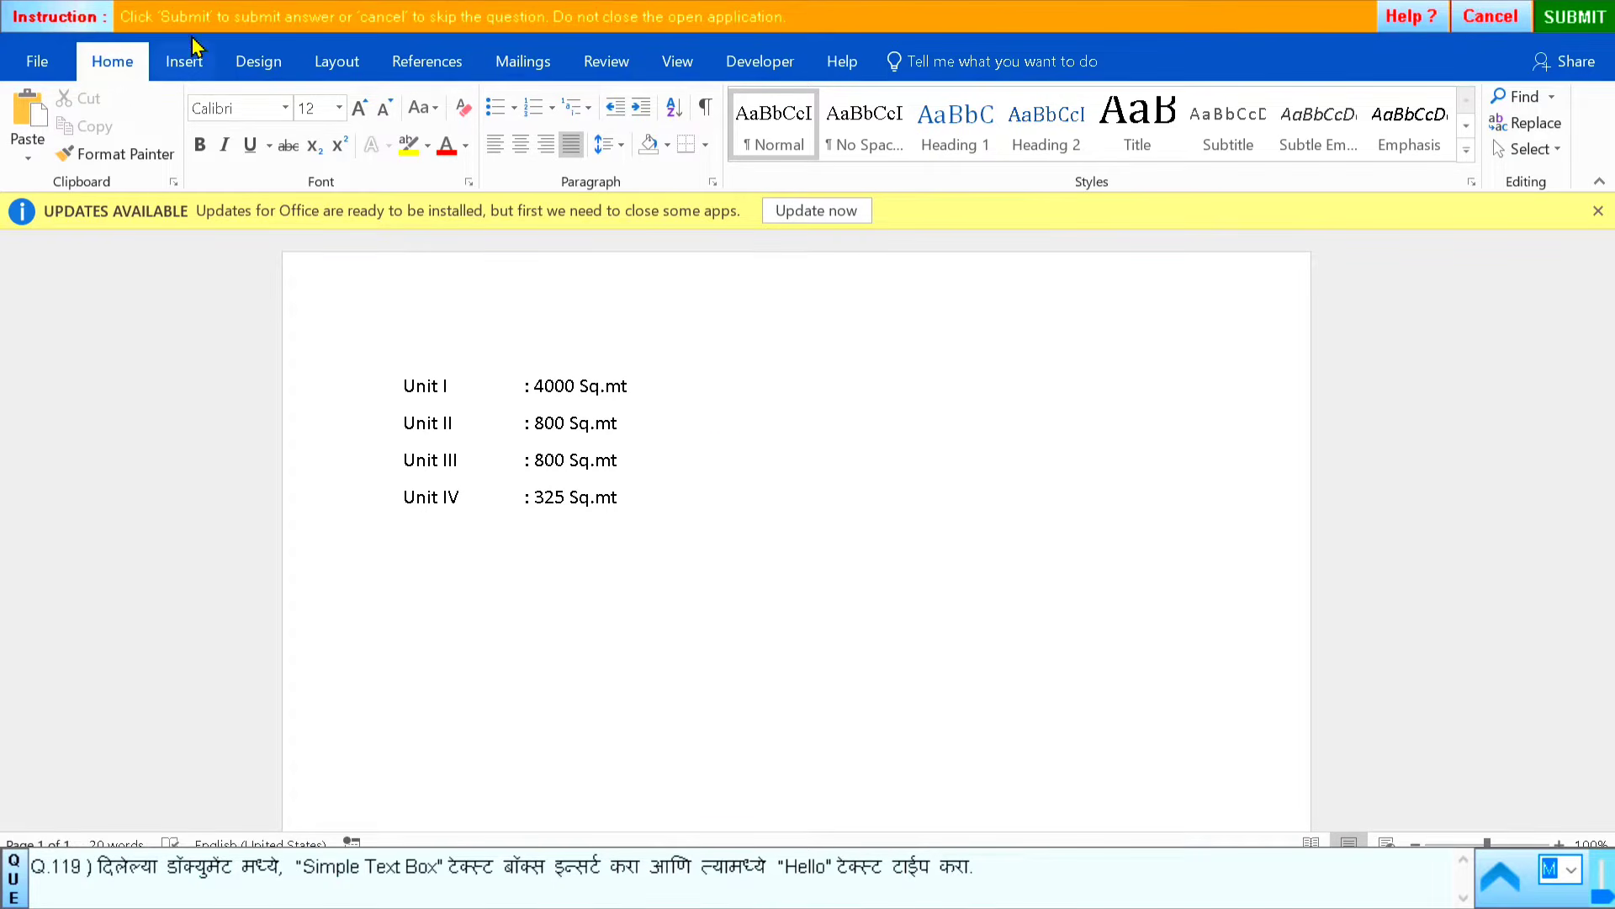
# Insert a Simple Text Box in the document listing the unit areas and replace its placeholder text with "Hello"
pyautogui.click(184, 65)
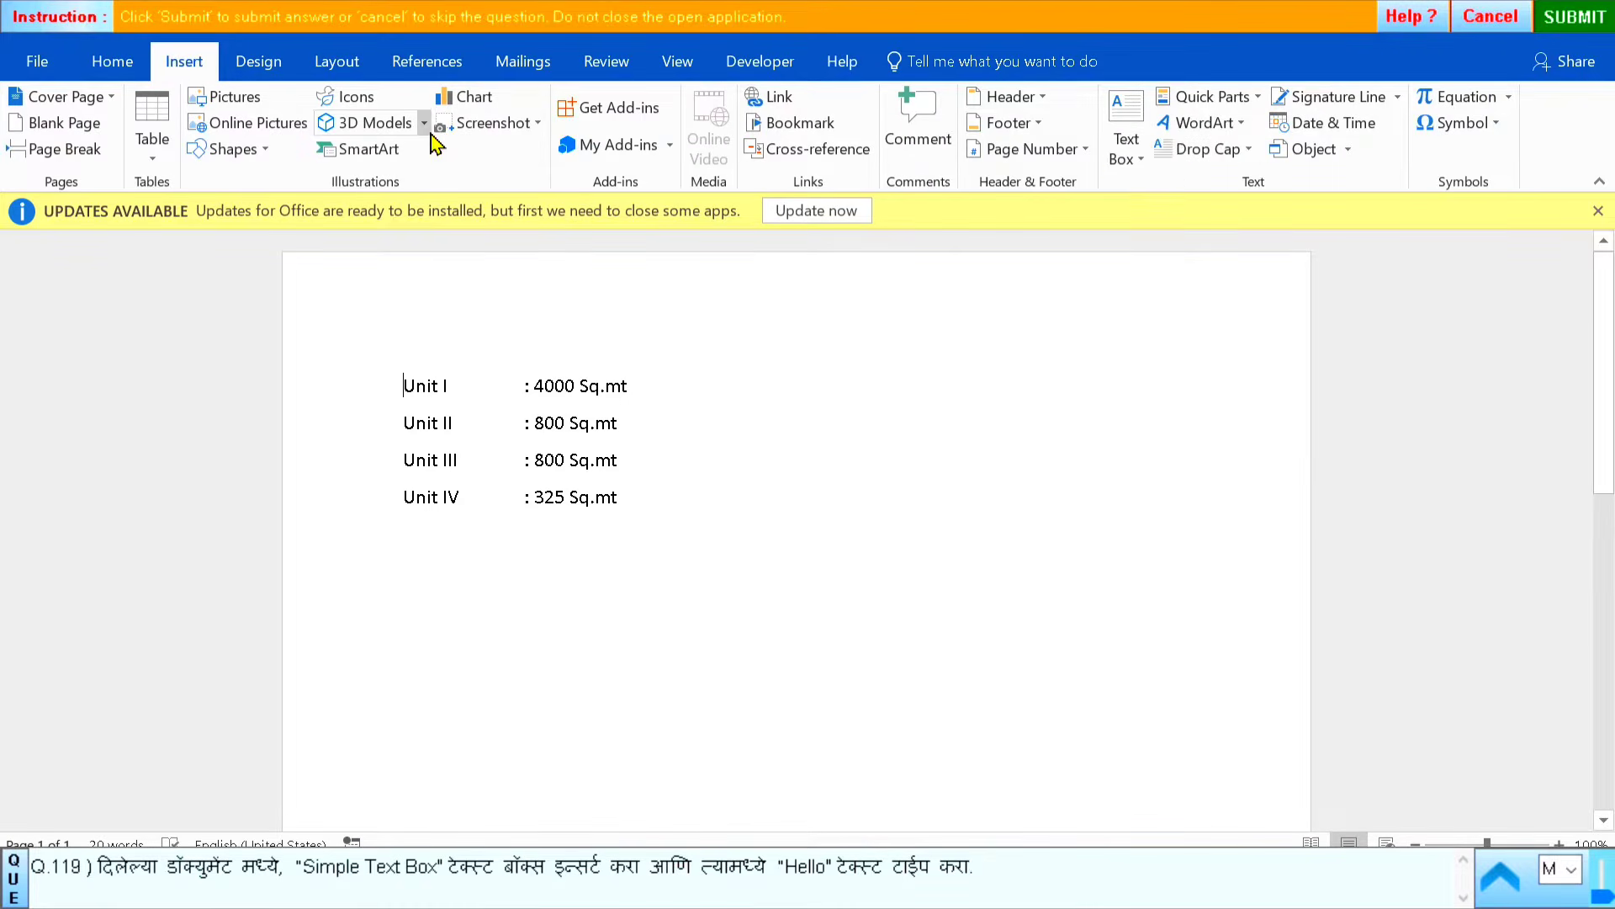
pyautogui.click(1134, 150)
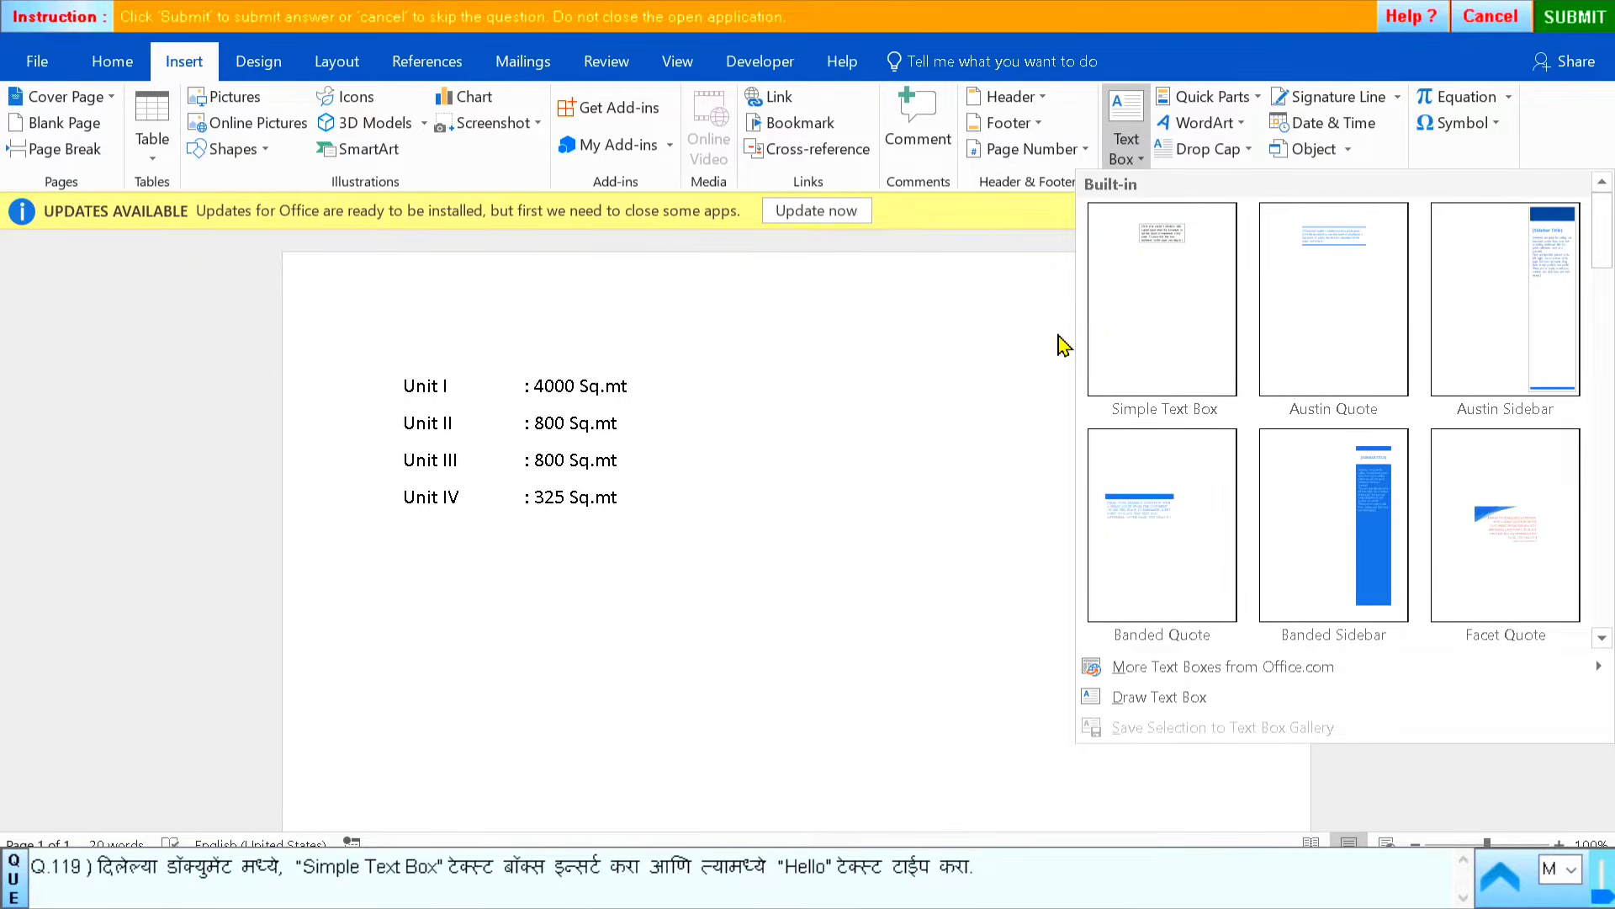
pyautogui.click(1164, 336)
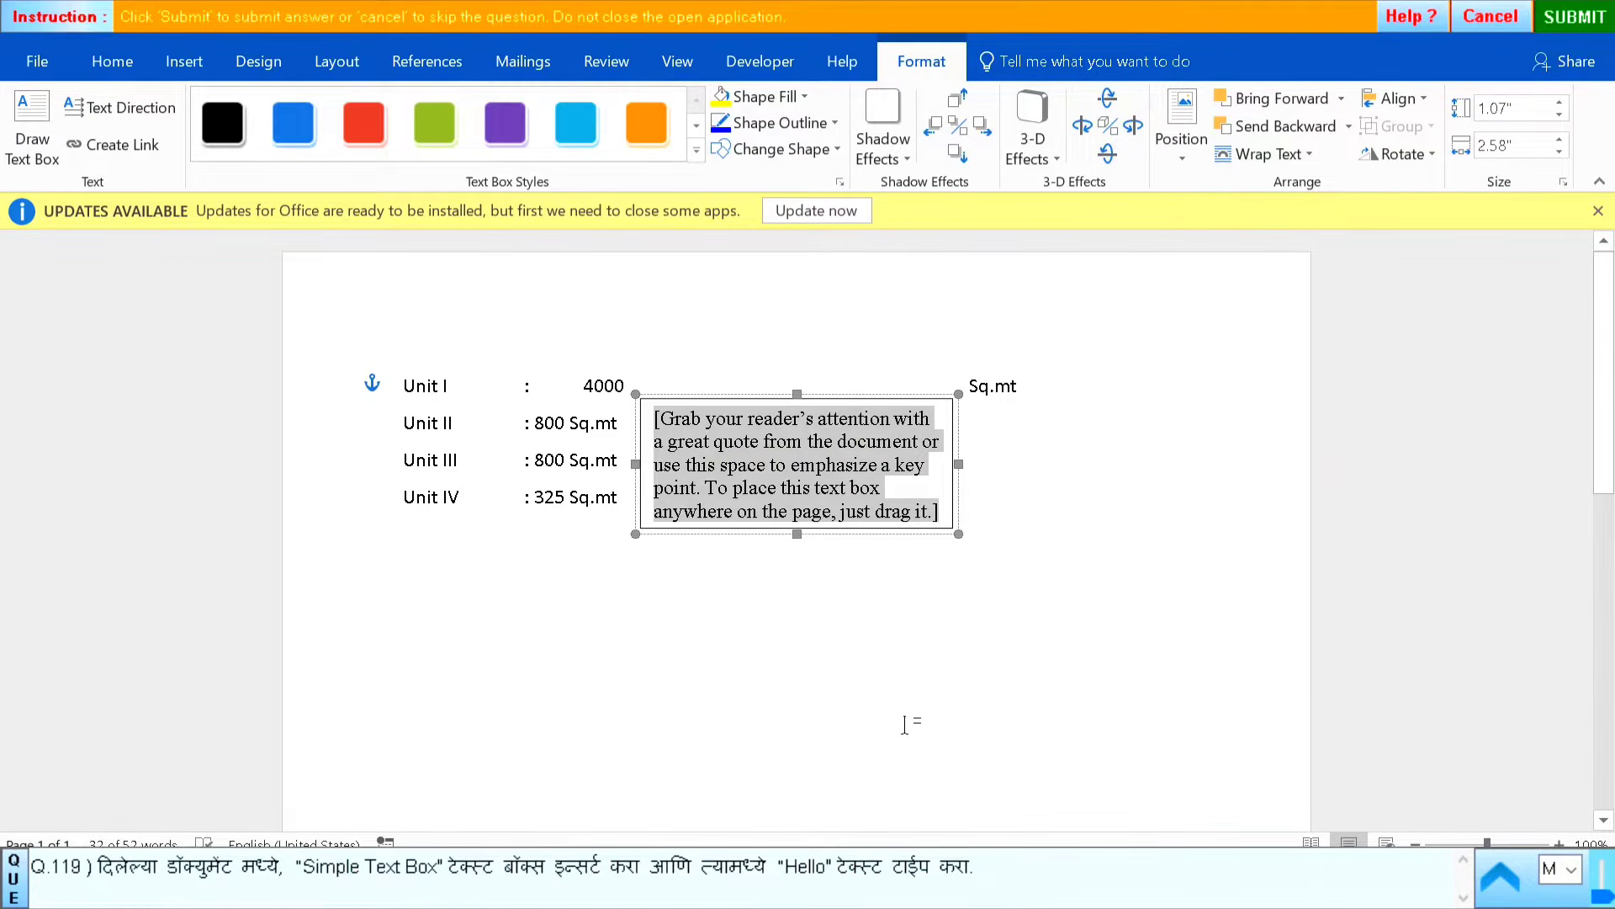
pyautogui.write('Hello')
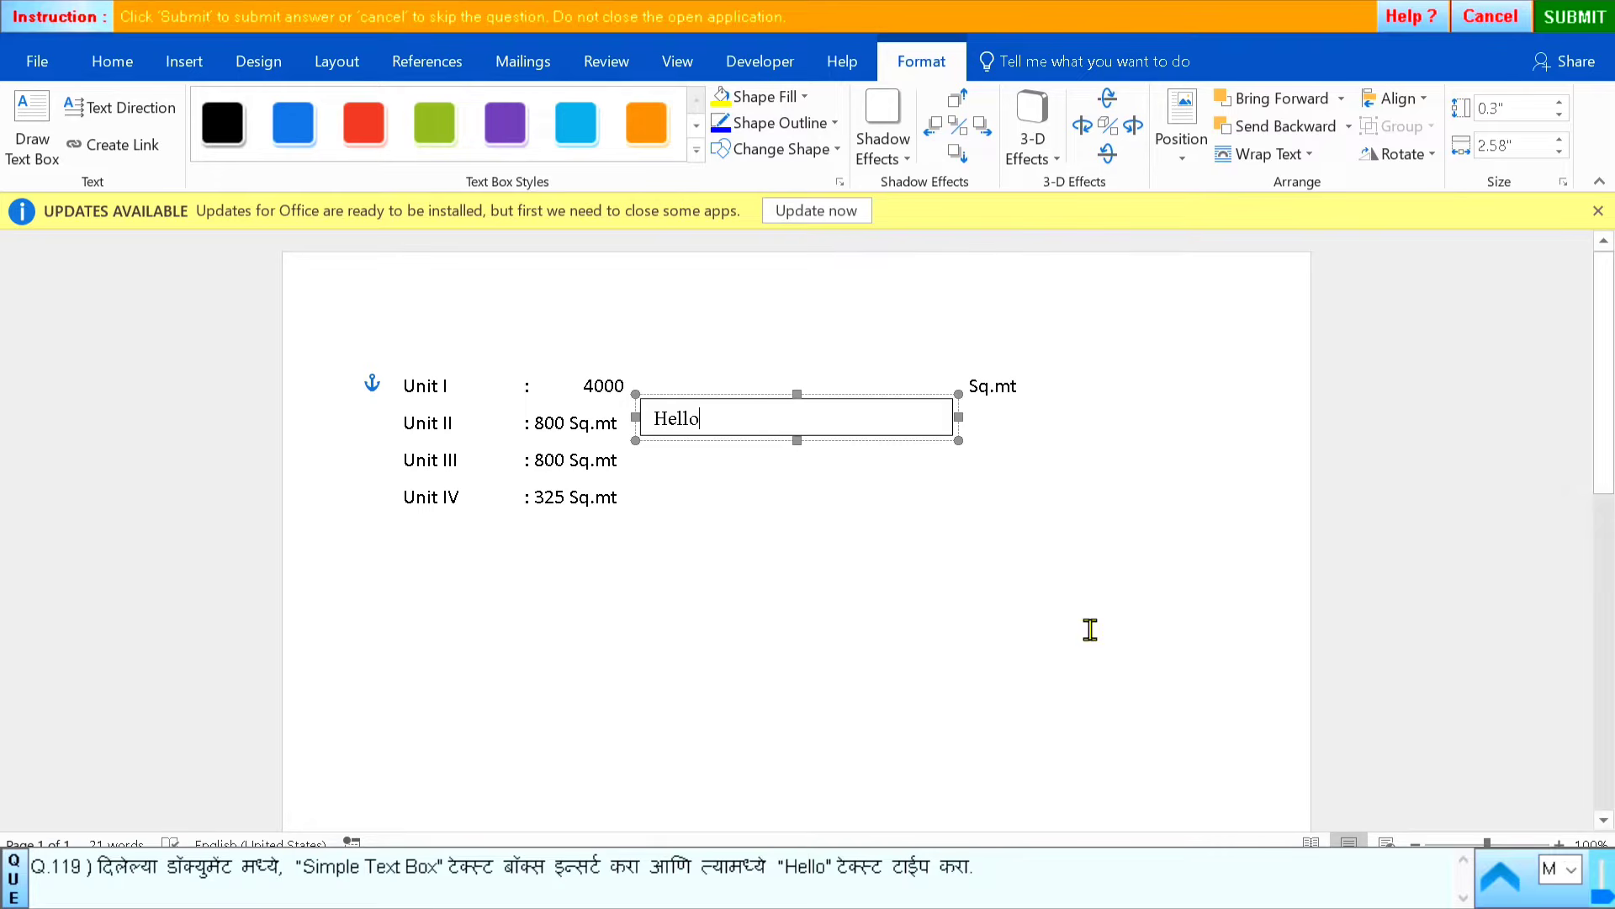
pyautogui.click(1210, 583)
# Submit the answer to question 119 and start practical question 120
pyautogui.click(1570, 14)
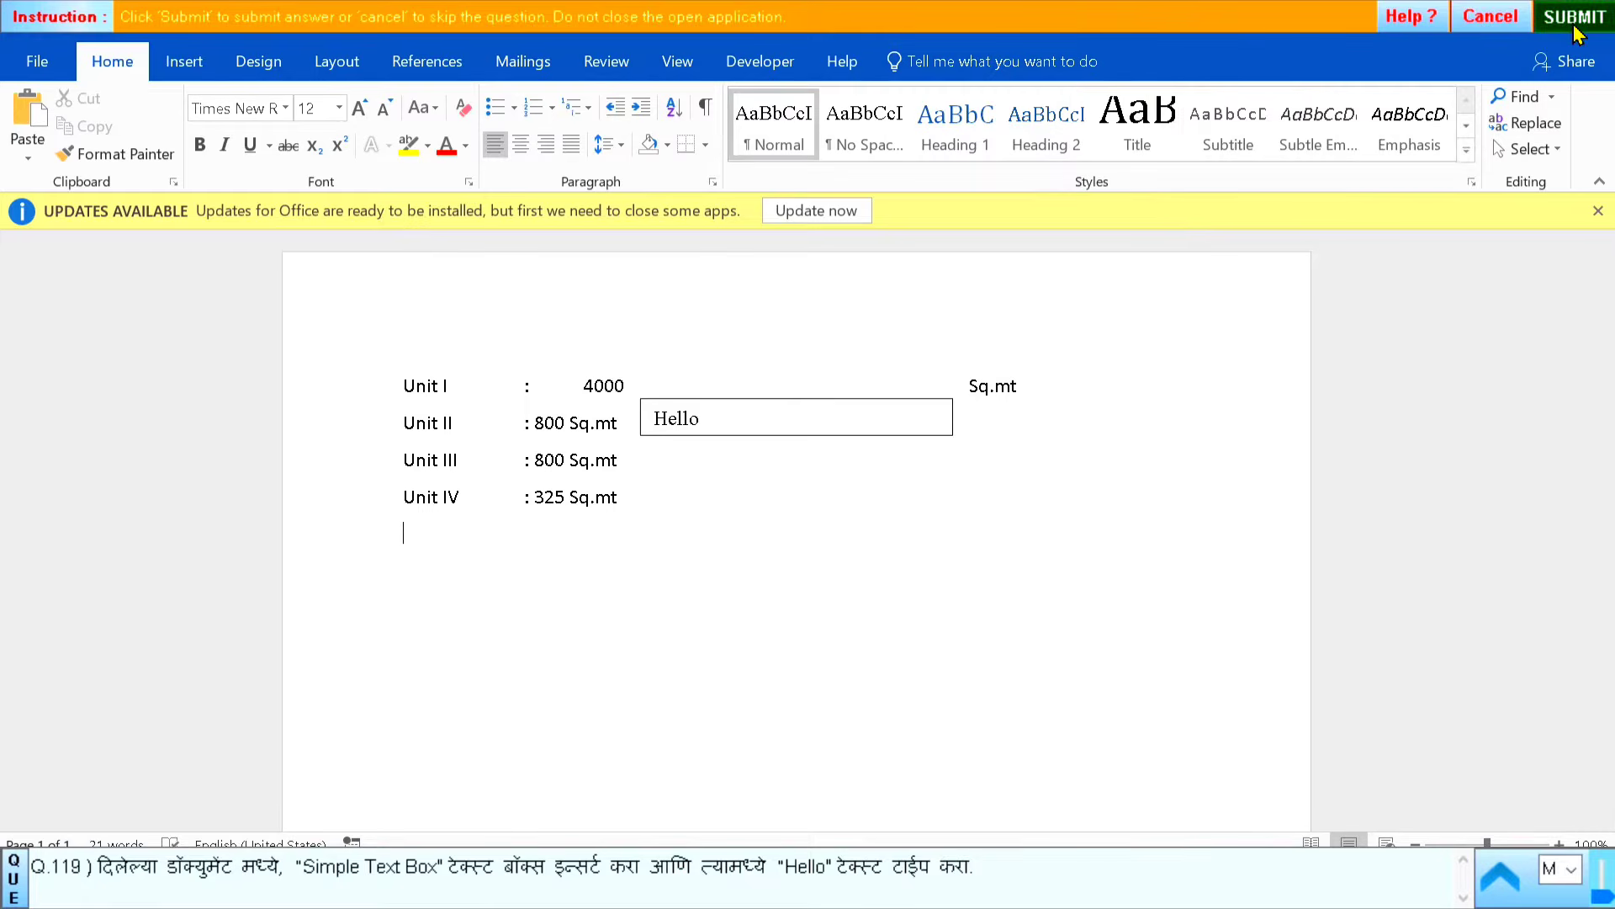
pyautogui.click(798, 488)
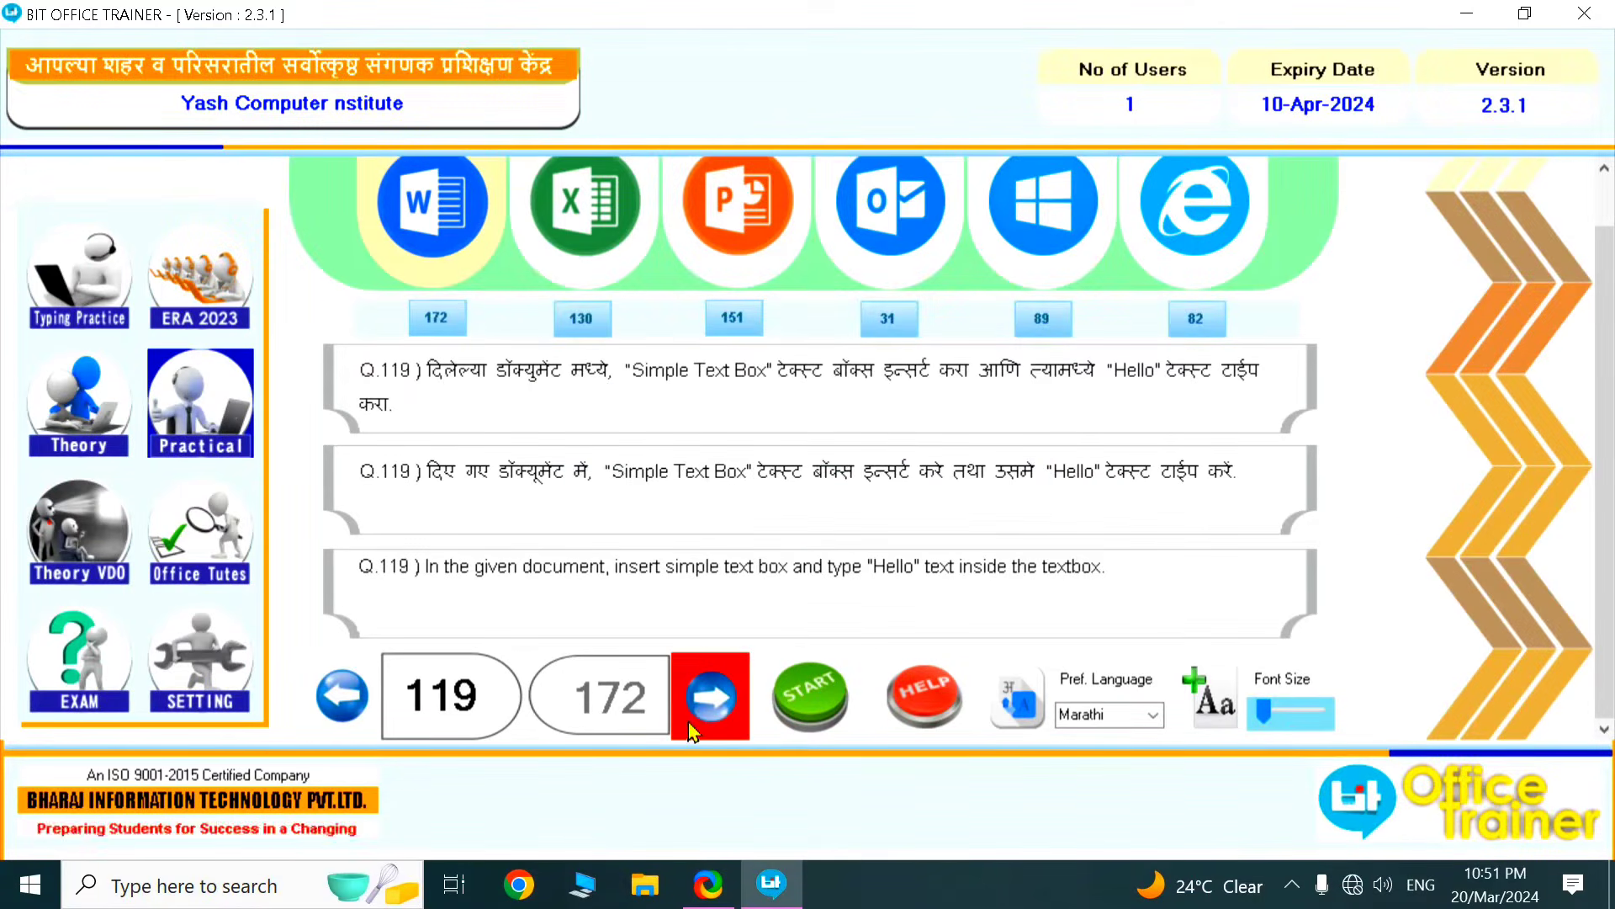
pyautogui.click(712, 696)
pyautogui.click(809, 696)
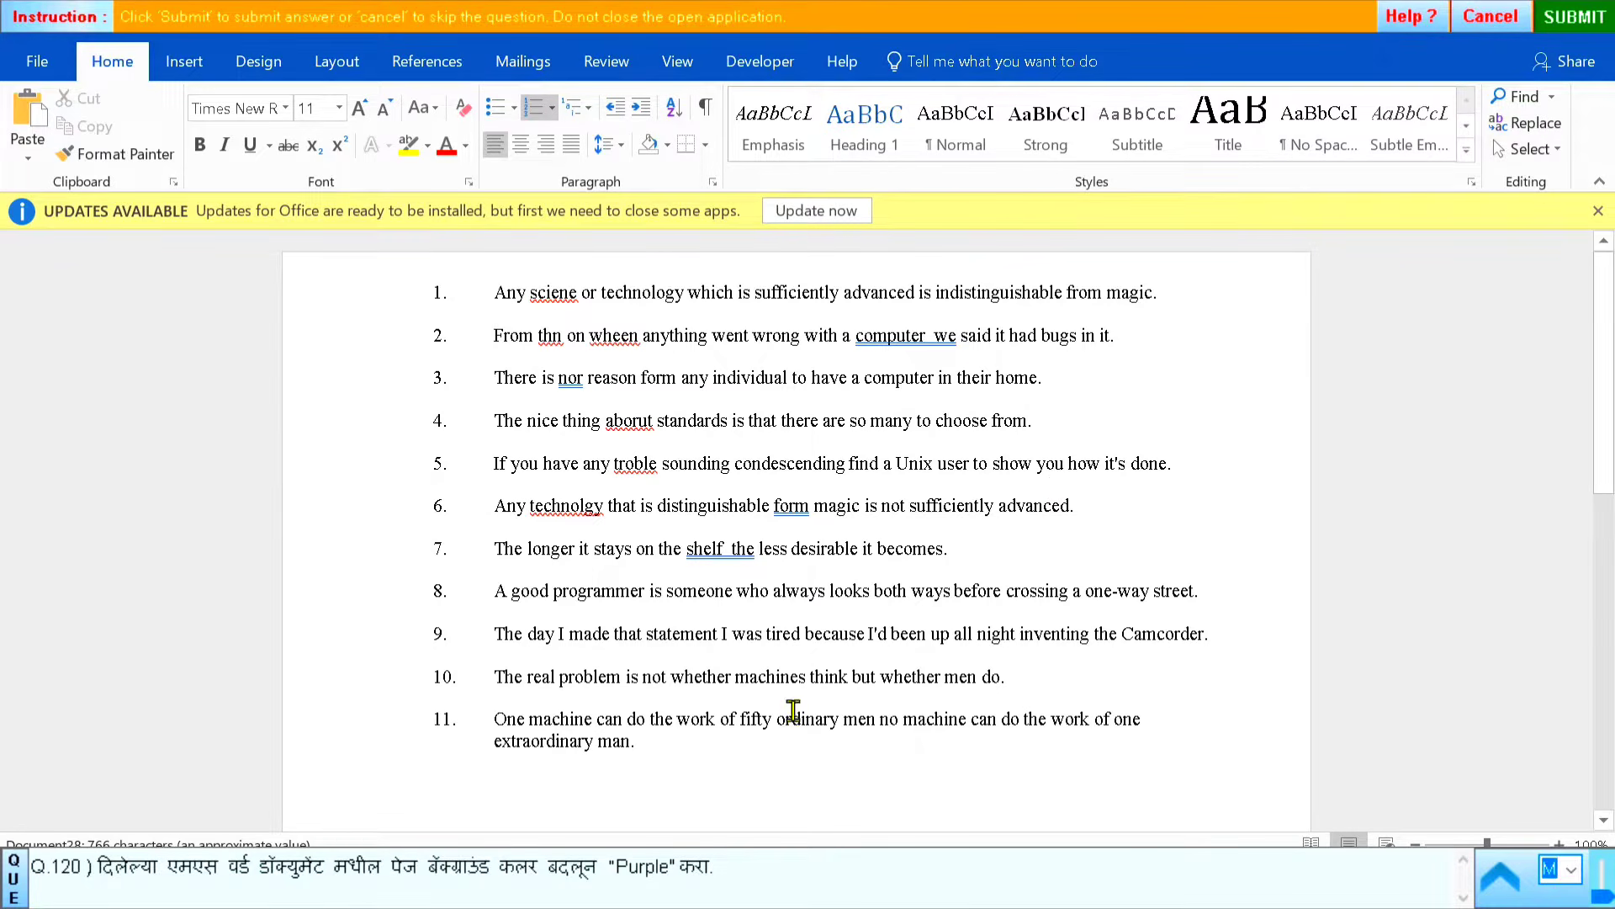
# Set the page background color of the document to the standard color Purple
pyautogui.click(258, 61)
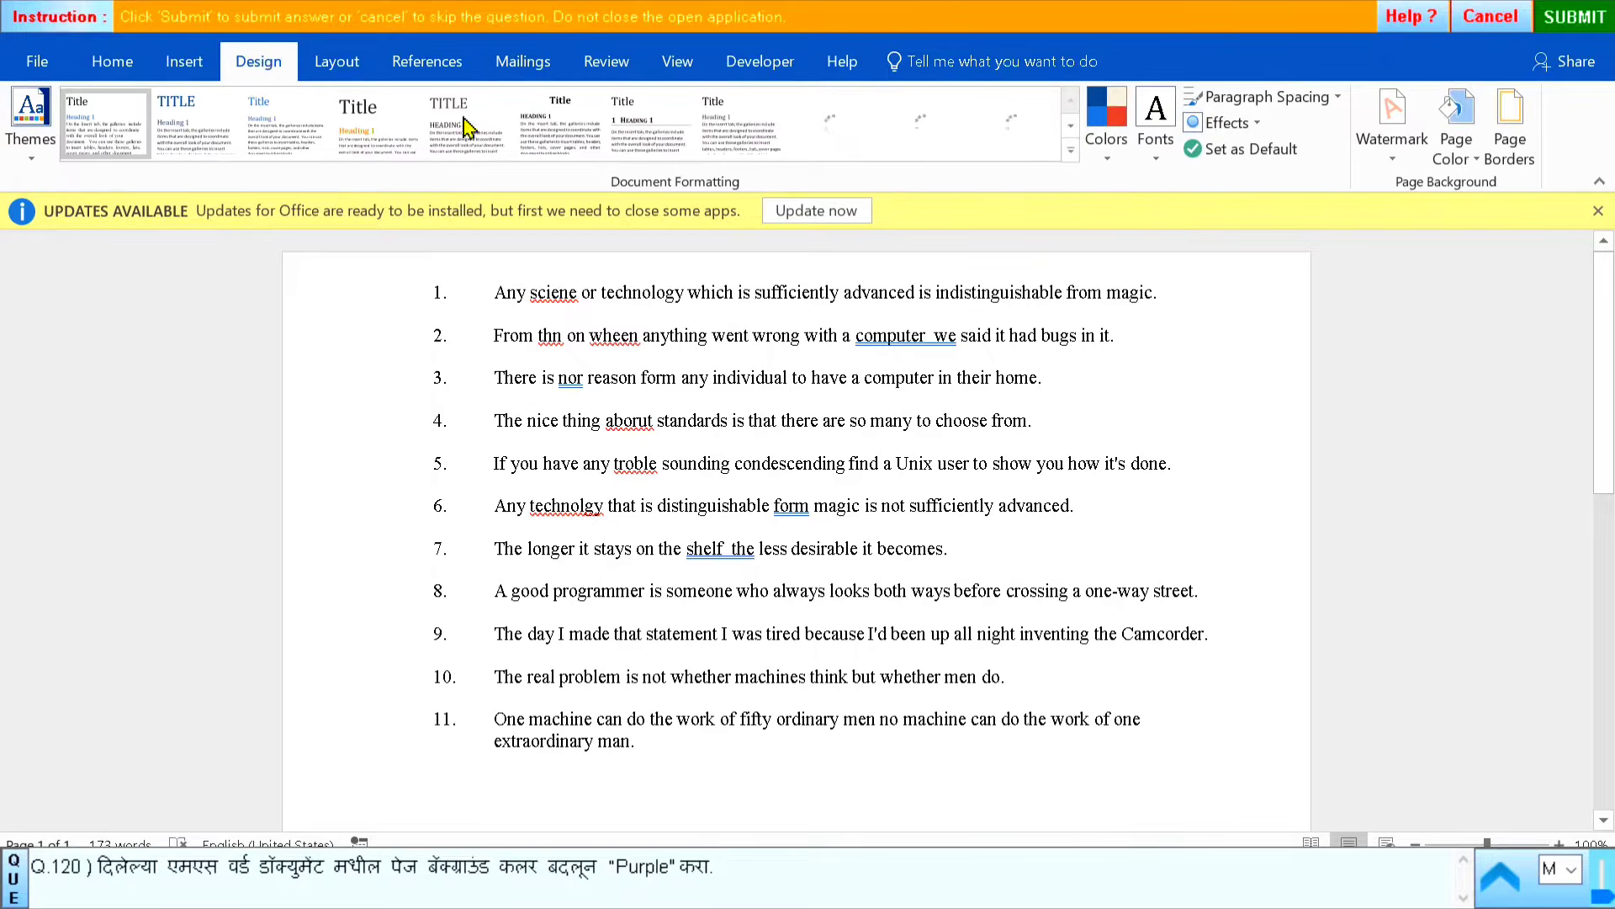
pyautogui.click(1468, 157)
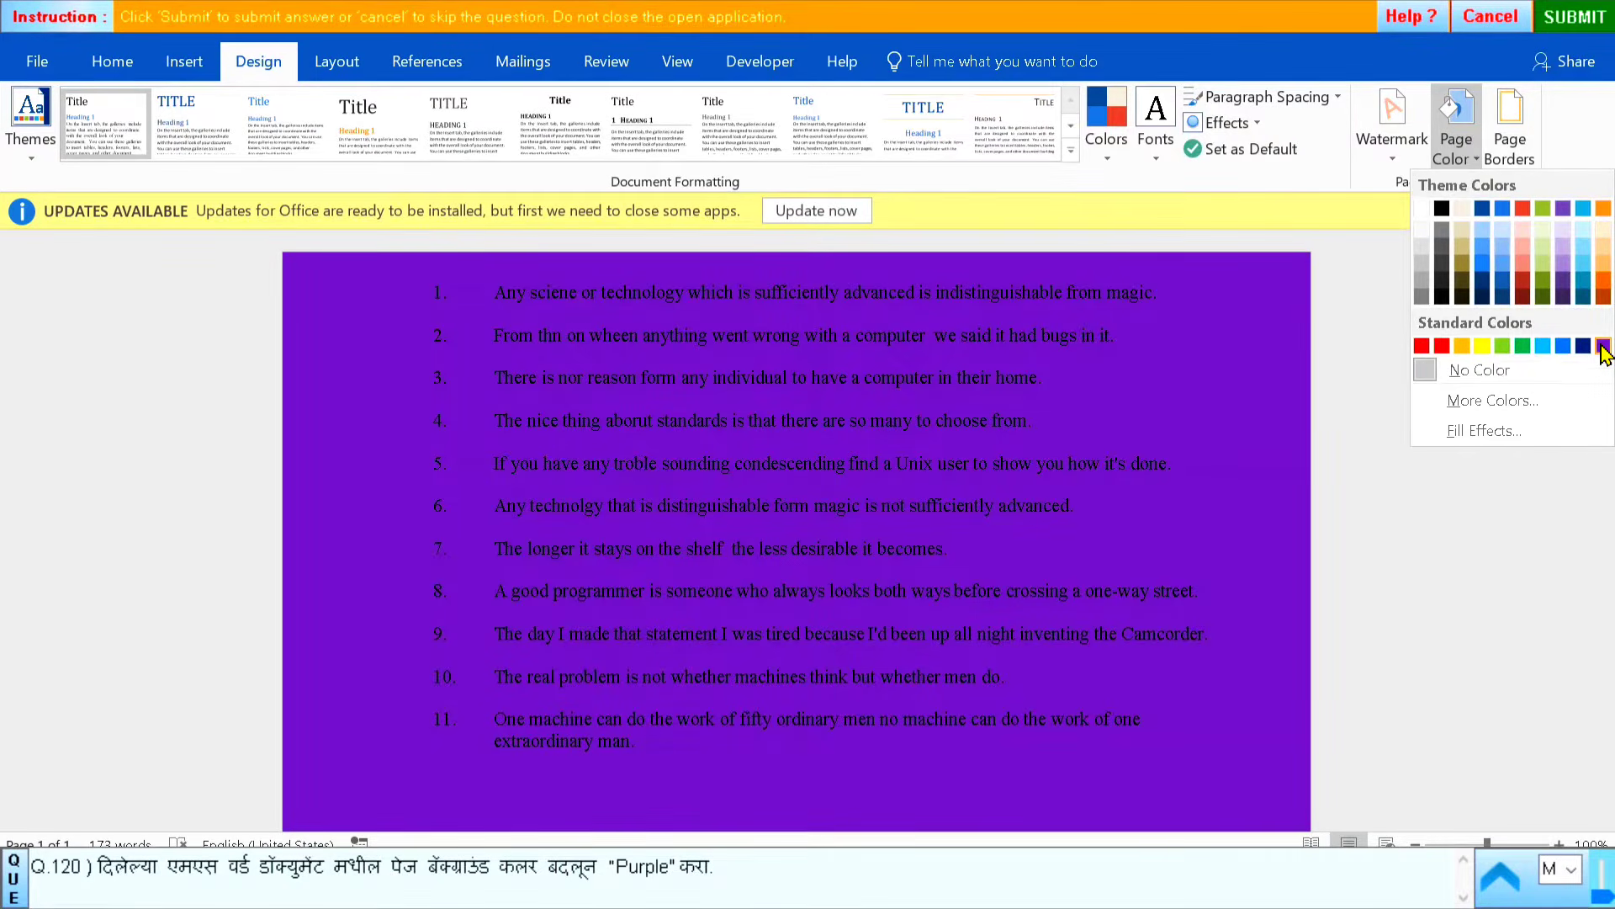
pyautogui.click(1603, 346)
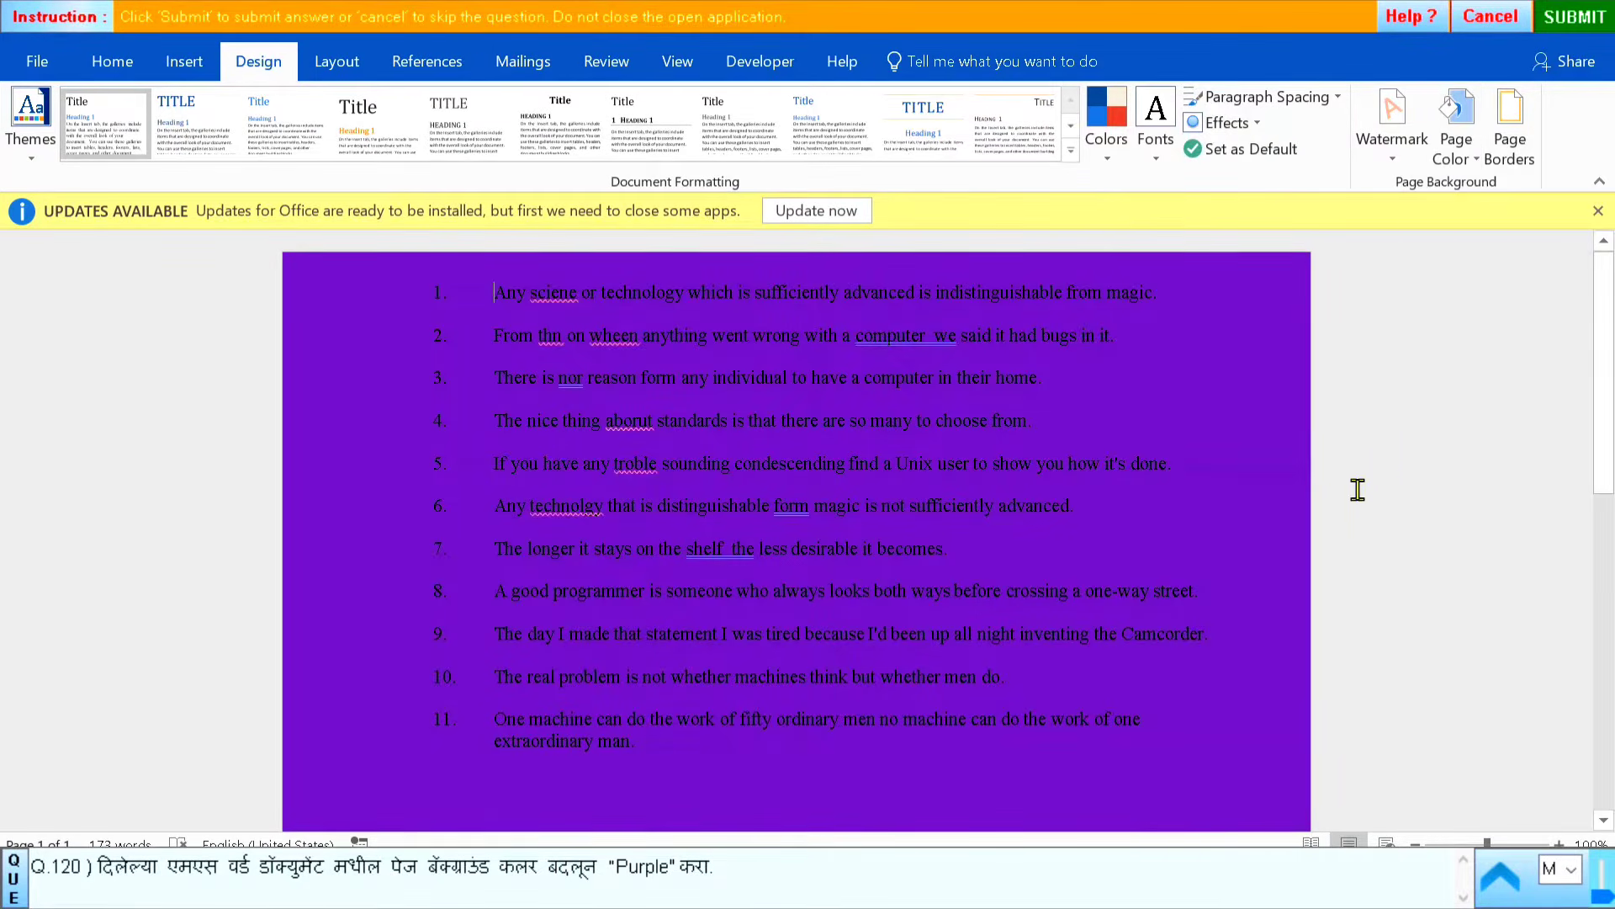
# Submit the answer to question 120 and start practical question 121
pyautogui.click(1574, 17)
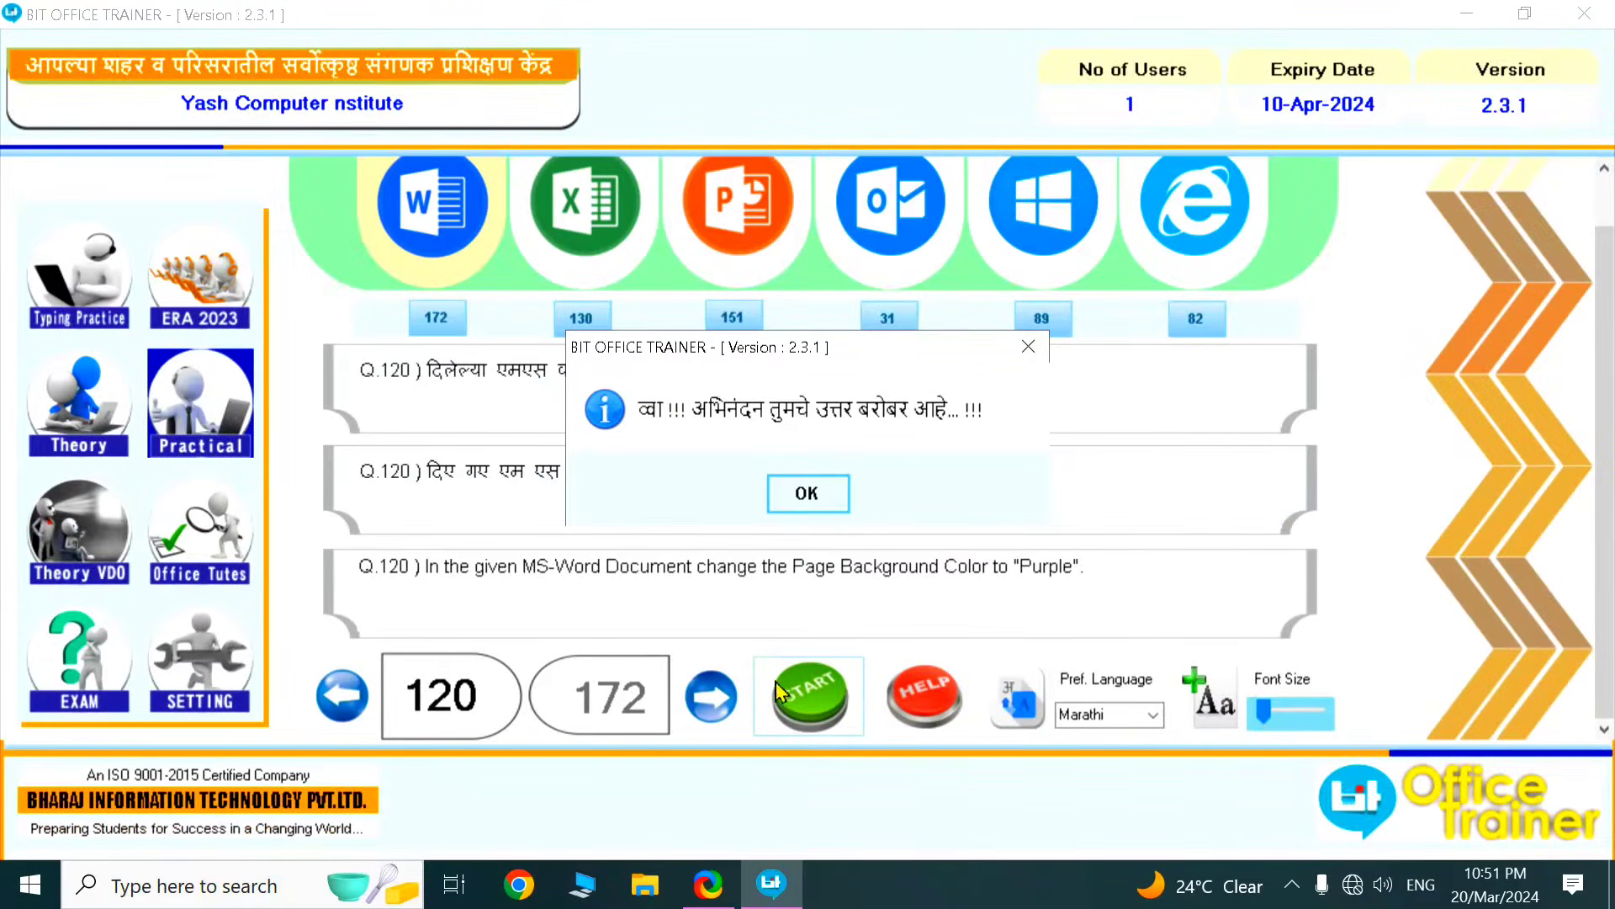
pyautogui.press('Return')
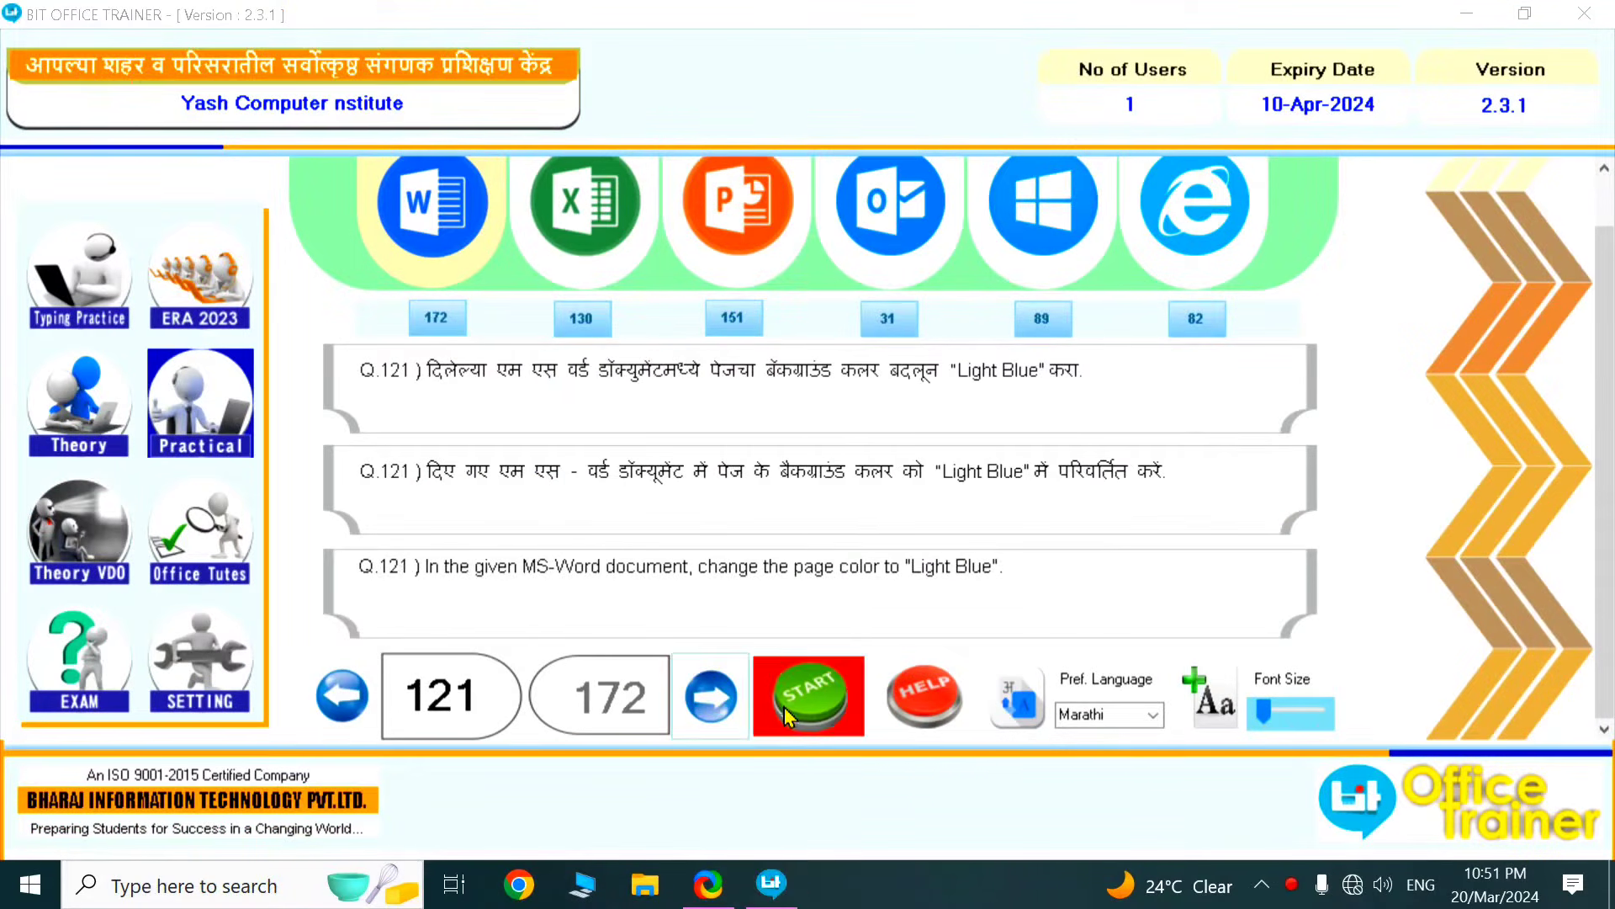
pyautogui.click(791, 716)
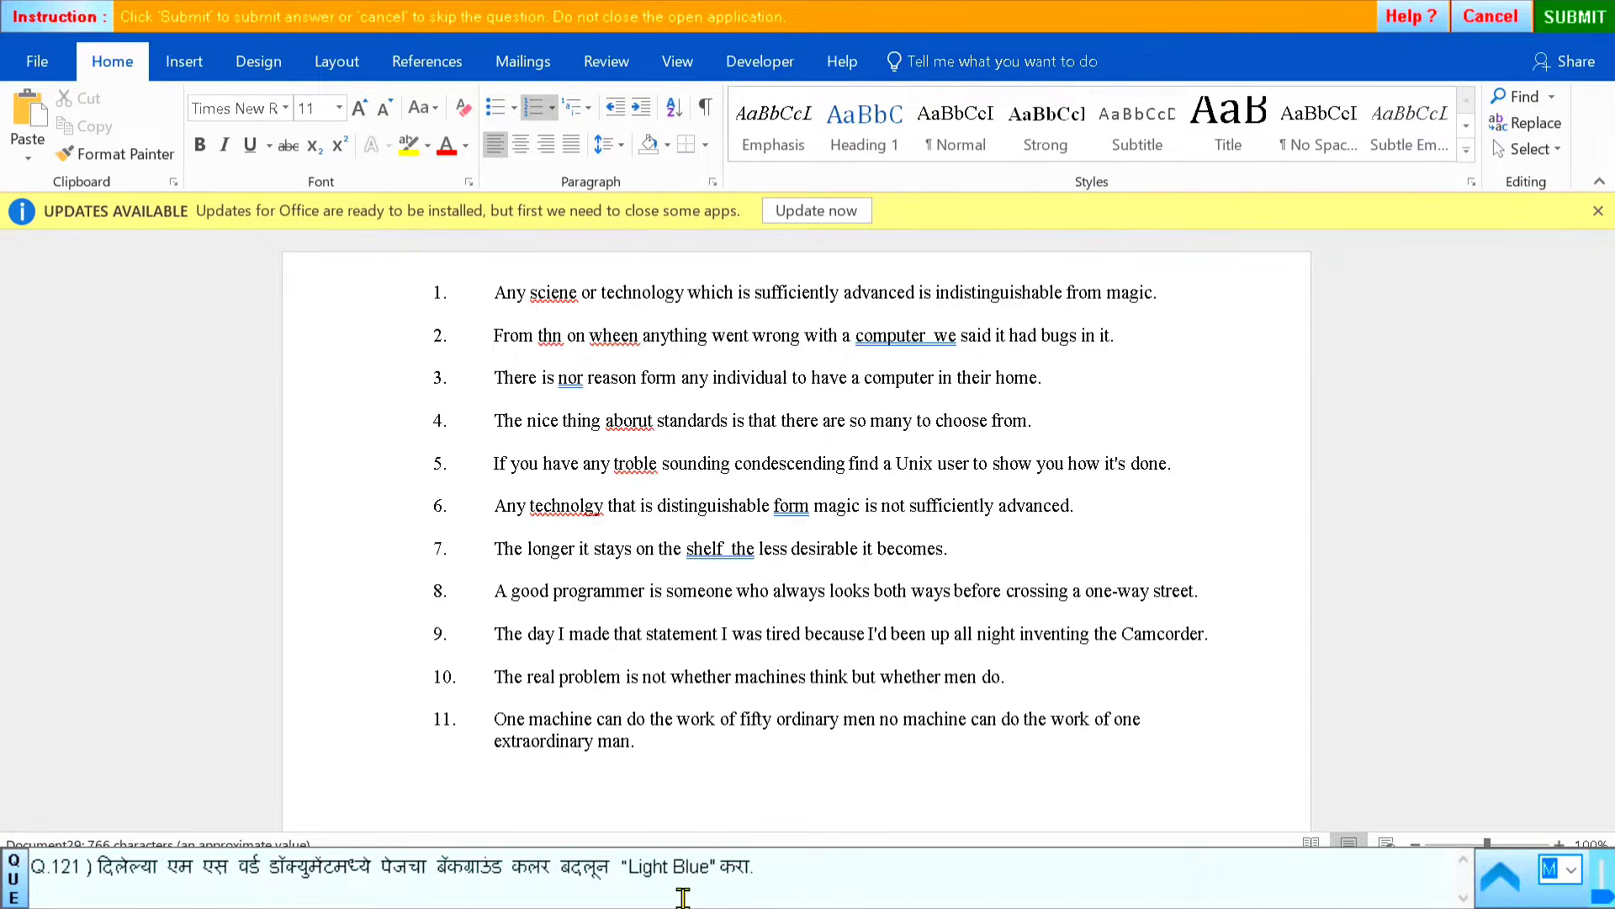
# Set the page background color of the document to the standard color Light Blue
pyautogui.click(269, 66)
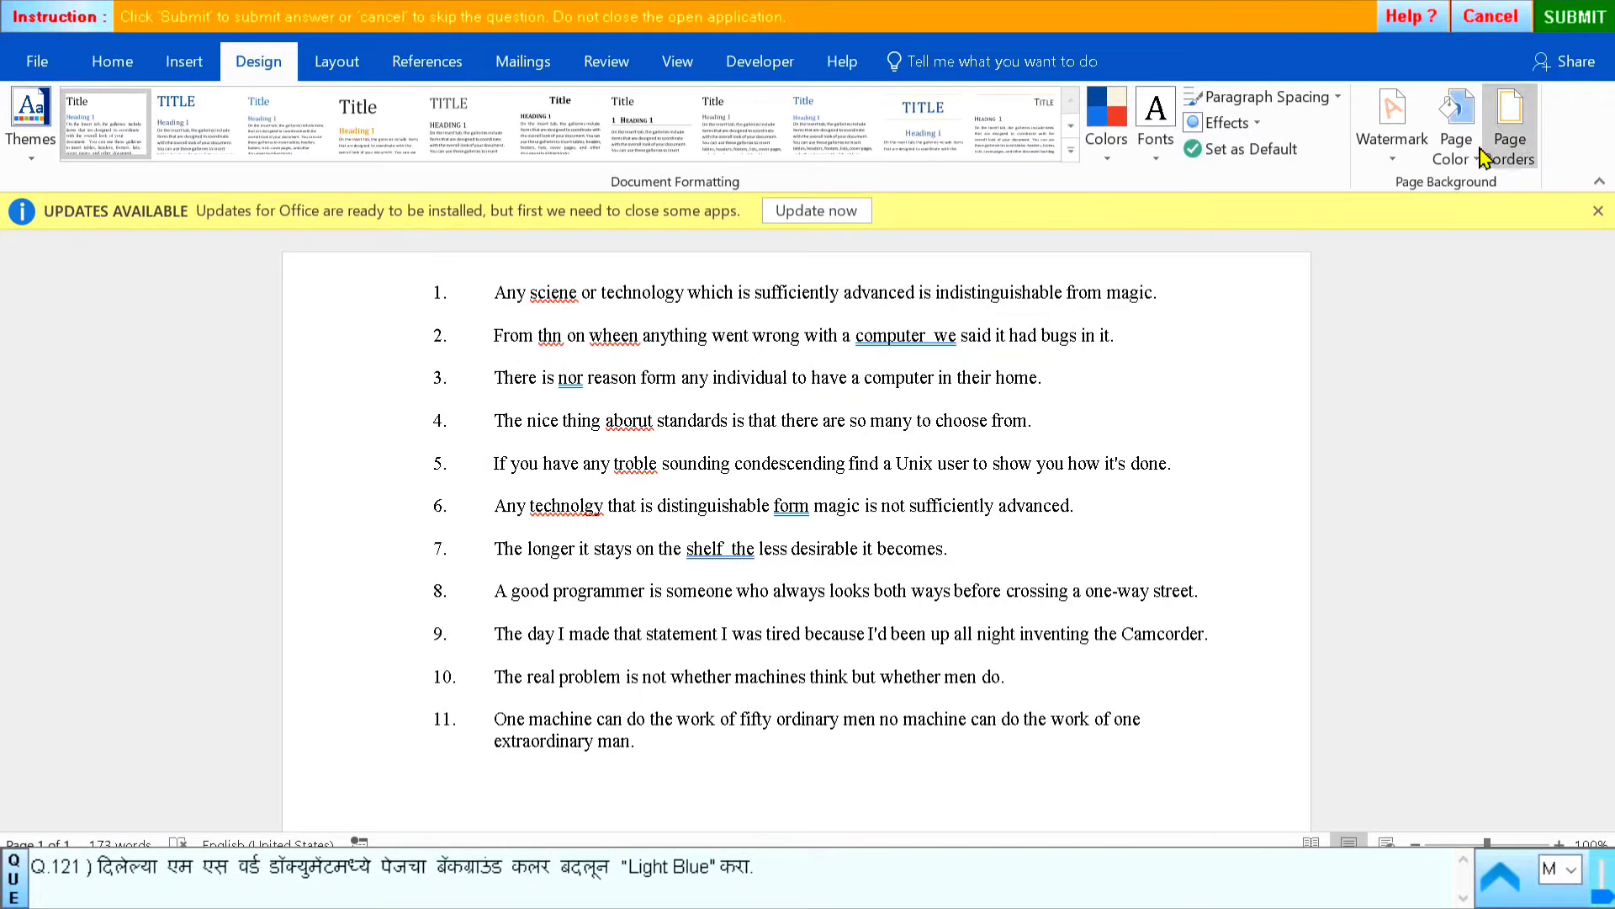
pyautogui.click(1453, 154)
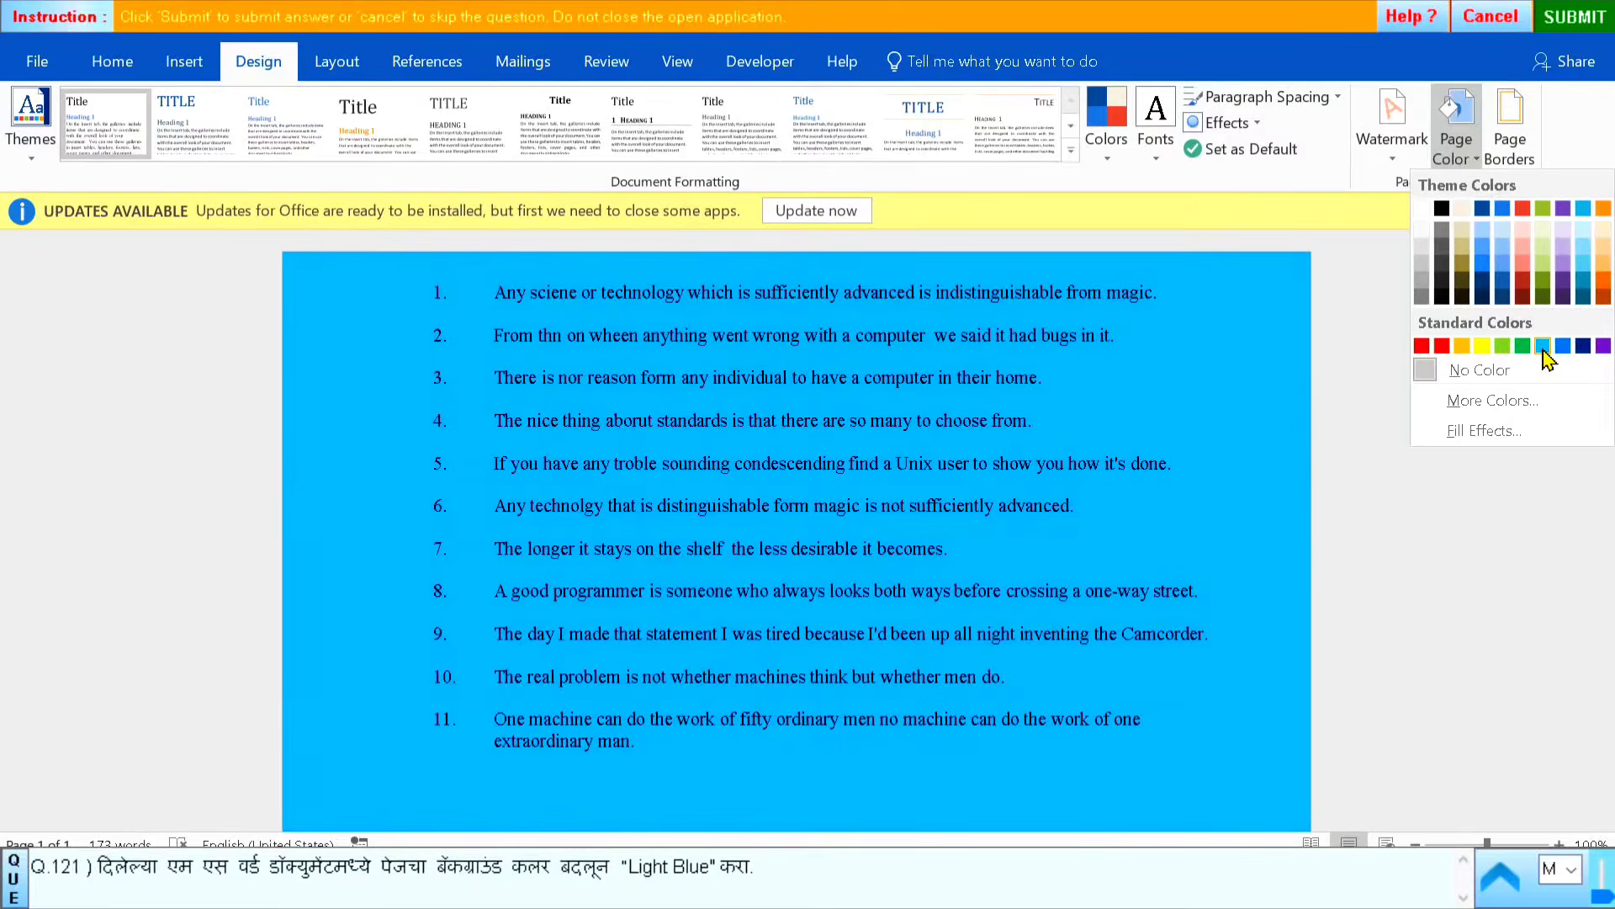
pyautogui.click(1544, 360)
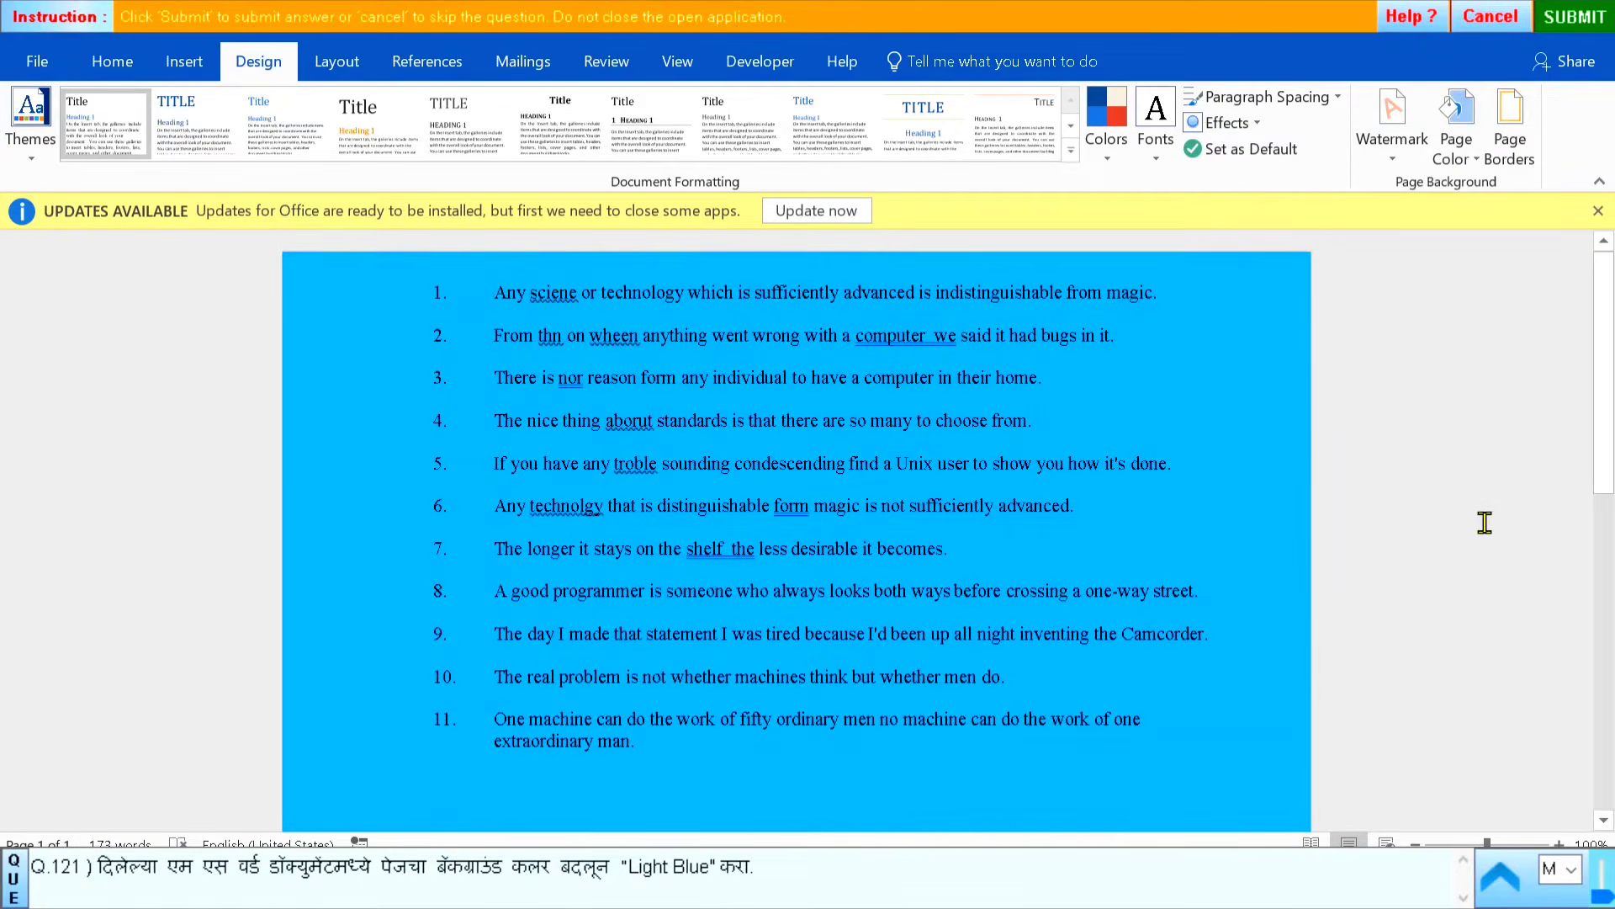
# Submit the answer to question 121 and start practical question 122
pyautogui.click(1573, 17)
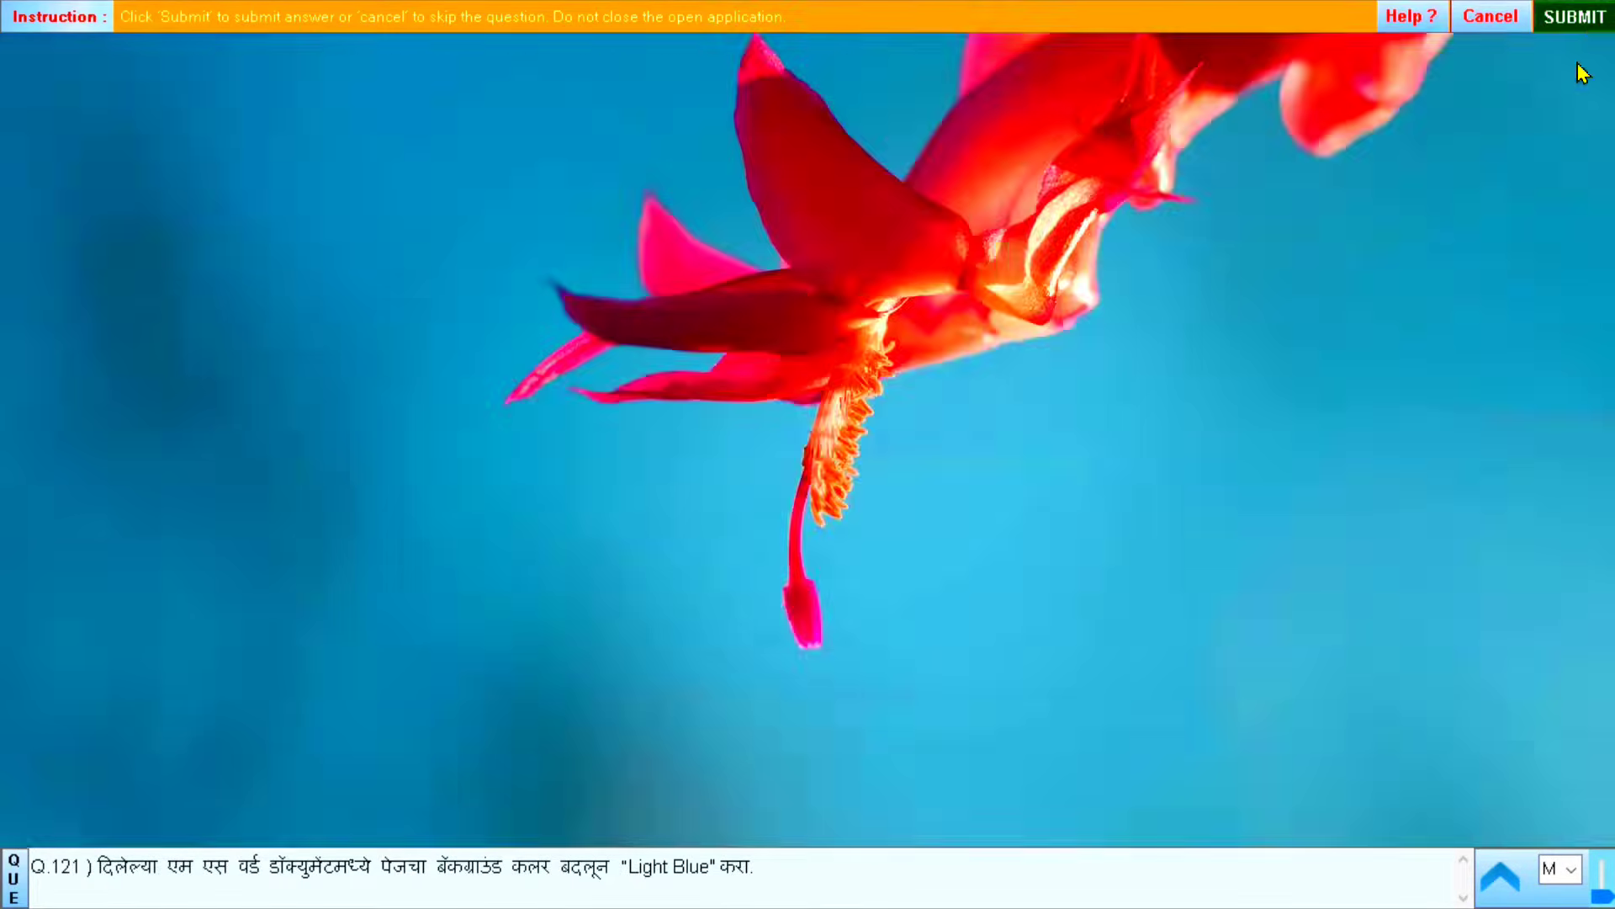
pyautogui.click(823, 496)
pyautogui.click(713, 695)
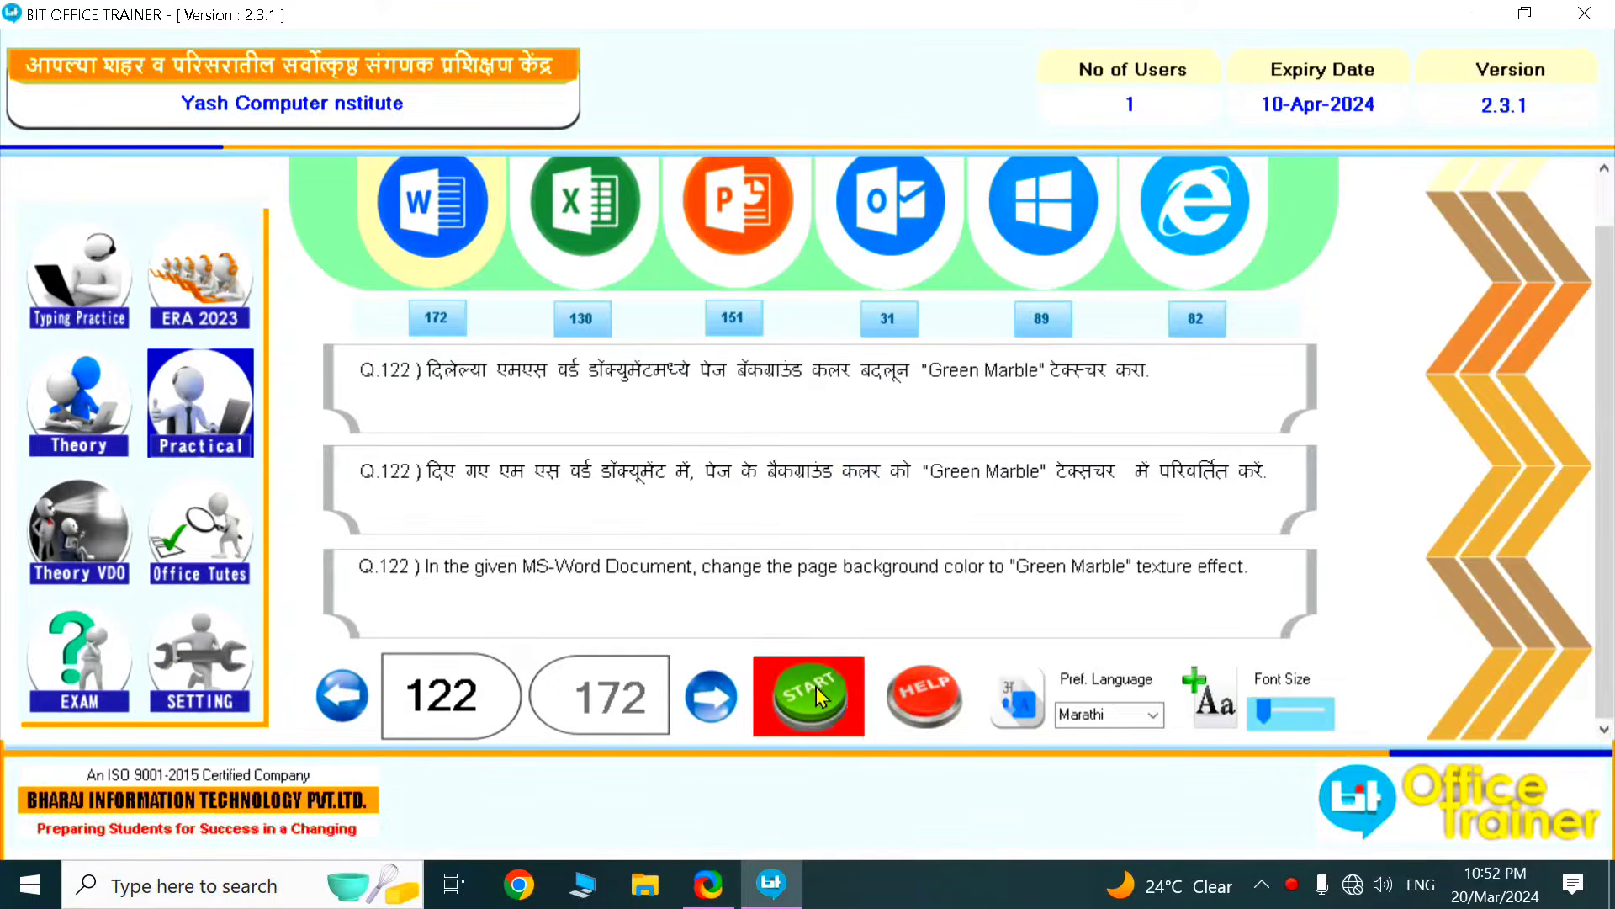
pyautogui.click(810, 695)
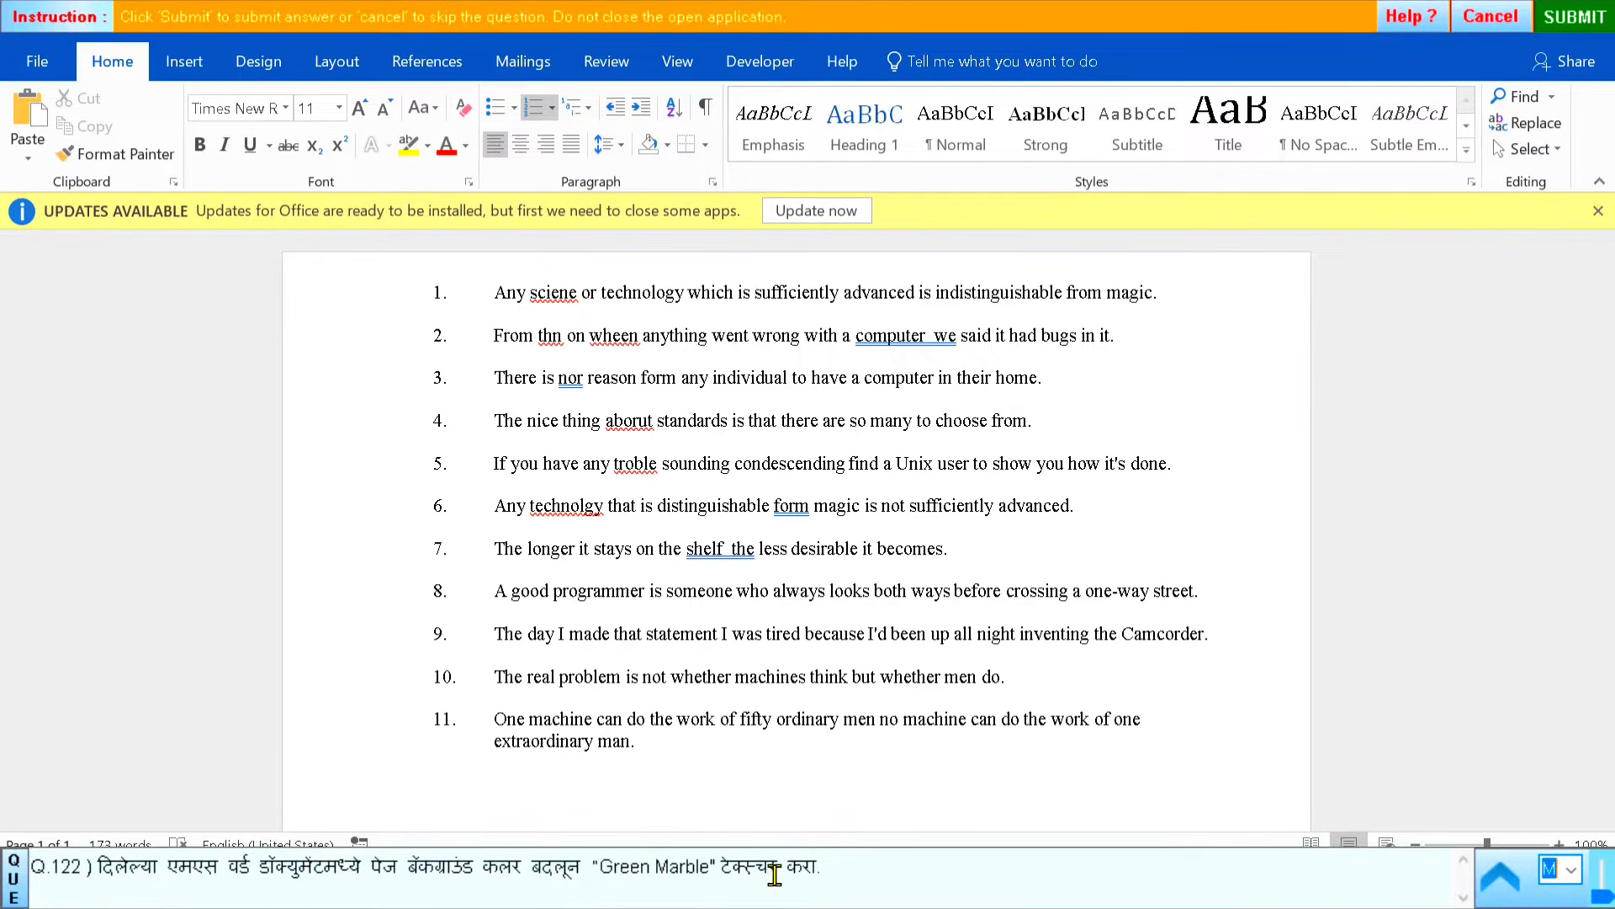
# Apply the Green marble texture as the page background of the document
pyautogui.click(251, 74)
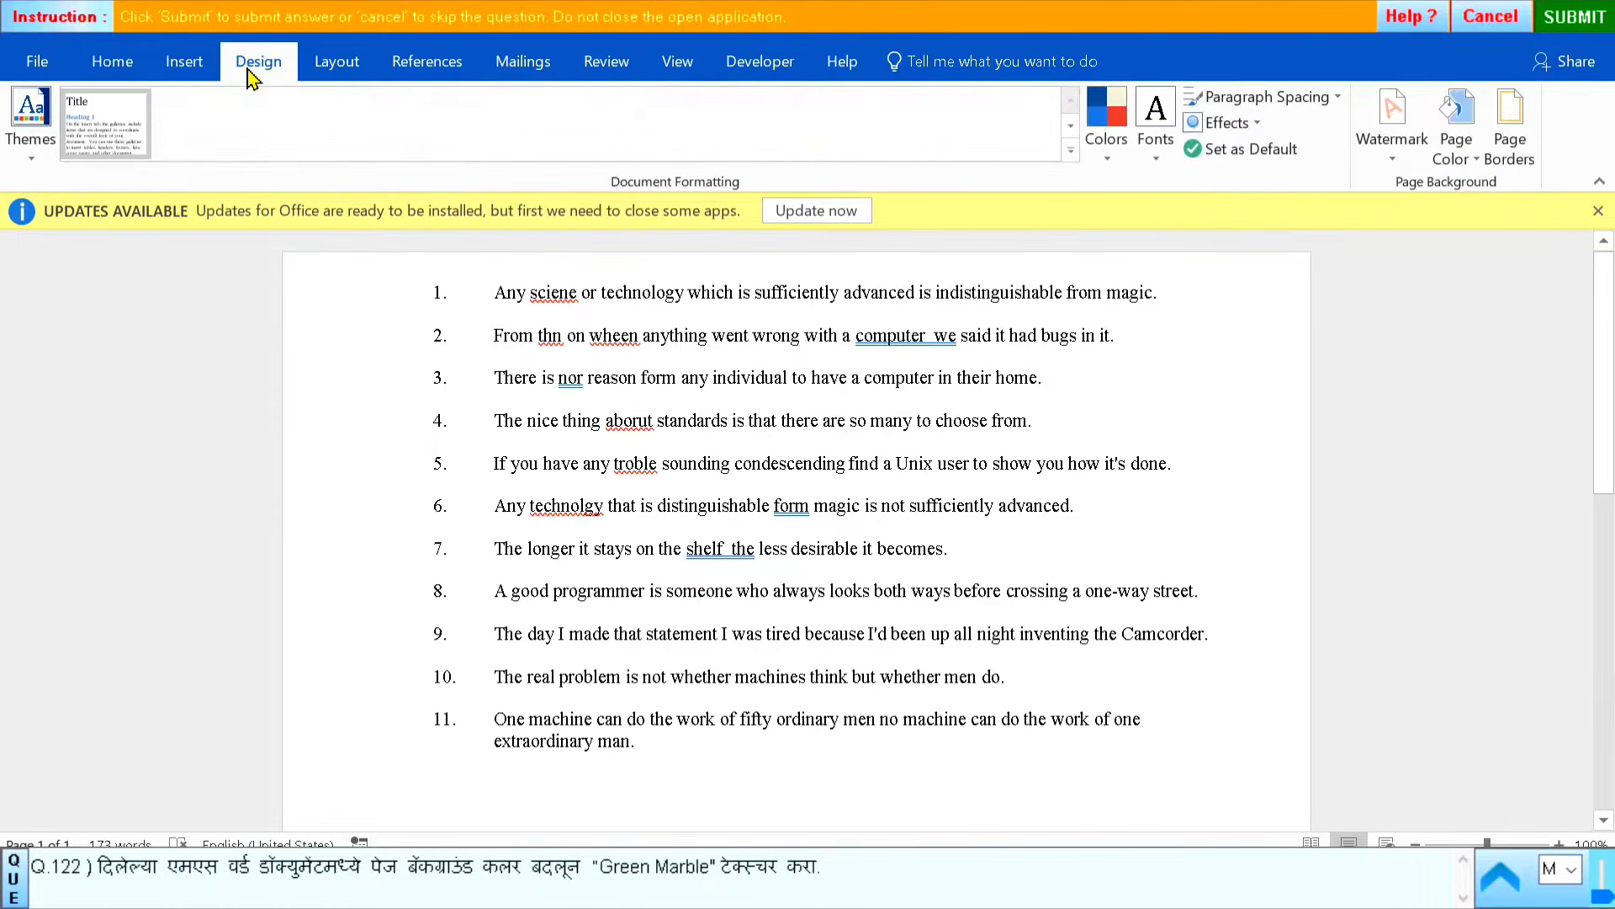
pyautogui.click(1467, 156)
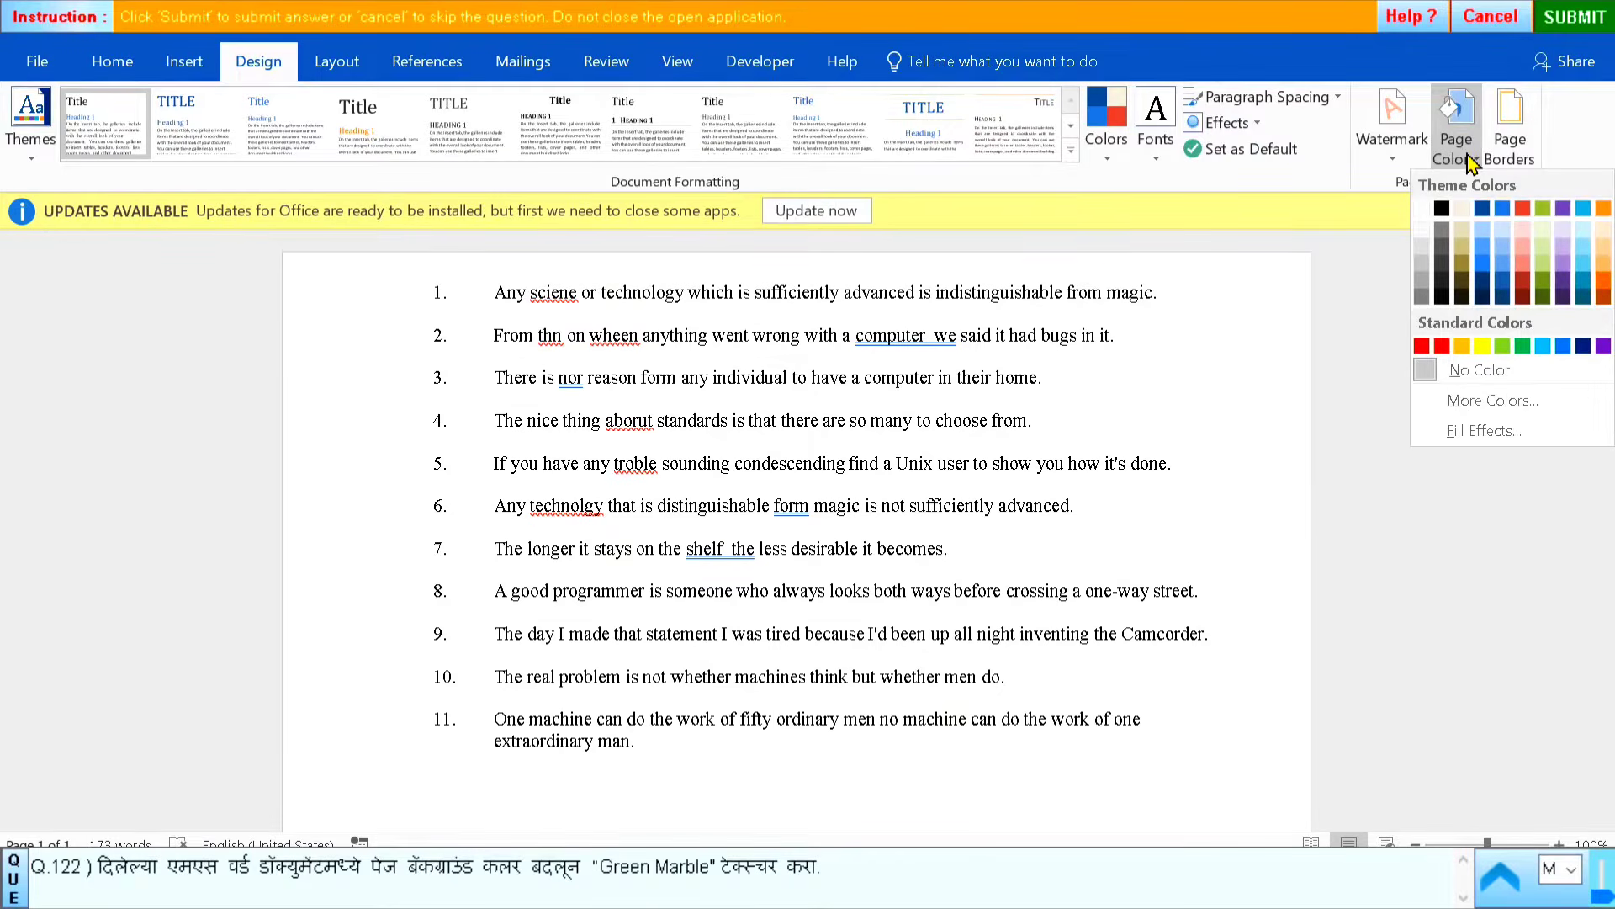
pyautogui.click(1486, 435)
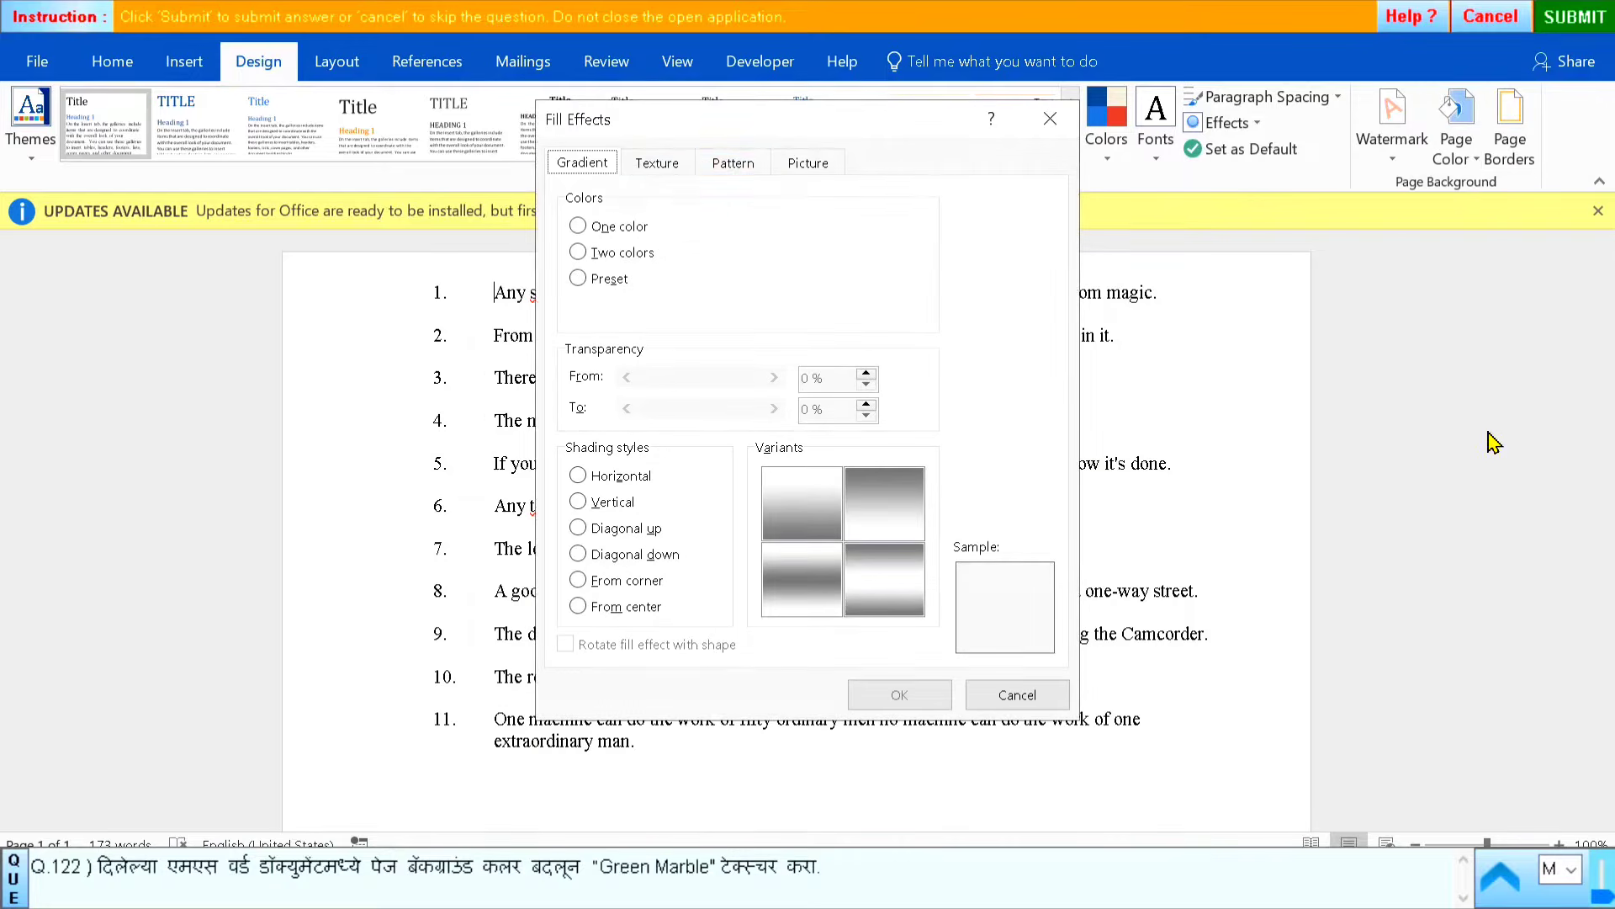
pyautogui.click(673, 166)
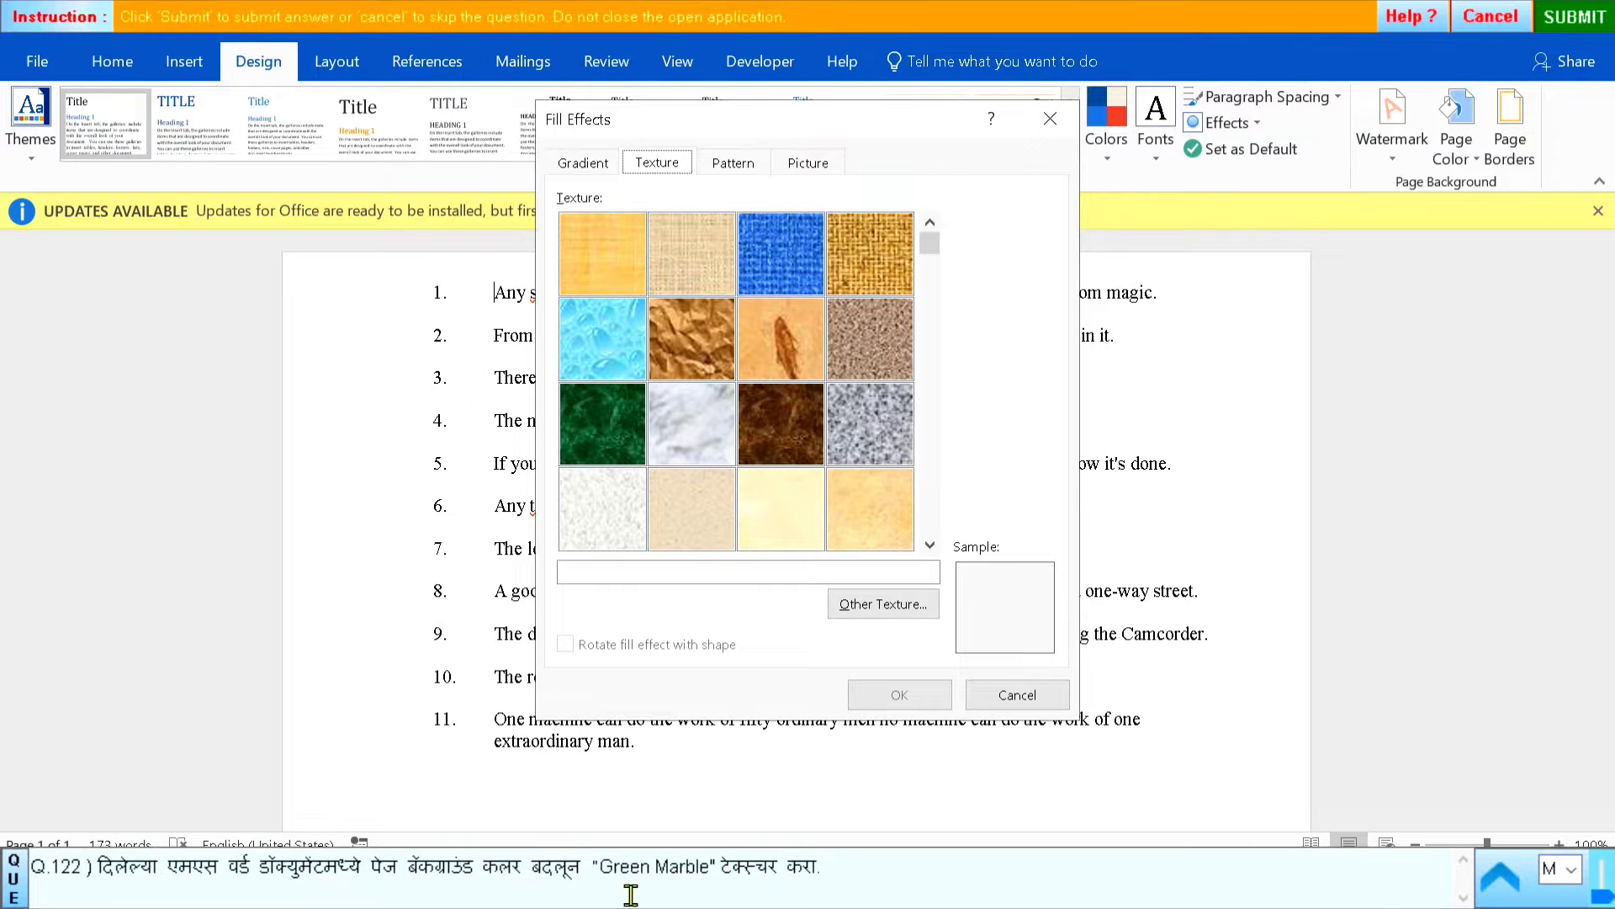
pyautogui.click(596, 418)
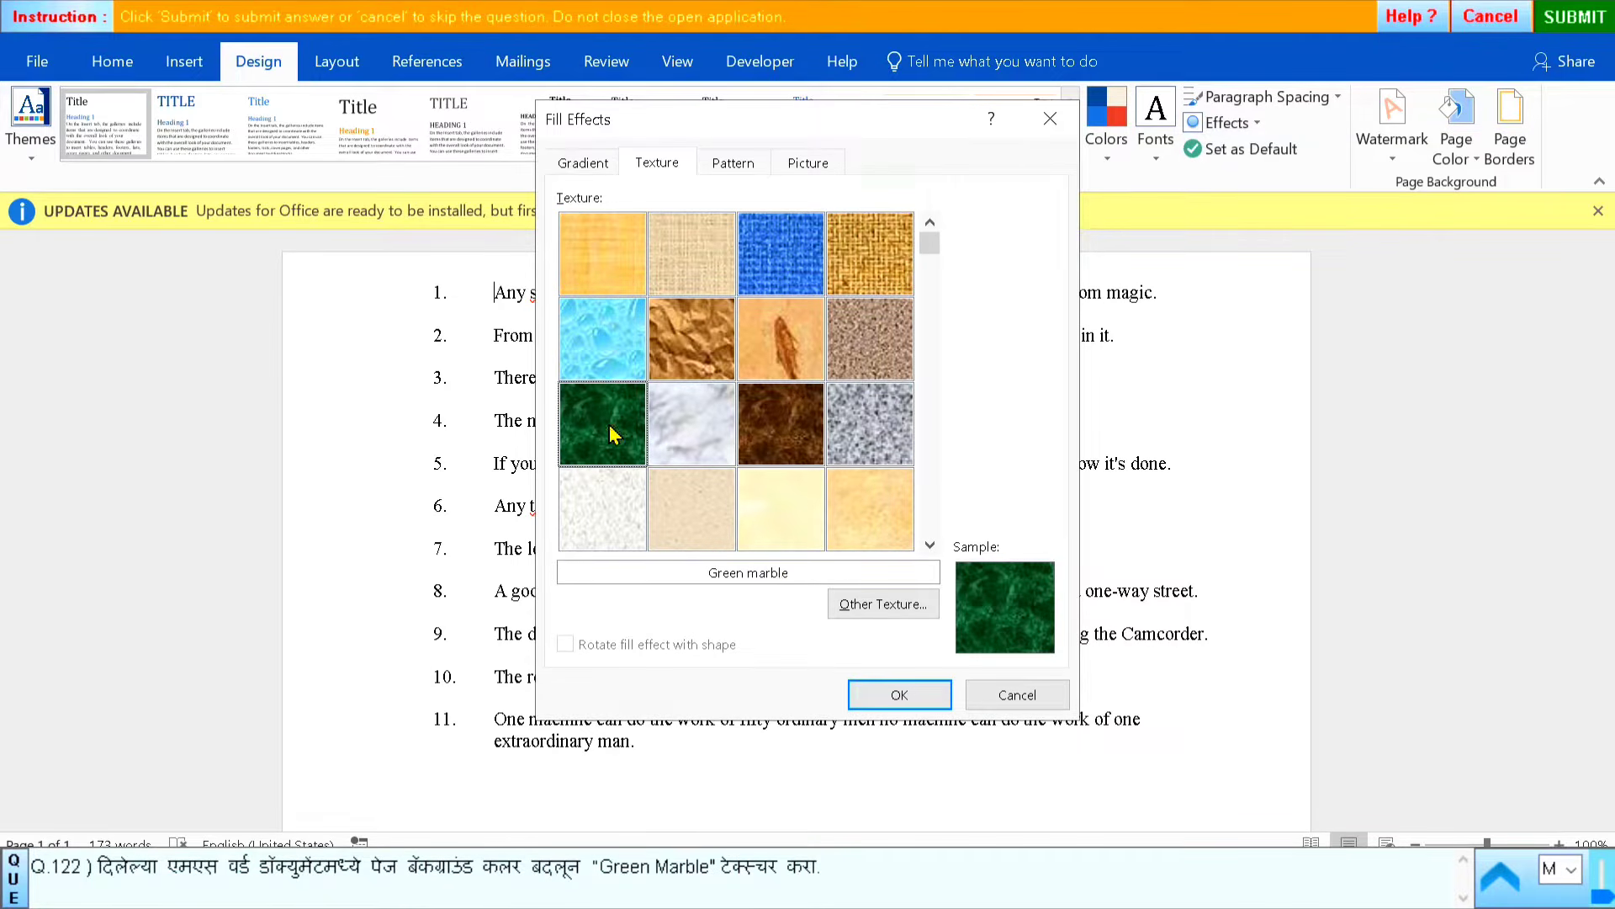
pyautogui.click(896, 695)
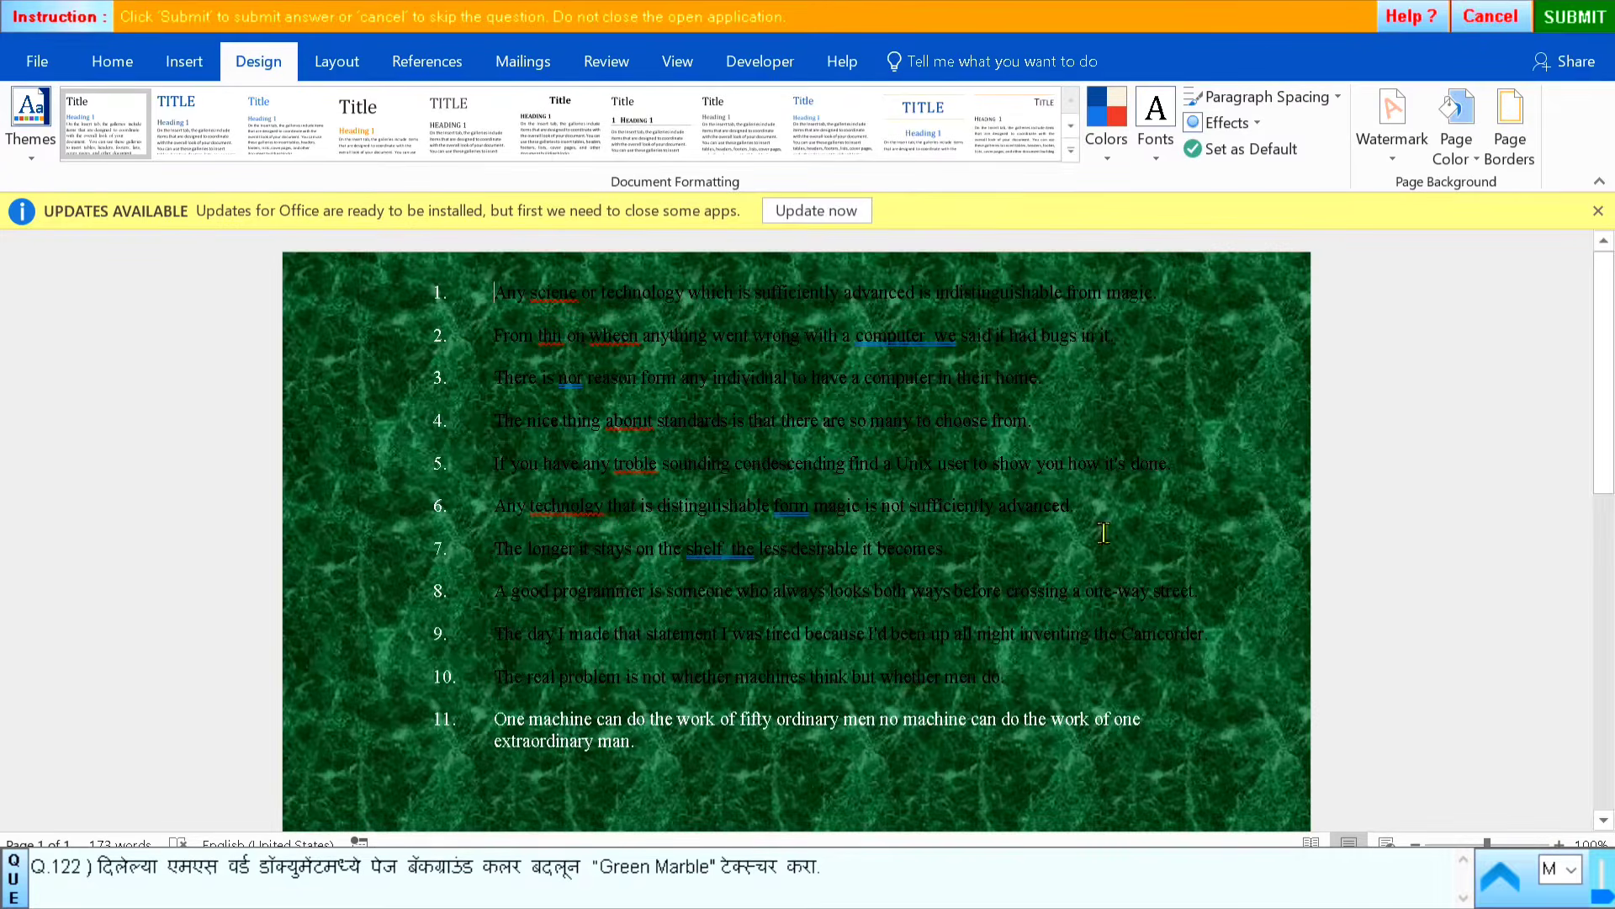
# Submit the answer to question 122 and start practical question 123
pyautogui.click(1601, 10)
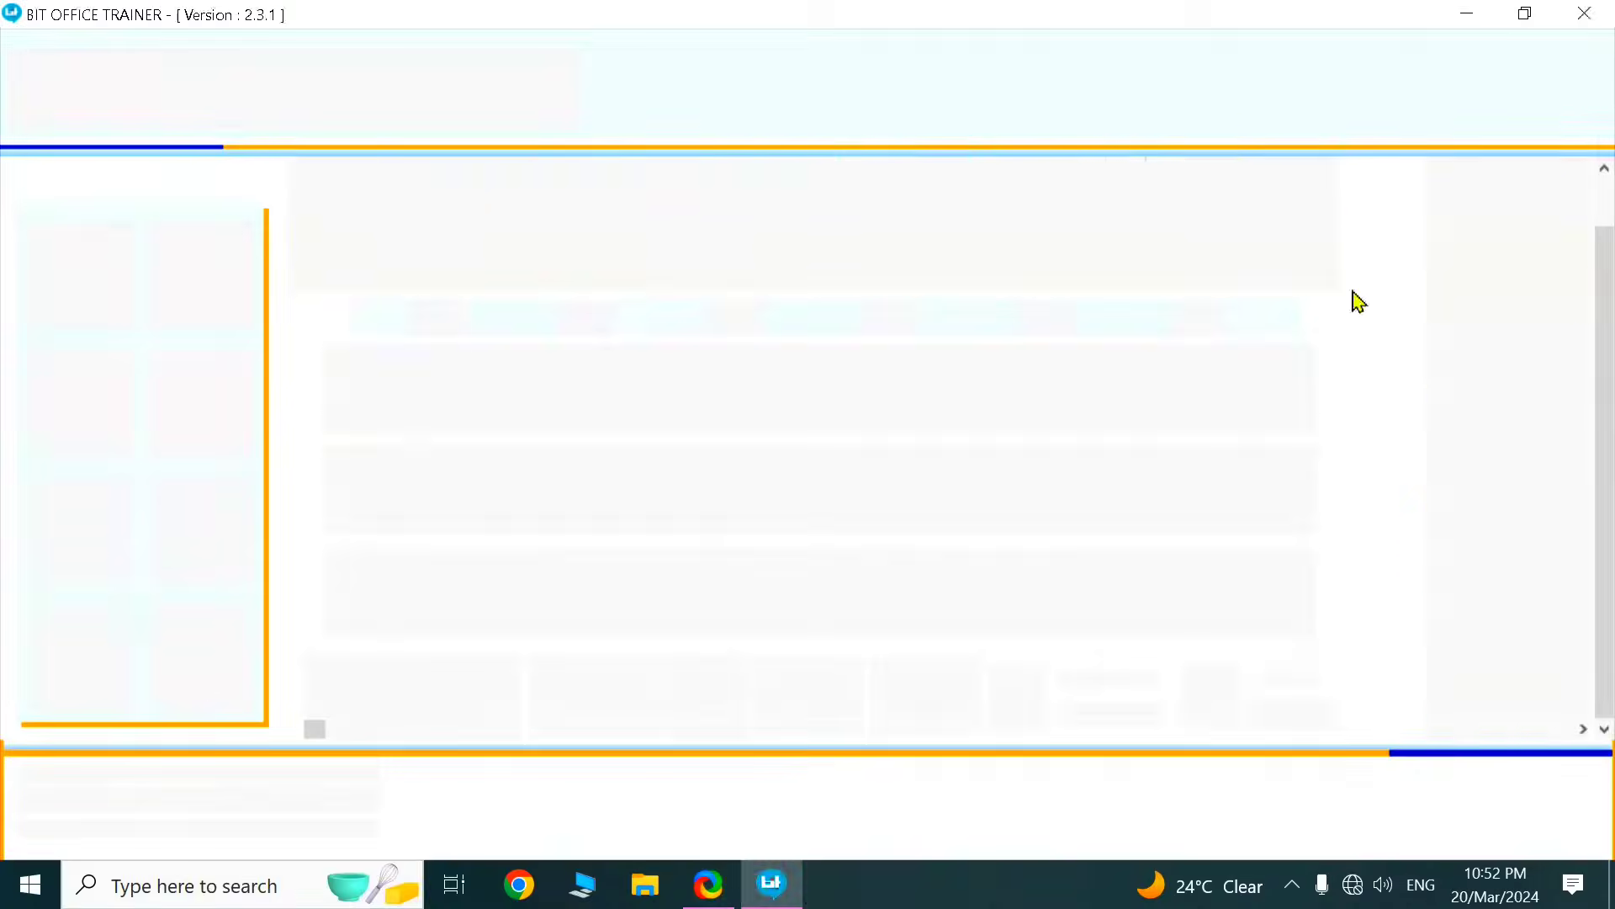
pyautogui.click(786, 496)
pyautogui.click(708, 695)
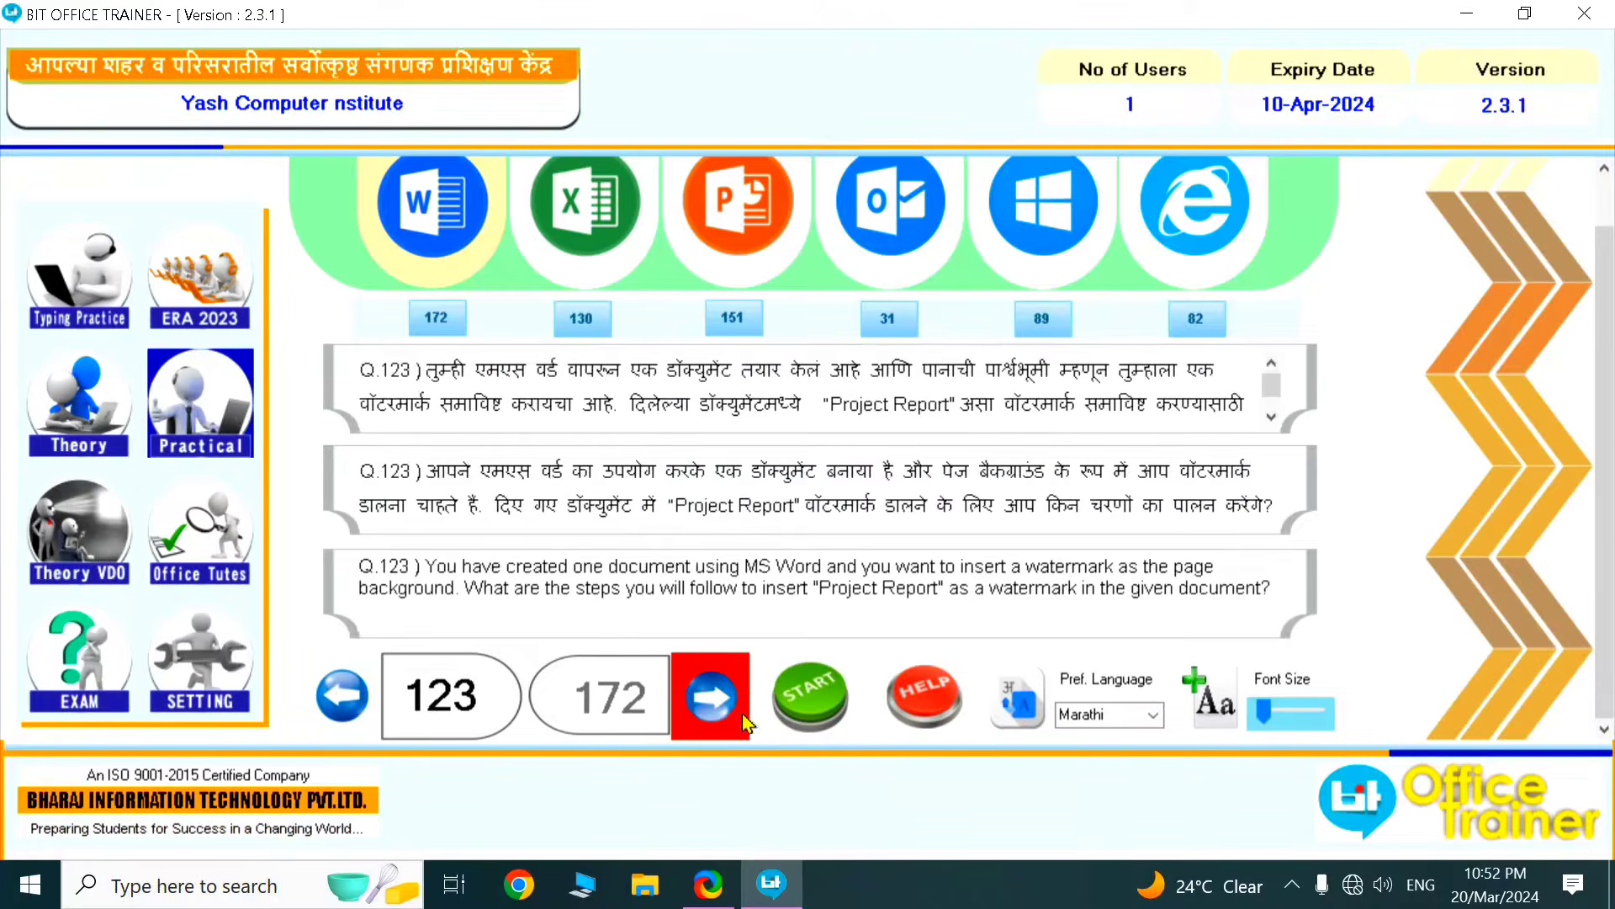
pyautogui.click(809, 698)
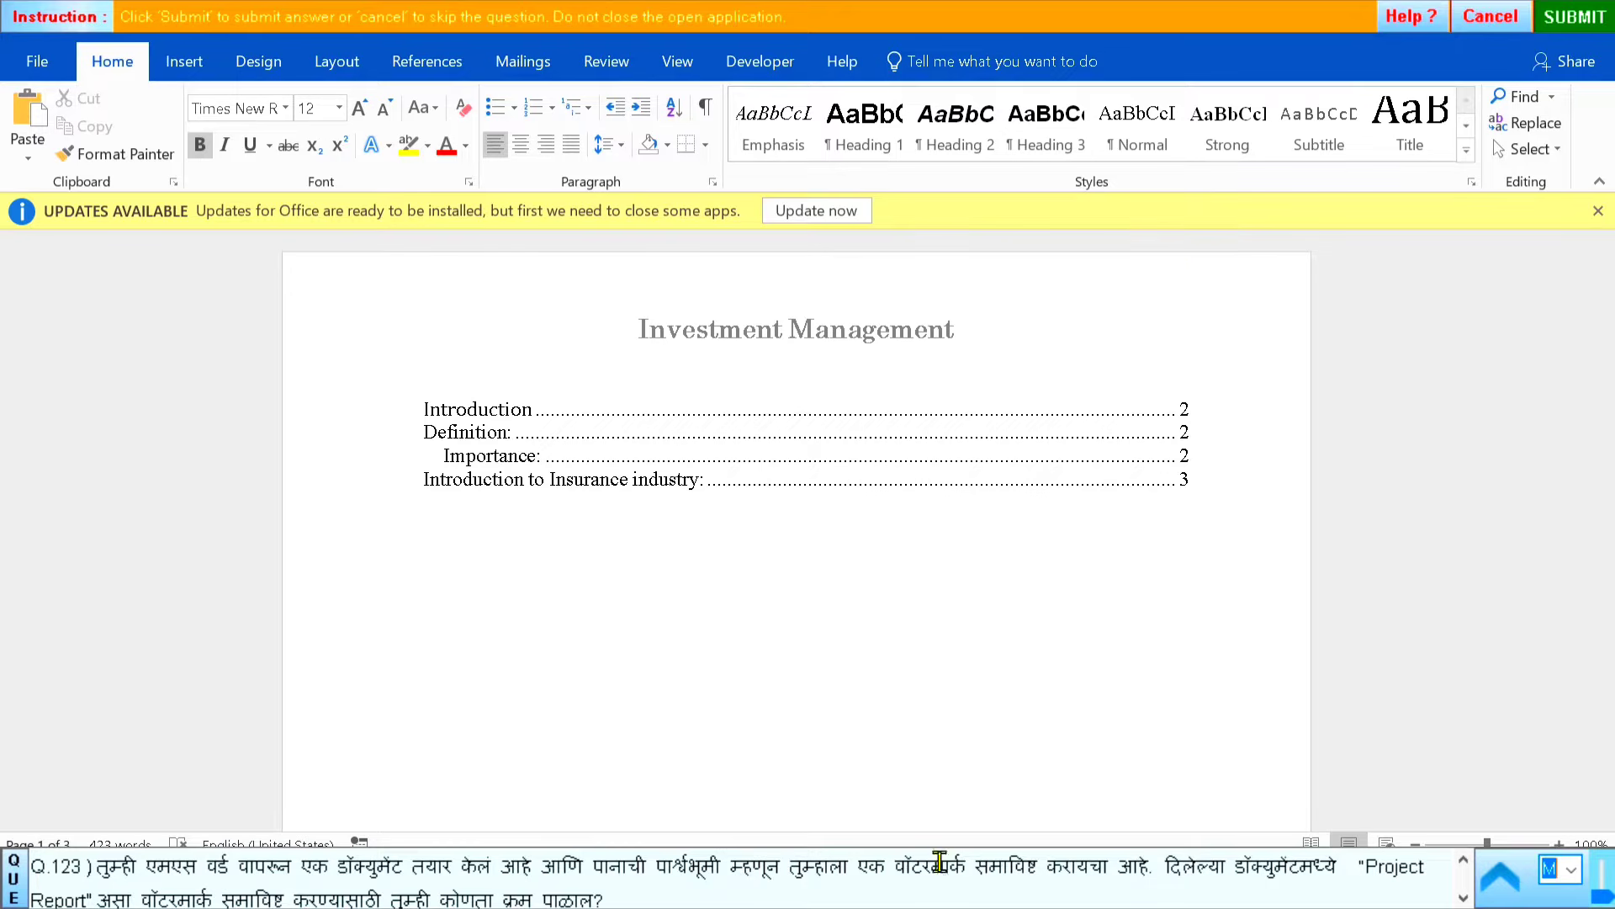
# Open the custom watermark settings for the document and choose a text watermark
pyautogui.click(178, 71)
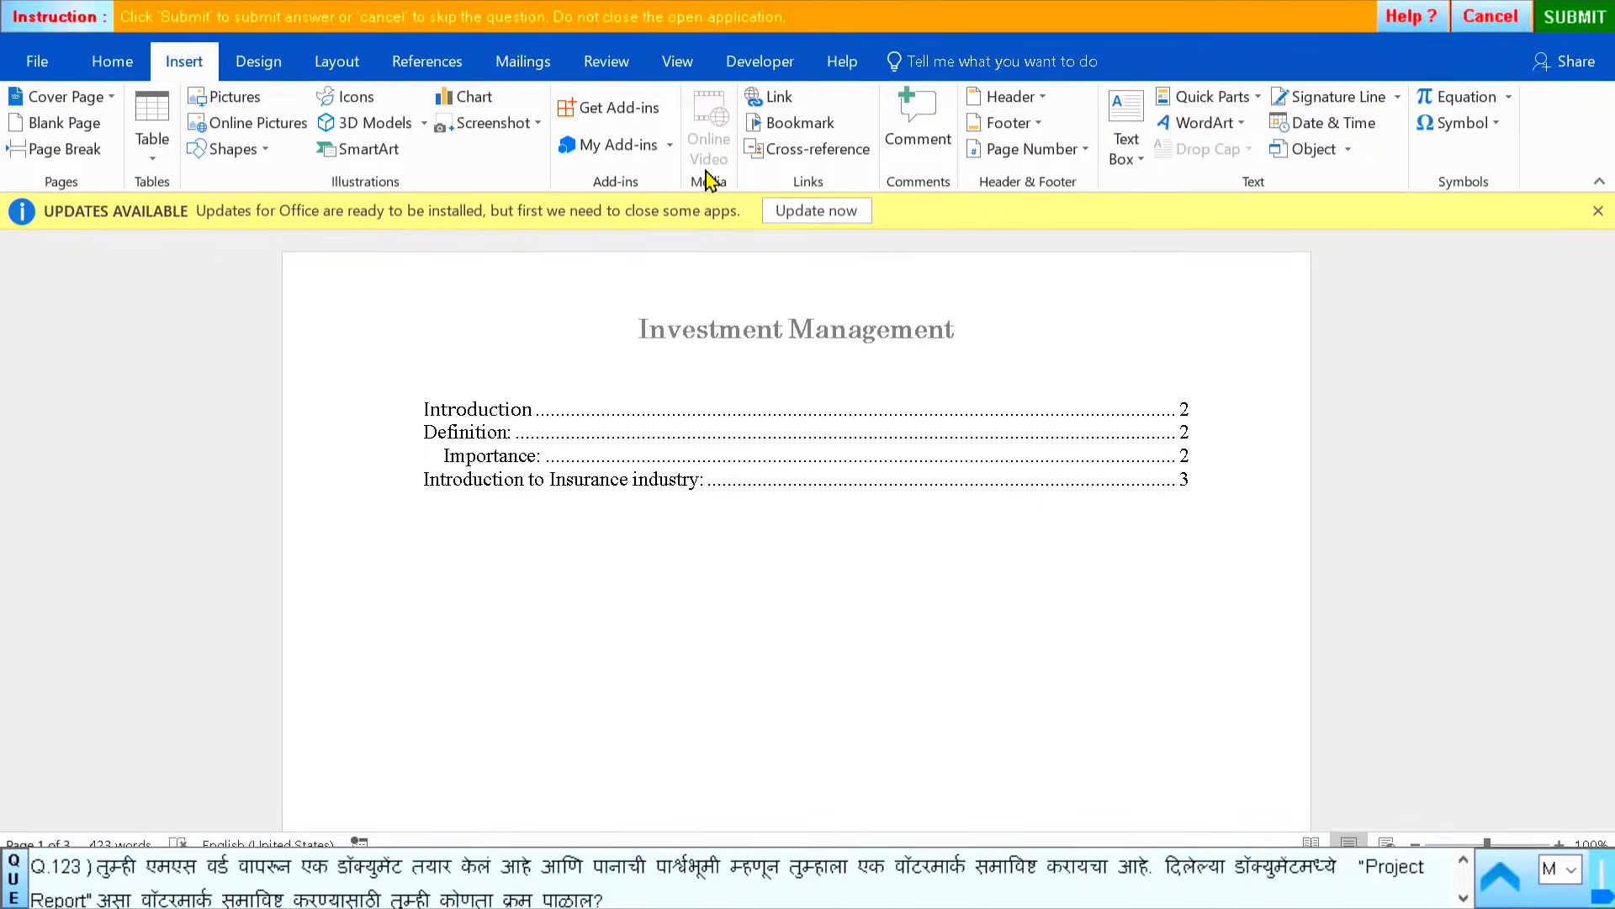
pyautogui.click(264, 65)
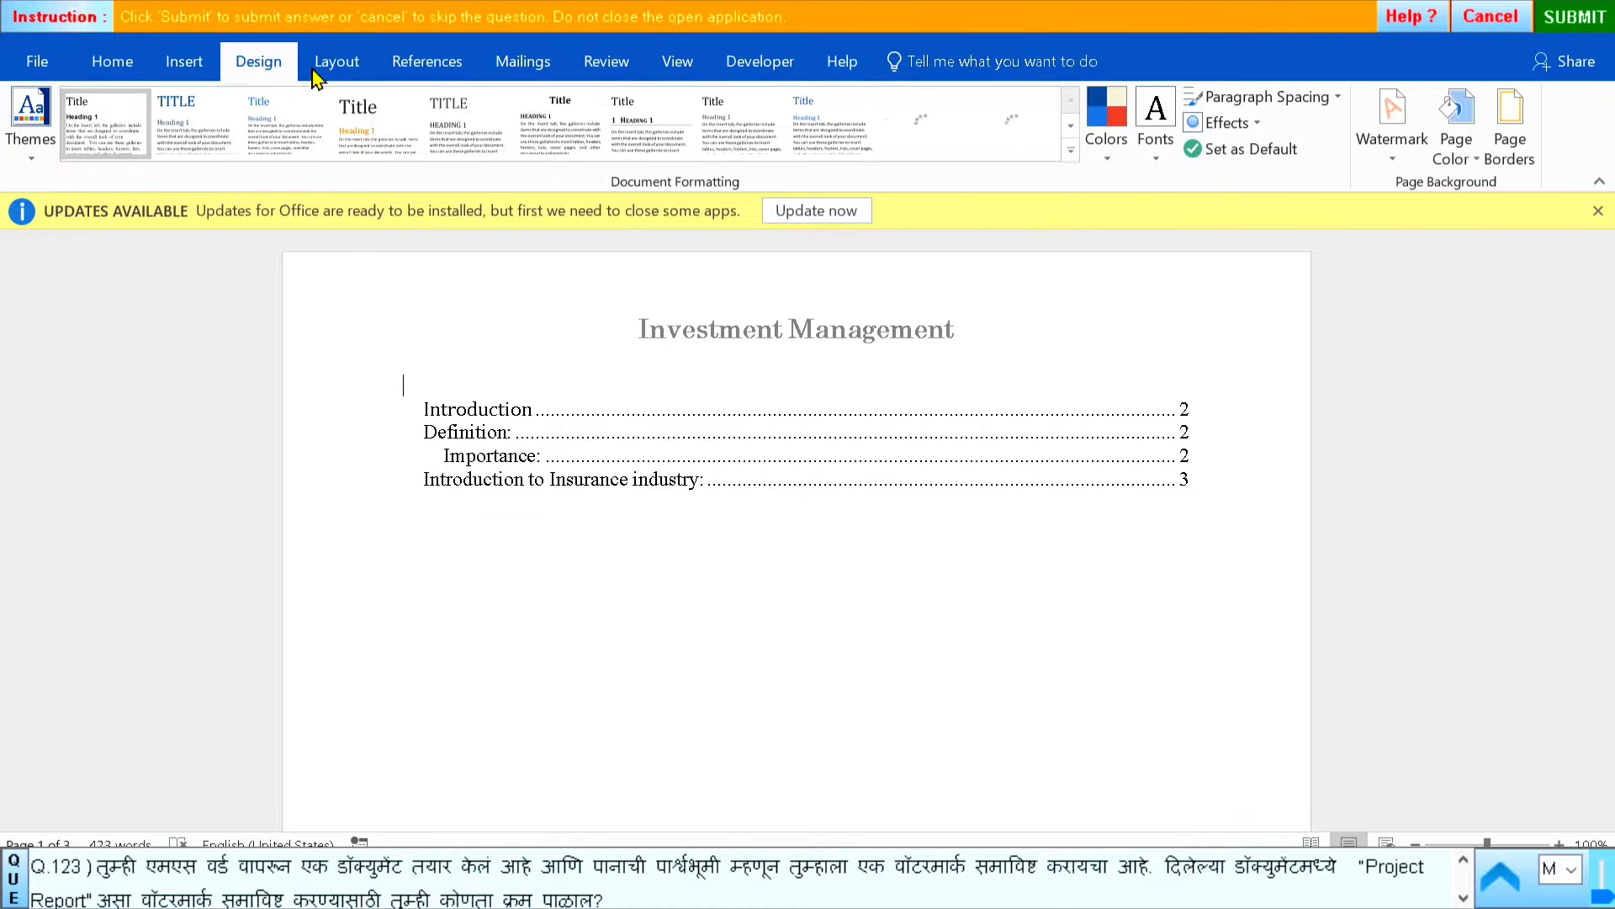
pyautogui.click(1390, 160)
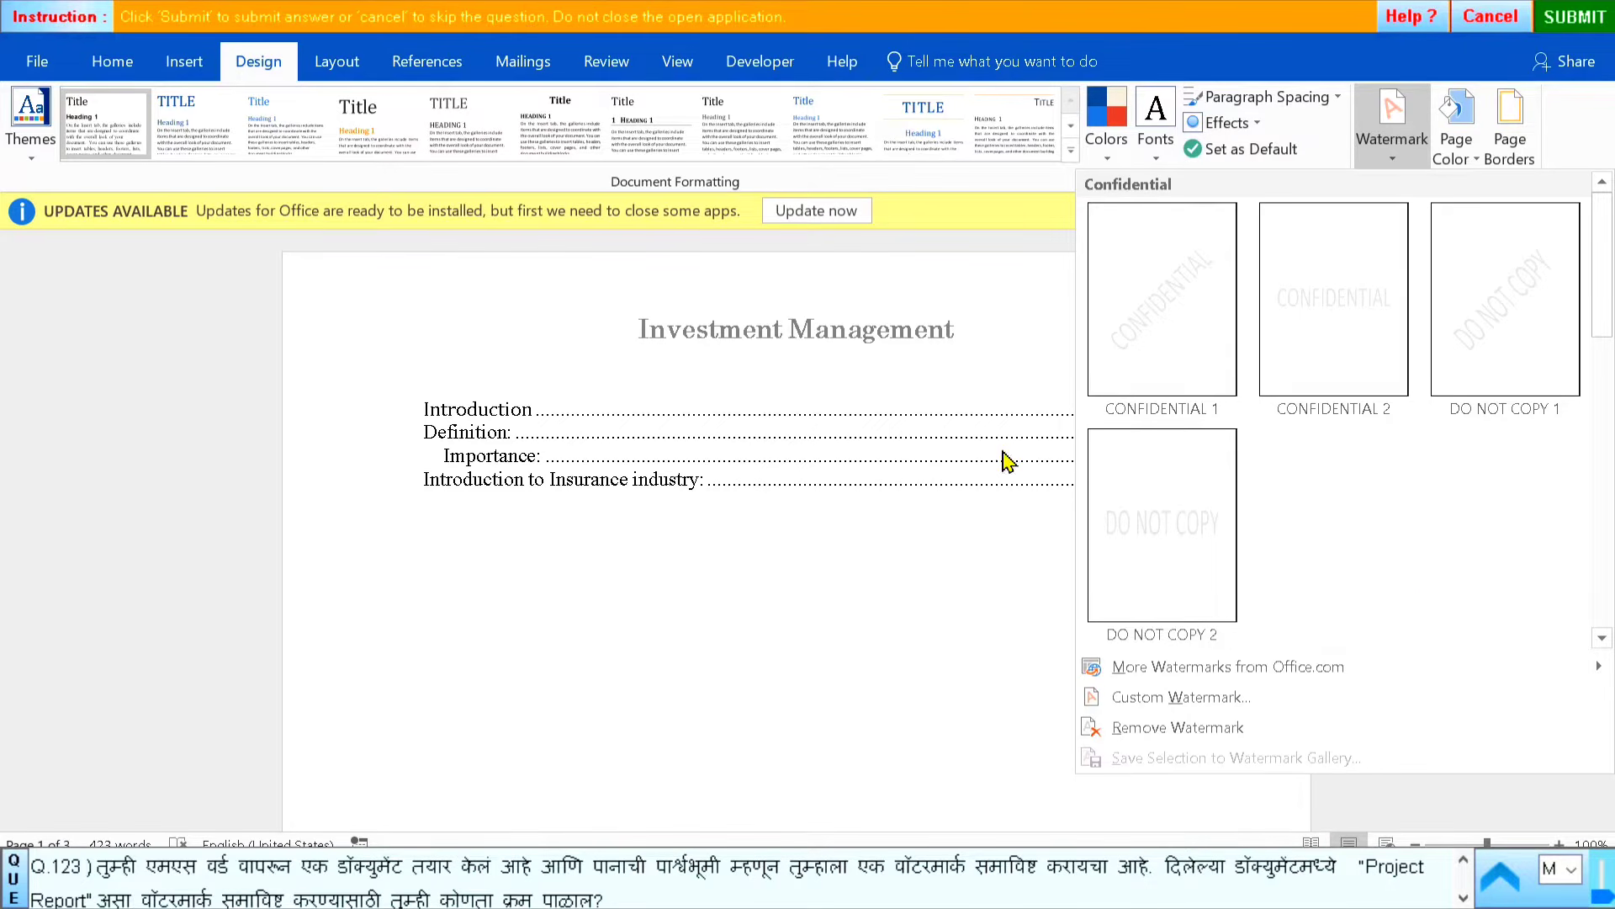
pyautogui.click(1156, 703)
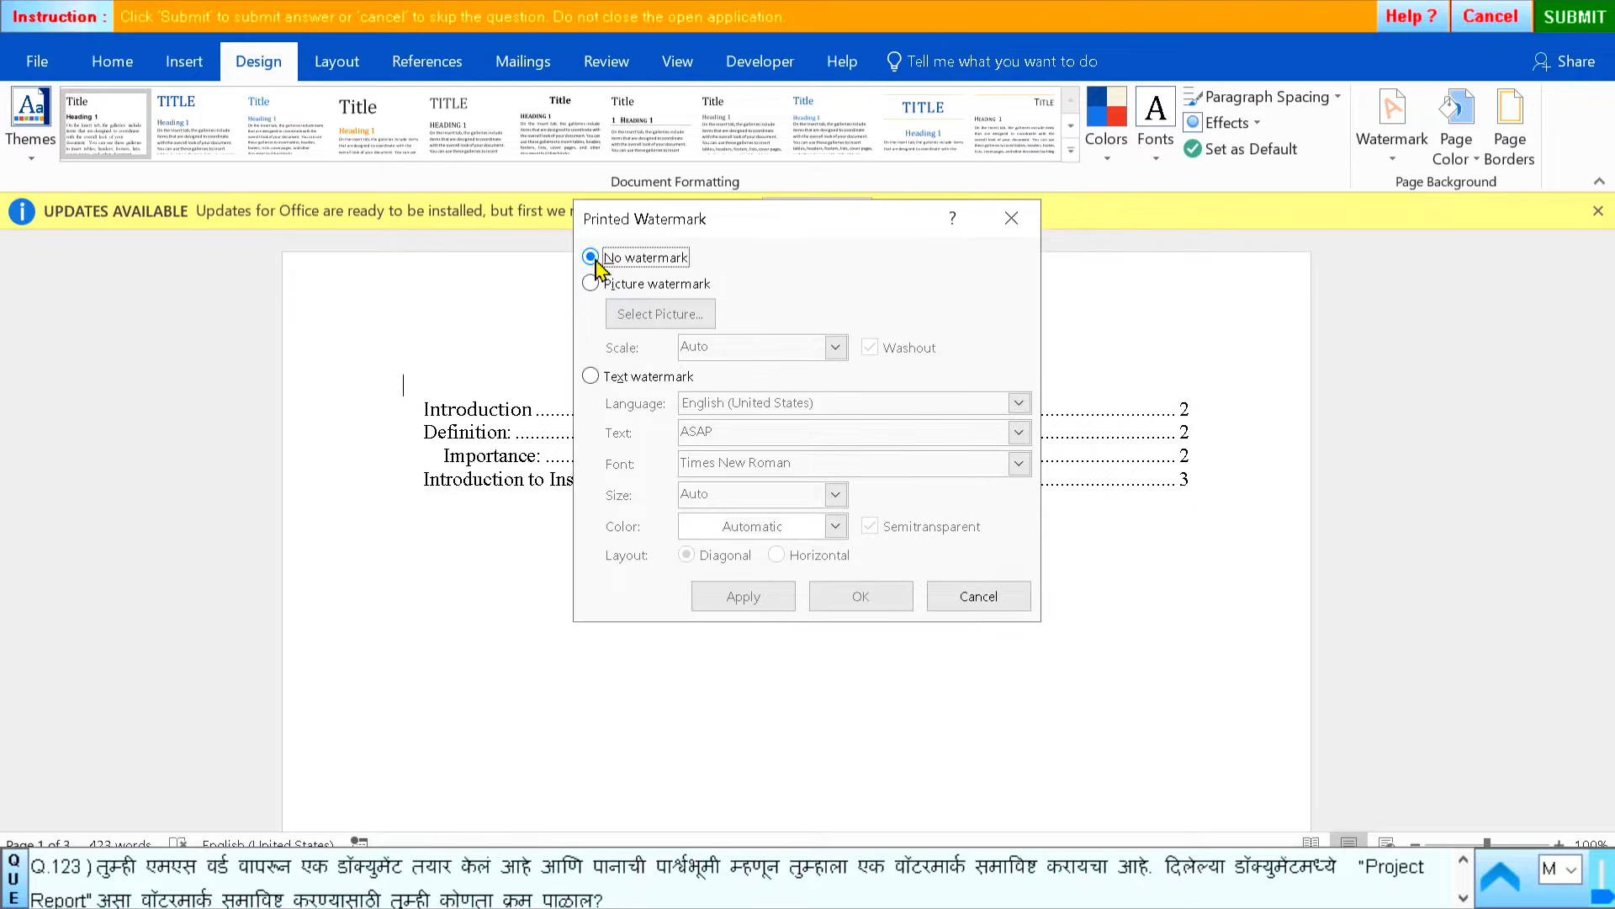
pyautogui.click(592, 283)
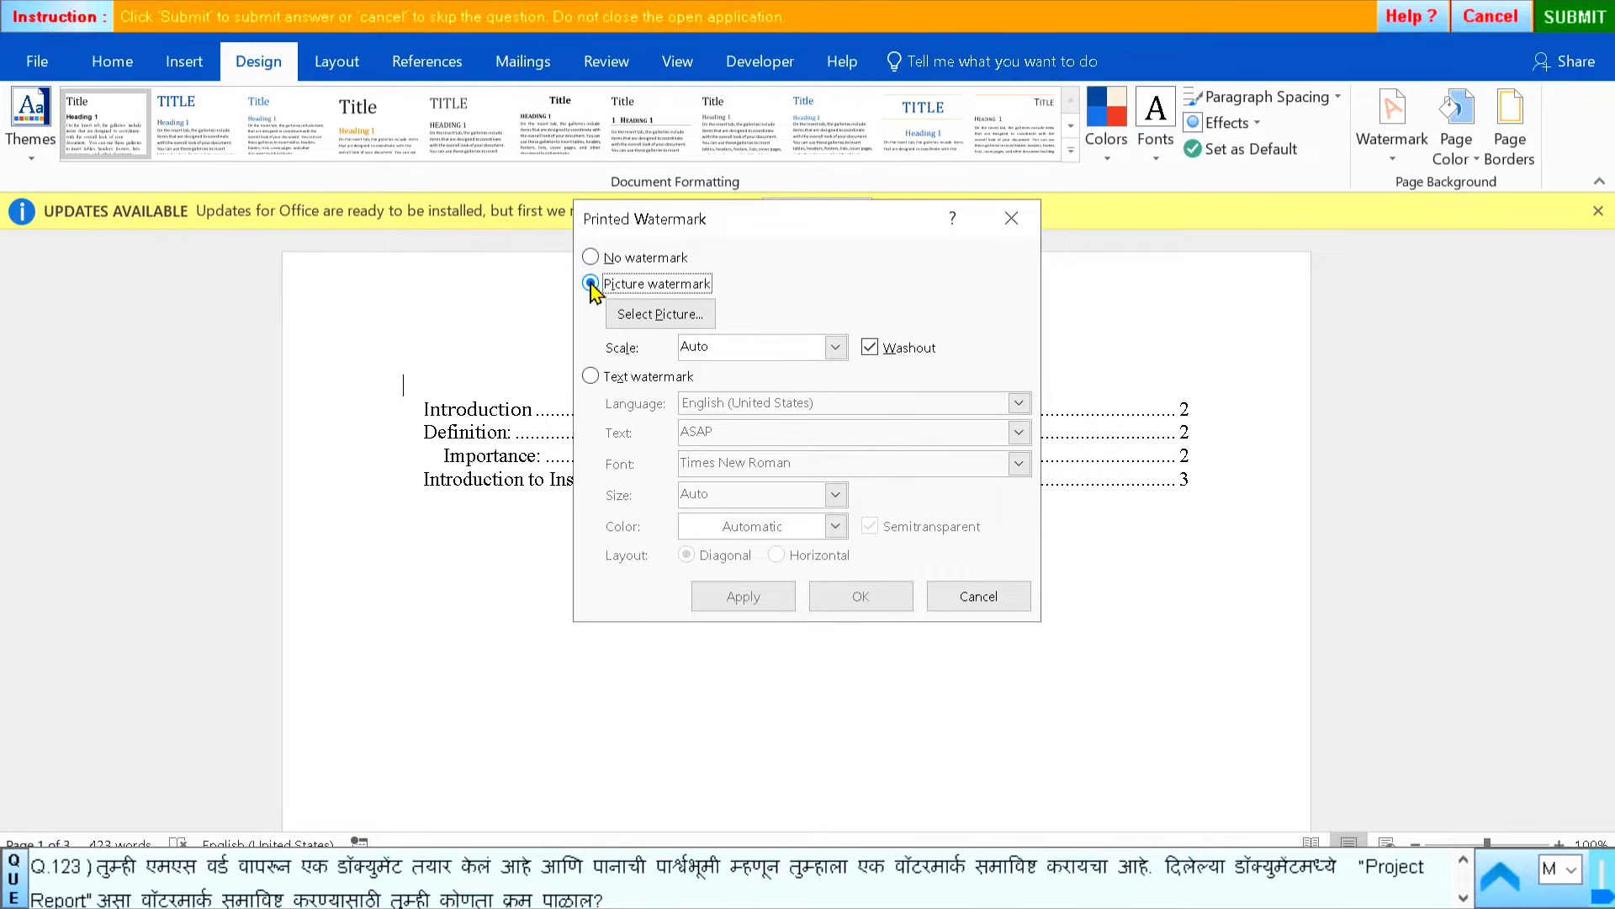
pyautogui.click(590, 377)
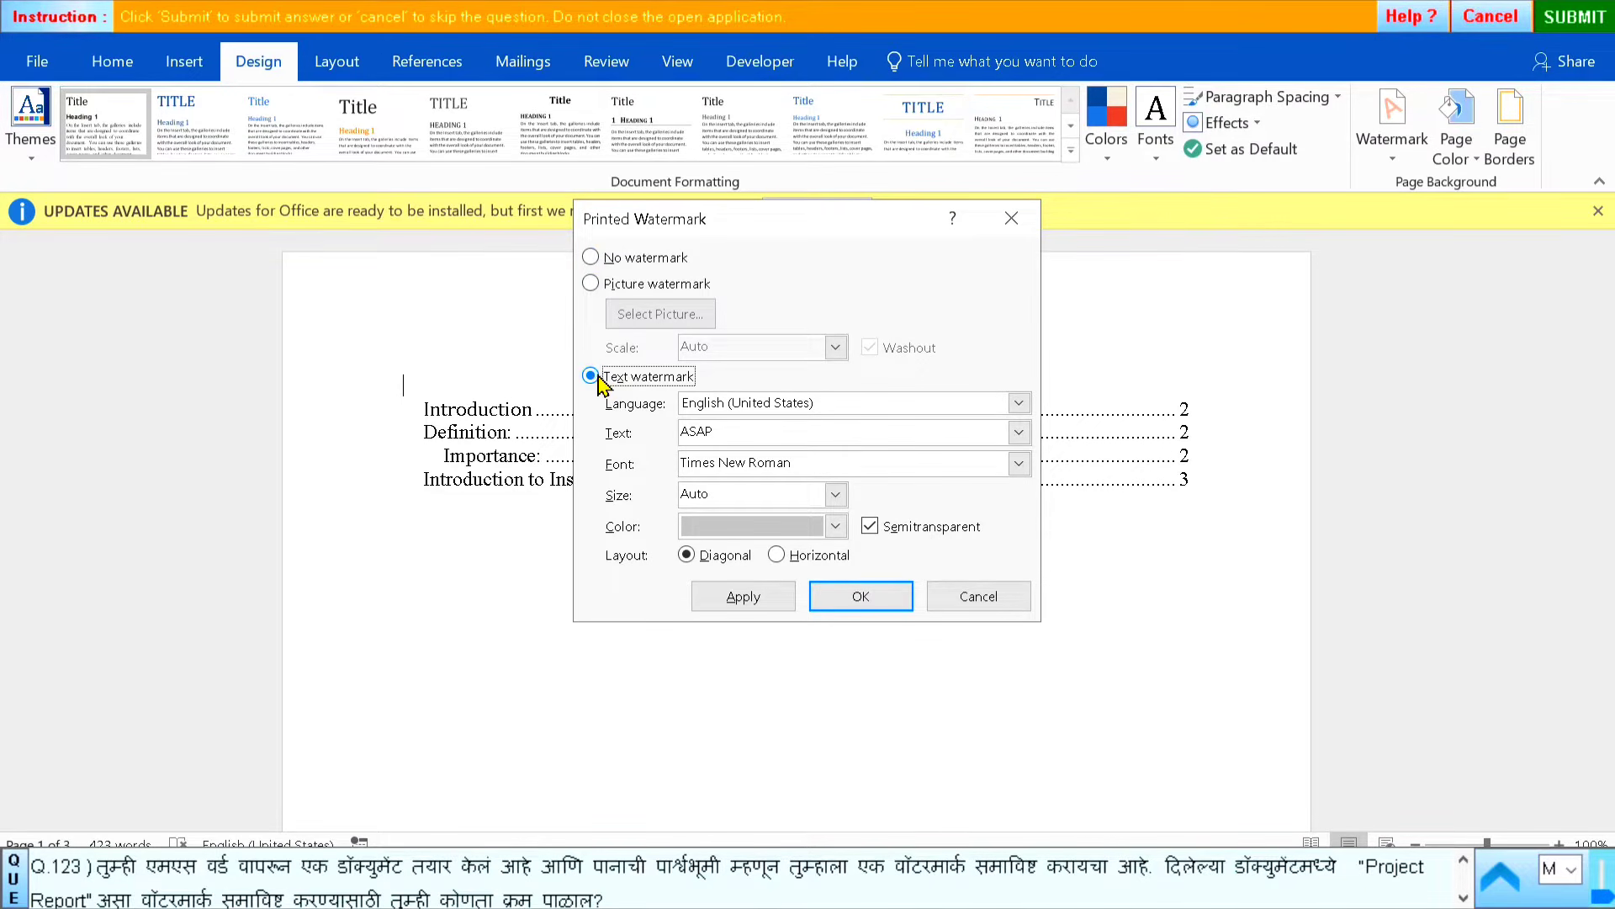
# Replace the watermark text with "Project Report", copied from the question, and apply the watermark to the document
pyautogui.click(741, 436)
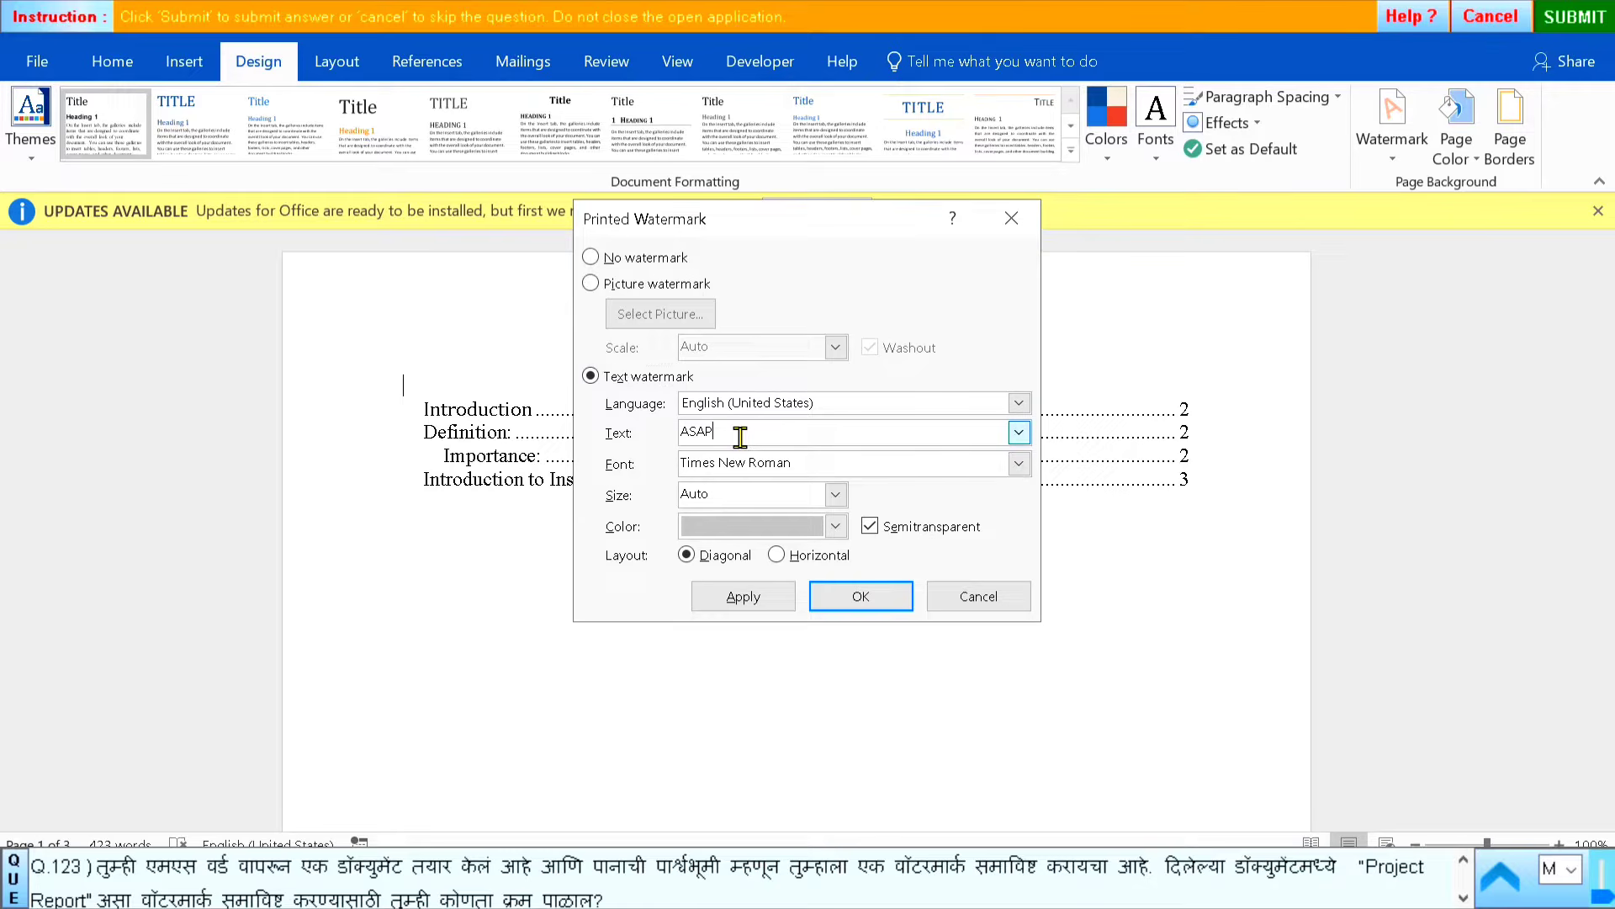
pyautogui.press('BackSpace')
pyautogui.press('BackSpace')
pyautogui.press('BackSpace')
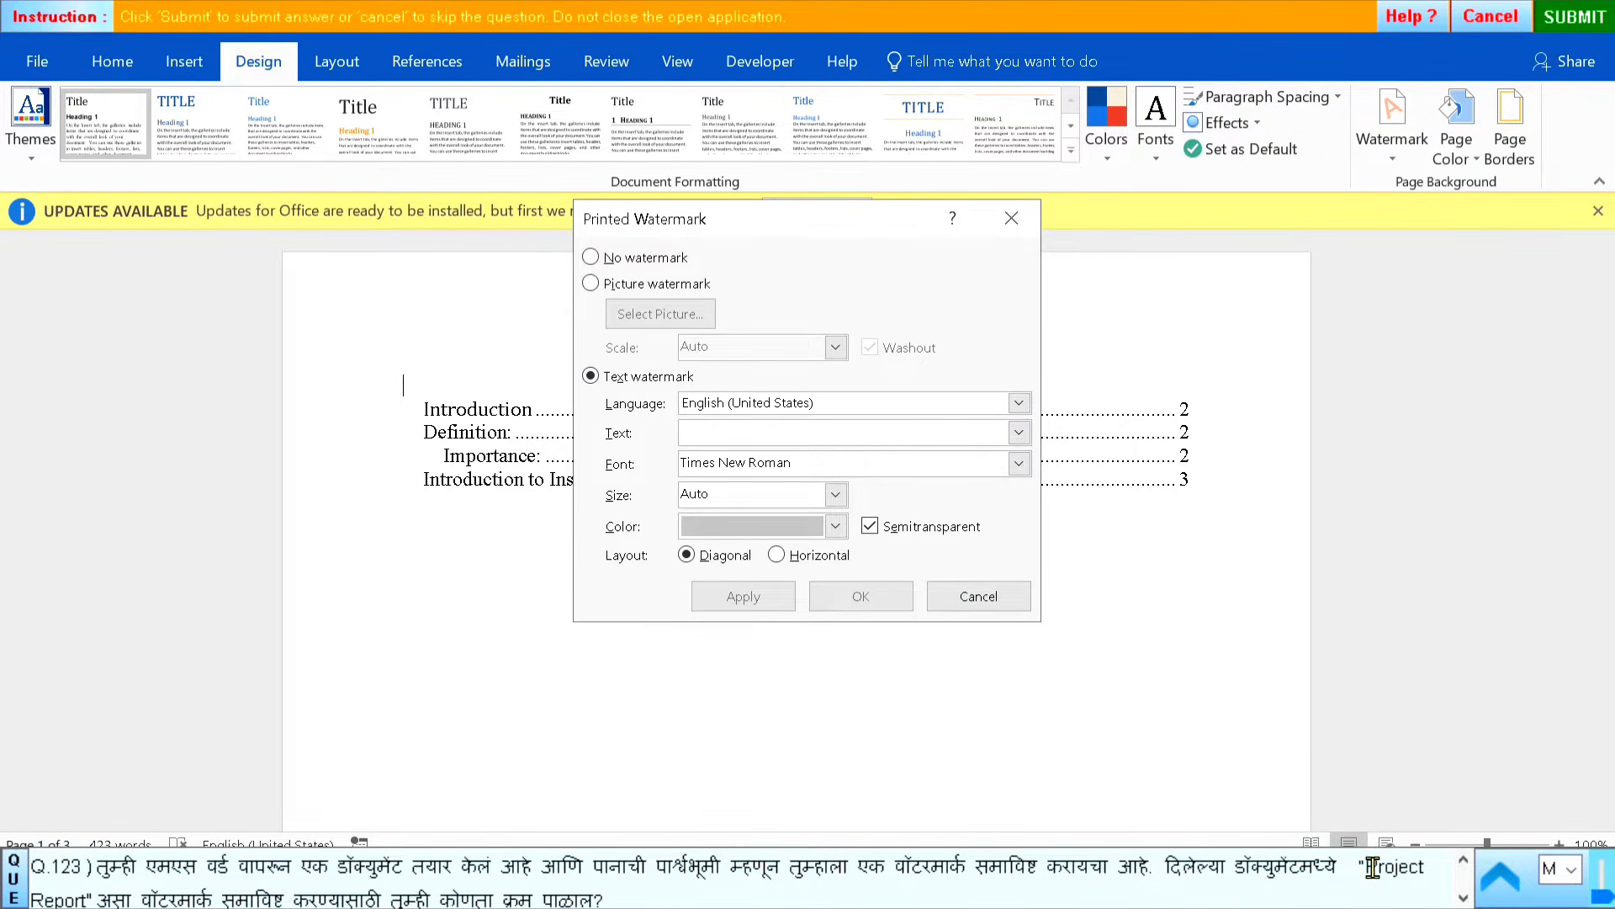
pyautogui.moveTo(1372, 866); pyautogui.dragTo(86, 899)
pyautogui.hotkey('ctrl', 'c')
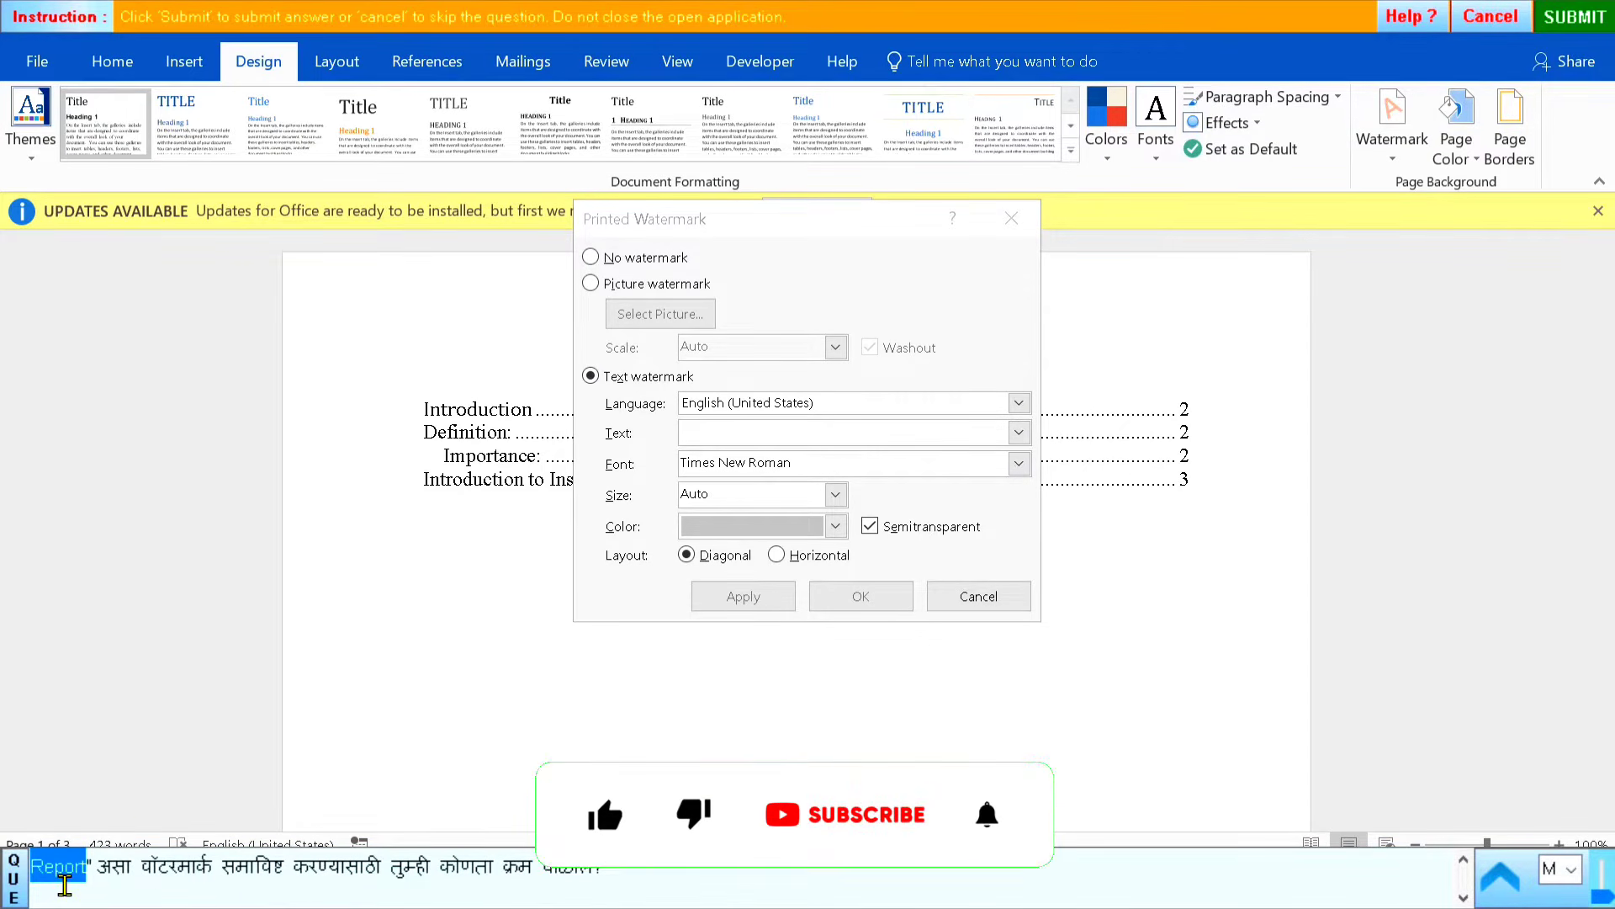
pyautogui.click(713, 434)
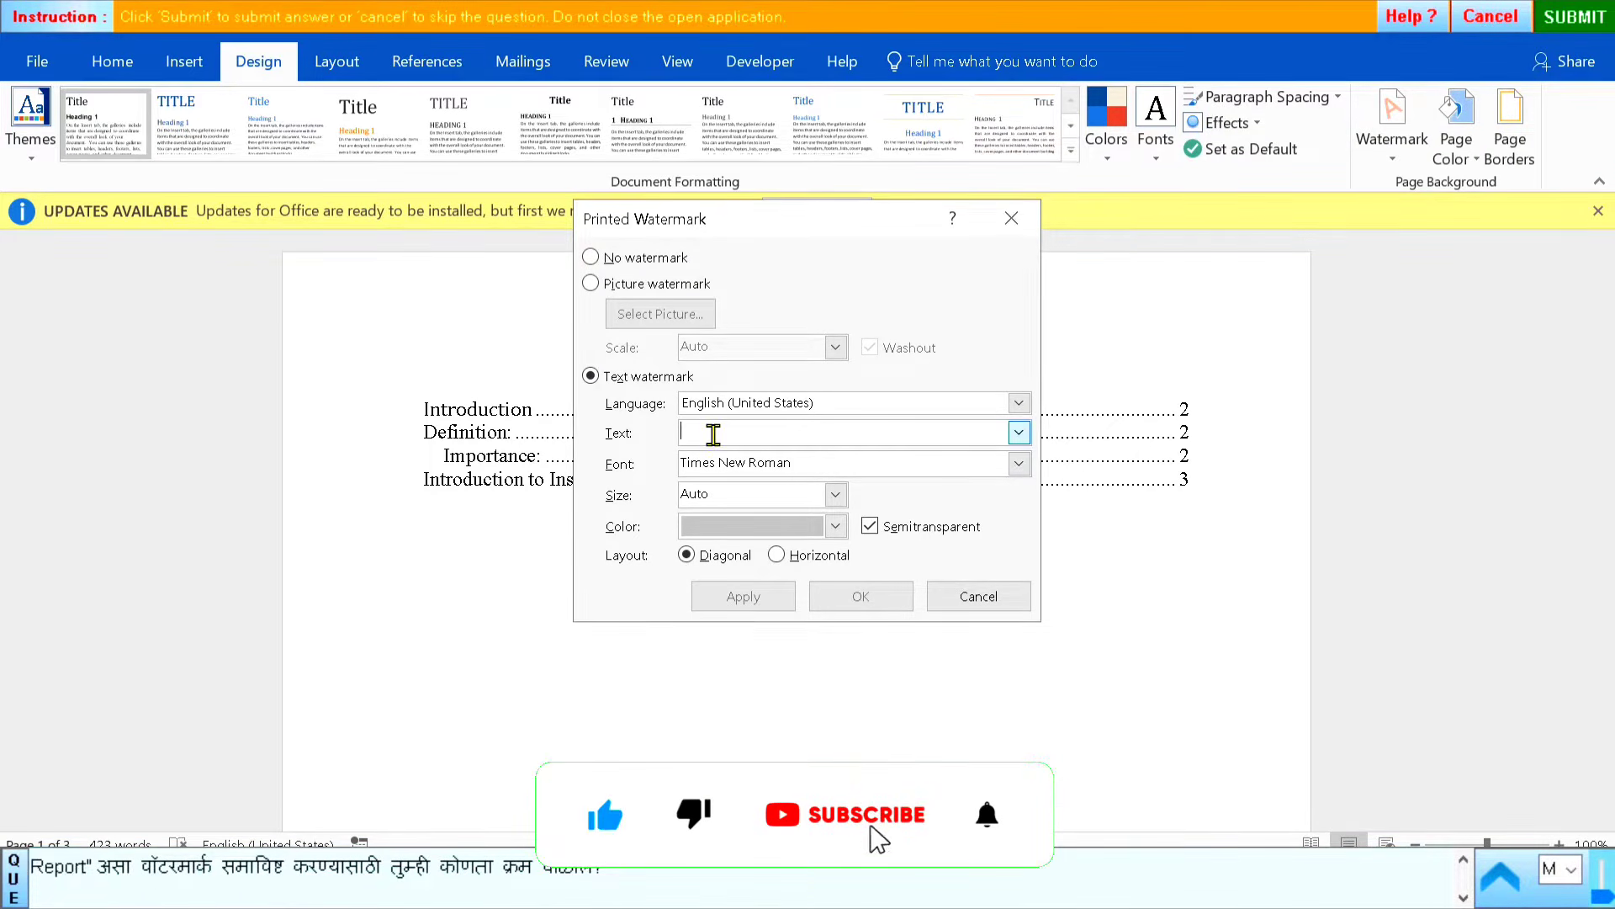
pyautogui.hotkey('ctrl', 'v')
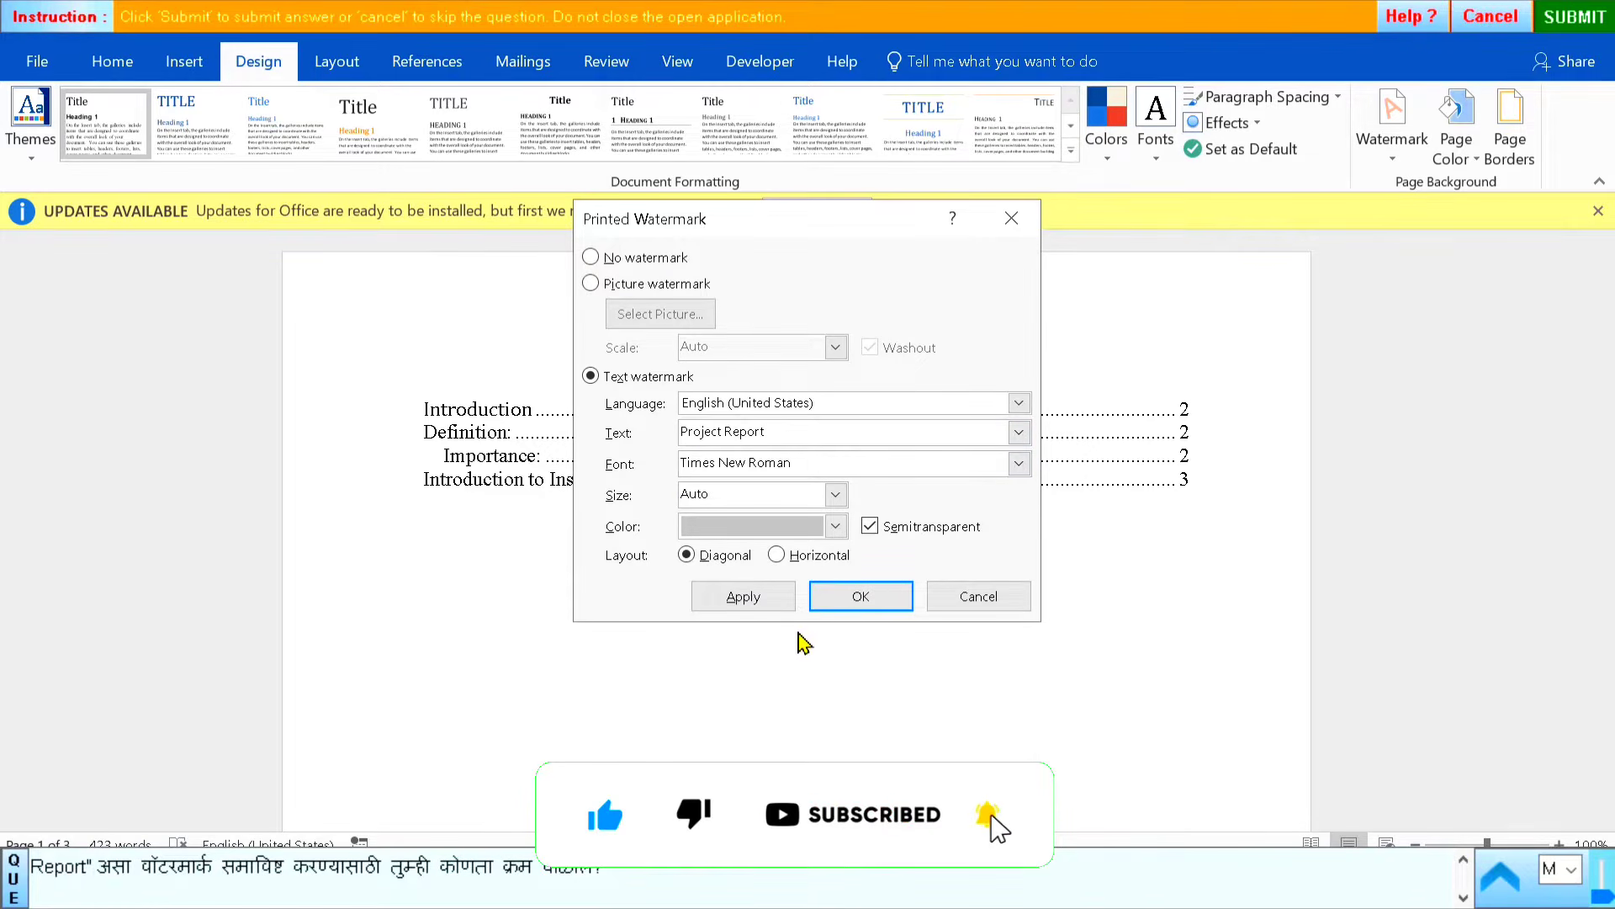
pyautogui.click(740, 598)
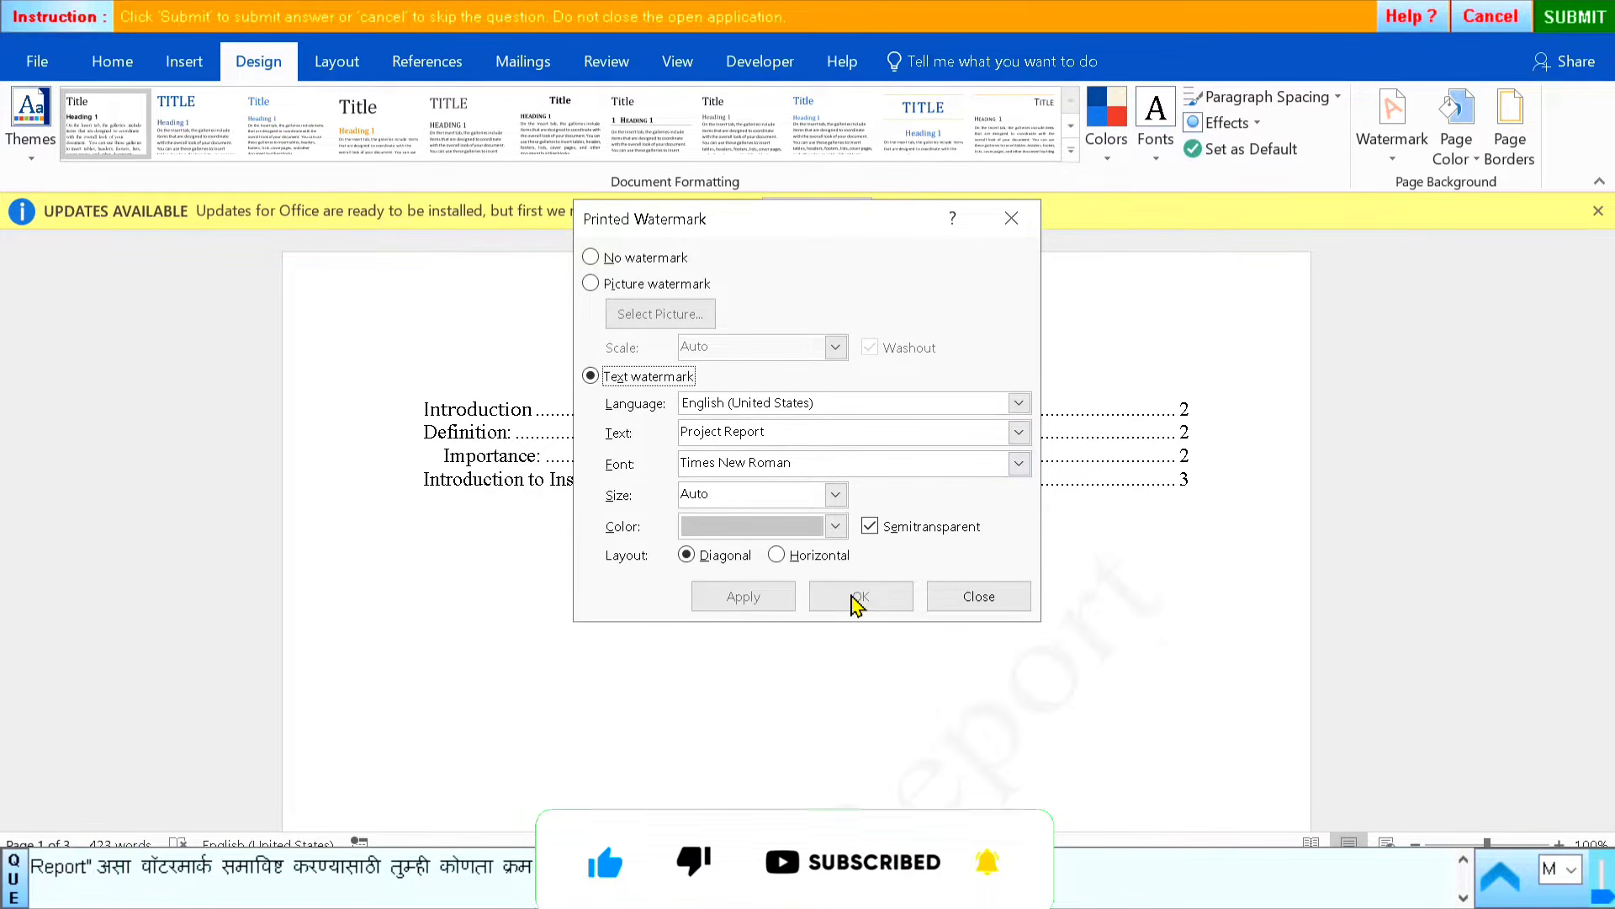
pyautogui.click(978, 597)
pyautogui.scroll(-3, 980, 589)
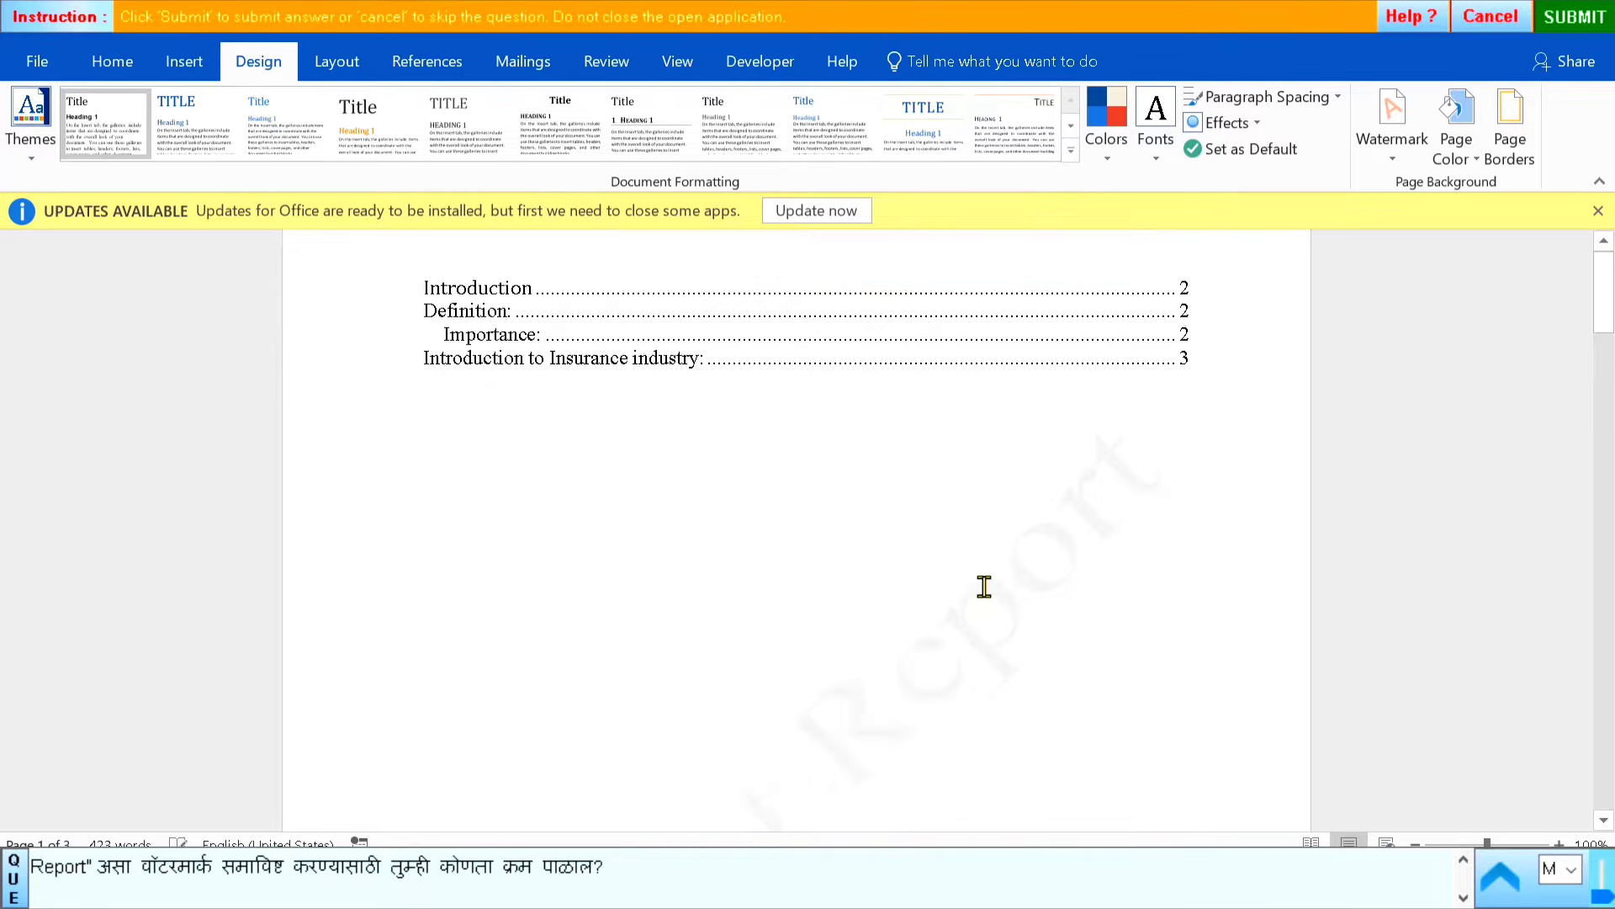
pyautogui.scroll(-3, 1081, 441)
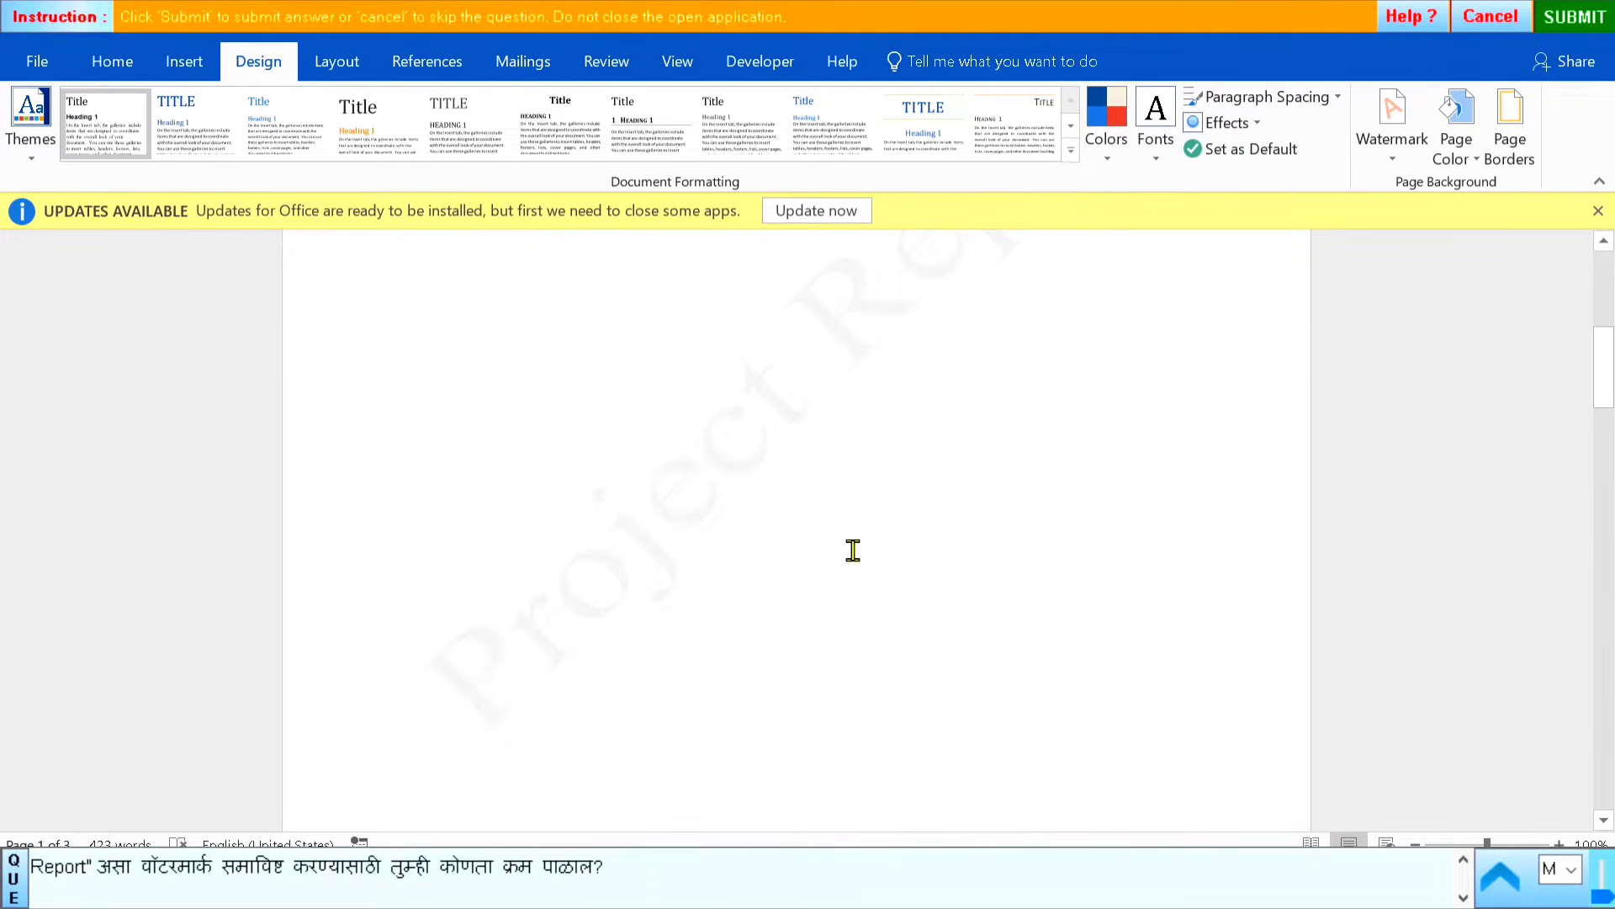
# Submit the answer to question 123 and start practical question 124
pyautogui.click(1579, 15)
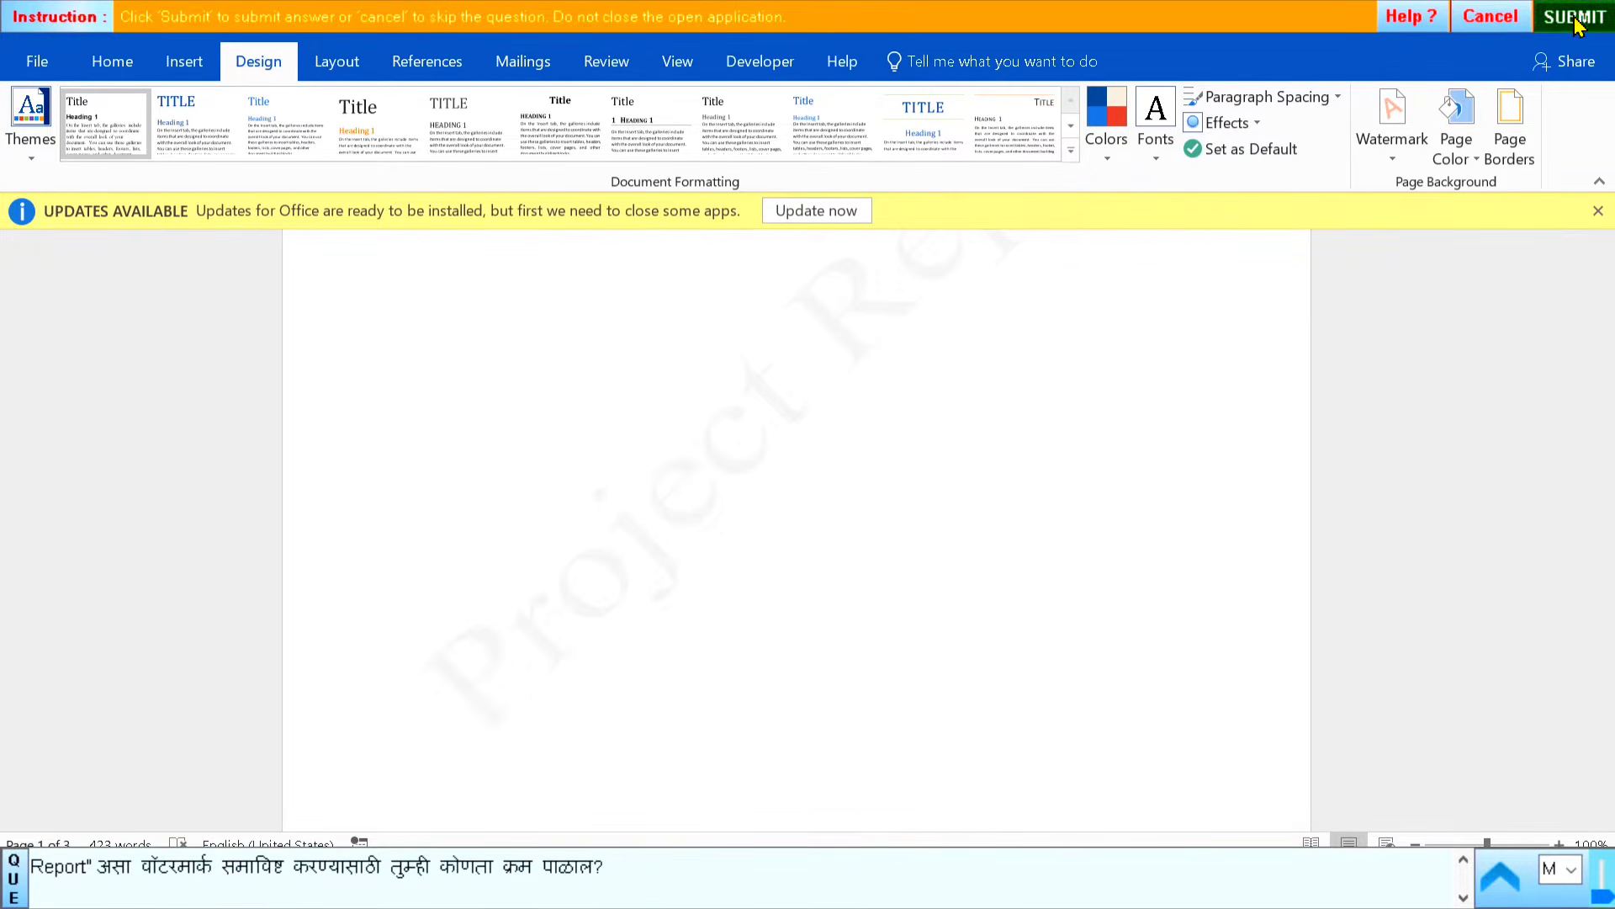
pyautogui.click(808, 491)
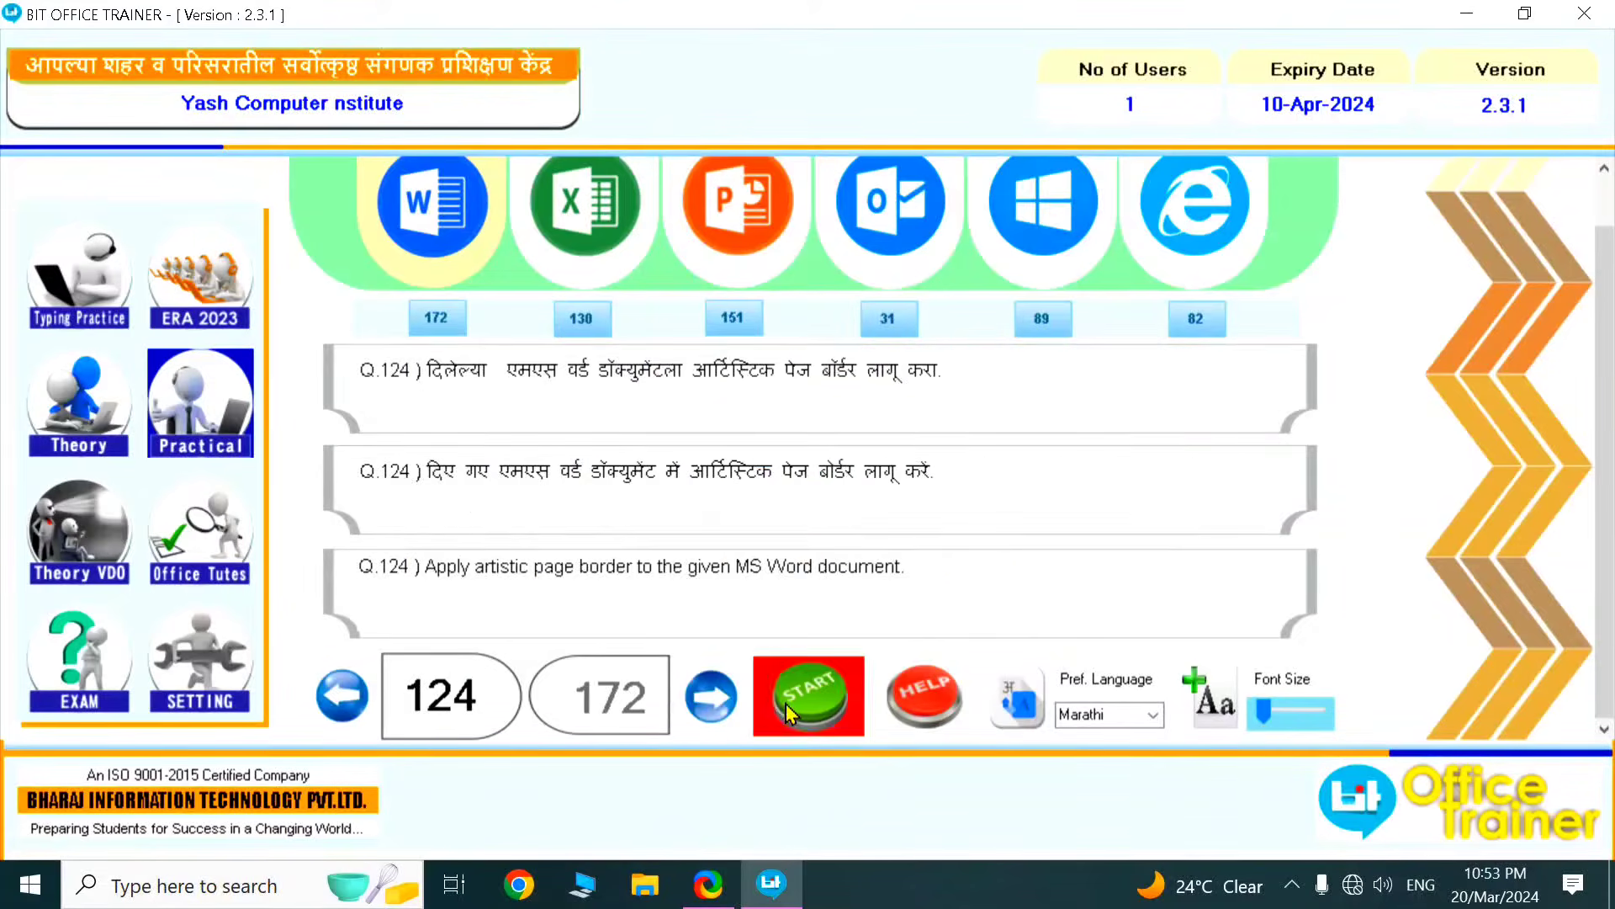
pyautogui.click(767, 701)
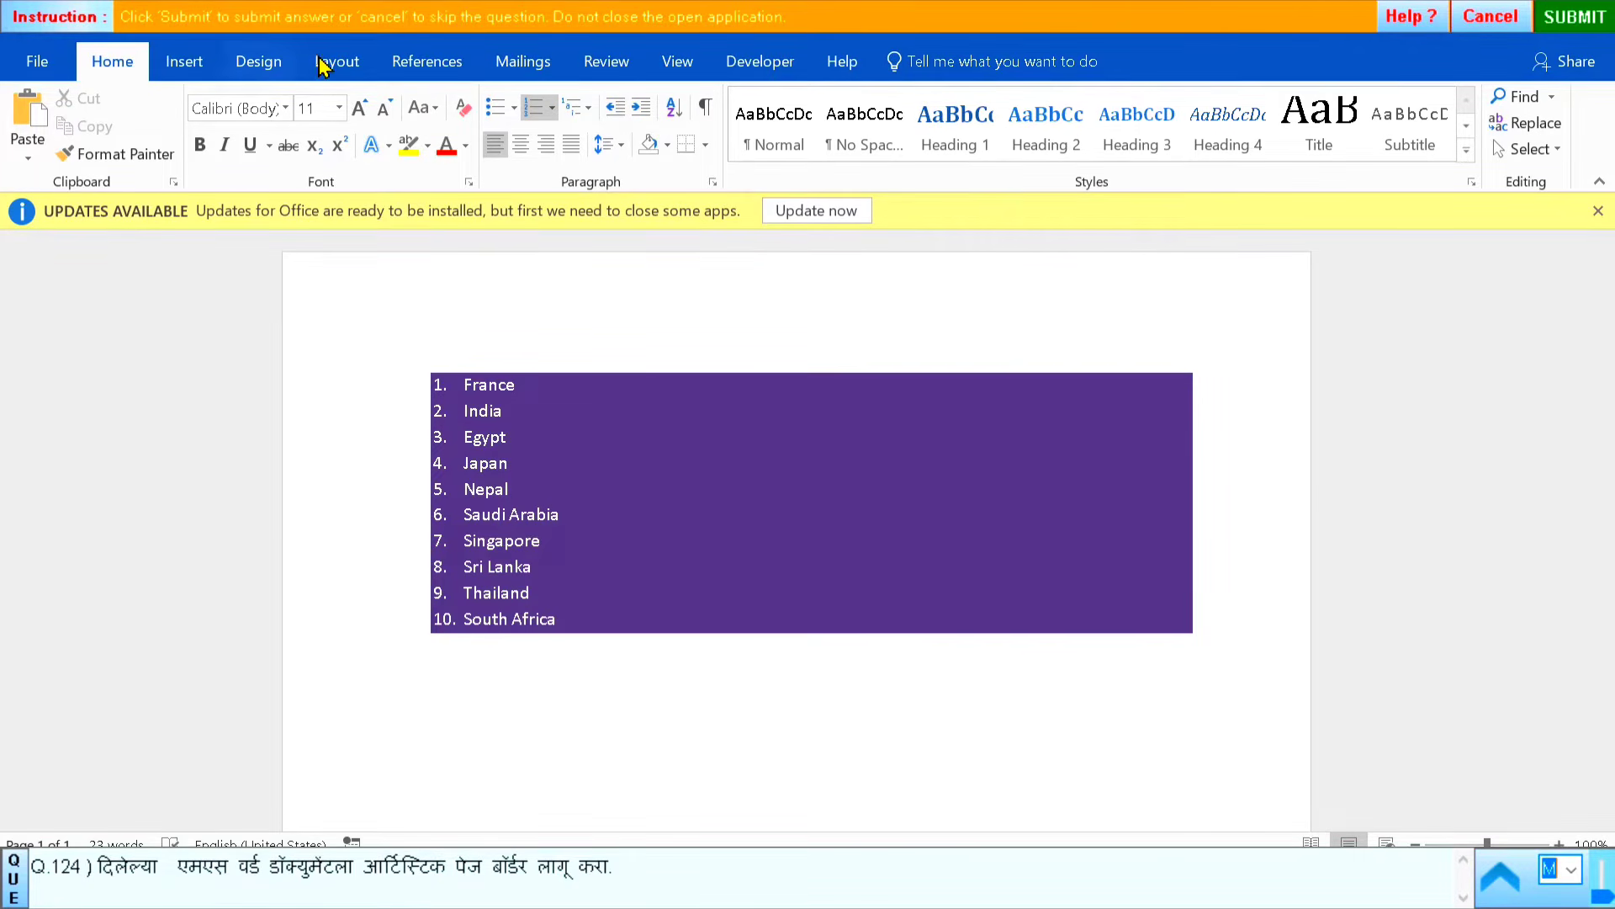
# Apply an artistic page border of green holly leaves with red berries to the whole document
pyautogui.click(253, 74)
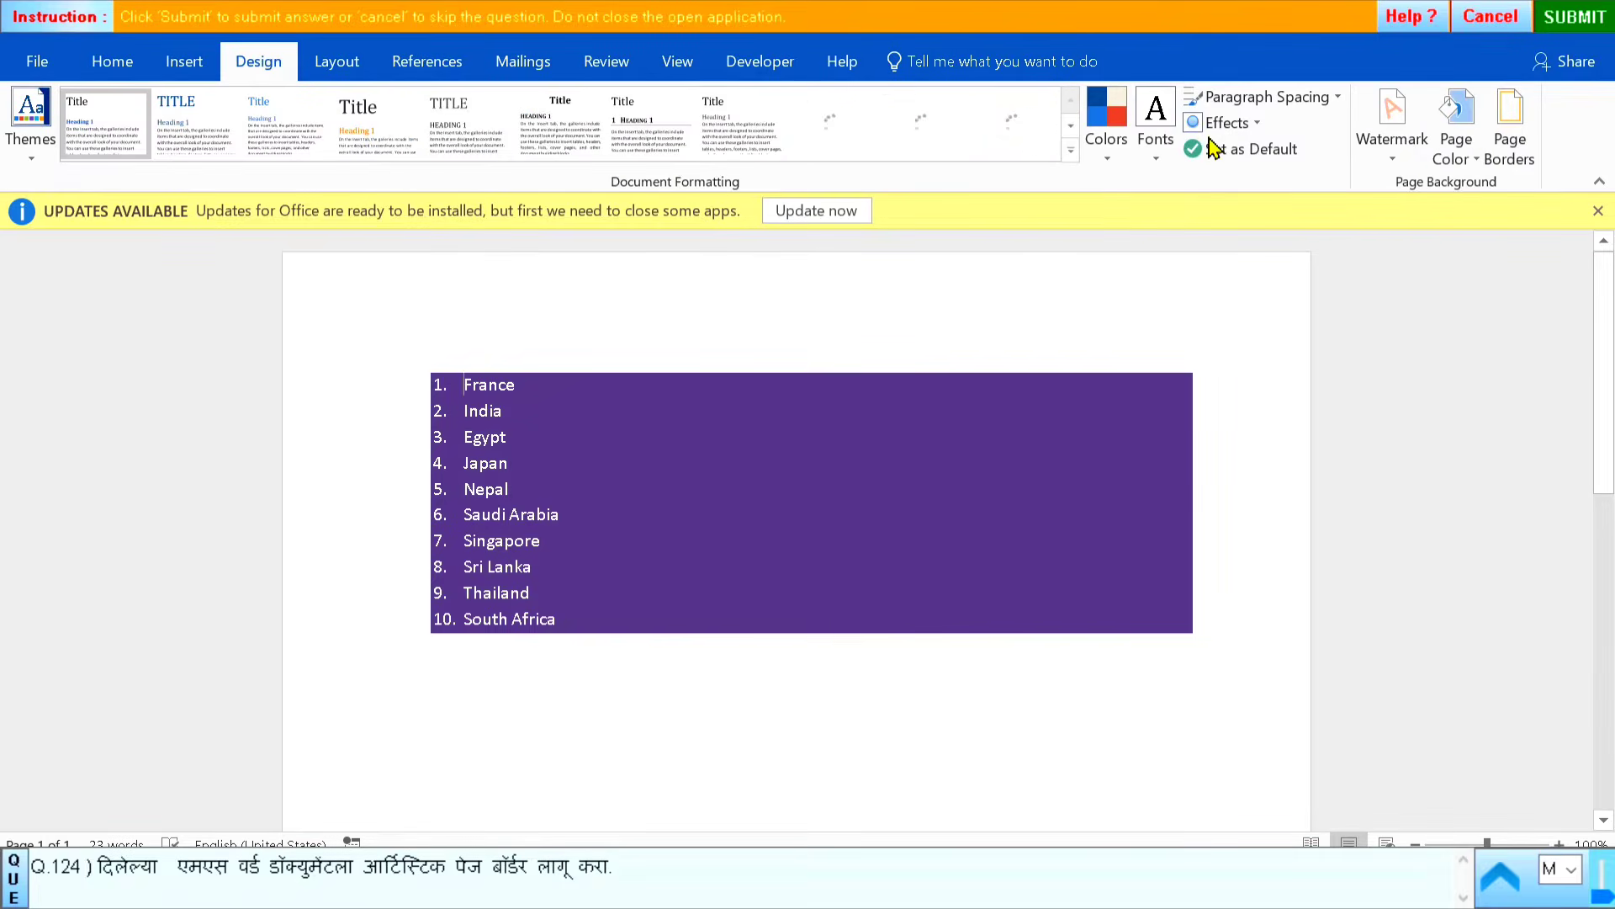
pyautogui.click(1464, 168)
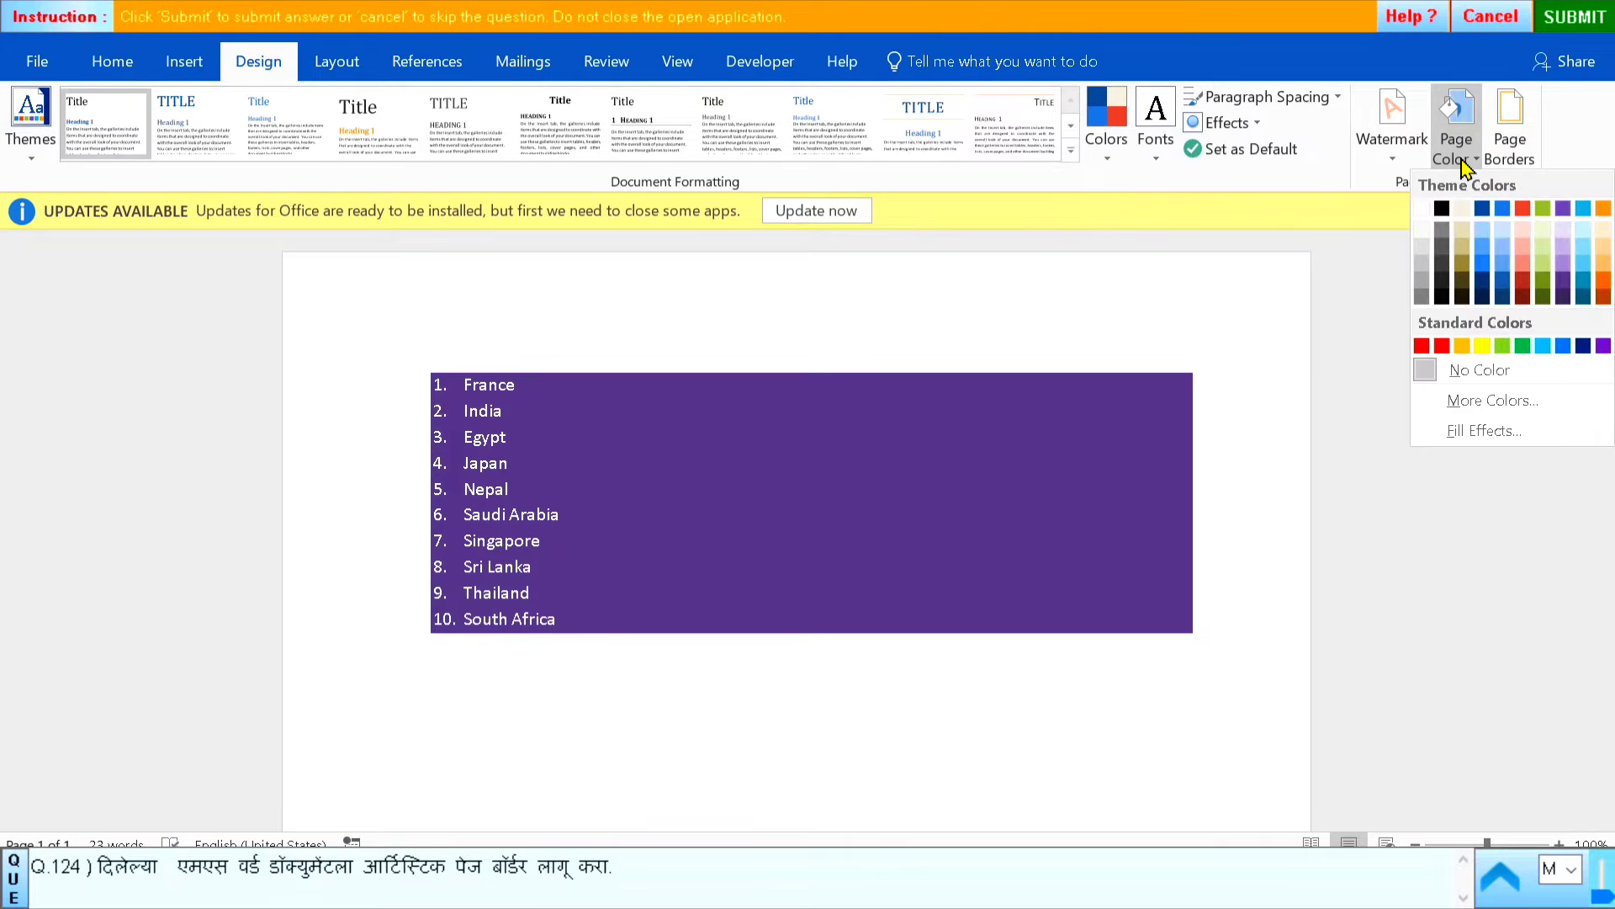
pyautogui.click(1527, 141)
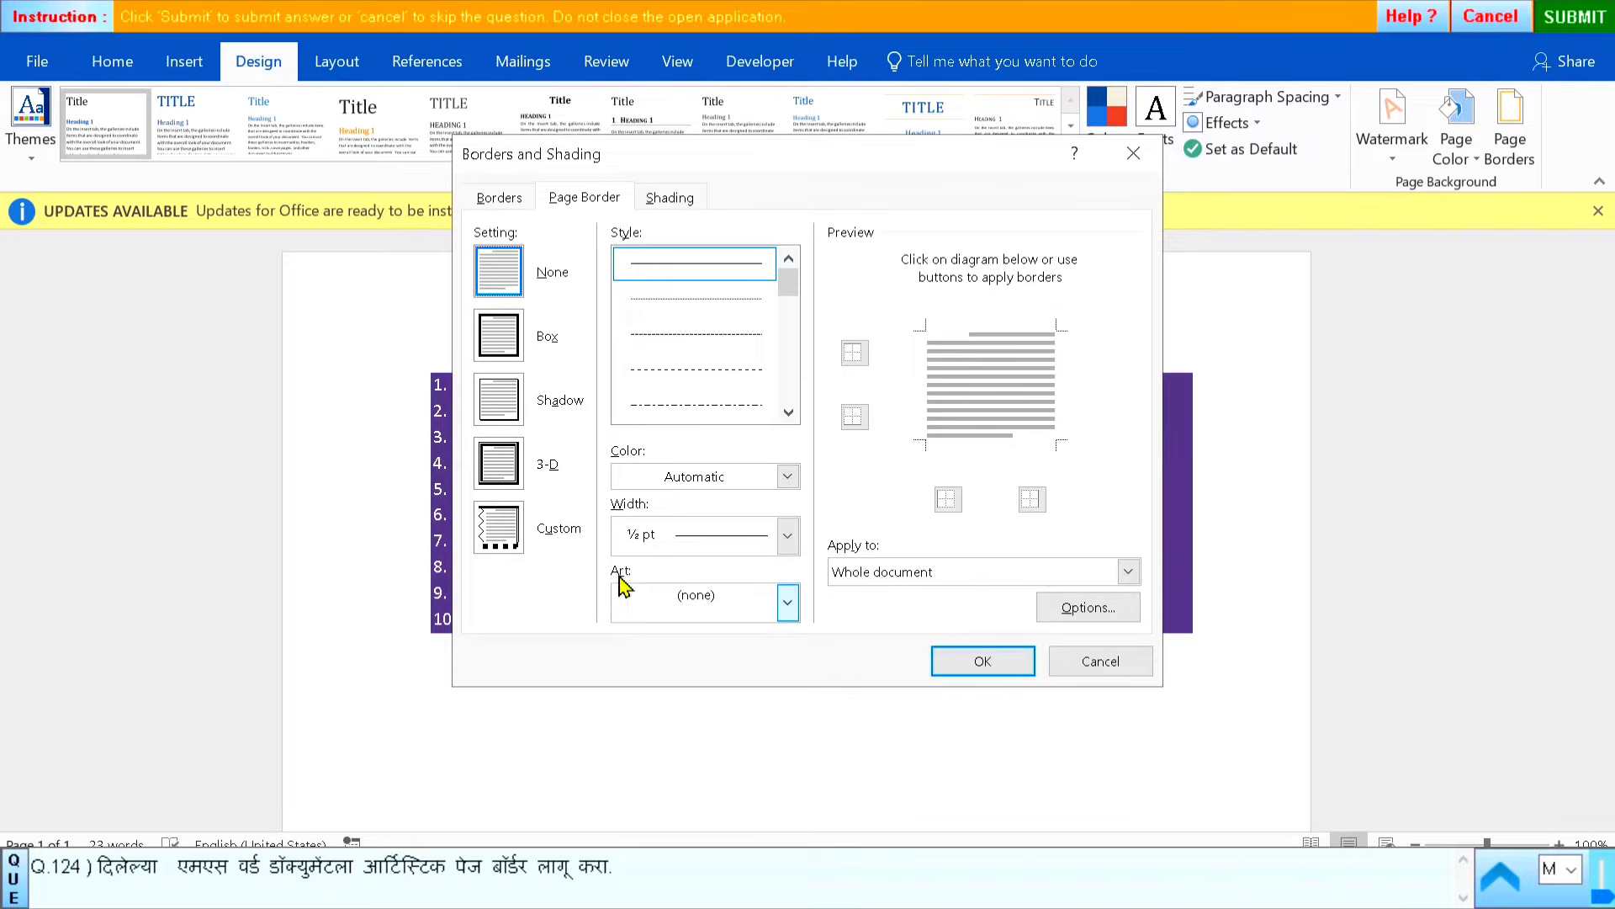
pyautogui.click(788, 603)
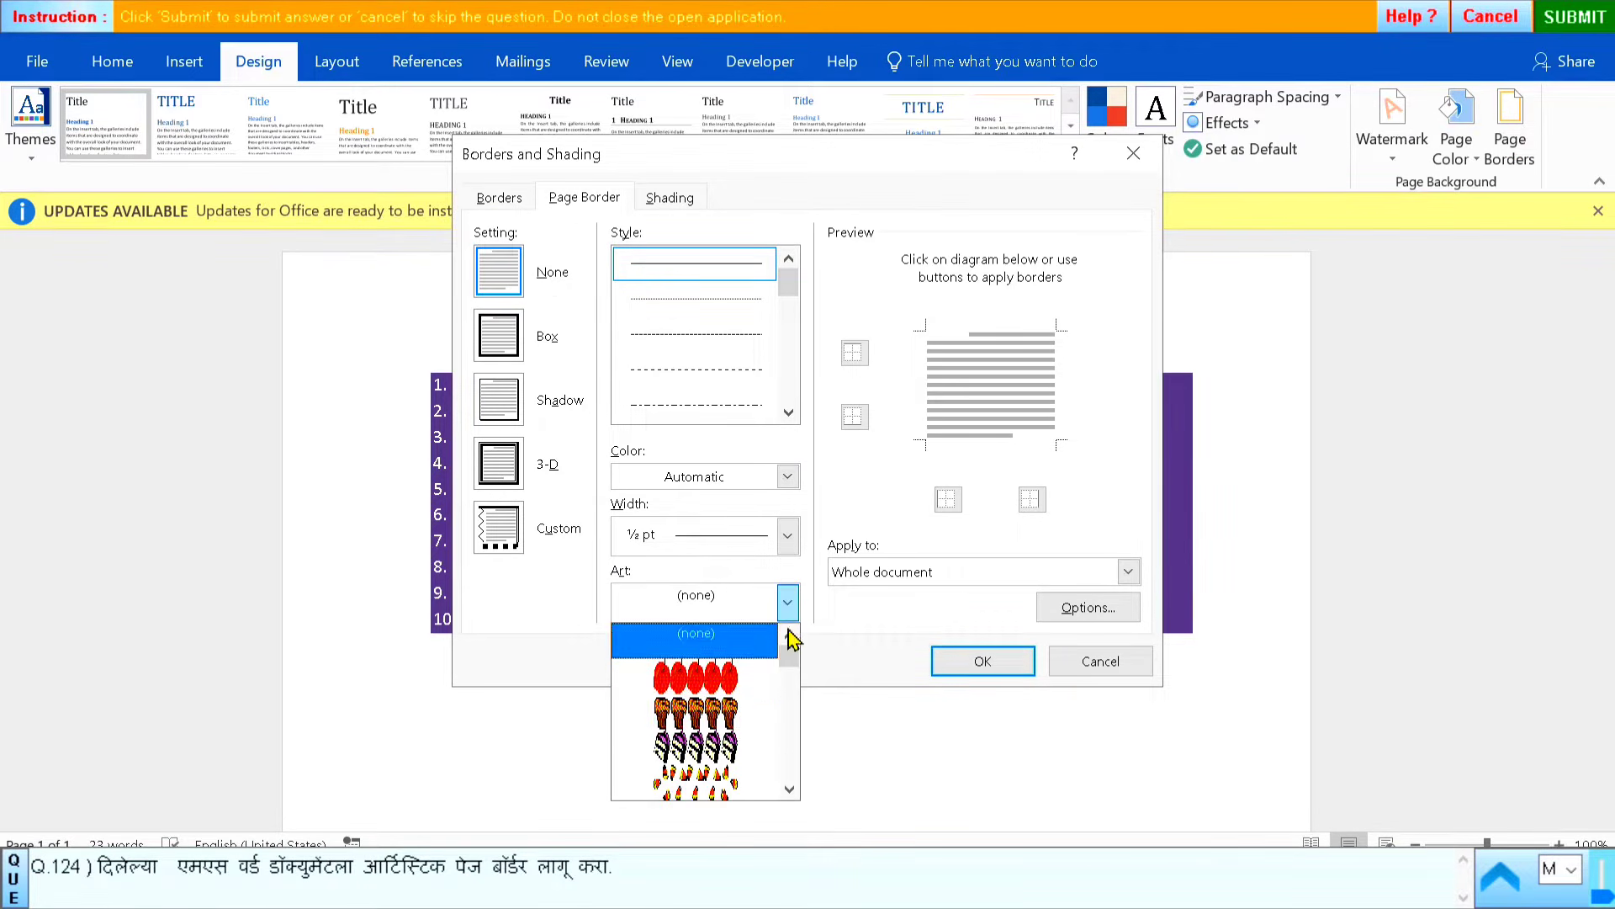
pyautogui.scroll(-10, 728, 724)
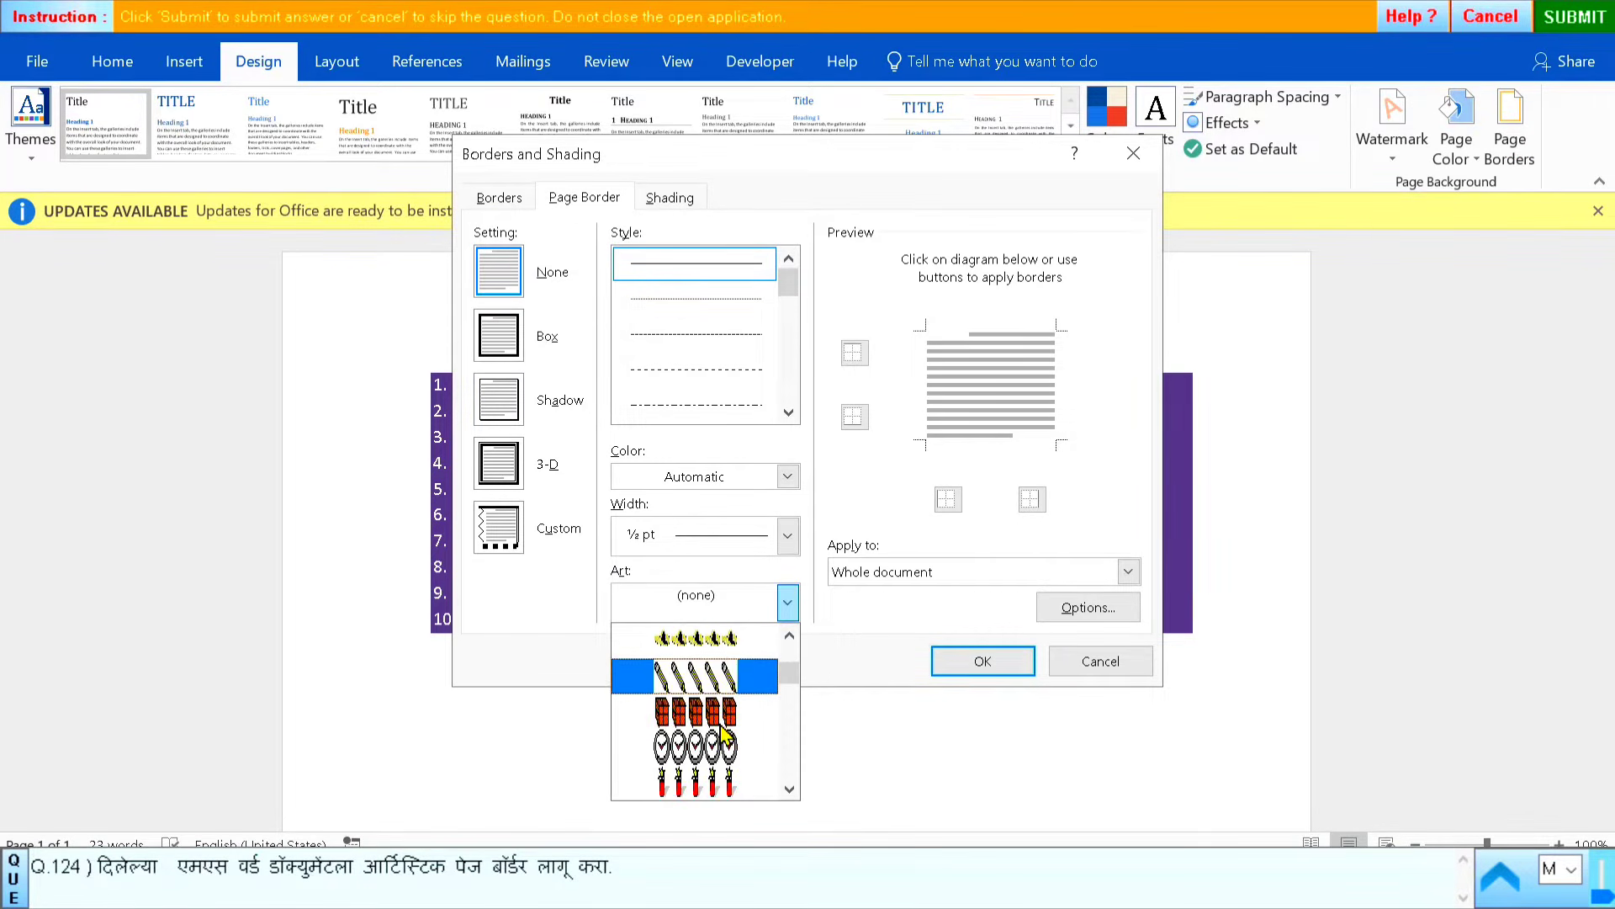
pyautogui.scroll(-8, 723, 733)
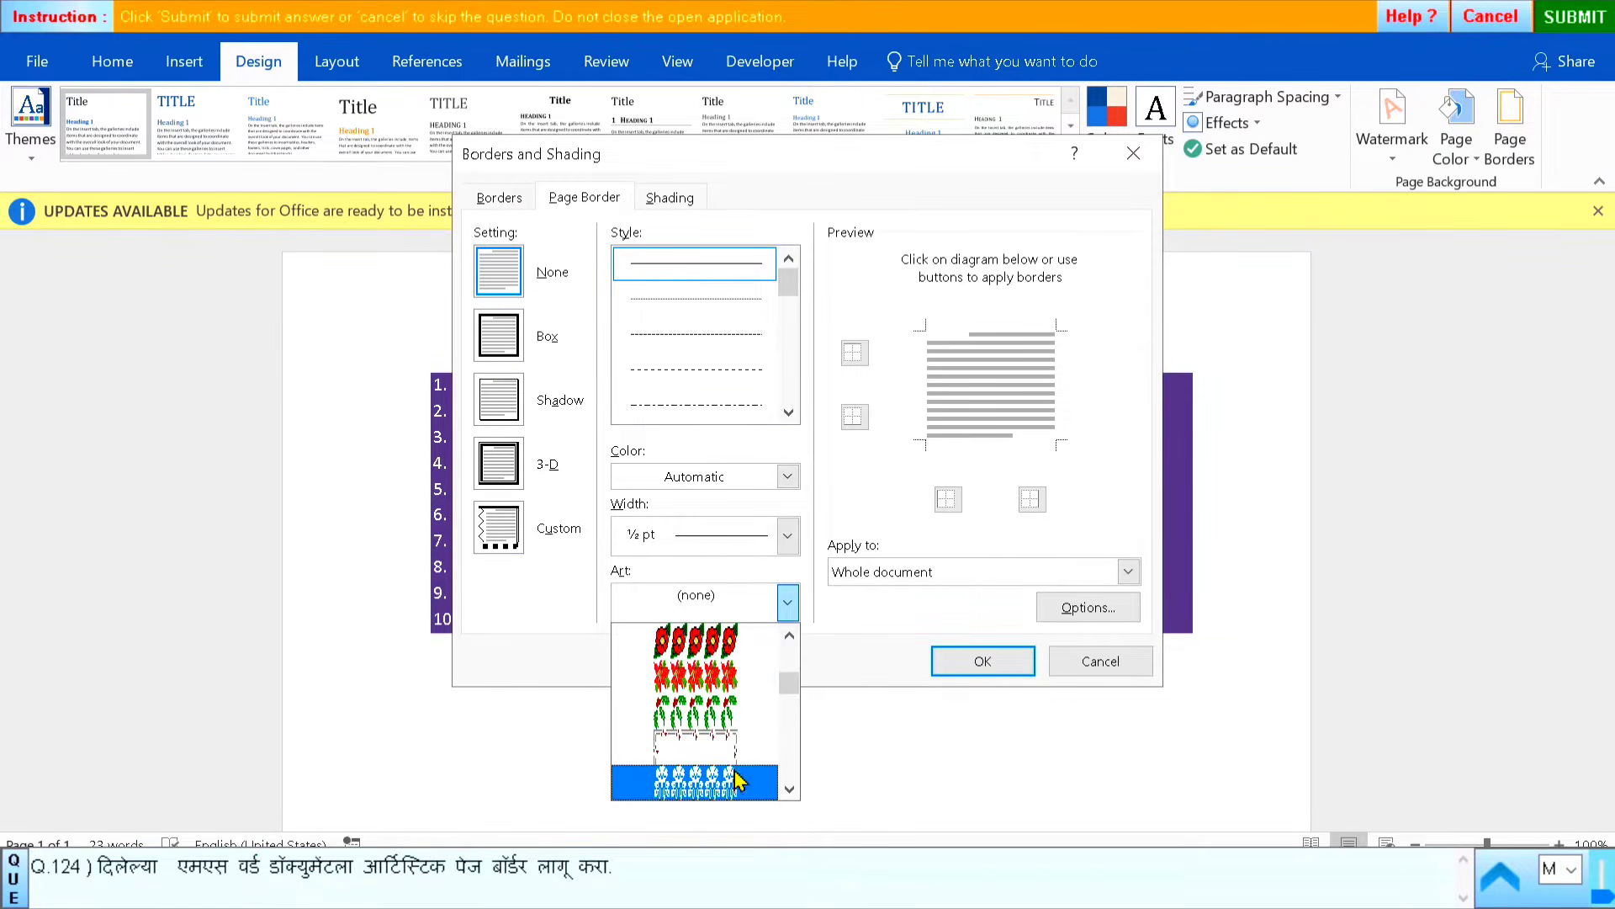
pyautogui.click(707, 703)
pyautogui.click(980, 660)
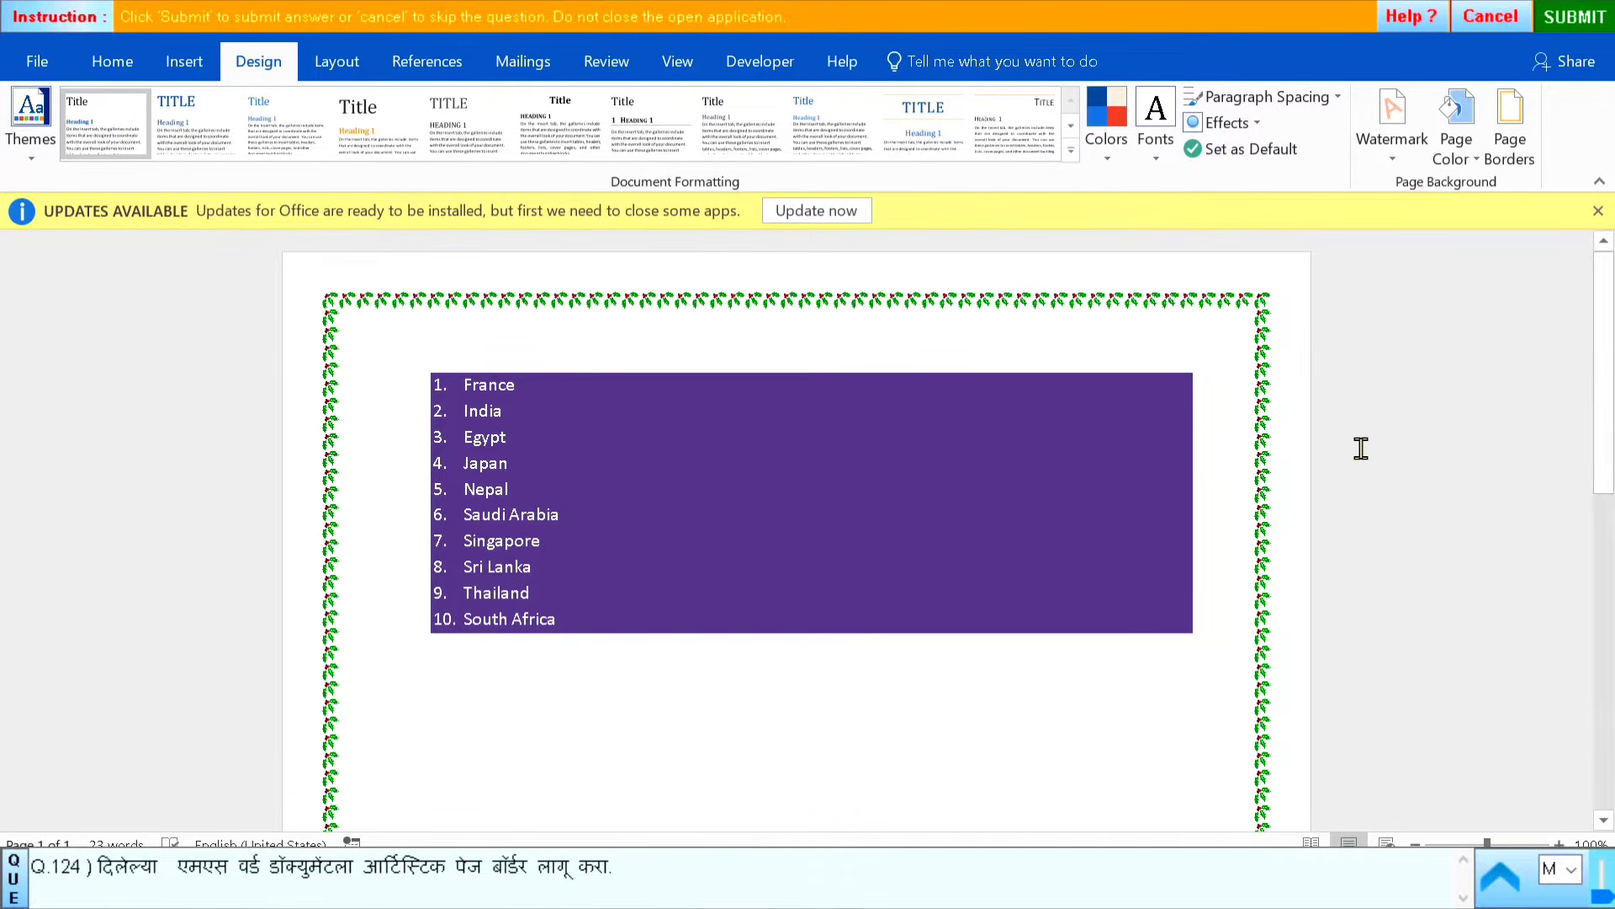
# Submit the answer to question 124 and move on to practical question 125
pyautogui.click(1593, 21)
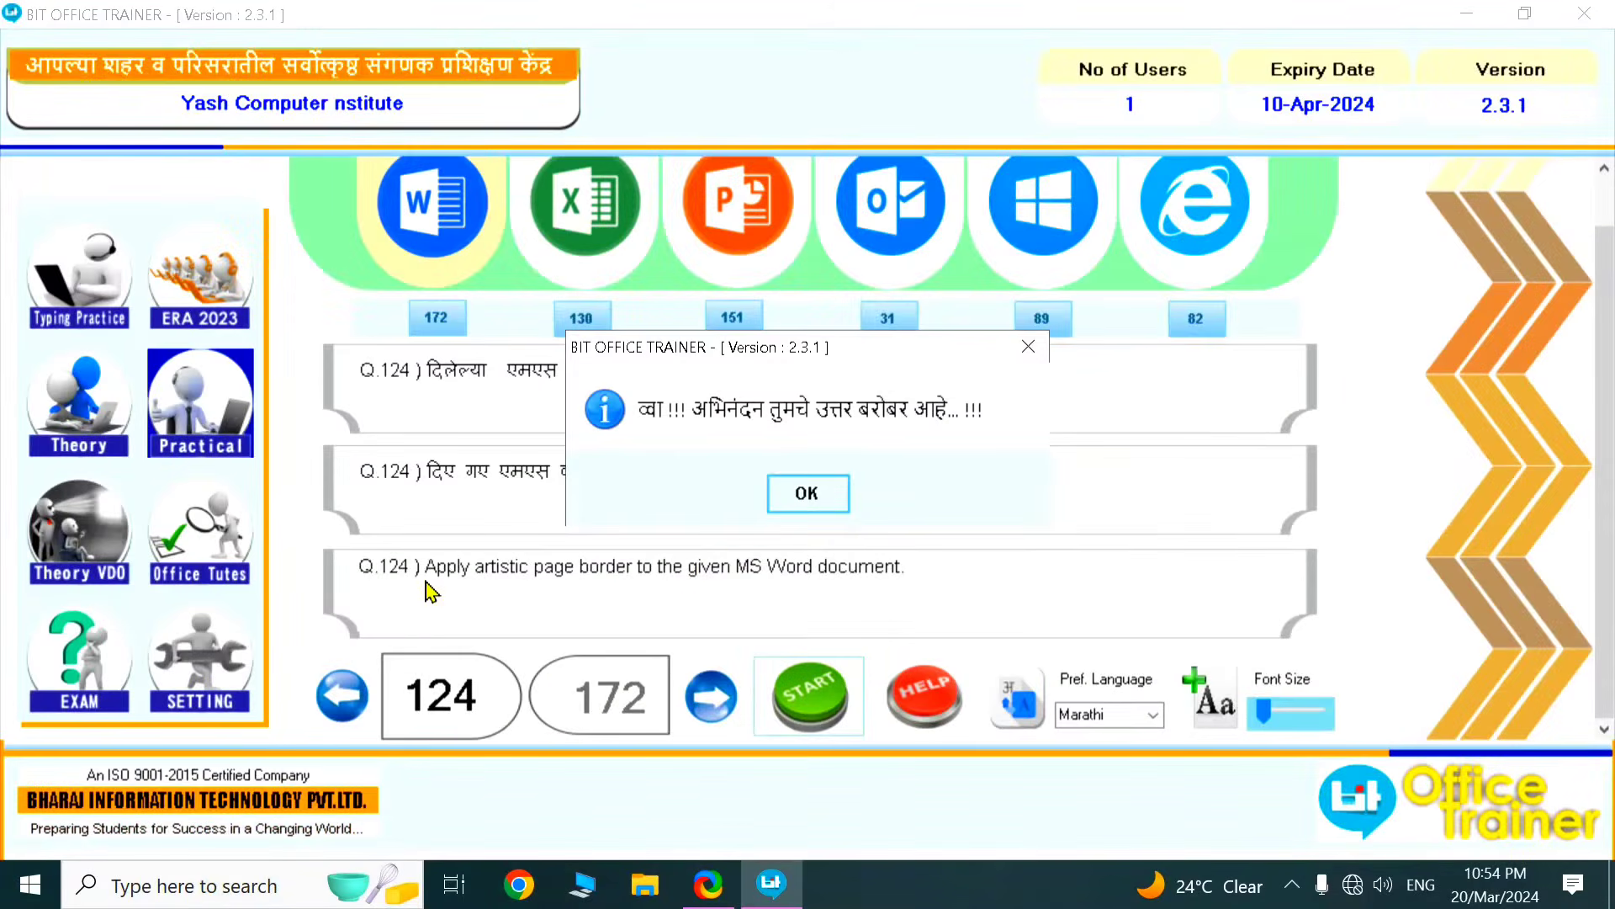
pyautogui.click(793, 503)
pyautogui.click(711, 696)
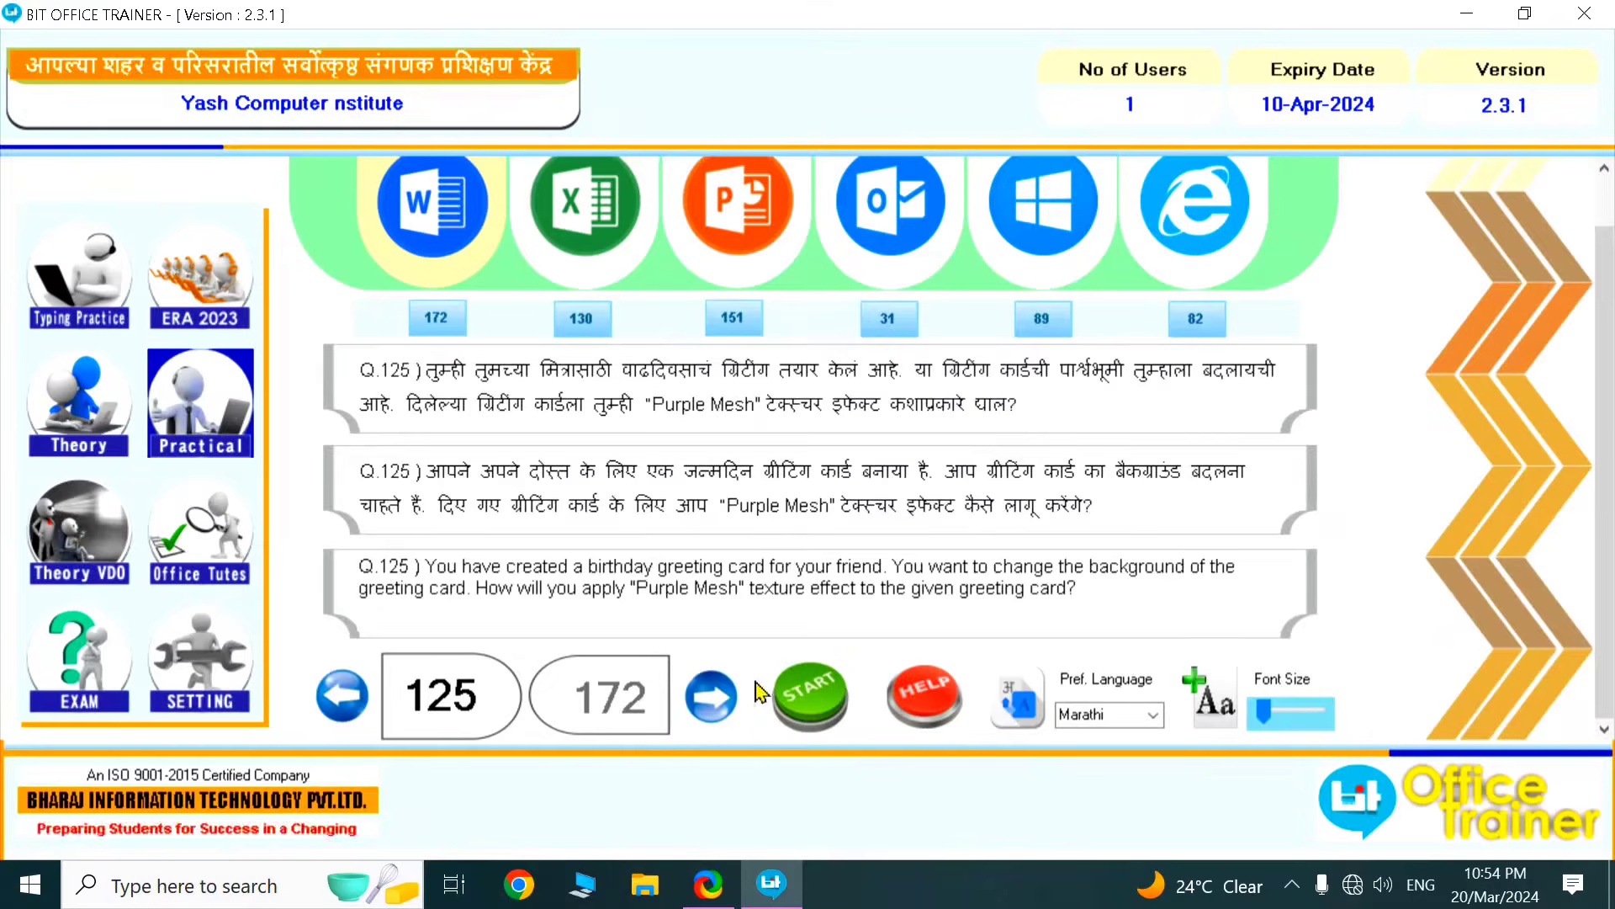
# Start practical question 125 and apply the Purple mesh texture as the greeting card's page background
pyautogui.click(806, 694)
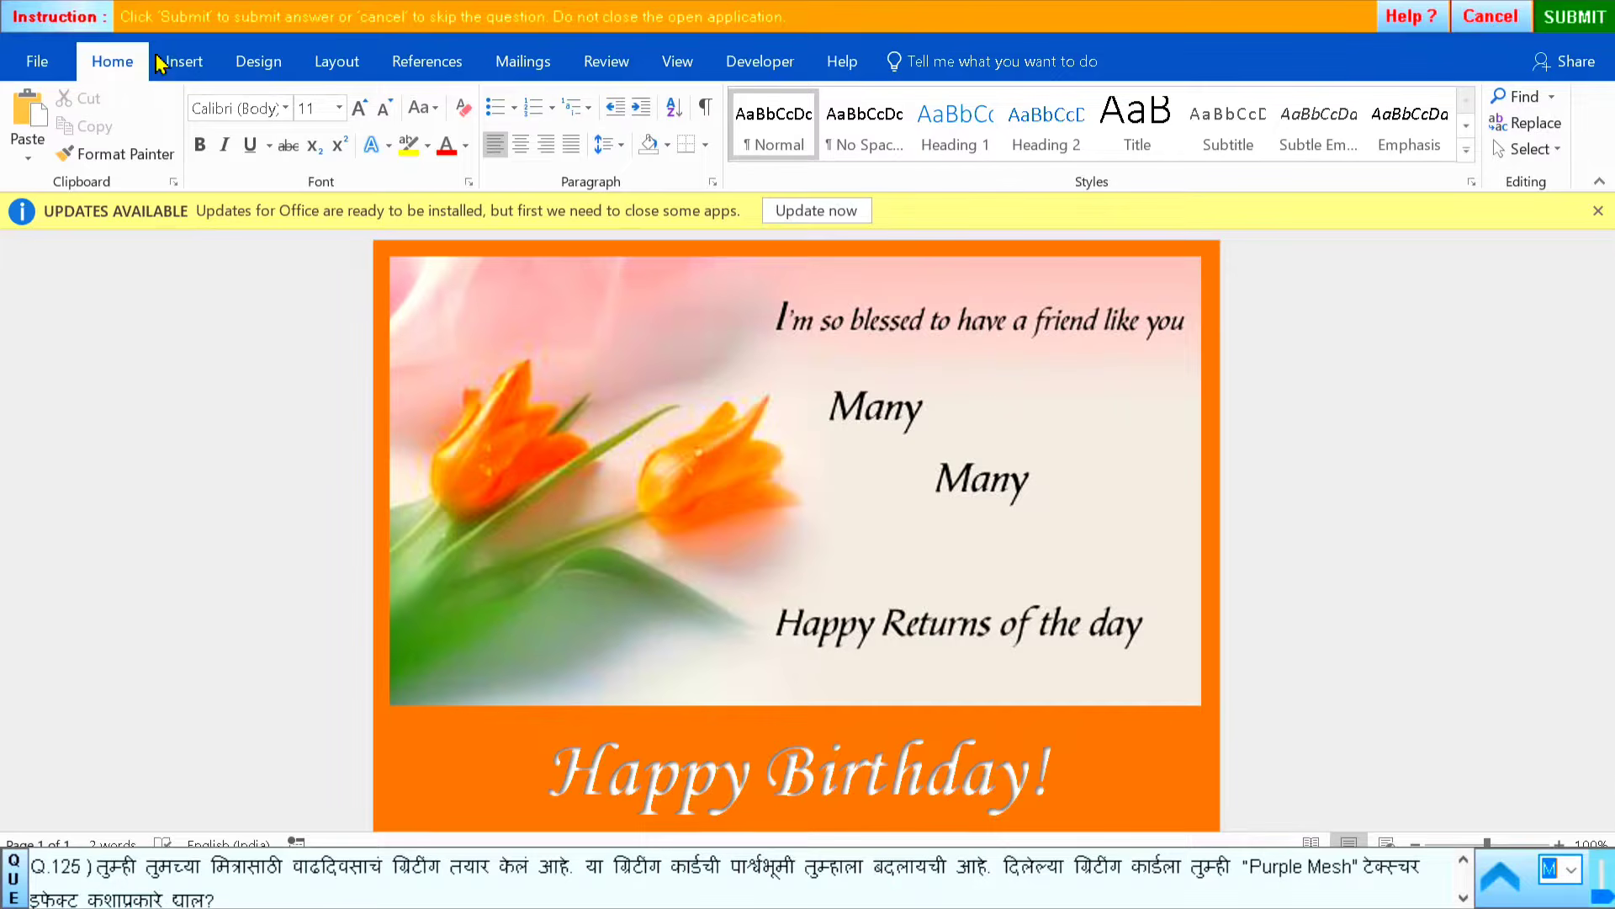
pyautogui.click(252, 63)
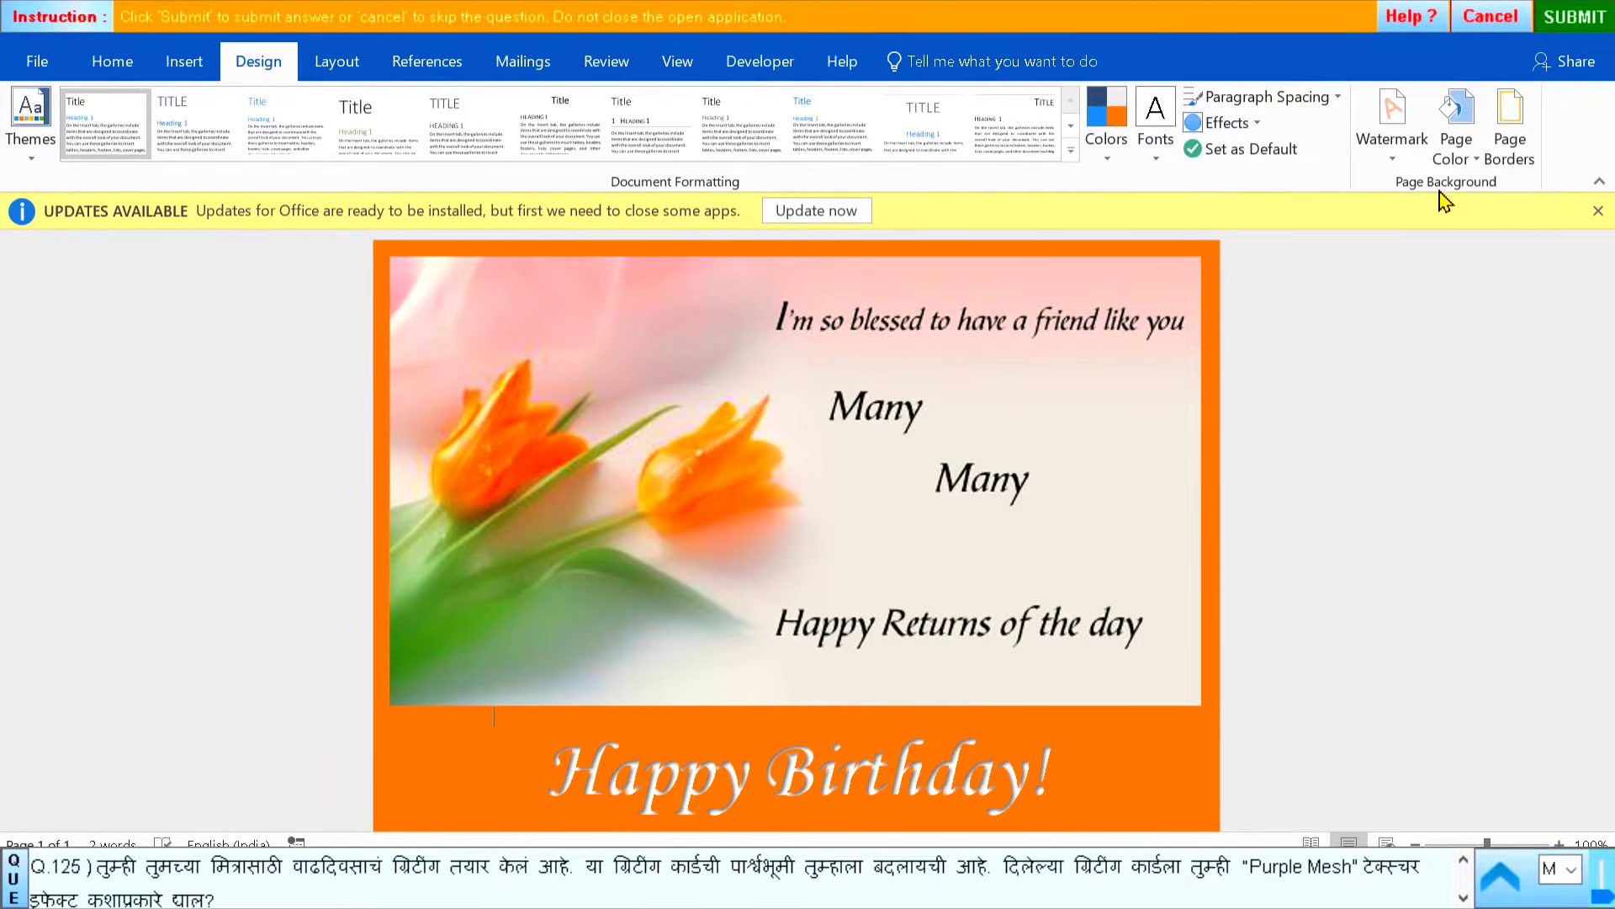
pyautogui.click(1456, 143)
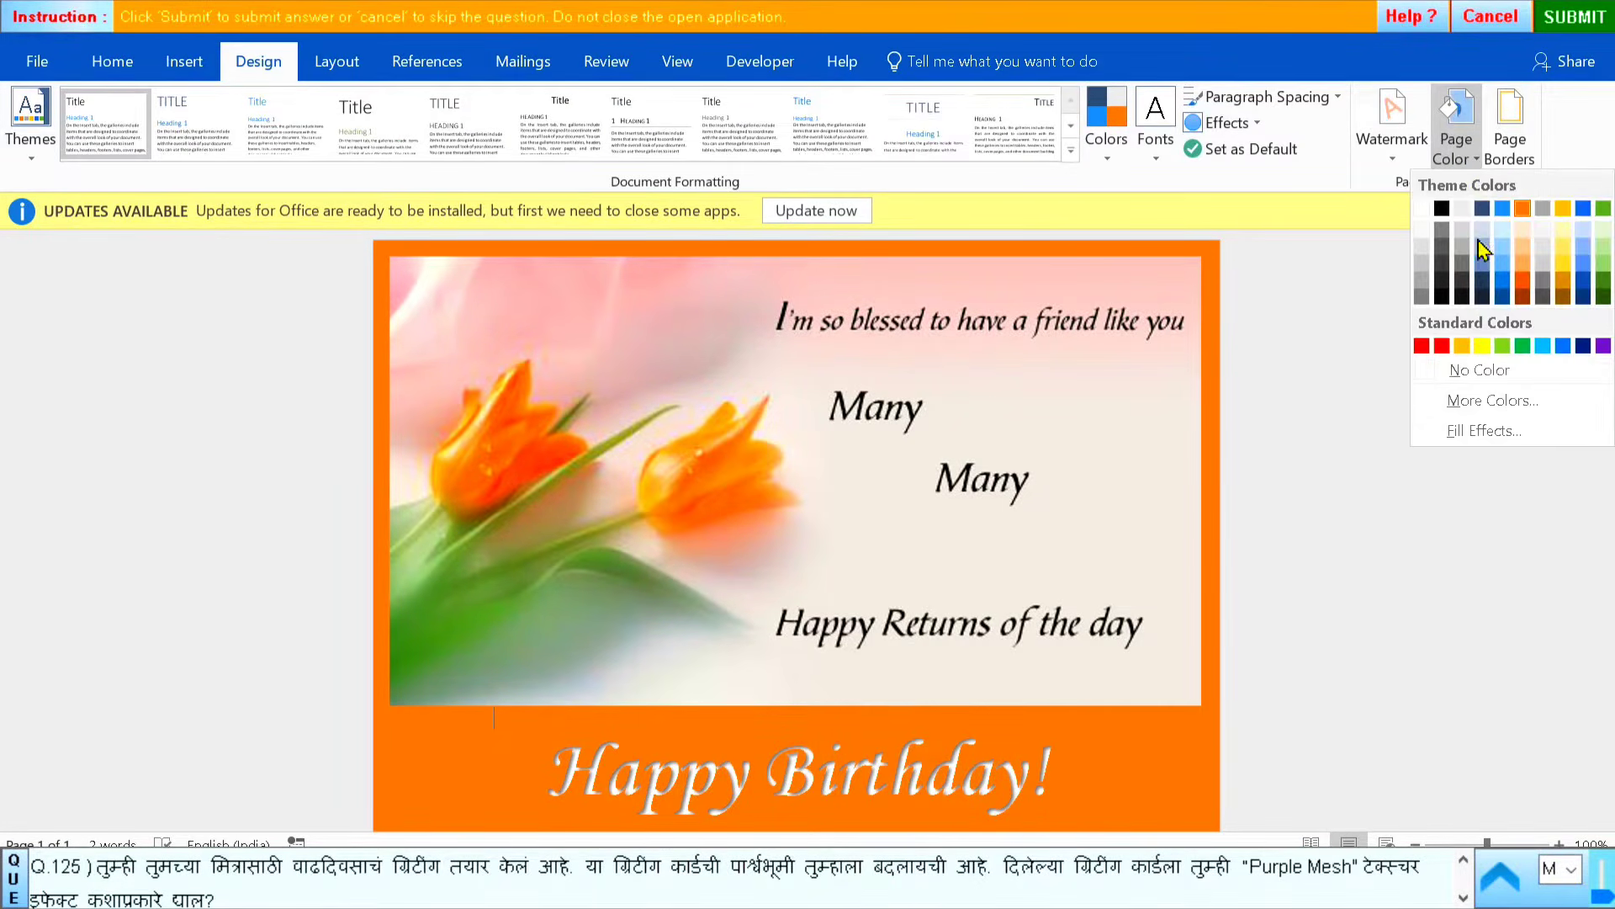
pyautogui.click(1469, 443)
pyautogui.click(658, 166)
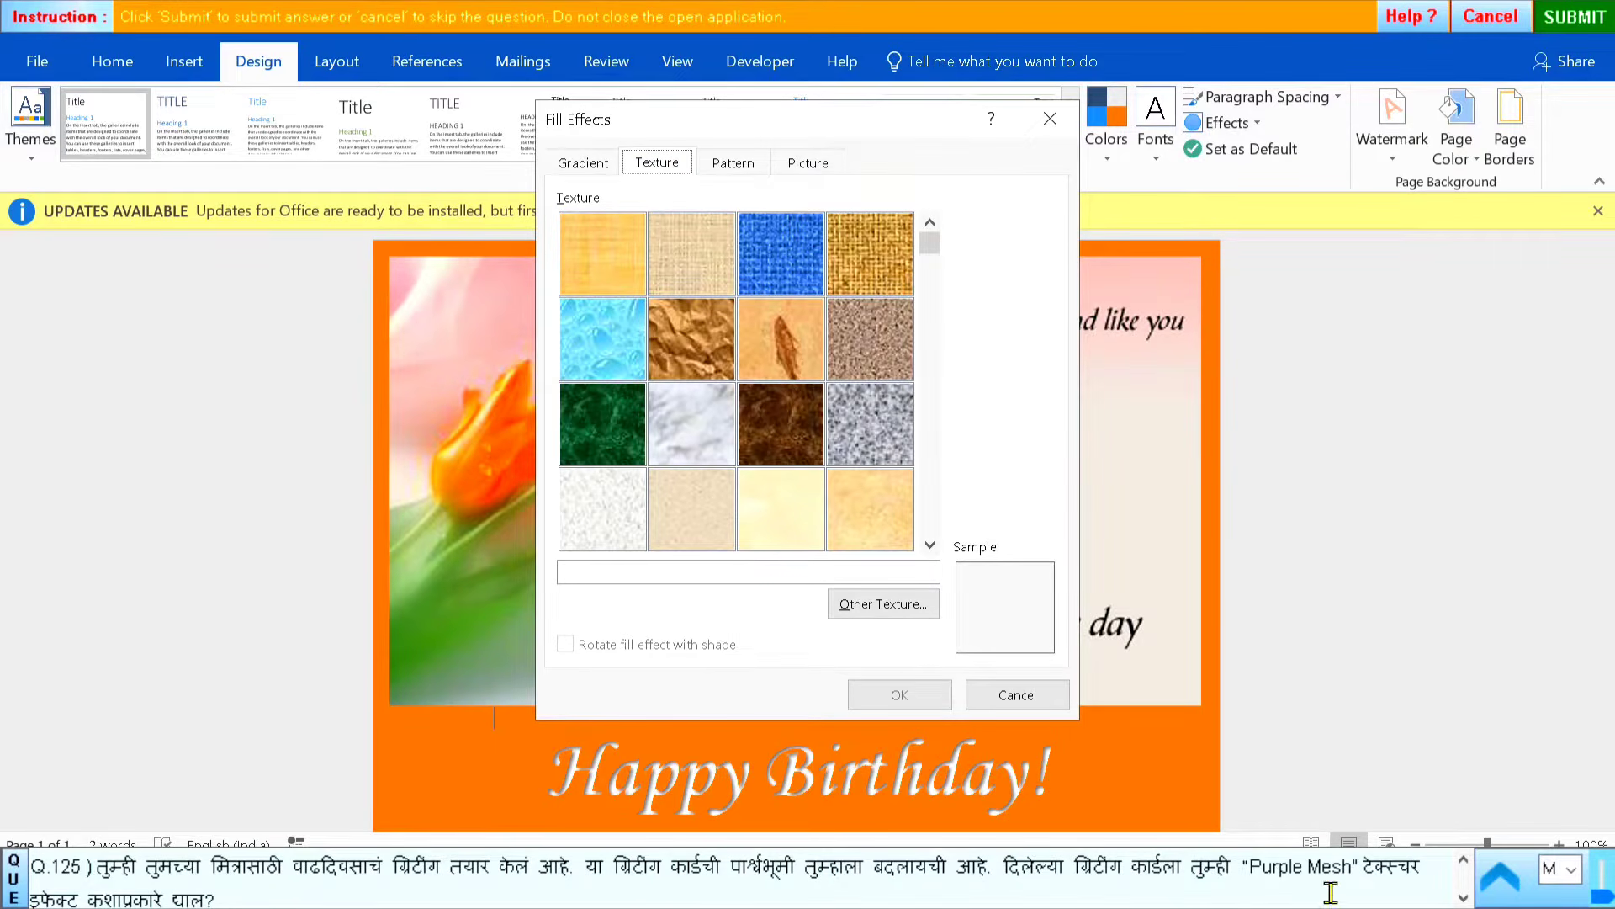
pyautogui.moveTo(930, 244); pyautogui.dragTo(929, 370)
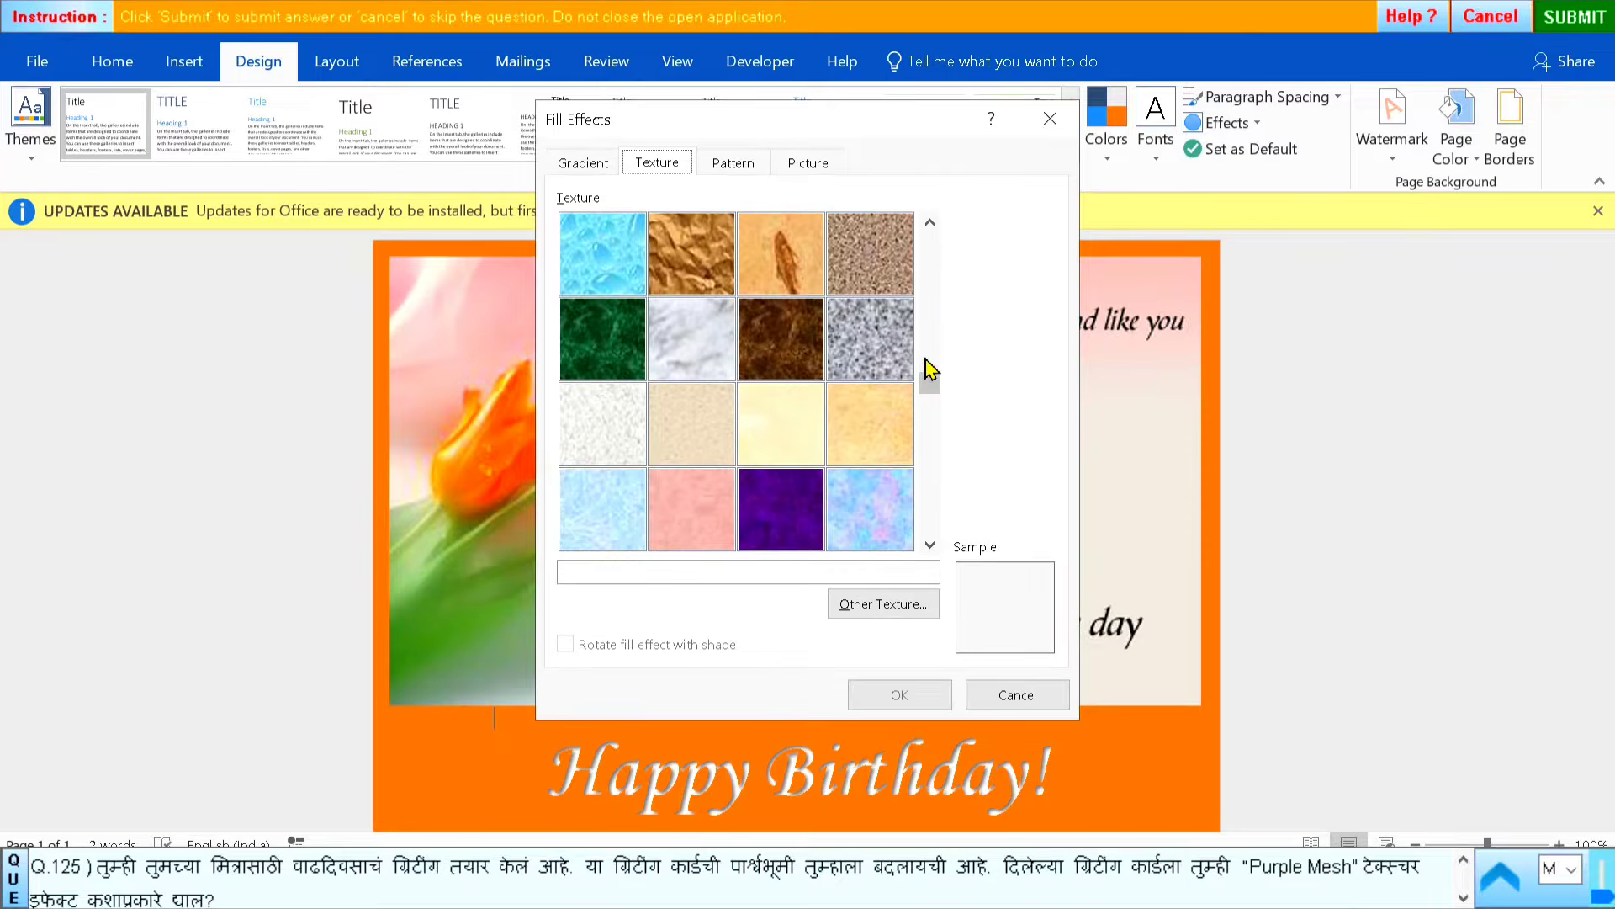
pyautogui.click(770, 517)
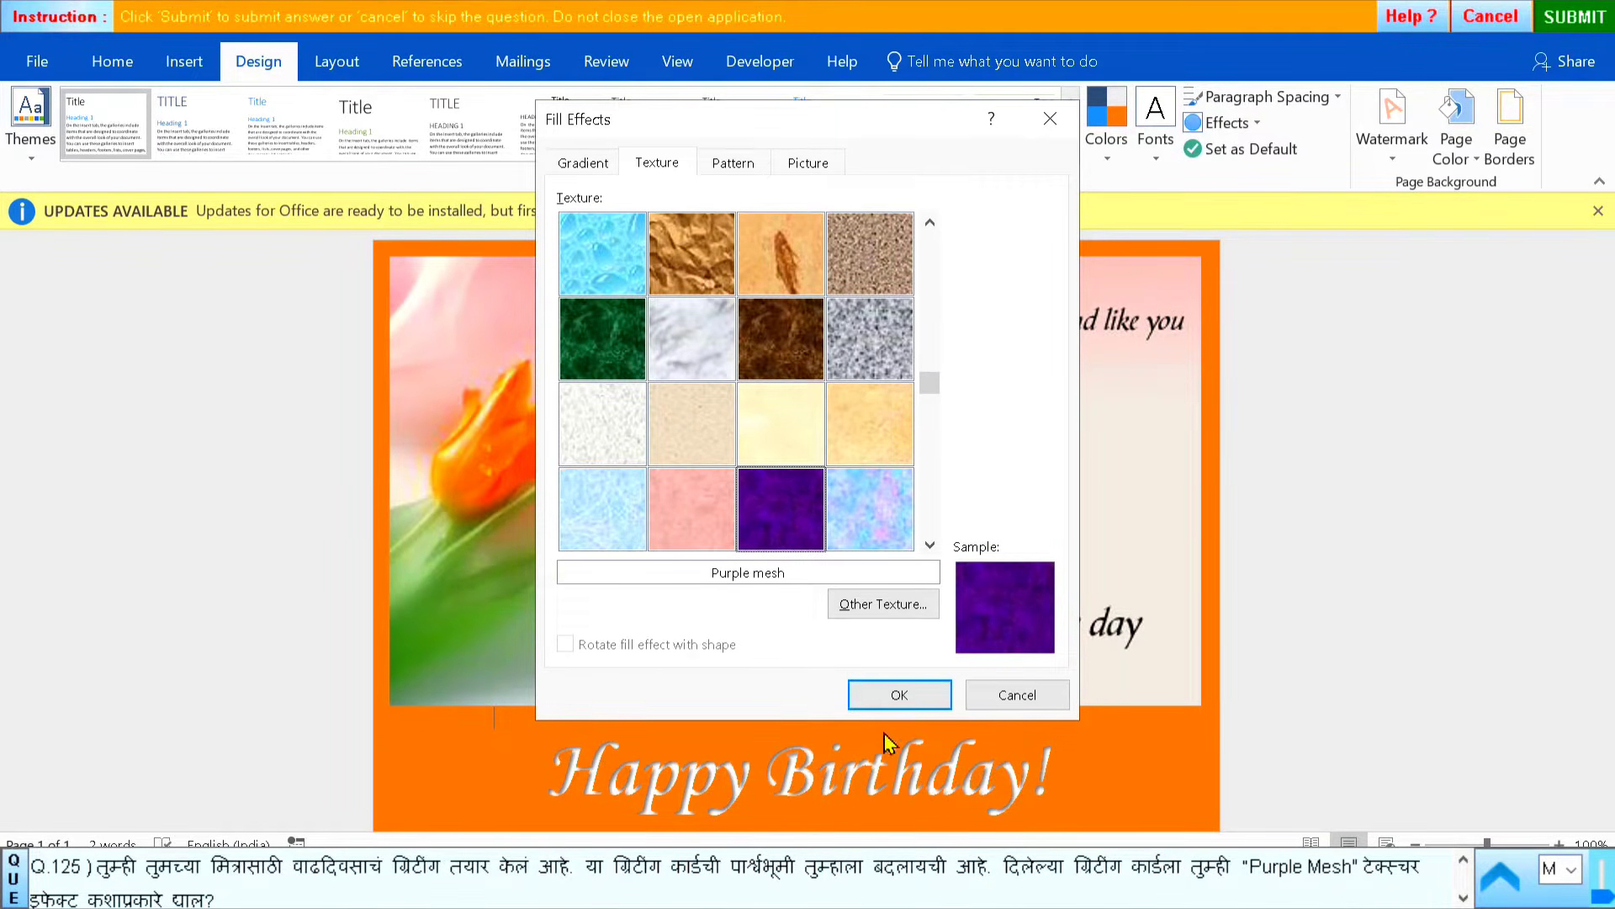
pyautogui.click(900, 694)
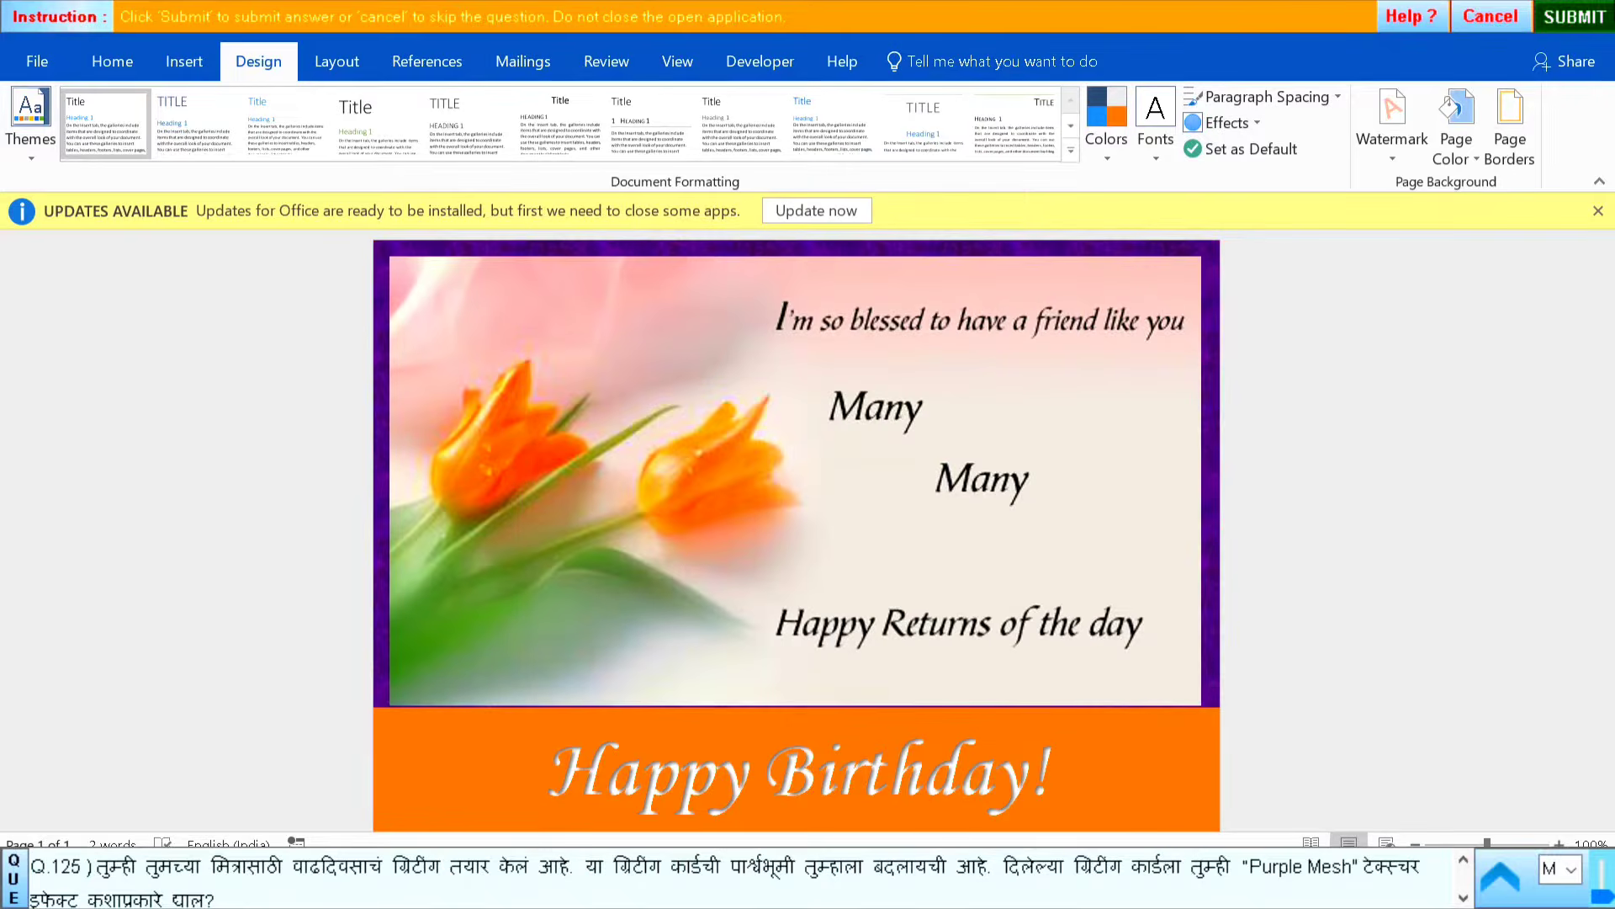
# Submit the answer to question 125 and start practical question 126
pyautogui.click(1582, 19)
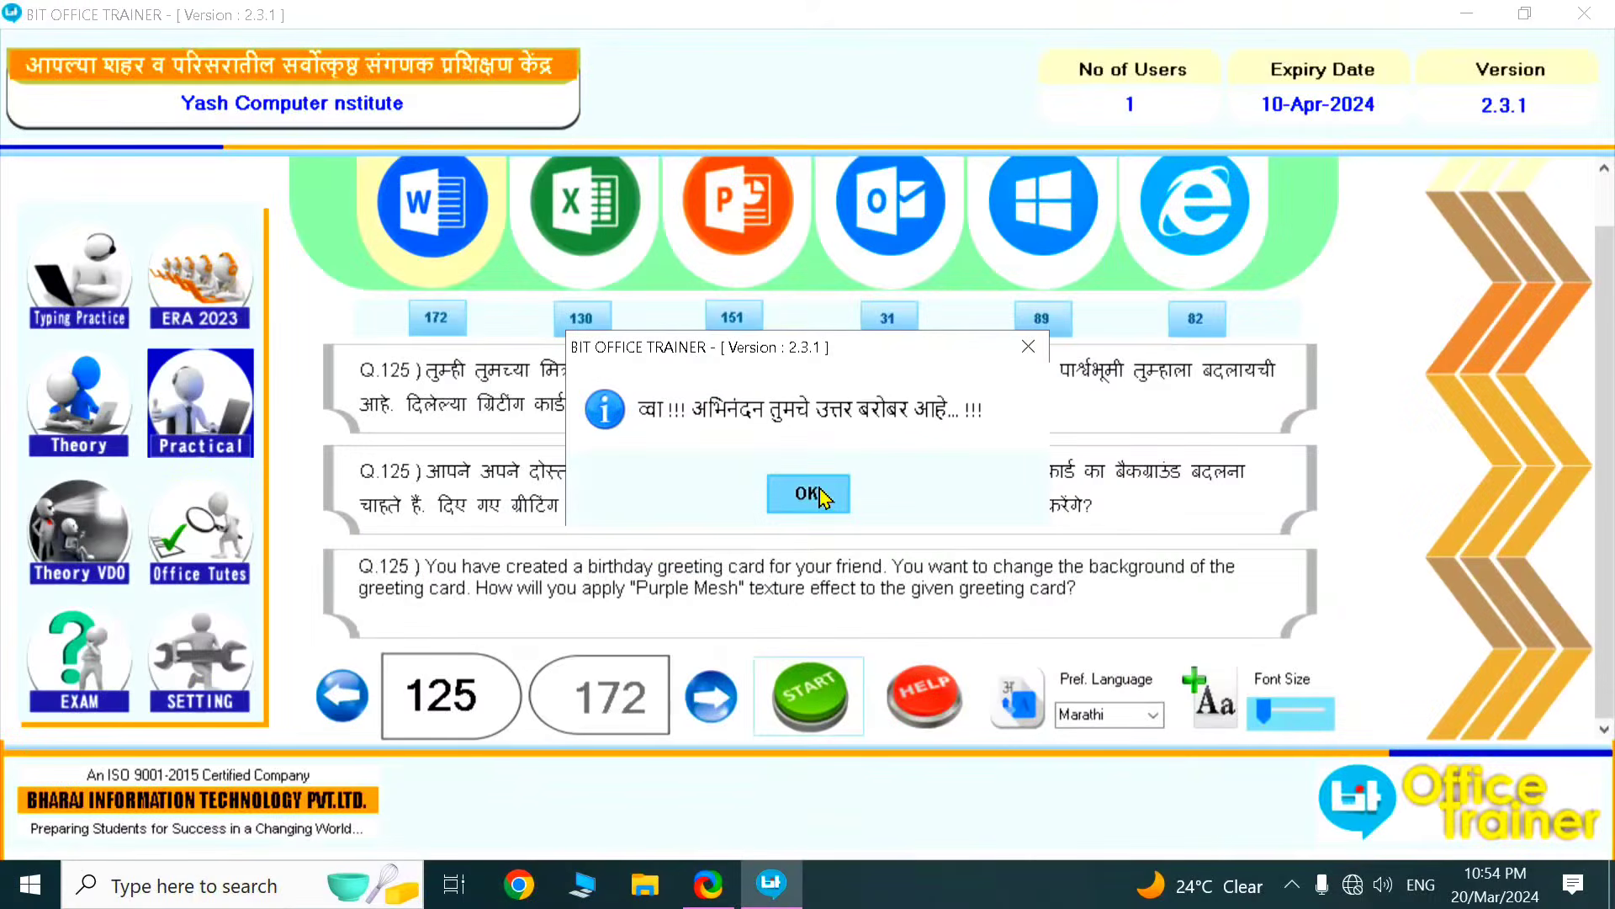
pyautogui.click(811, 494)
pyautogui.click(725, 719)
pyautogui.click(815, 705)
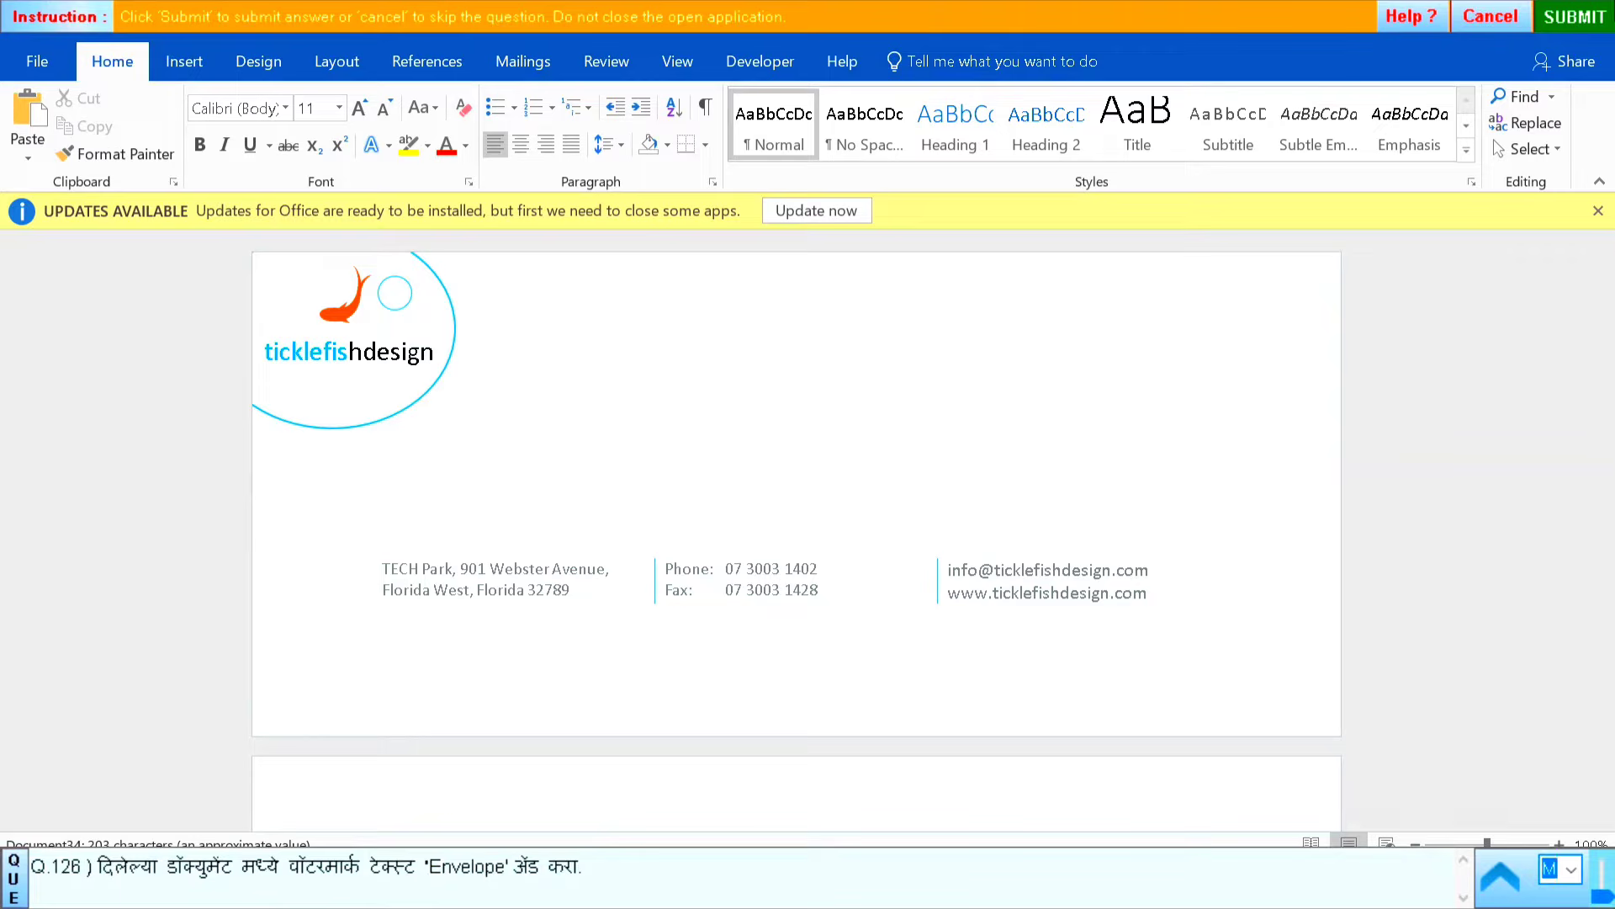
# Begin a custom watermark for the envelope document and choose the text watermark option
pyautogui.click(192, 63)
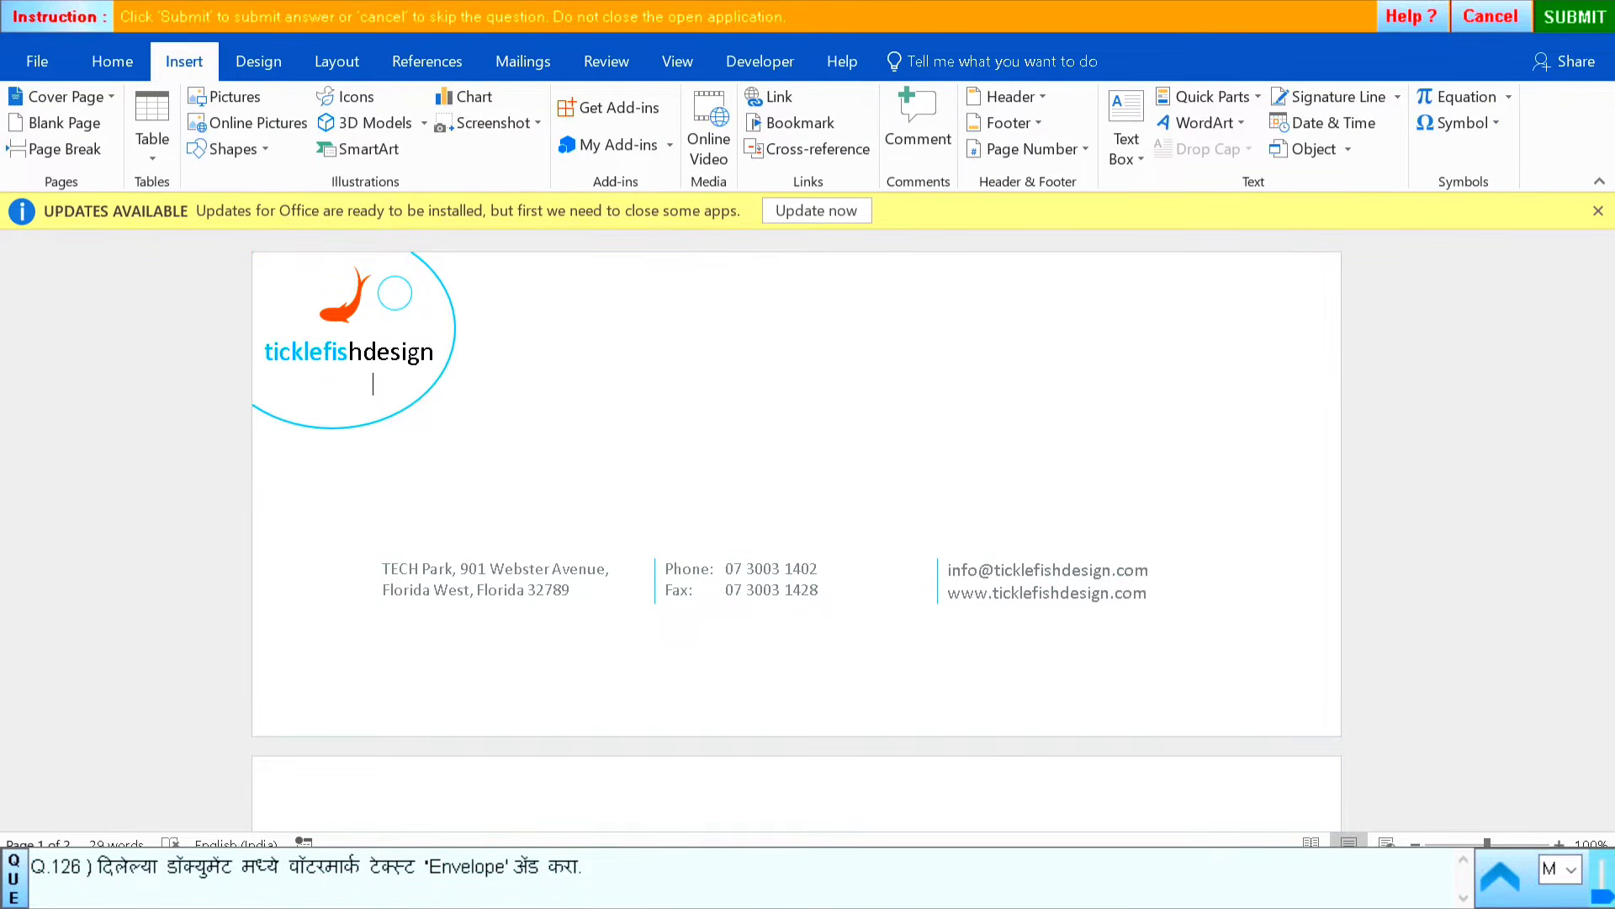
pyautogui.click(258, 63)
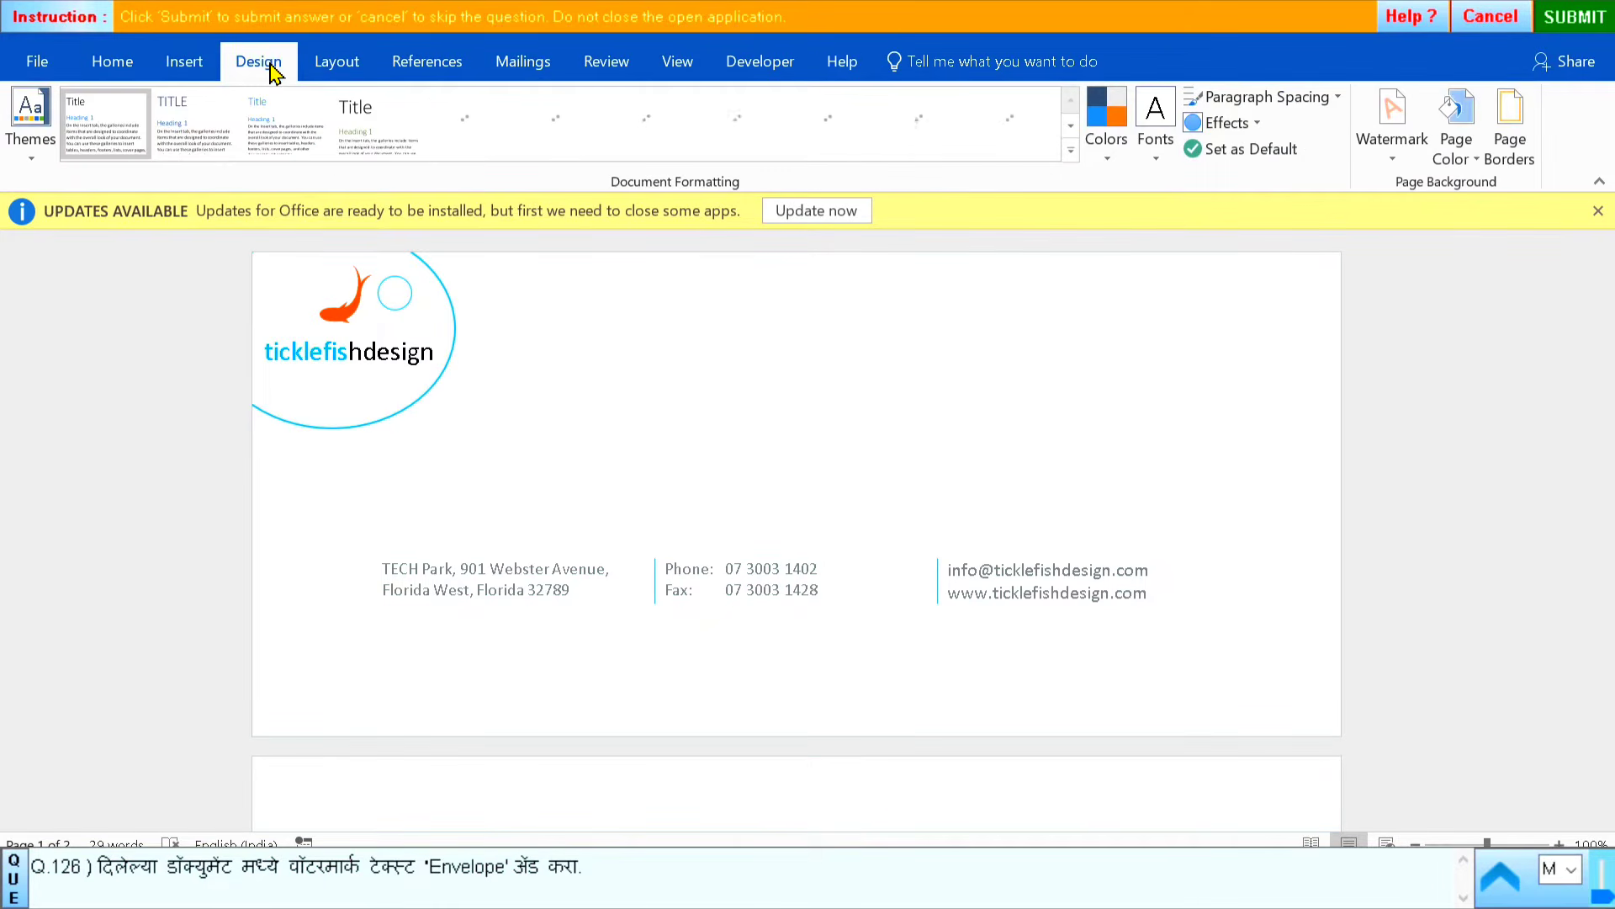
pyautogui.click(1384, 145)
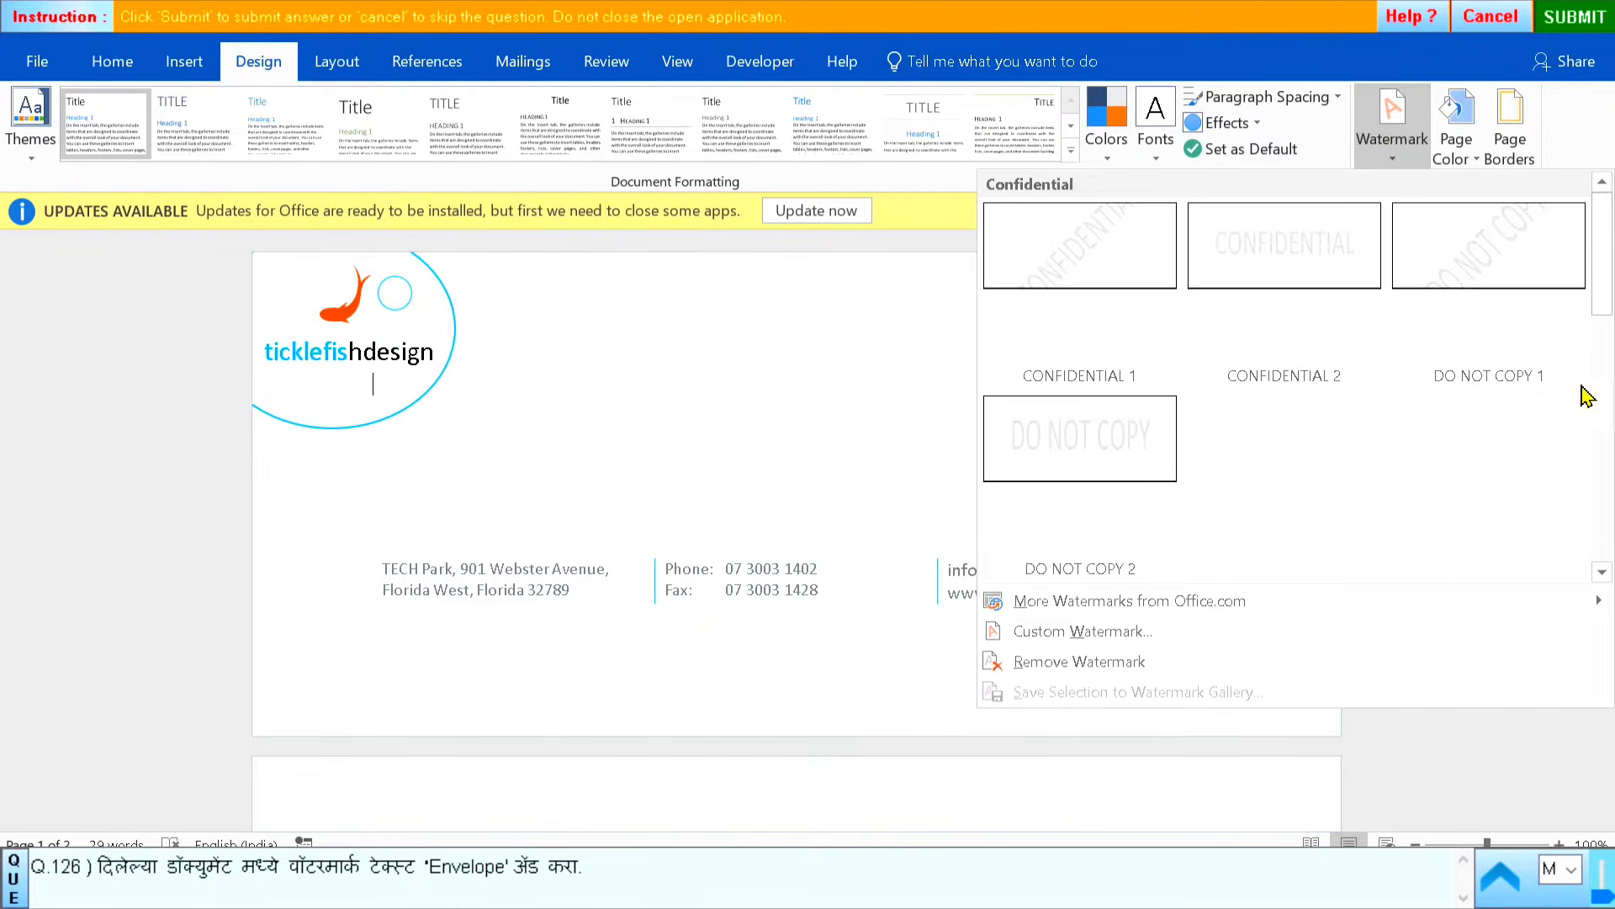
pyautogui.click(1072, 633)
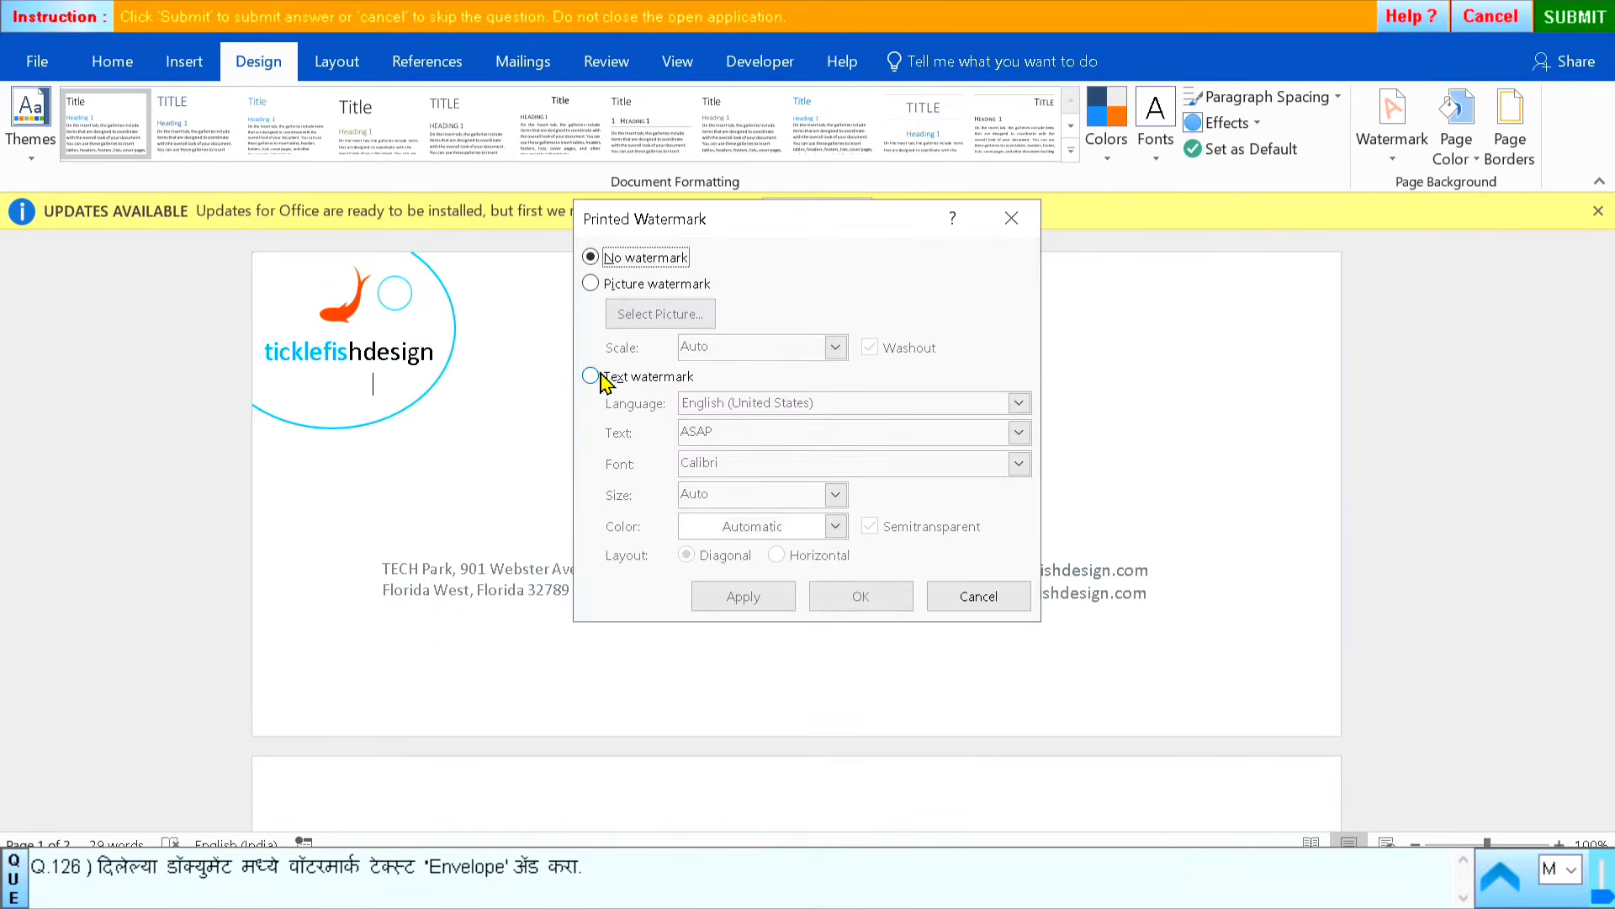
pyautogui.click(590, 378)
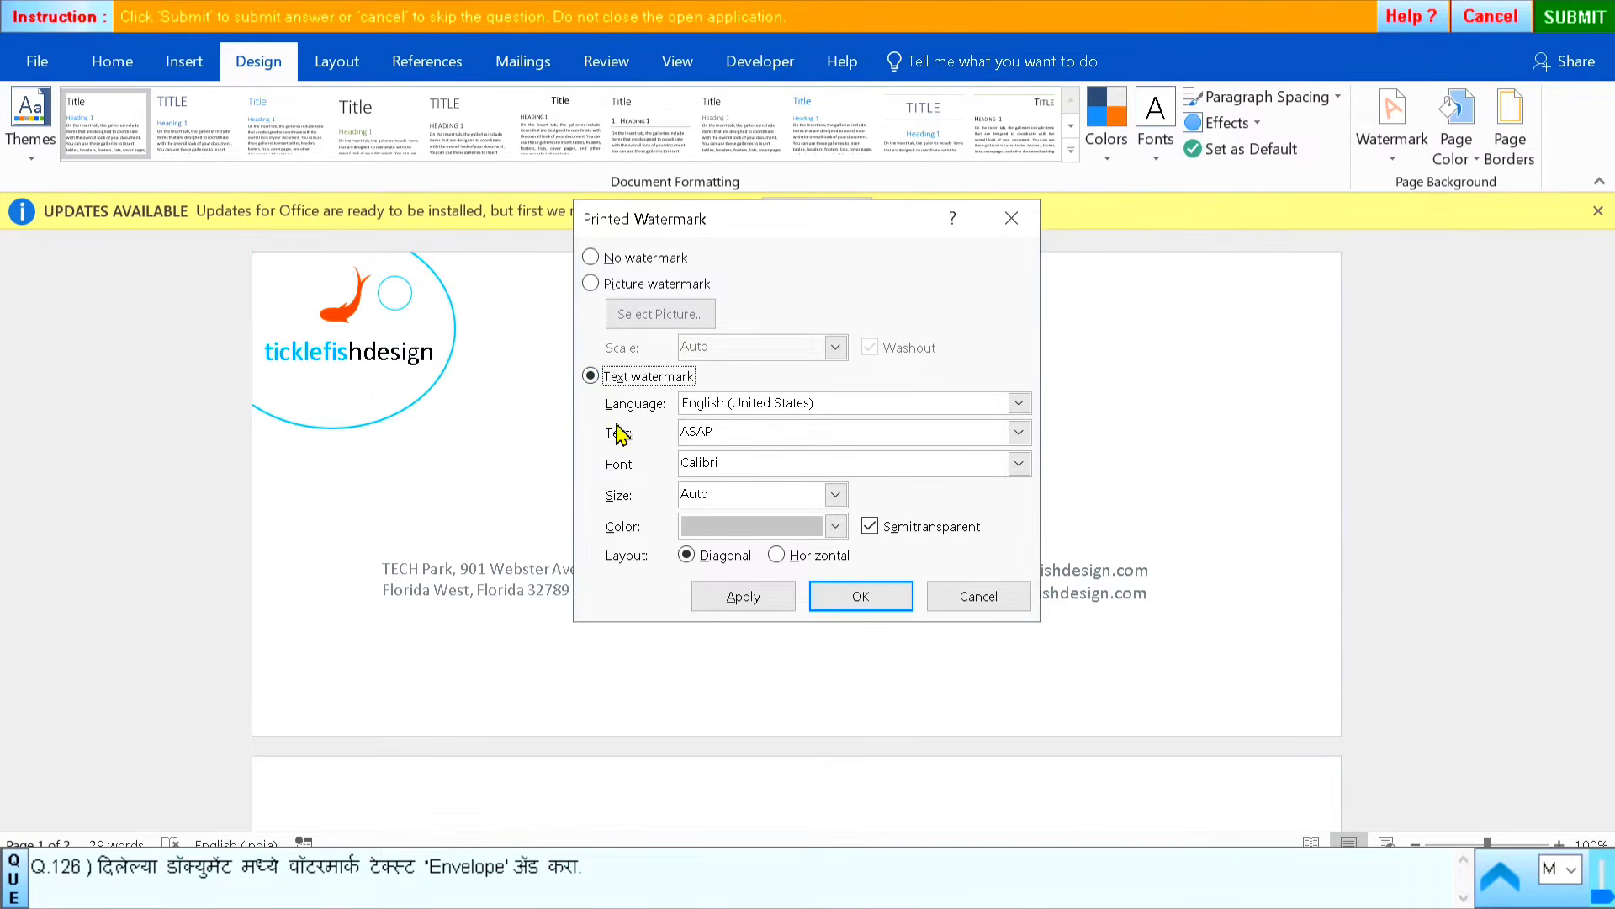
# Replace the watermark text with "Envelope", copied from the question, and apply the watermark to the document
pyautogui.click(426, 873)
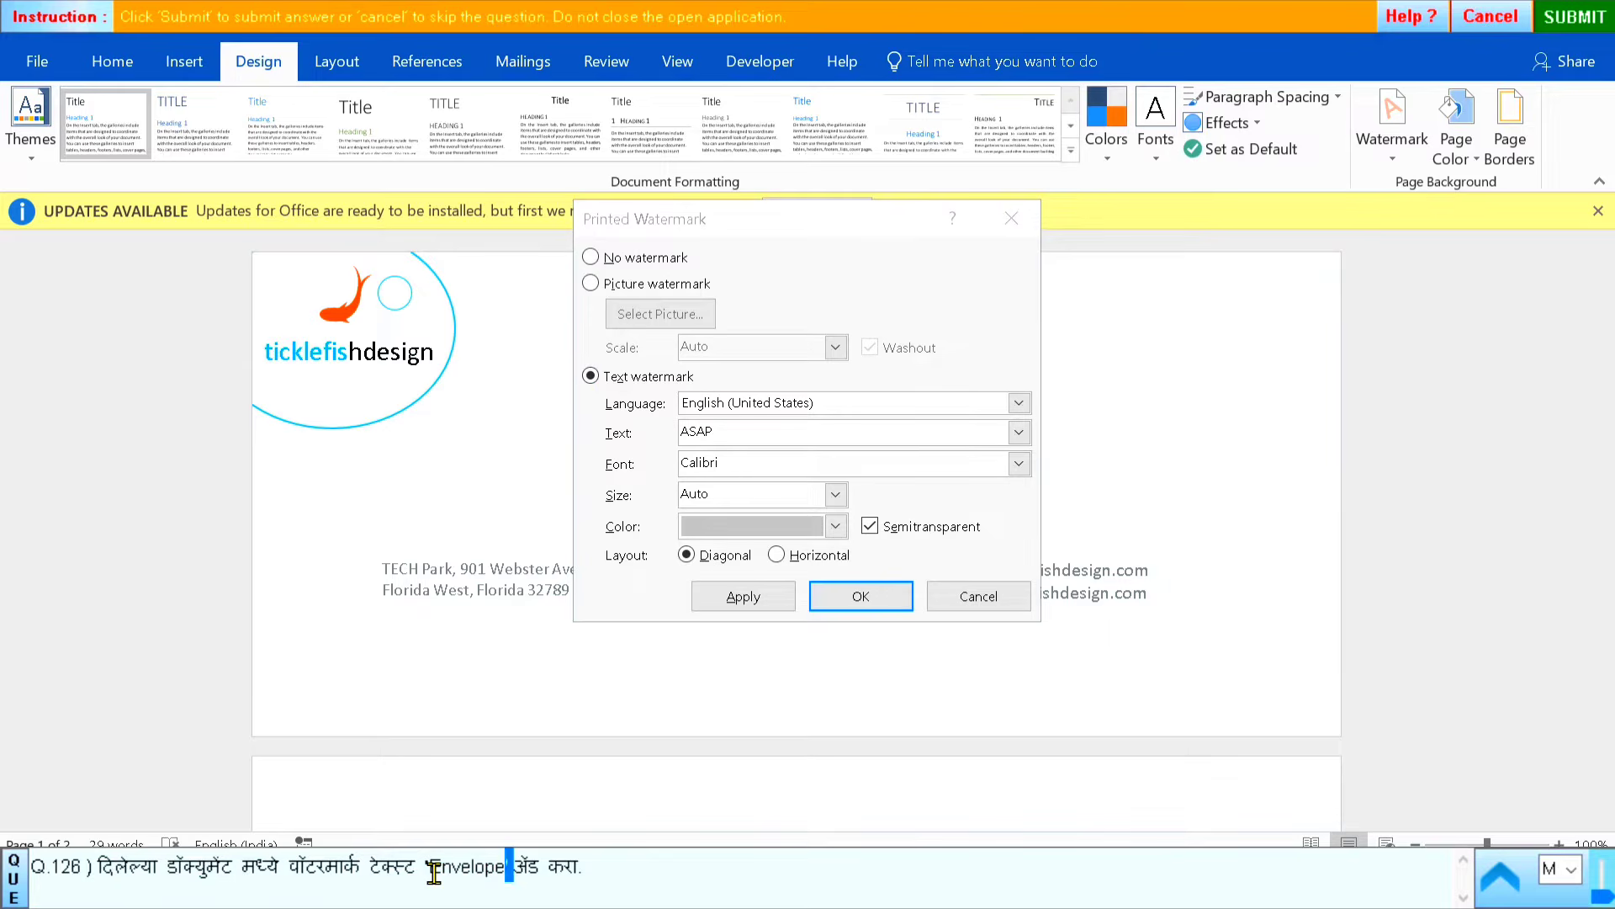
pyautogui.moveTo(434, 873); pyautogui.dragTo(492, 865)
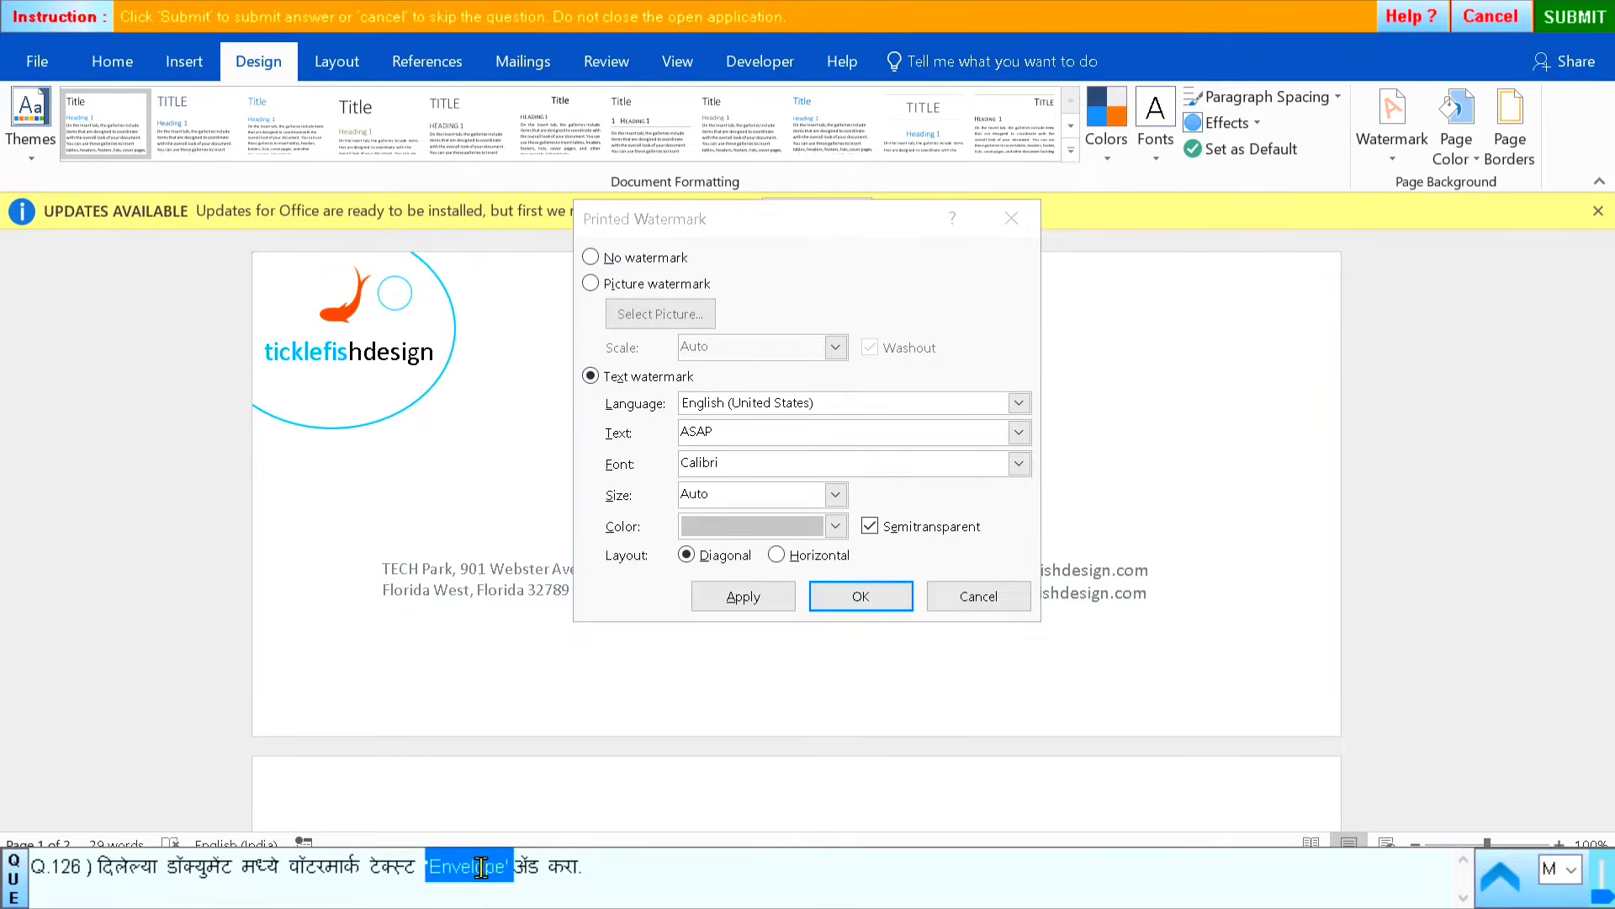
pyautogui.click(475, 867)
pyautogui.moveTo(430, 869); pyautogui.dragTo(516, 869)
pyautogui.hotkey('ctrl', 'c')
pyautogui.click(729, 432)
pyautogui.doubleClick(729, 431)
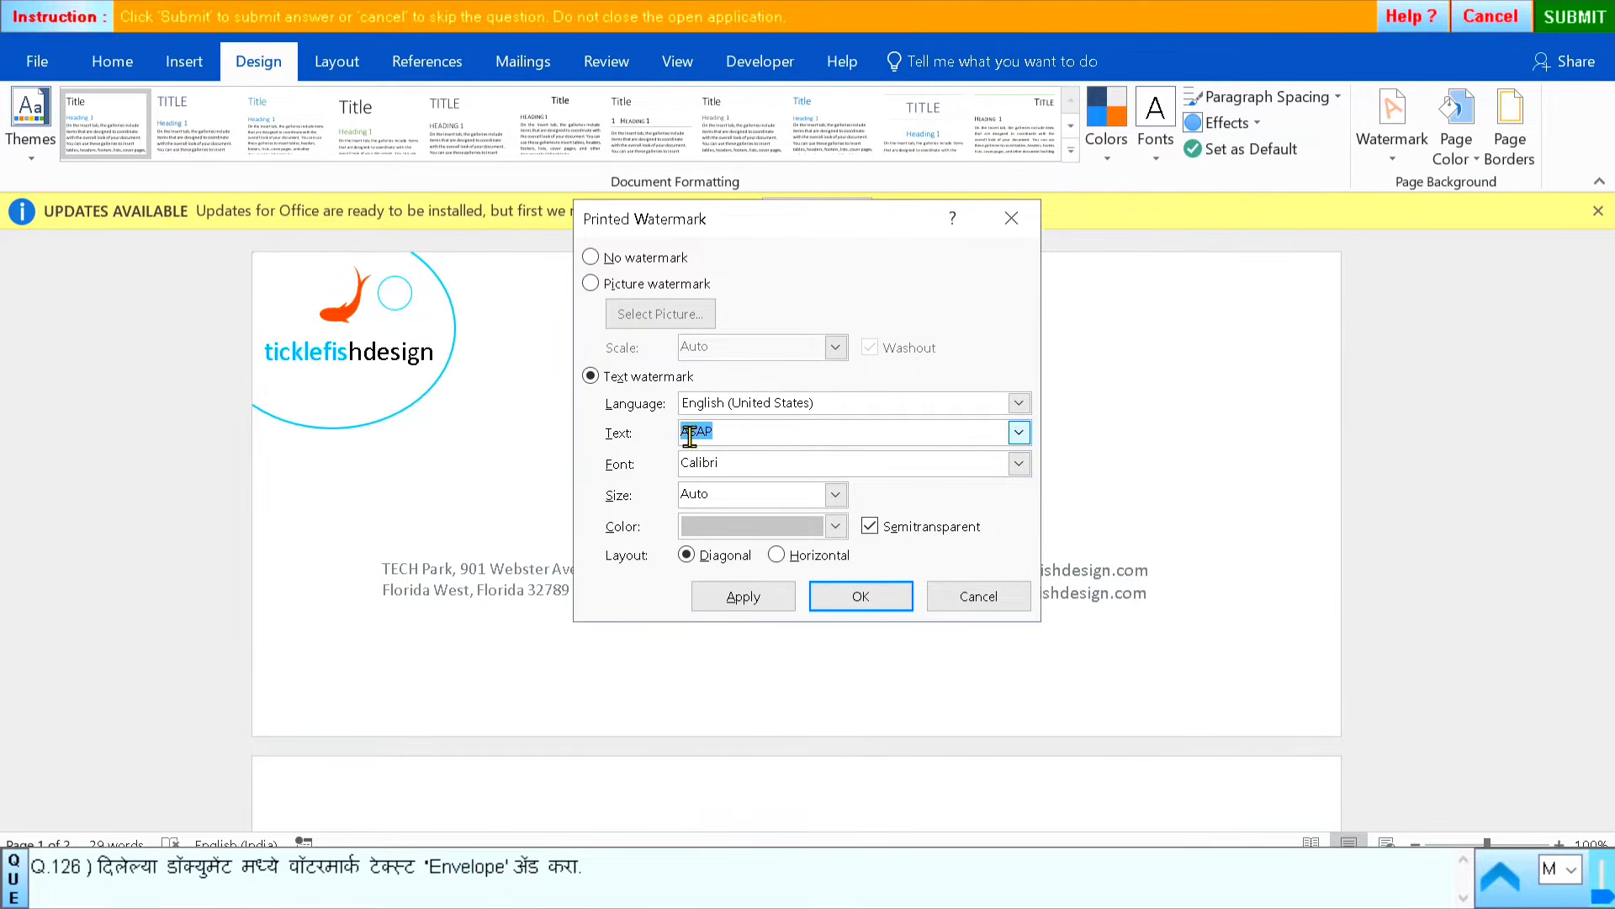
pyautogui.hotkey('ctrl', 'v')
pyautogui.click(745, 597)
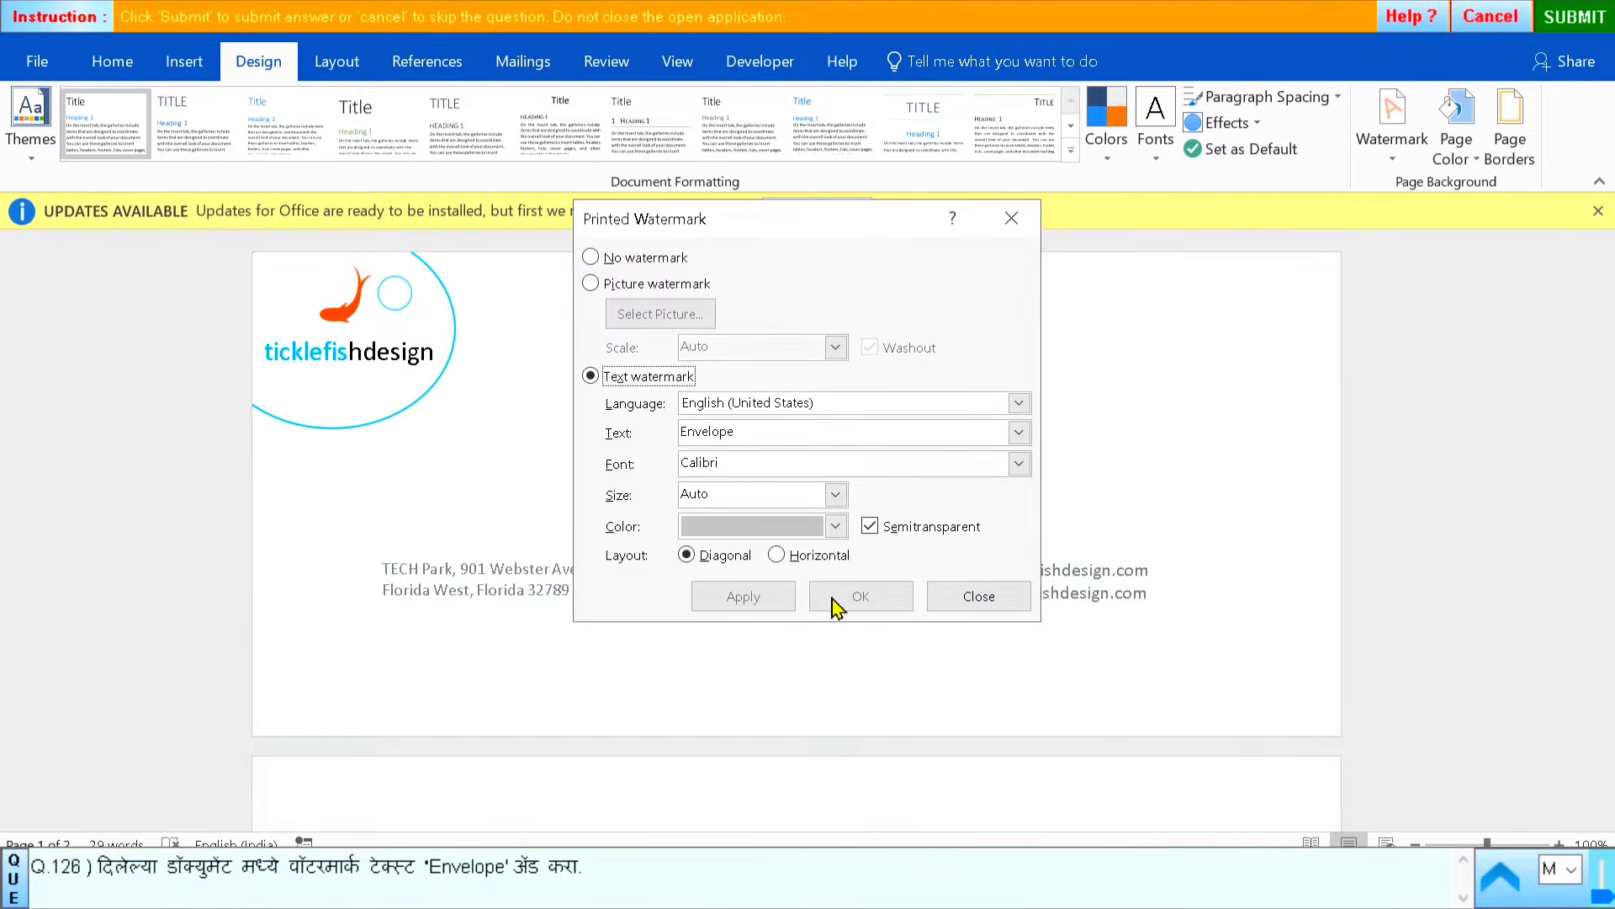
pyautogui.click(976, 598)
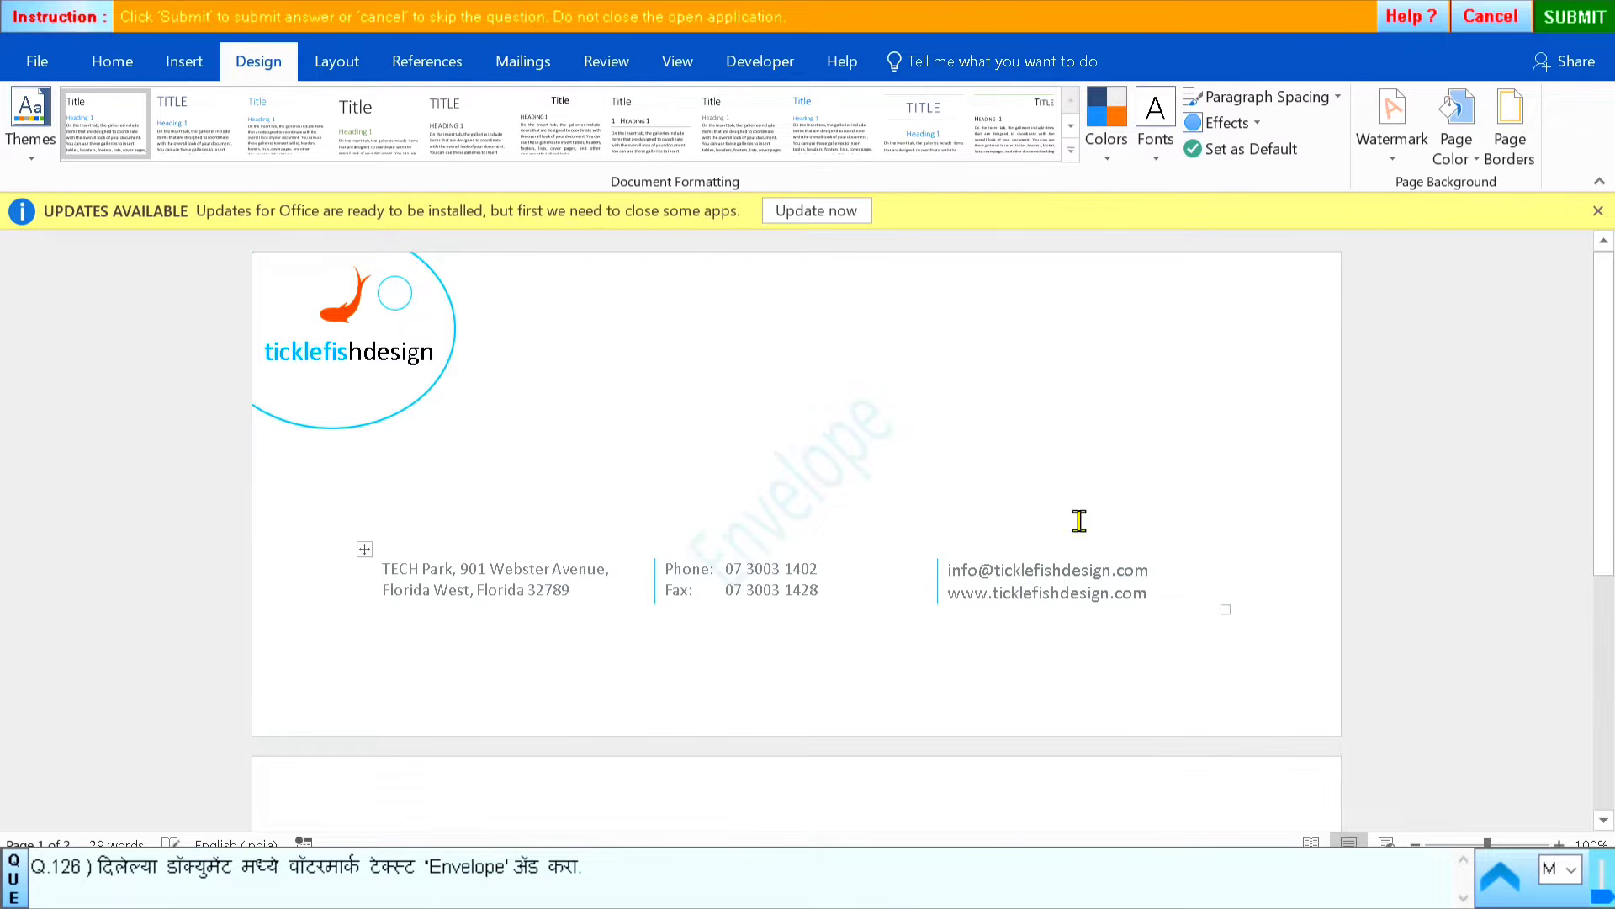
# Submit the answer to question 126 and start practical question 127
pyautogui.click(1561, 18)
pyautogui.click(806, 493)
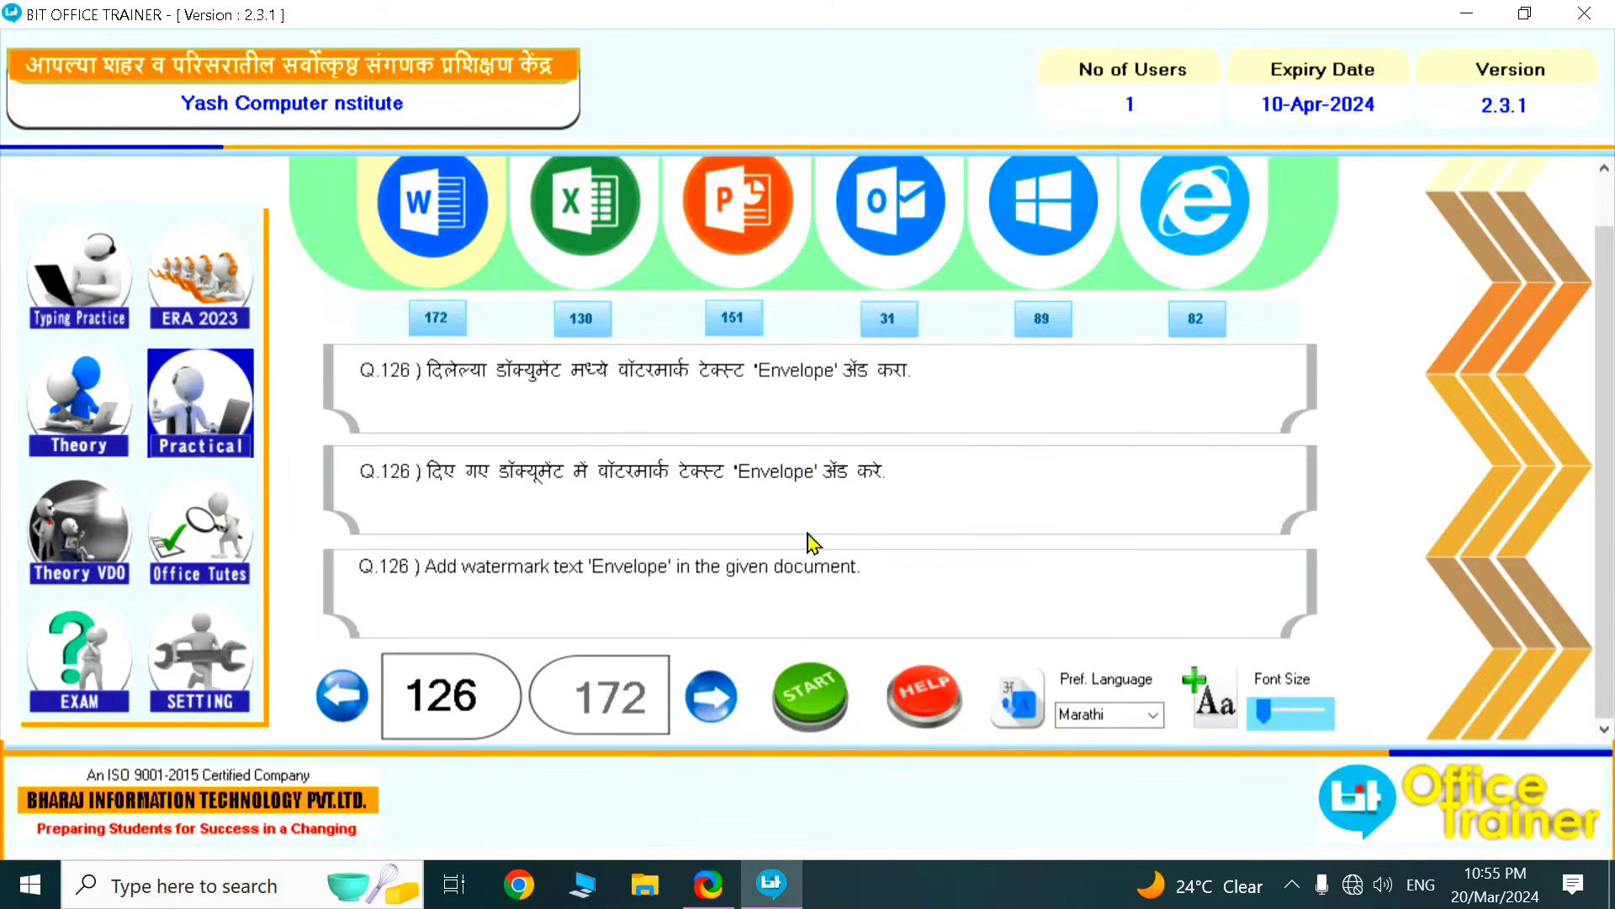
pyautogui.click(712, 697)
pyautogui.click(809, 695)
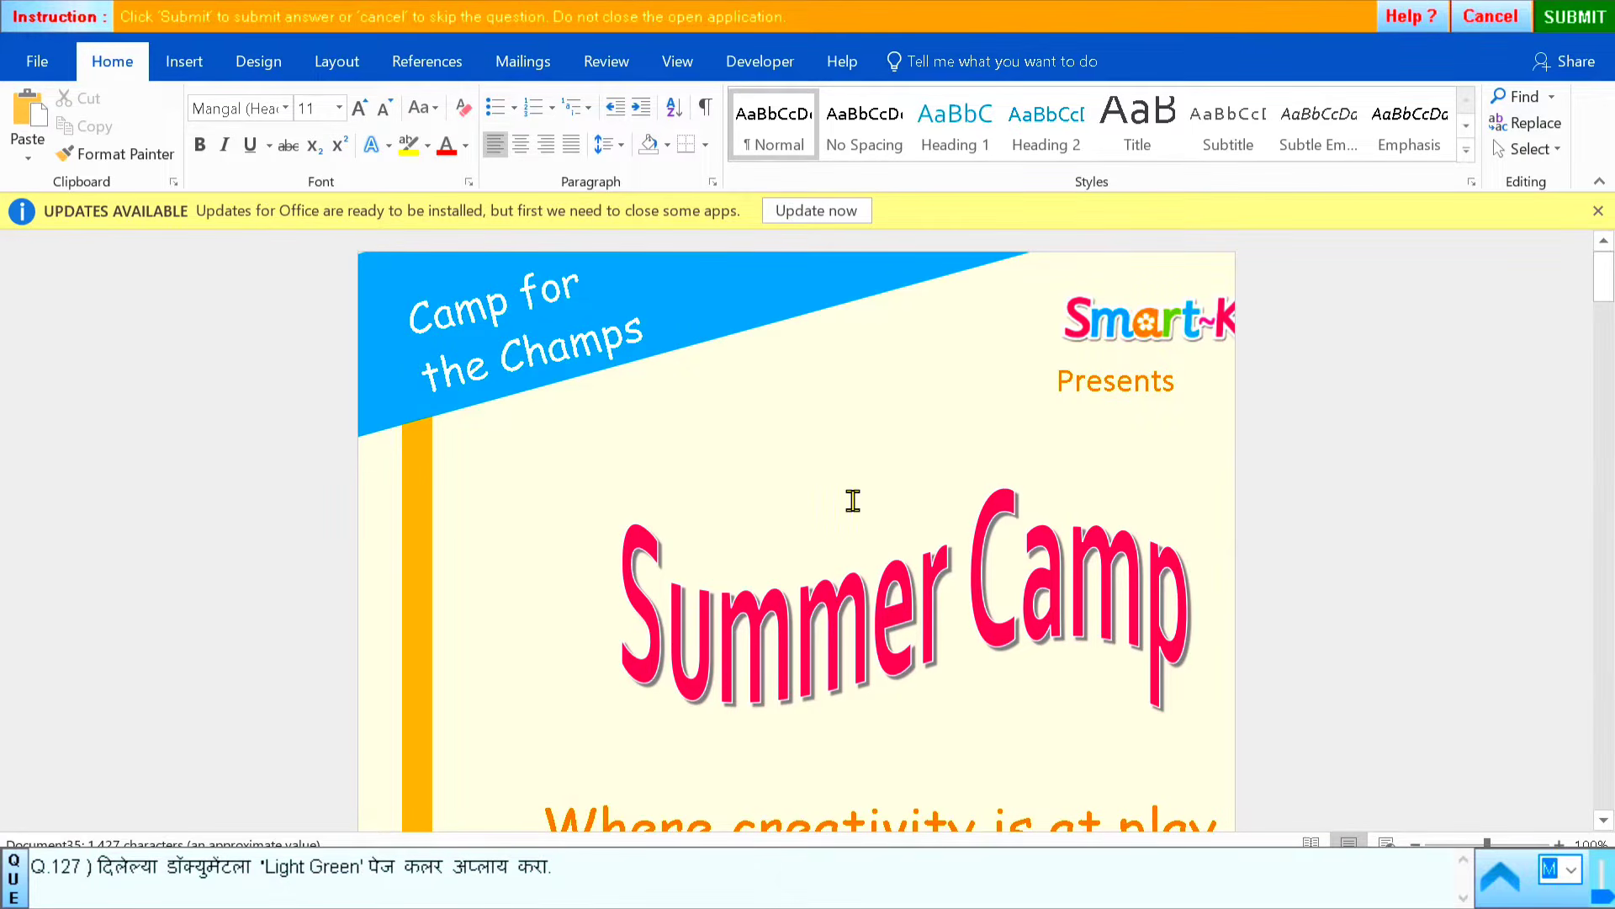
# Apply the standard Light Green page color to the Summer Camp document
pyautogui.click(991, 411)
pyautogui.click(199, 74)
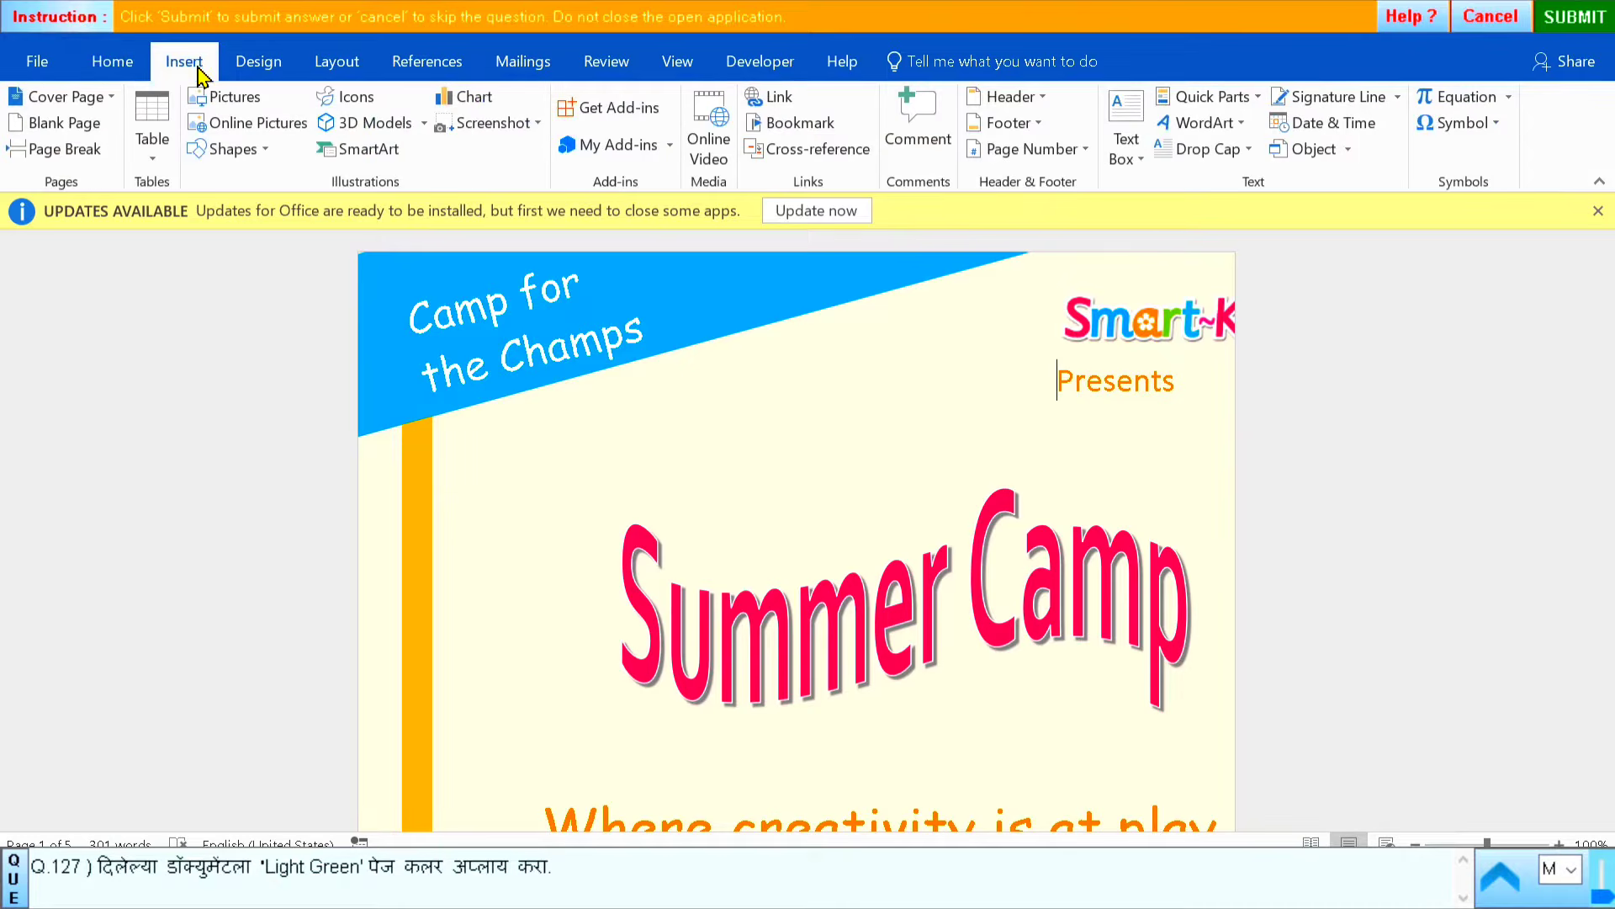
pyautogui.click(252, 64)
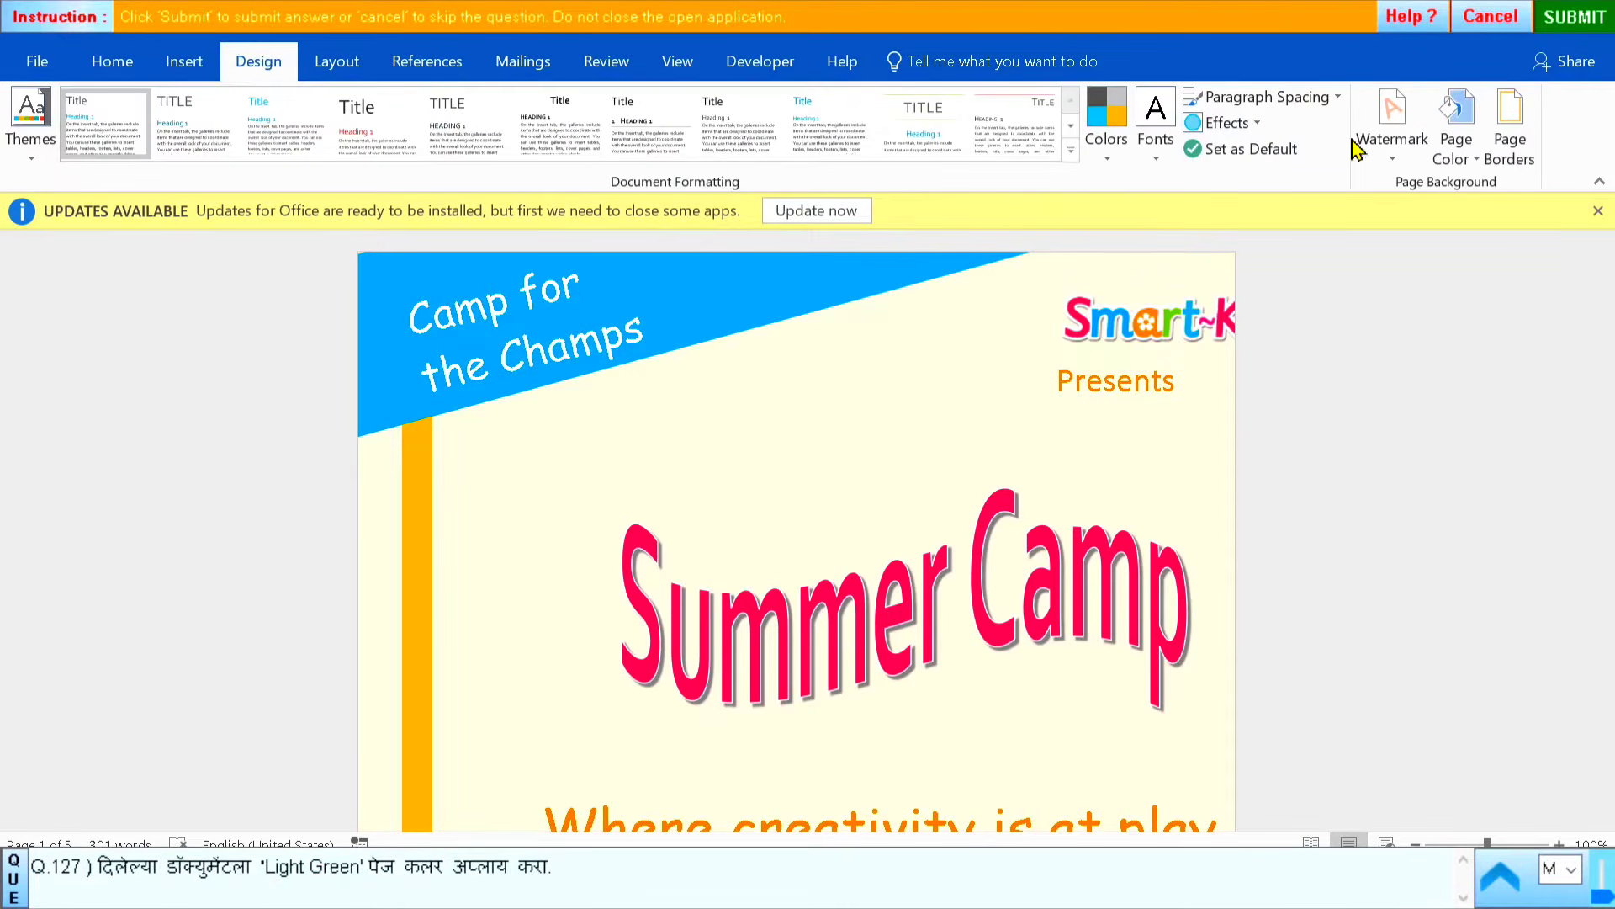
pyautogui.click(1469, 150)
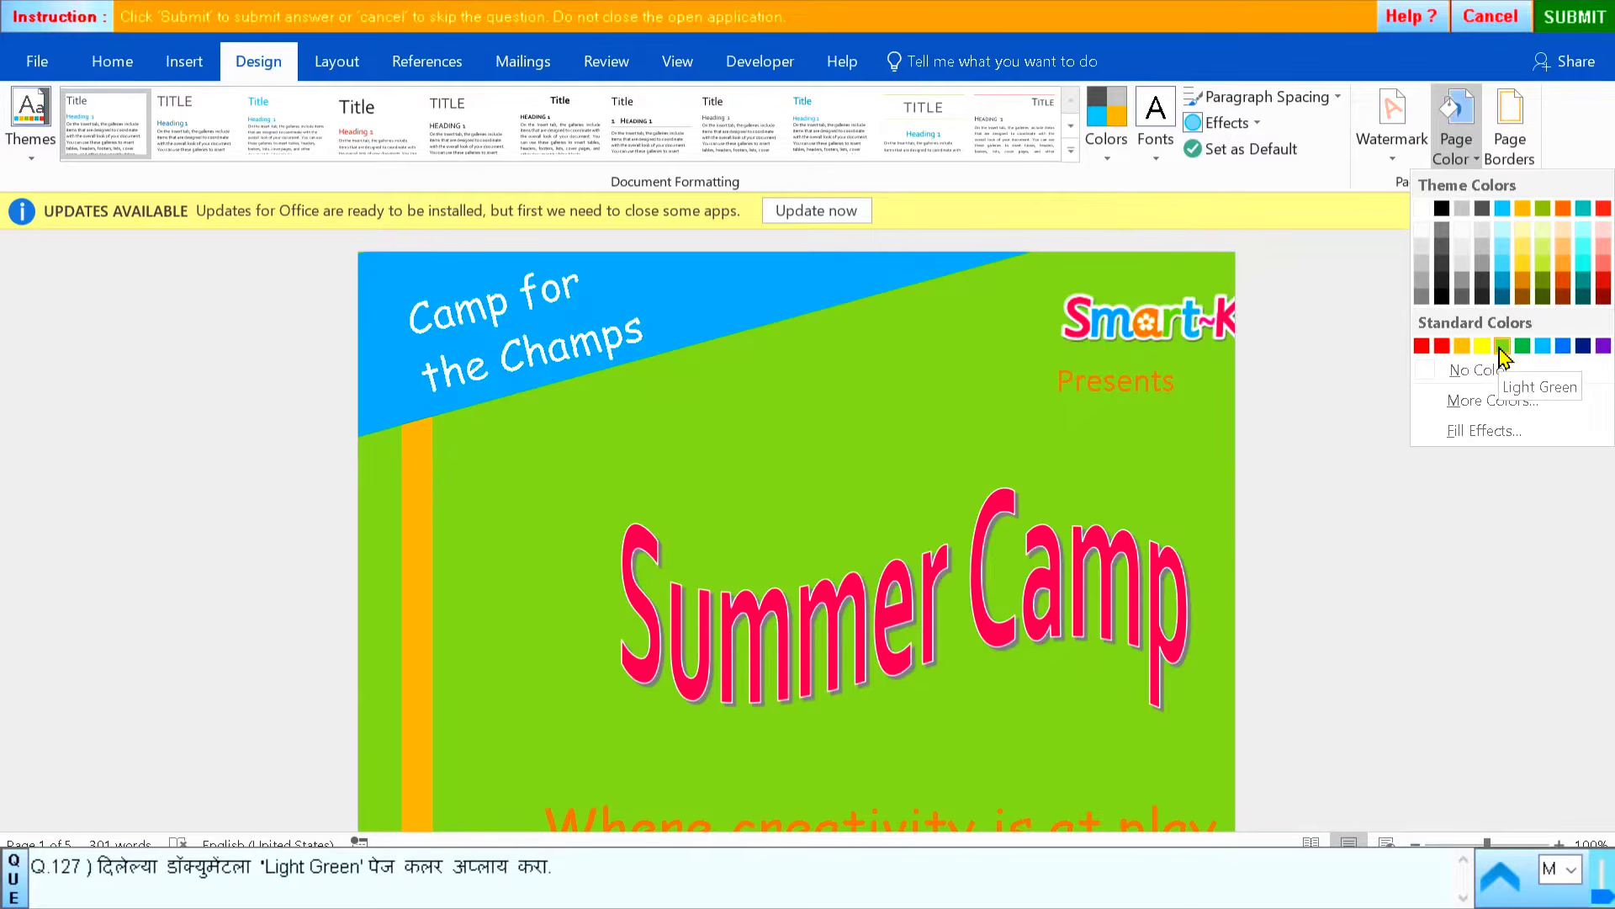
pyautogui.click(1502, 349)
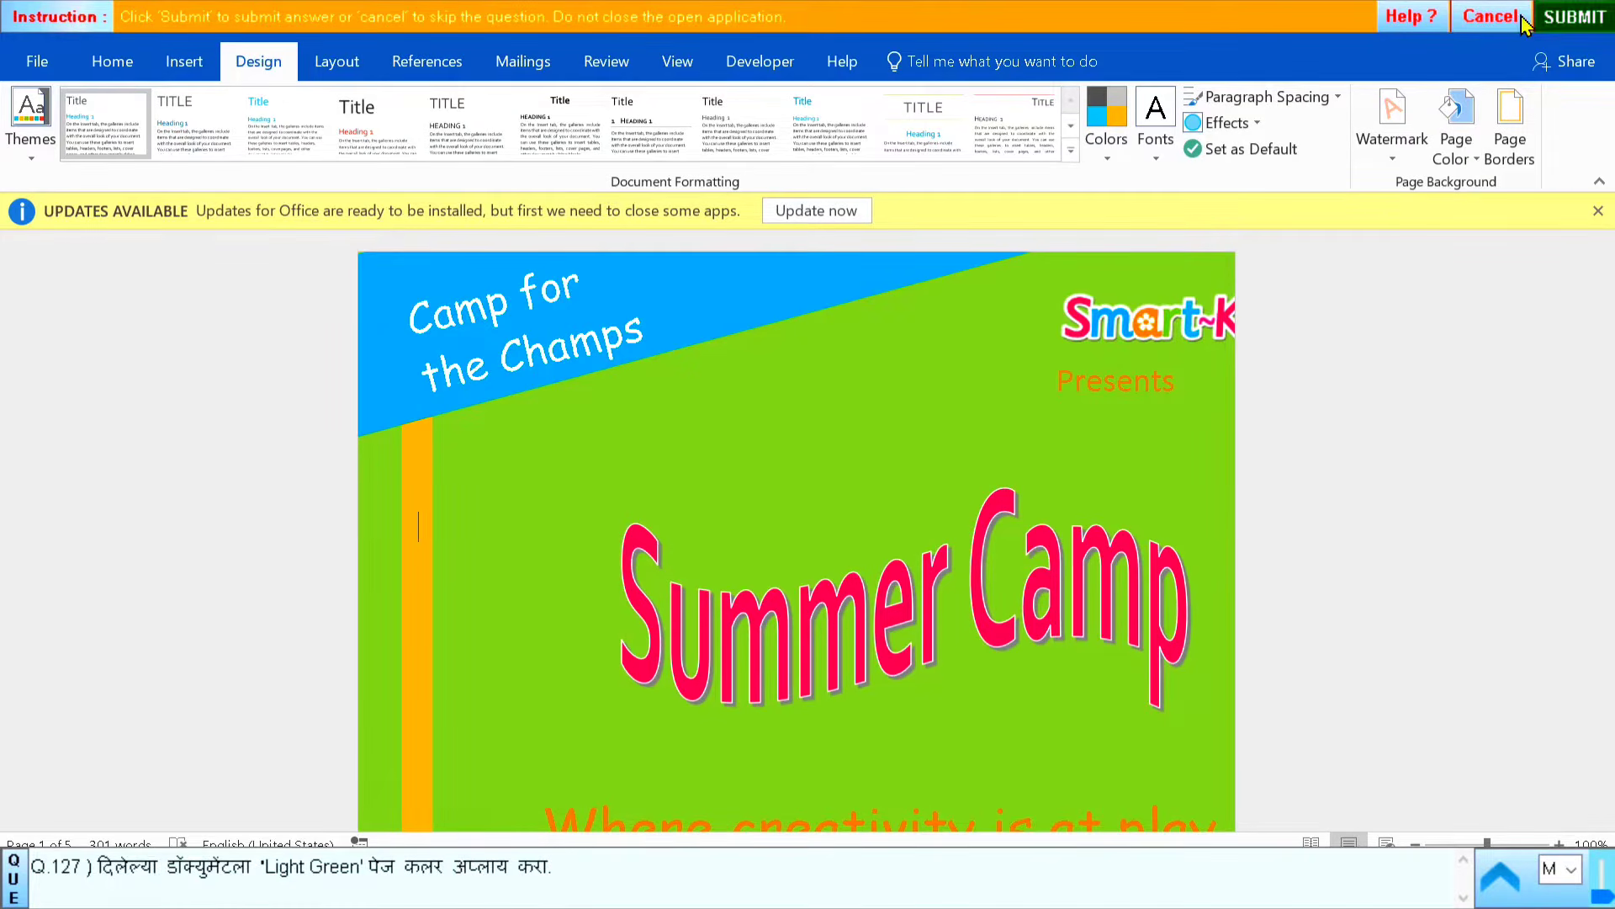
# Submit the answer to question 127 and start practical question 128
pyautogui.click(1548, 17)
pyautogui.click(807, 493)
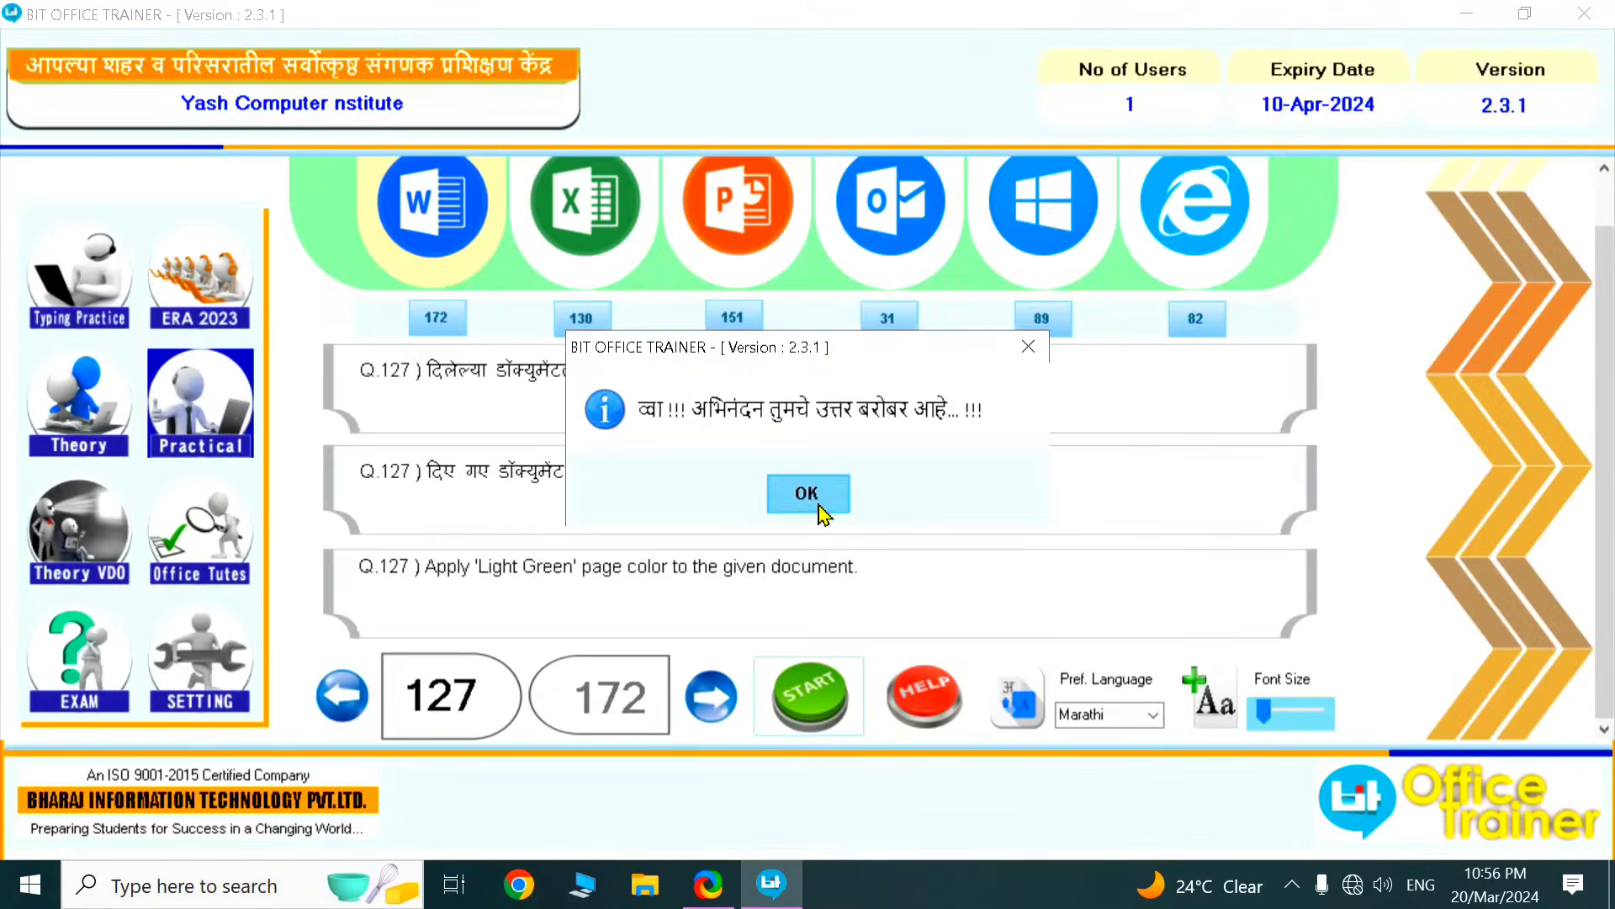
pyautogui.click(712, 696)
pyautogui.click(806, 715)
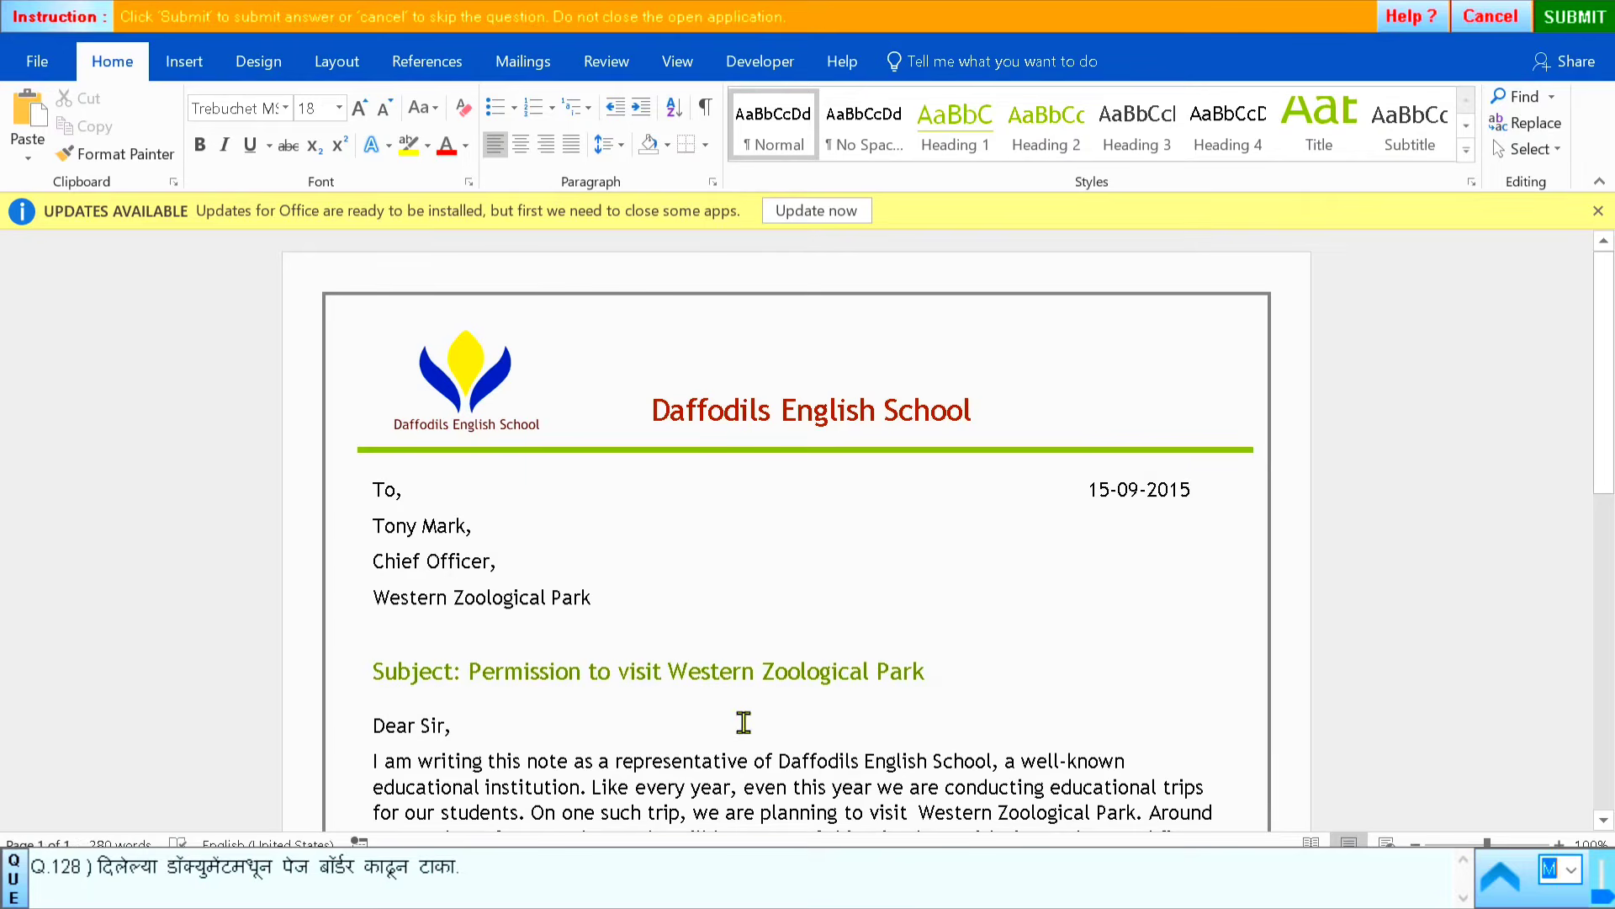
# Remove the page border from the whole school letter by setting it to None
pyautogui.click(264, 65)
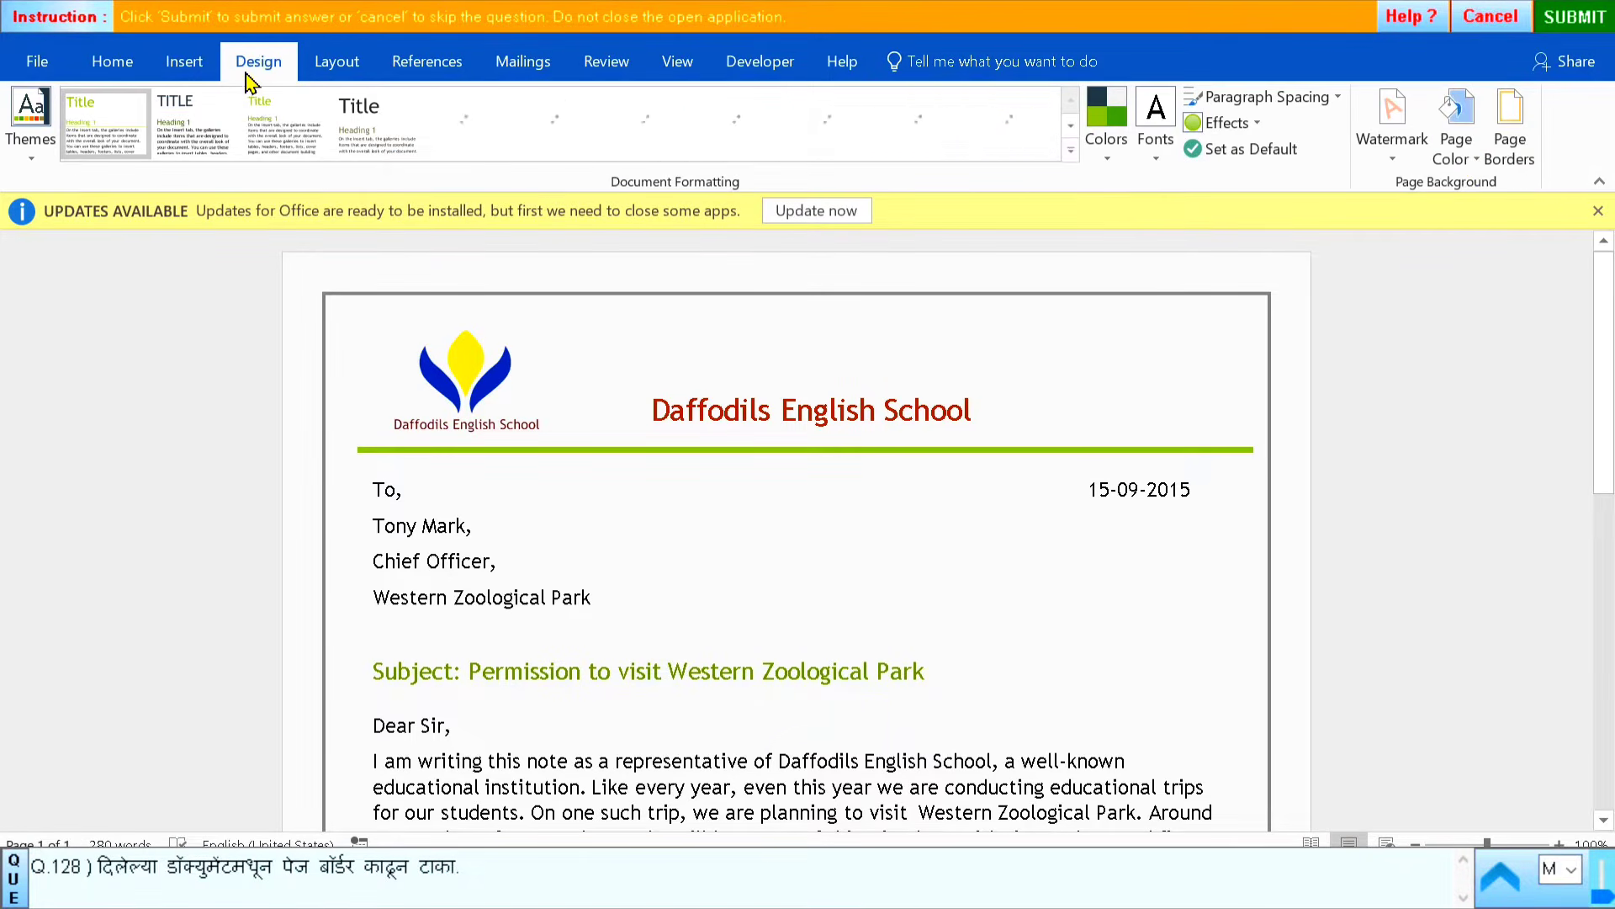
pyautogui.click(1512, 160)
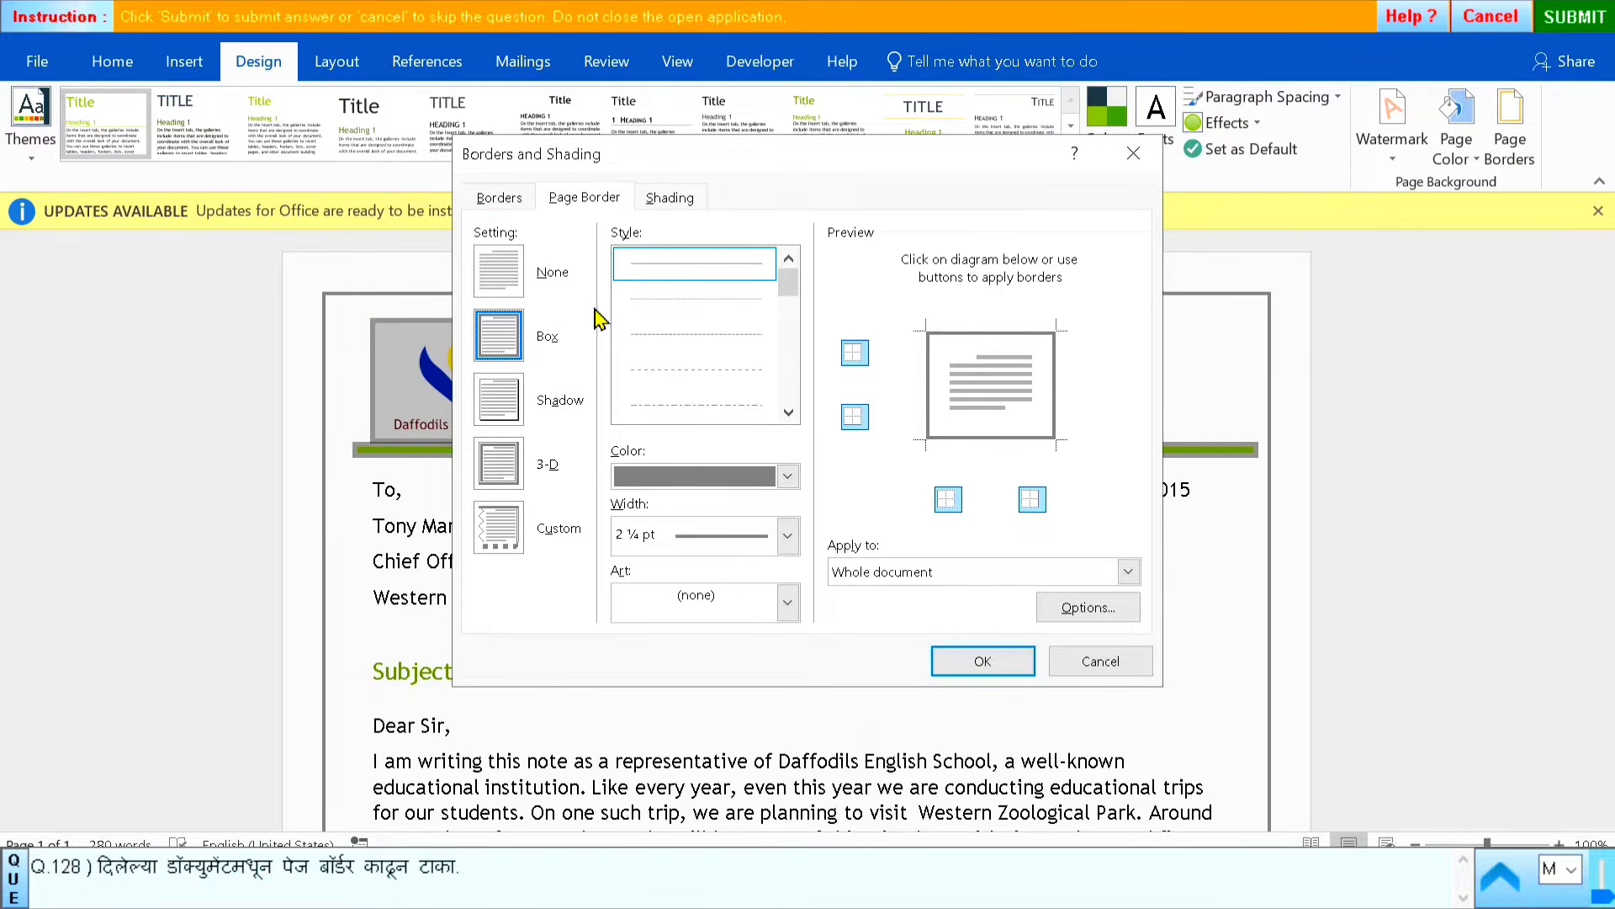
pyautogui.click(499, 276)
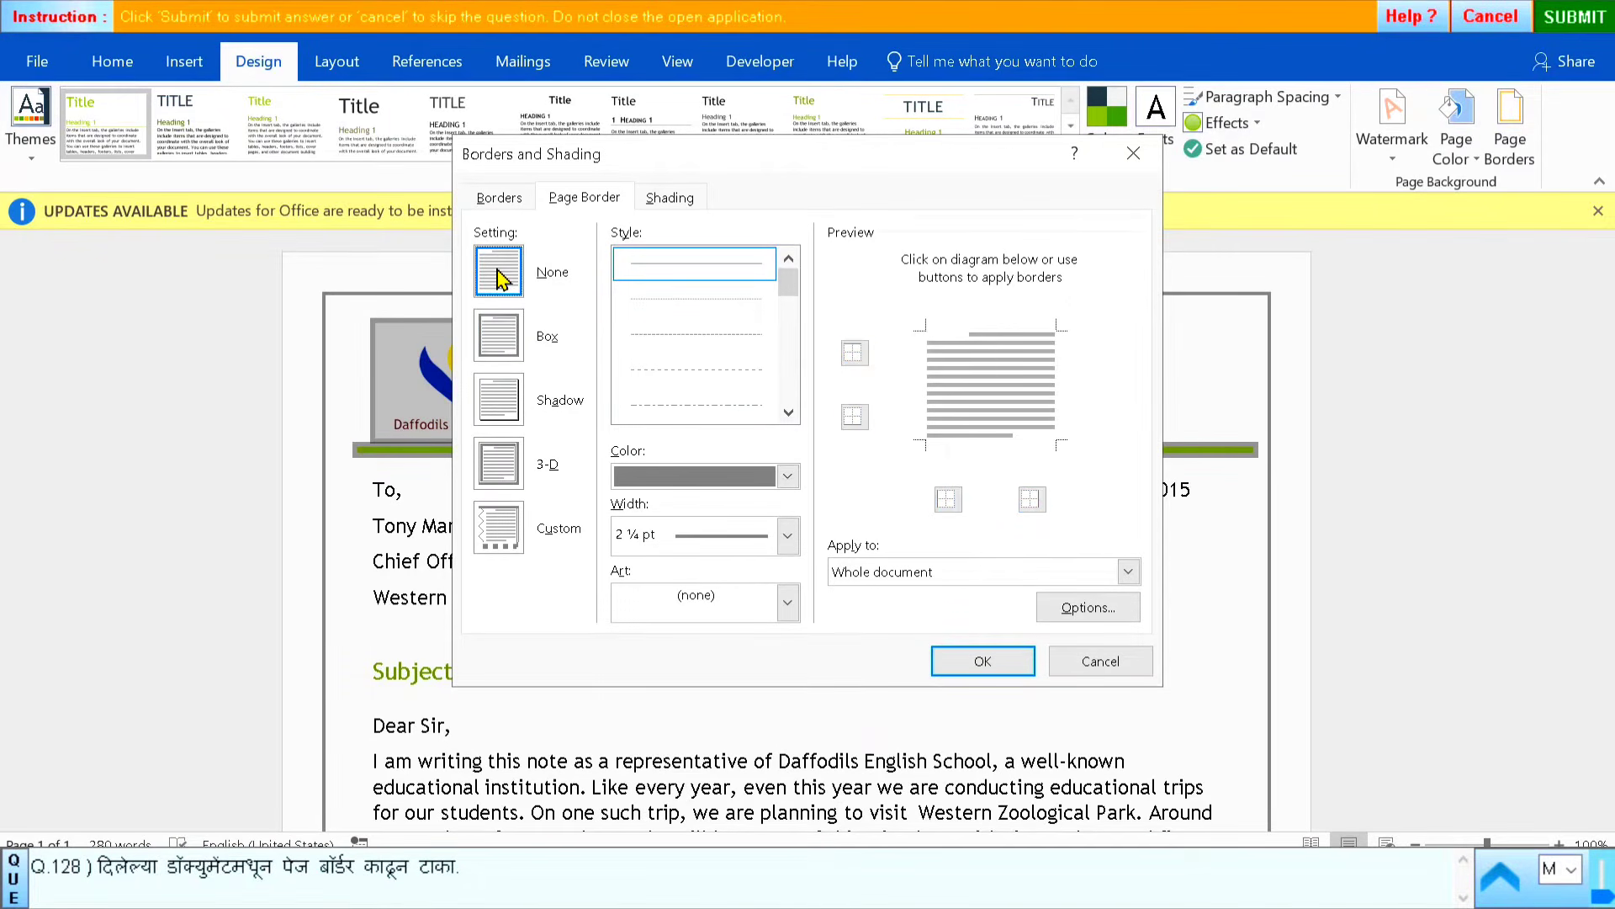
pyautogui.click(976, 660)
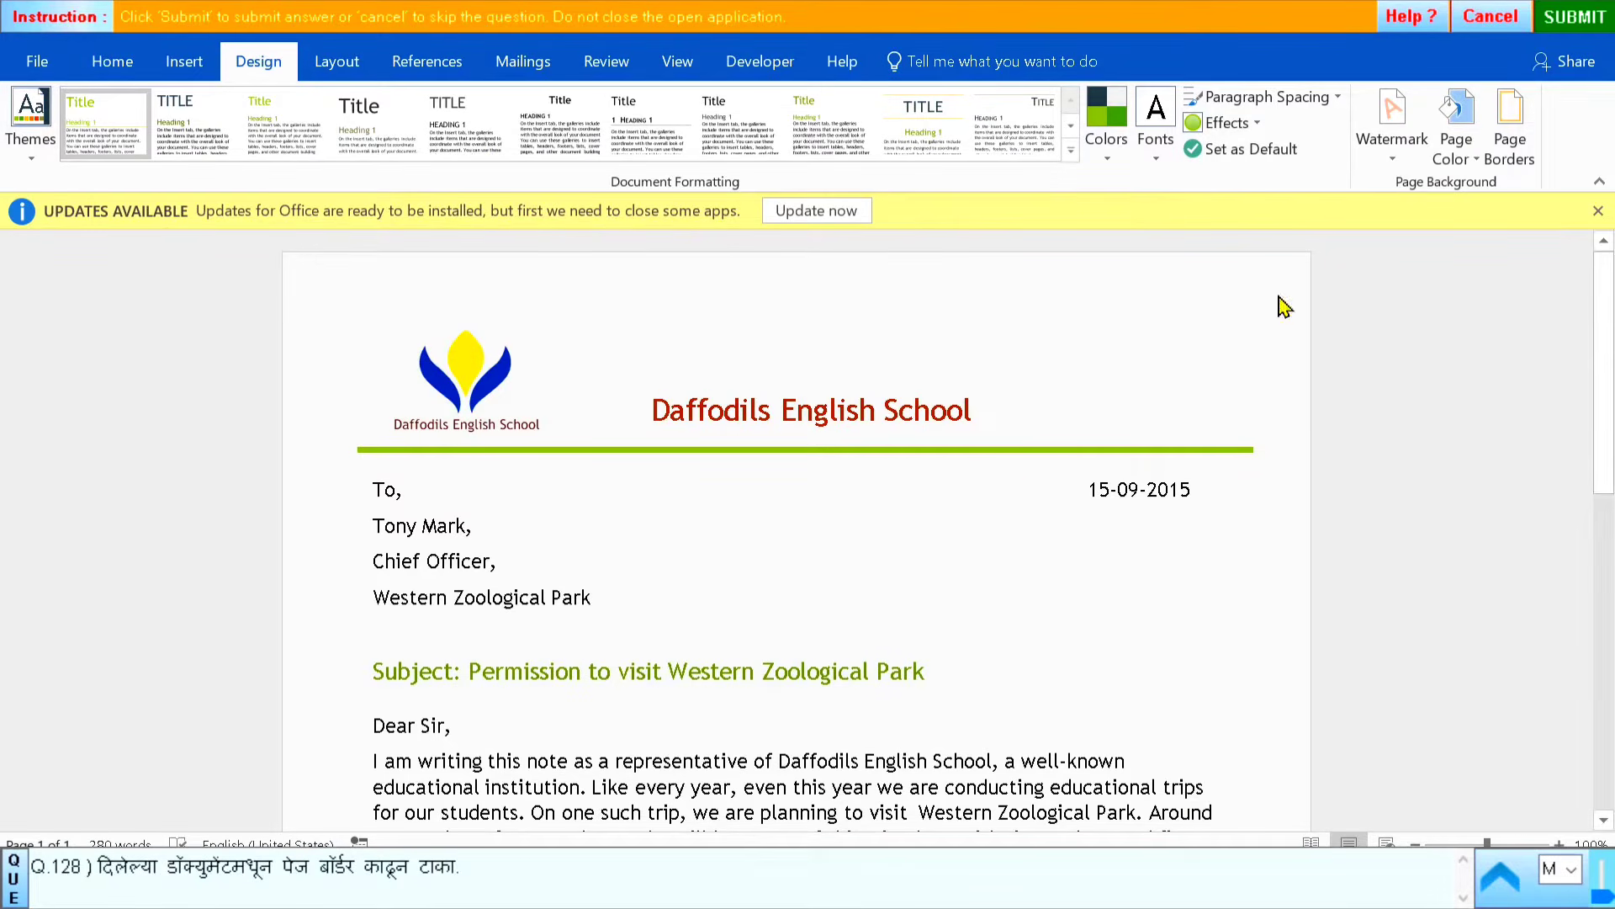
# Submit the answer to question 128, start practical question 129 and look over the Health Fair document
pyautogui.click(1580, 19)
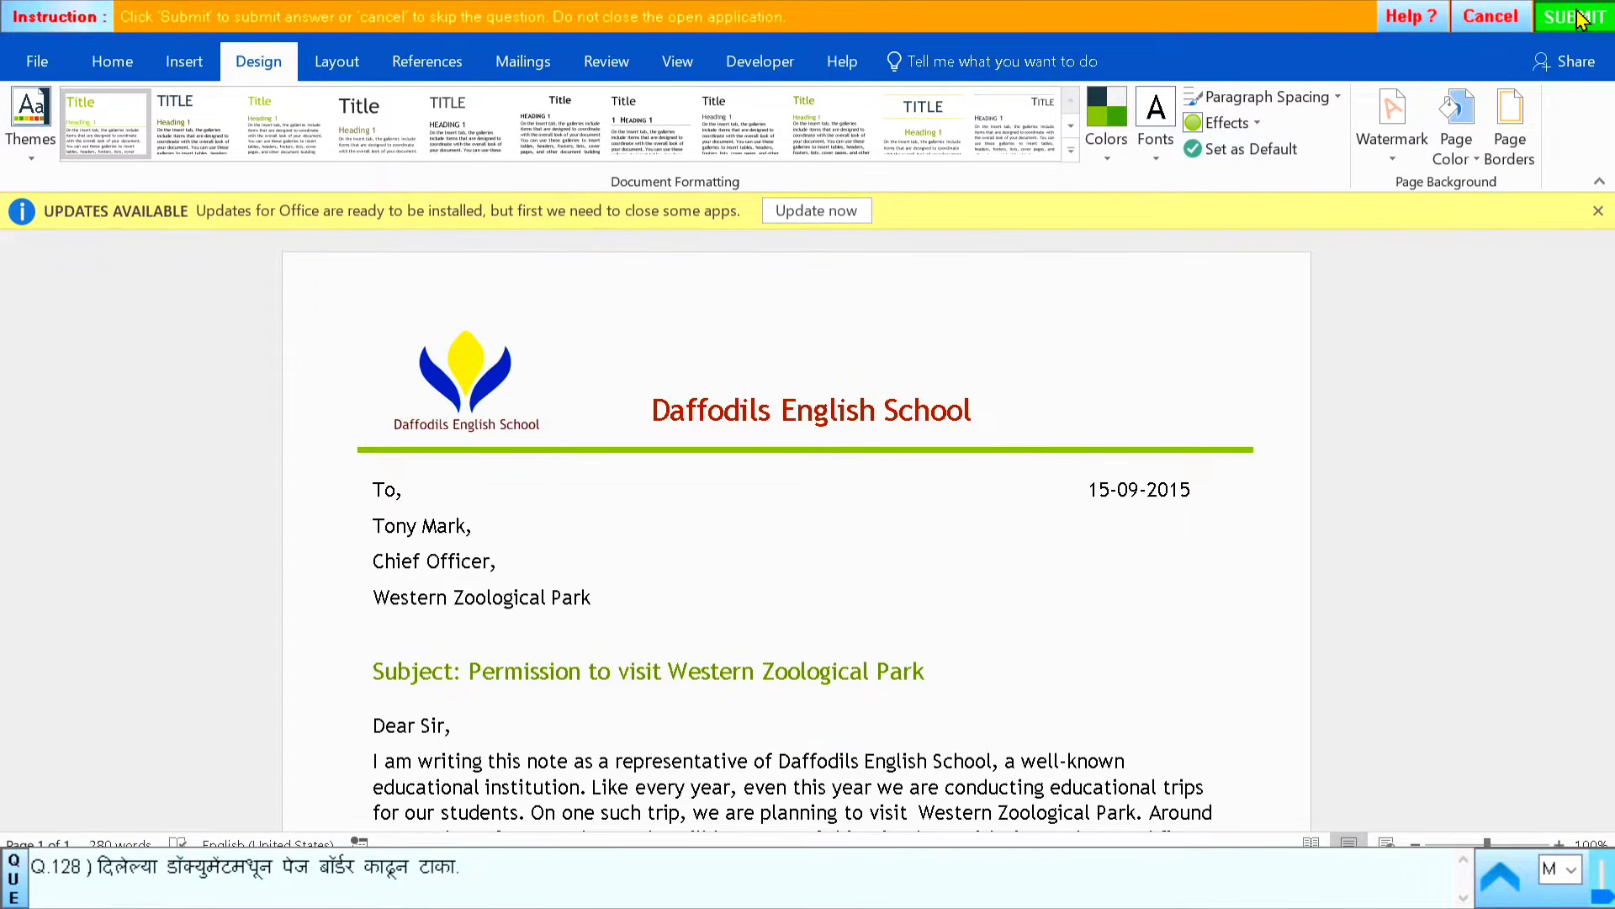
pyautogui.click(806, 493)
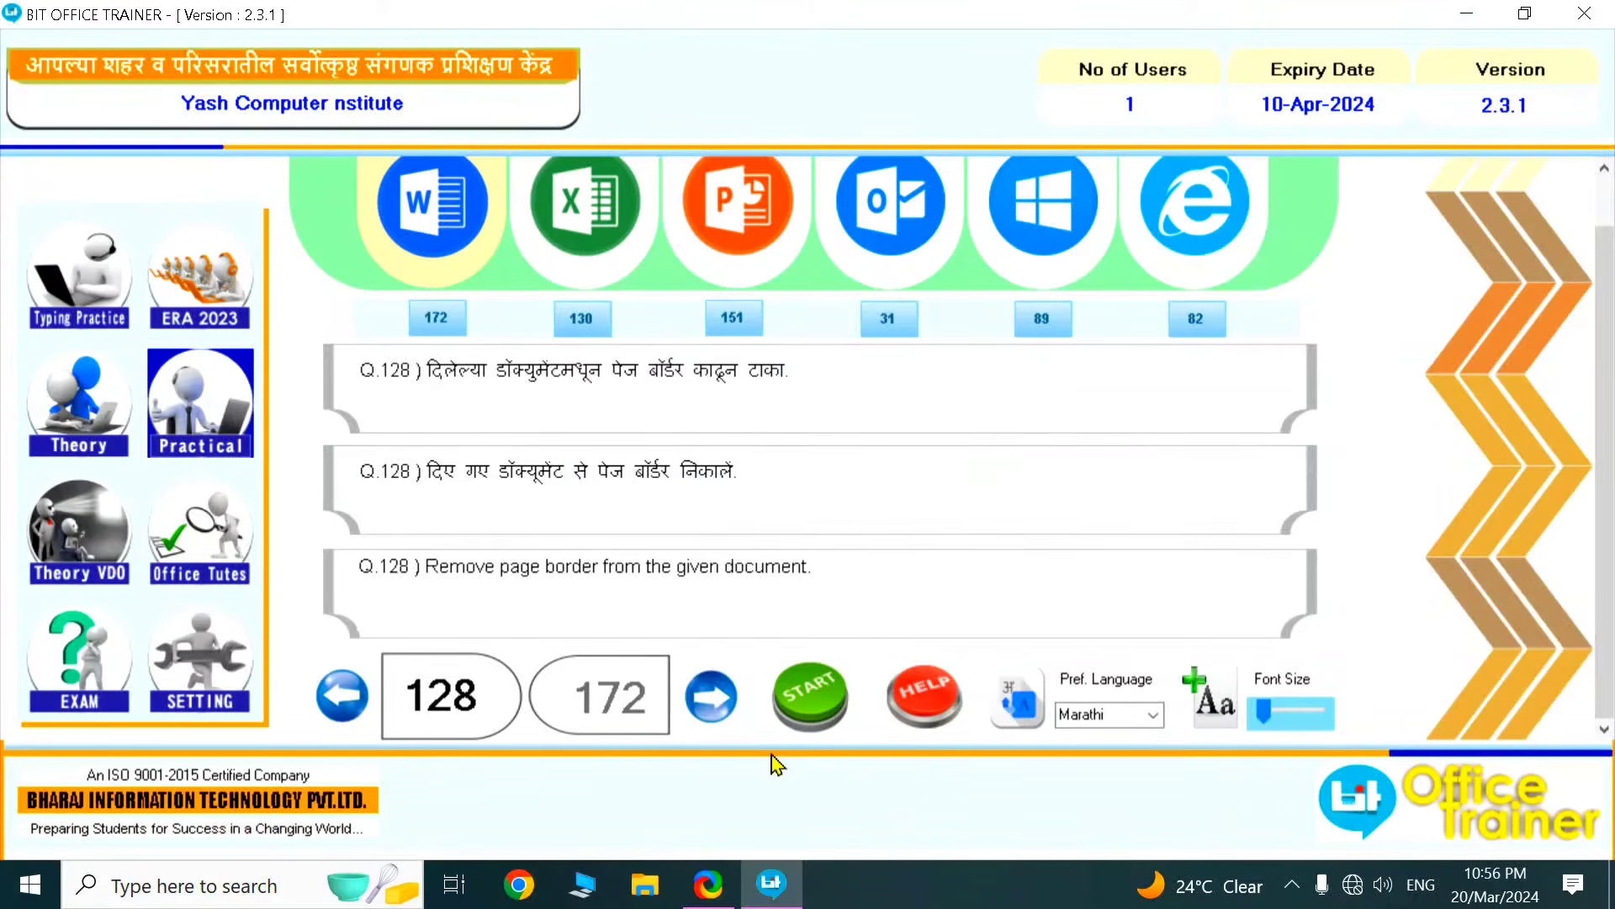
pyautogui.click(711, 697)
pyautogui.click(794, 715)
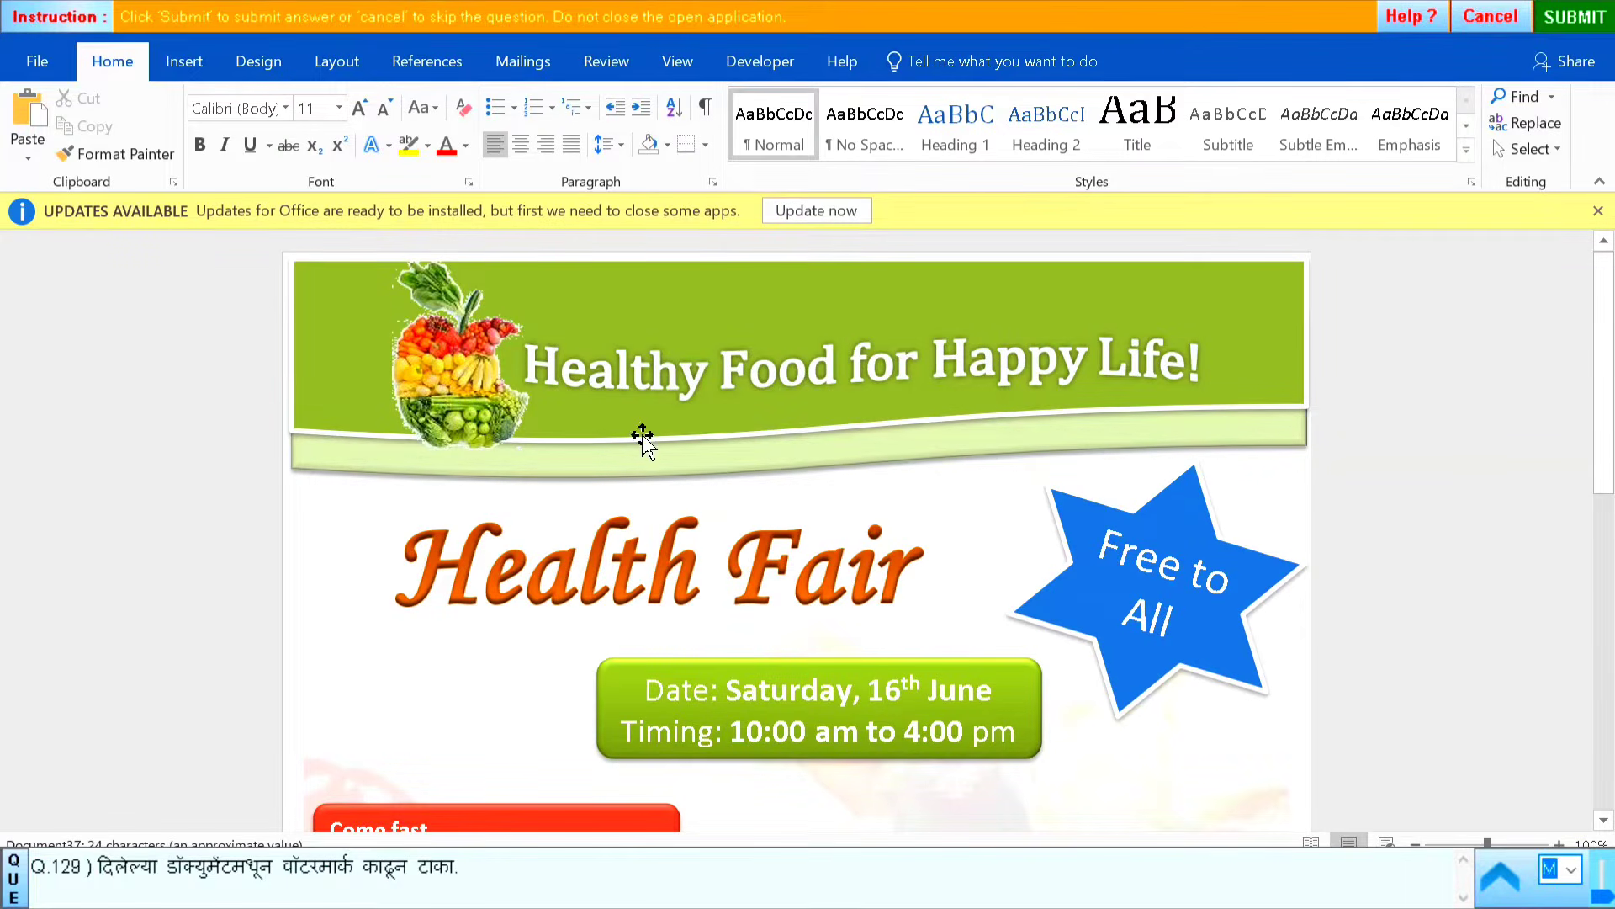
pyautogui.scroll(-5, 1146, 606)
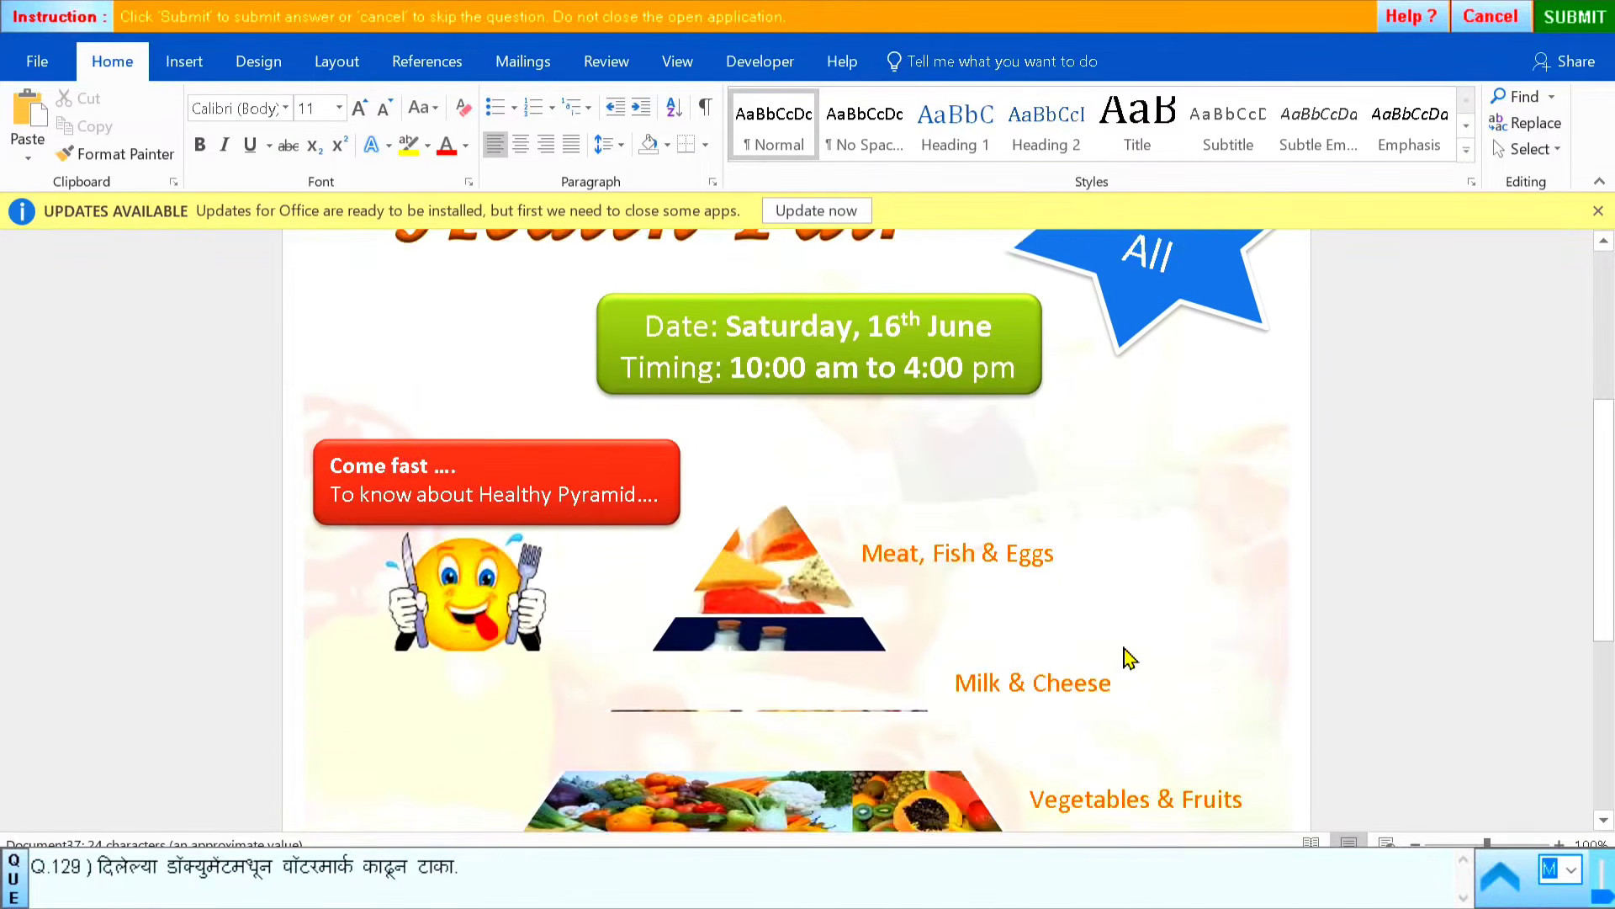
# Remove the watermark from the Health Fair document
pyautogui.scroll(-3, 1130, 658)
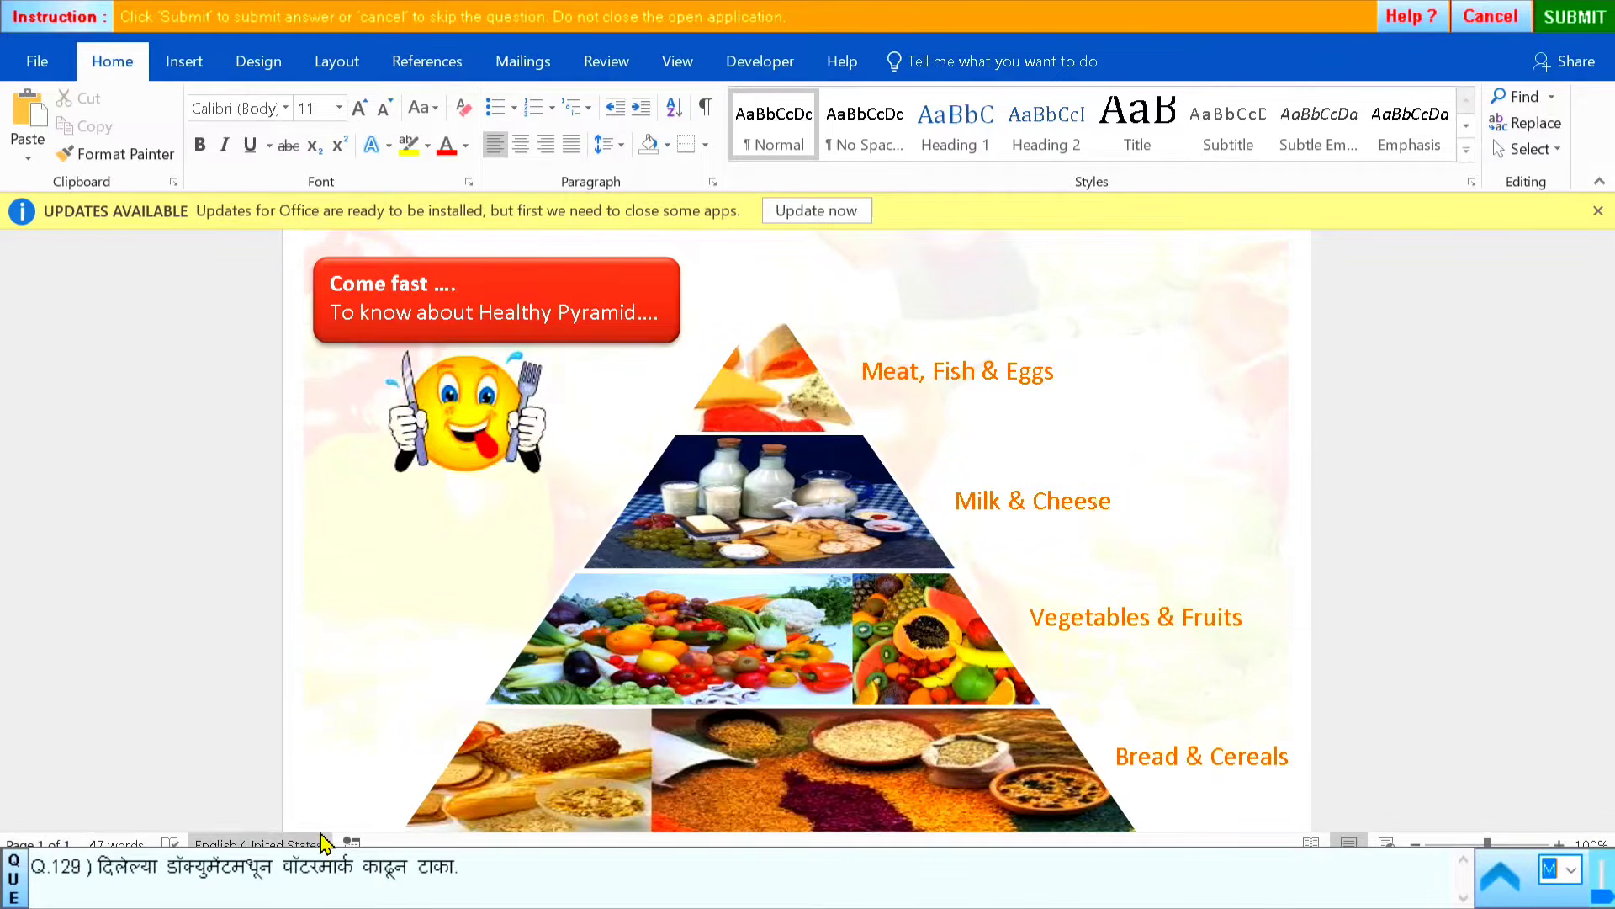
pyautogui.click(260, 71)
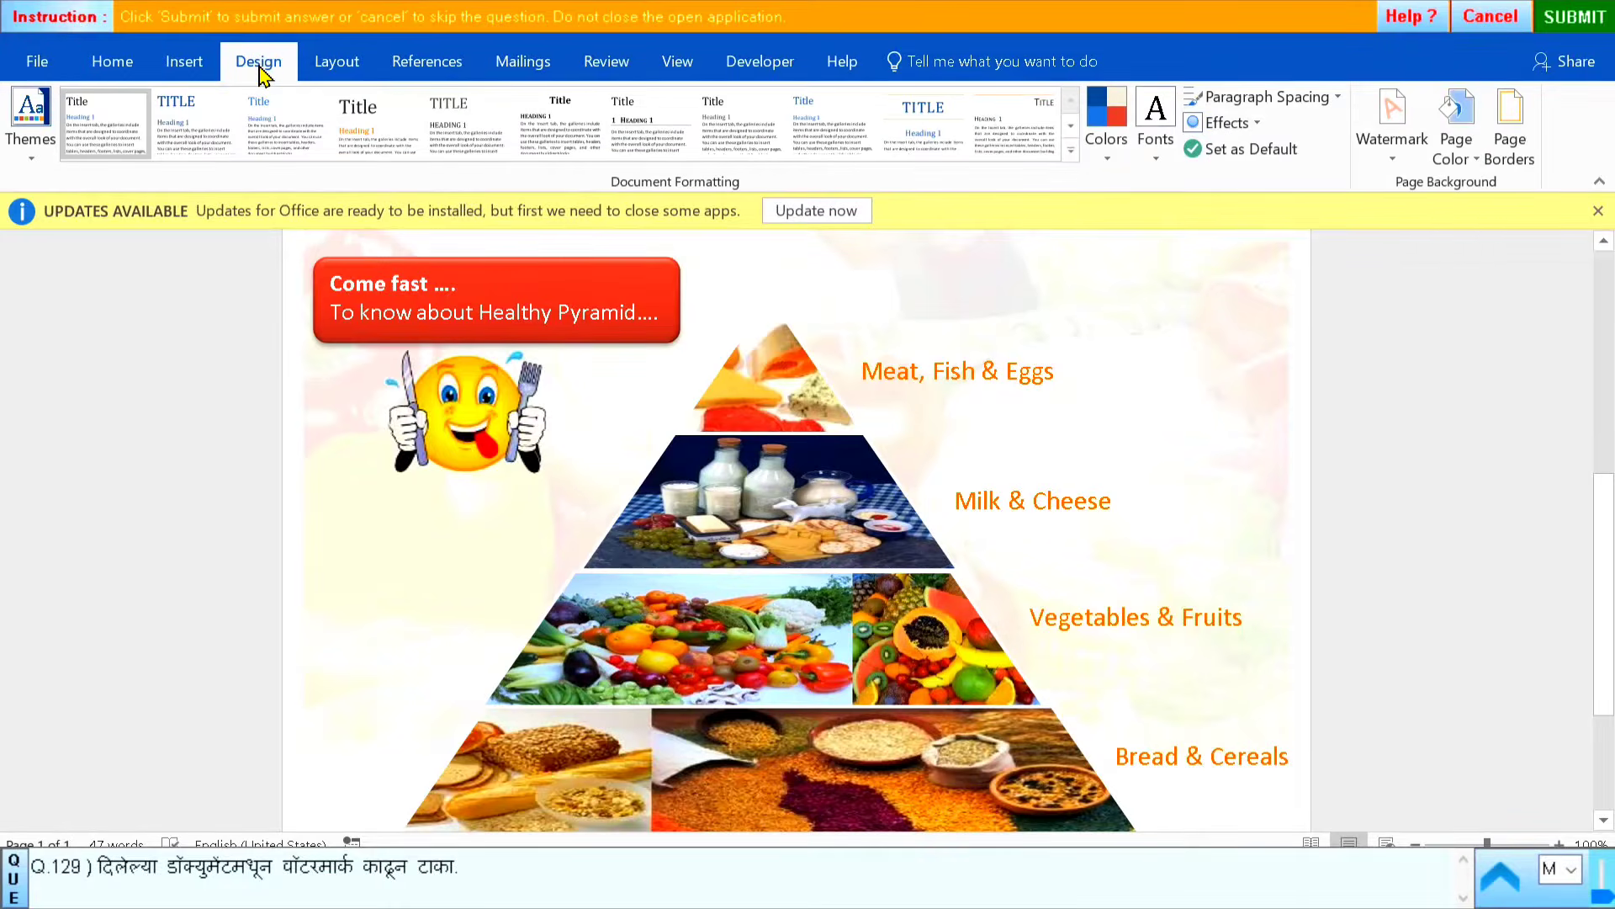
pyautogui.click(1411, 154)
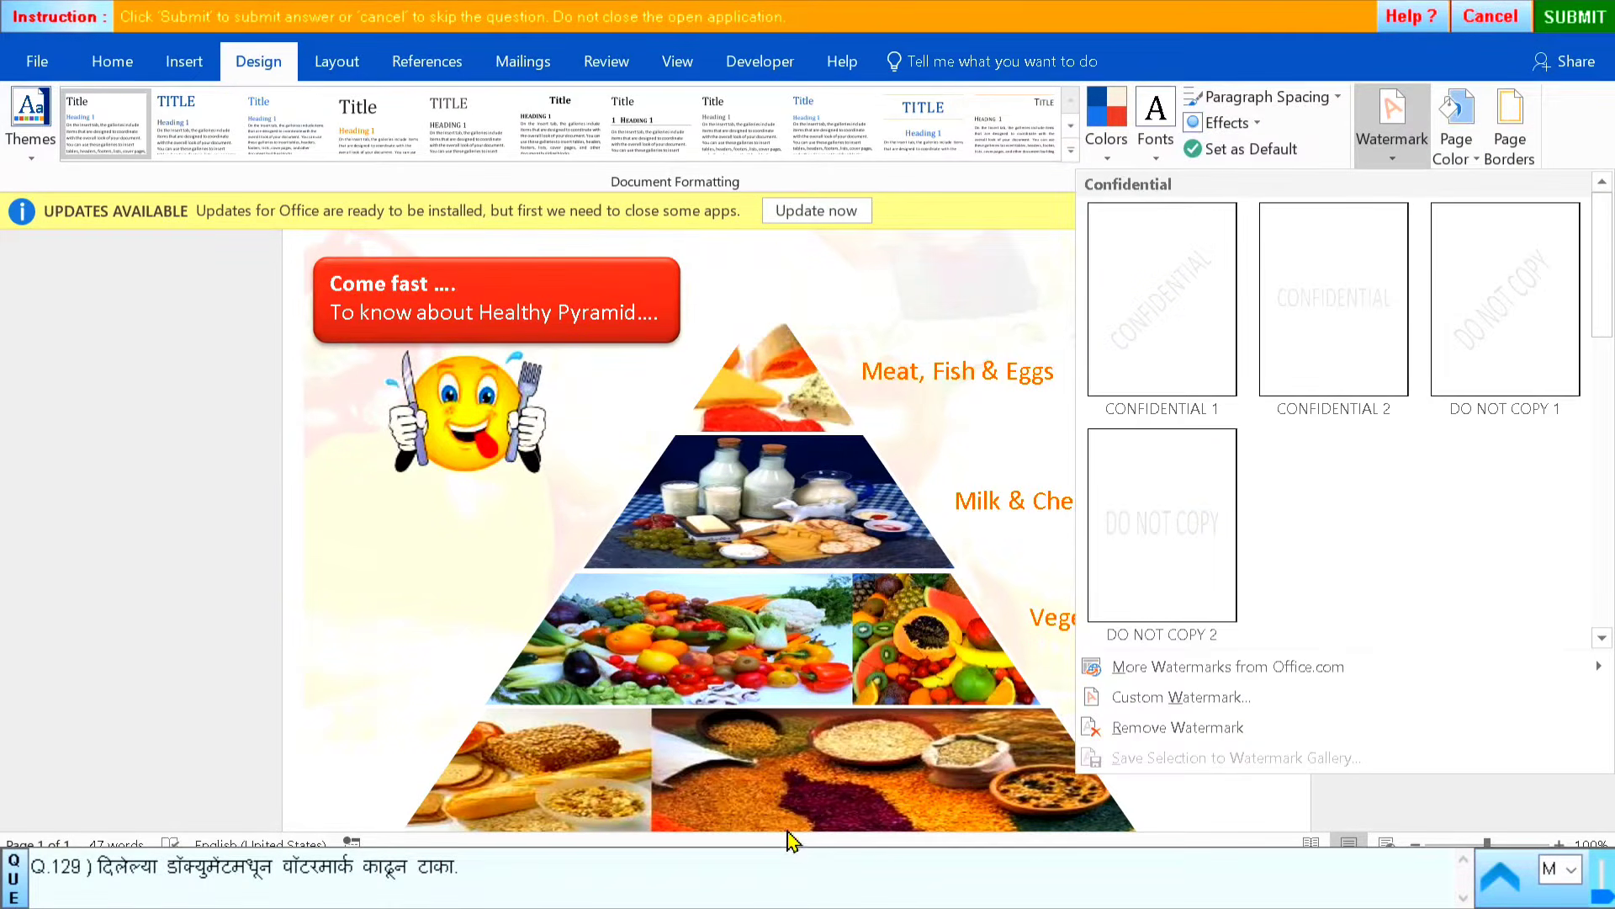
pyautogui.click(1162, 727)
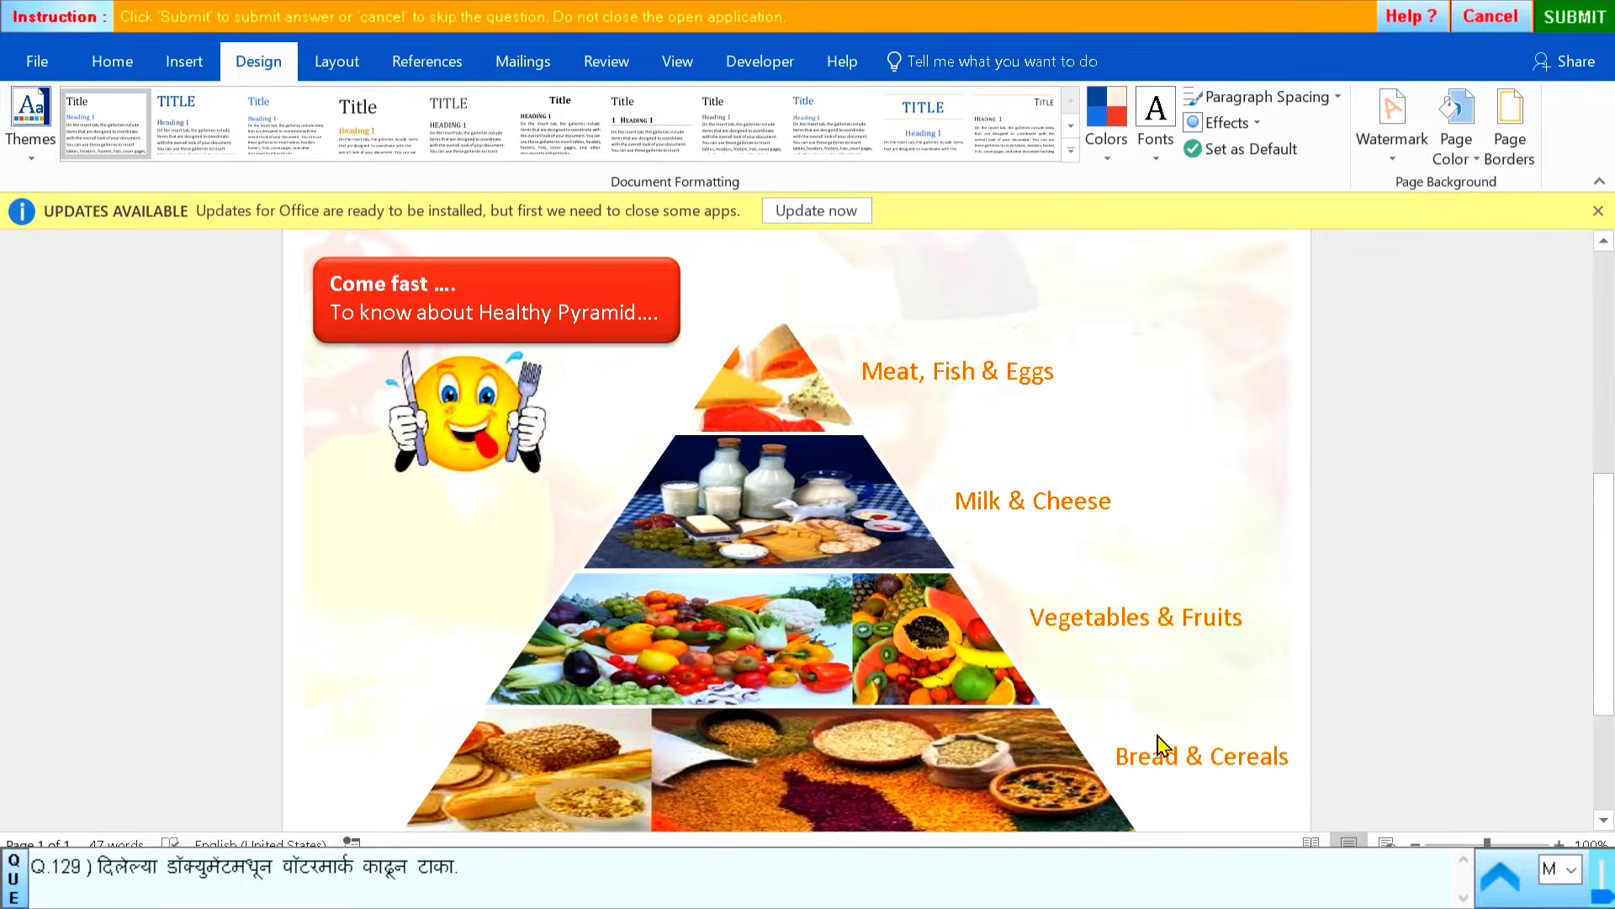
# Submit the answer to practical question 129 and dismiss the result message
pyautogui.click(1565, 13)
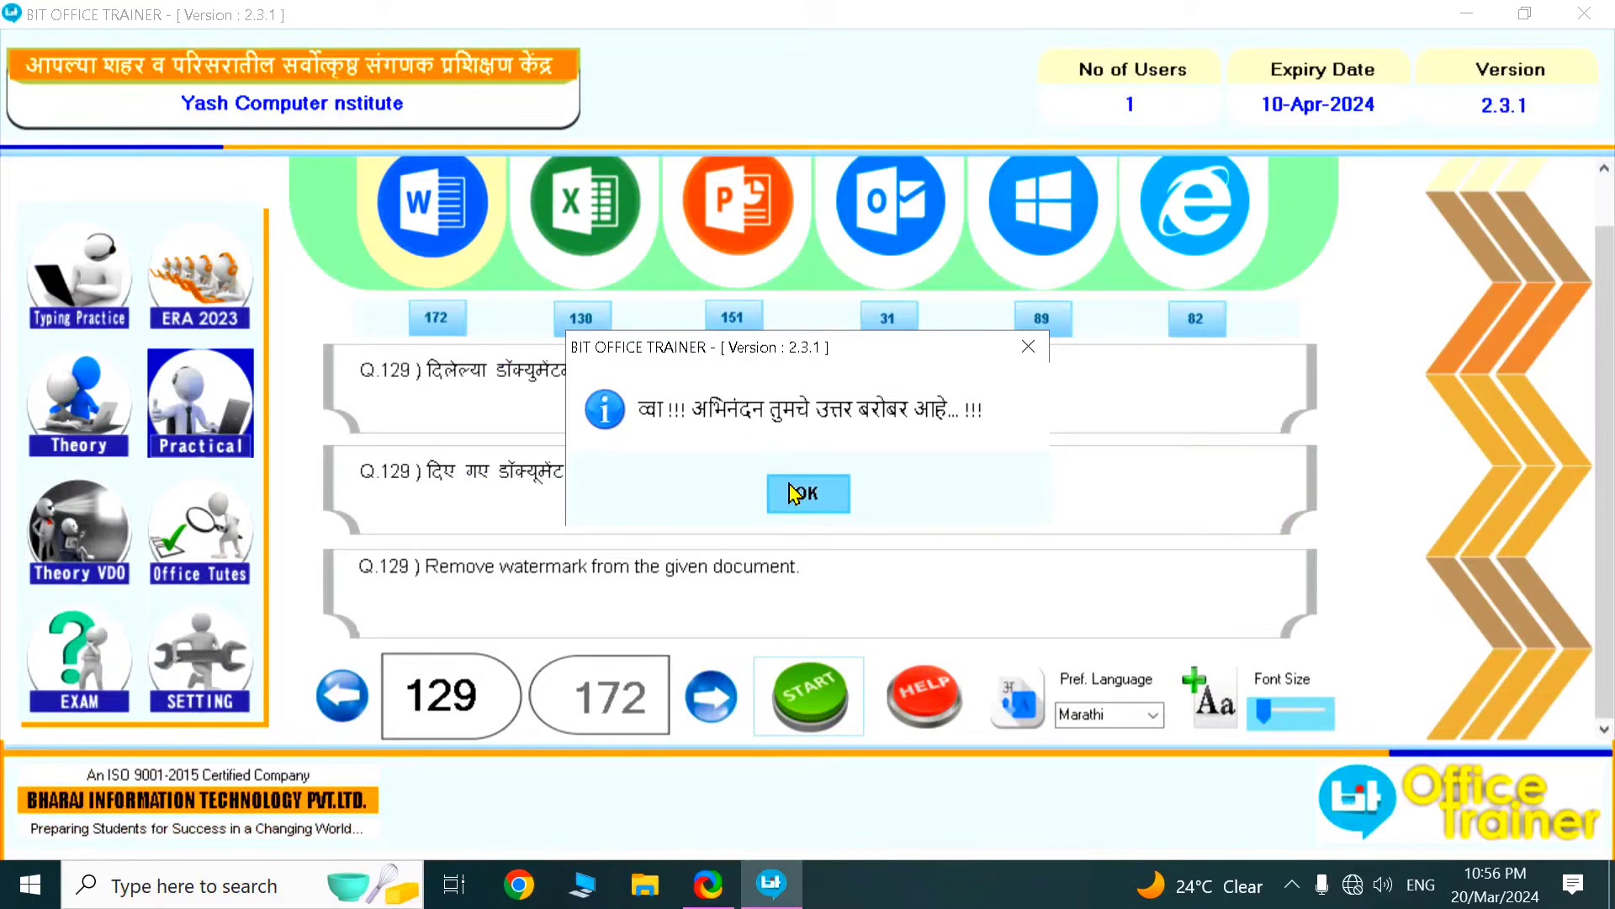
pyautogui.click(795, 492)
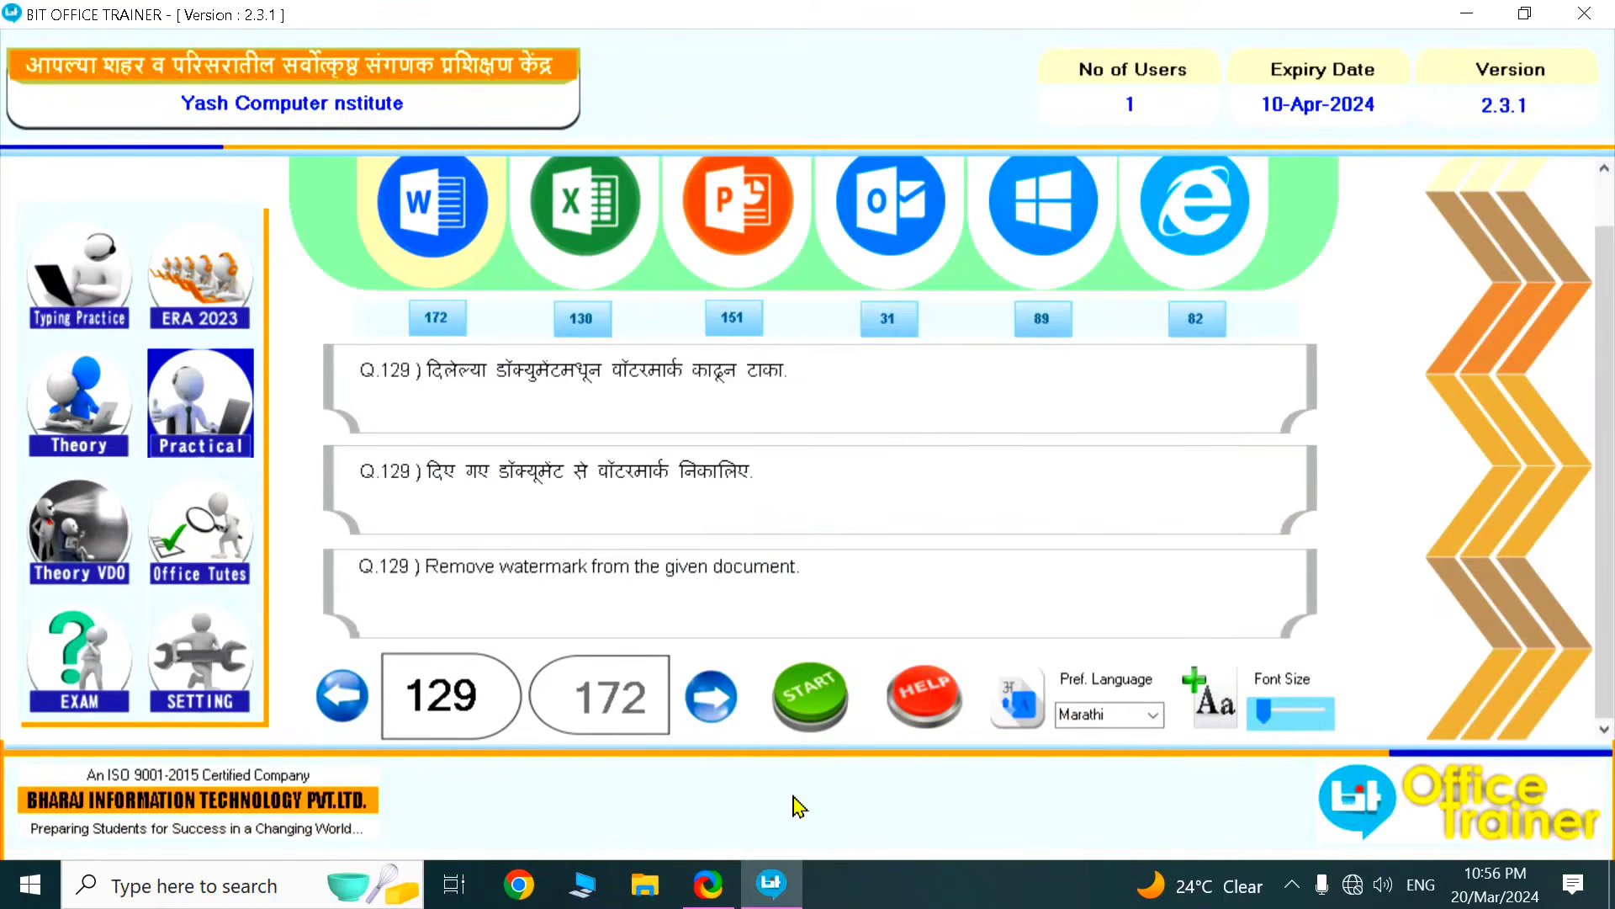
# Start practical question 130 and set the document's right margin to 0.75 inches using custom margins
pyautogui.click(711, 697)
pyautogui.click(815, 717)
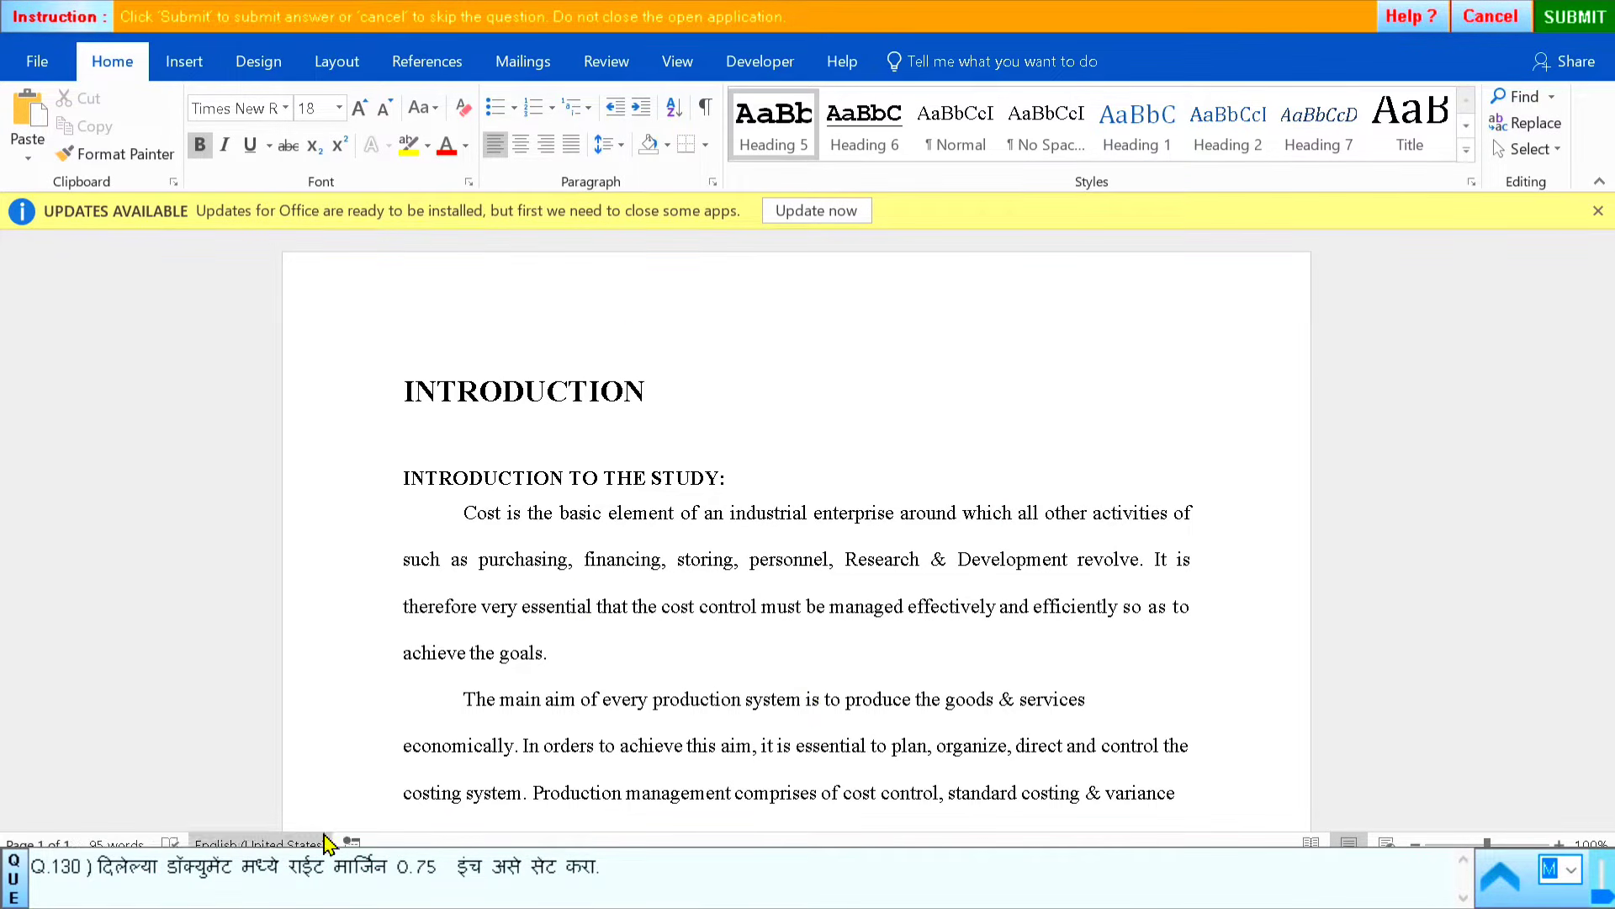
pyautogui.click(340, 64)
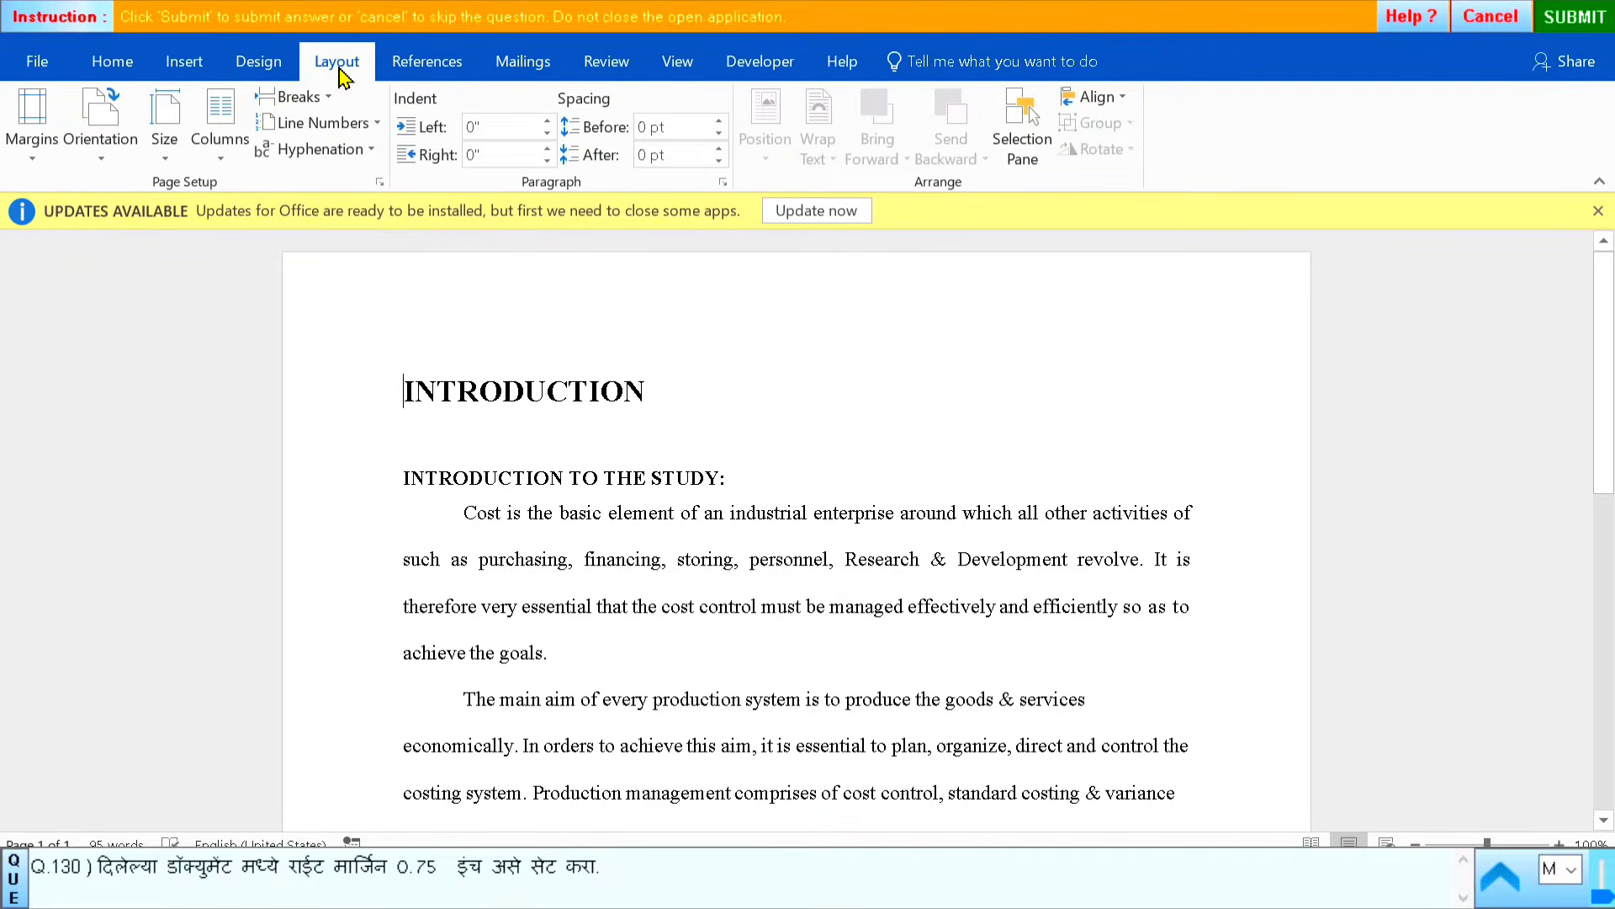
pyautogui.click(26, 143)
pyautogui.click(52, 722)
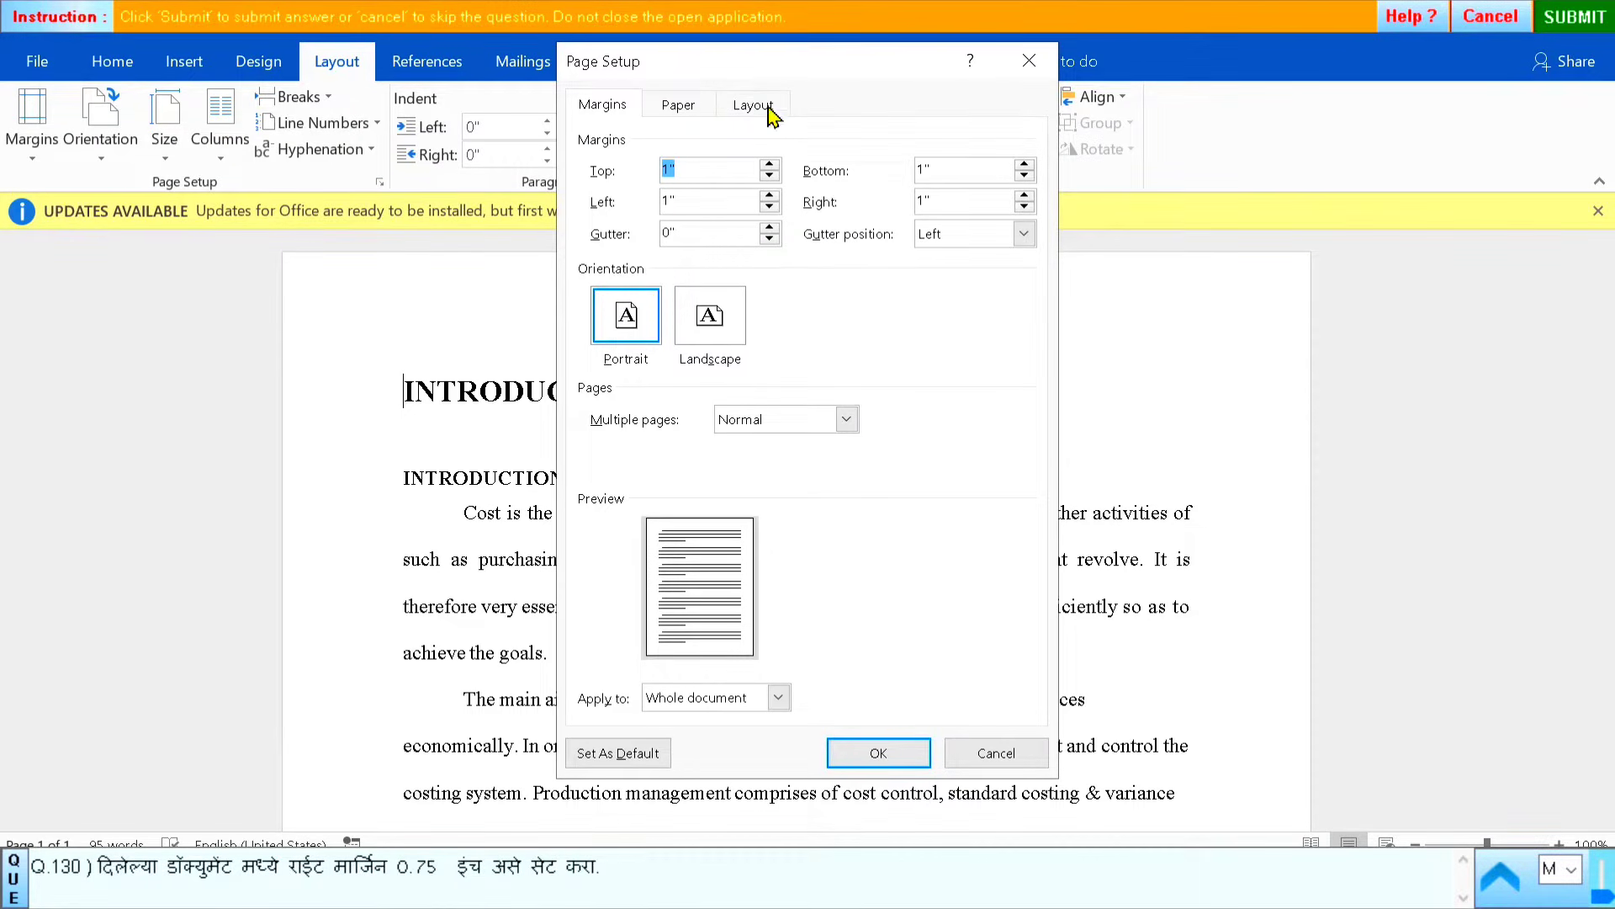
pyautogui.click(936, 200)
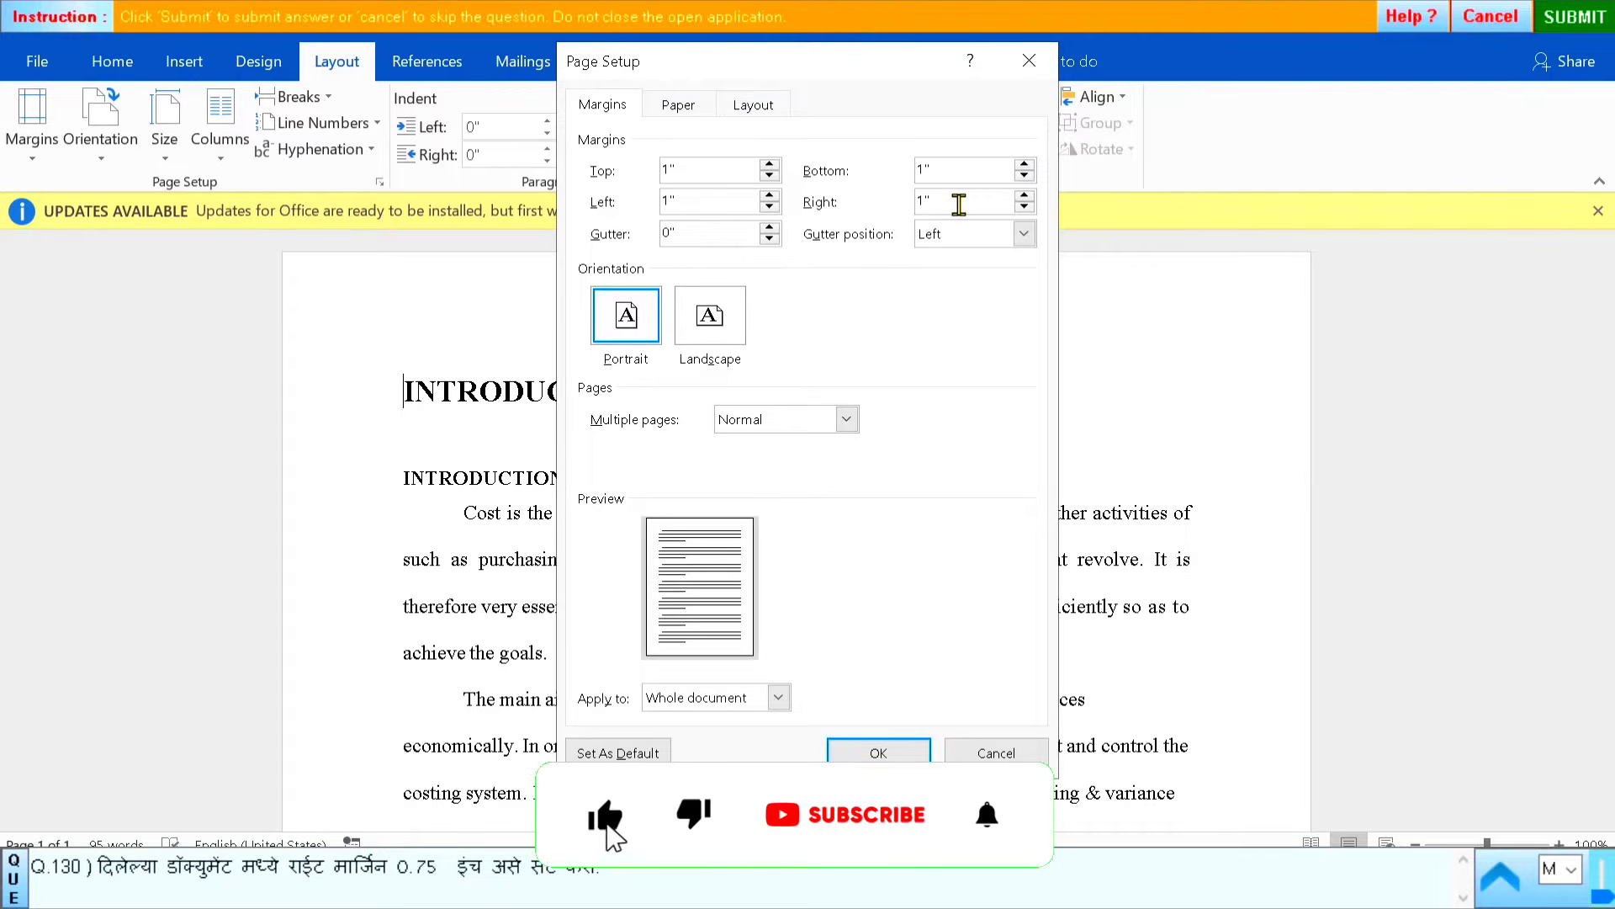
pyautogui.press('BackSpace')
pyautogui.press('BackSpace')
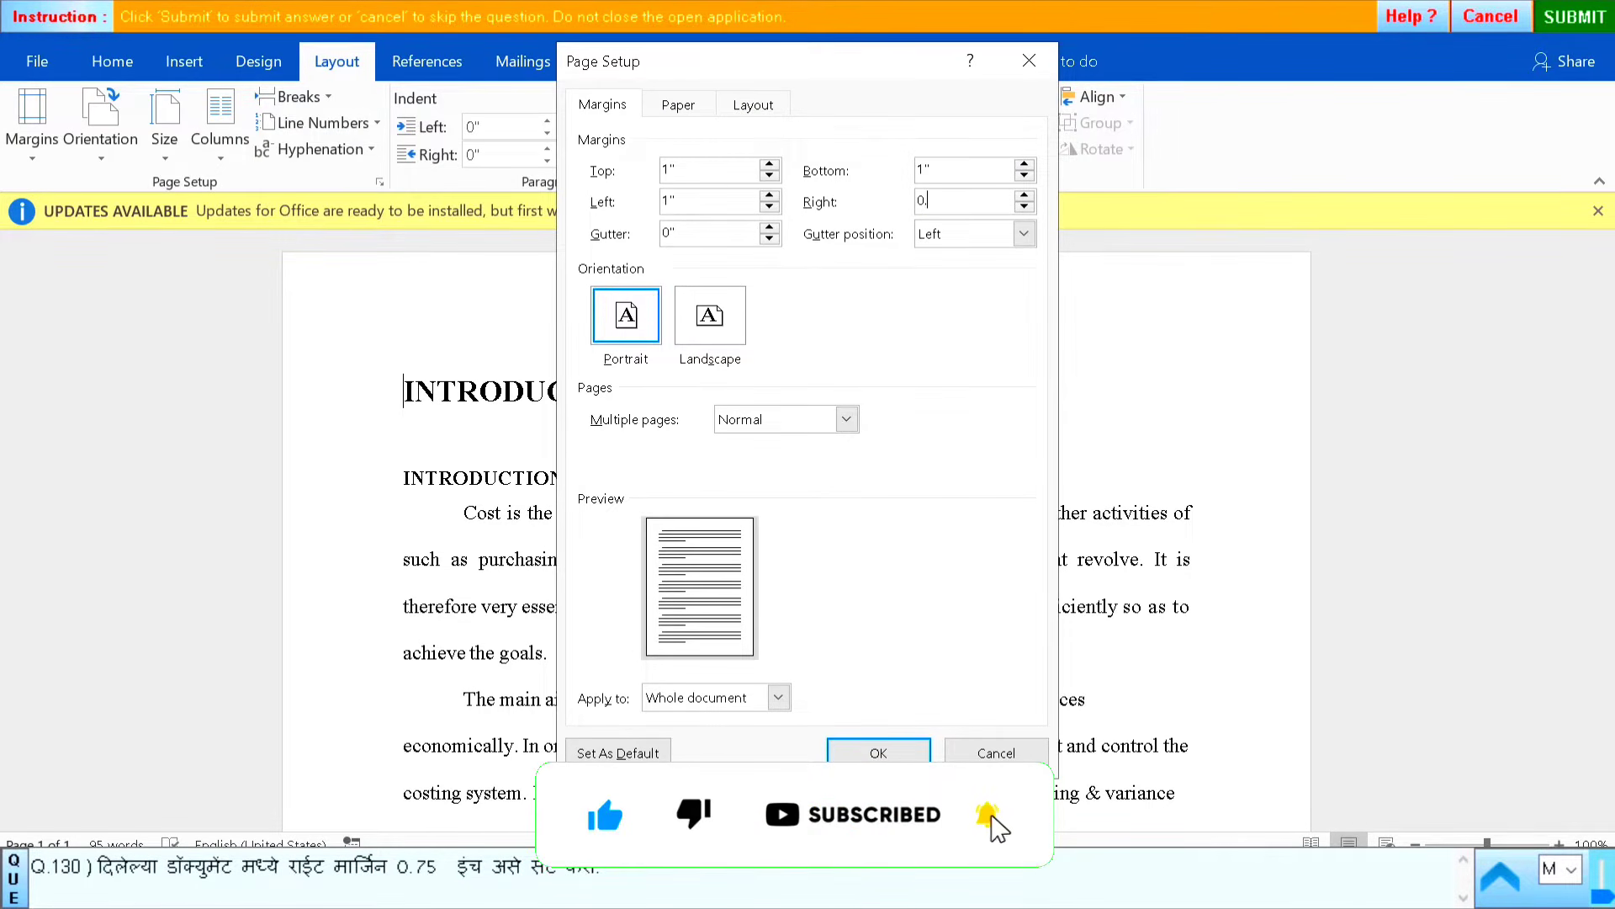
pyautogui.write('0.75in')
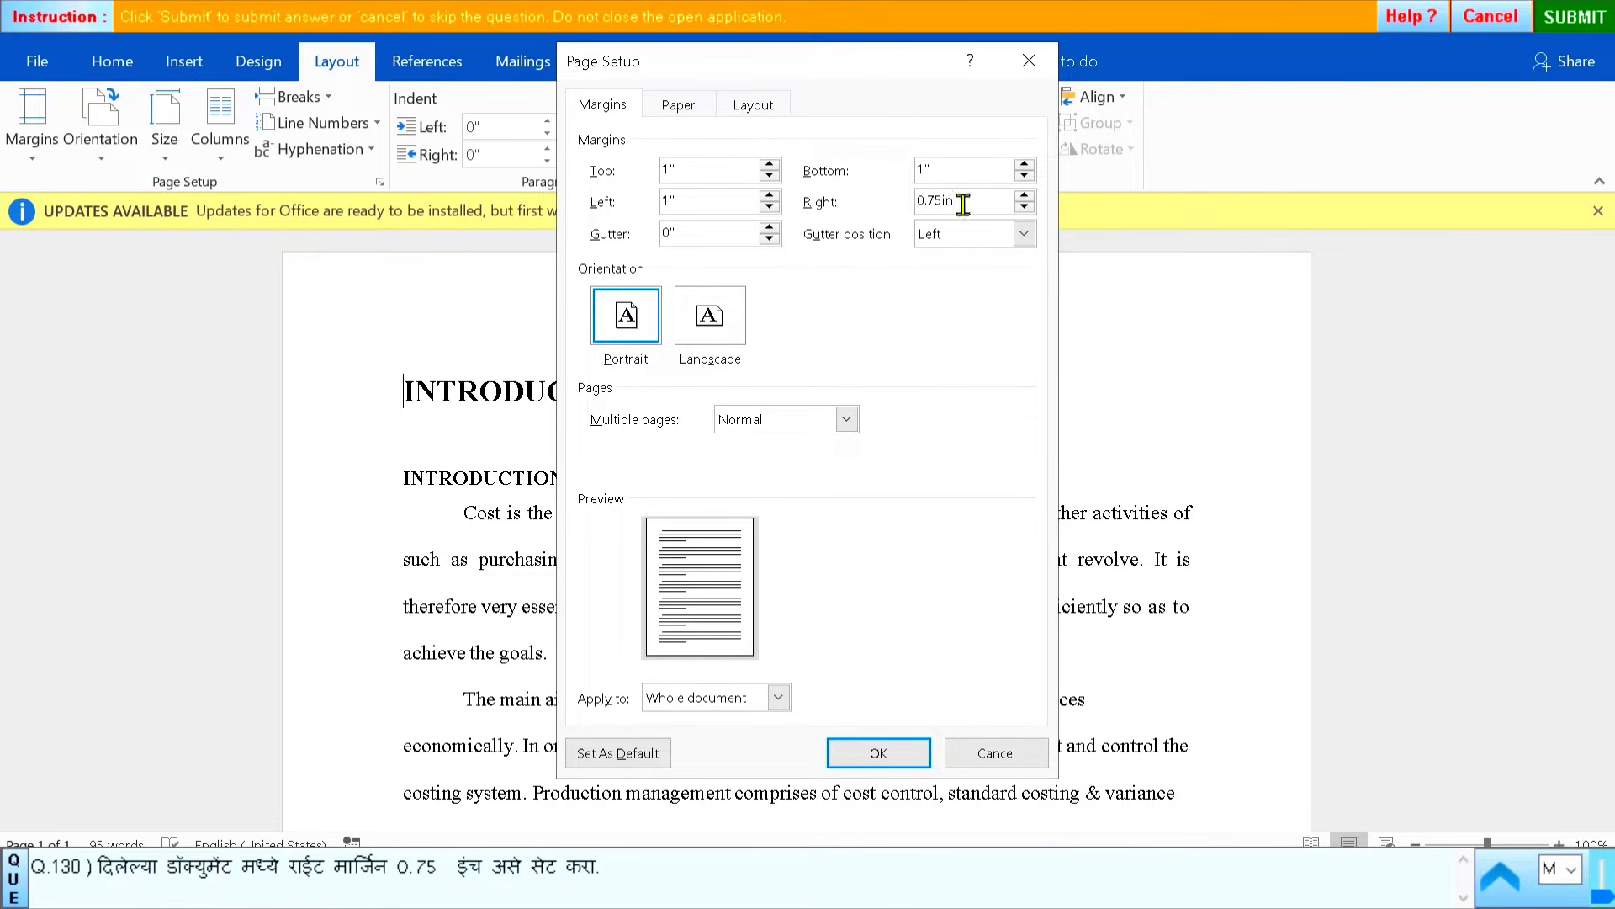
pyautogui.click(875, 751)
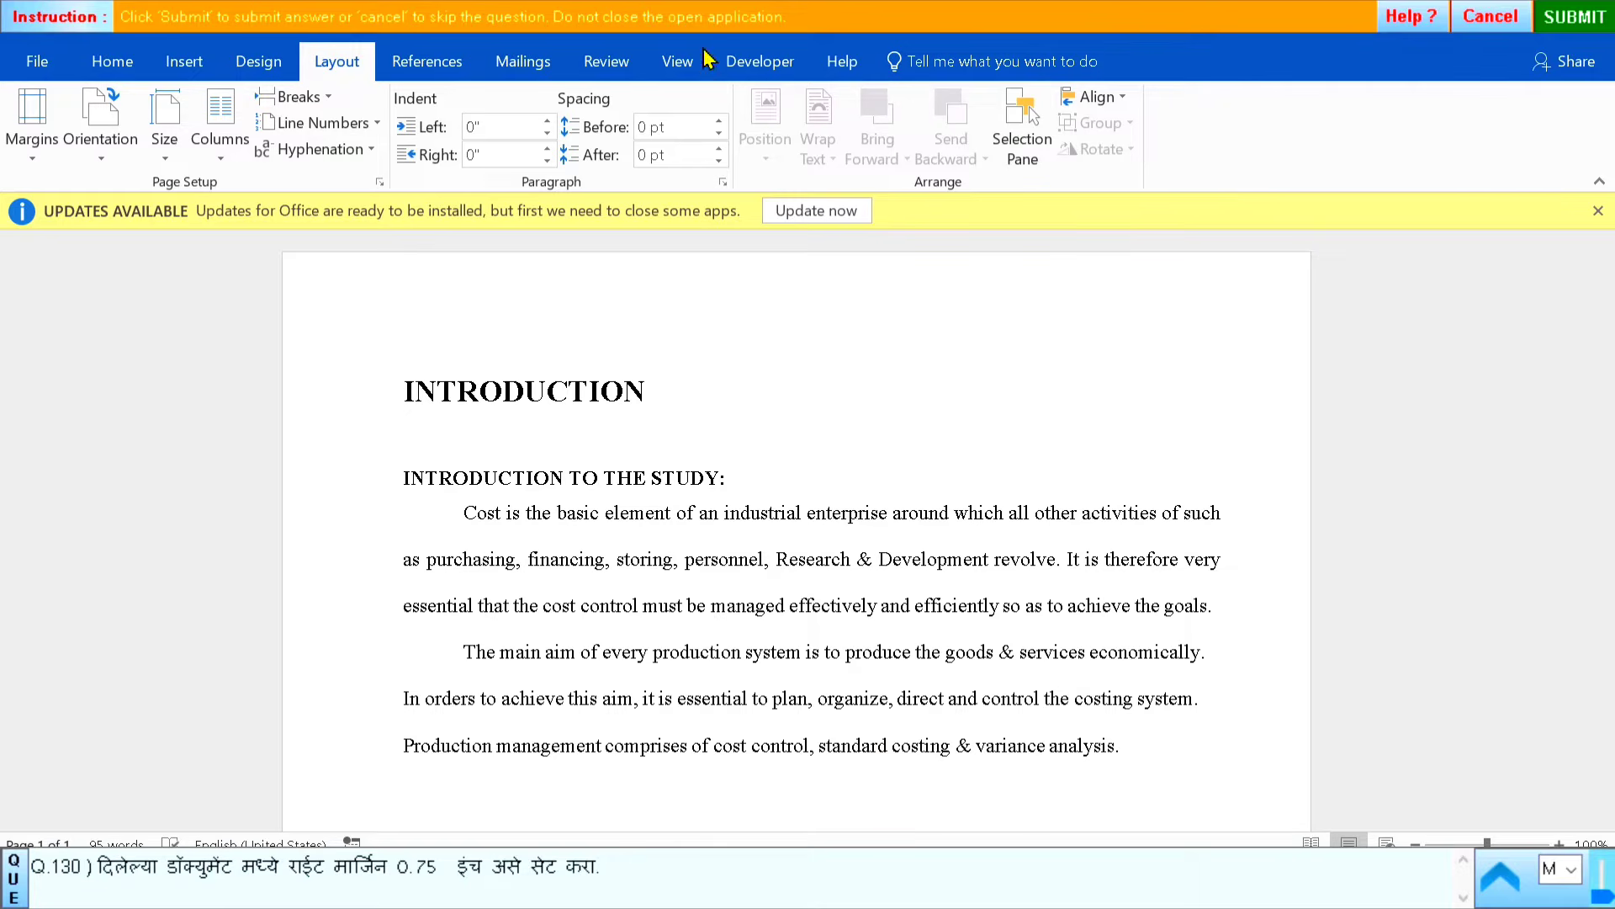
# Submit the right-margin answer and start practical question 131
pyautogui.click(1574, 17)
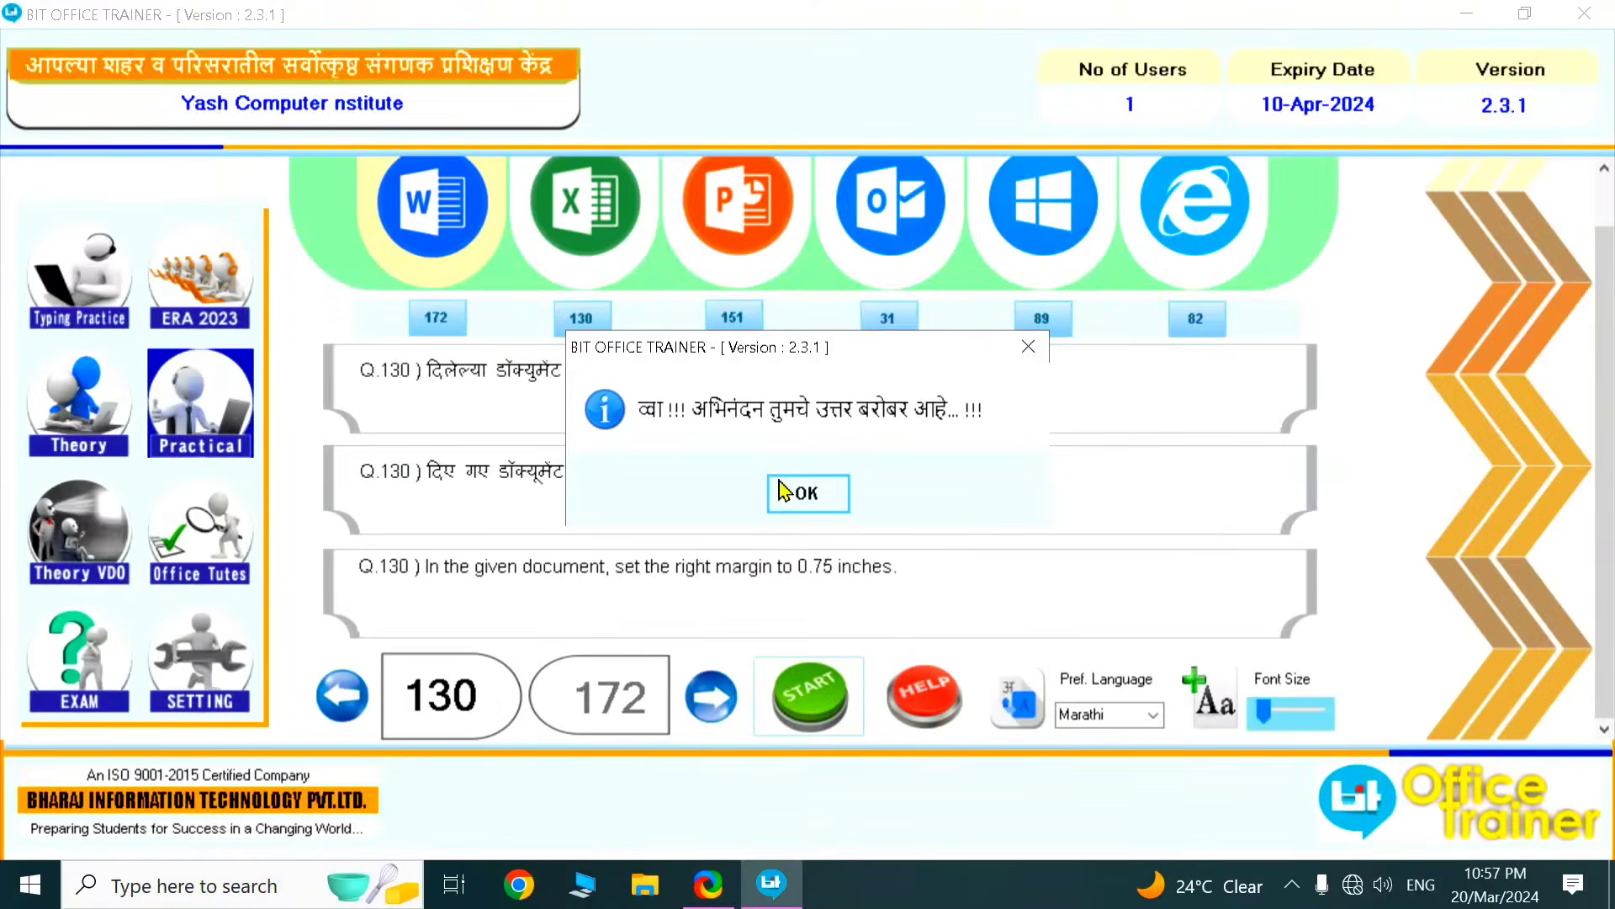
pyautogui.click(806, 494)
pyautogui.click(711, 695)
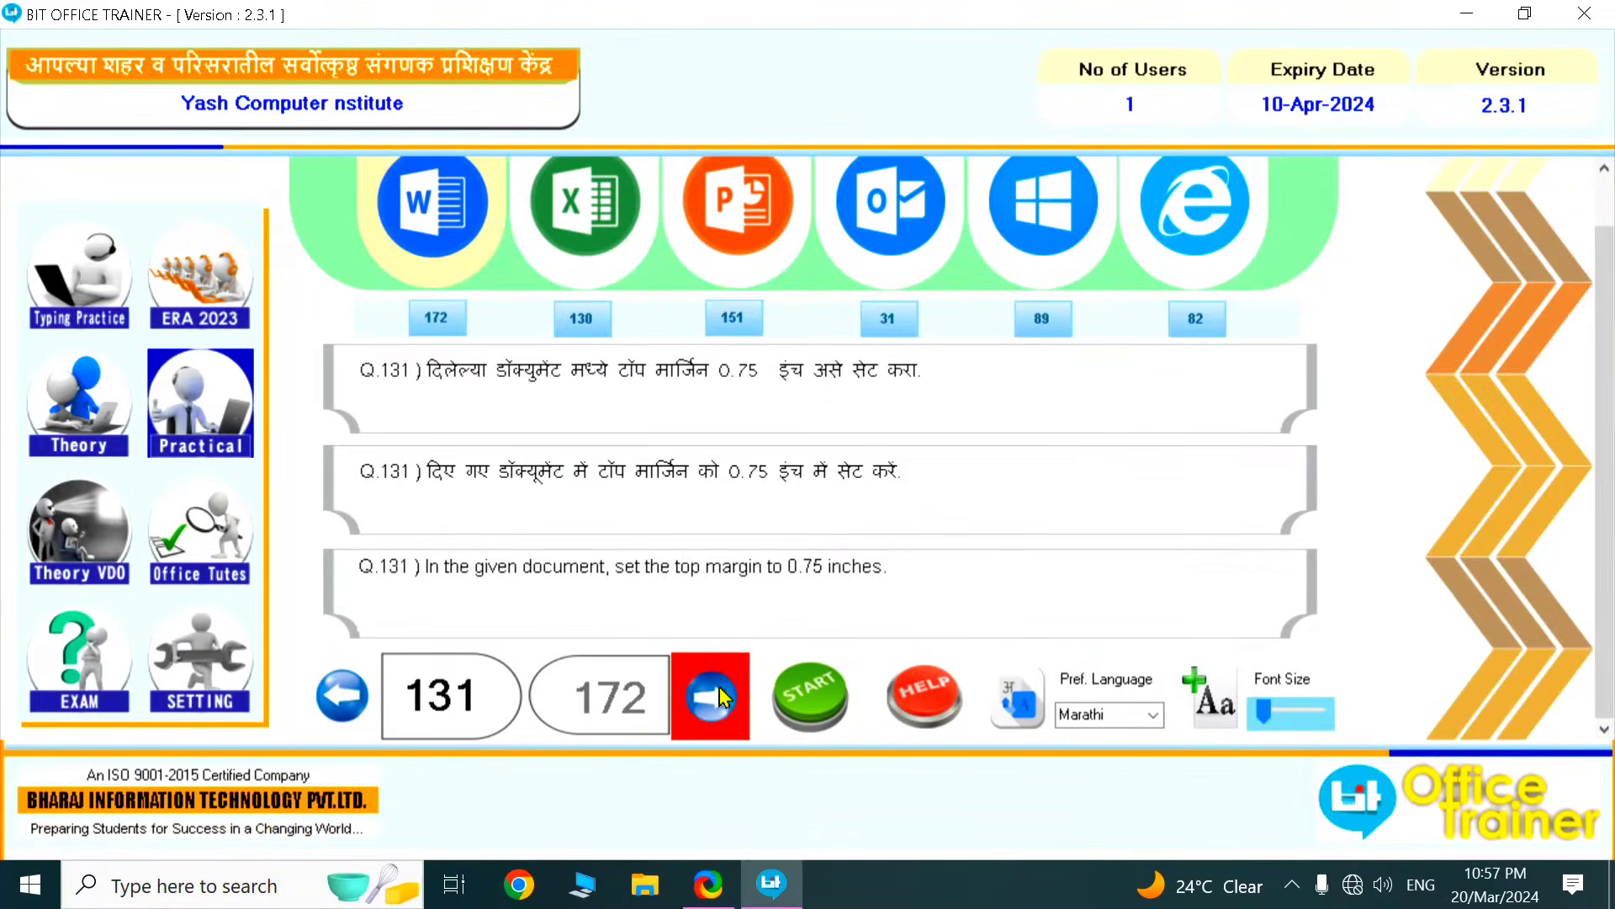
pyautogui.click(820, 705)
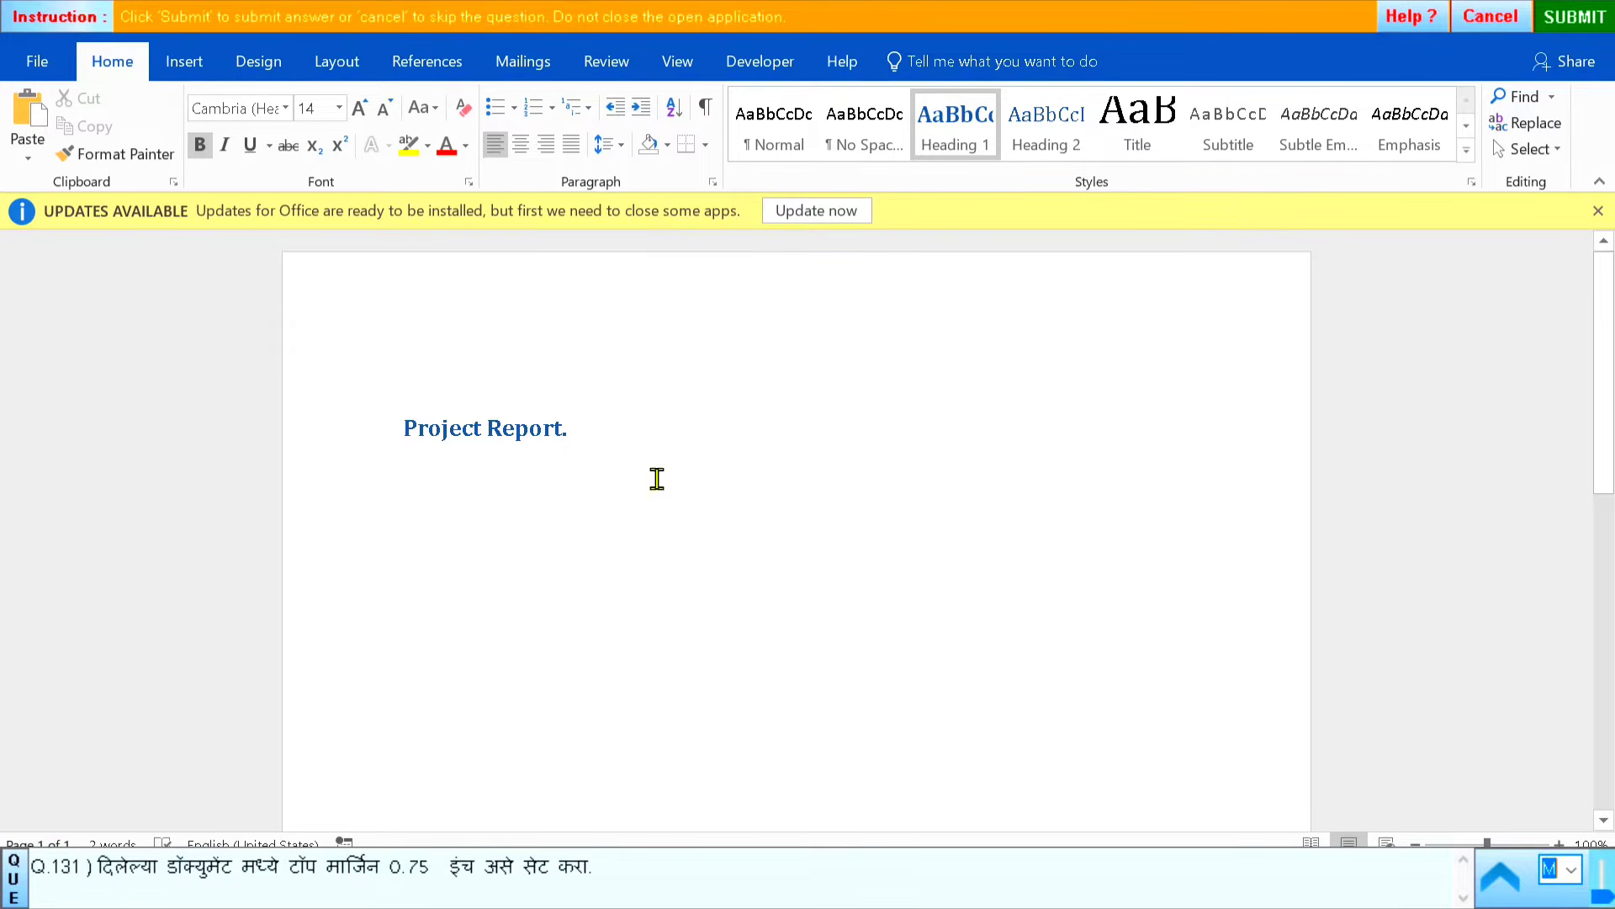
# Set the top margin of the Project Report document to 0.75 inches using custom margins
pyautogui.click(346, 74)
pyautogui.click(34, 134)
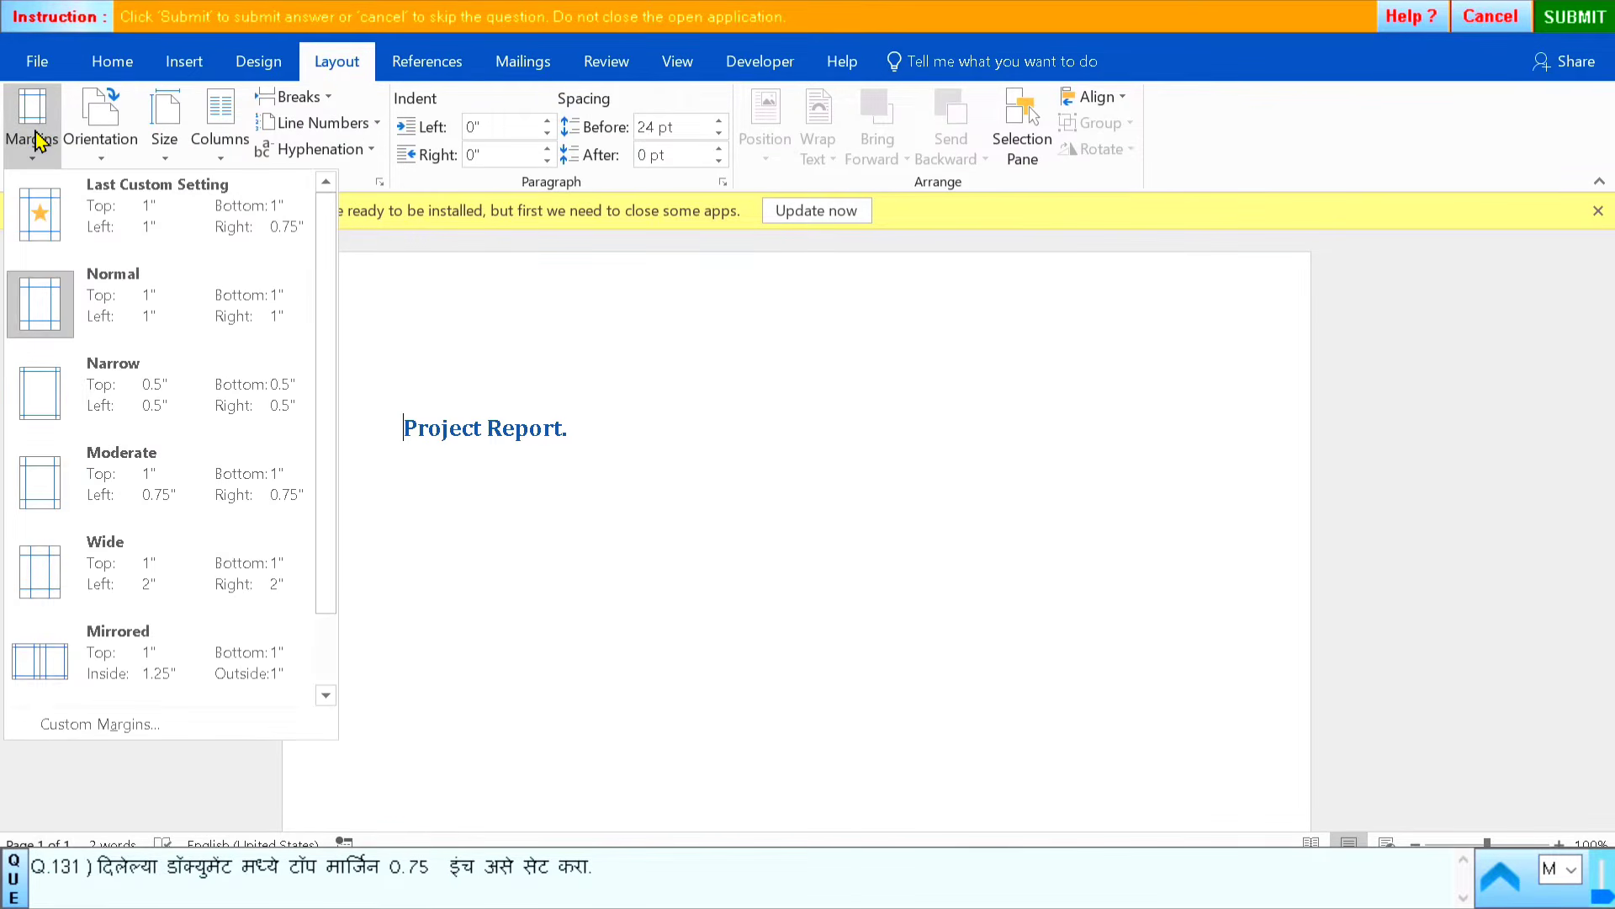
pyautogui.click(141, 722)
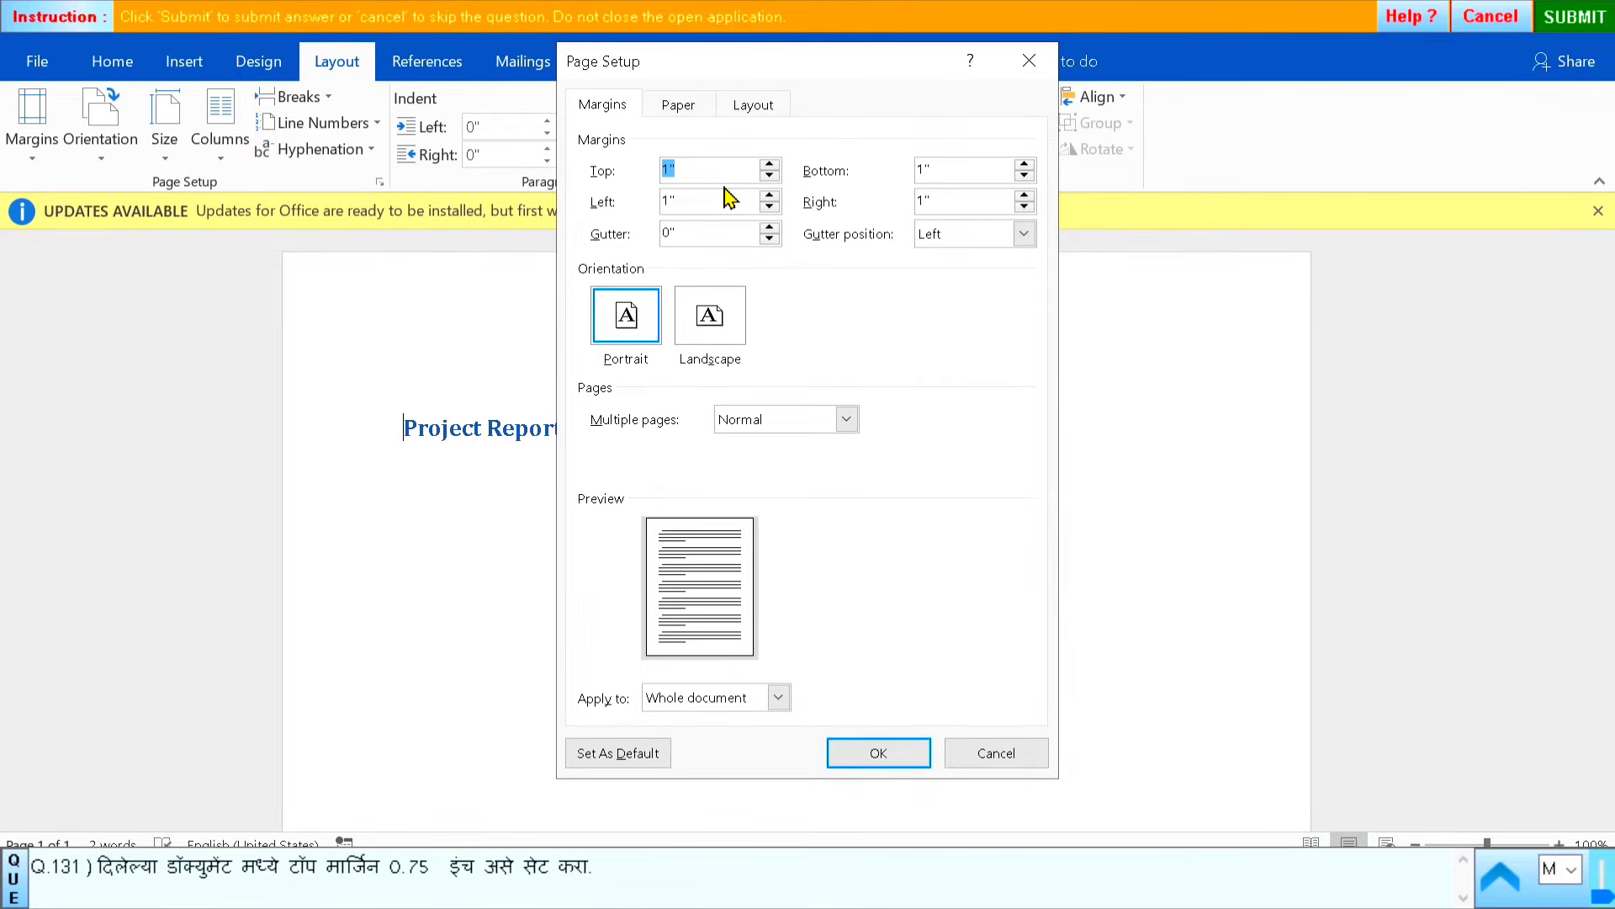
pyautogui.press('BackSpace')
pyautogui.click(894, 754)
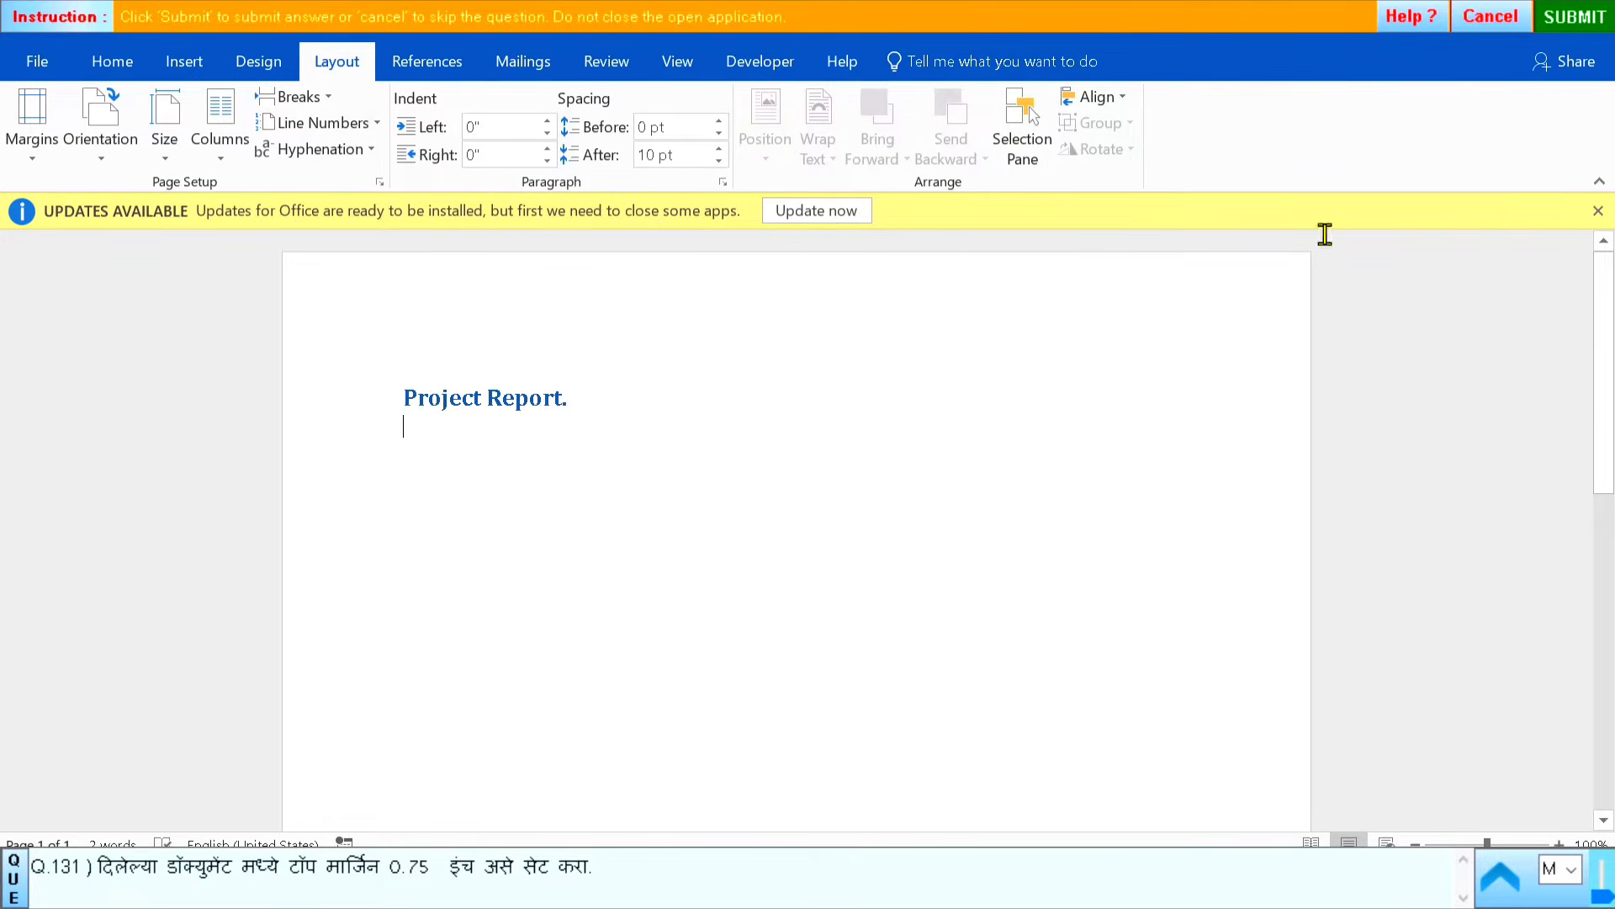
# Submit the answer to question 131 and start practical question 132
pyautogui.click(1573, 17)
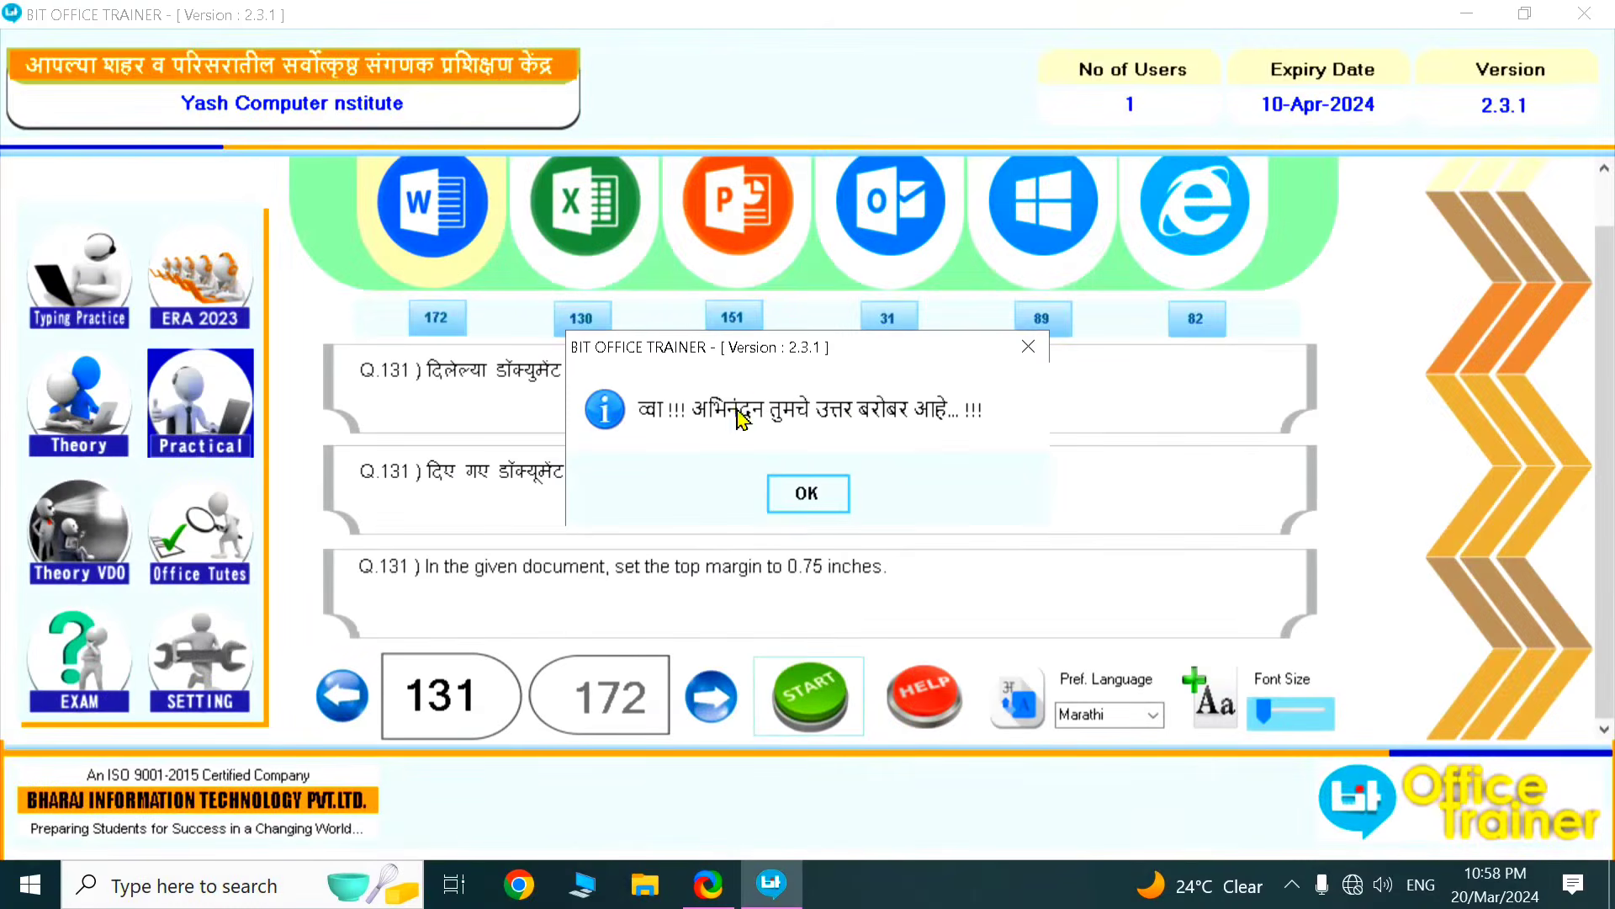
pyautogui.click(807, 493)
pyautogui.click(711, 696)
pyautogui.click(809, 698)
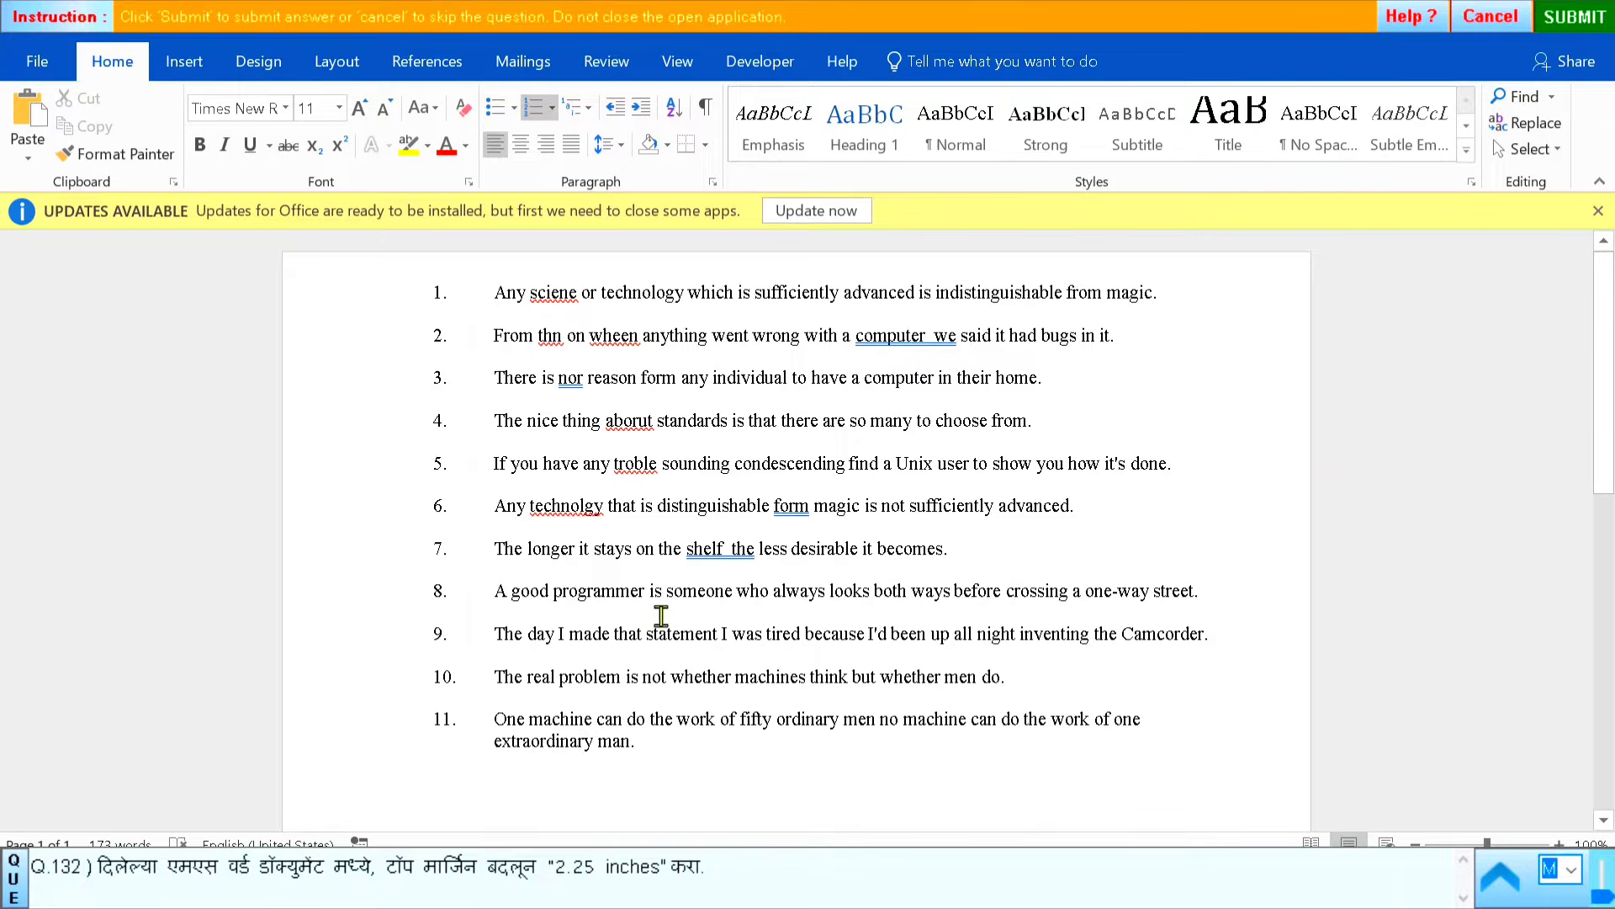
# Set the top margin of the numbered-list document to 2.25 inches using custom margins
pyautogui.click(333, 67)
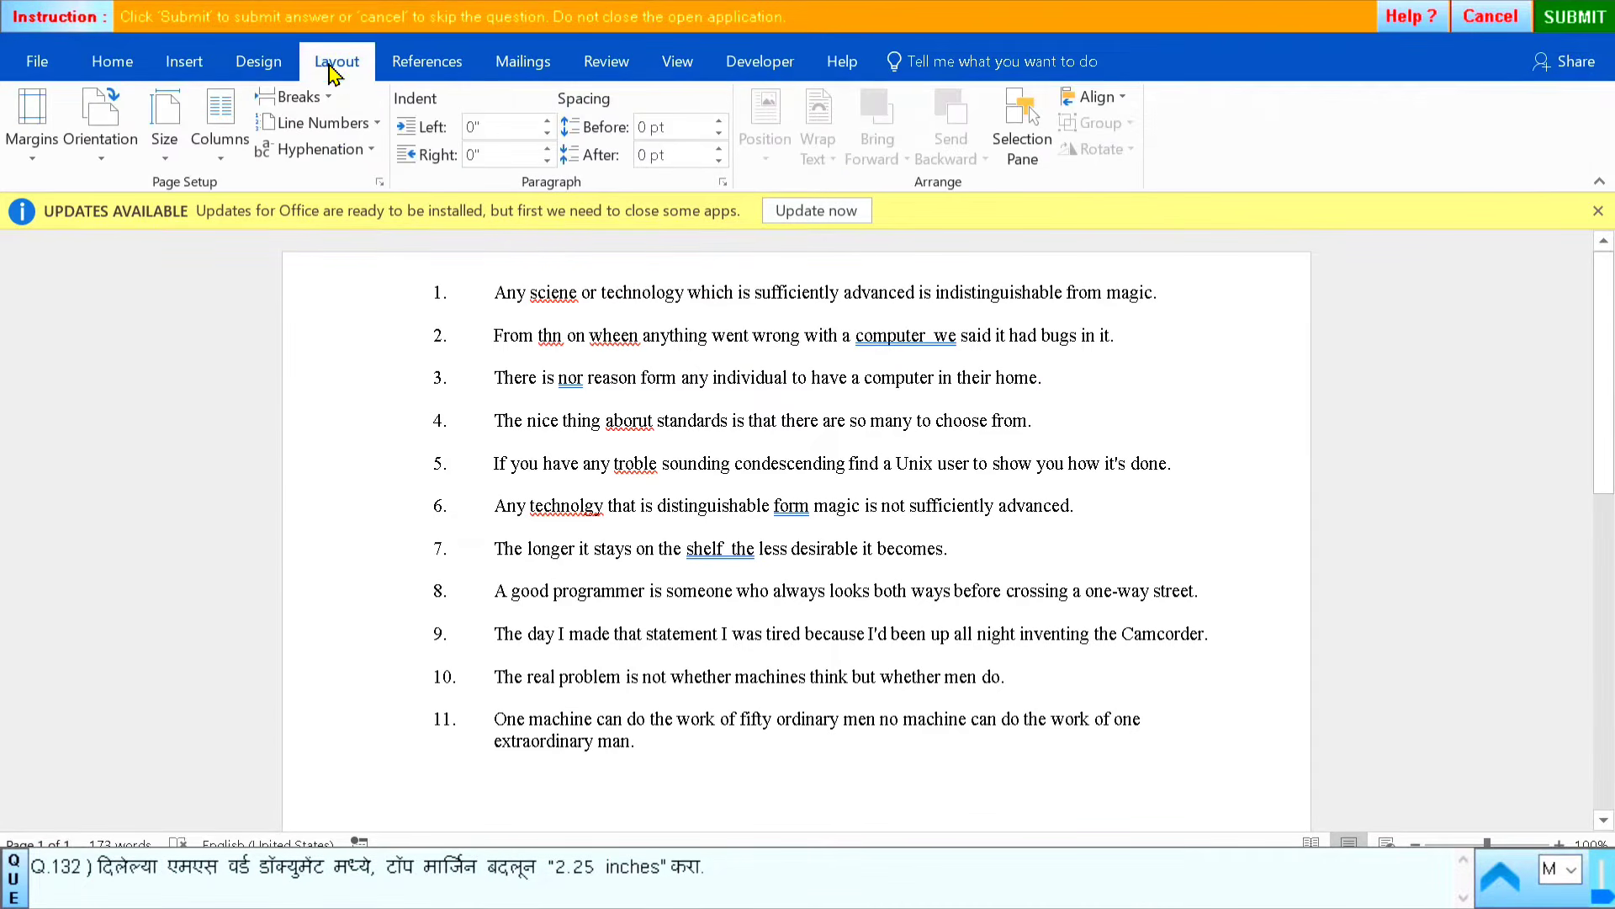
pyautogui.click(31, 143)
pyautogui.click(100, 724)
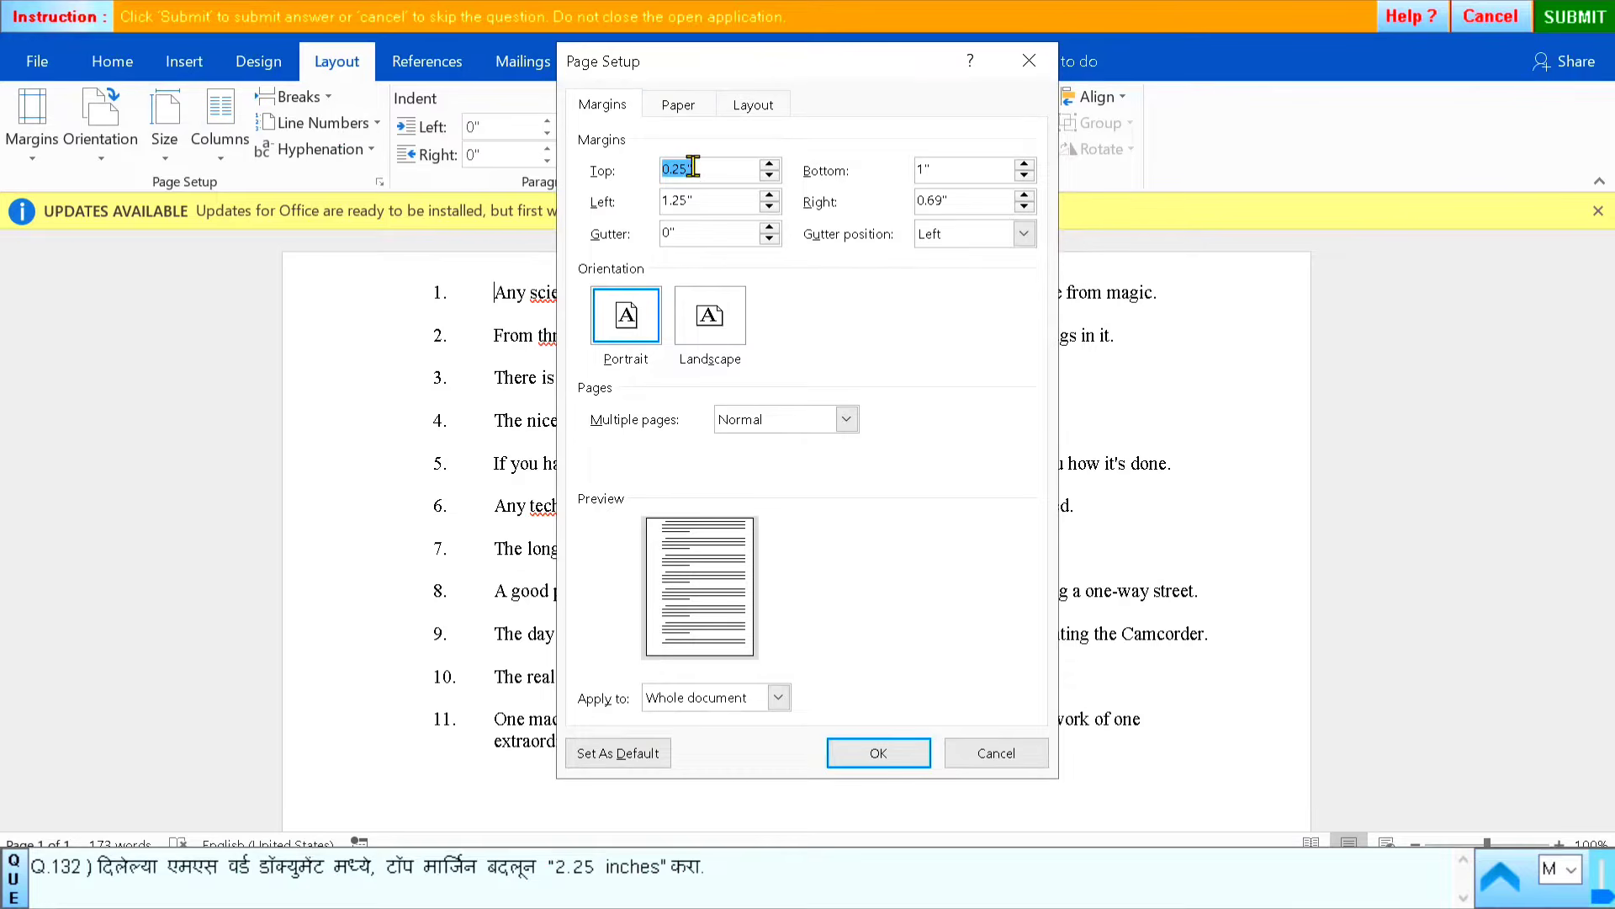
pyautogui.press('BackSpace')
pyautogui.click(879, 753)
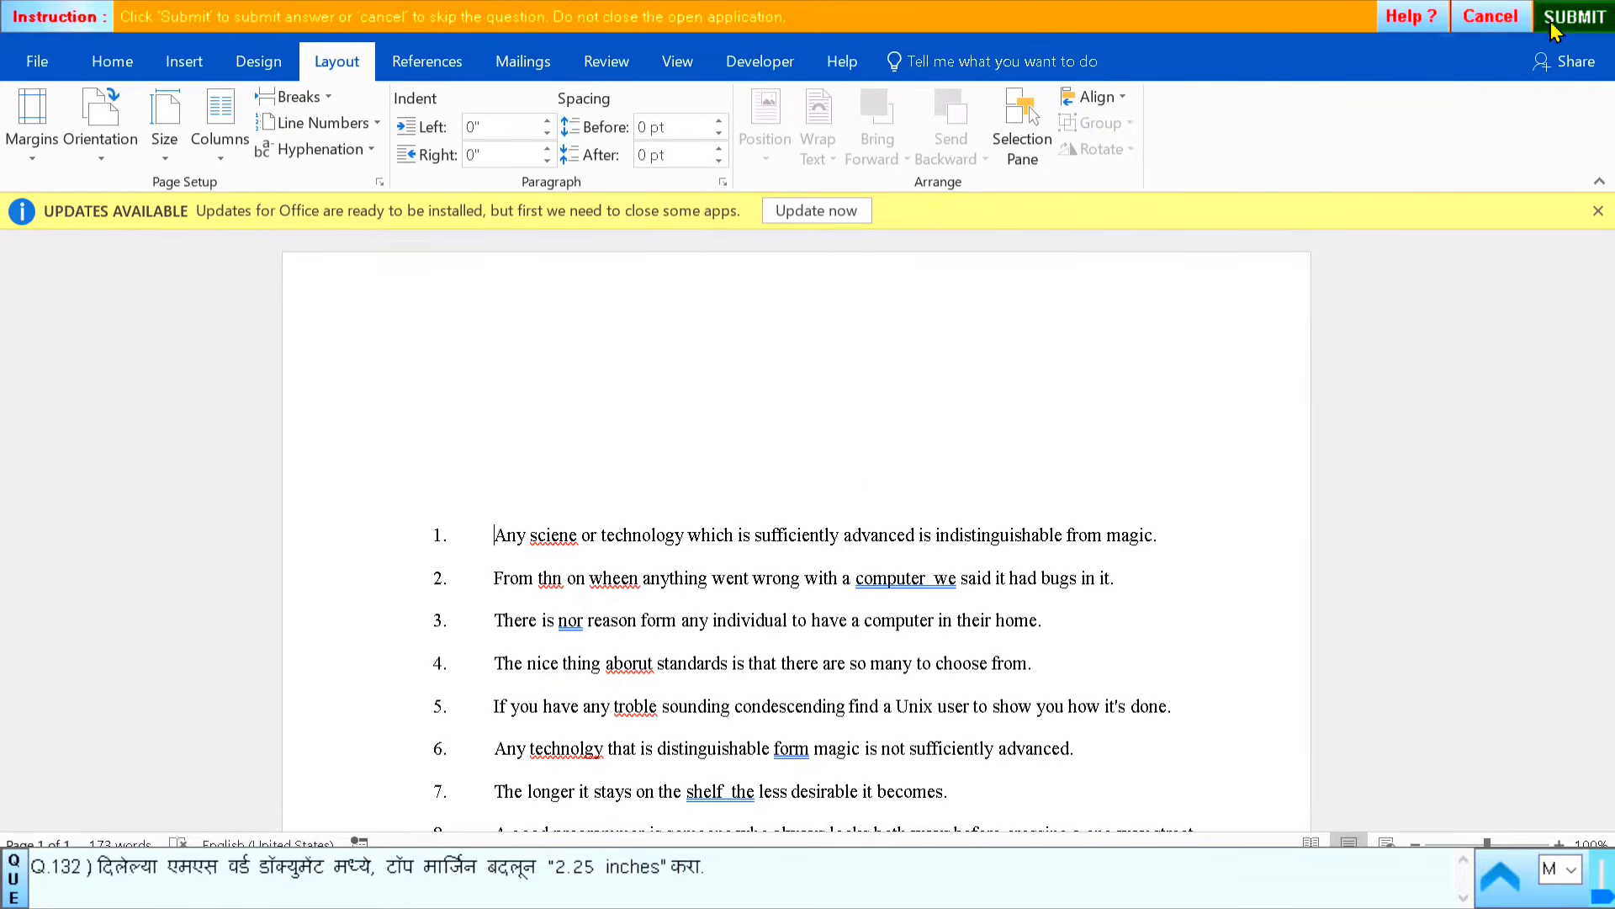
# Submit the answer to question 132 and start practical question 133
pyautogui.click(1553, 29)
pyautogui.click(795, 493)
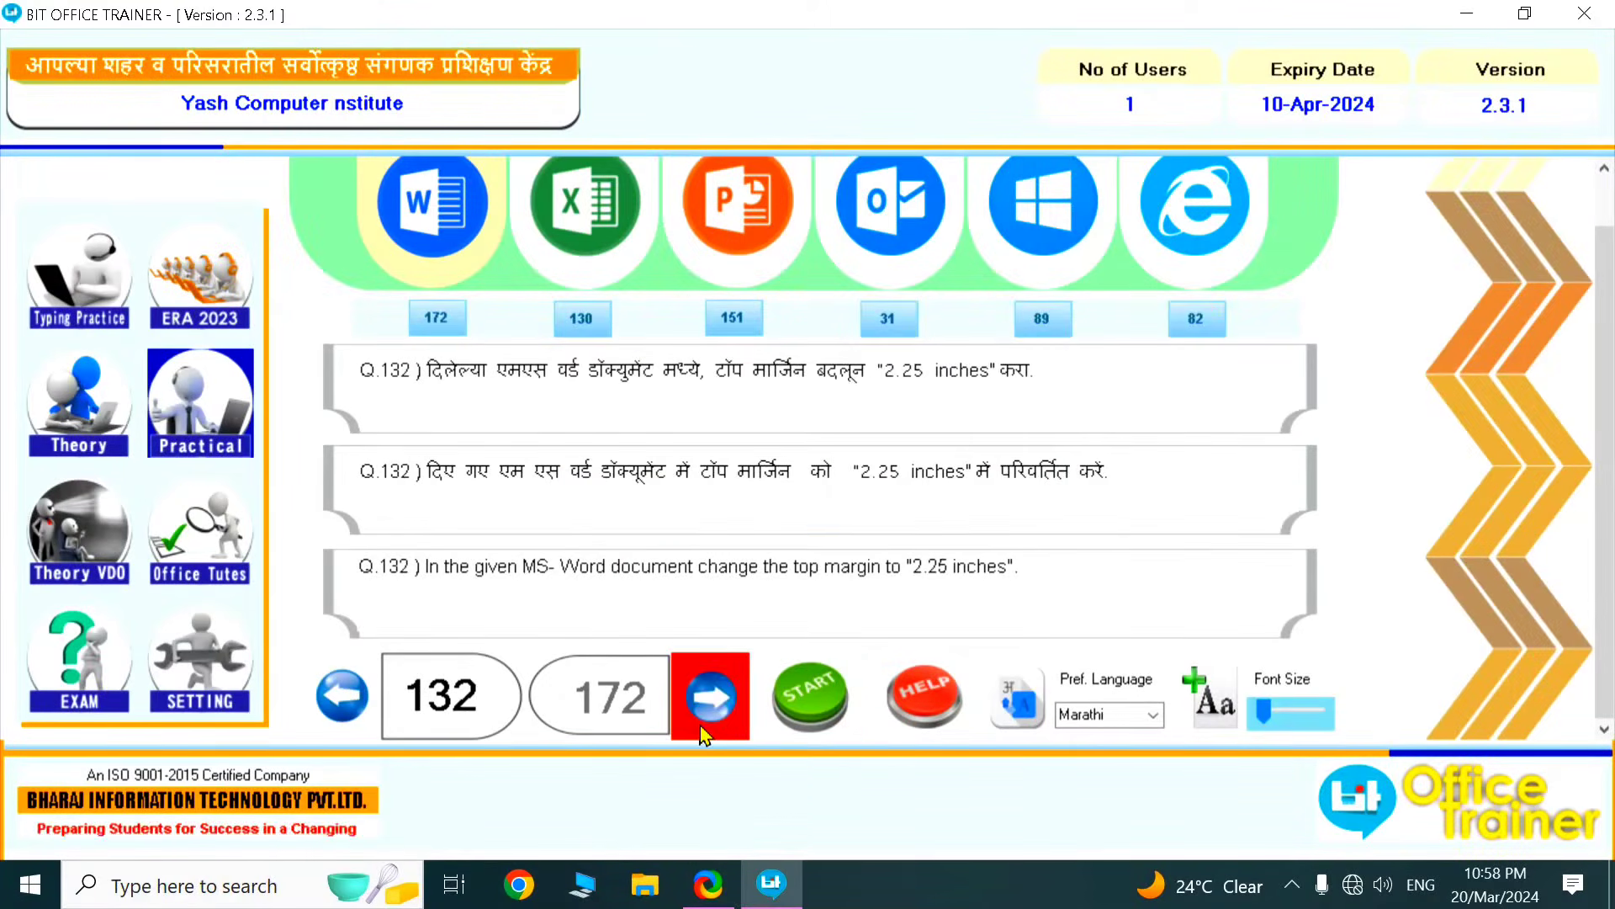
pyautogui.click(705, 734)
pyautogui.click(840, 711)
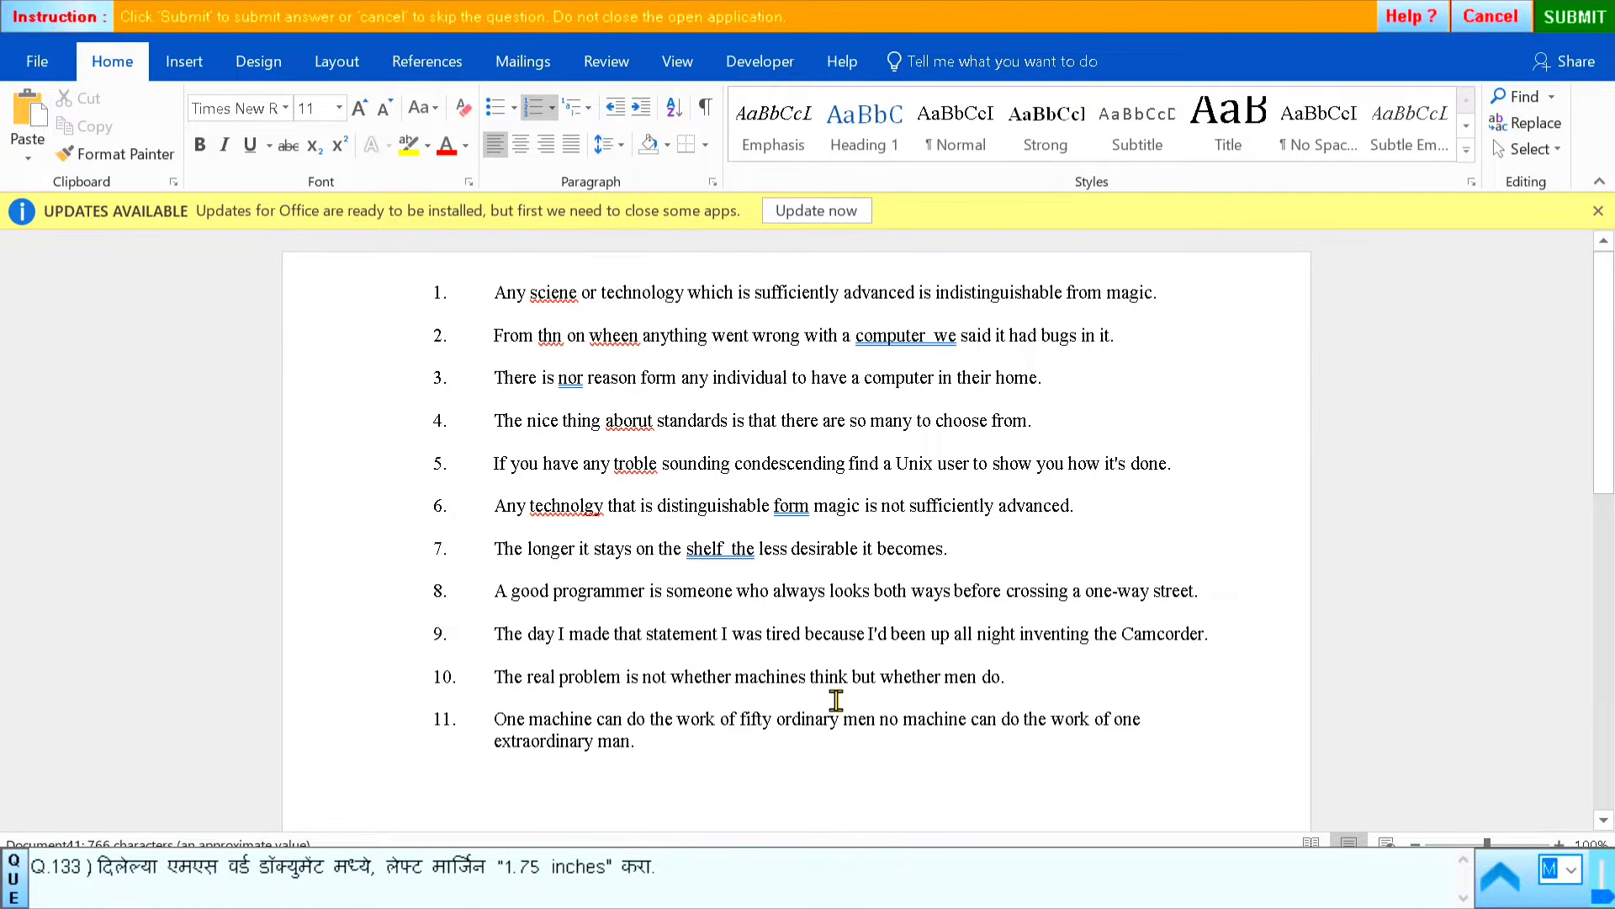
# Set the left margin of the numbered-list document to 1.75 inches using custom margins
pyautogui.click(341, 76)
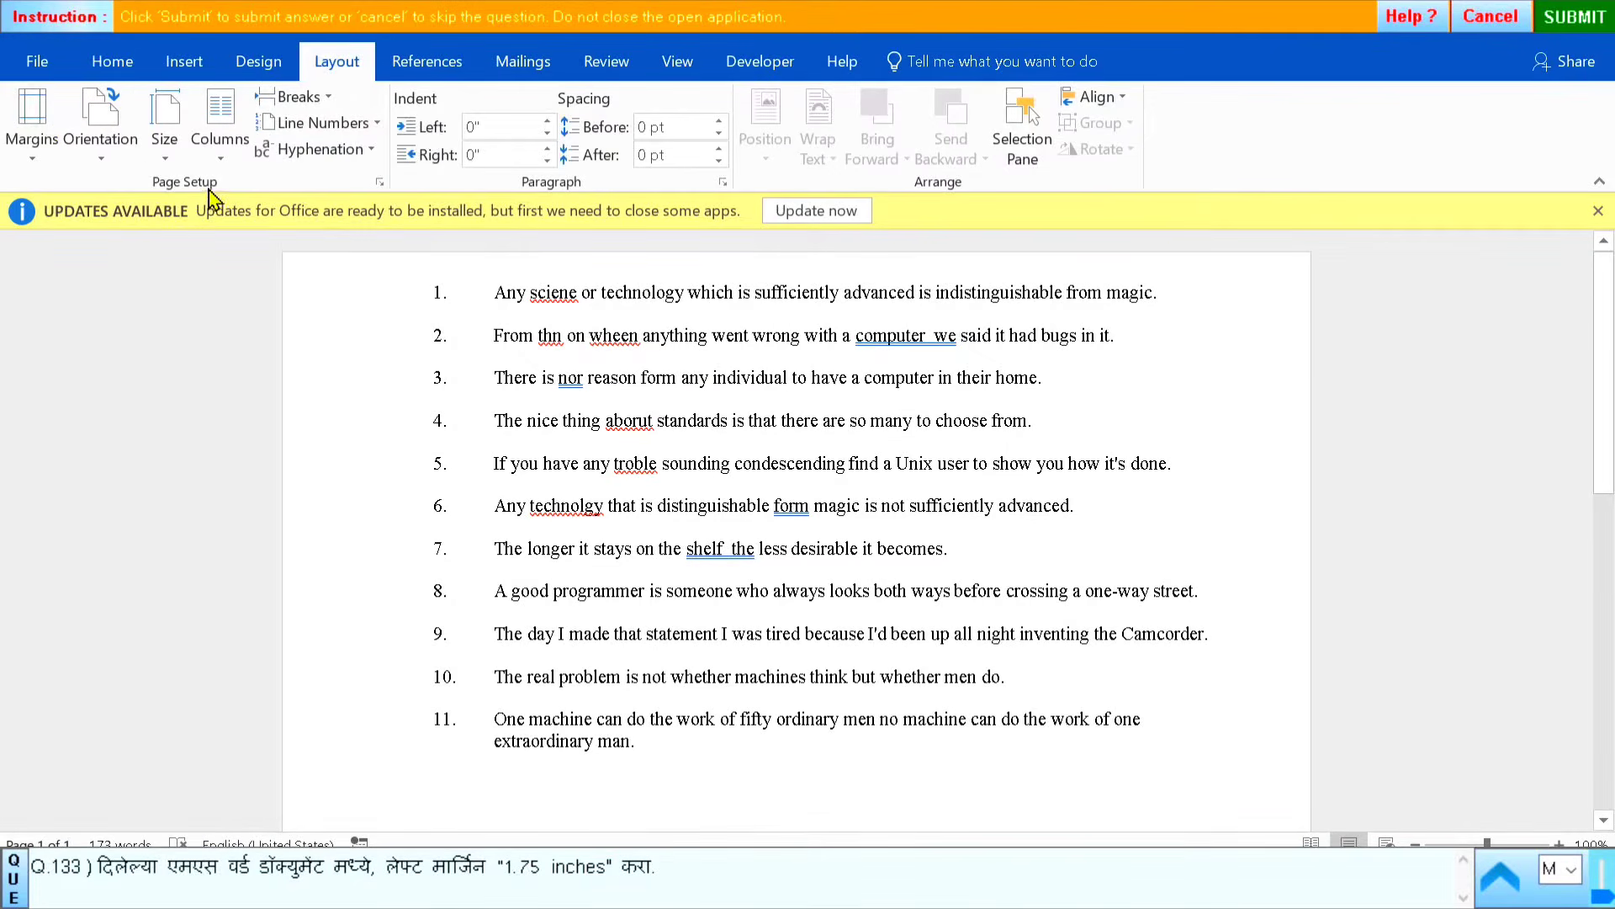
pyautogui.click(42, 158)
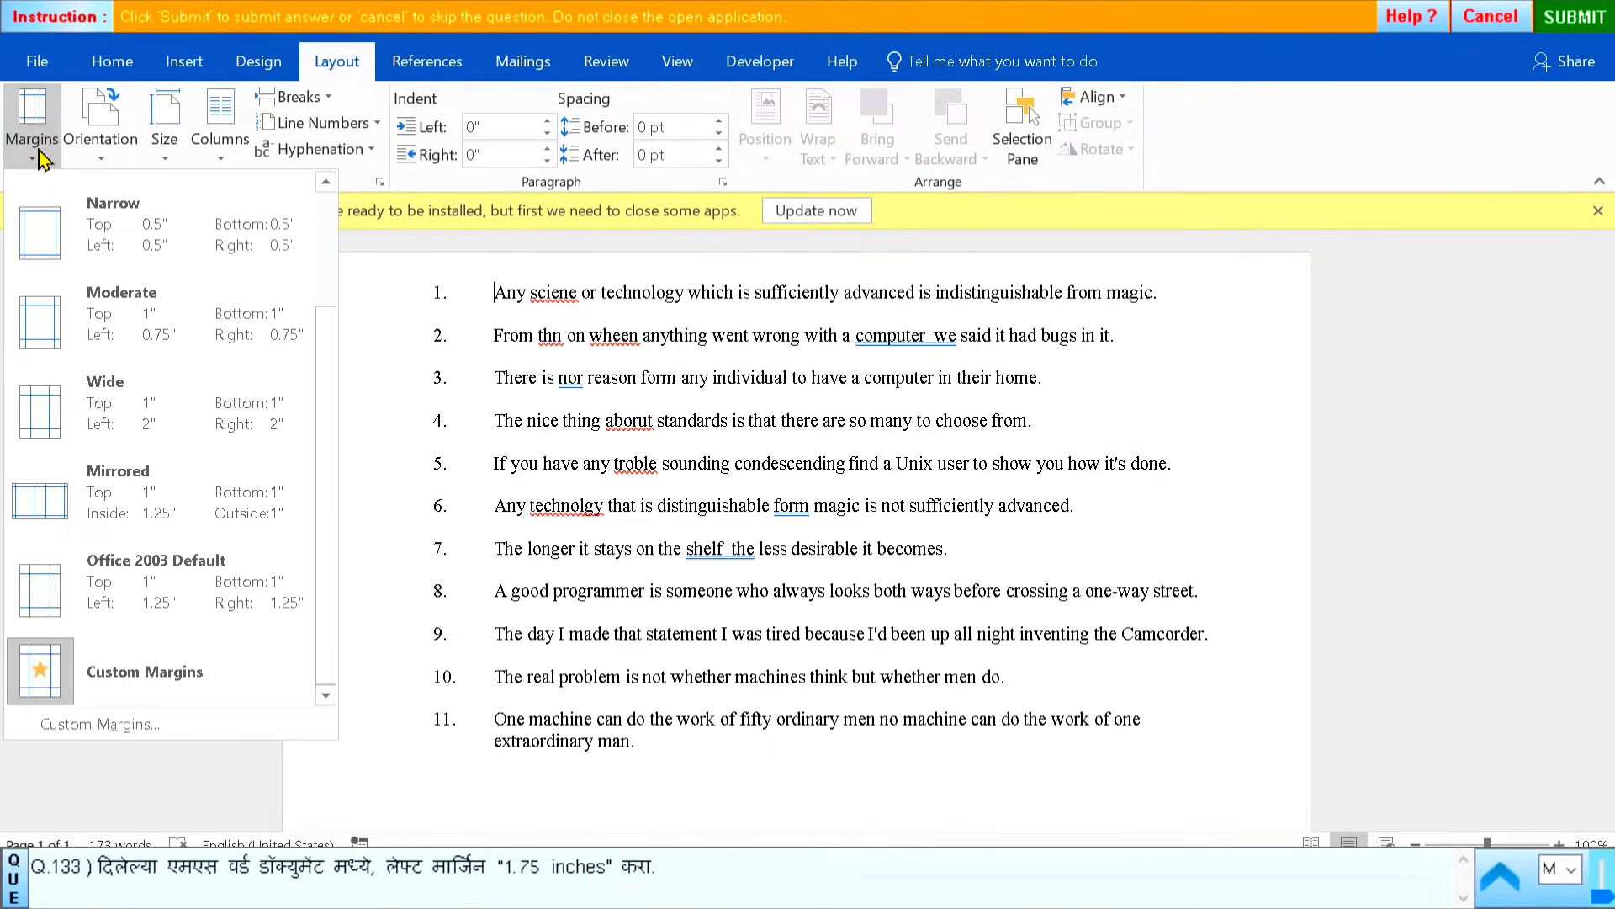
pyautogui.click(106, 724)
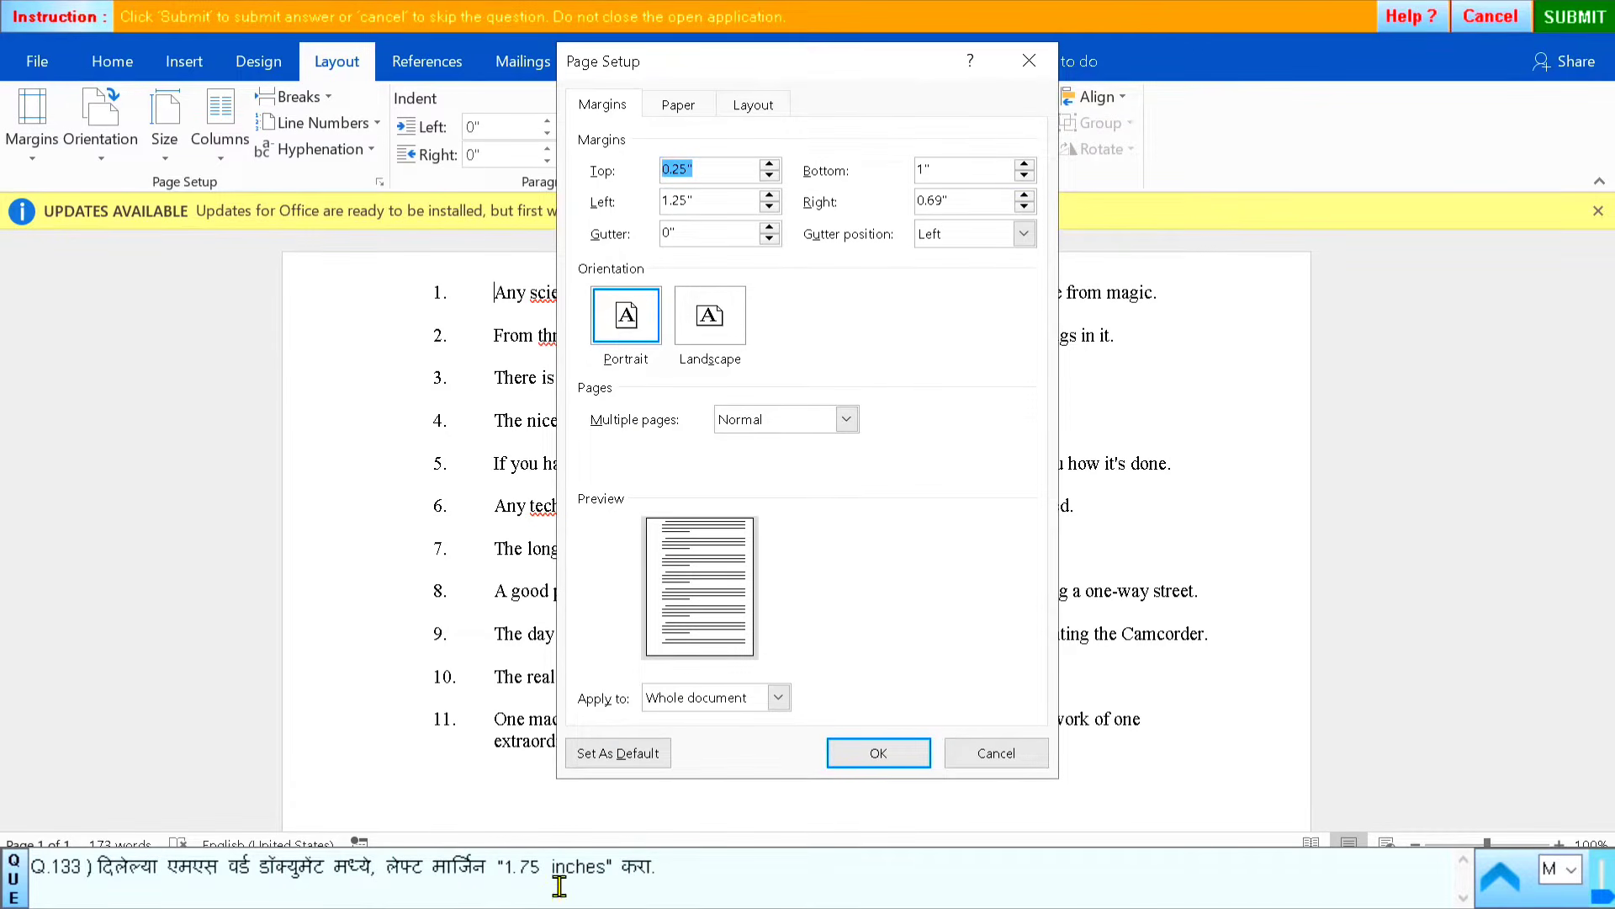
pyautogui.click(714, 204)
pyautogui.click(867, 751)
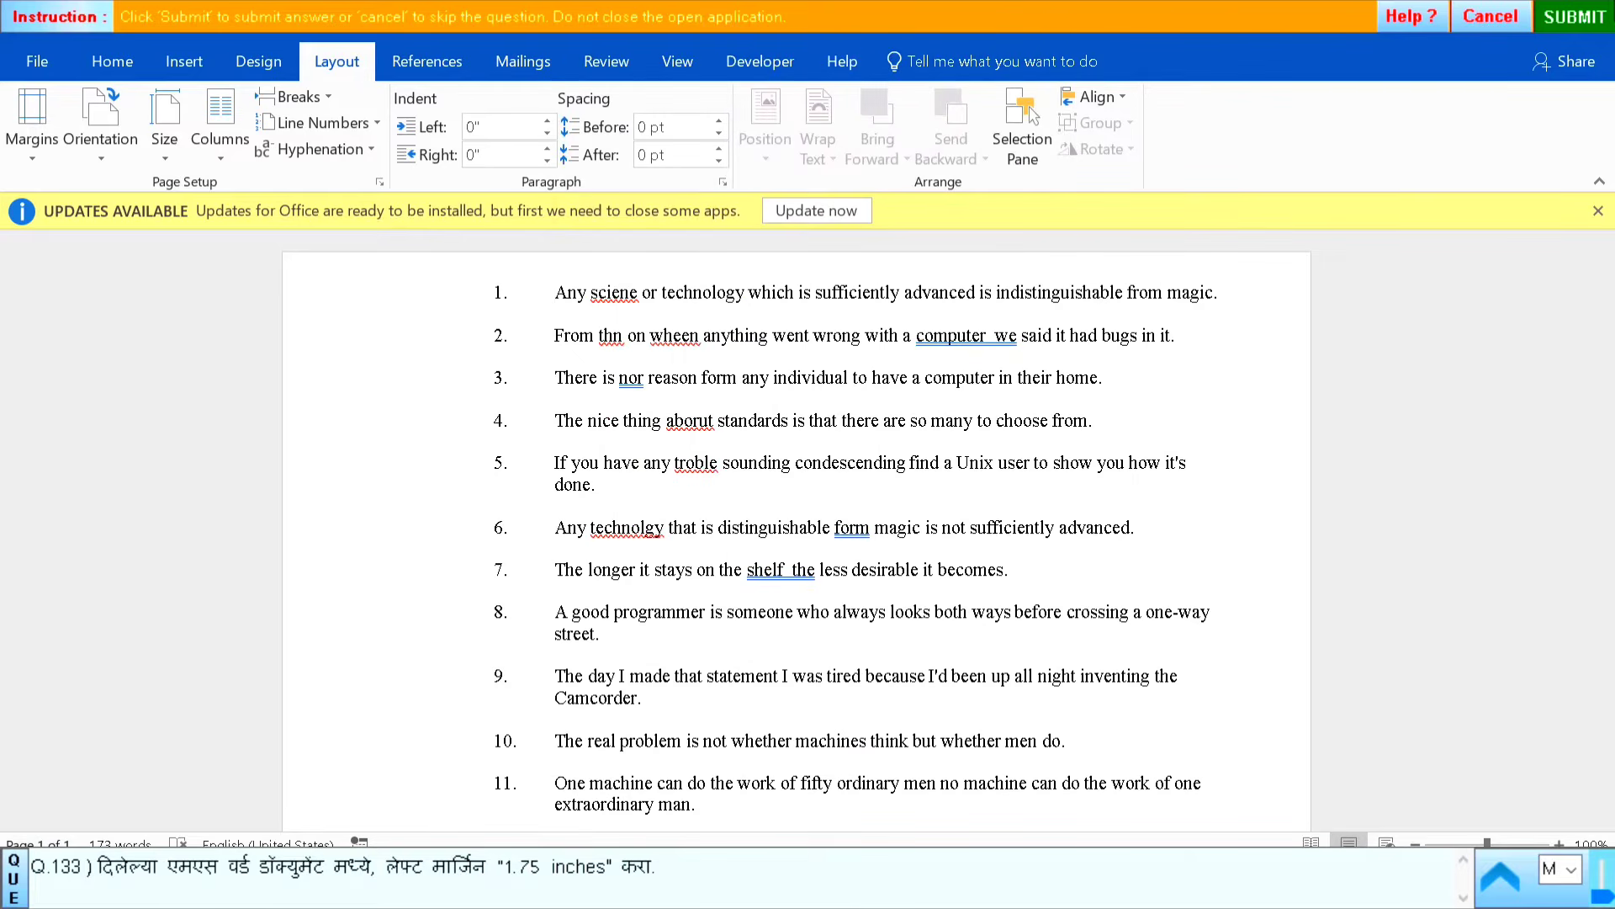
# Submit the answer to question 133 and start practical question 134
pyautogui.click(1573, 17)
pyautogui.click(833, 492)
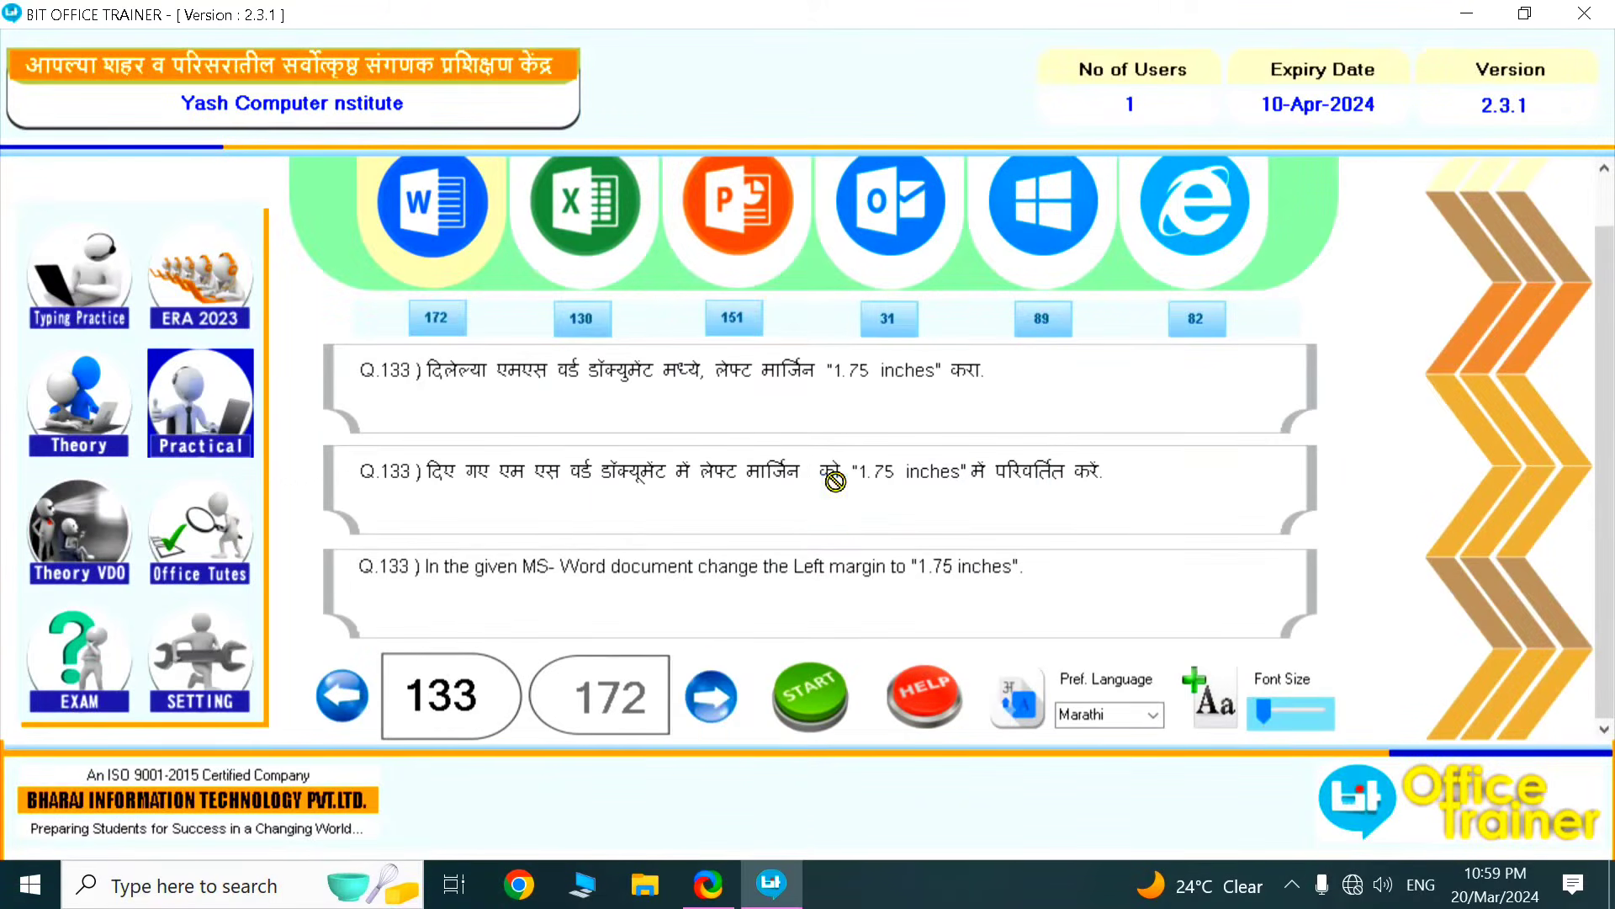
pyautogui.click(712, 696)
pyautogui.click(798, 700)
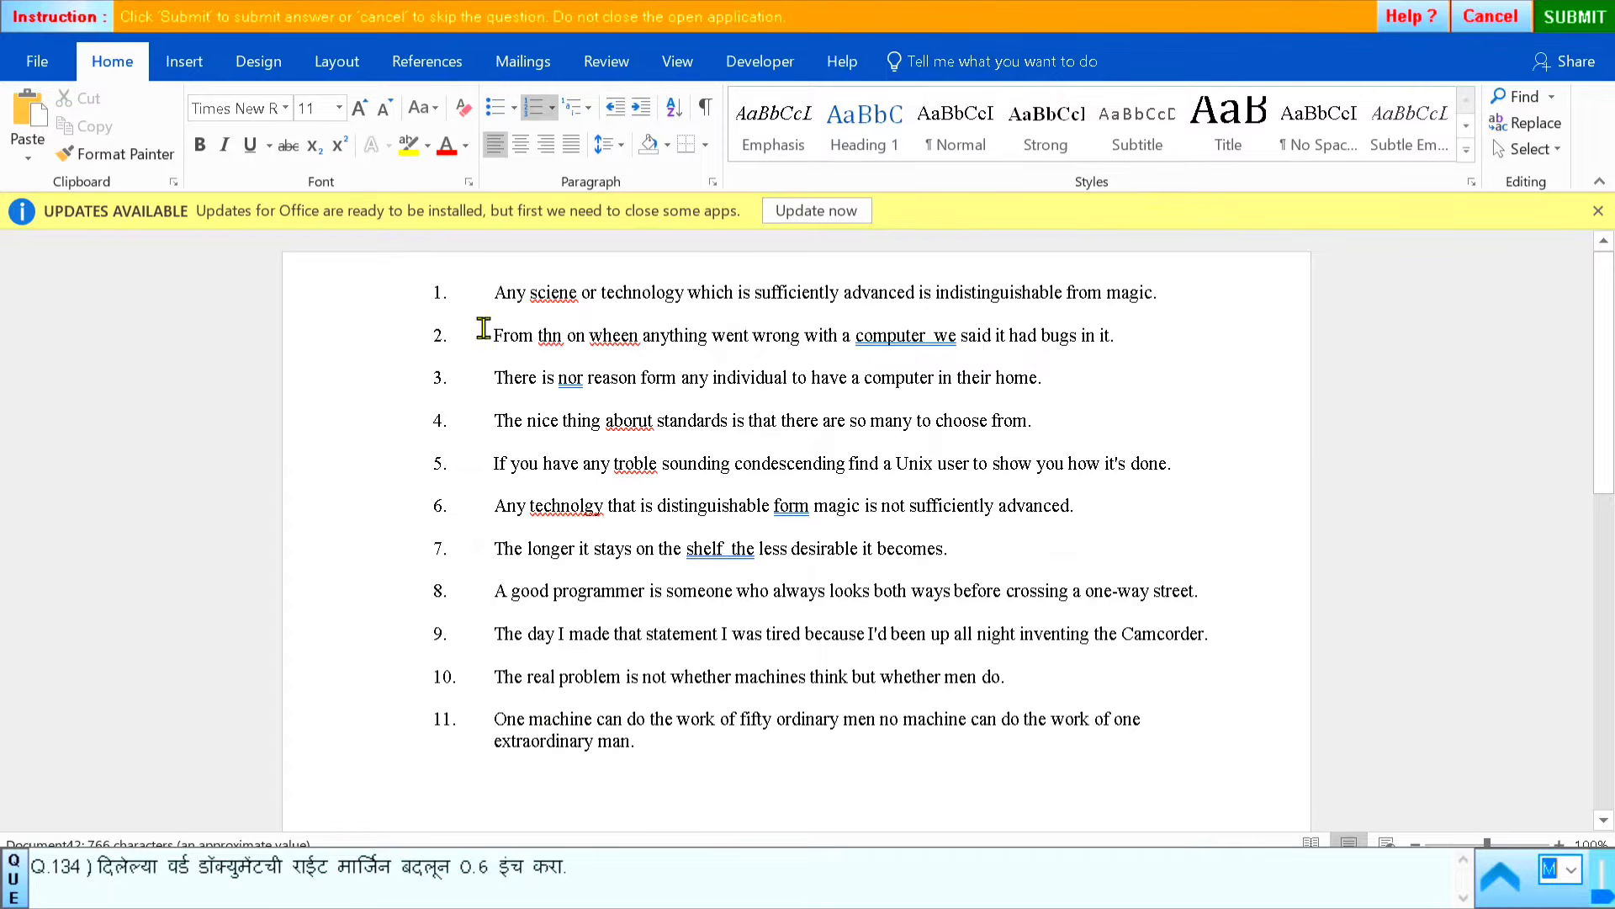
# Set the right margin of the numbered-list document to 0.6 inches using custom margins
pyautogui.click(339, 72)
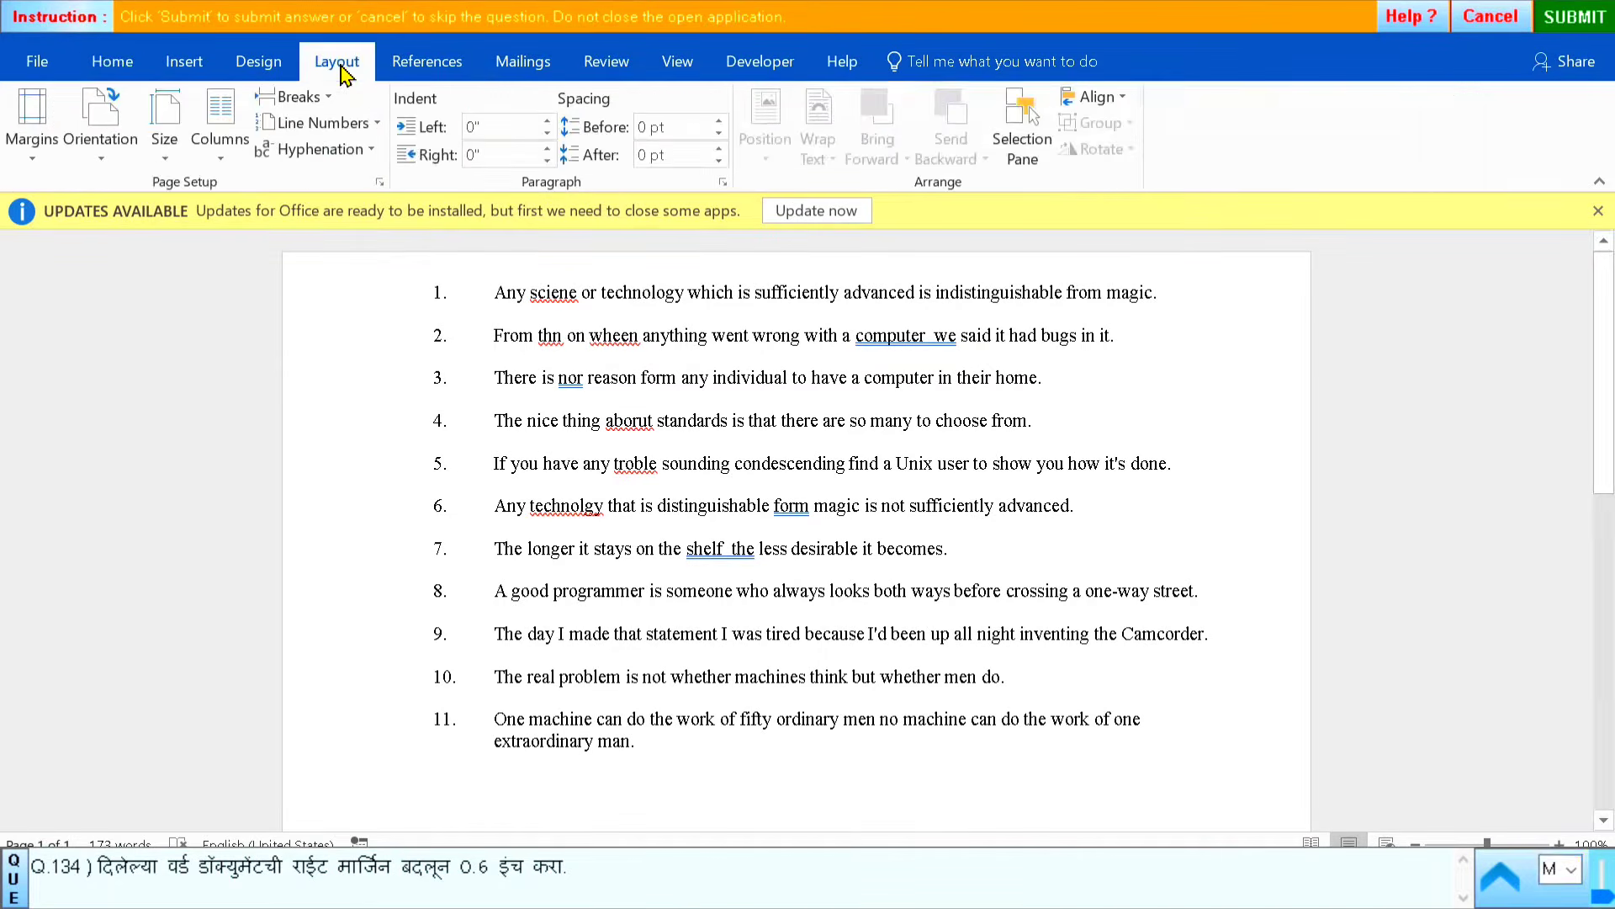
pyautogui.click(44, 139)
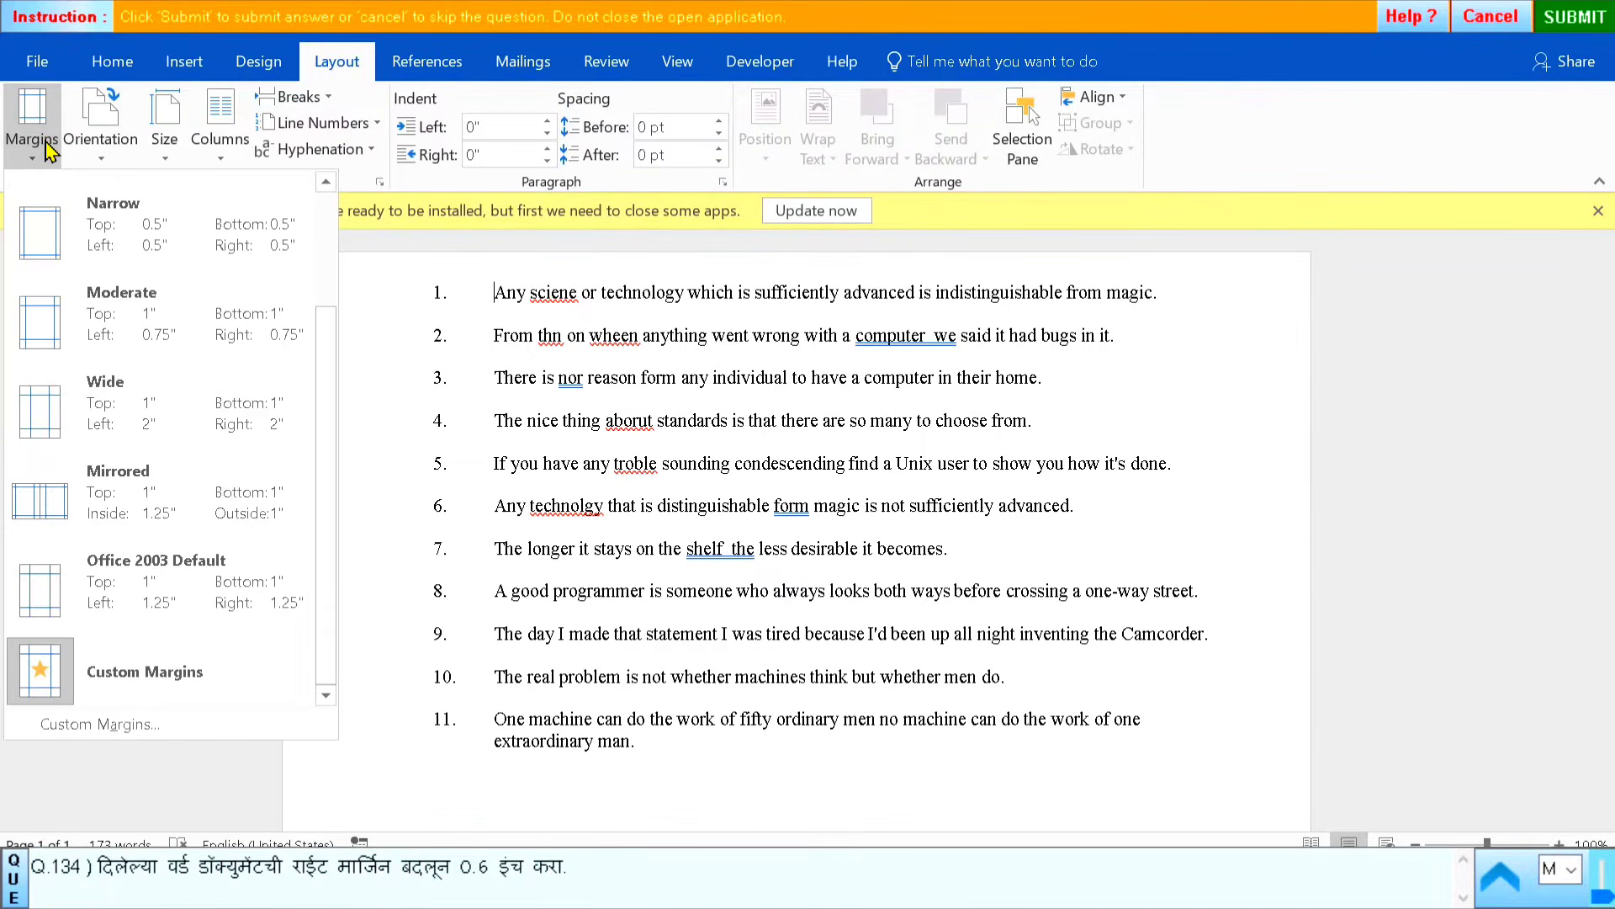
pyautogui.click(159, 725)
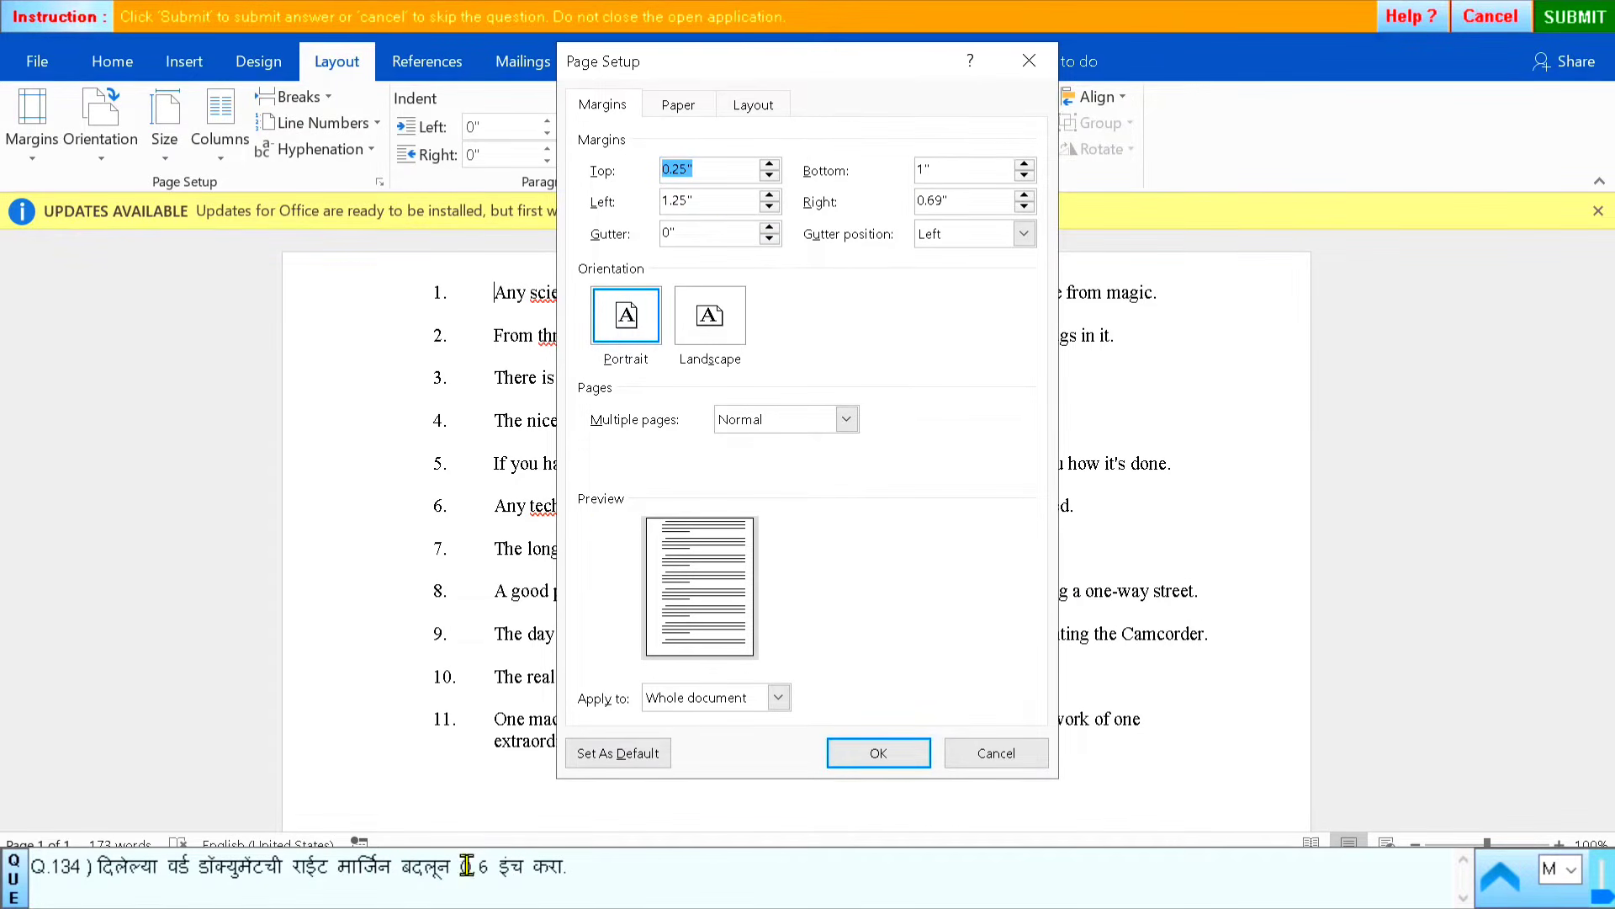
pyautogui.click(978, 200)
pyautogui.click(881, 752)
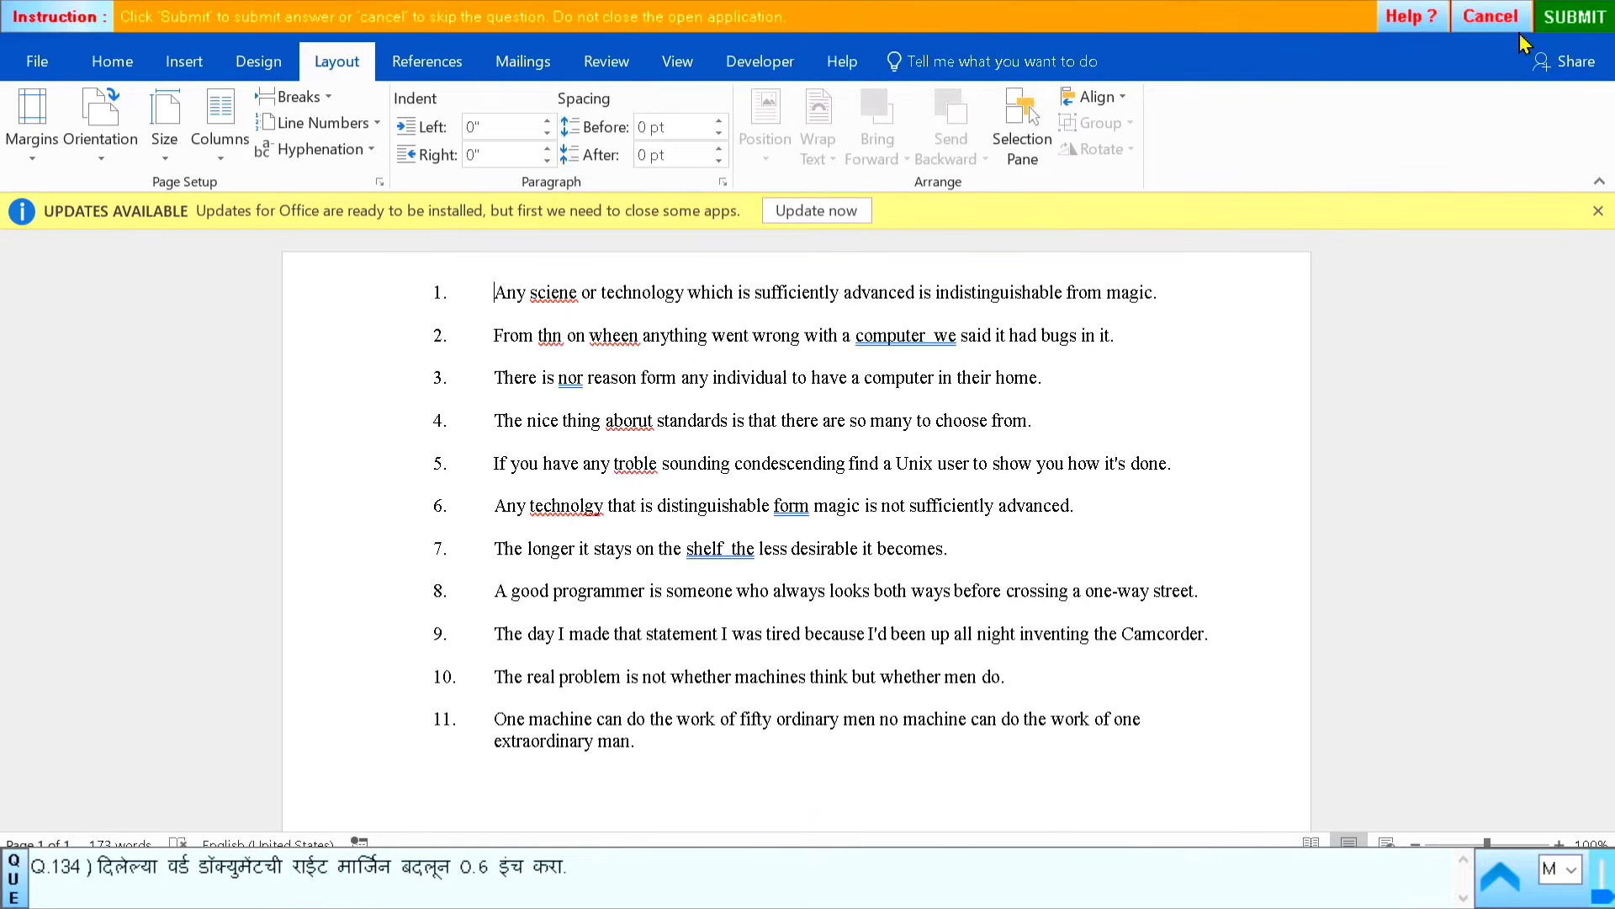
# Submit the answer to question 134 and start practical question 135
pyautogui.click(1573, 17)
pyautogui.click(808, 495)
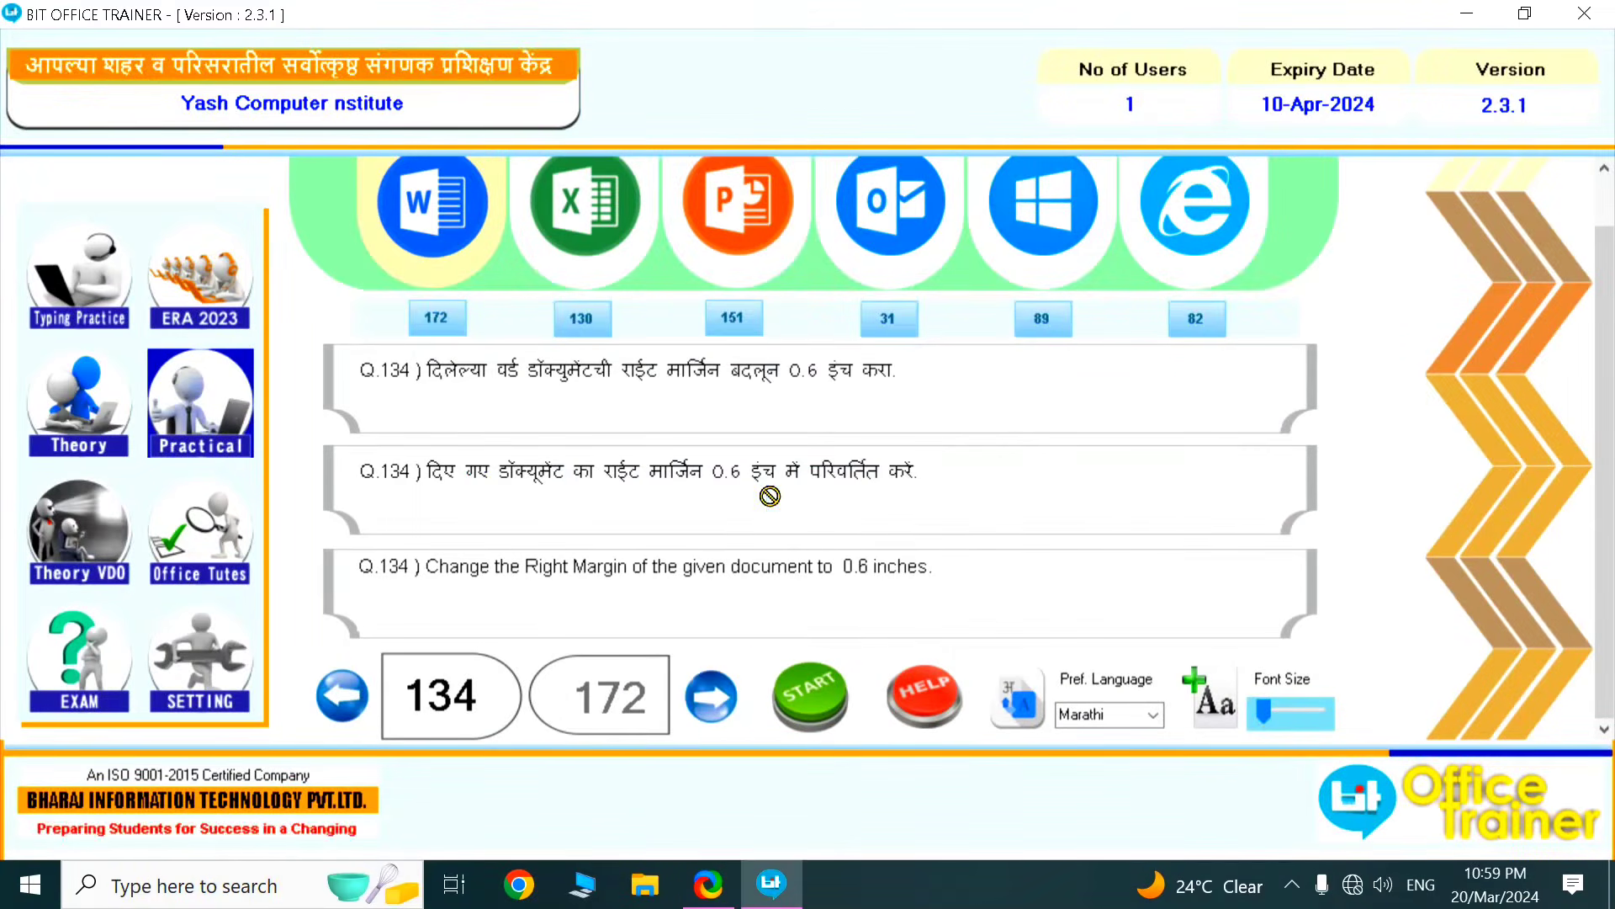
pyautogui.click(702, 705)
pyautogui.click(809, 720)
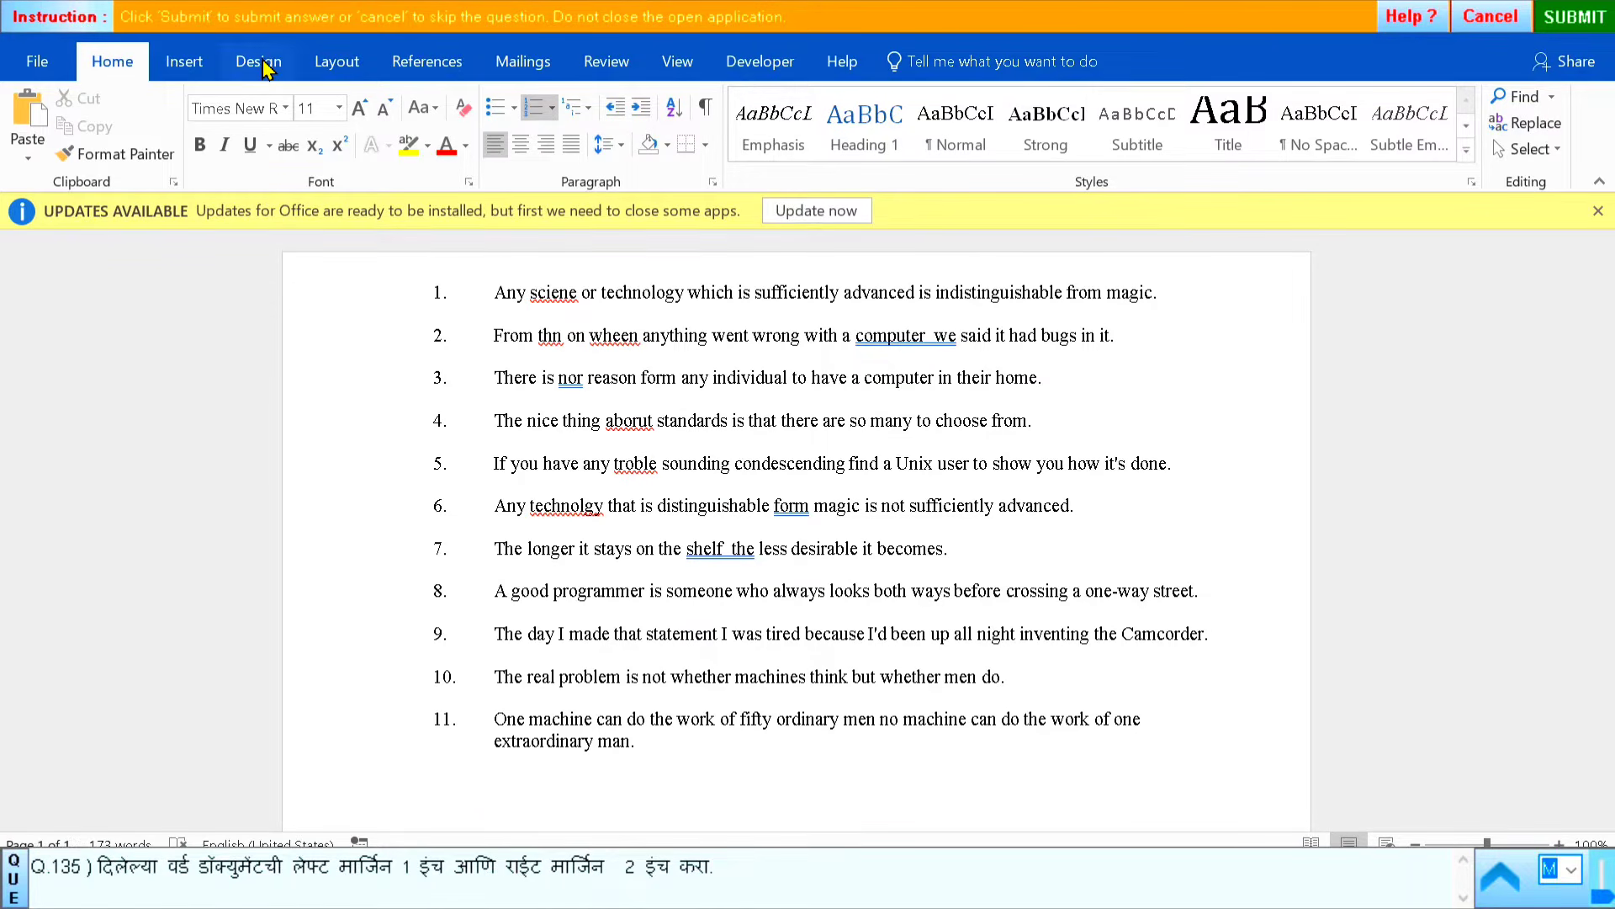
# Set the numbered-list document's left margin to 1 inch and right margin to 2 inches using custom margins
pyautogui.click(343, 64)
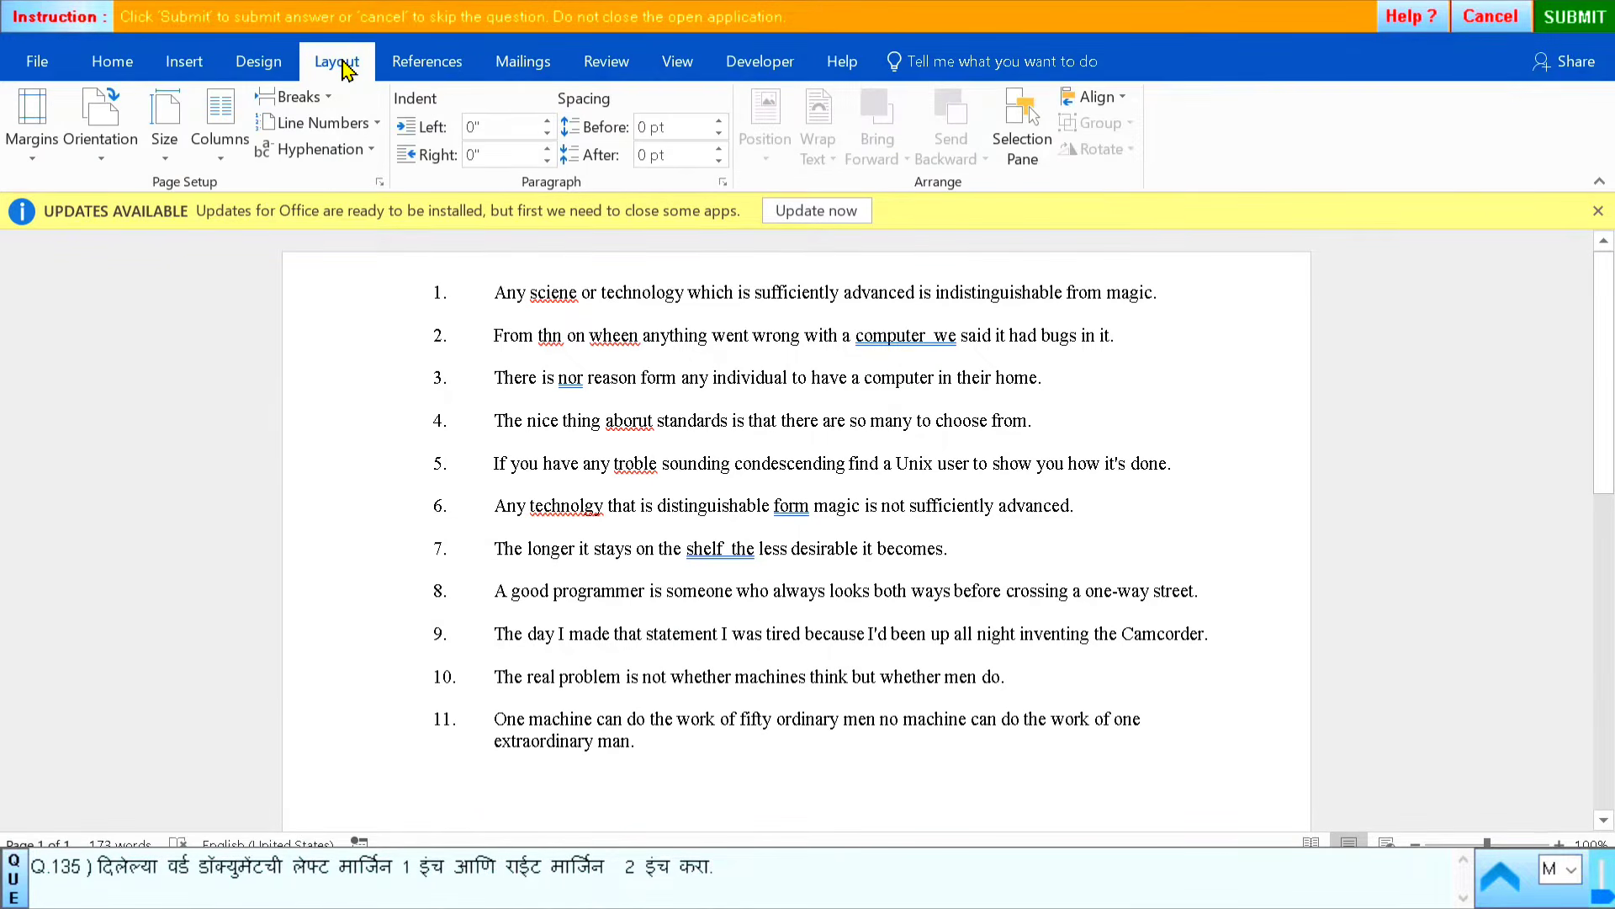
pyautogui.click(31, 122)
pyautogui.click(74, 725)
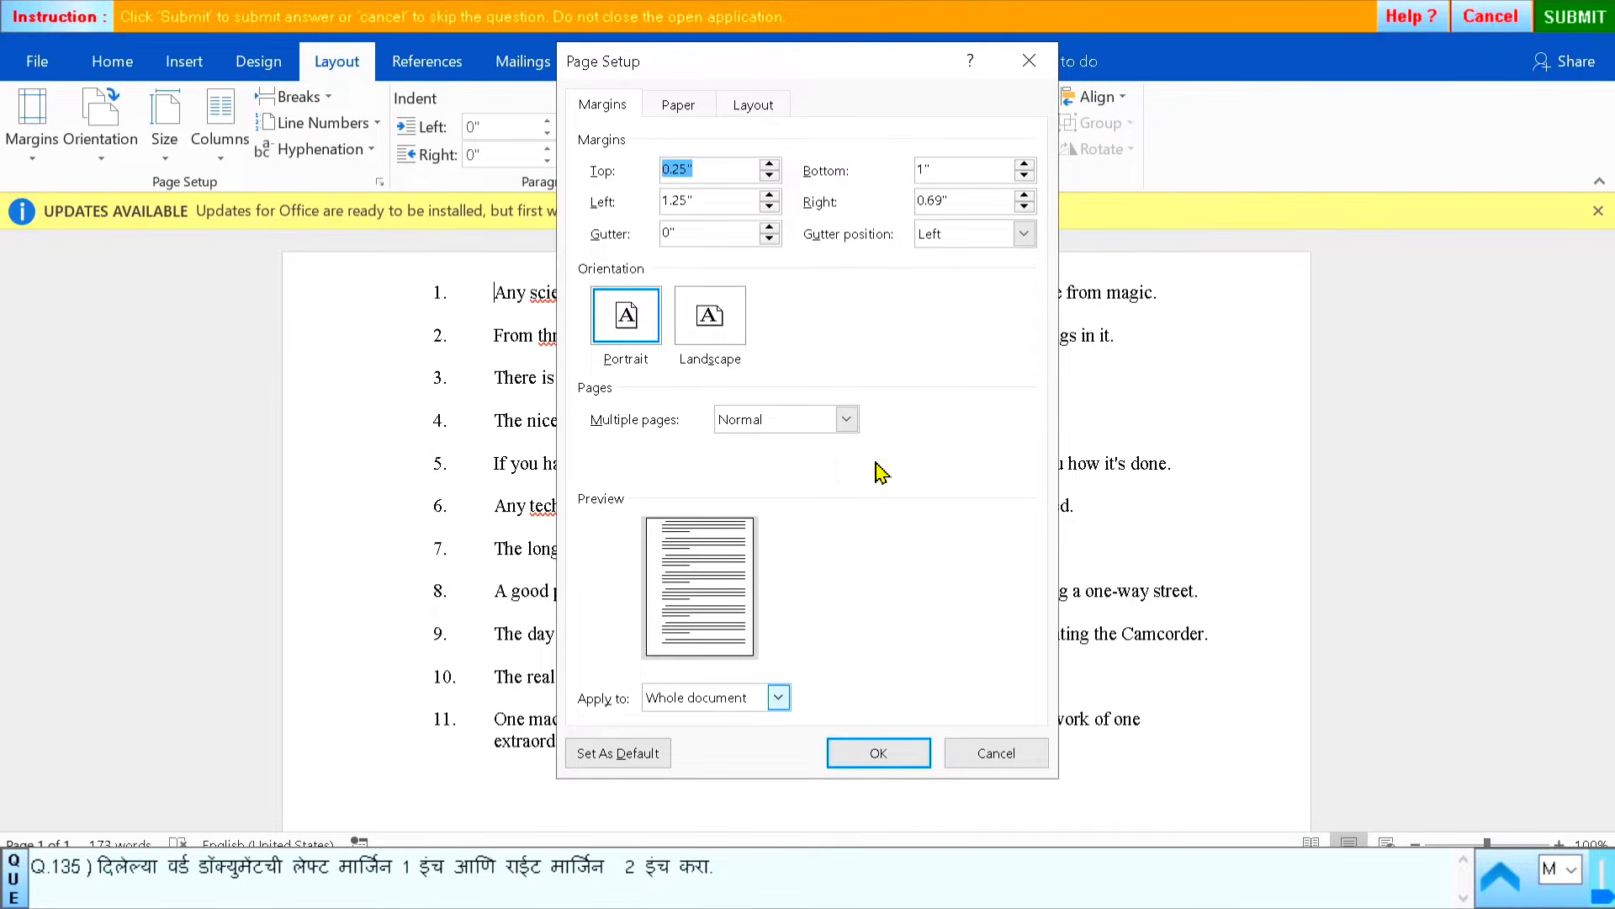
pyautogui.click(725, 204)
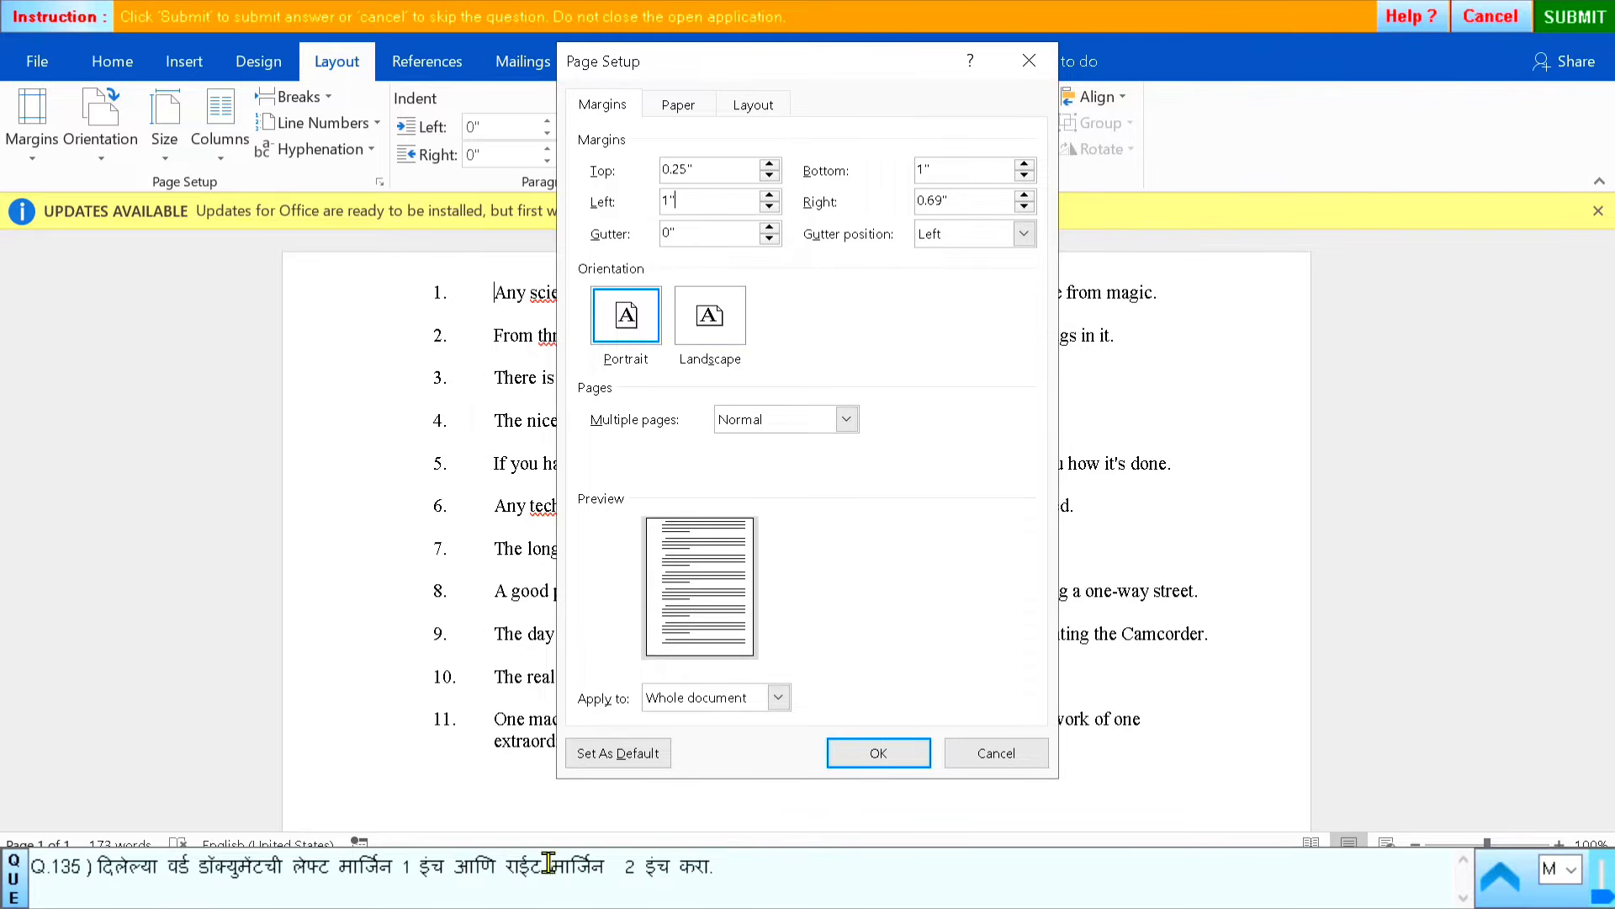
pyautogui.click(972, 202)
pyautogui.click(851, 751)
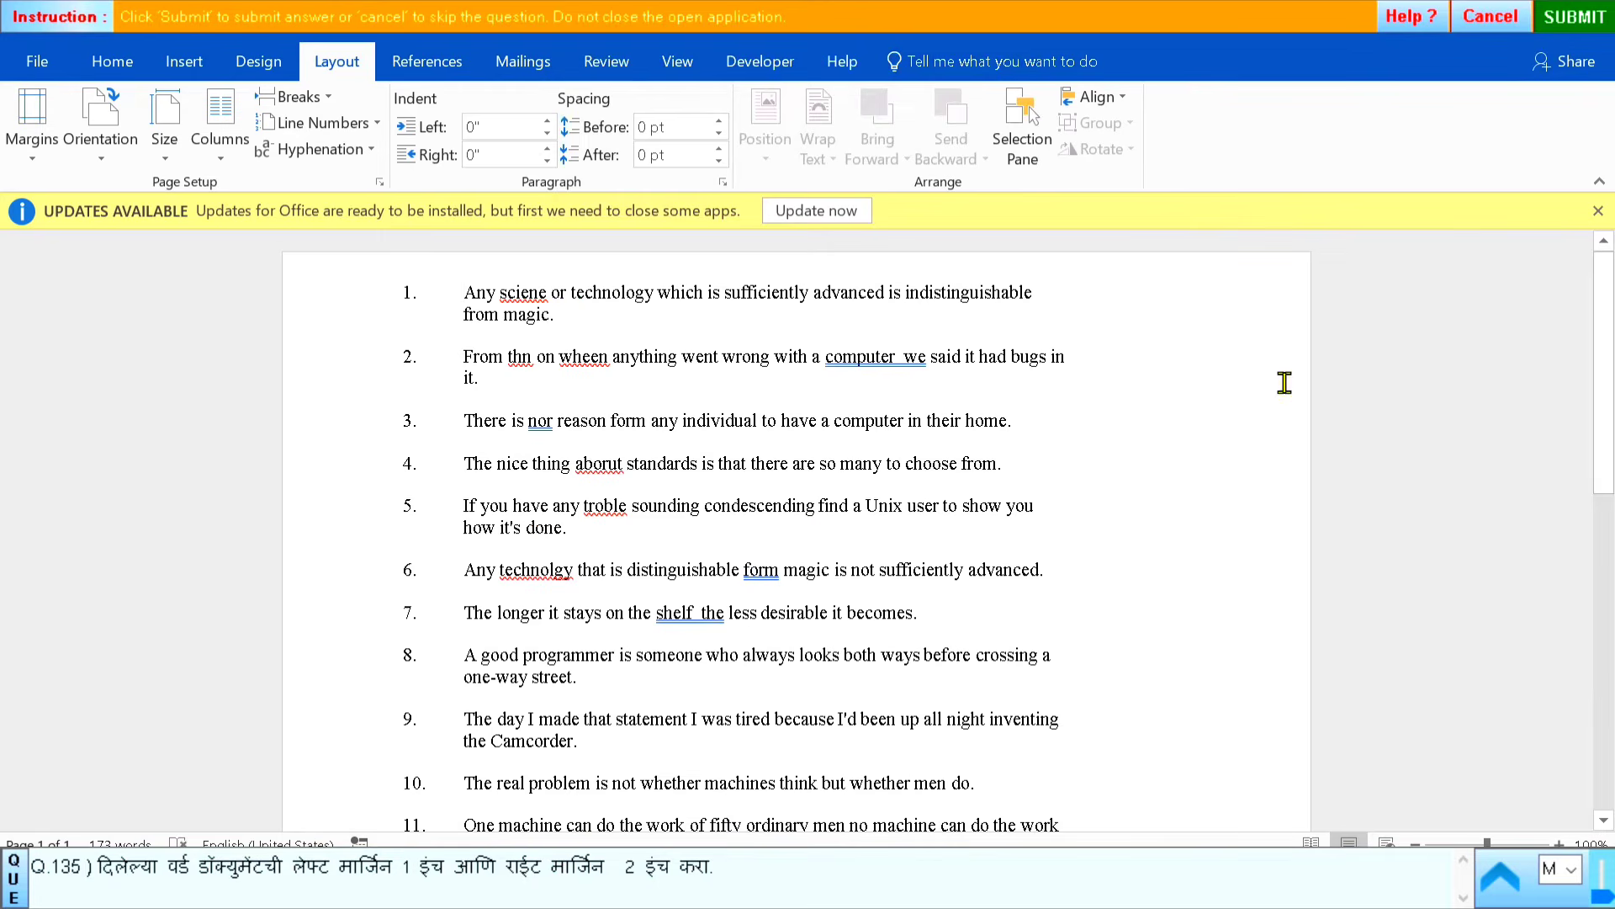
# Submit the answer to question 135 and start practical question 136
pyautogui.click(1574, 17)
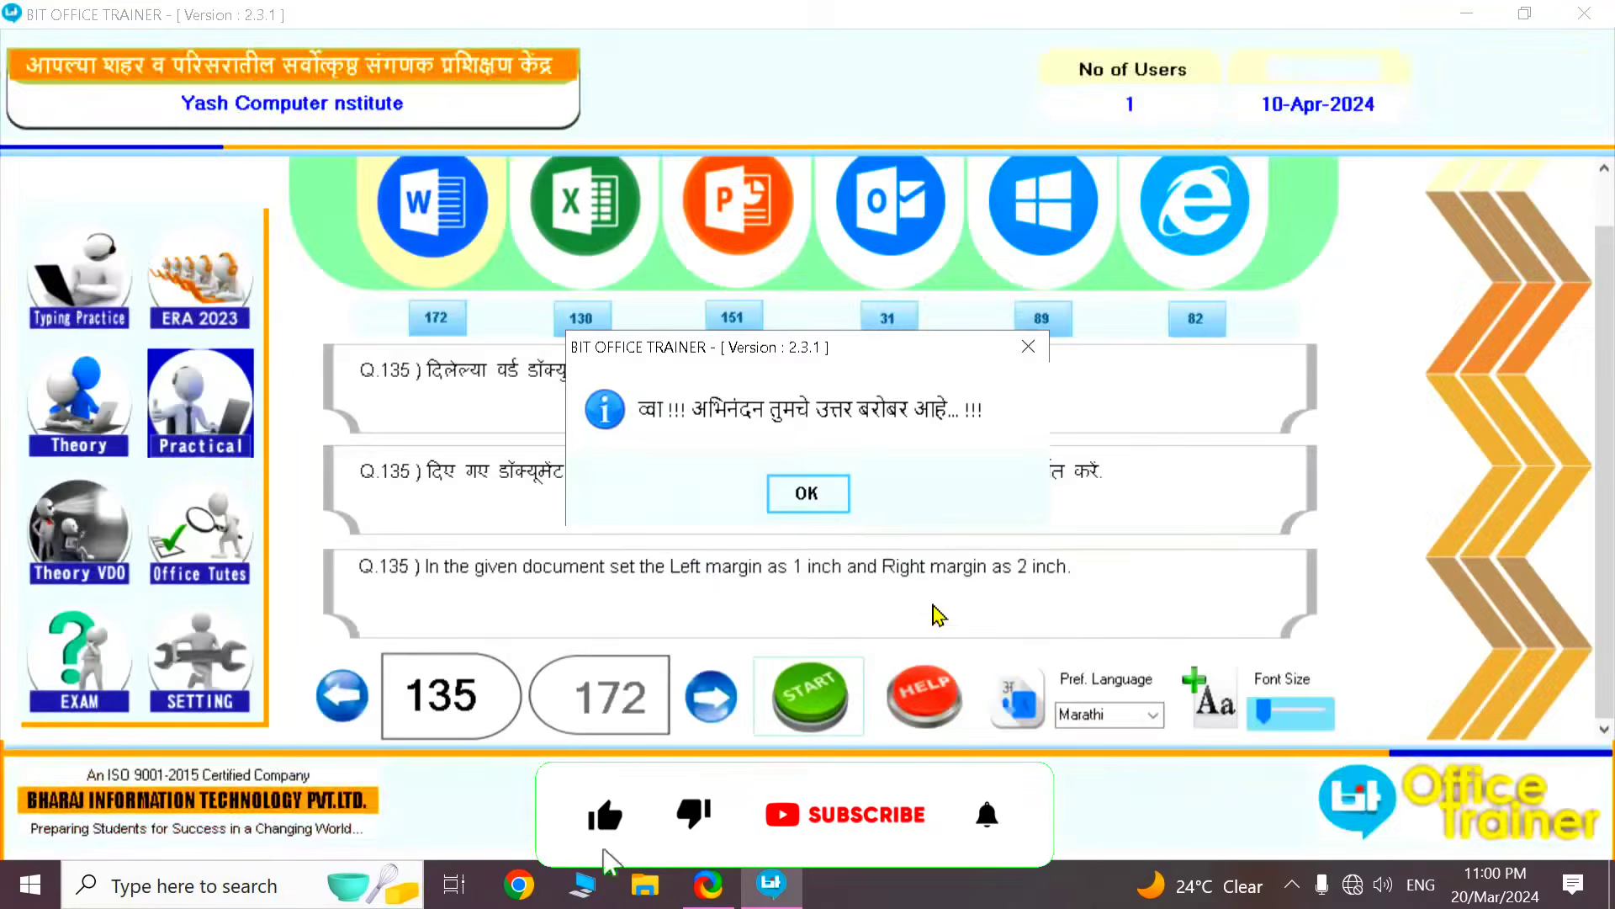
pyautogui.click(807, 493)
pyautogui.click(711, 696)
pyautogui.click(809, 695)
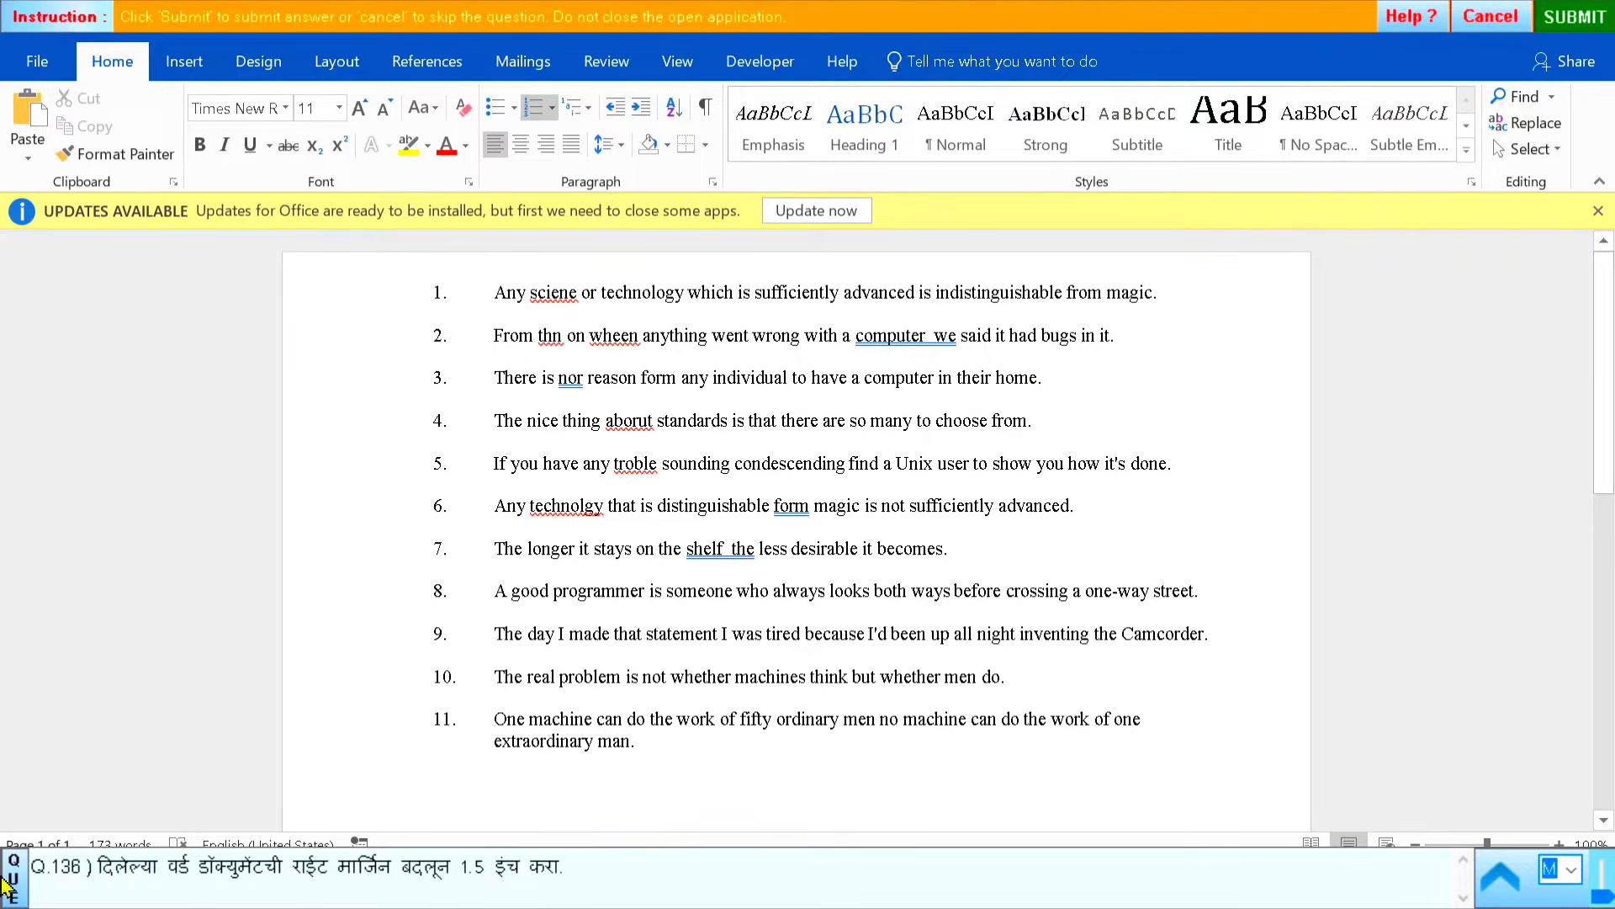
# Set the right margin of the numbered-list document to 1.5 inches using custom margins
pyautogui.click(351, 66)
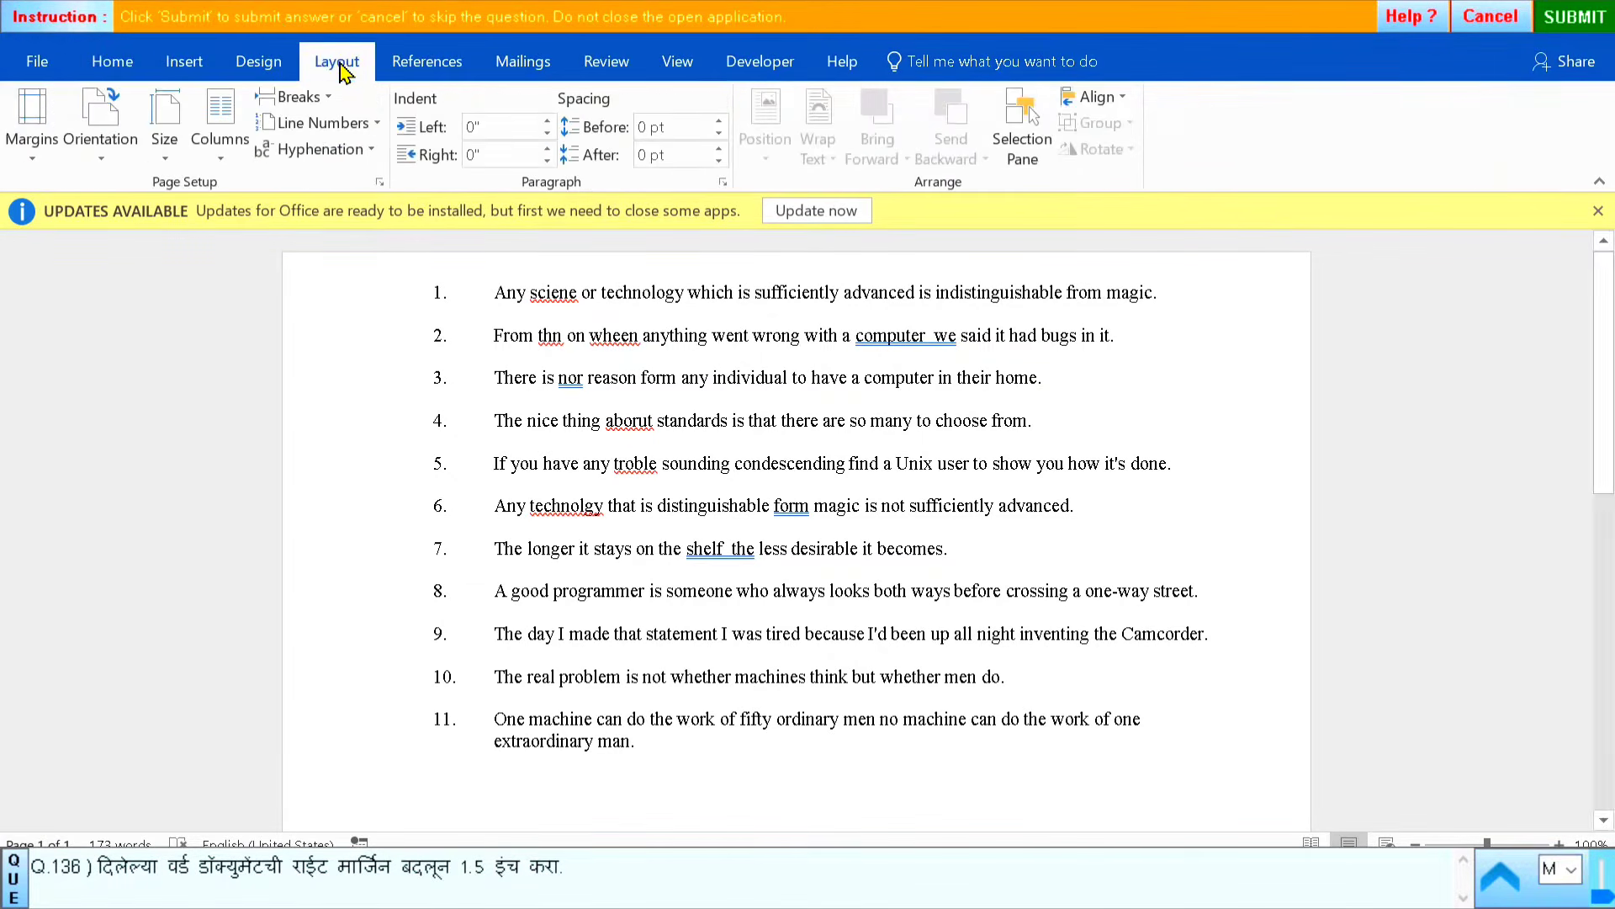
pyautogui.click(48, 171)
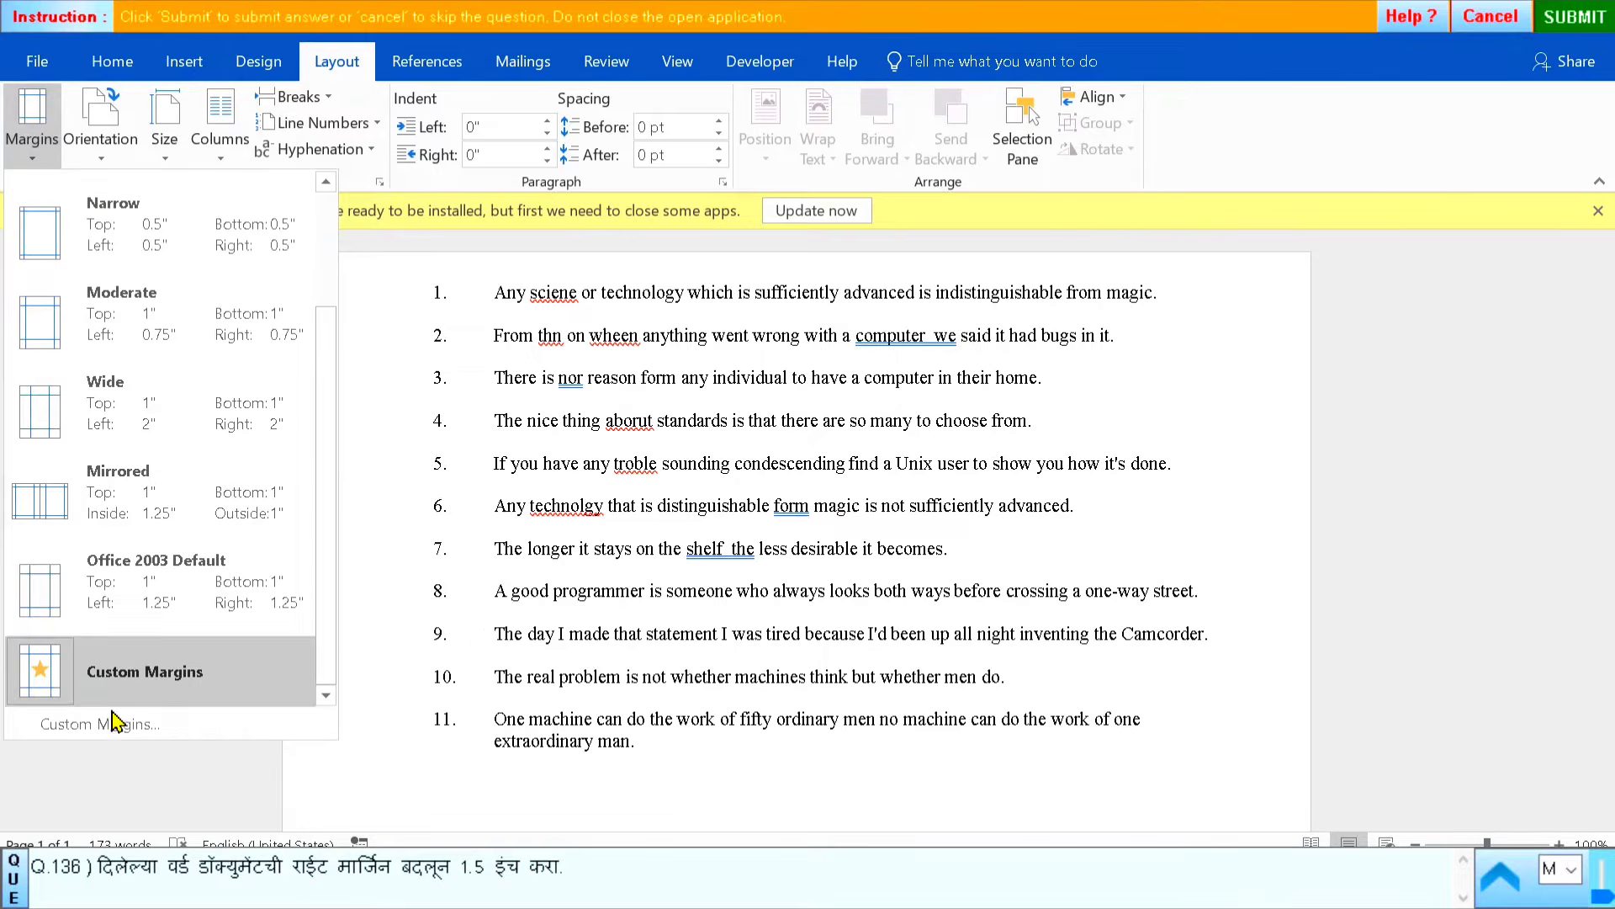
pyautogui.click(137, 739)
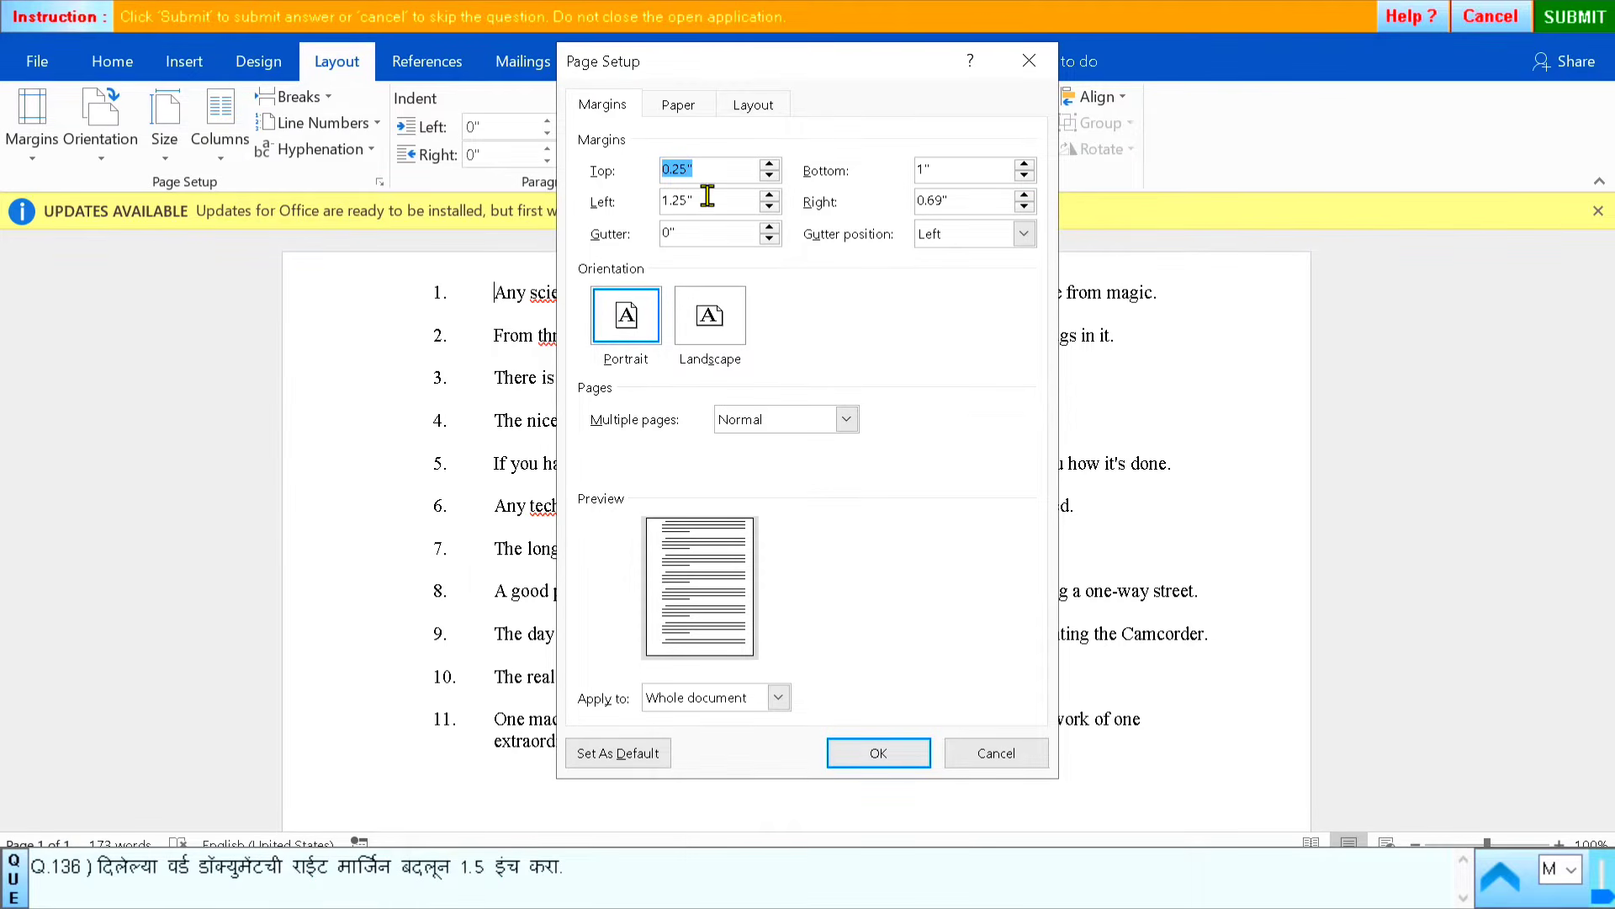
pyautogui.click(960, 206)
pyautogui.click(875, 760)
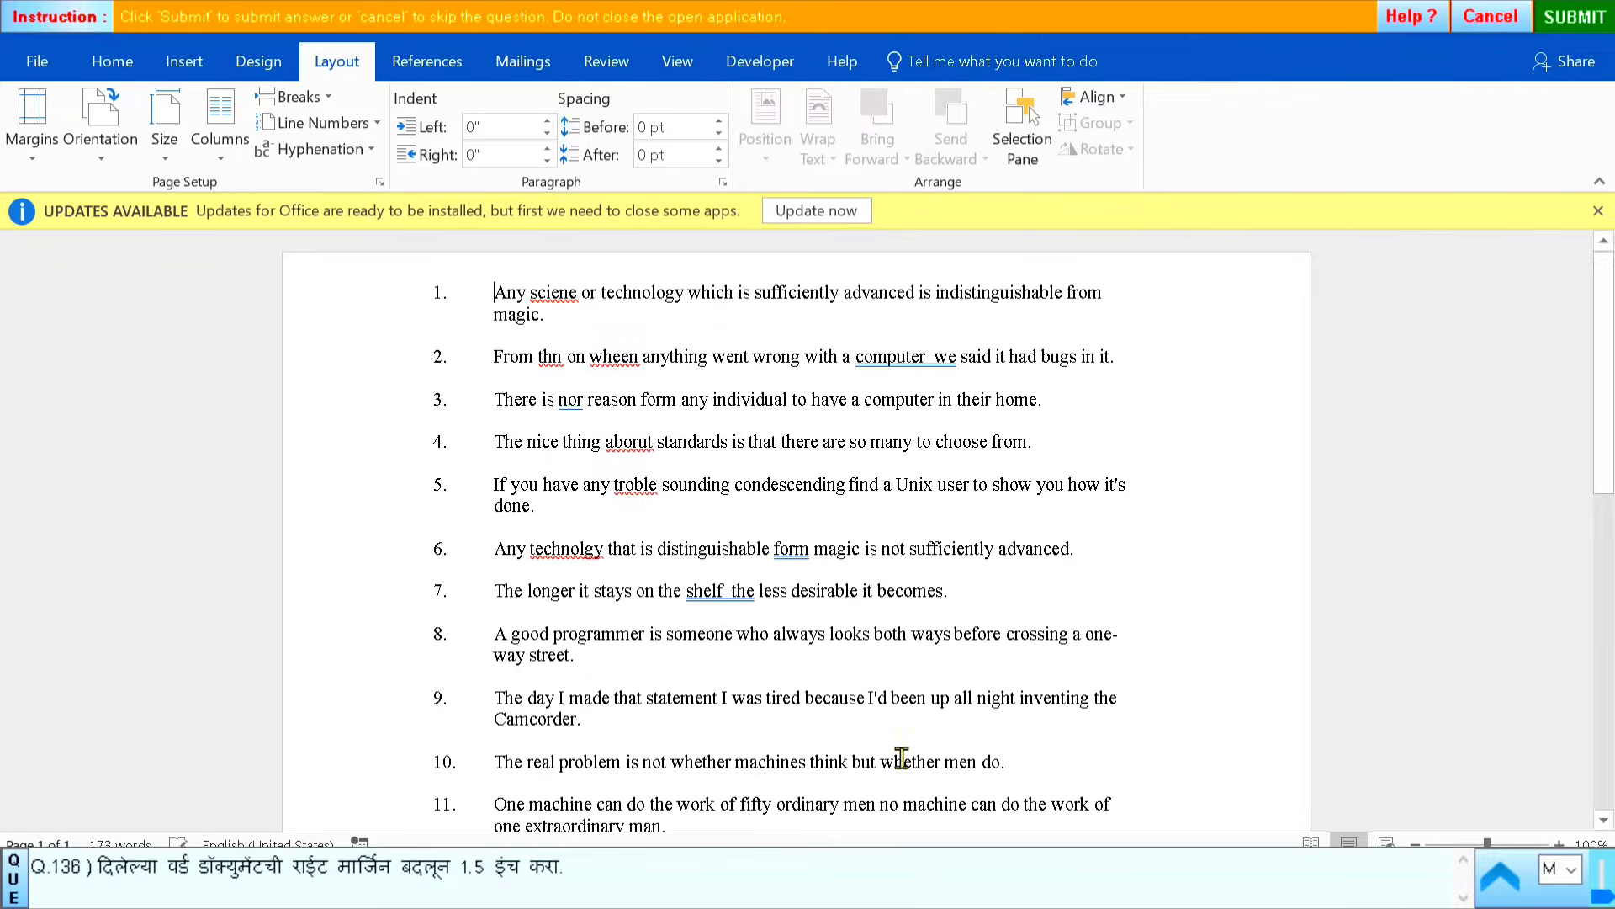
# Submit the answer to question 136 and start practical question 137
pyautogui.click(1554, 32)
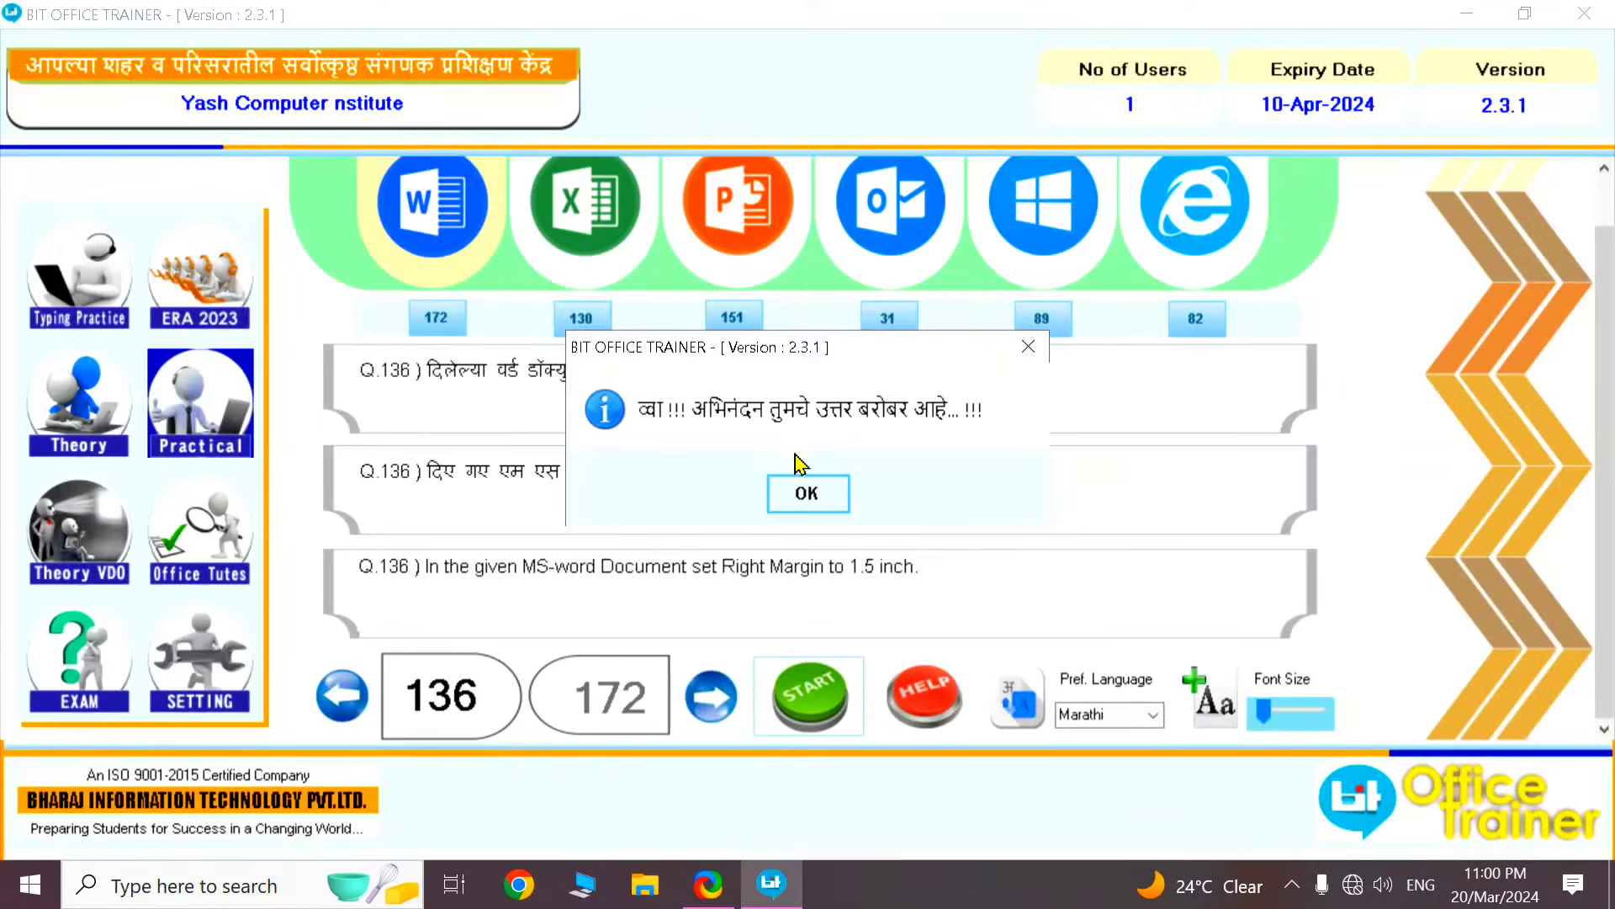
pyautogui.click(829, 707)
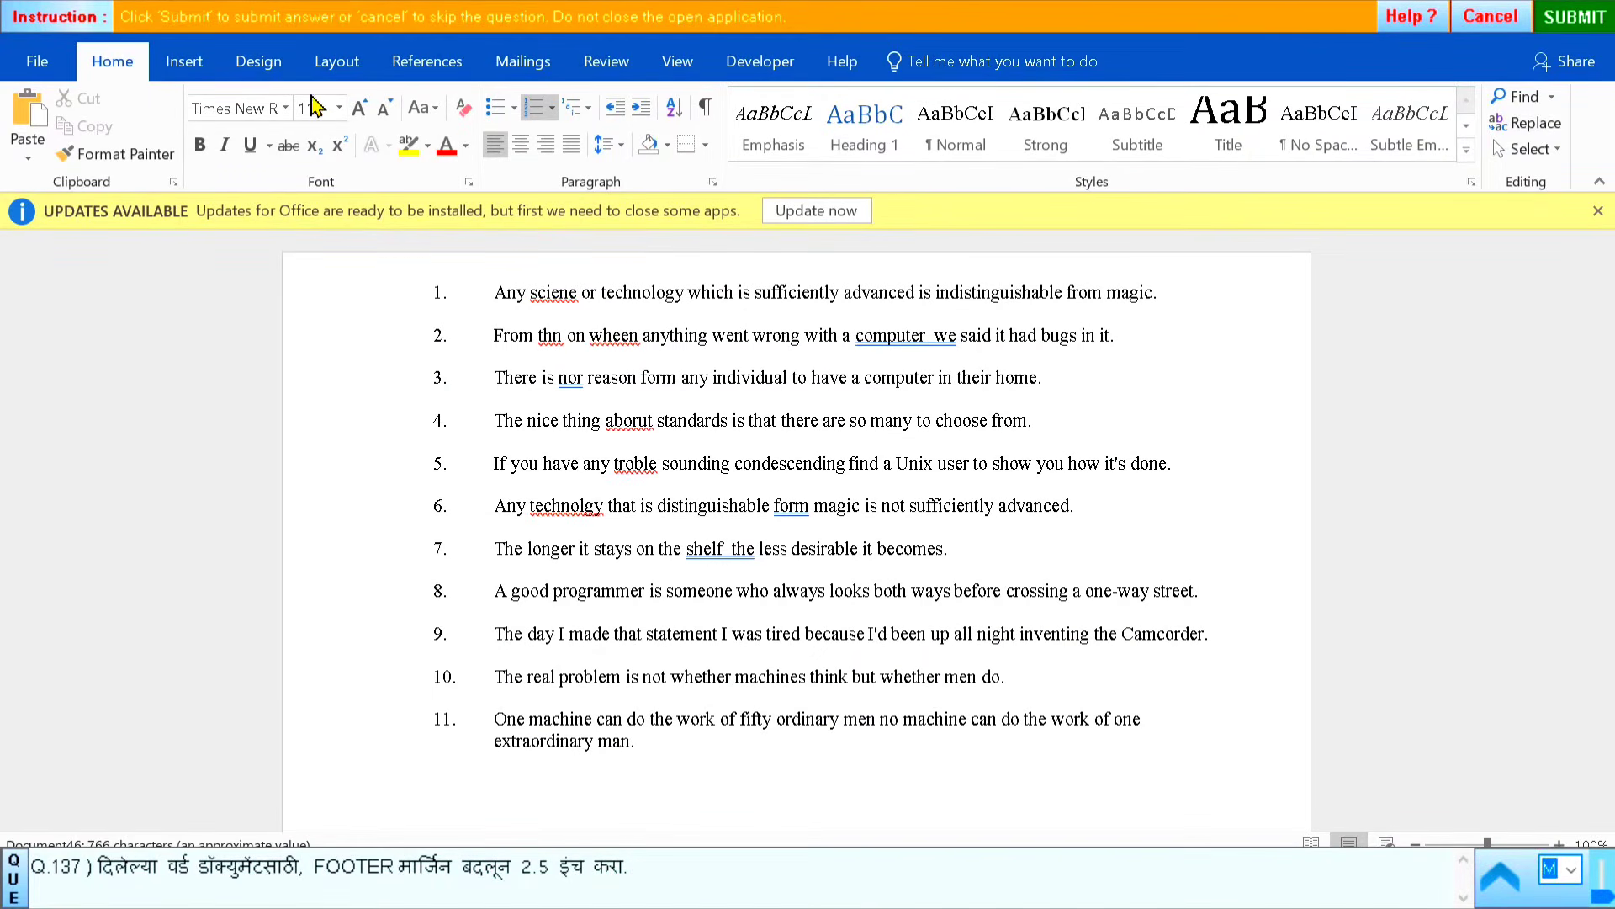
# Set the footer's distance from the page edge to 2.5 inches in the numbered-list document's page setup
pyautogui.click(354, 62)
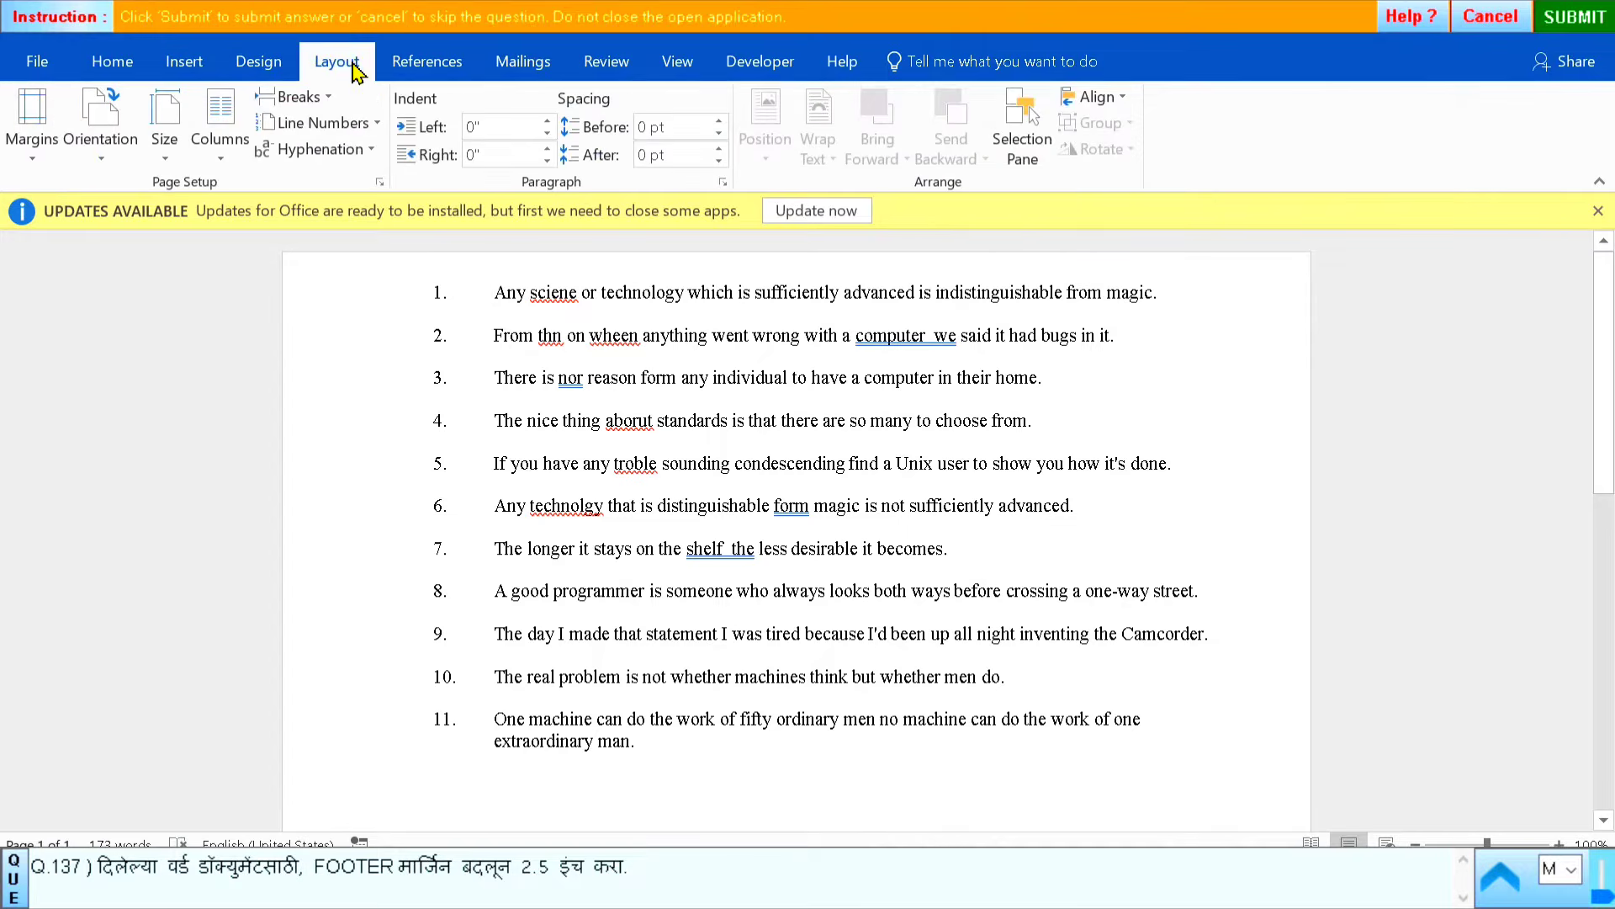
pyautogui.click(29, 150)
pyautogui.click(100, 724)
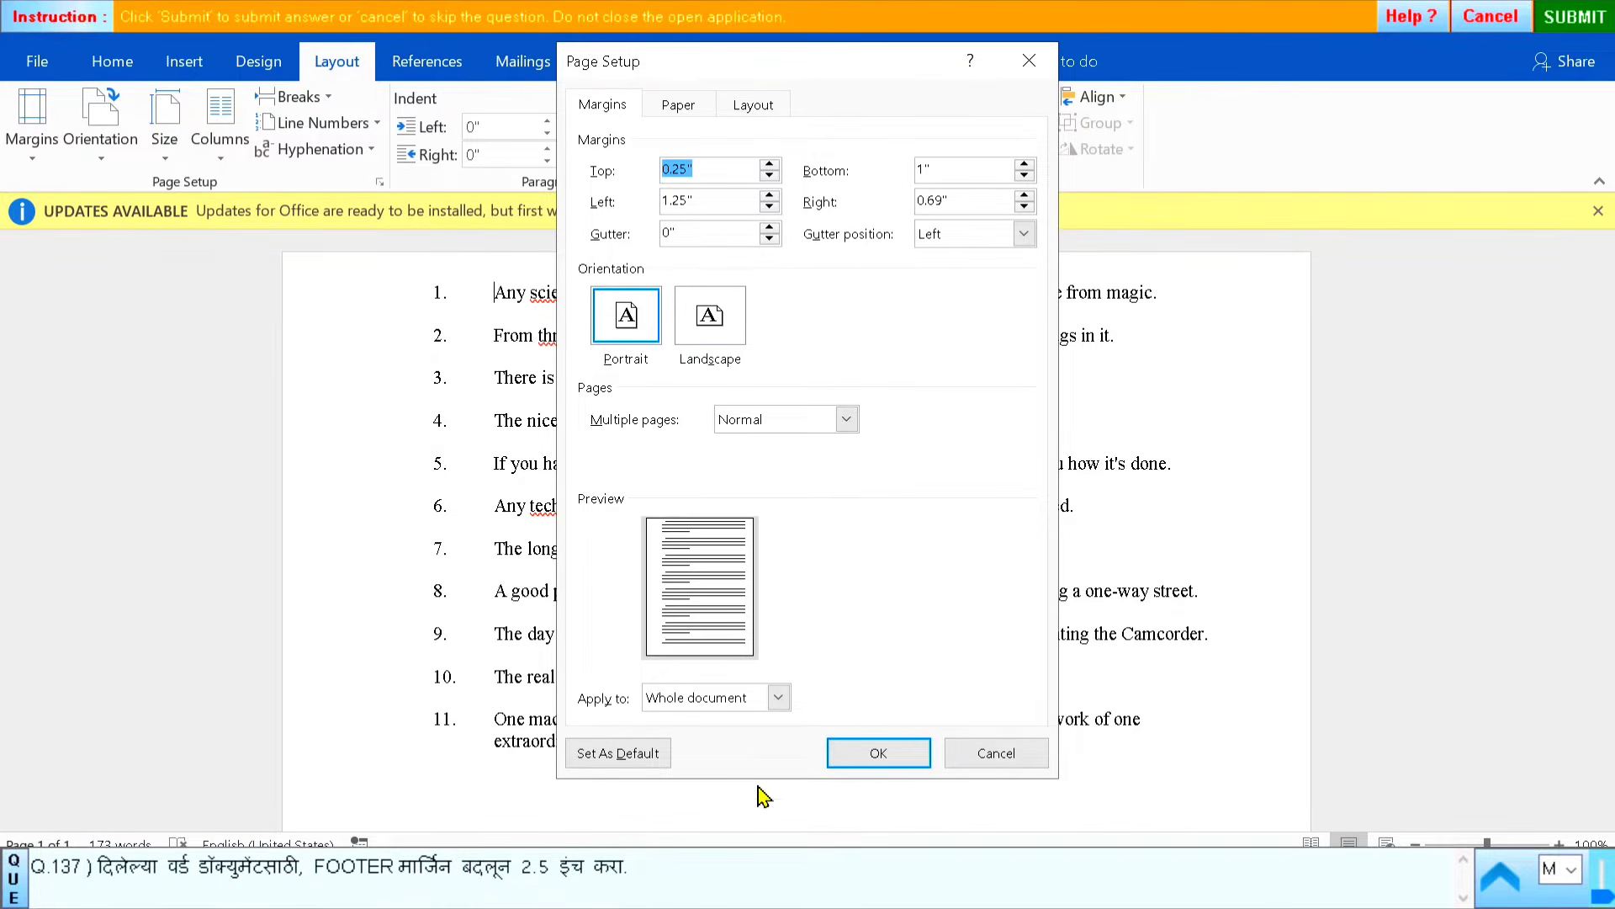
pyautogui.click(753, 106)
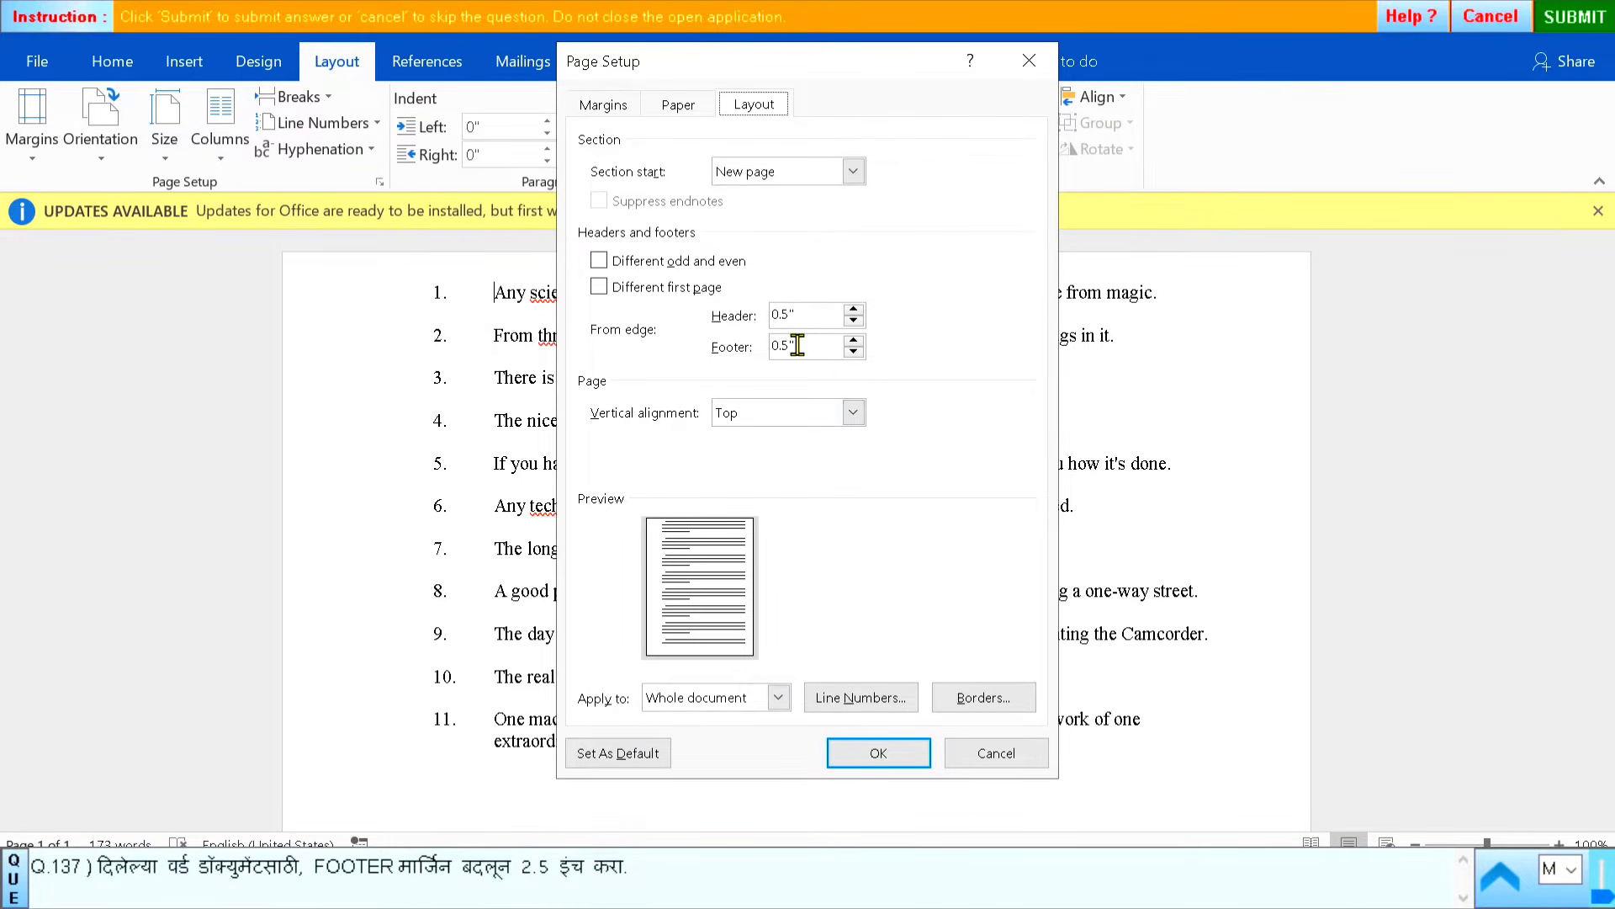
pyautogui.moveTo(798, 345); pyautogui.dragTo(732, 354)
pyautogui.write('2.')
pyautogui.click(876, 753)
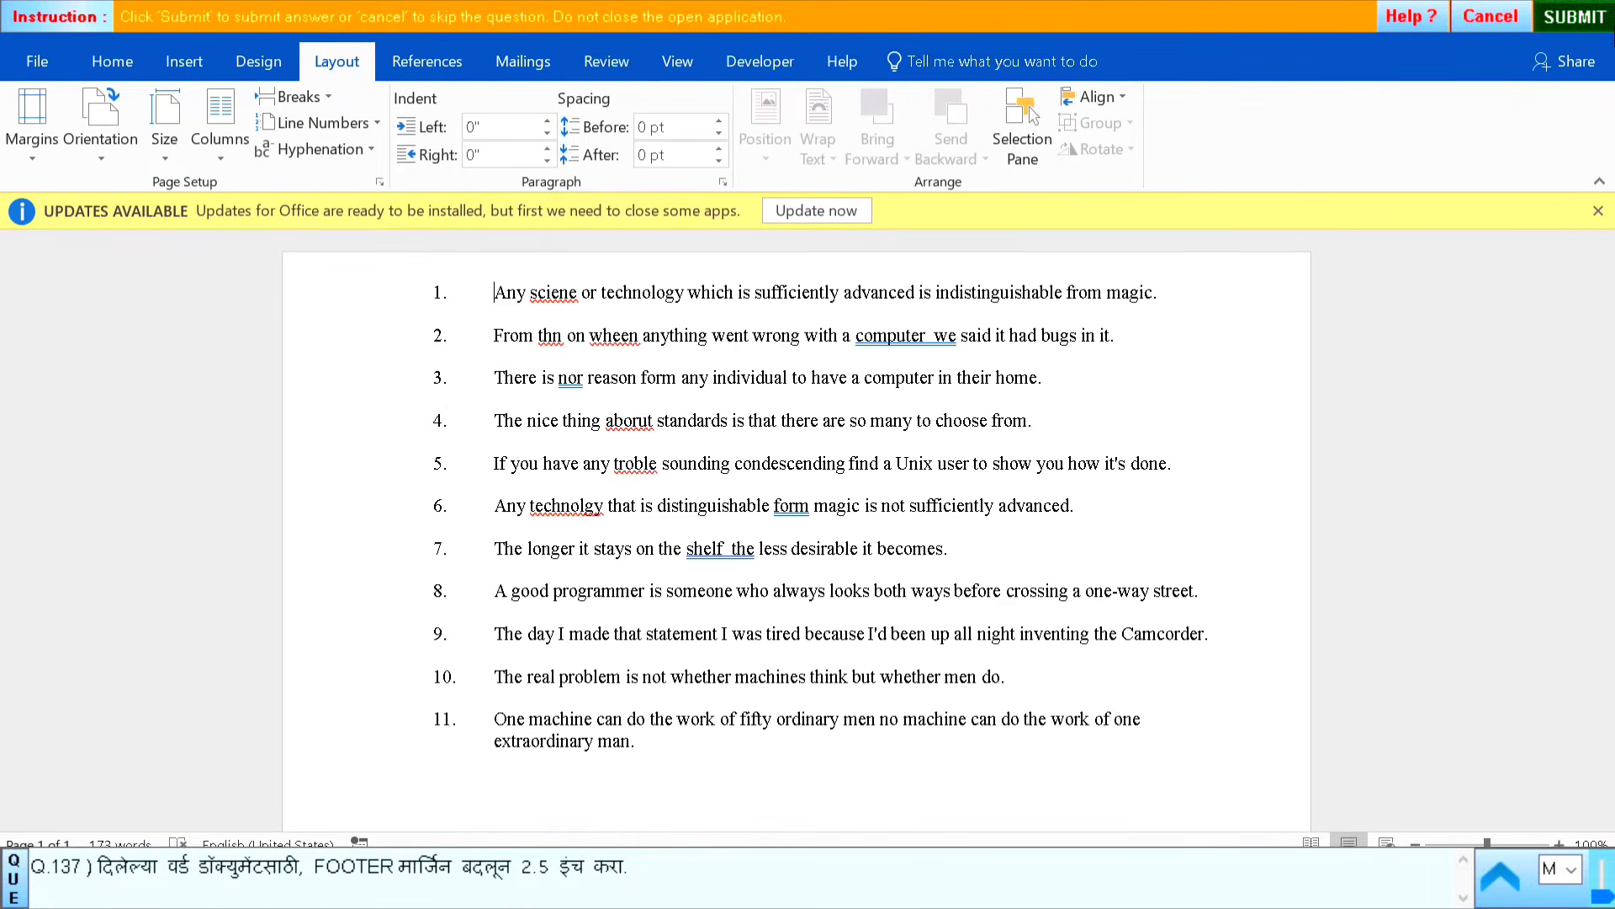
# Submit the answer to question 137 and start practical question 138
pyautogui.click(1575, 18)
pyautogui.click(804, 493)
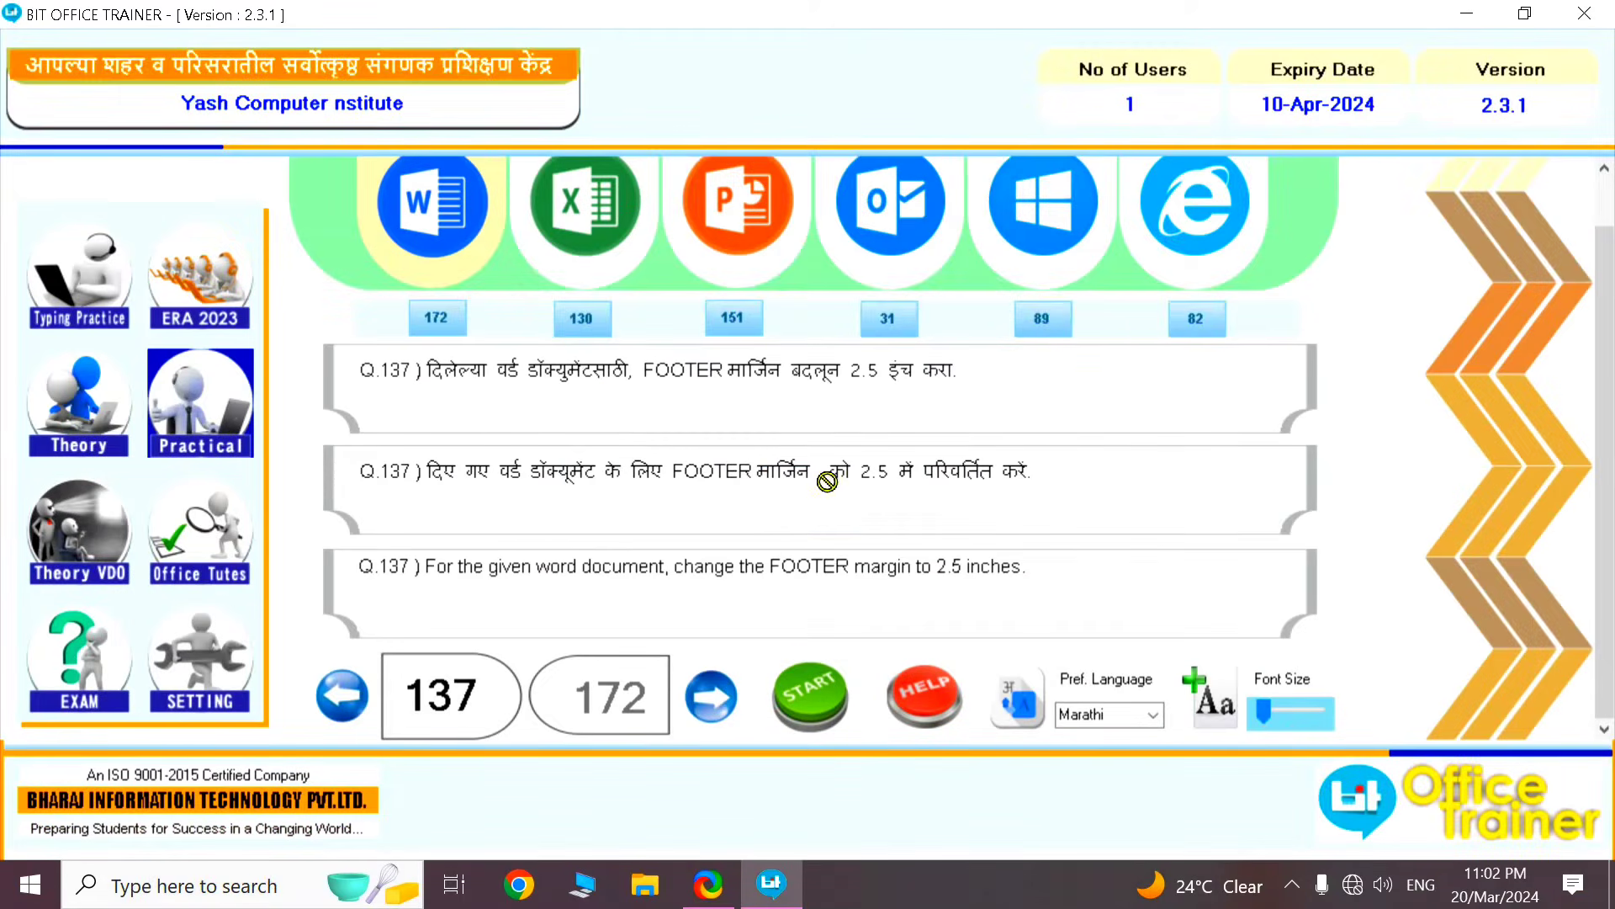
pyautogui.click(711, 696)
pyautogui.click(829, 726)
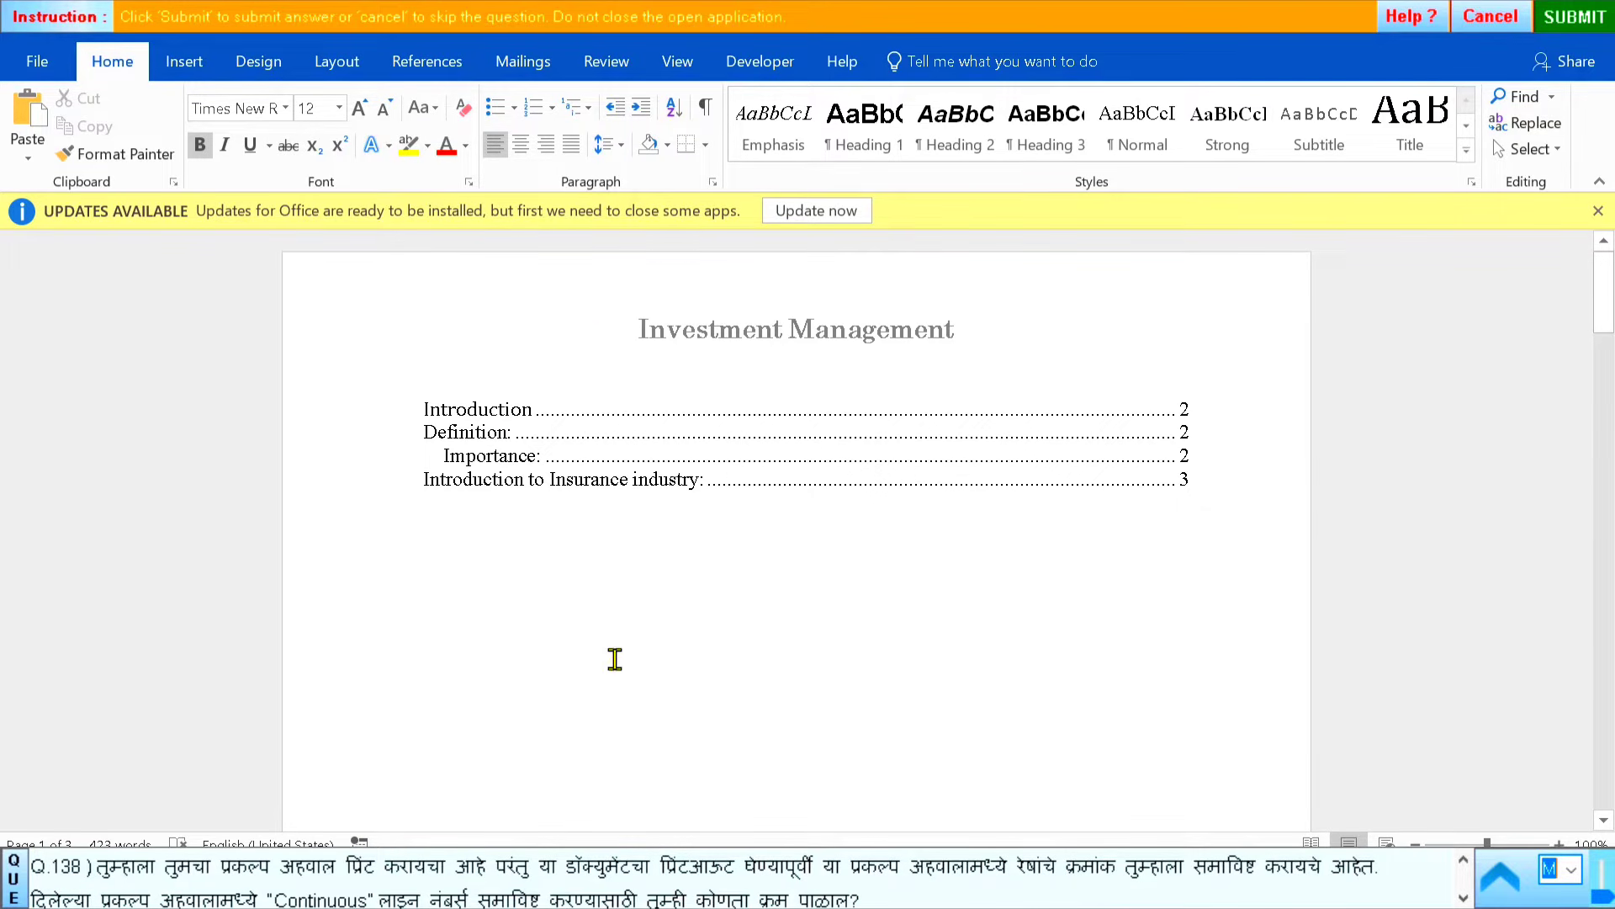
# Add continuous line numbers to the Investment Management report and check the numbering through its pages
pyautogui.scroll(-7, 592, 581)
pyautogui.scroll(4, 598, 657)
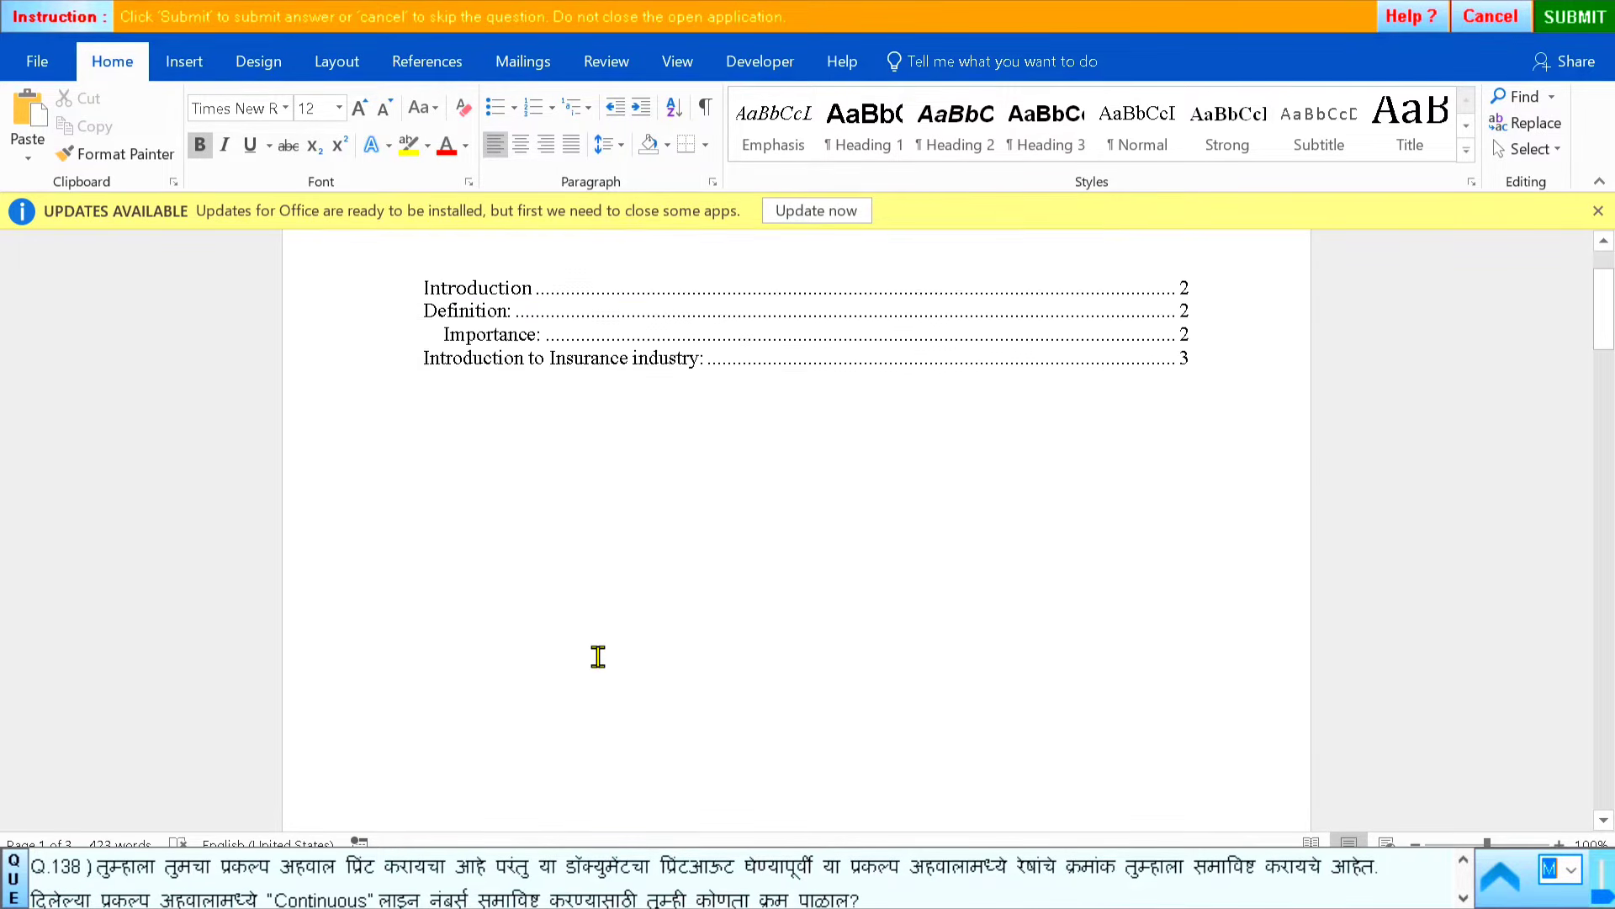
pyautogui.scroll(3, 598, 656)
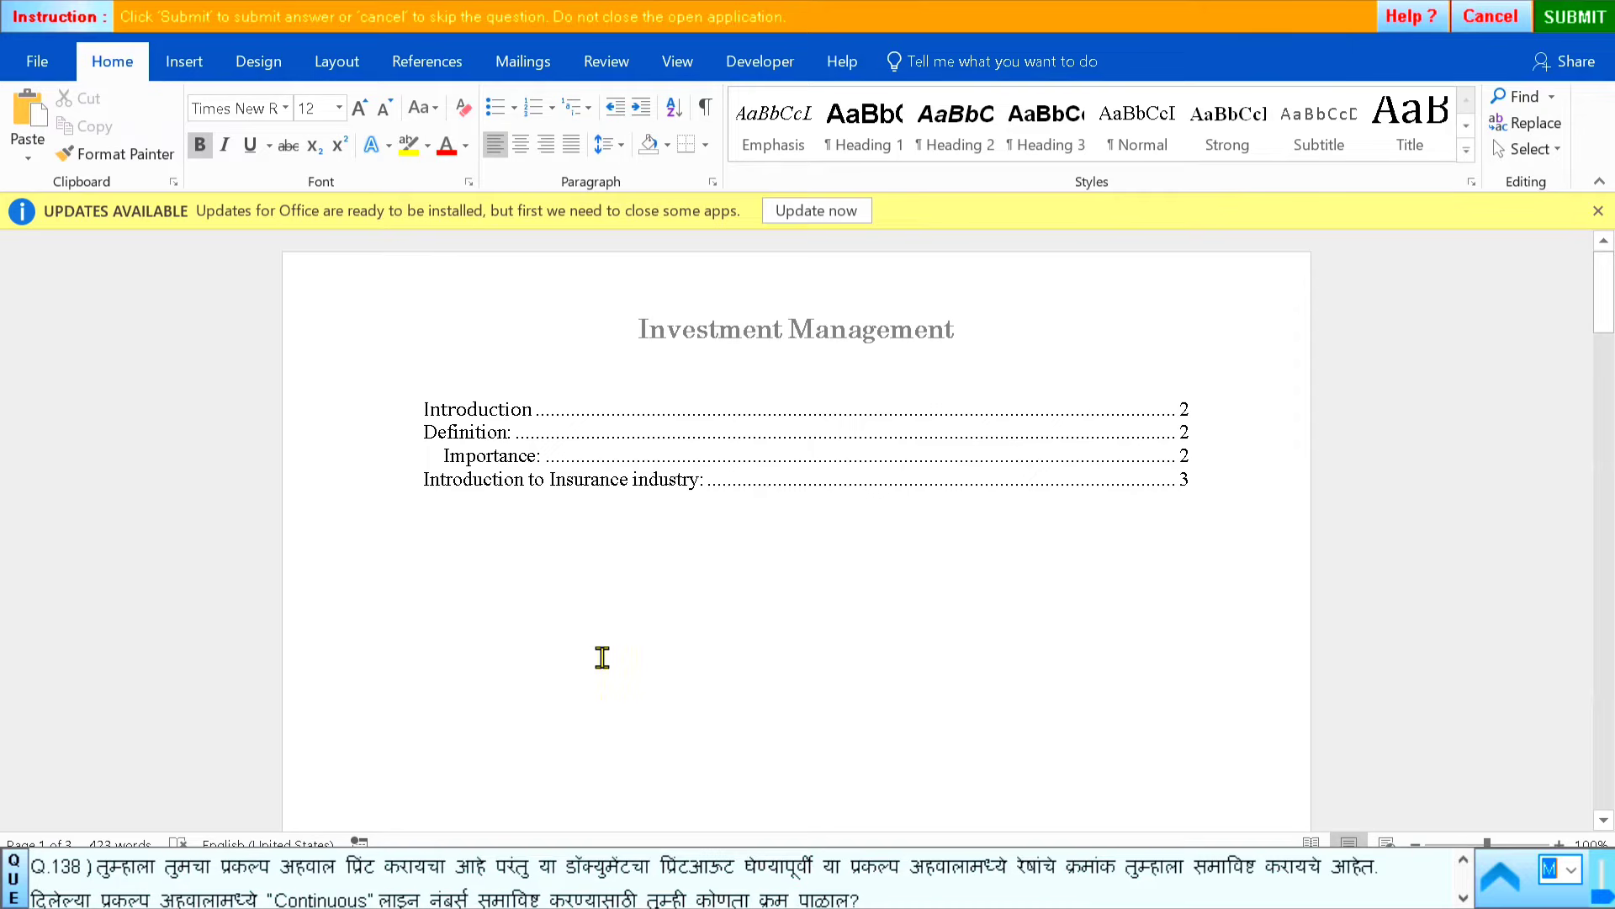
pyautogui.click(184, 62)
pyautogui.click(351, 67)
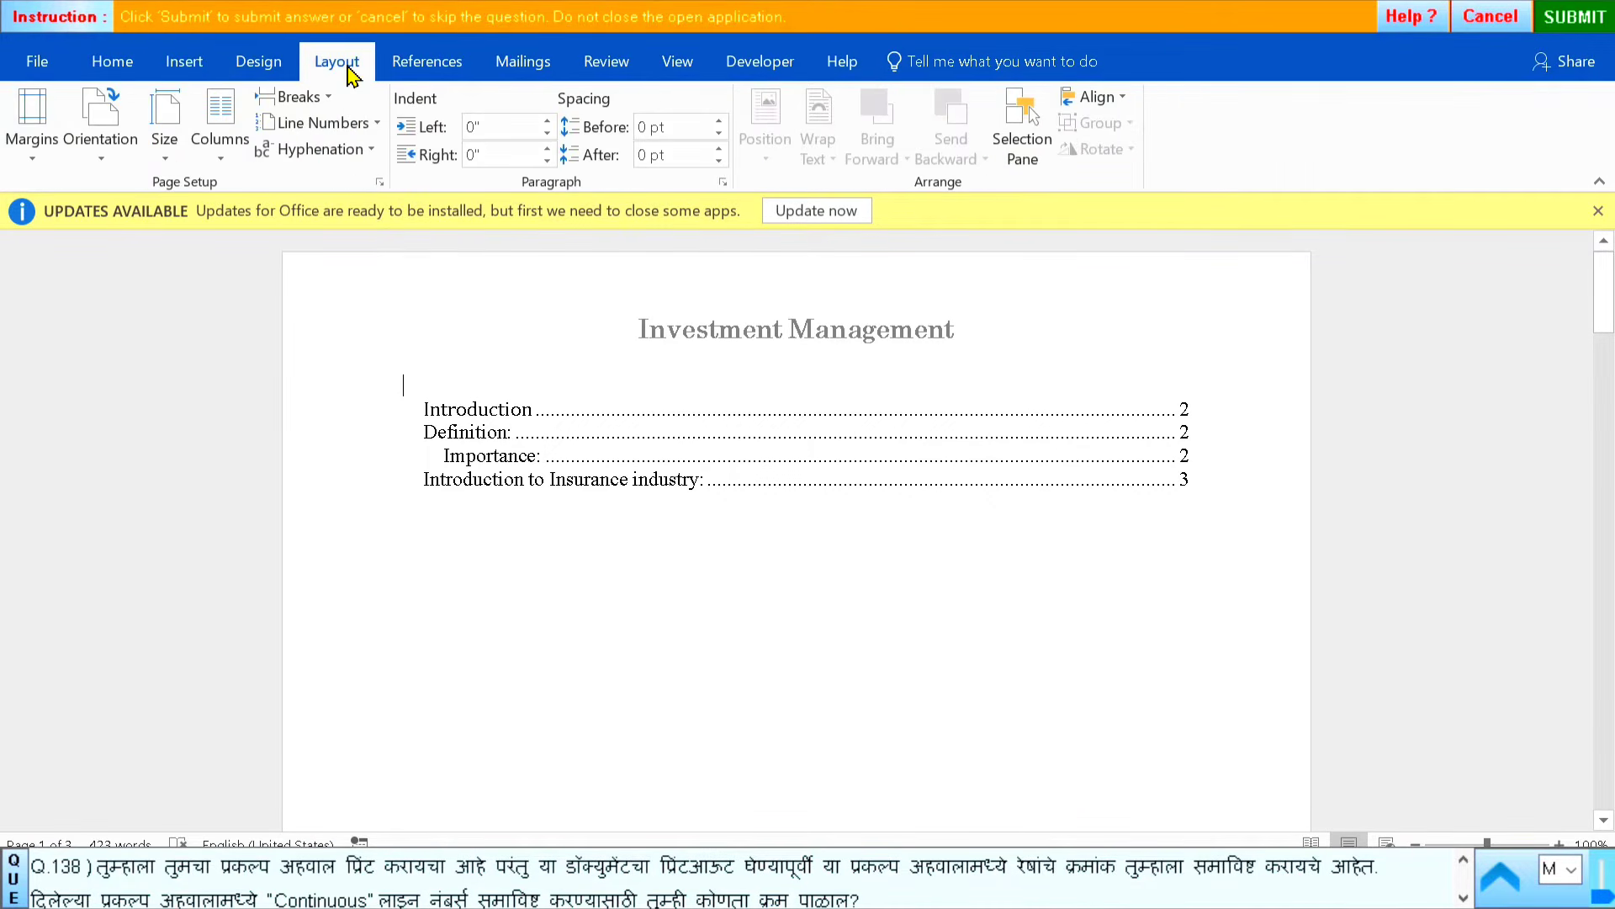
pyautogui.click(348, 125)
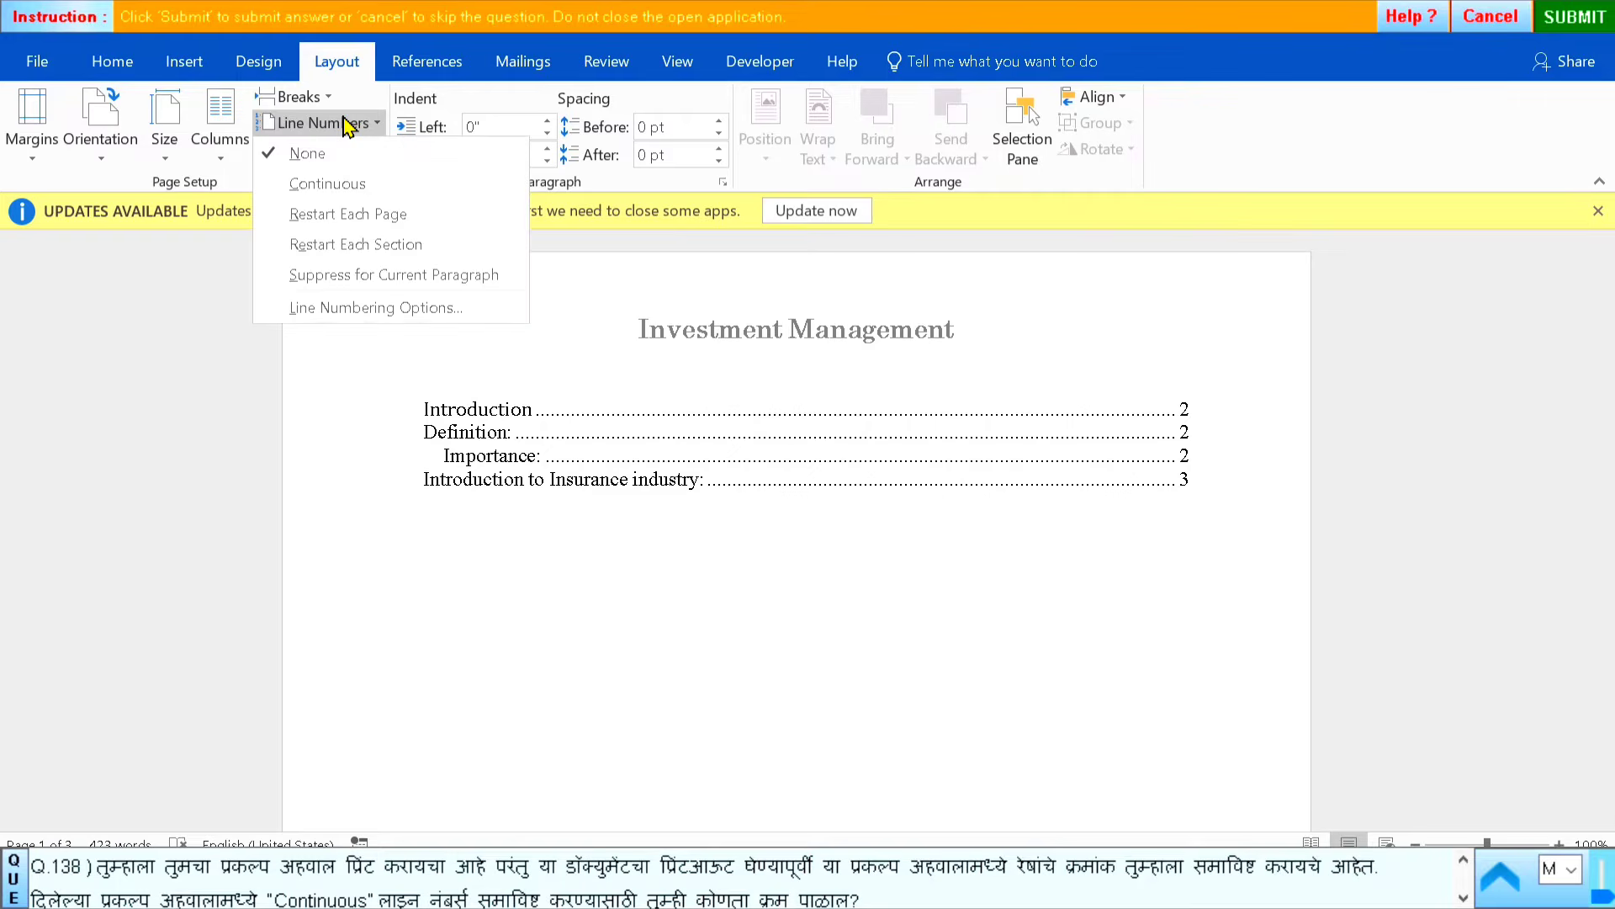
pyautogui.click(313, 186)
pyautogui.scroll(-20, 559, 437)
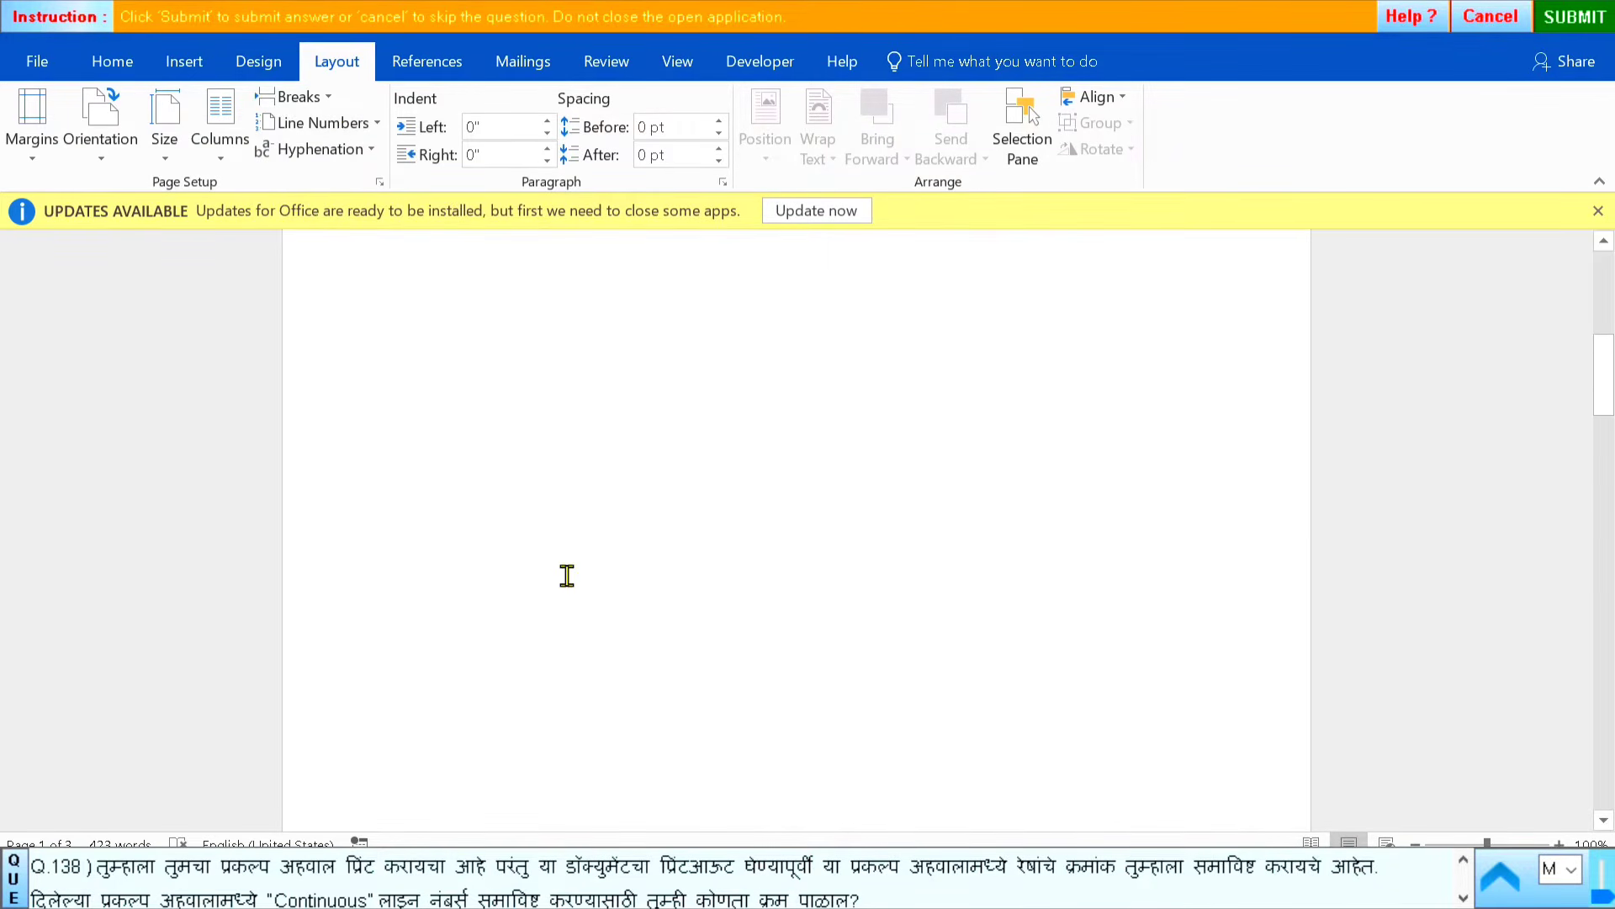
pyautogui.scroll(-15, 538, 593)
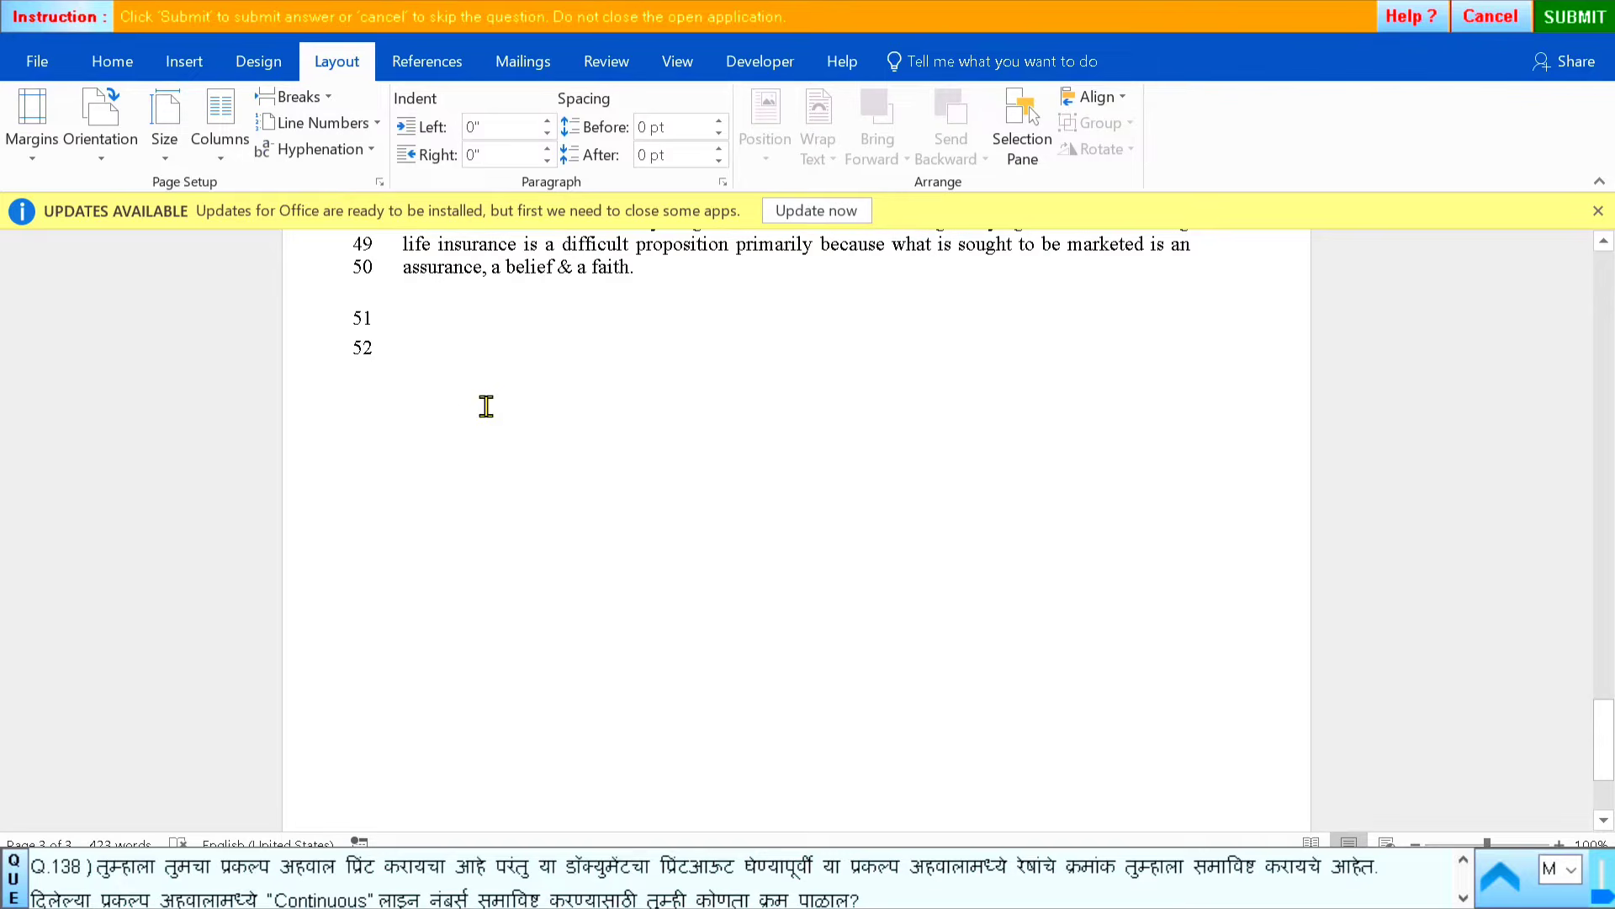
pyautogui.scroll(-3, 505, 530)
pyautogui.scroll(20, 526, 661)
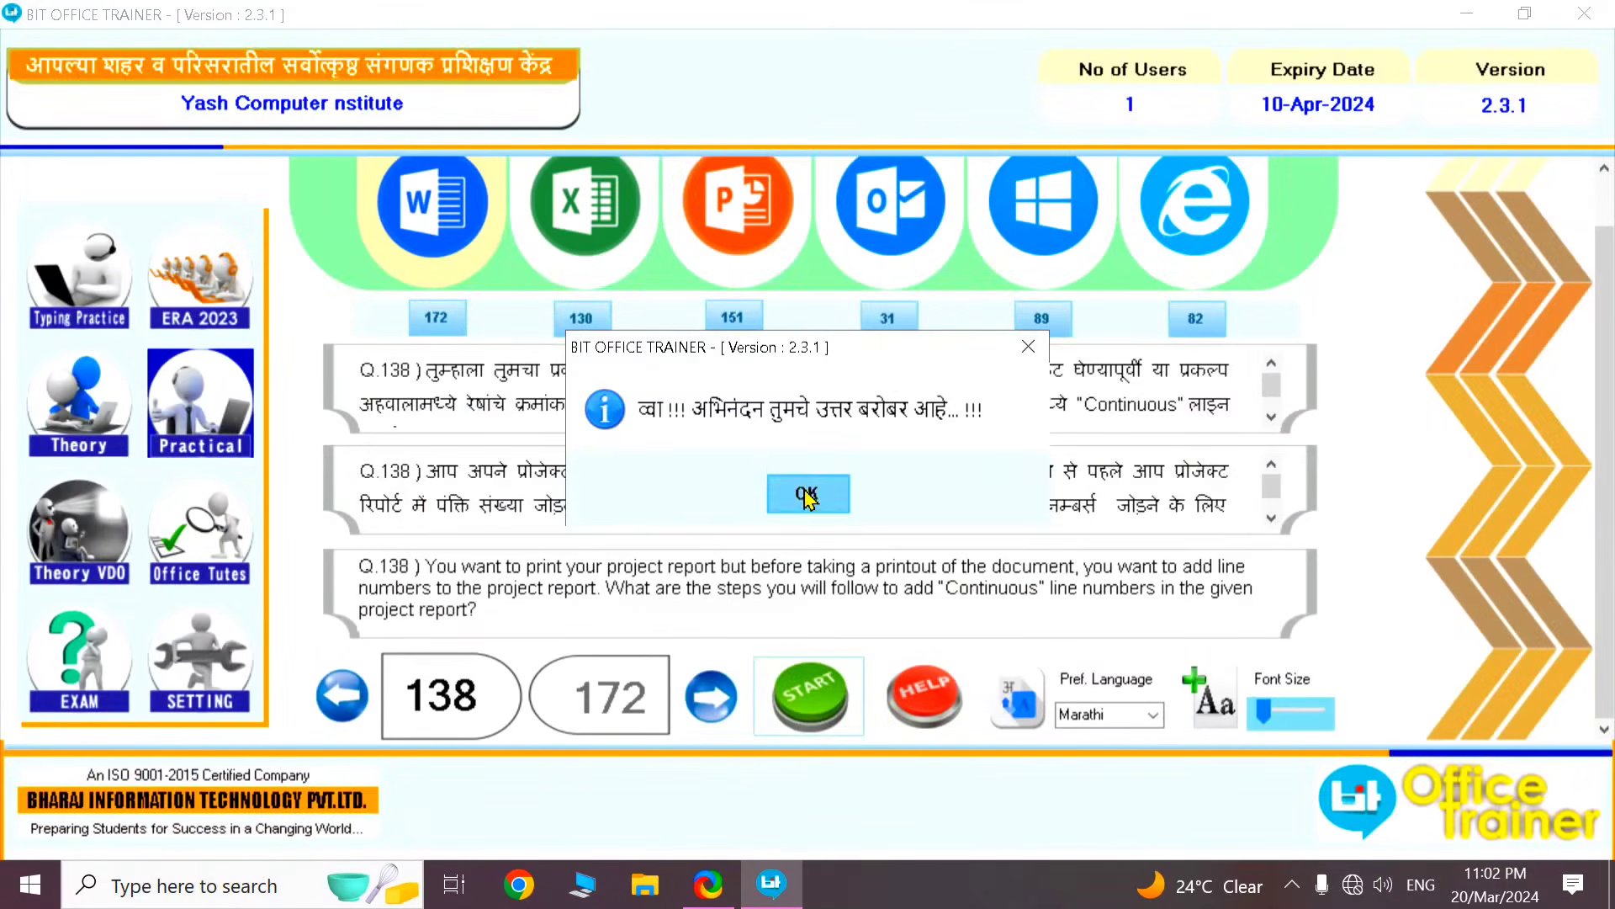
# Submit the answer to question 138 and start practical question 139
pyautogui.click(806, 491)
pyautogui.click(712, 698)
pyautogui.click(810, 695)
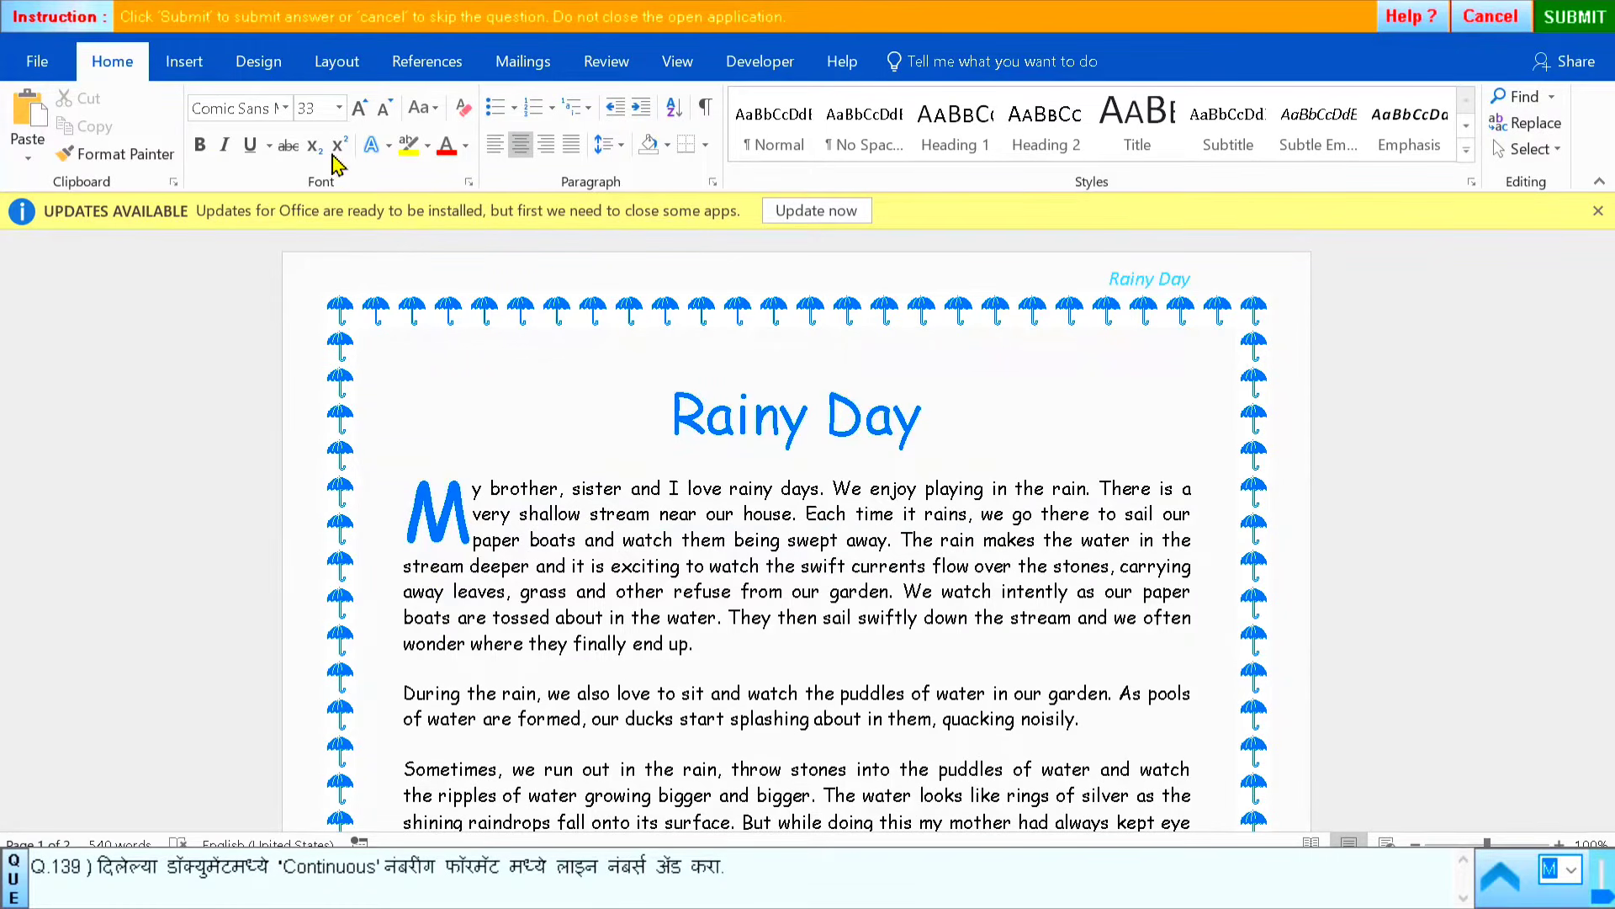
# Add continuous line numbers to the Rainy Day document and check them through to the last page
pyautogui.click(324, 66)
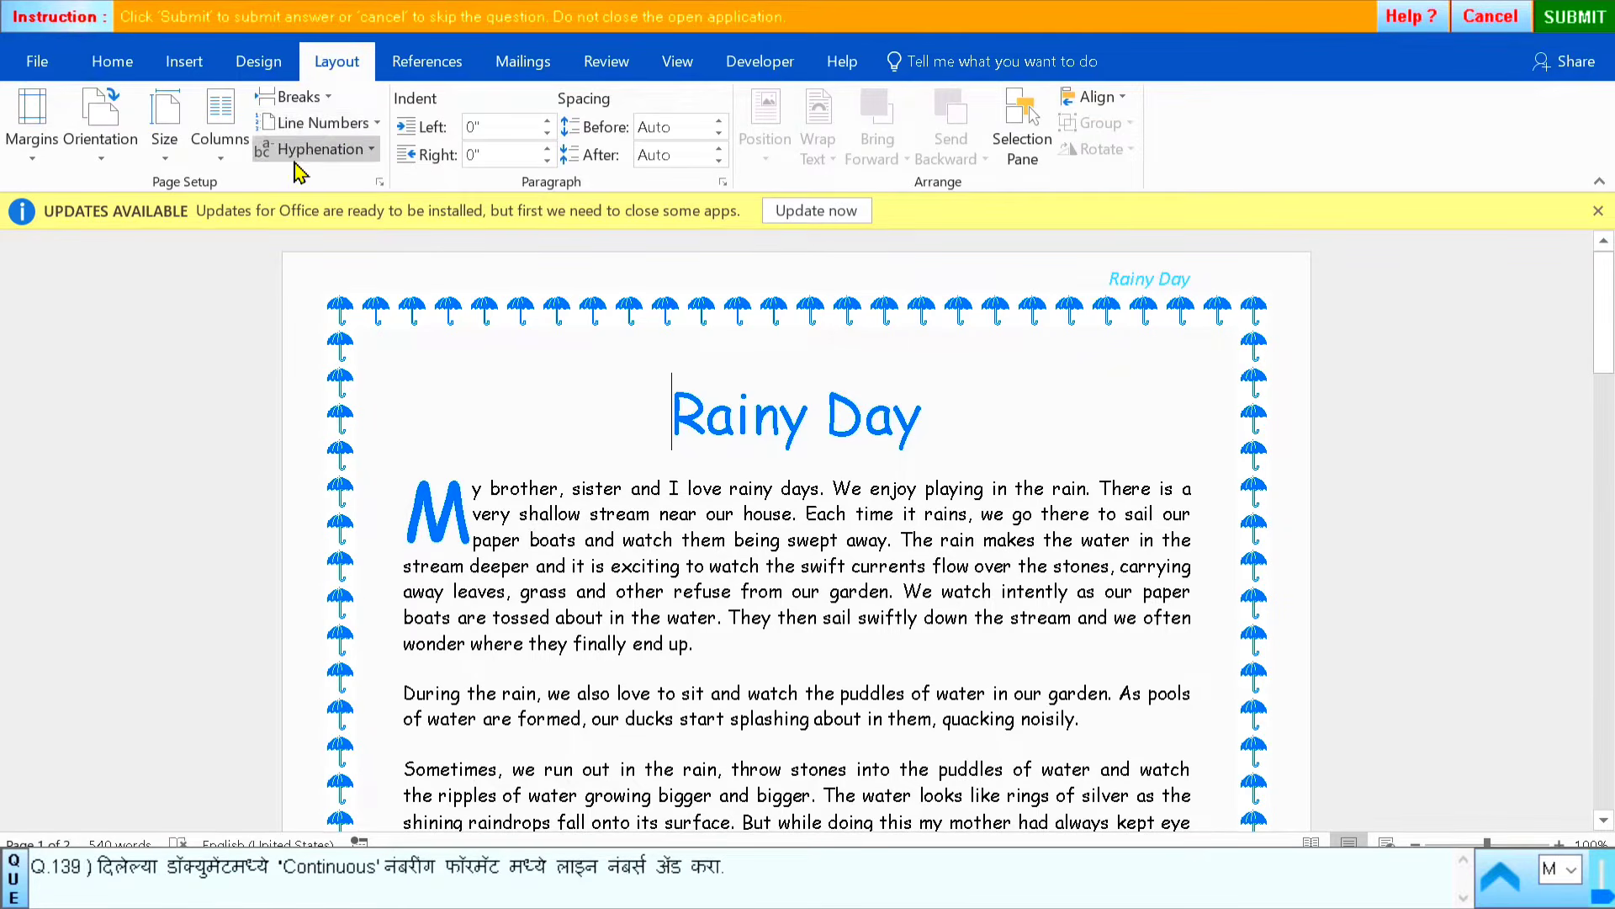
pyautogui.click(323, 123)
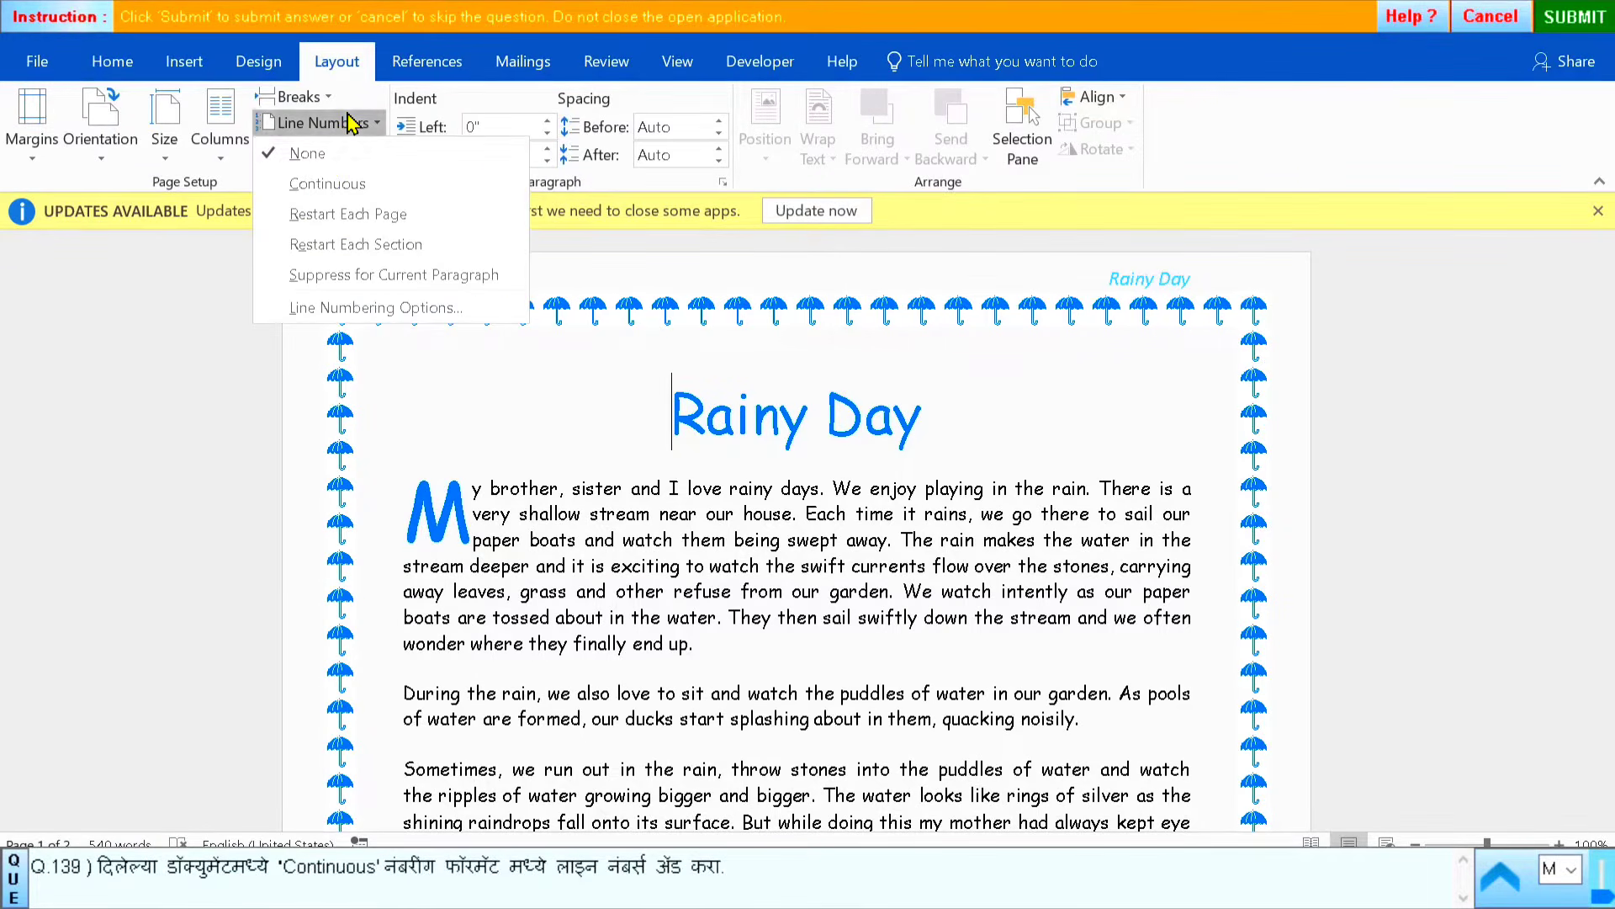
pyautogui.click(327, 187)
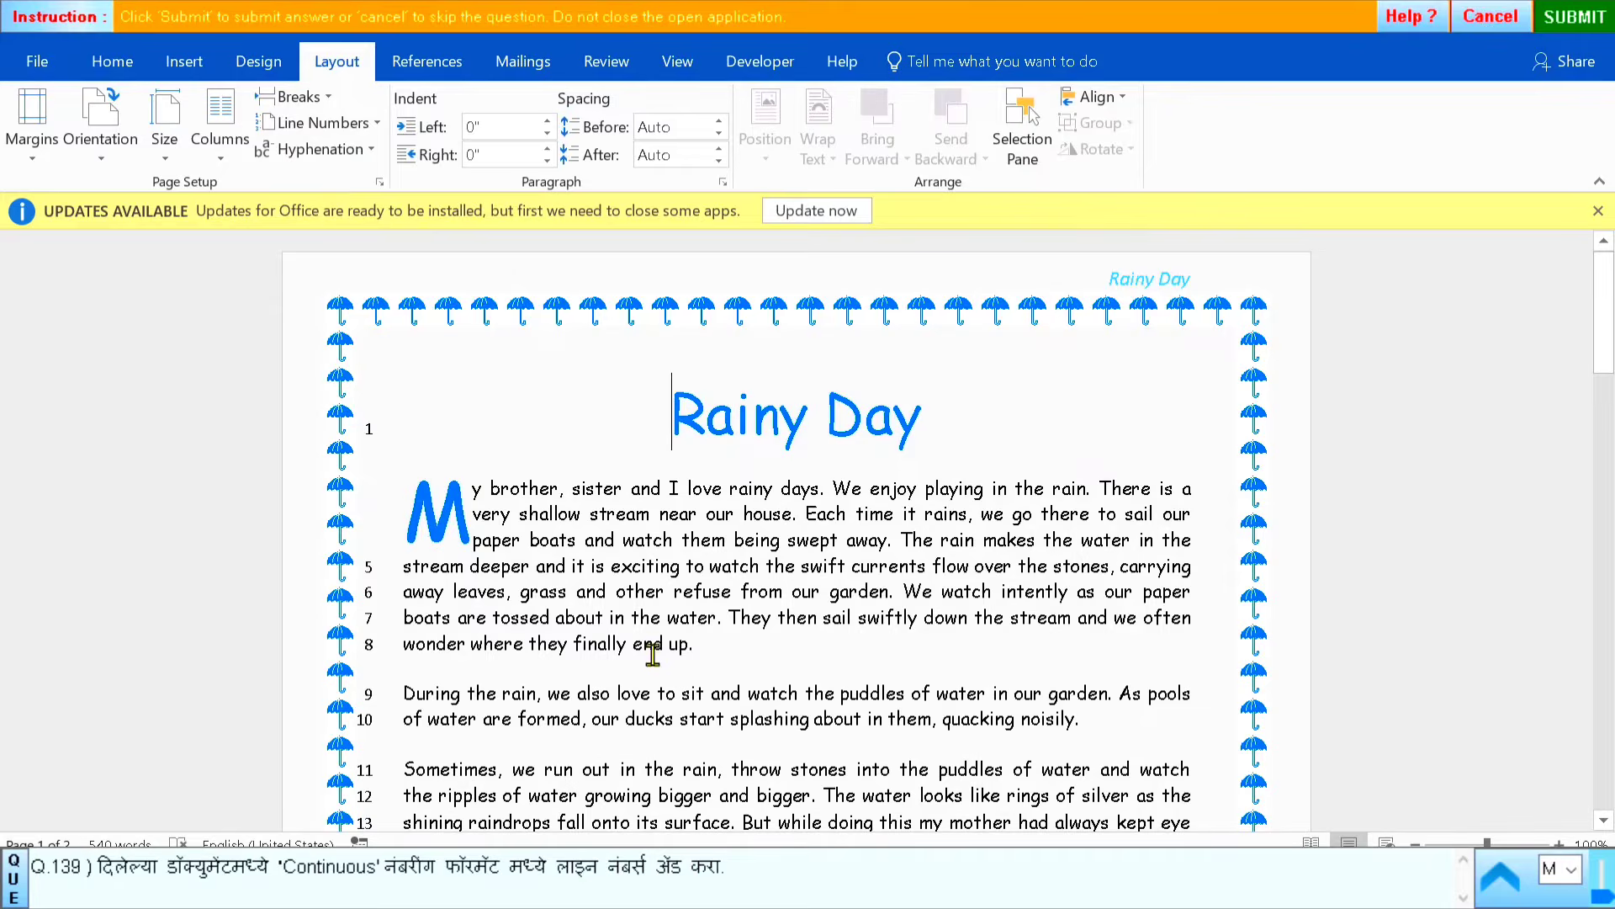
pyautogui.scroll(-5, 643, 652)
pyautogui.scroll(-8, 643, 661)
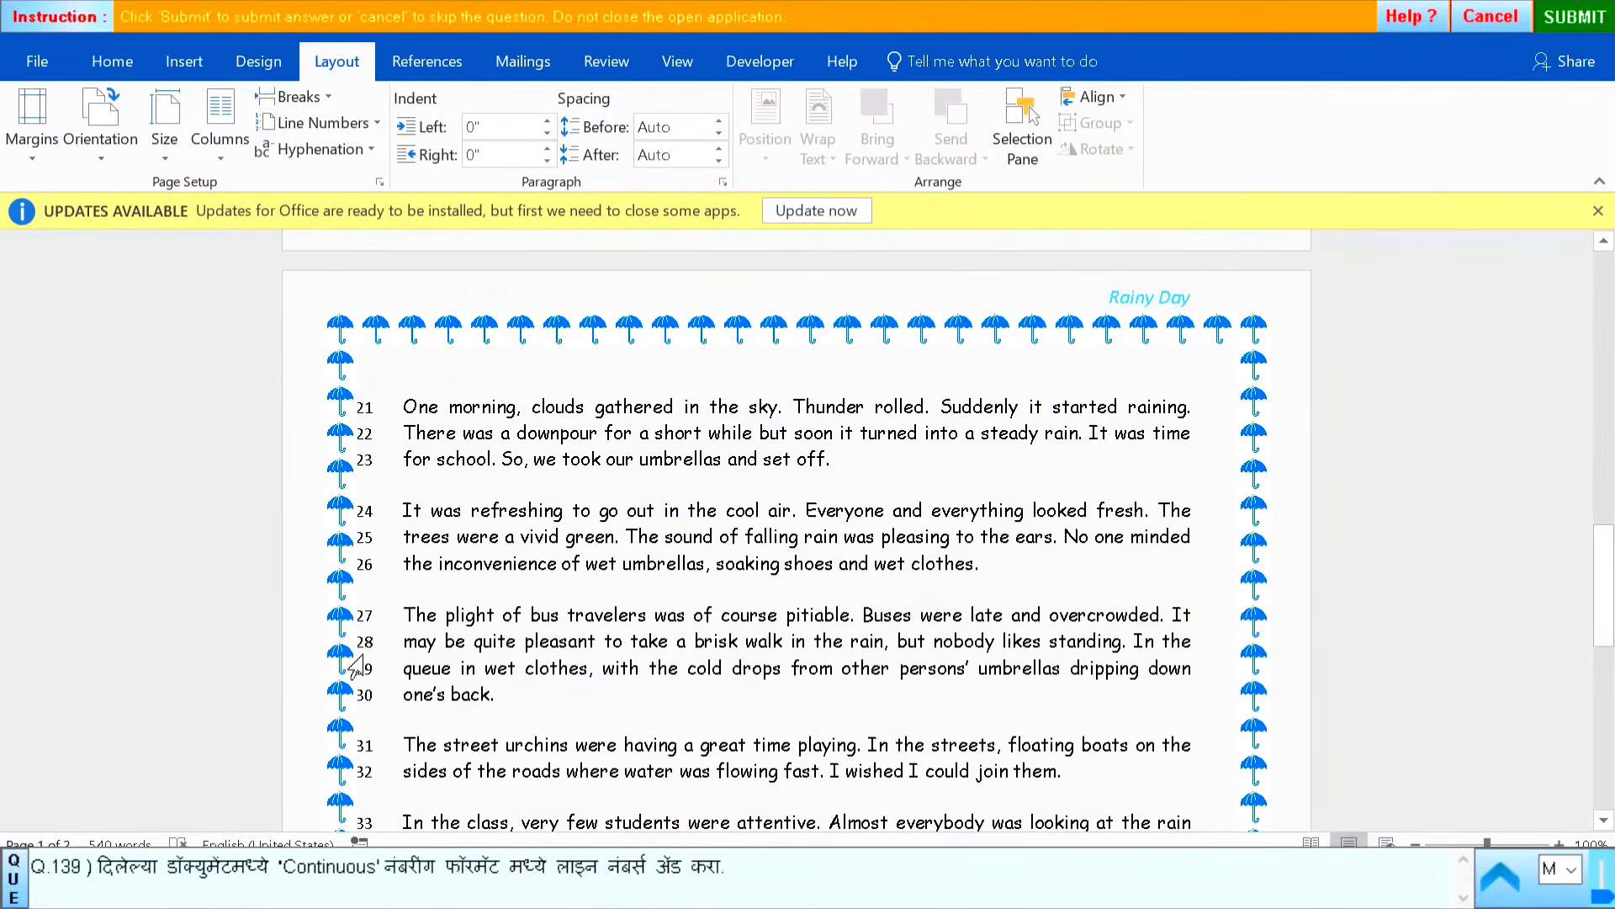
pyautogui.scroll(-6, 362, 690)
pyautogui.scroll(-3, 379, 732)
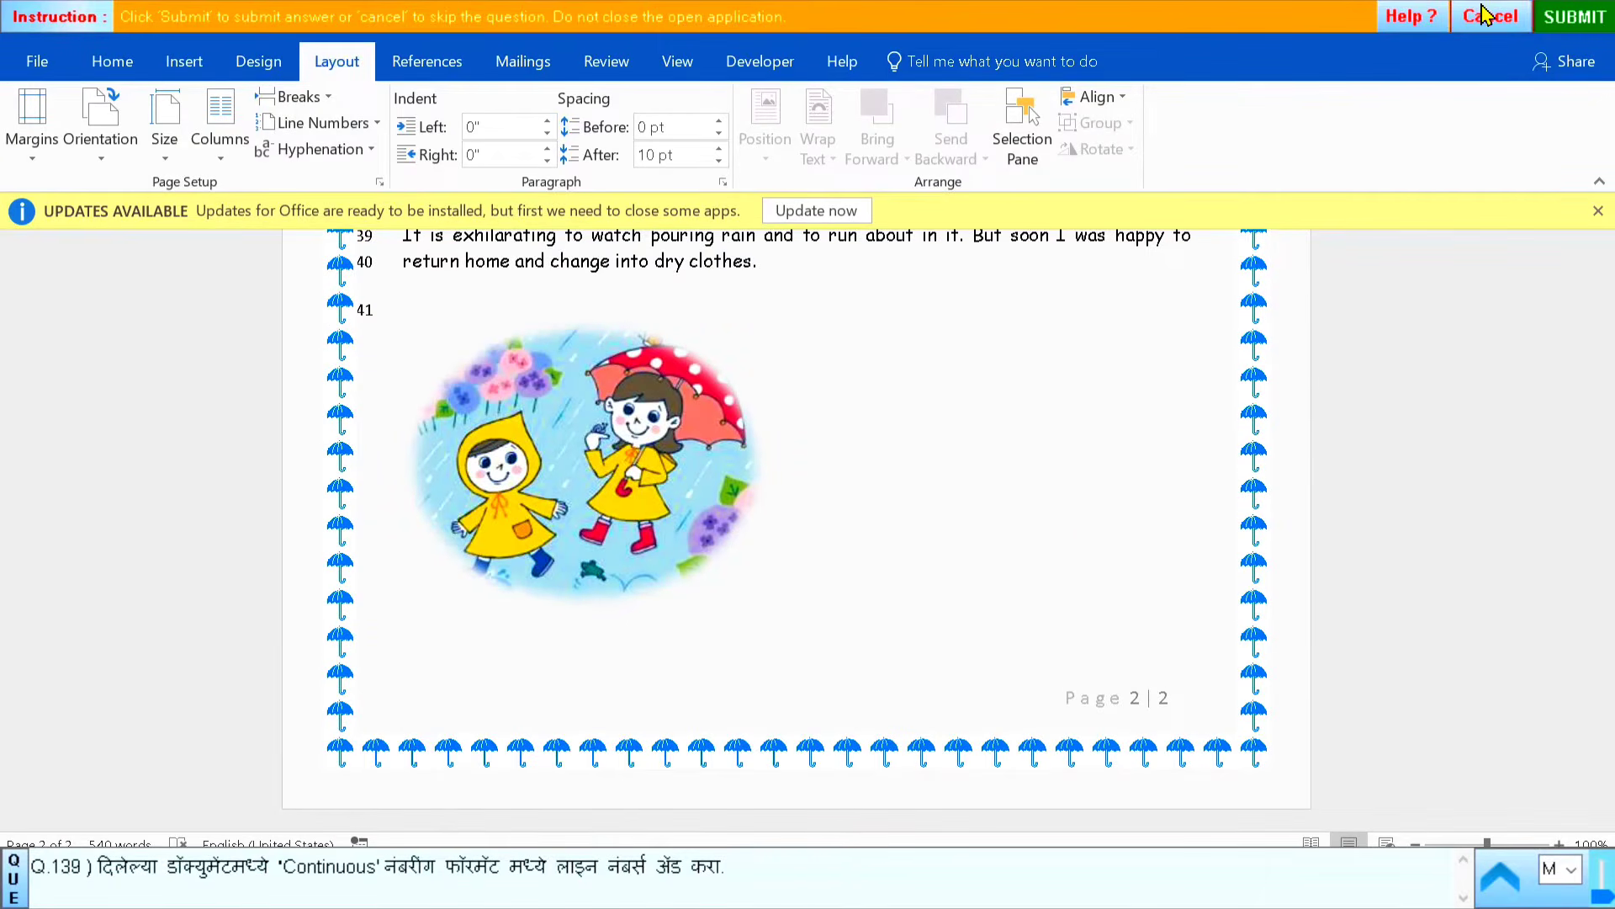
# Submit the answer to question 139 and start practical question 140
pyautogui.click(1576, 17)
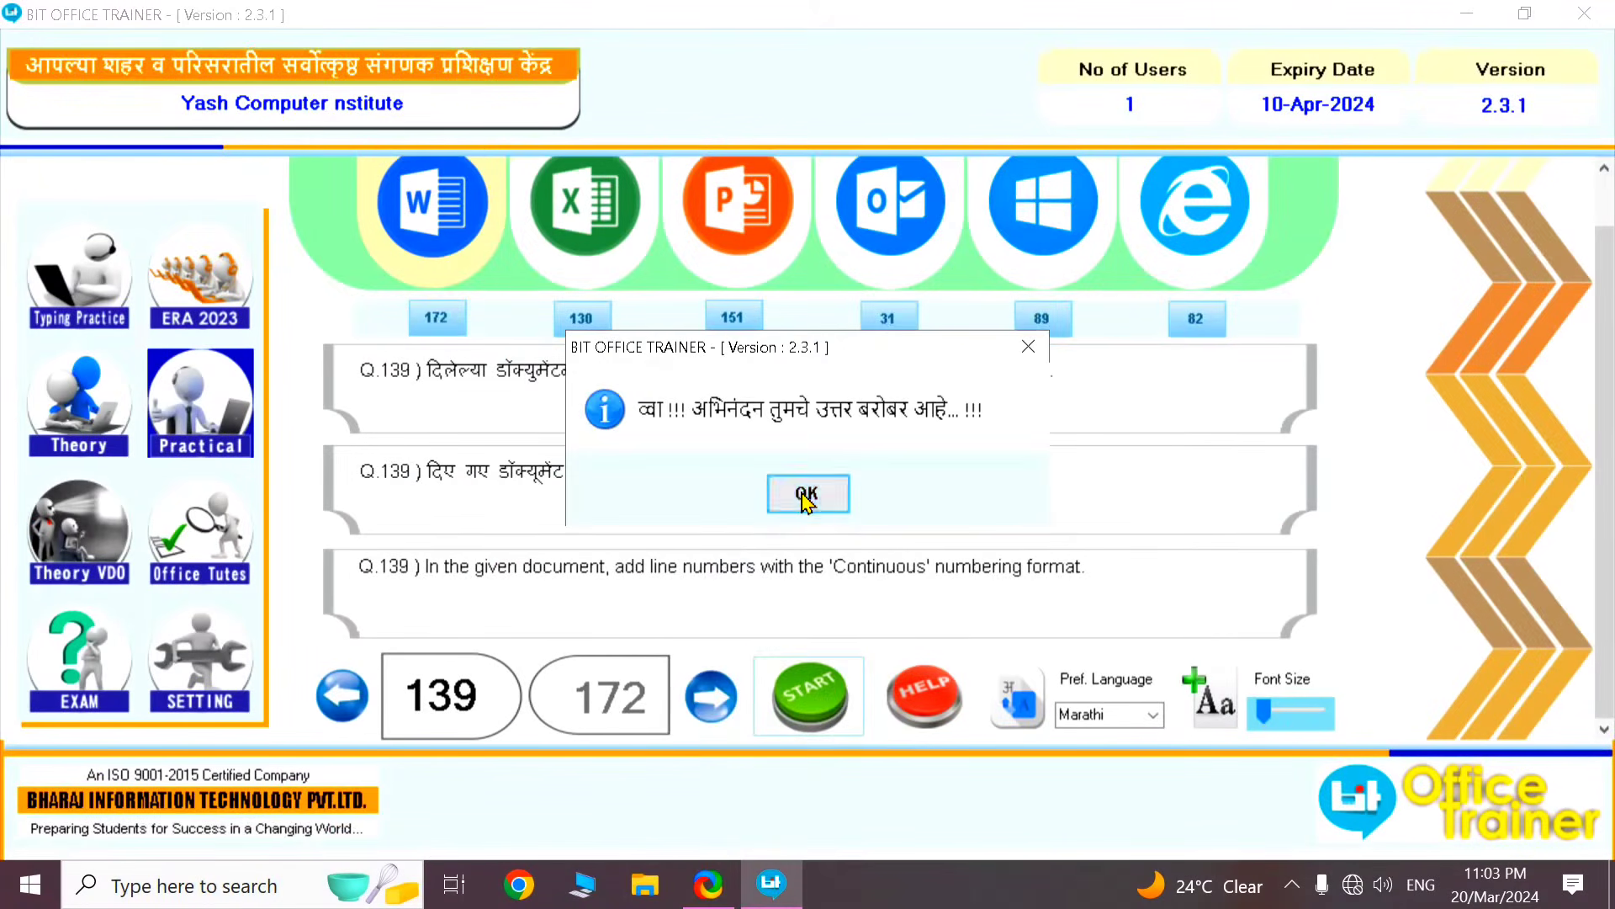
pyautogui.click(782, 494)
pyautogui.click(711, 703)
pyautogui.click(812, 698)
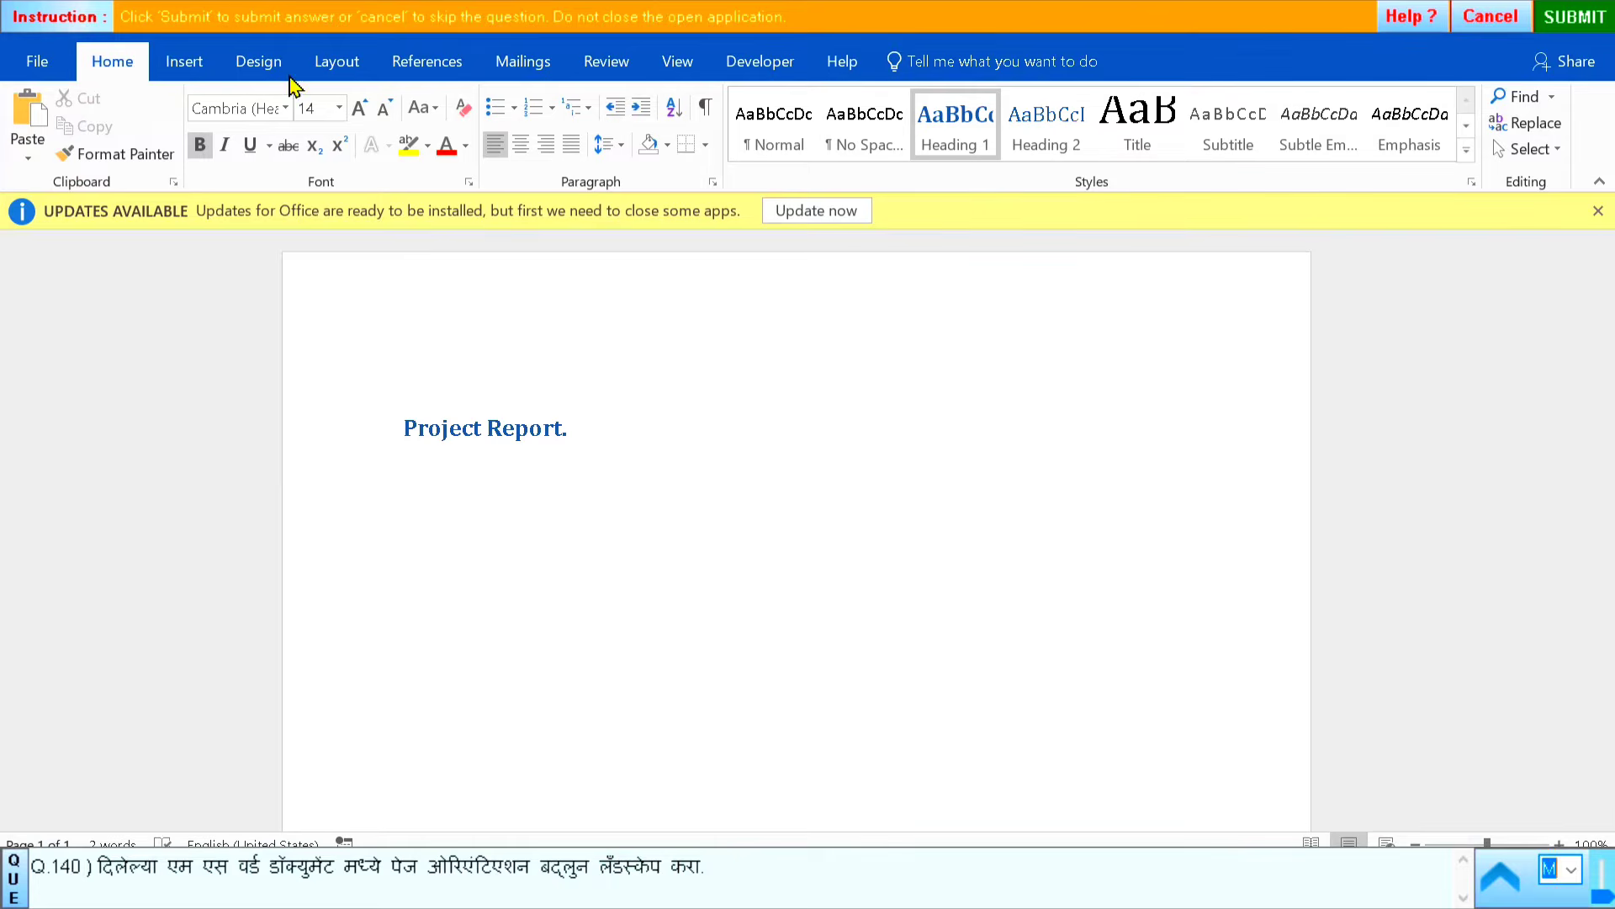
# Change the page orientation of the Project Report document to landscape
pyautogui.click(337, 67)
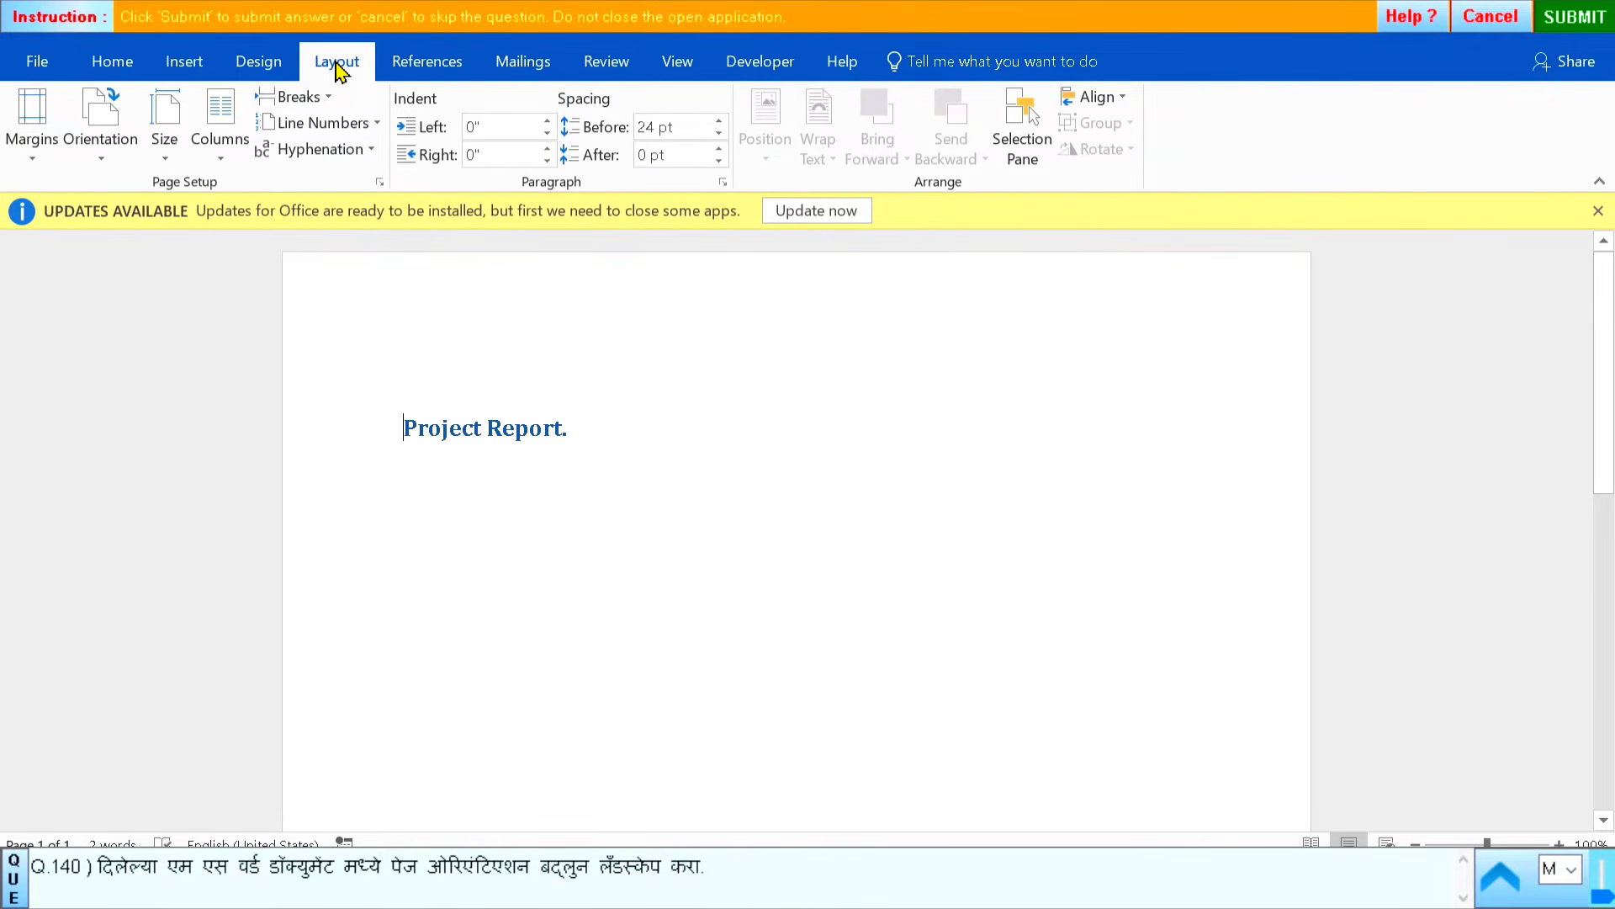
pyautogui.click(100, 148)
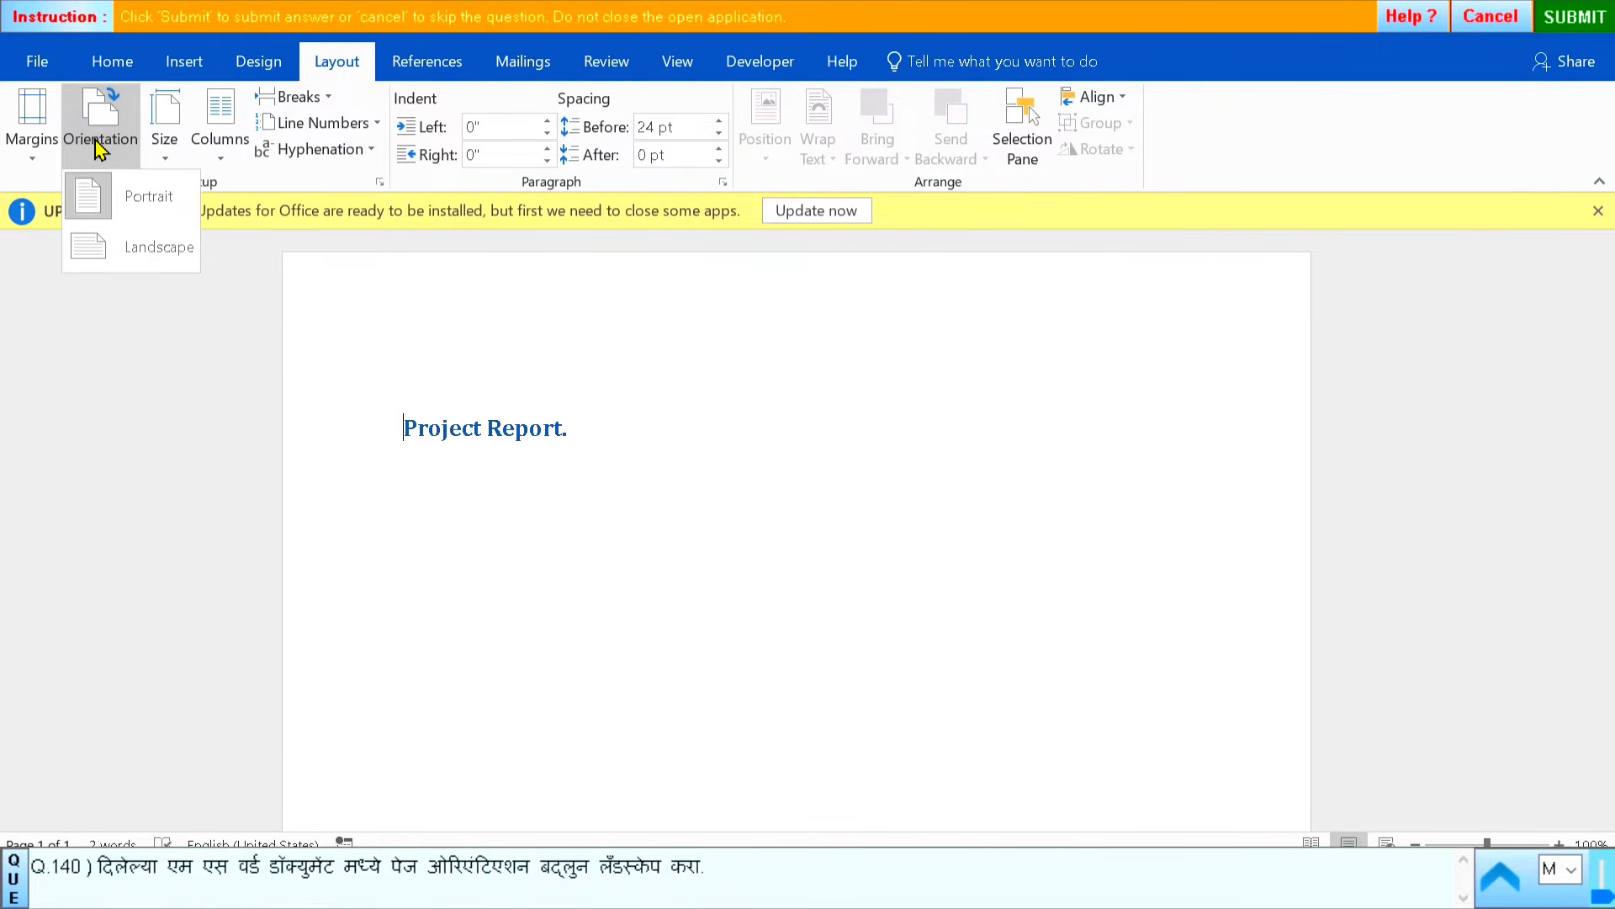
pyautogui.click(141, 252)
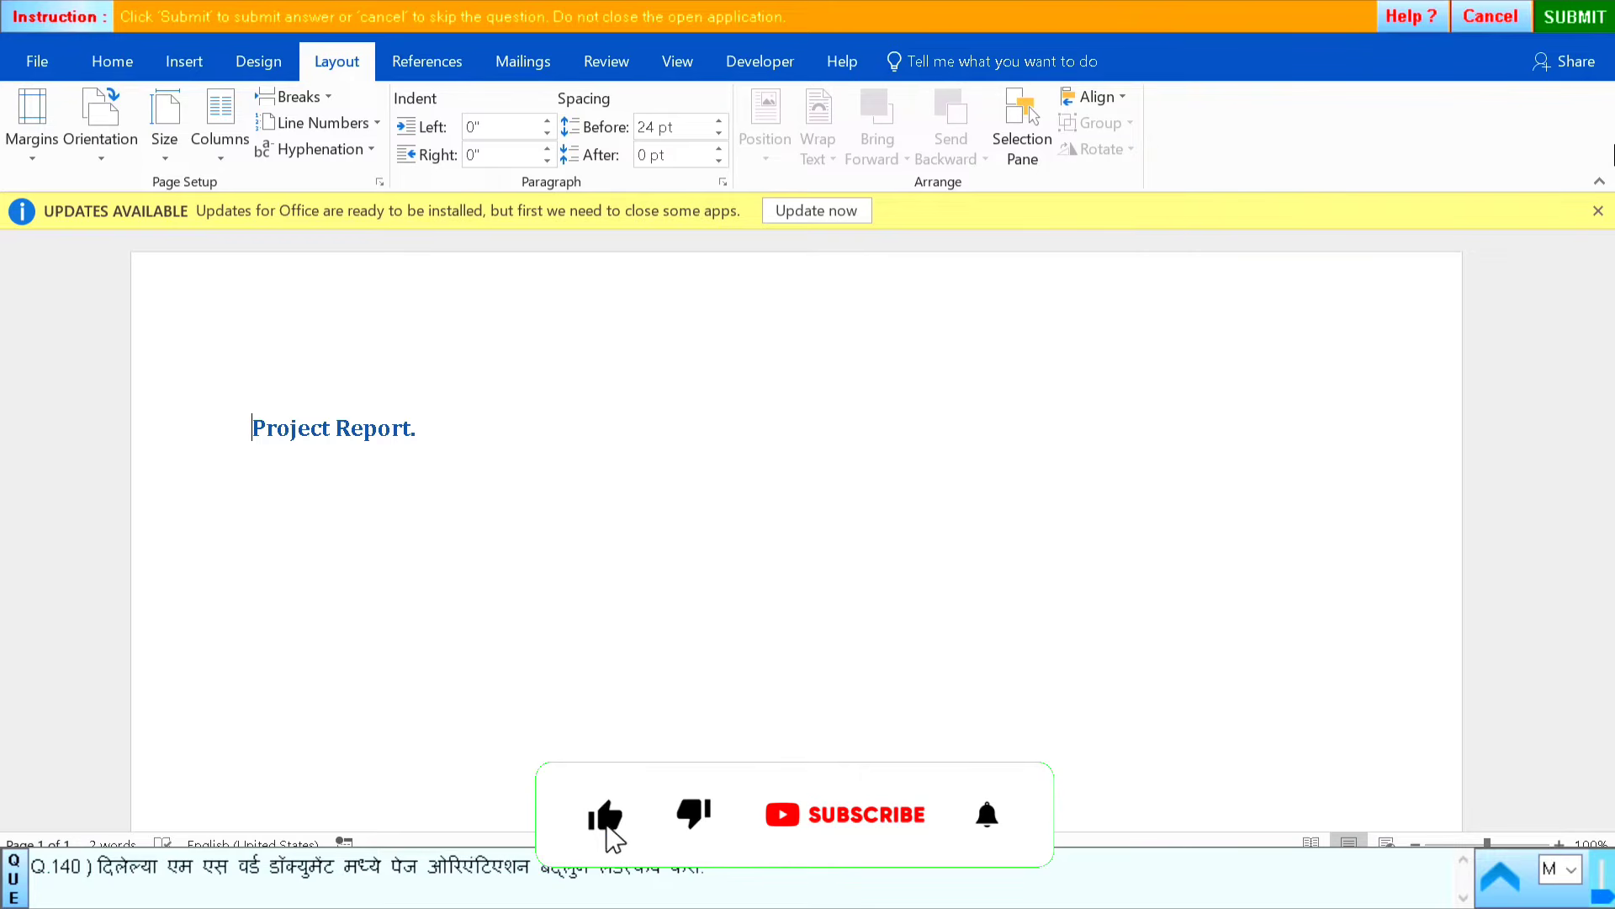
# Submit the answer to question 140 and start practical question 141
pyautogui.click(1566, 14)
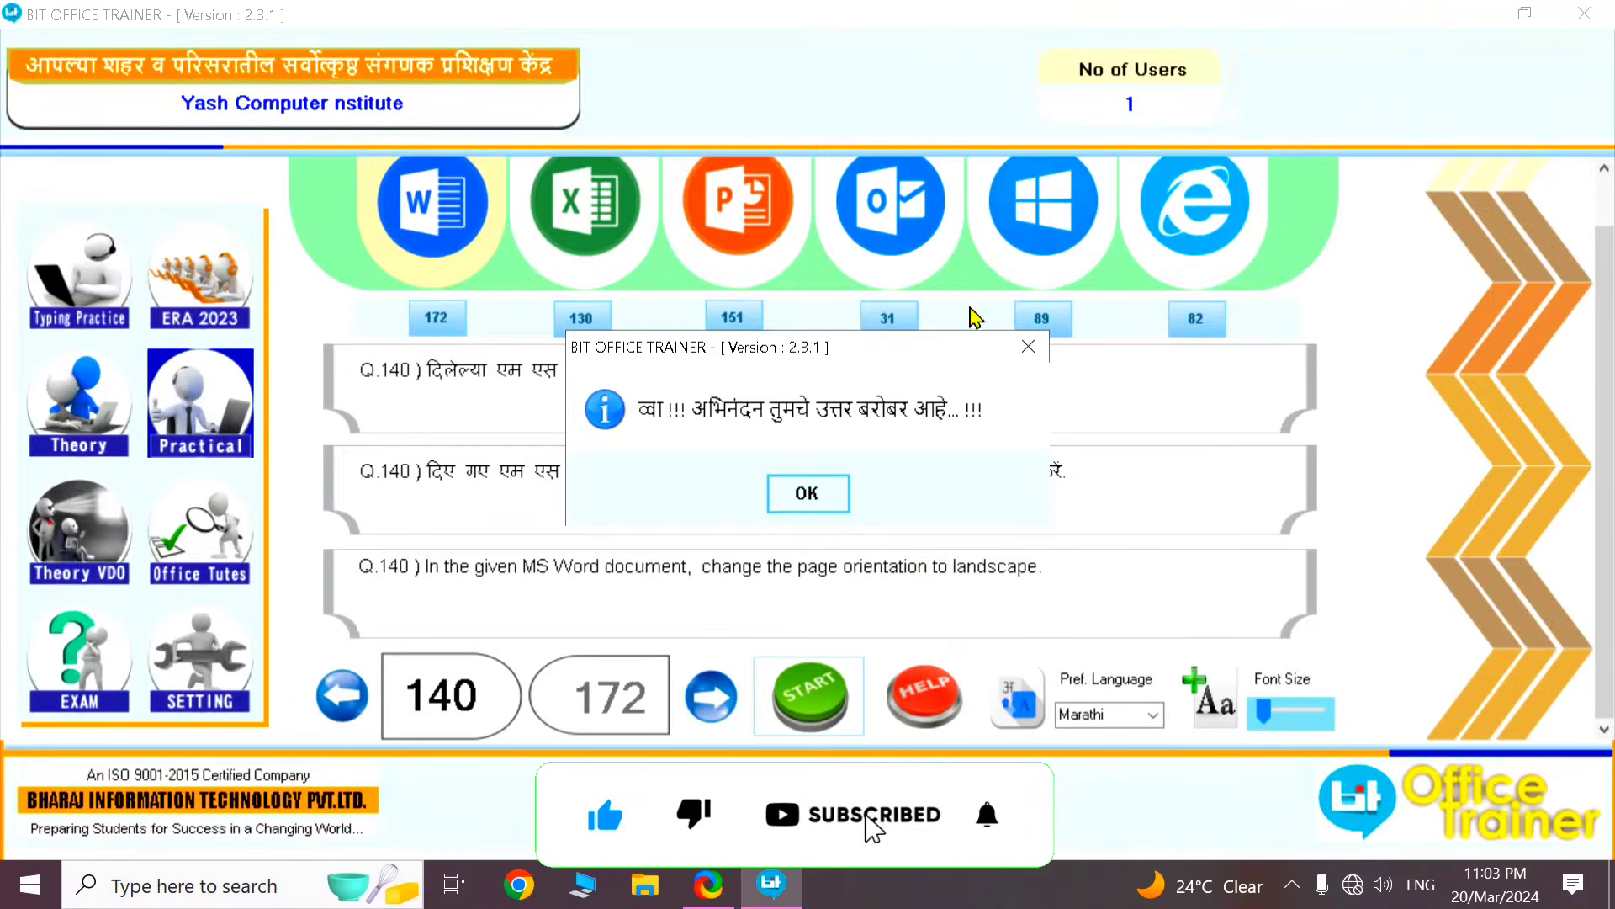
pyautogui.click(801, 503)
pyautogui.click(711, 695)
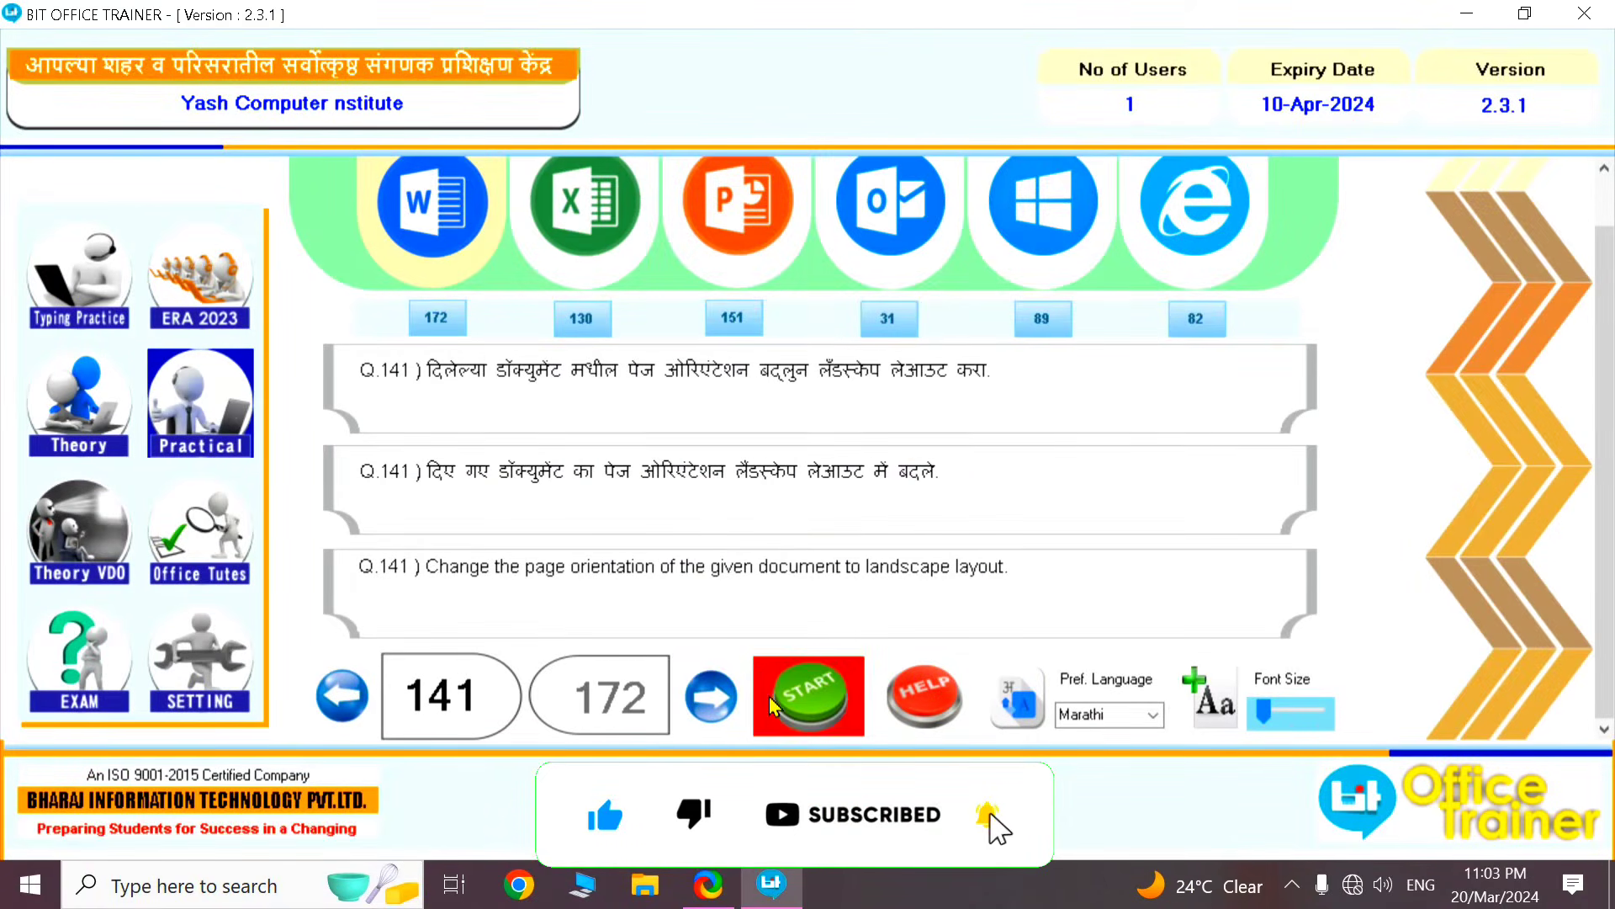
pyautogui.click(833, 683)
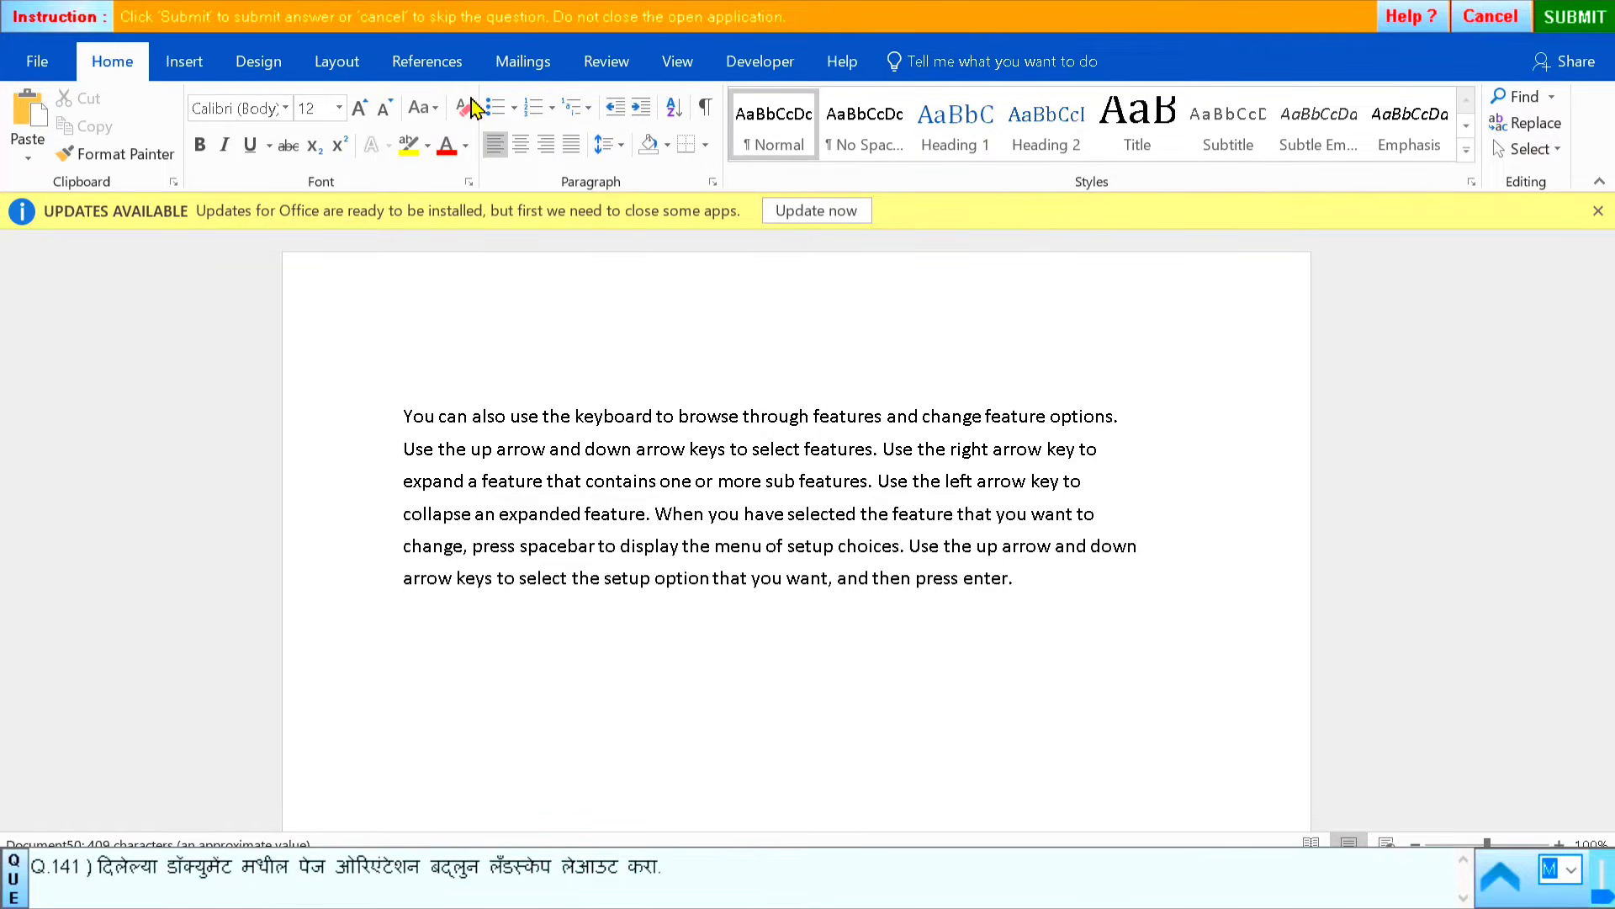
# Set the document about browsing features with the keyboard to landscape orientation
pyautogui.click(336, 62)
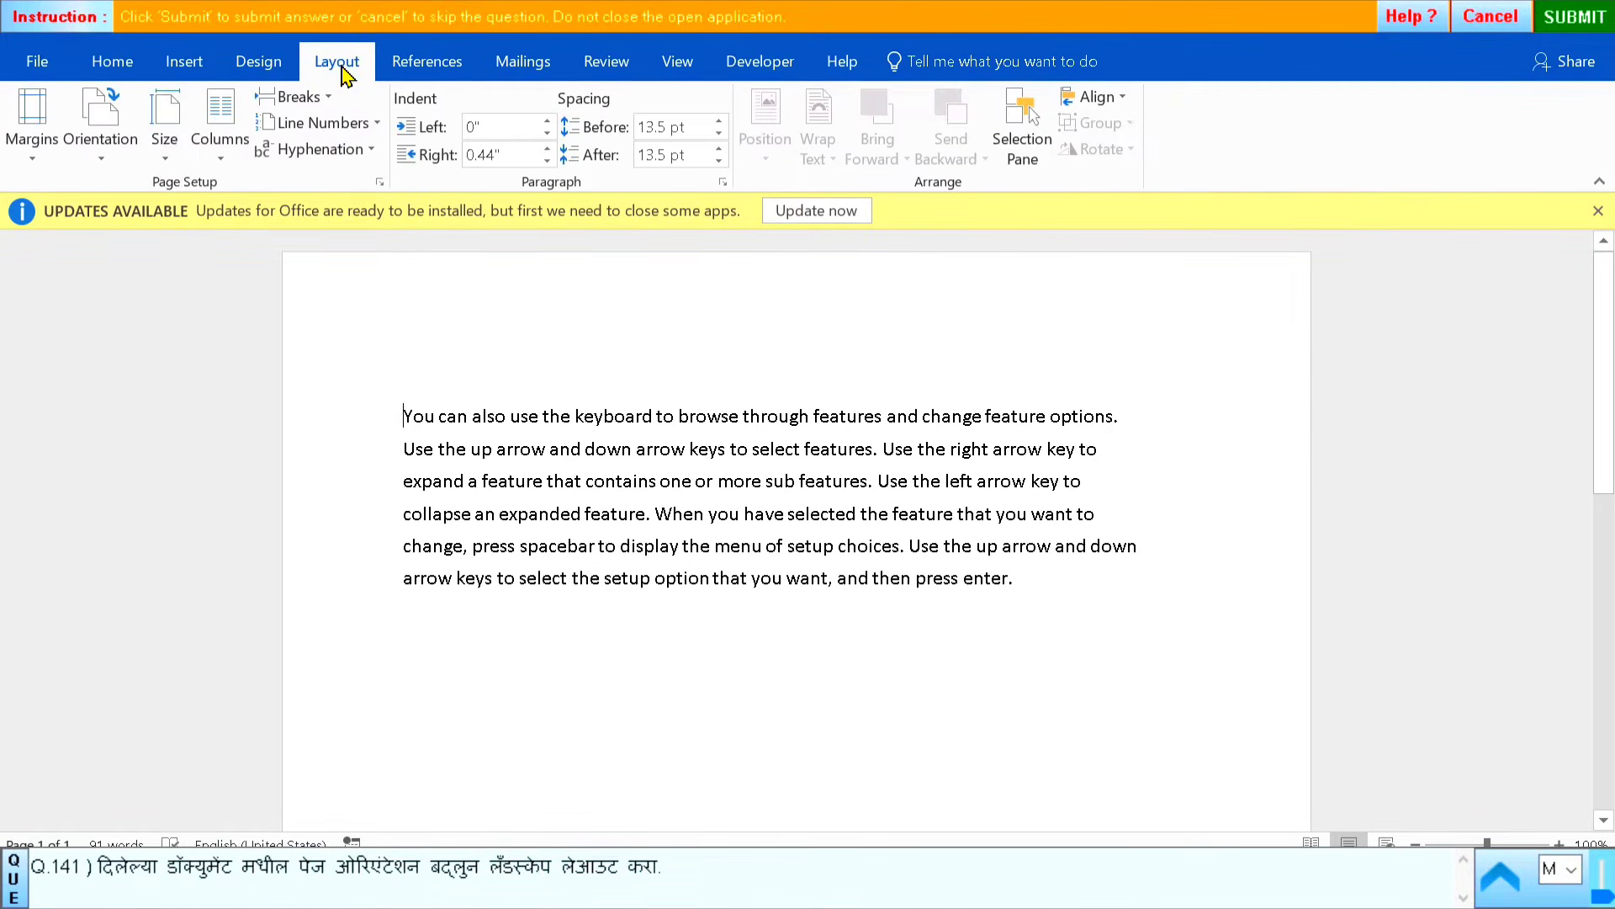
pyautogui.click(116, 168)
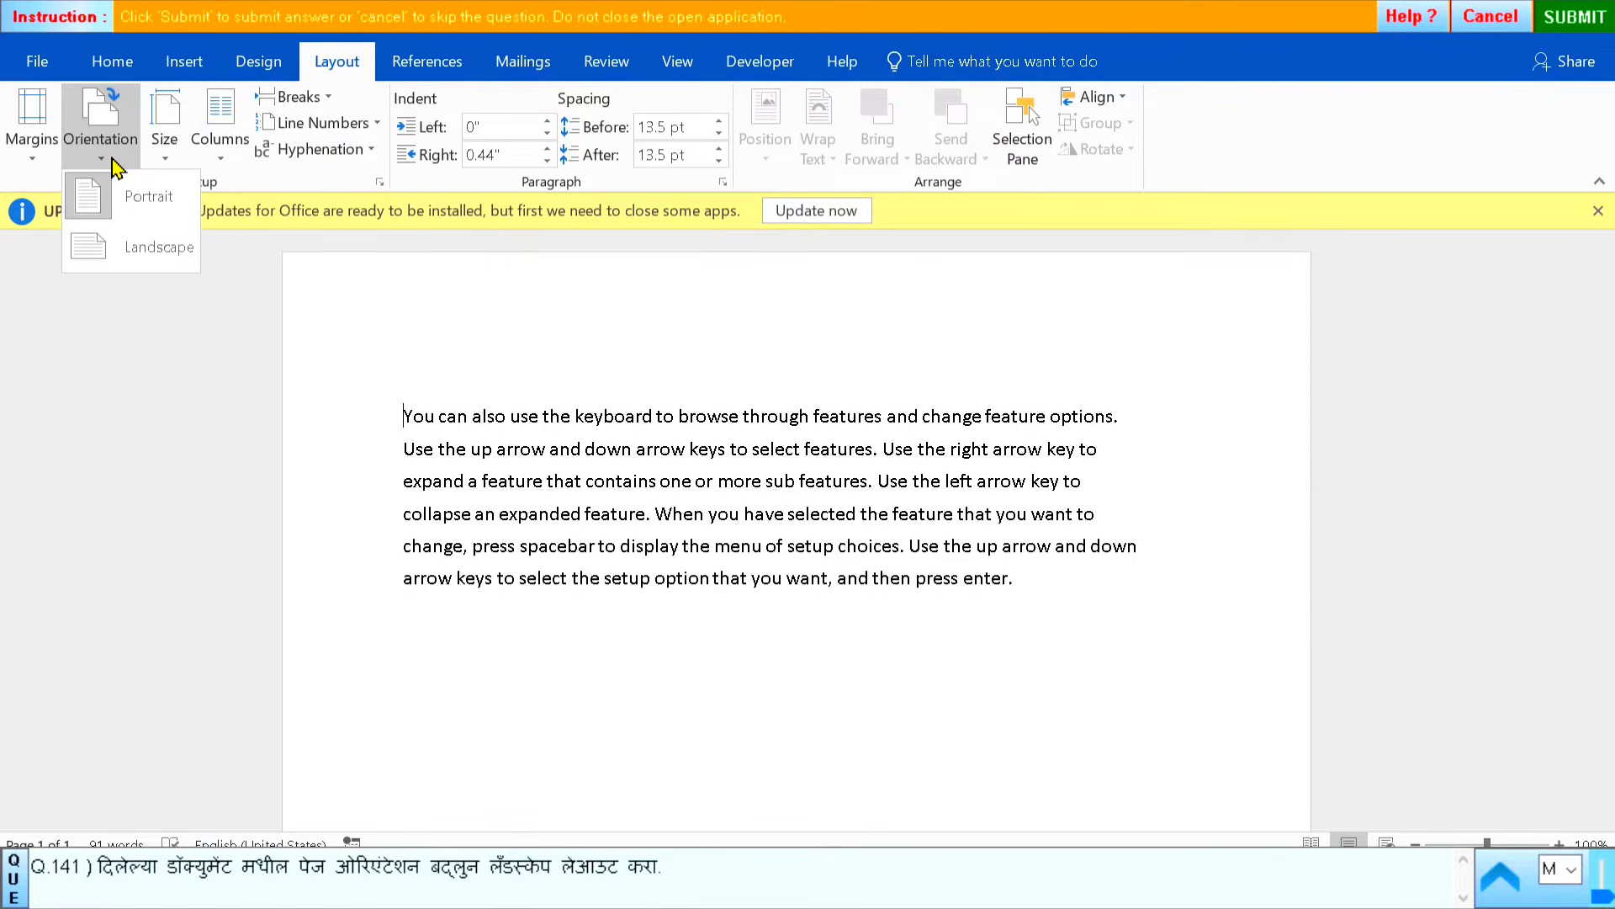
pyautogui.click(156, 247)
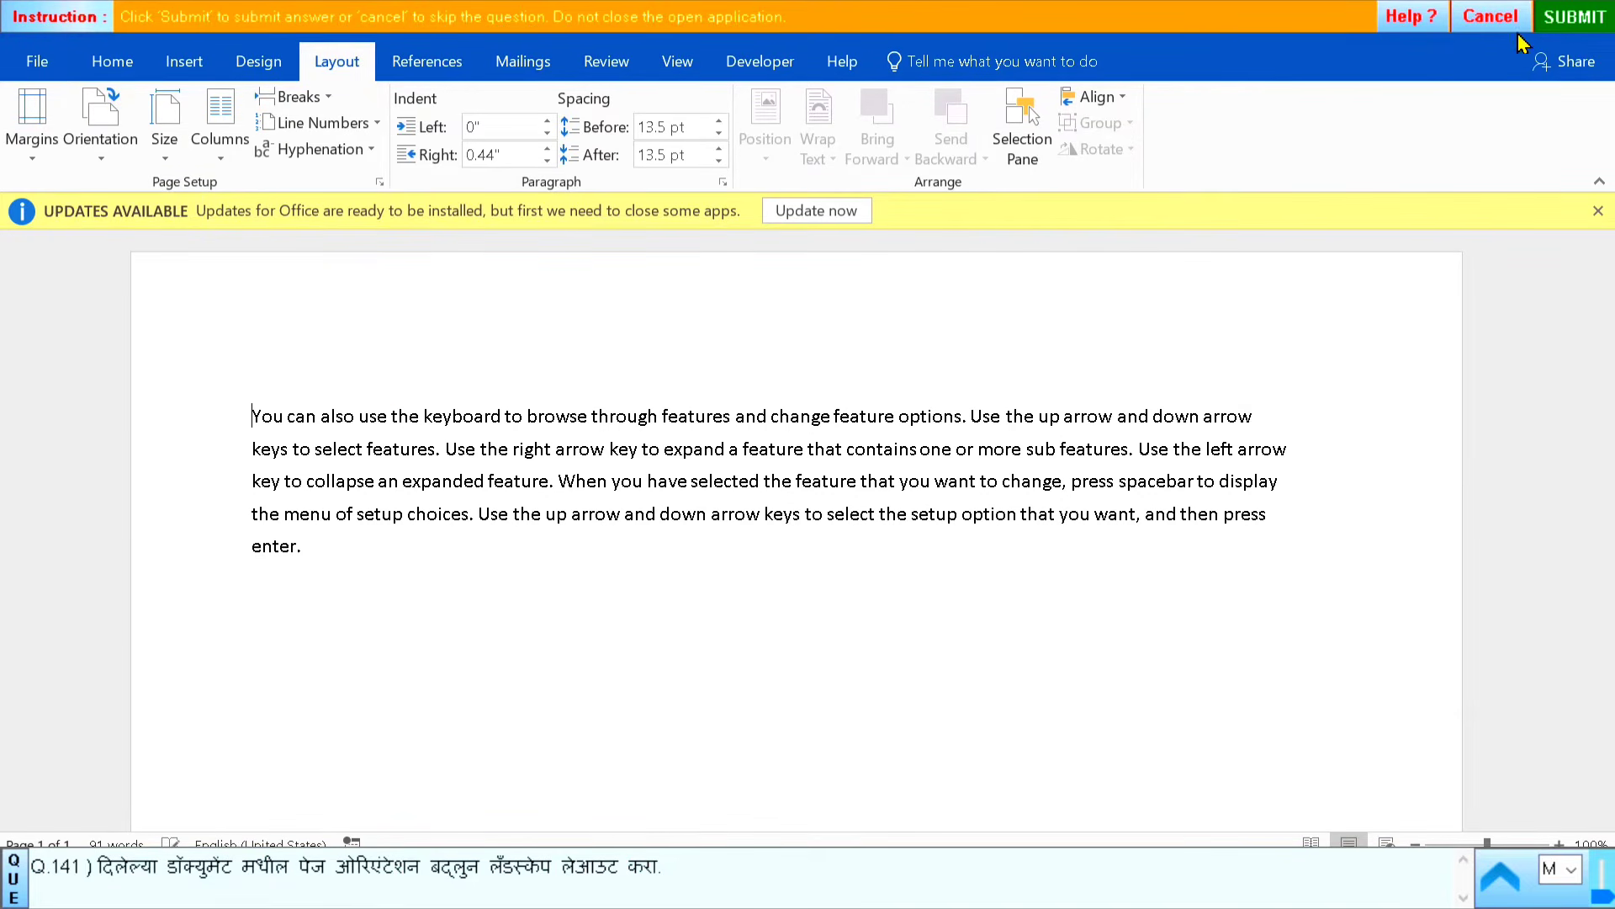
# Submit the answer to question 141 and start practical question 142
pyautogui.click(1575, 19)
pyautogui.click(817, 492)
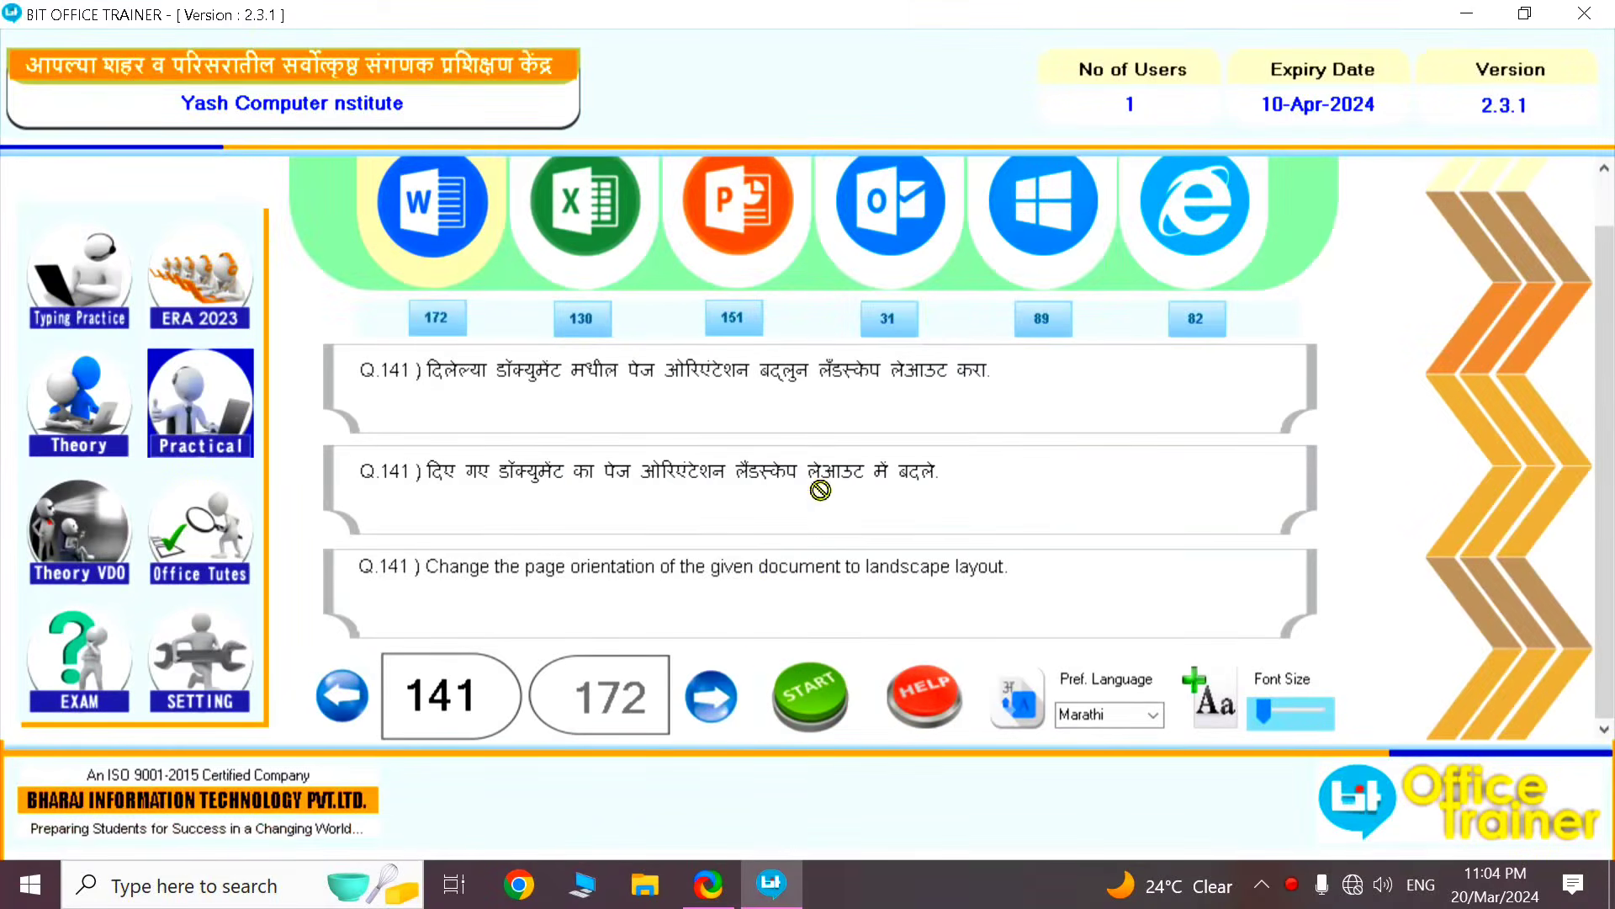
pyautogui.click(711, 697)
pyautogui.click(782, 702)
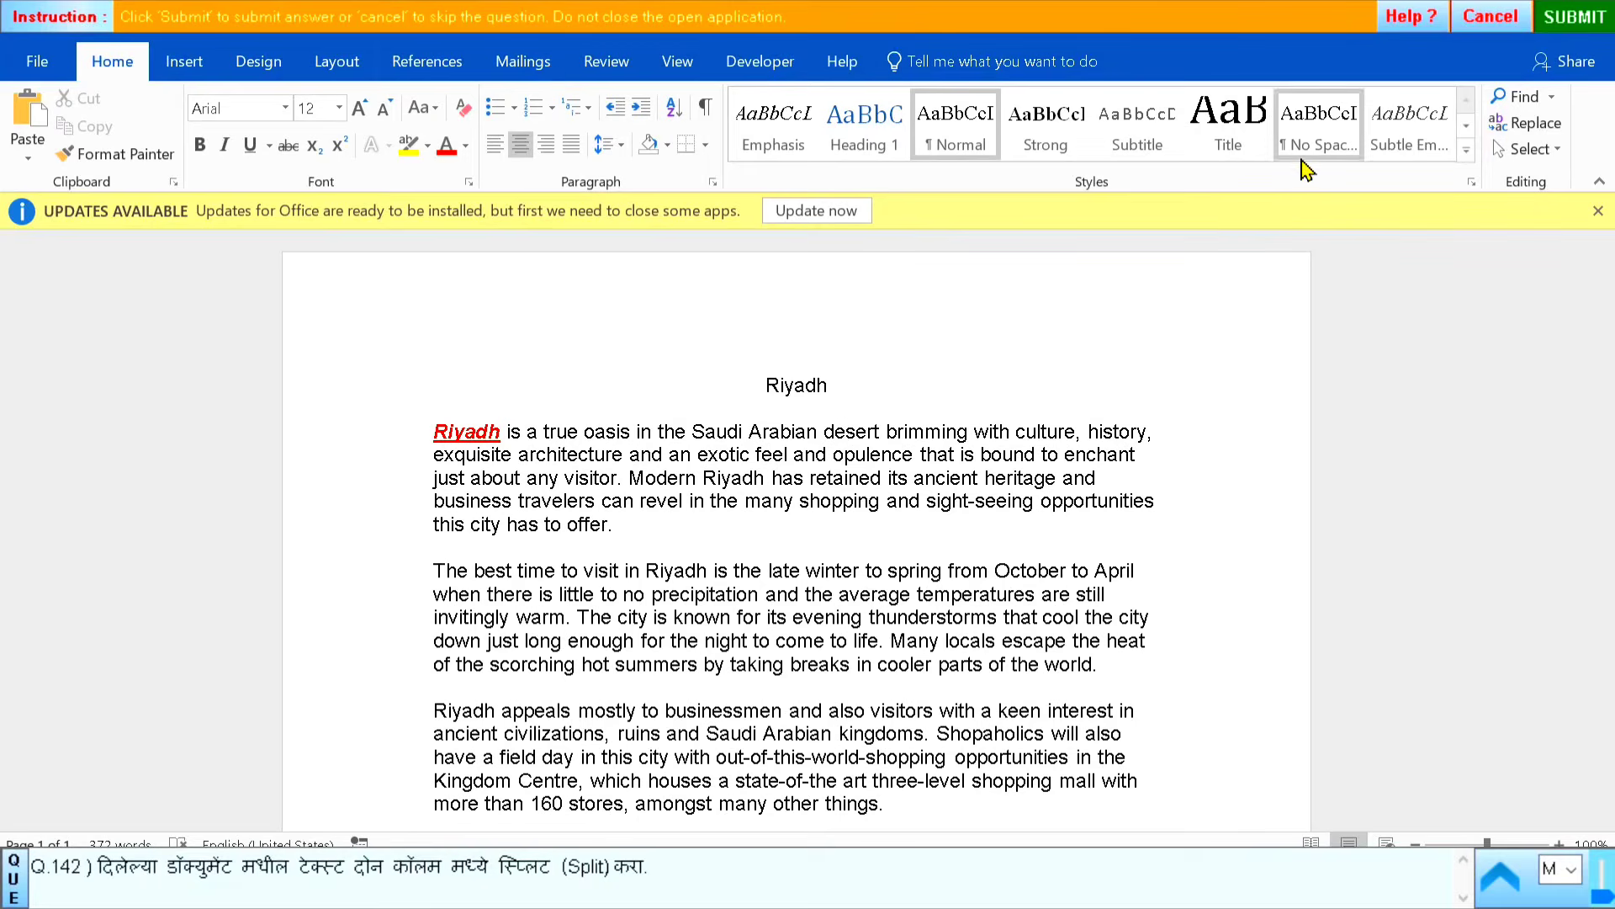
# Select all the text of the Riyadh document and split it into two columns
pyautogui.click(1529, 149)
pyautogui.click(1431, 186)
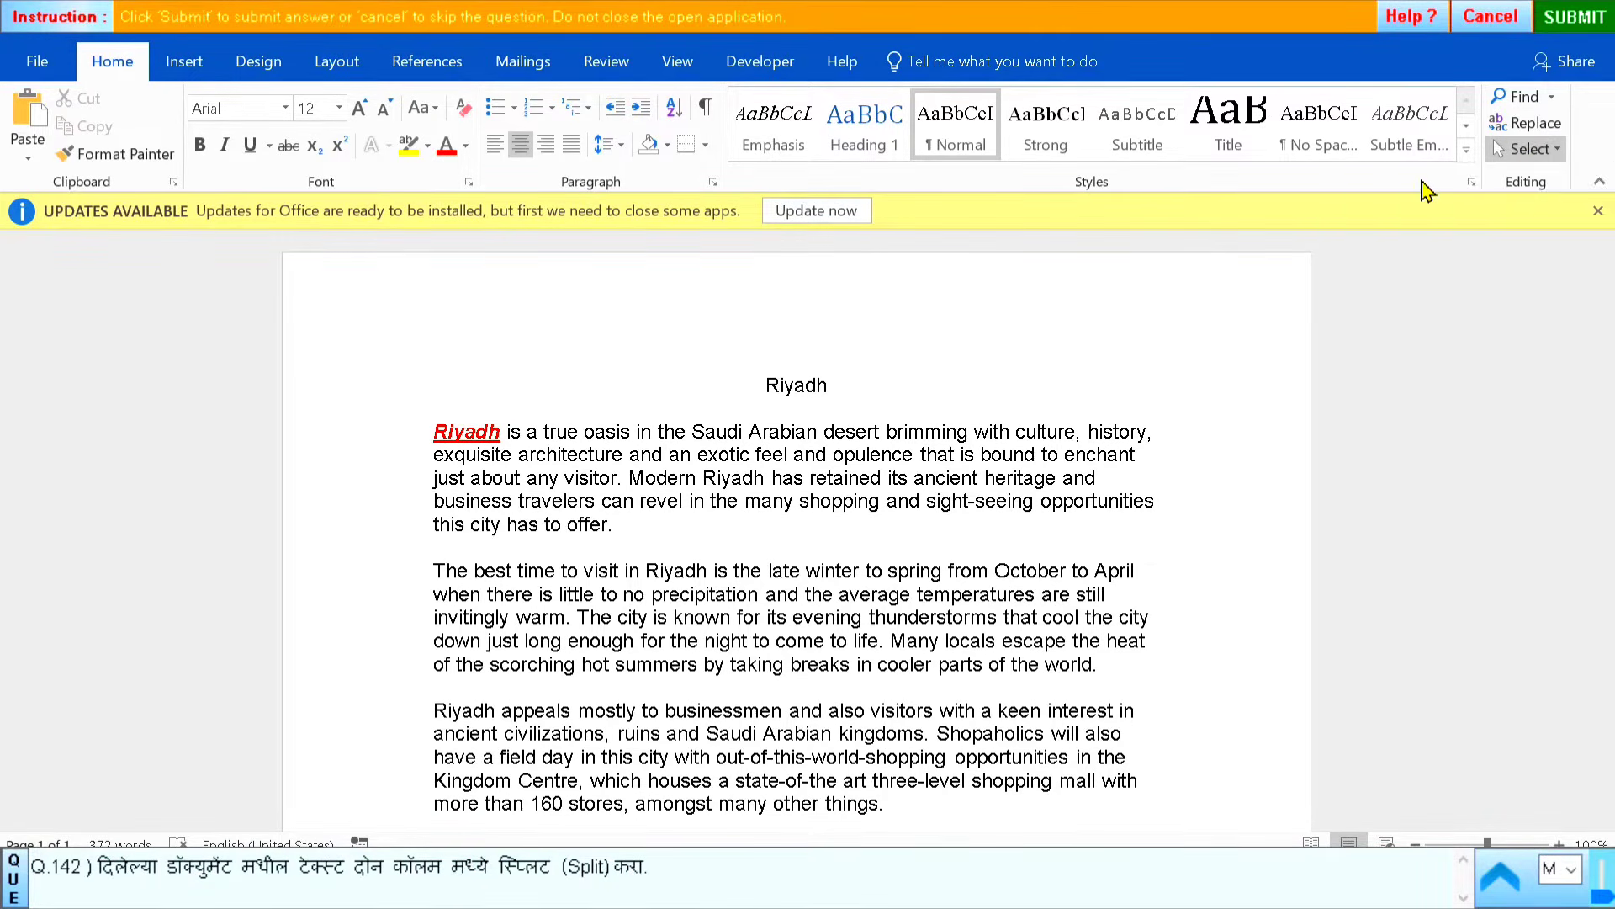
pyautogui.click(354, 67)
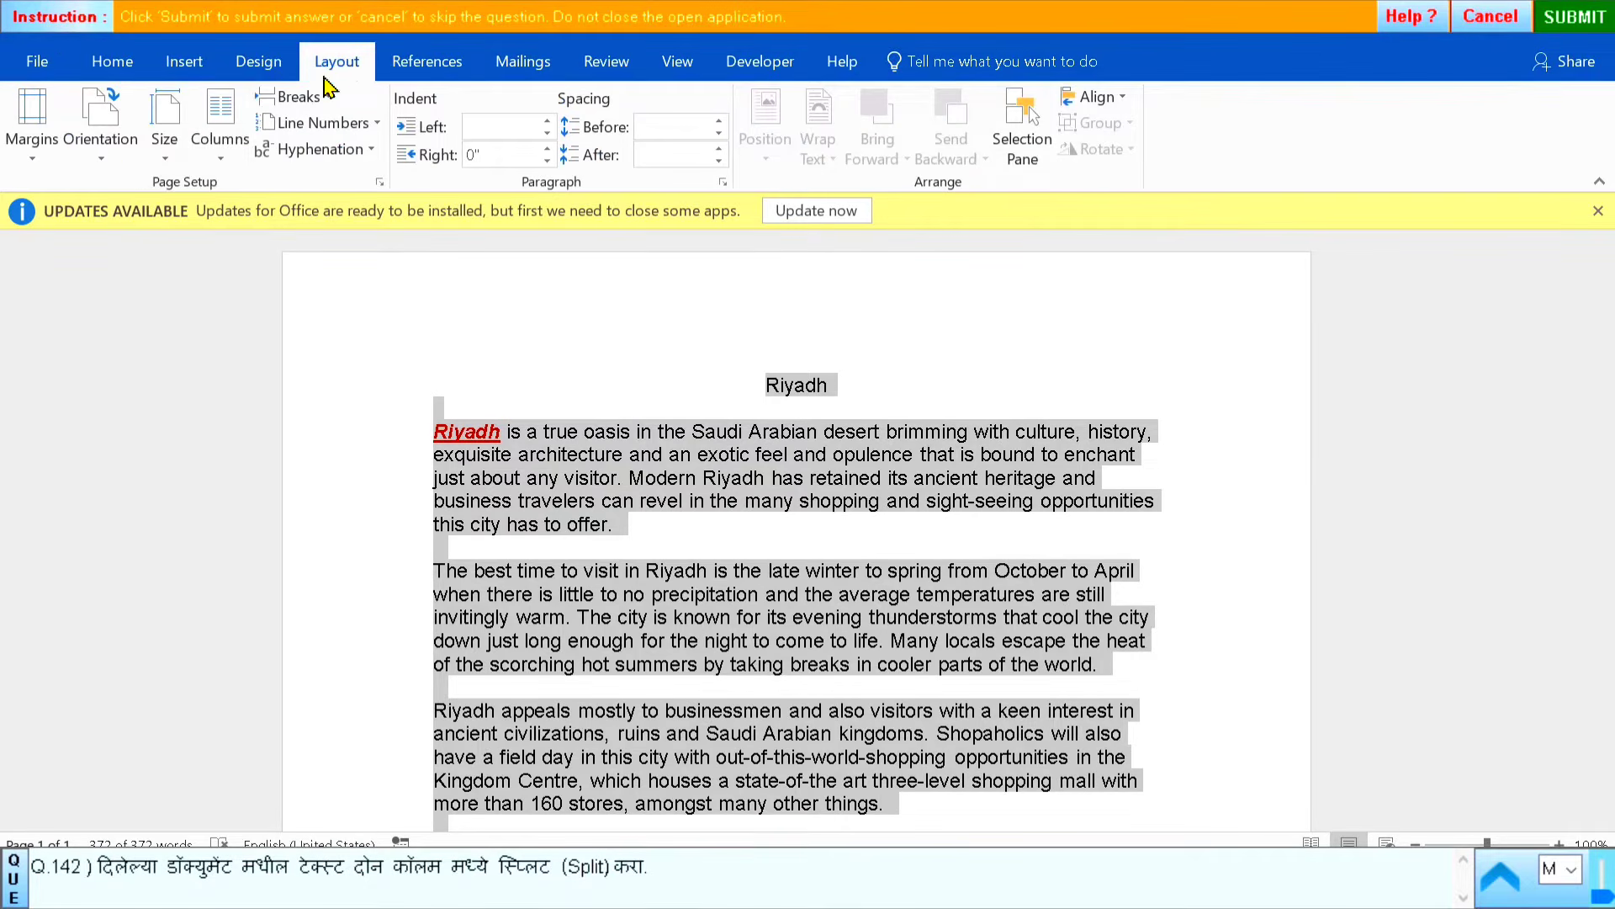
pyautogui.click(211, 169)
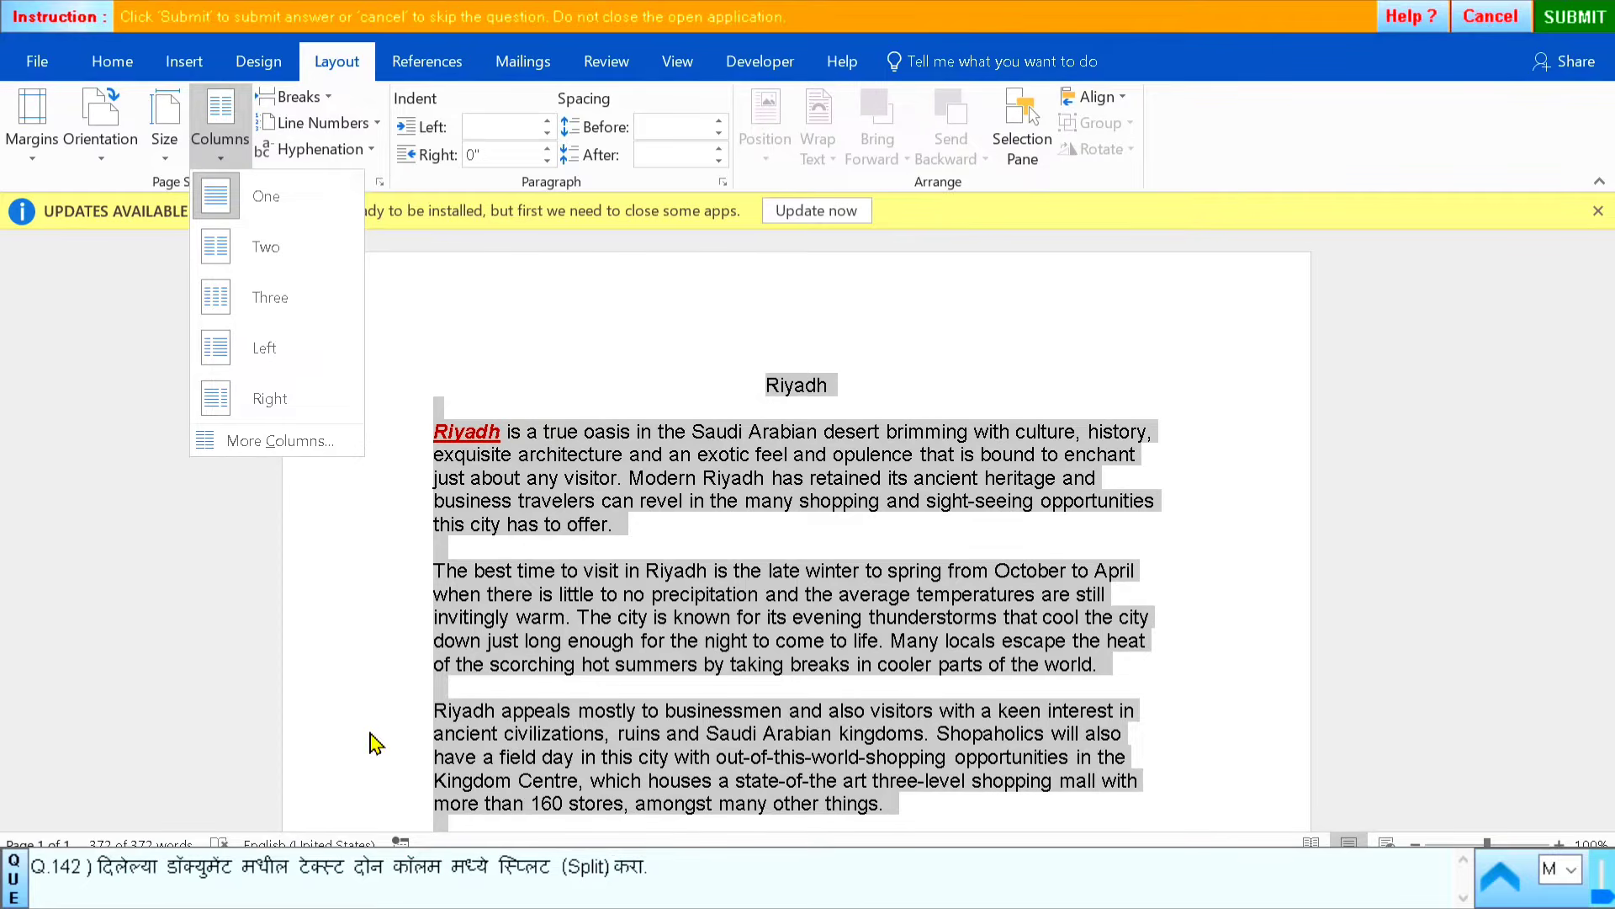
pyautogui.click(283, 254)
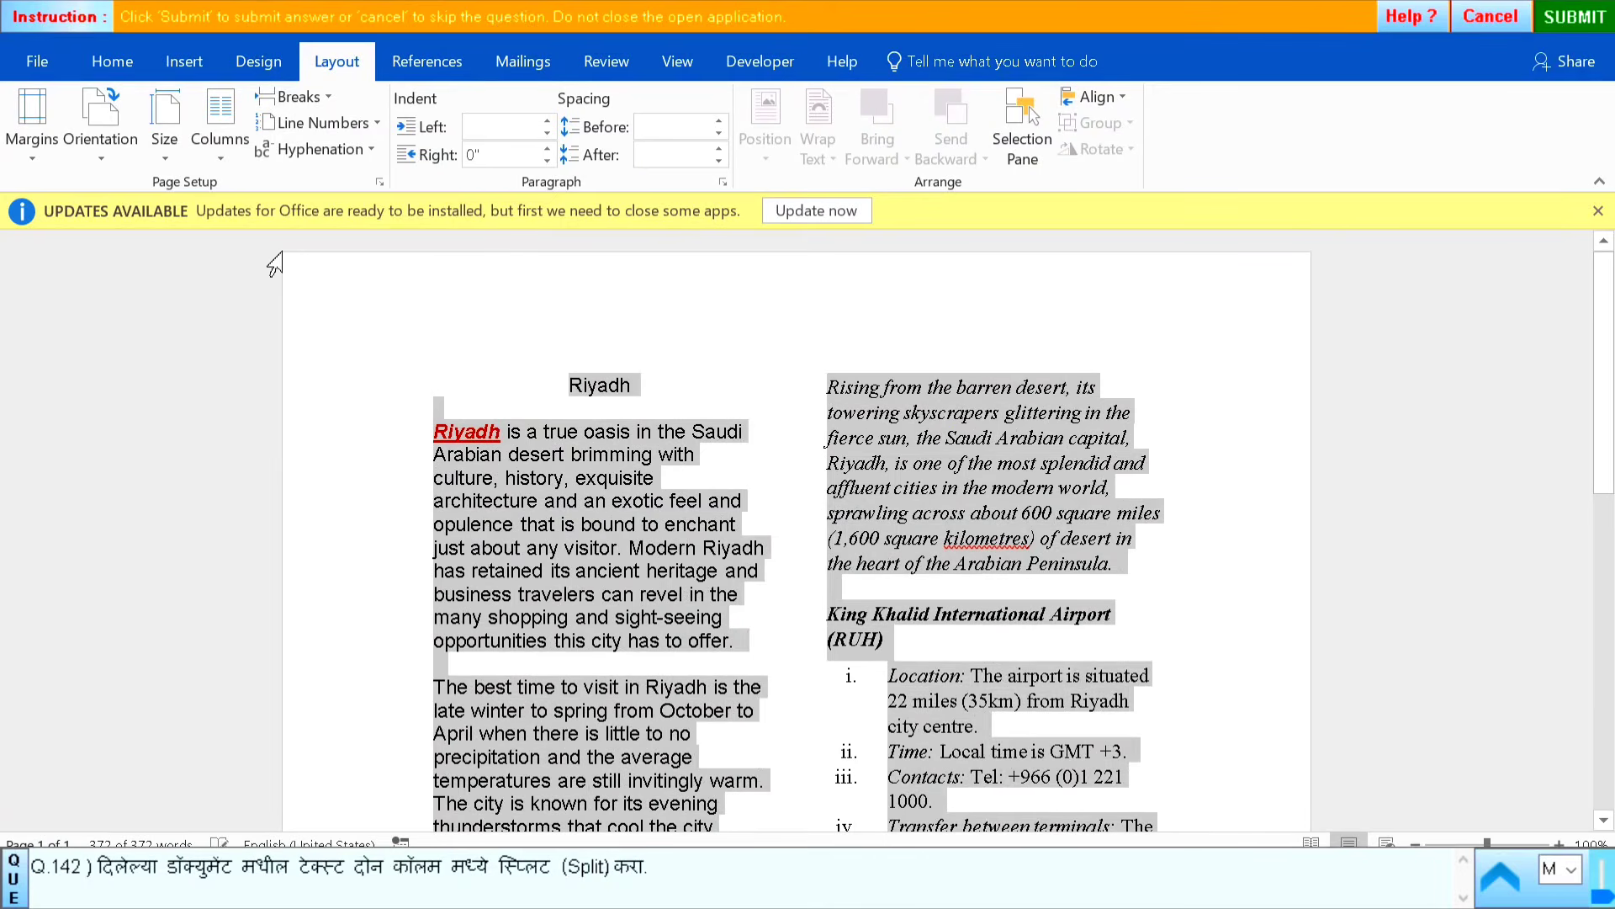
# Submit the answer to question 142 and start practical question 143
pyautogui.click(1593, 23)
pyautogui.click(808, 495)
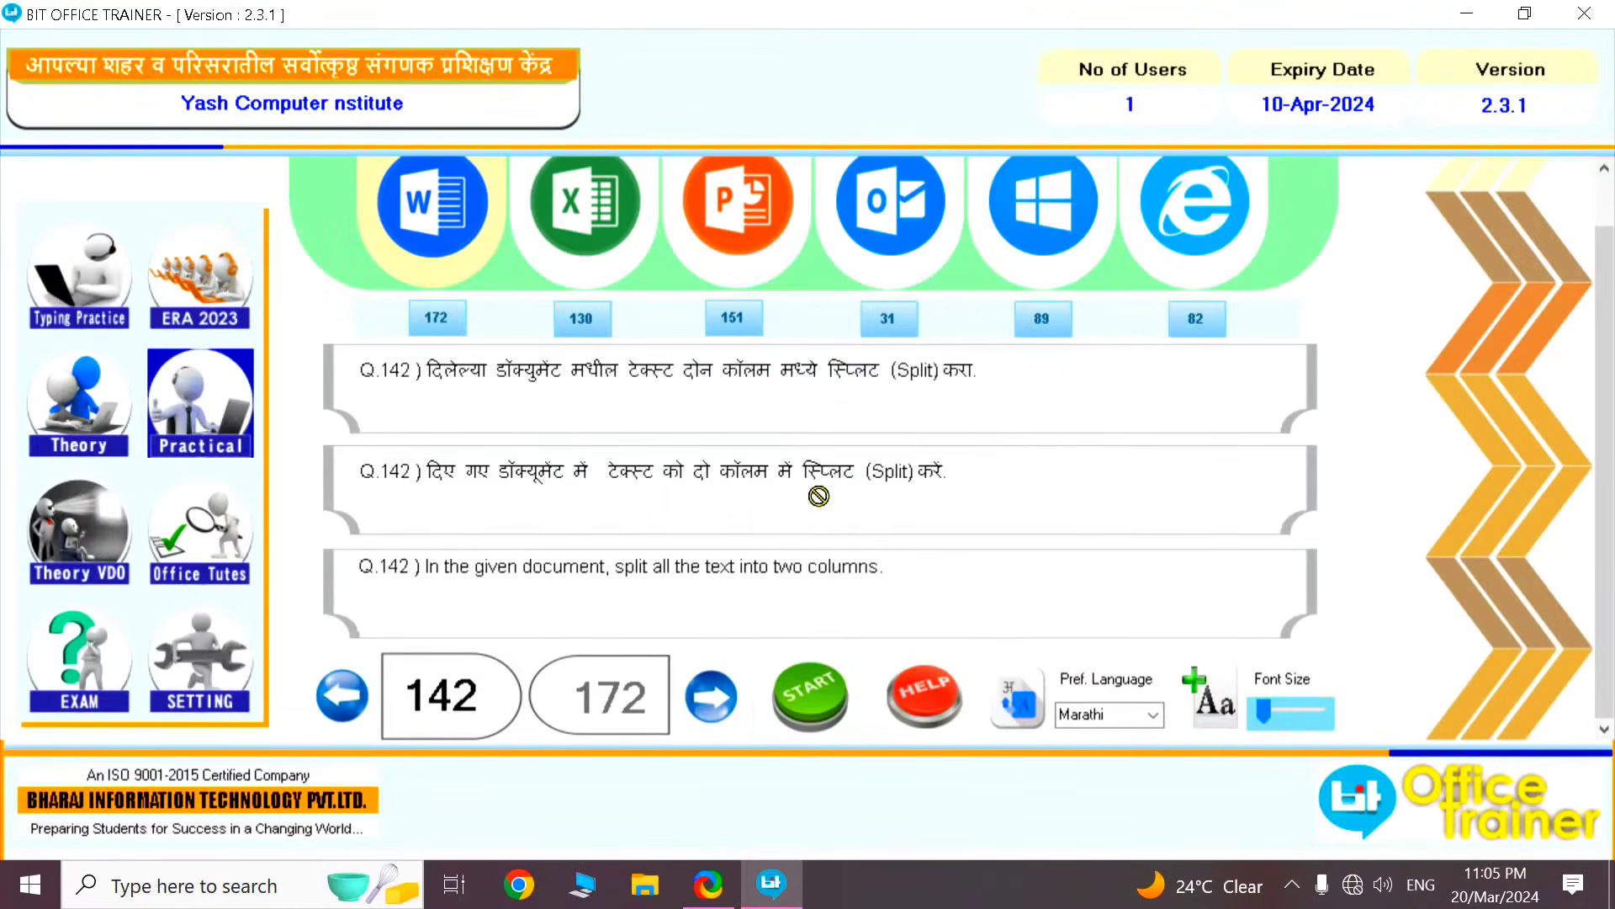
pyautogui.click(712, 697)
pyautogui.click(810, 697)
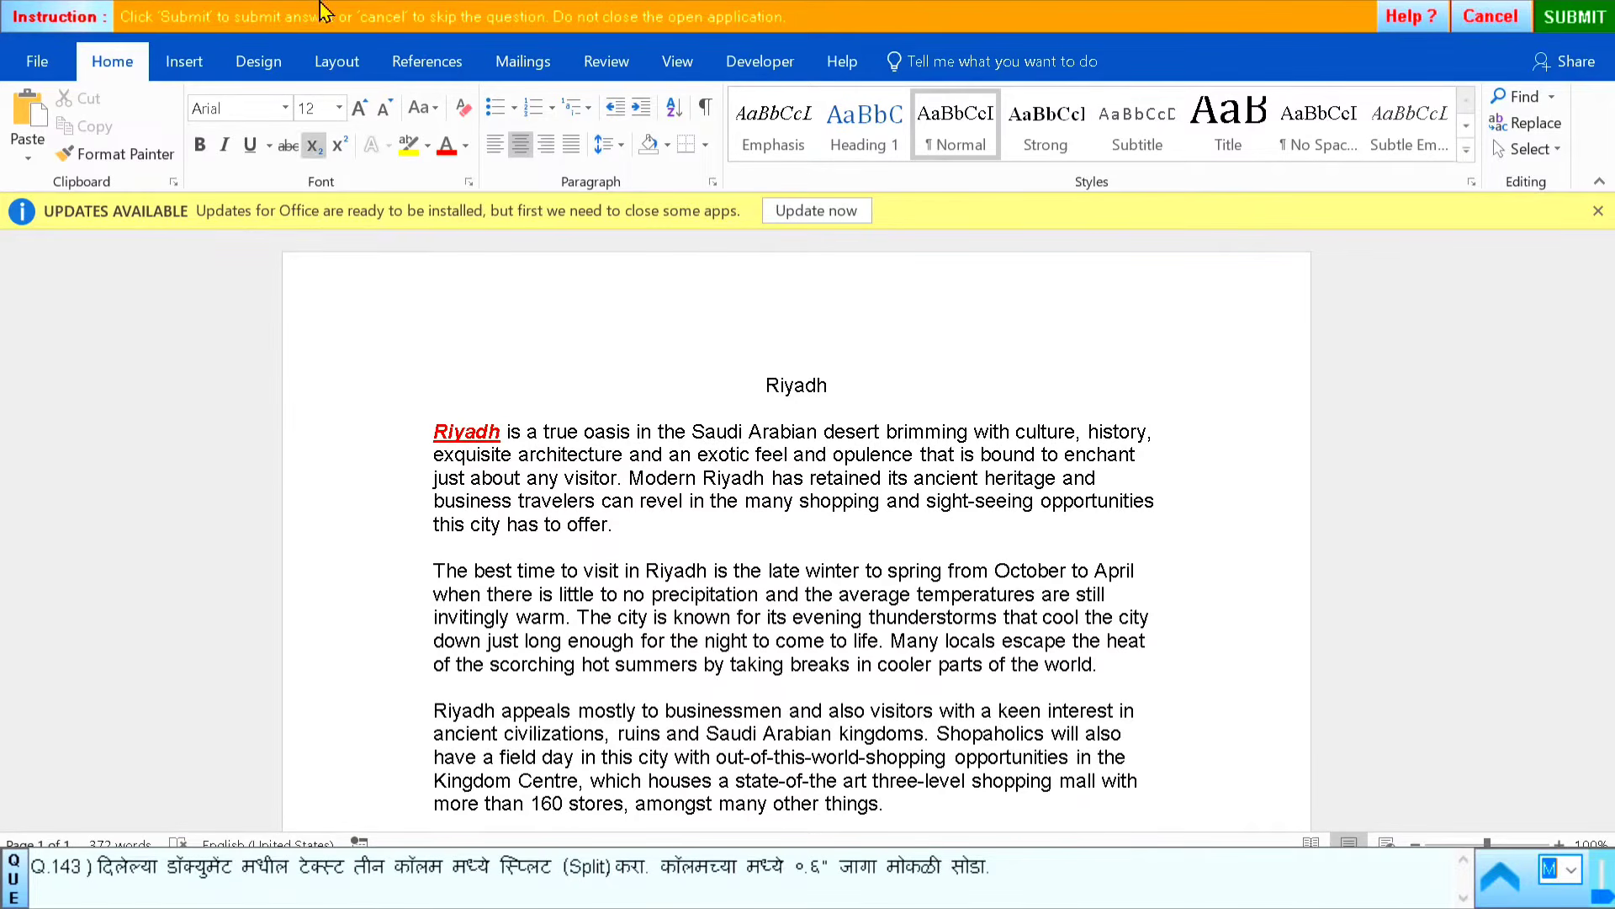
# Select all the text of the Riyadh document and split it into three equal-width columns with 0.6" spacing
pyautogui.click(1531, 157)
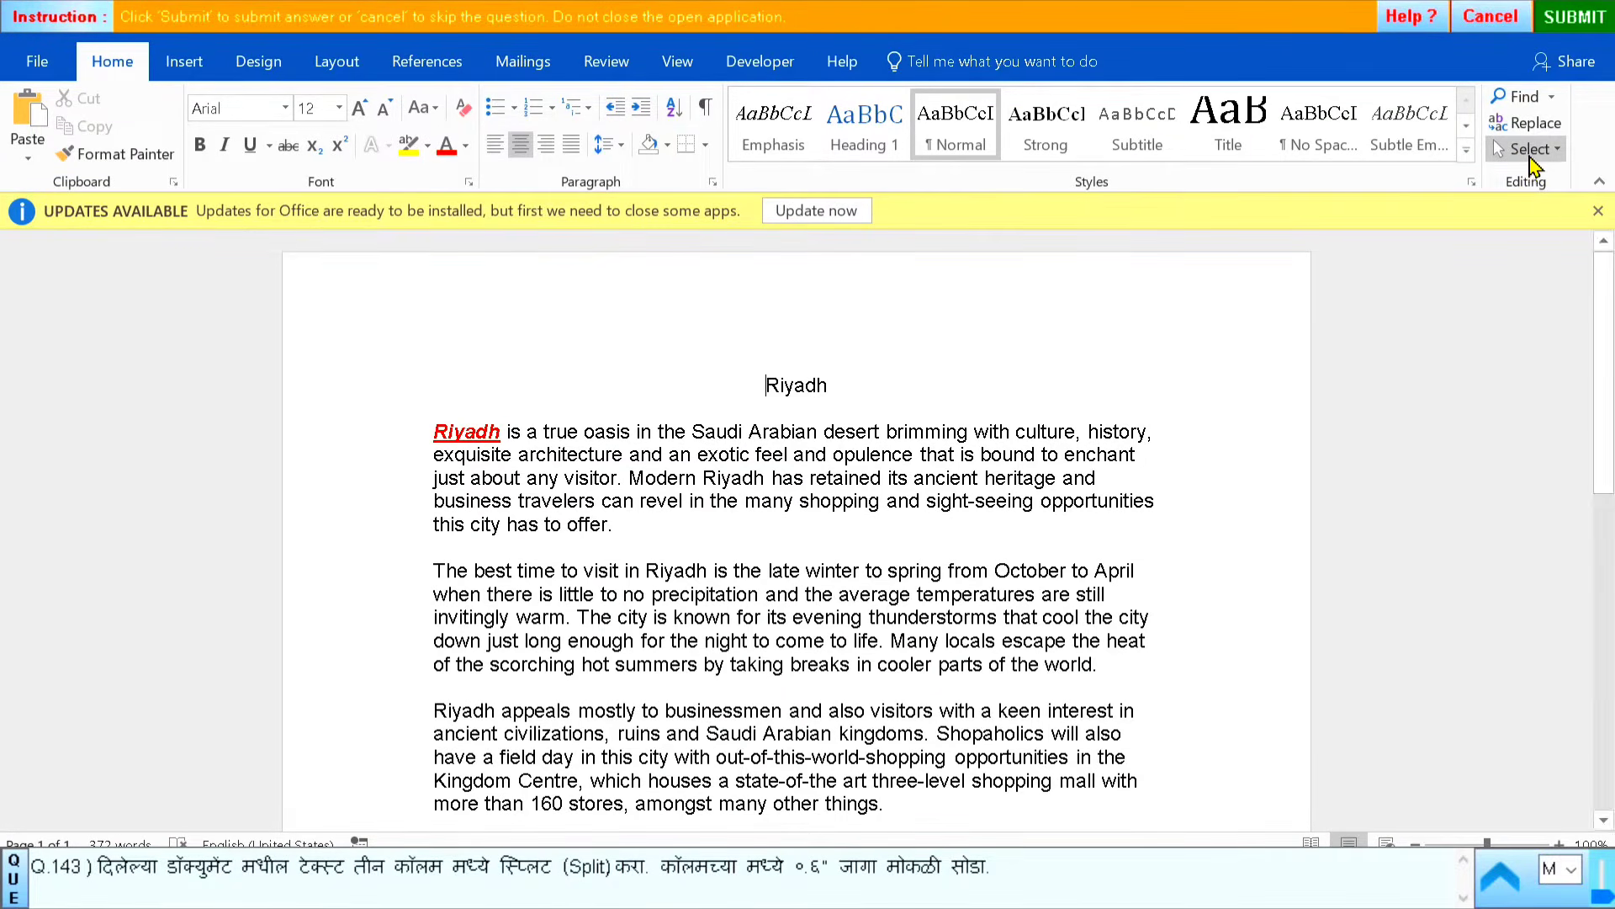
pyautogui.click(1245, 394)
pyautogui.click(1524, 149)
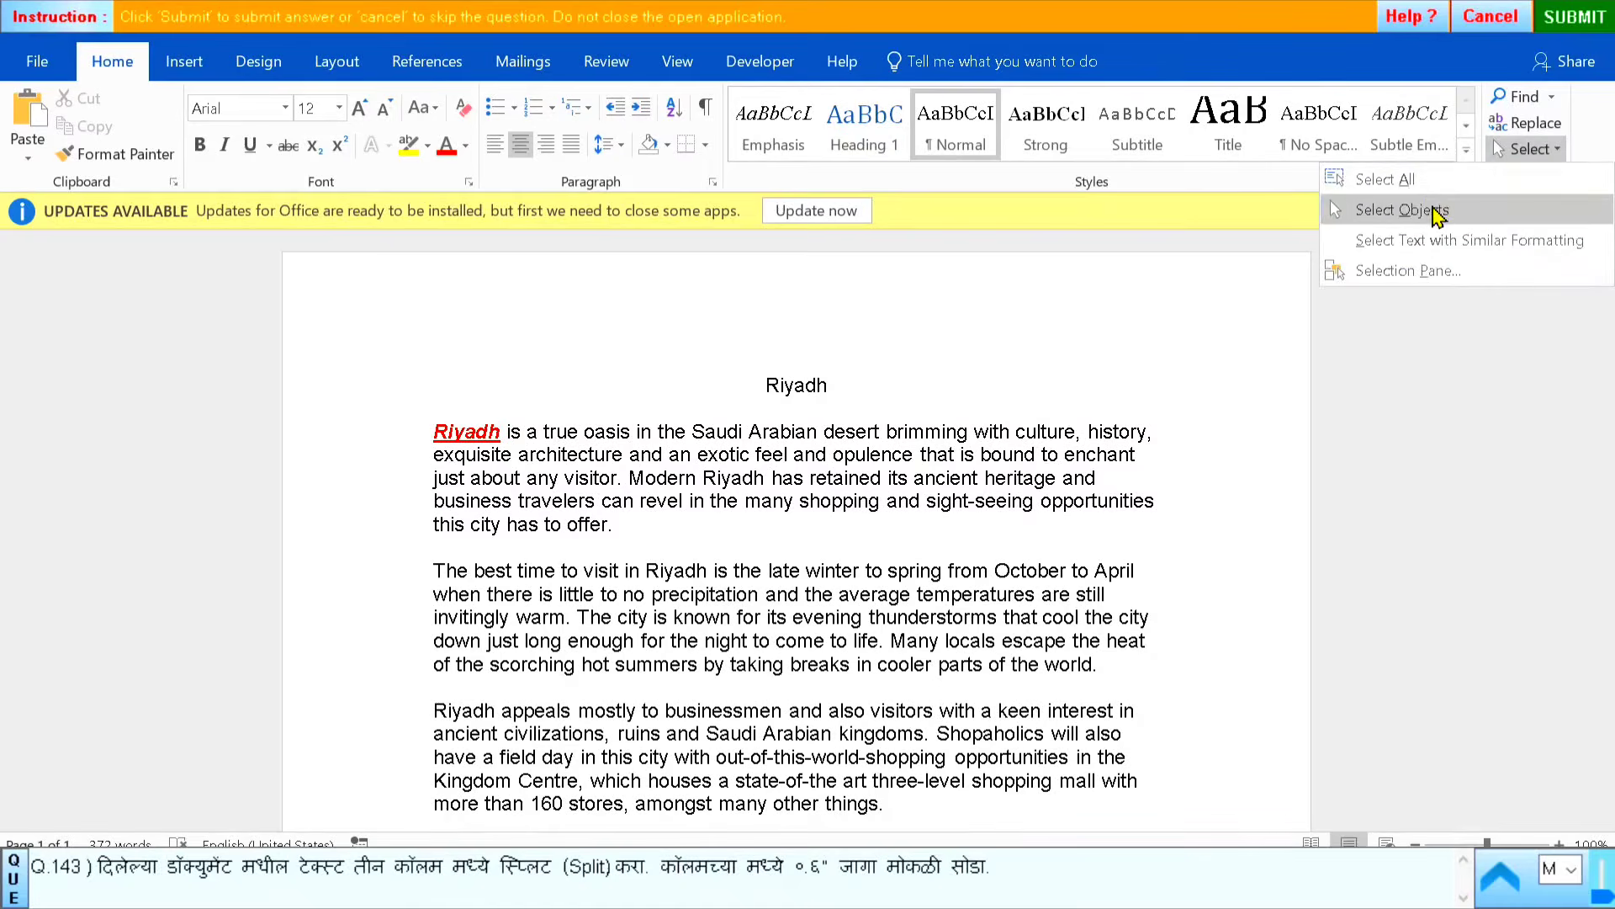
pyautogui.click(1422, 178)
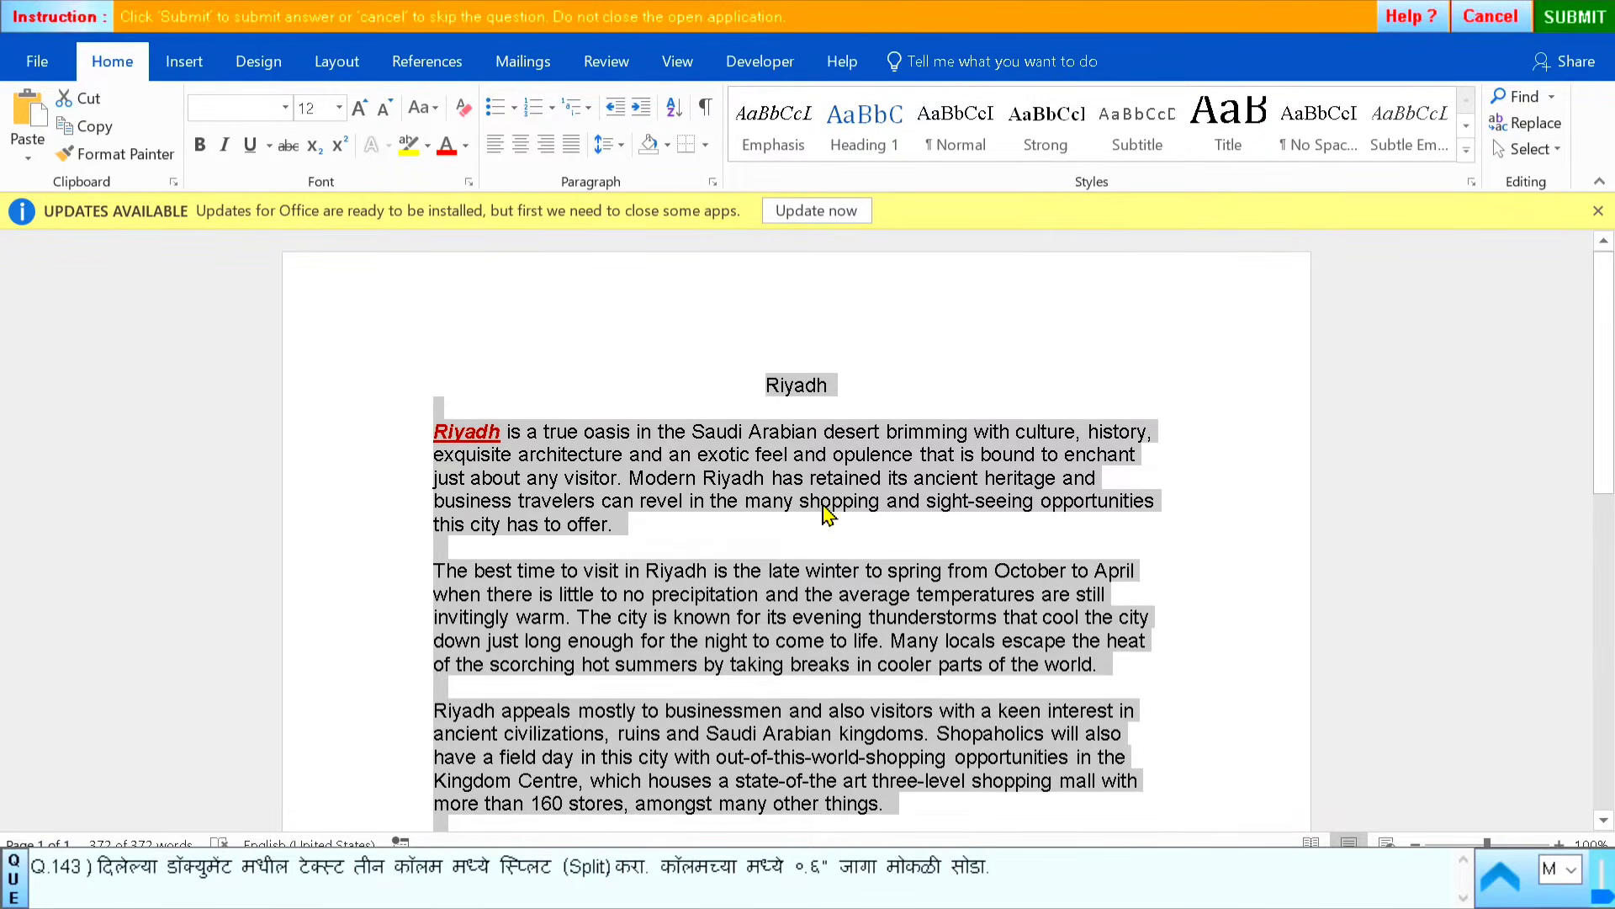
pyautogui.click(327, 74)
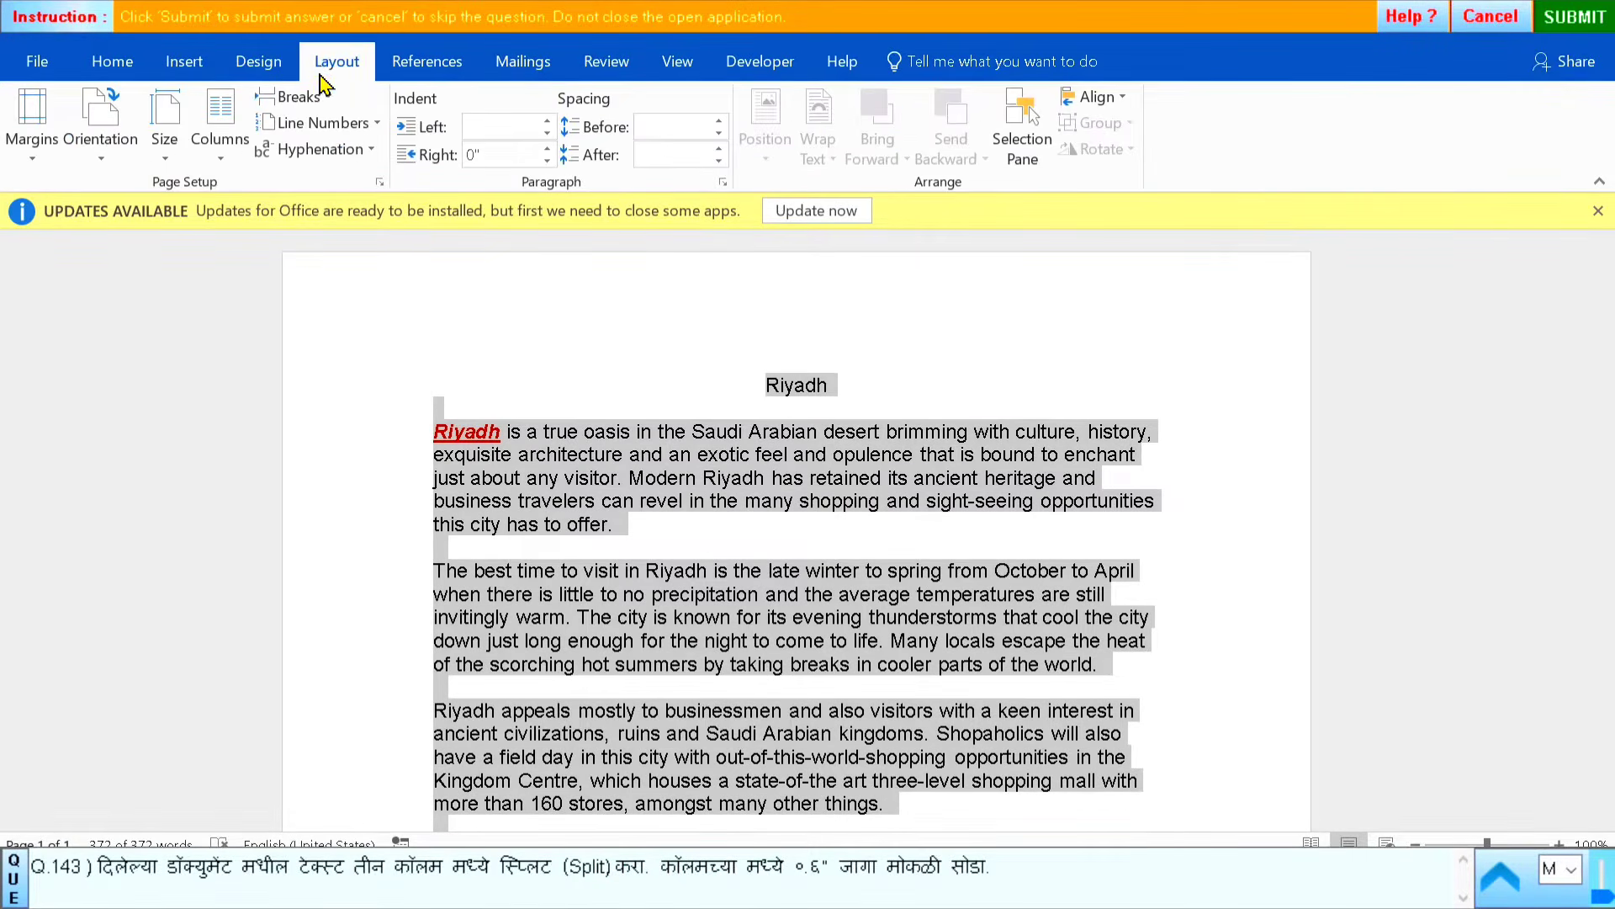
pyautogui.click(218, 160)
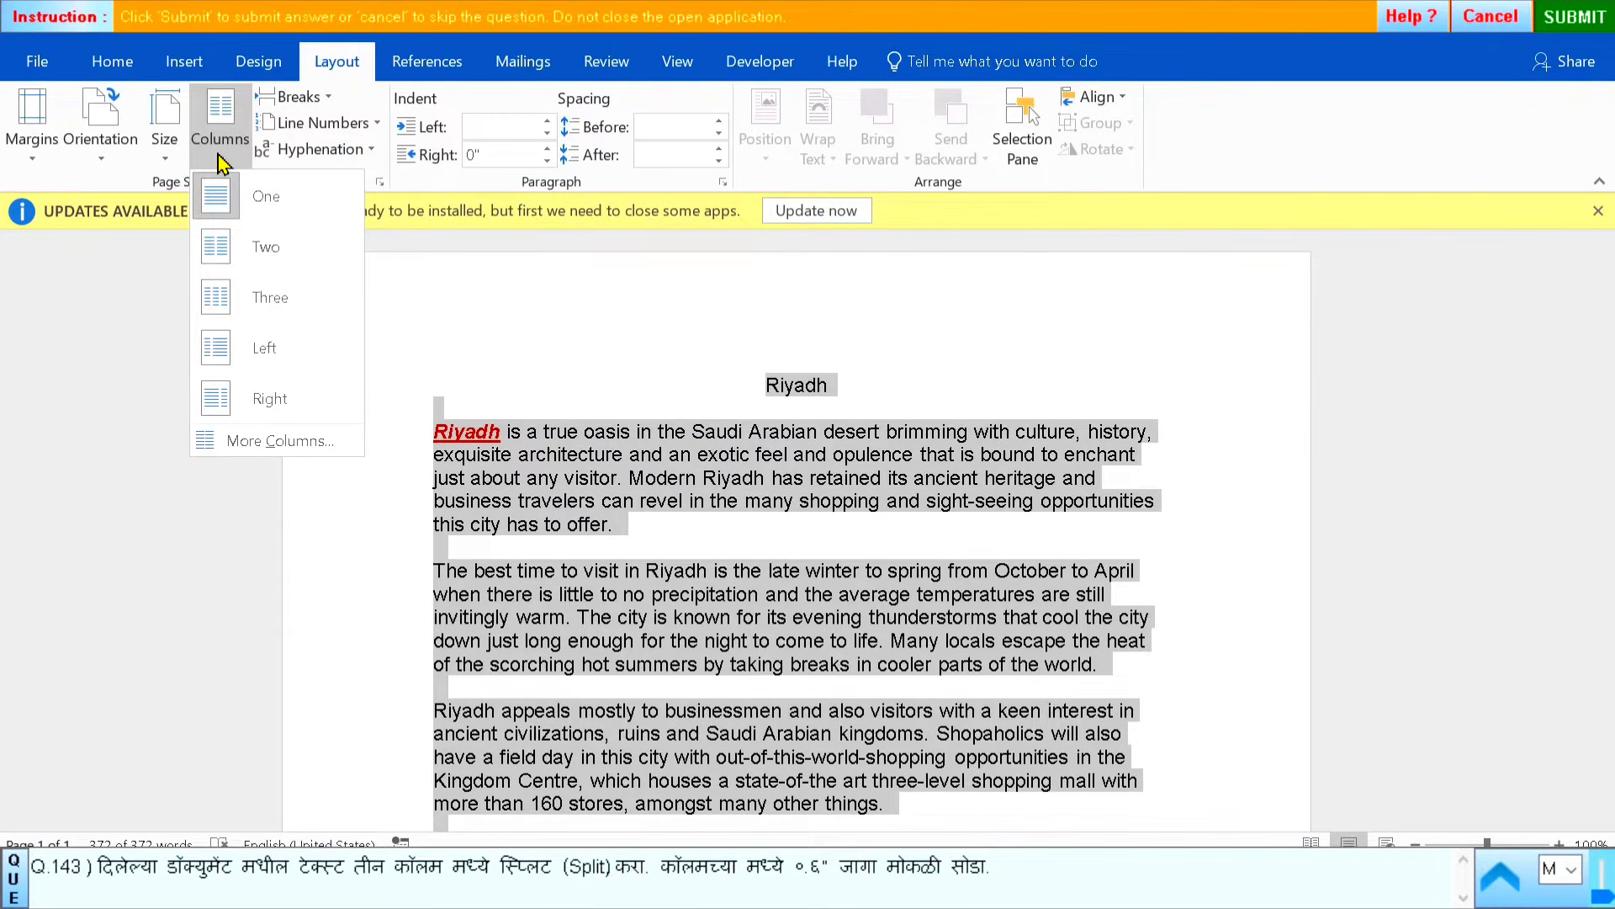
pyautogui.click(294, 444)
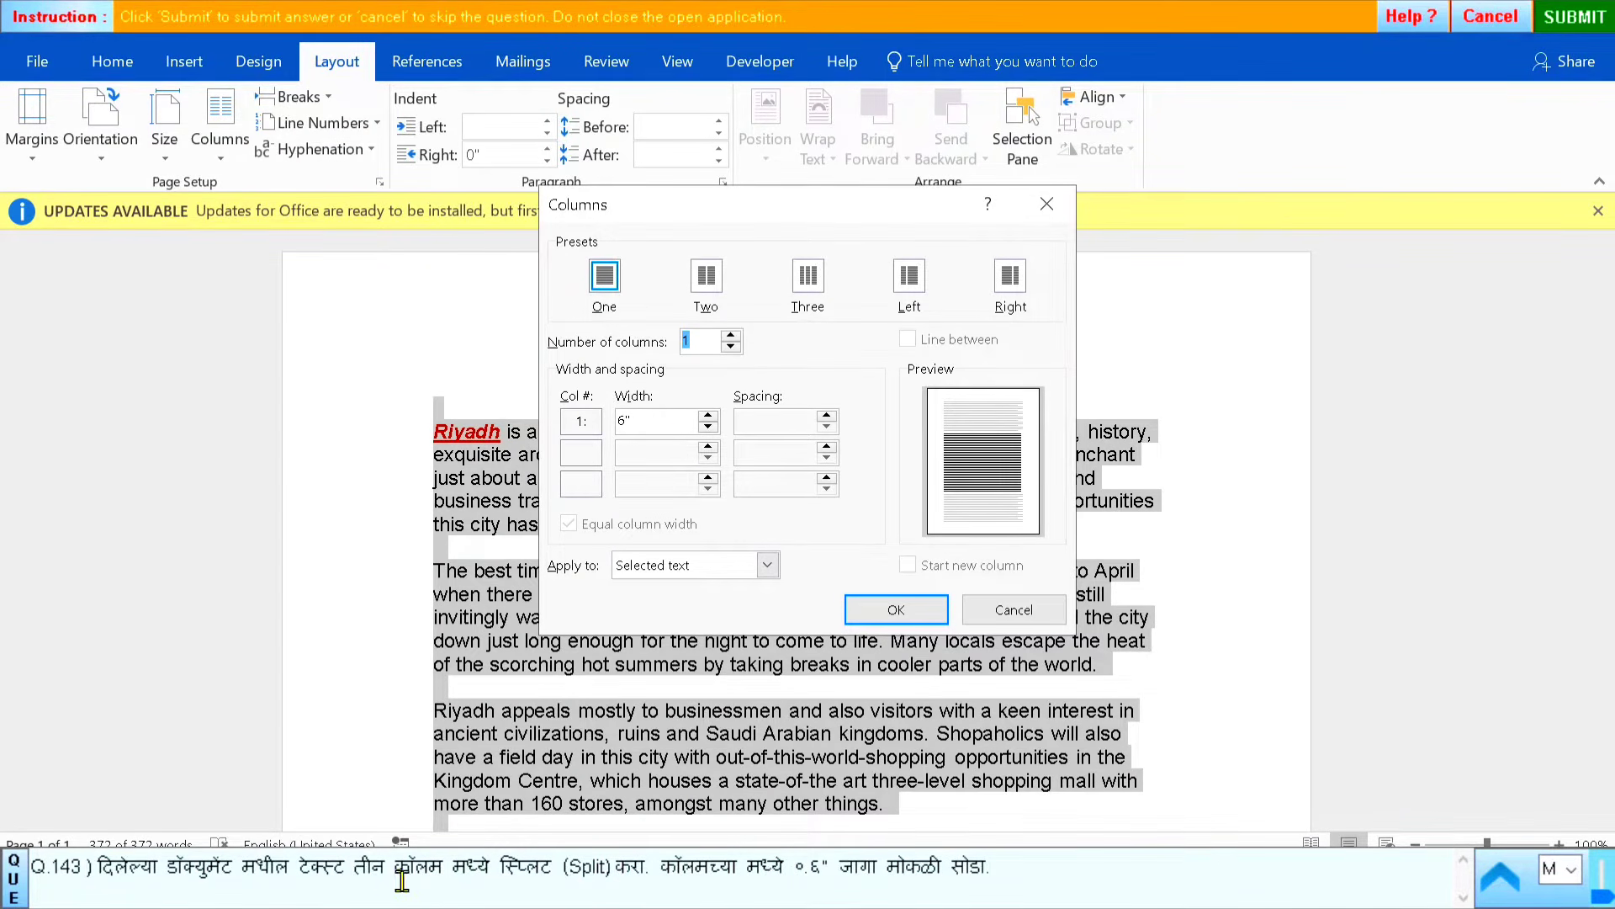
pyautogui.click(731, 335)
pyautogui.click(731, 335)
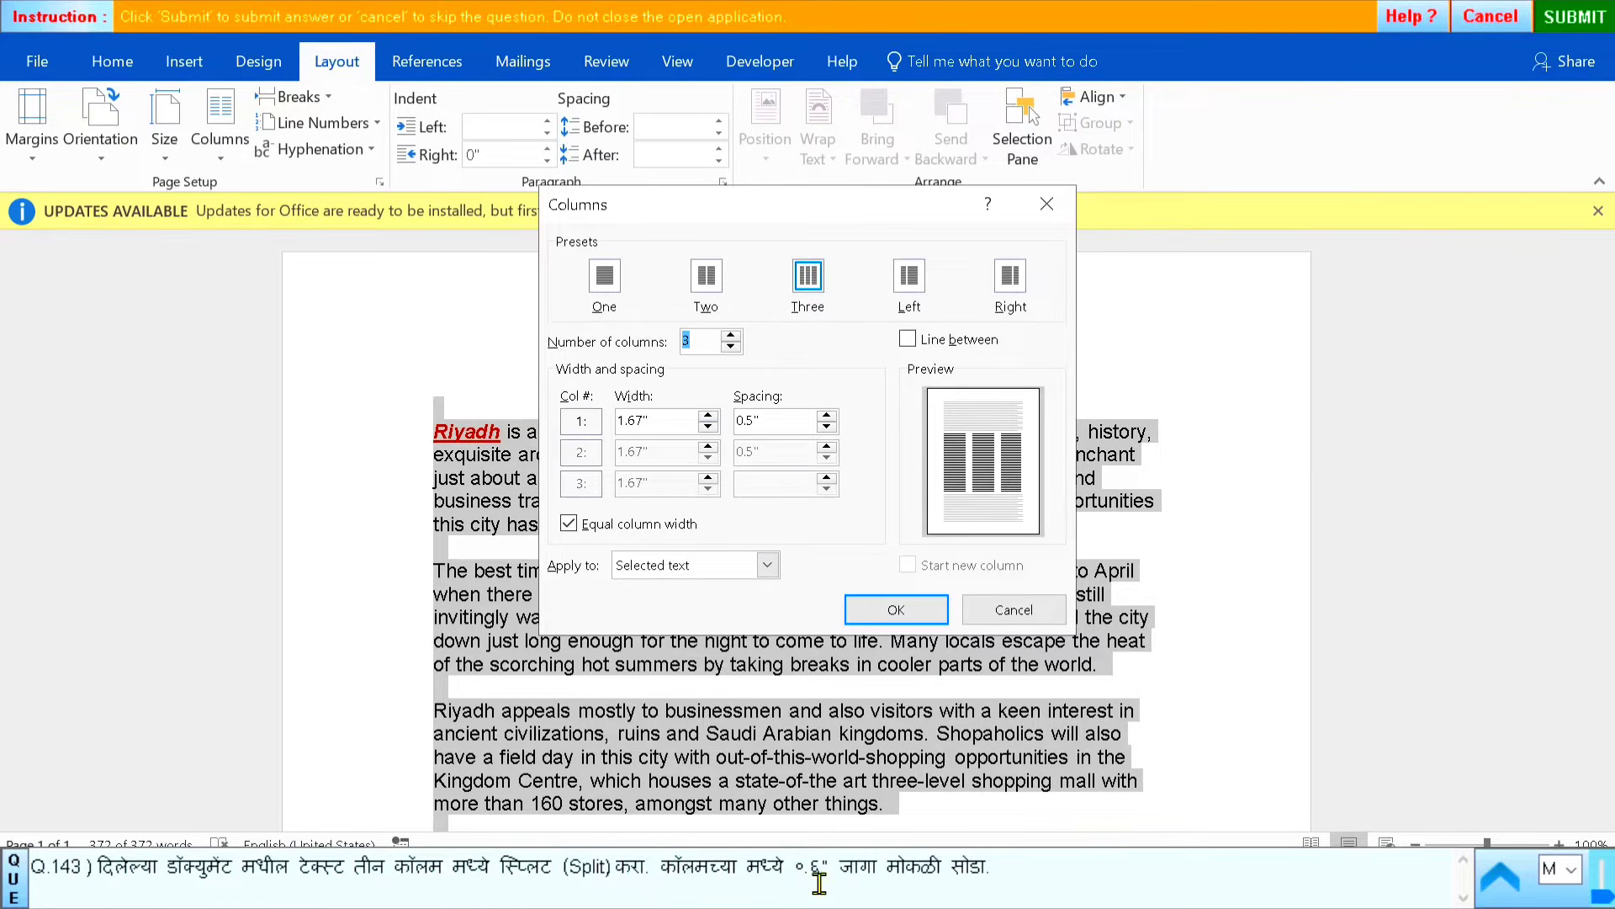
pyautogui.click(827, 416)
pyautogui.click(897, 612)
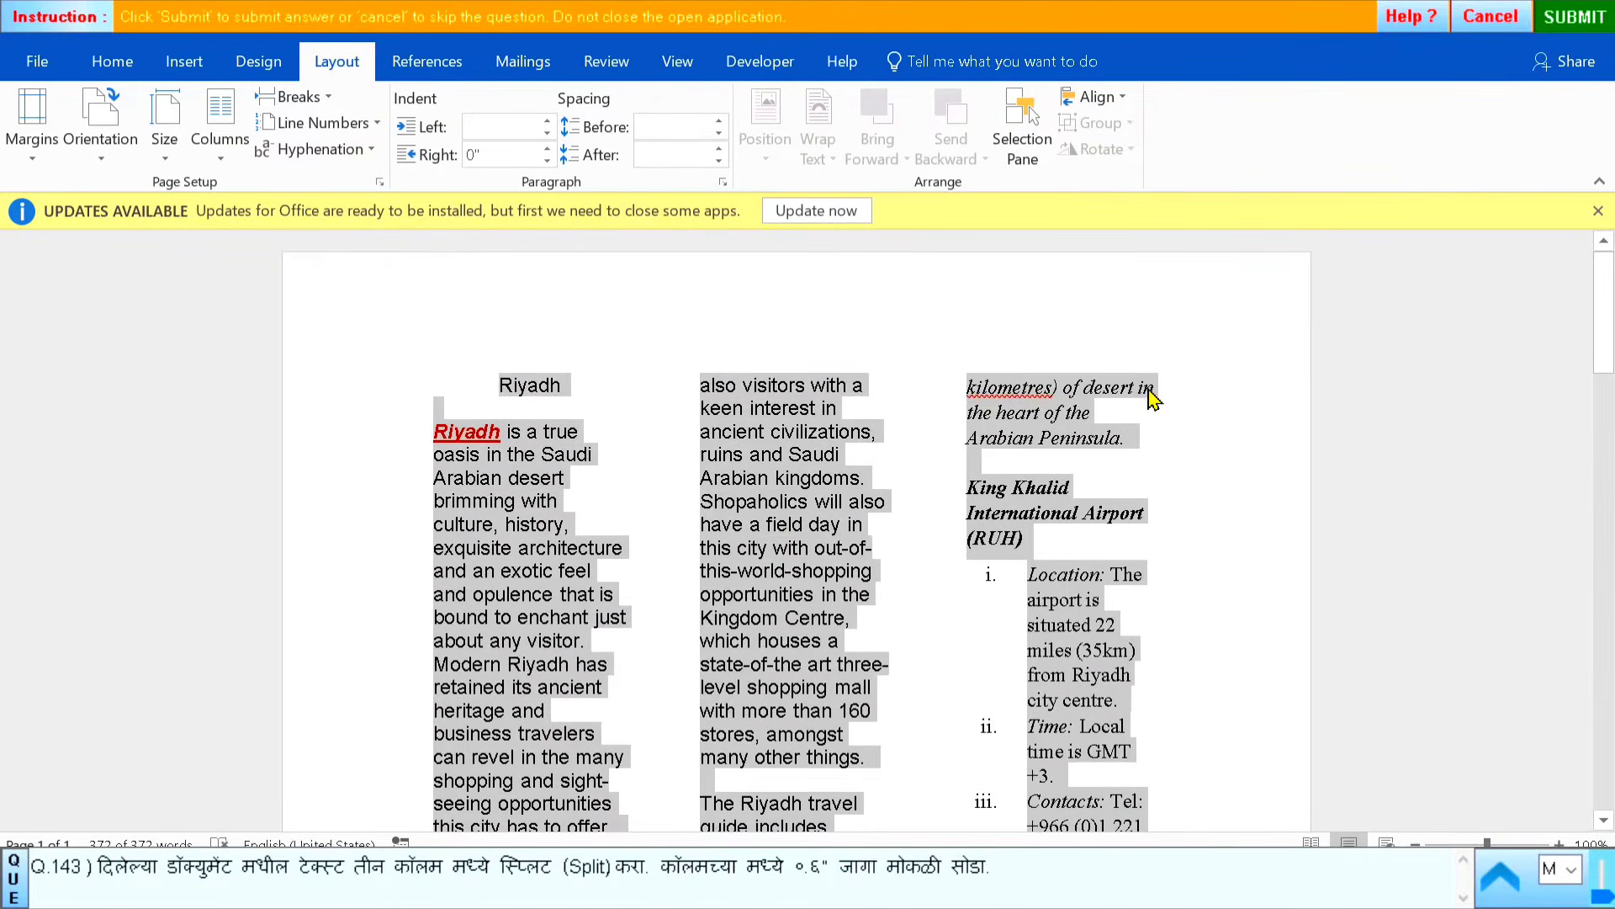
pyautogui.click(1273, 335)
# Submit the answer to question 143 and start practical question 144
pyautogui.click(1574, 16)
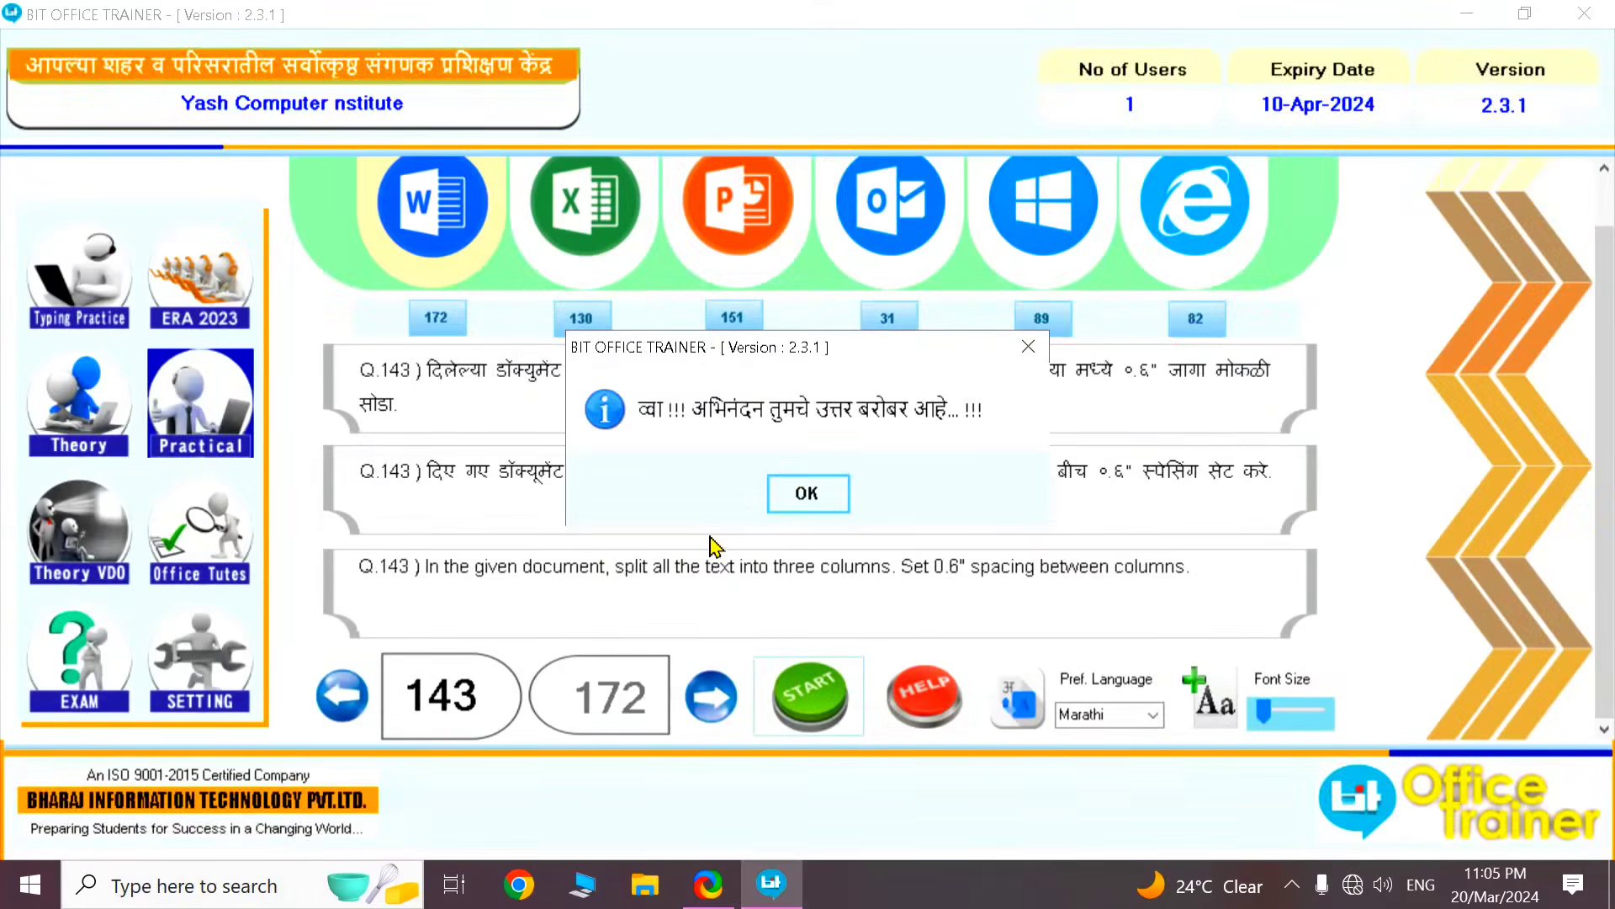
pyautogui.click(806, 495)
pyautogui.click(703, 669)
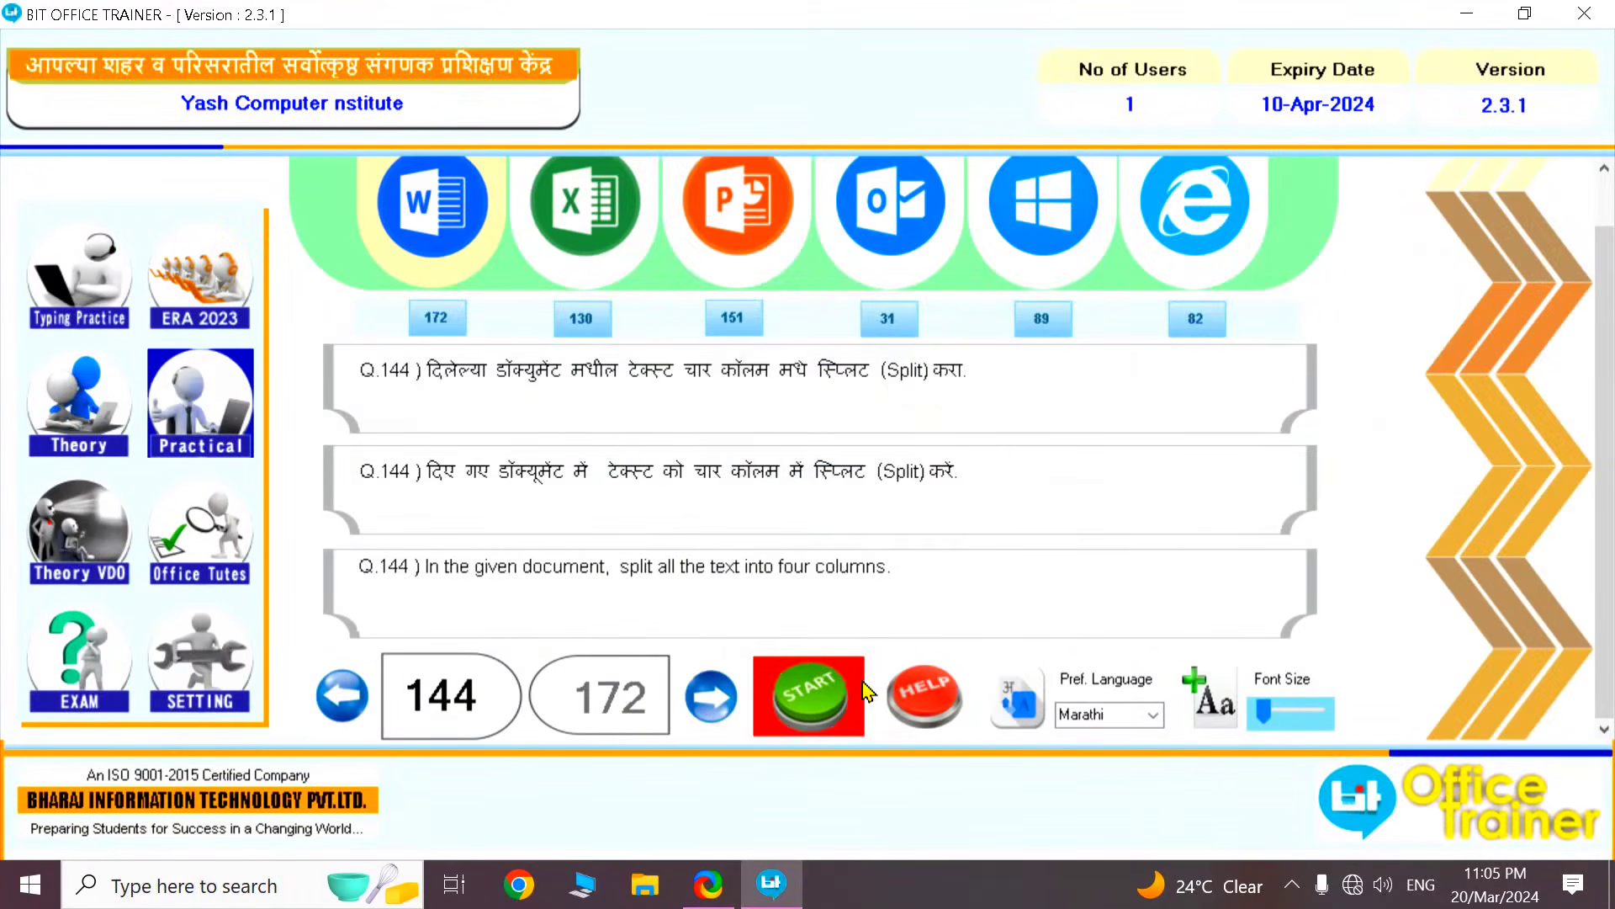
pyautogui.click(838, 700)
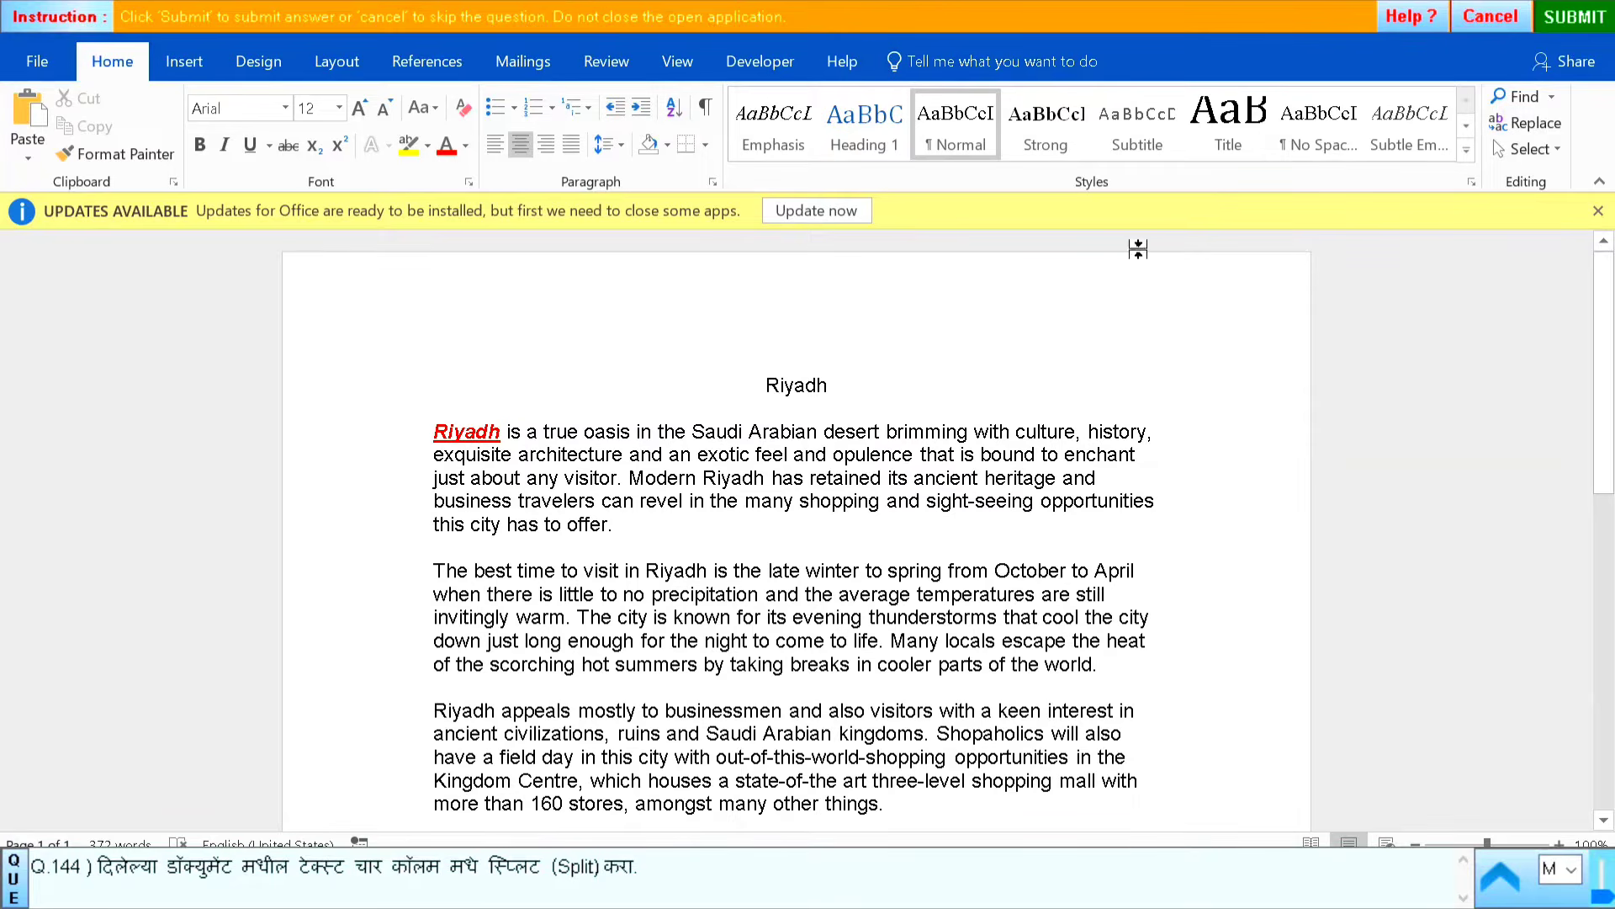
# Select all the text of the Riyadh document and split it into four equal-width columns
pyautogui.click(1537, 149)
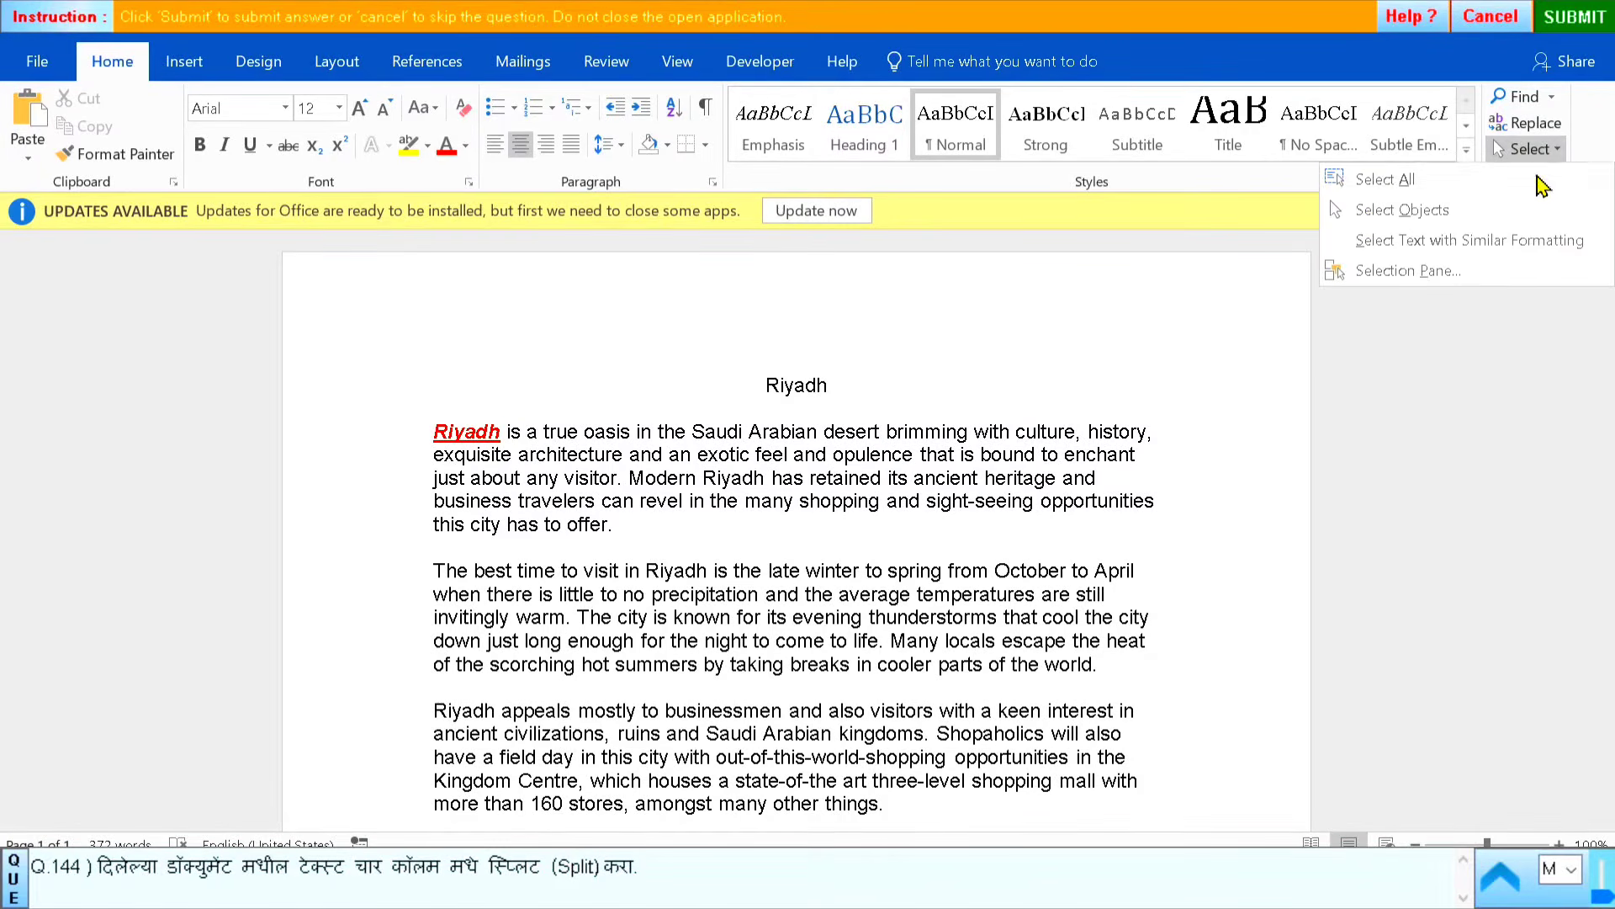
pyautogui.click(1384, 175)
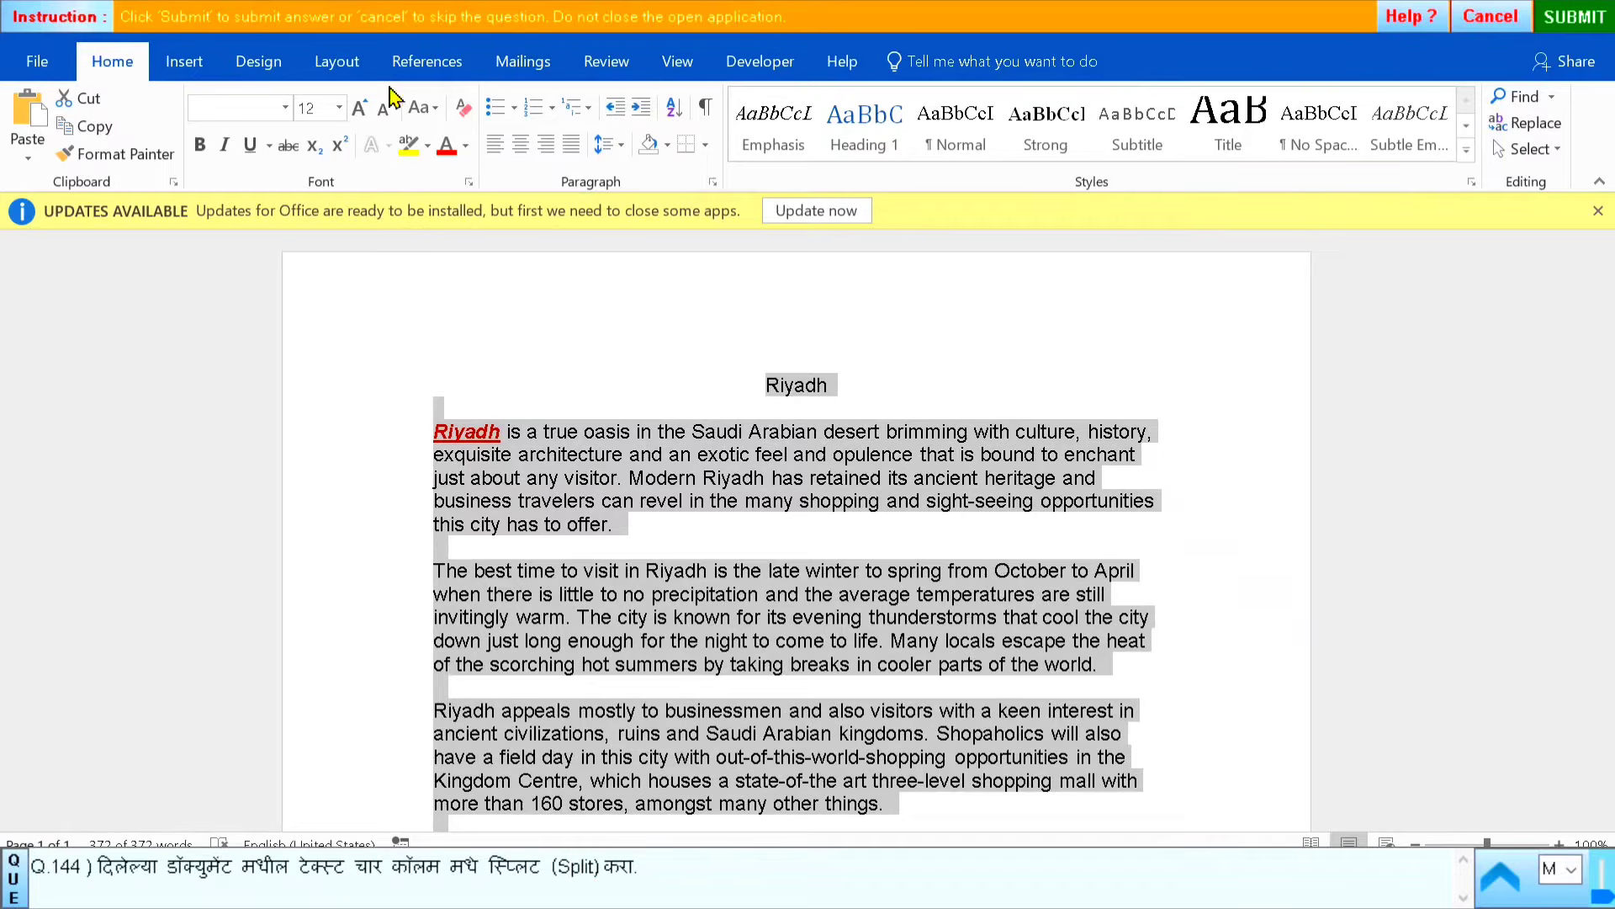
pyautogui.click(345, 67)
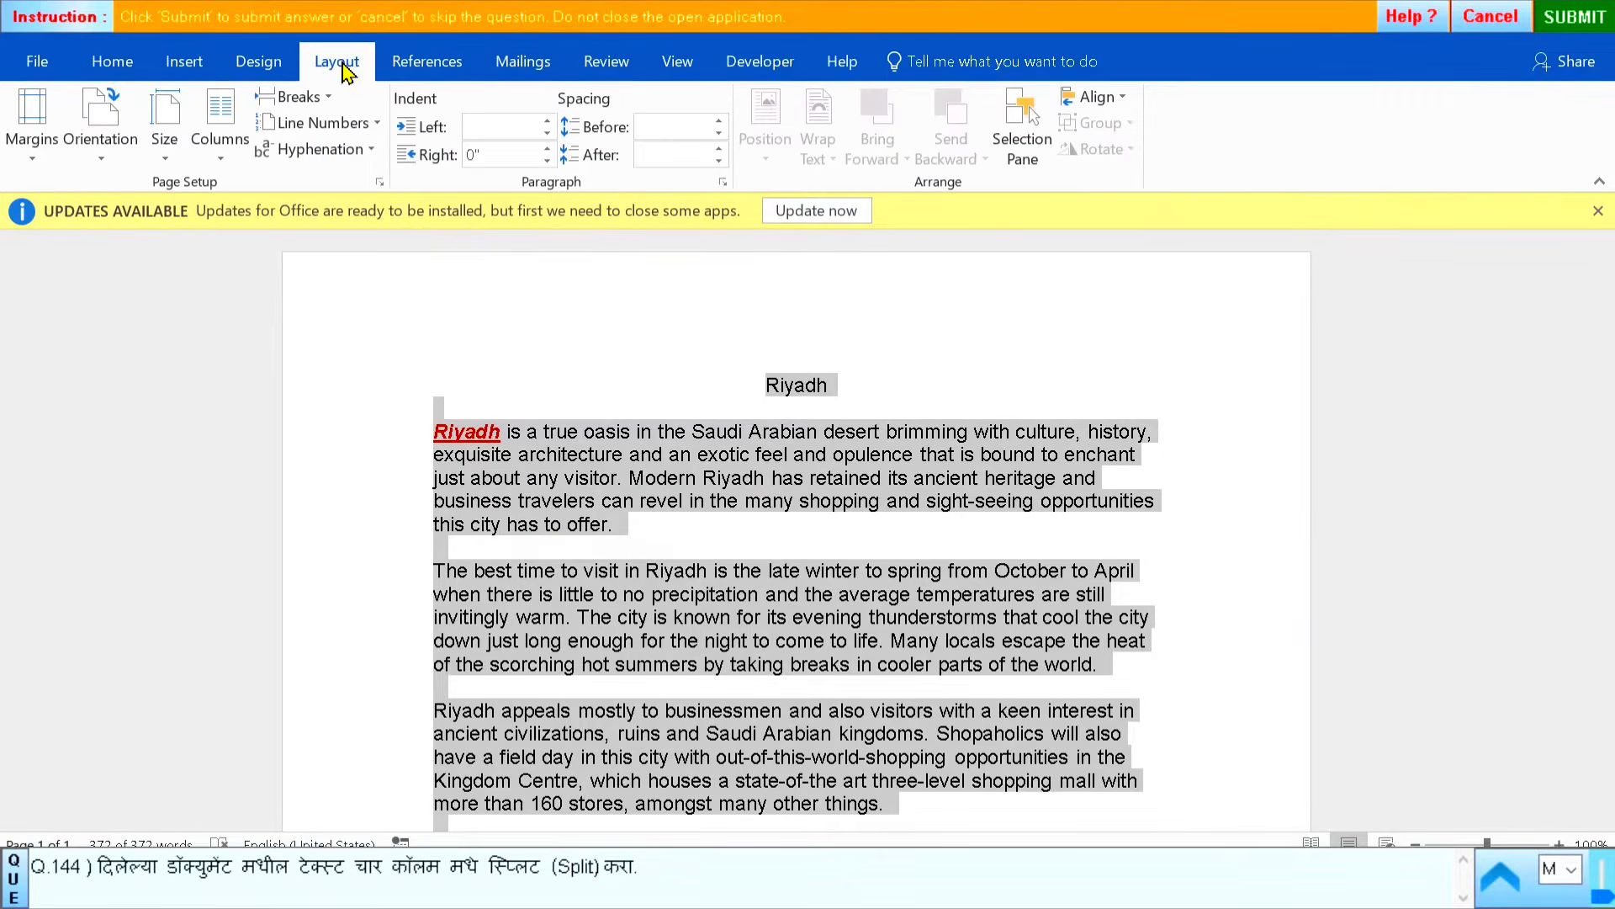
pyautogui.click(231, 152)
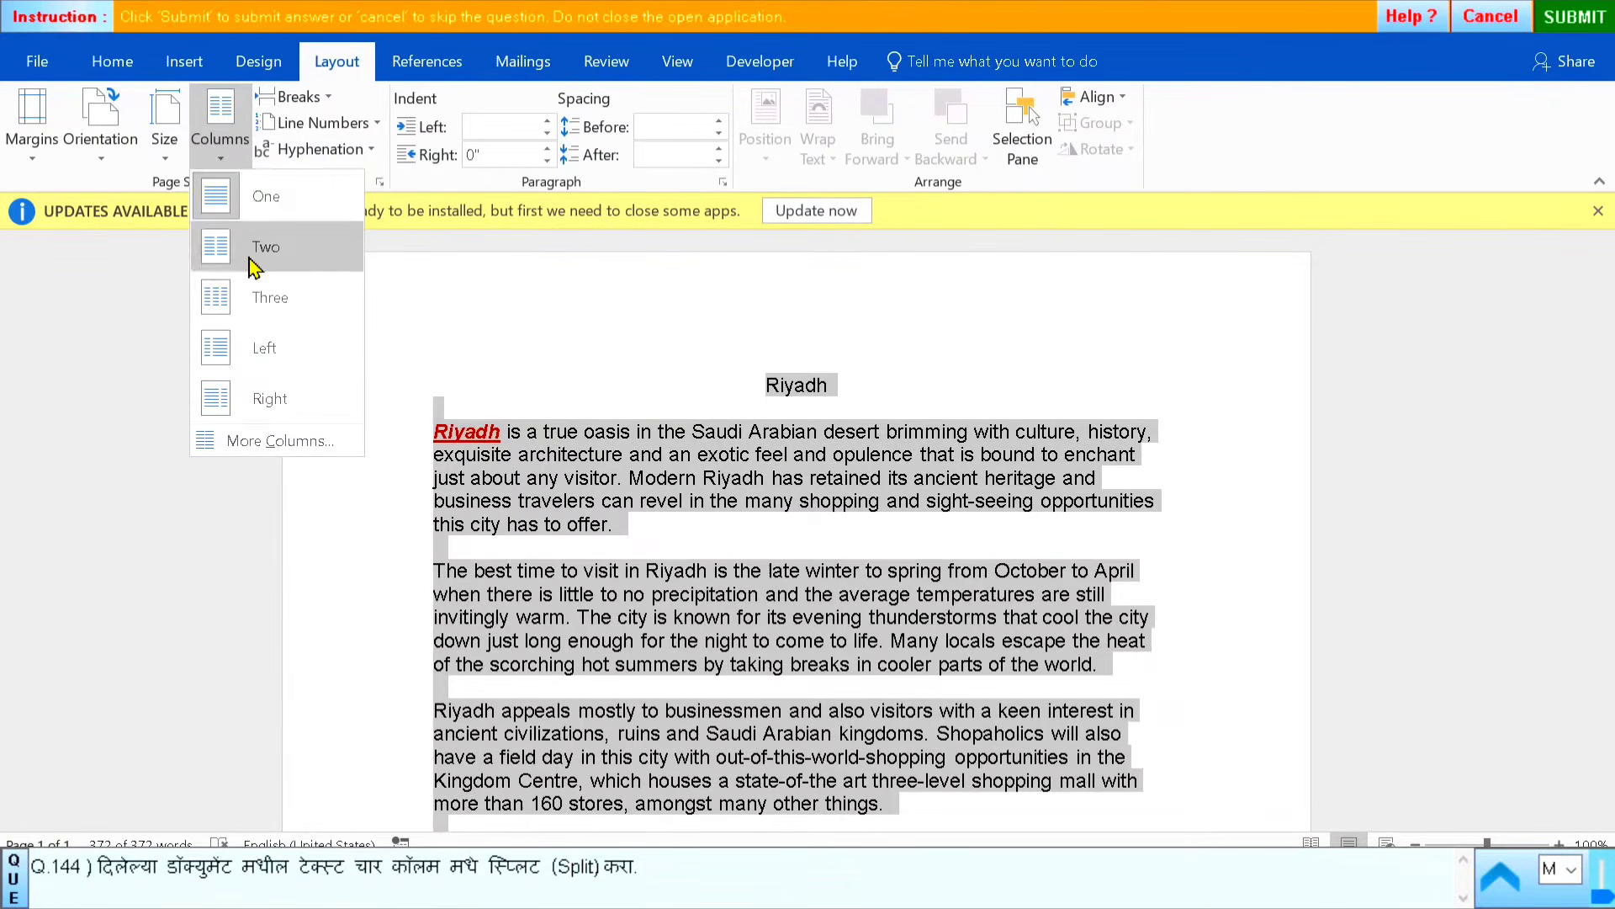
pyautogui.click(257, 441)
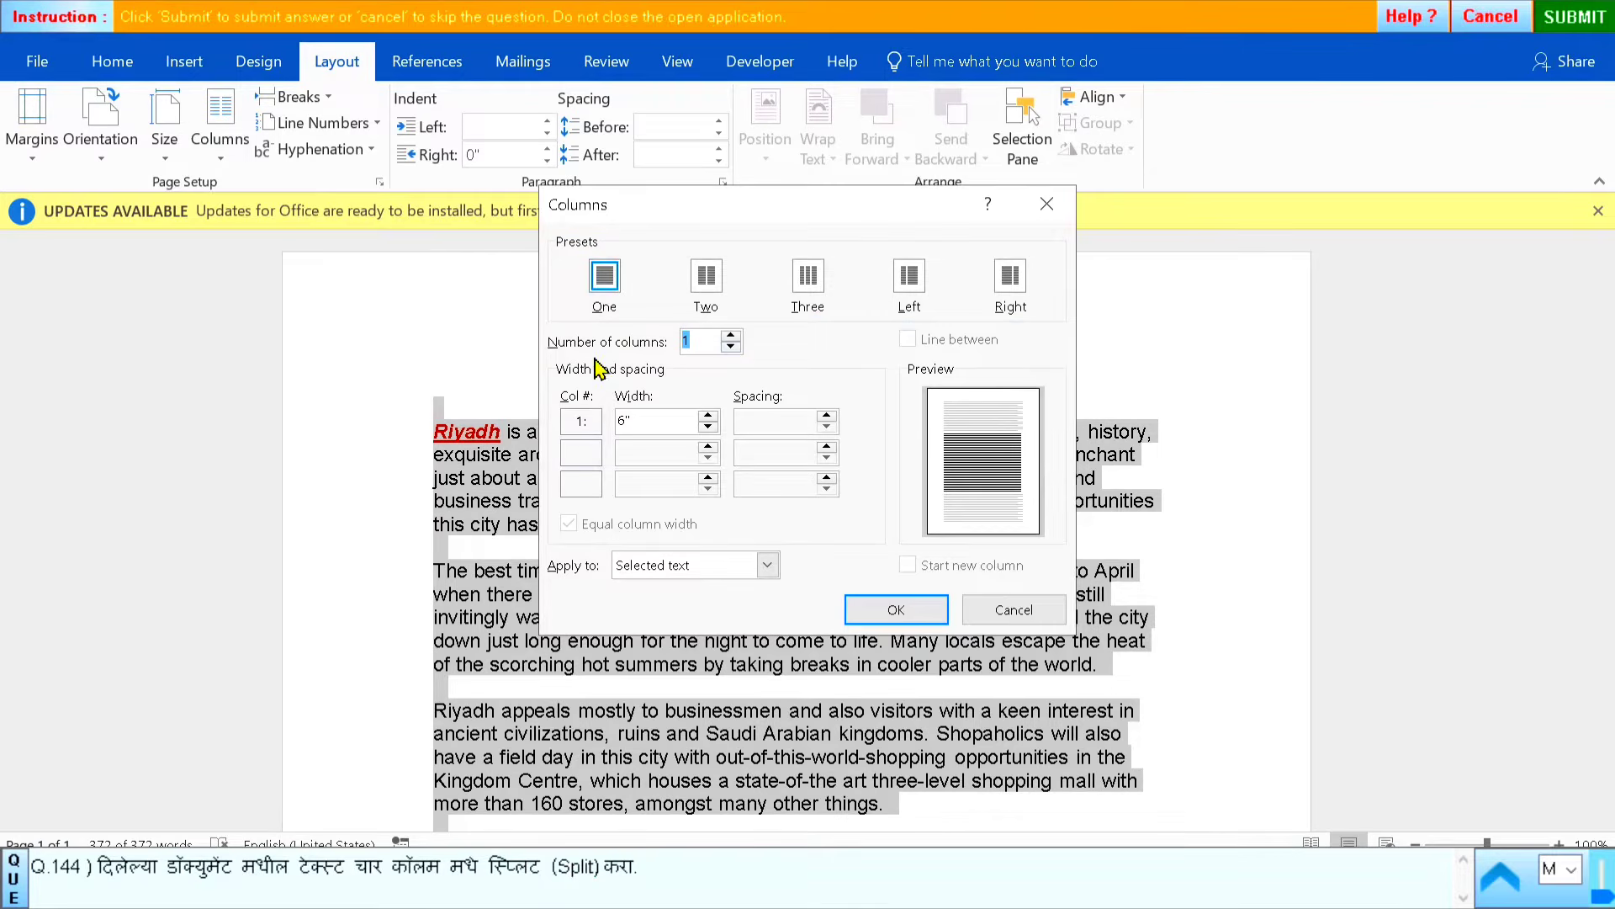
pyautogui.click(732, 336)
pyautogui.click(731, 336)
pyautogui.click(731, 335)
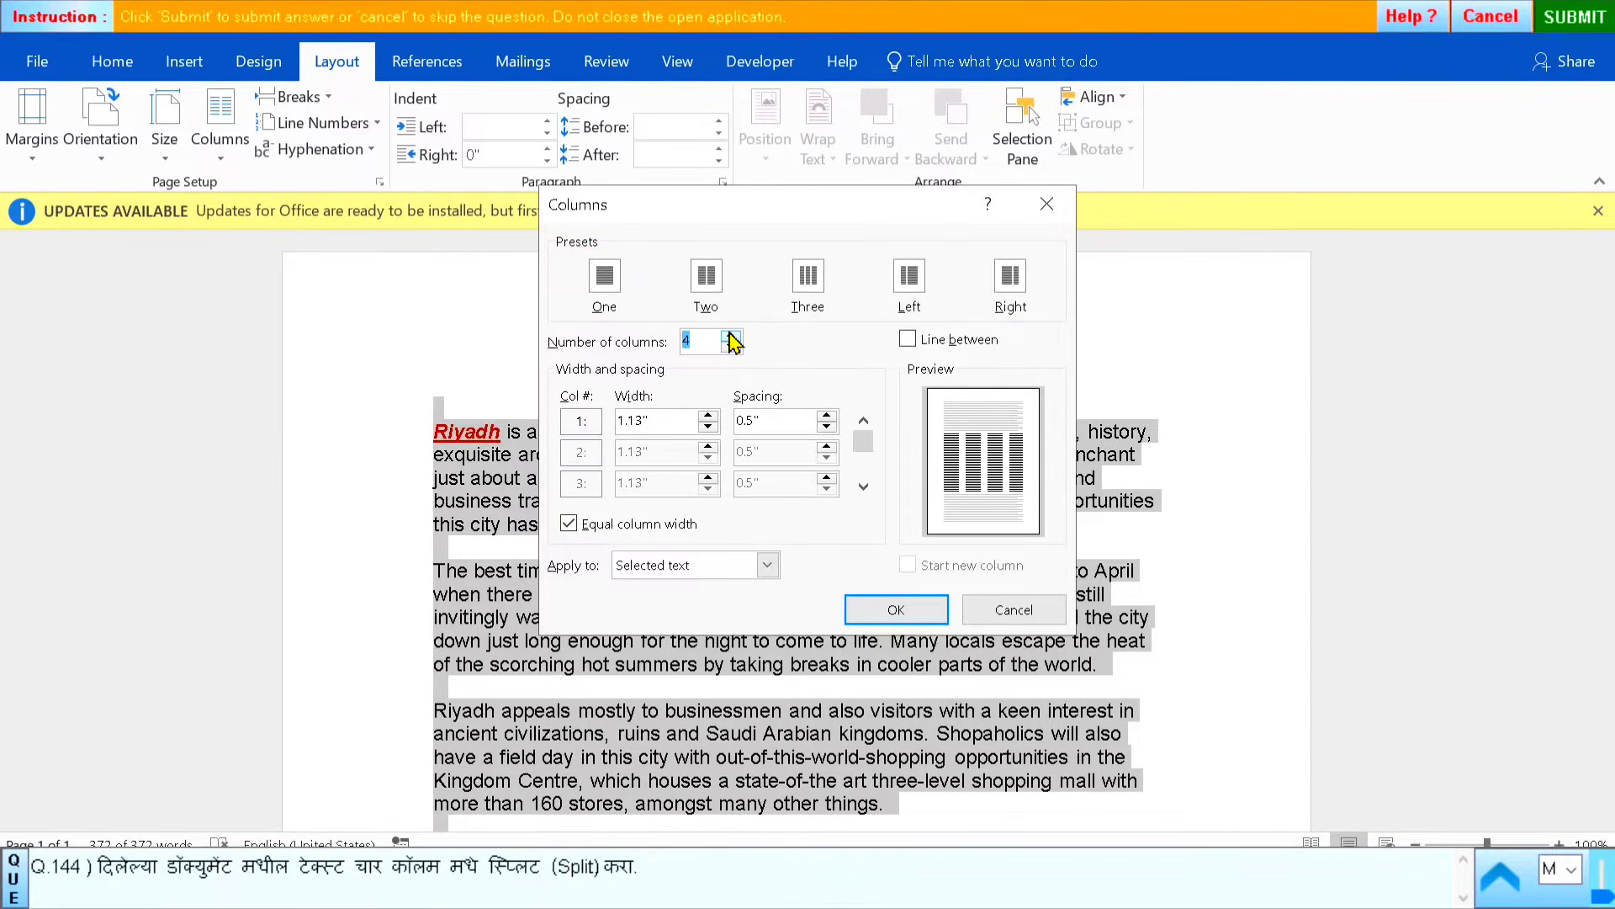
pyautogui.click(897, 610)
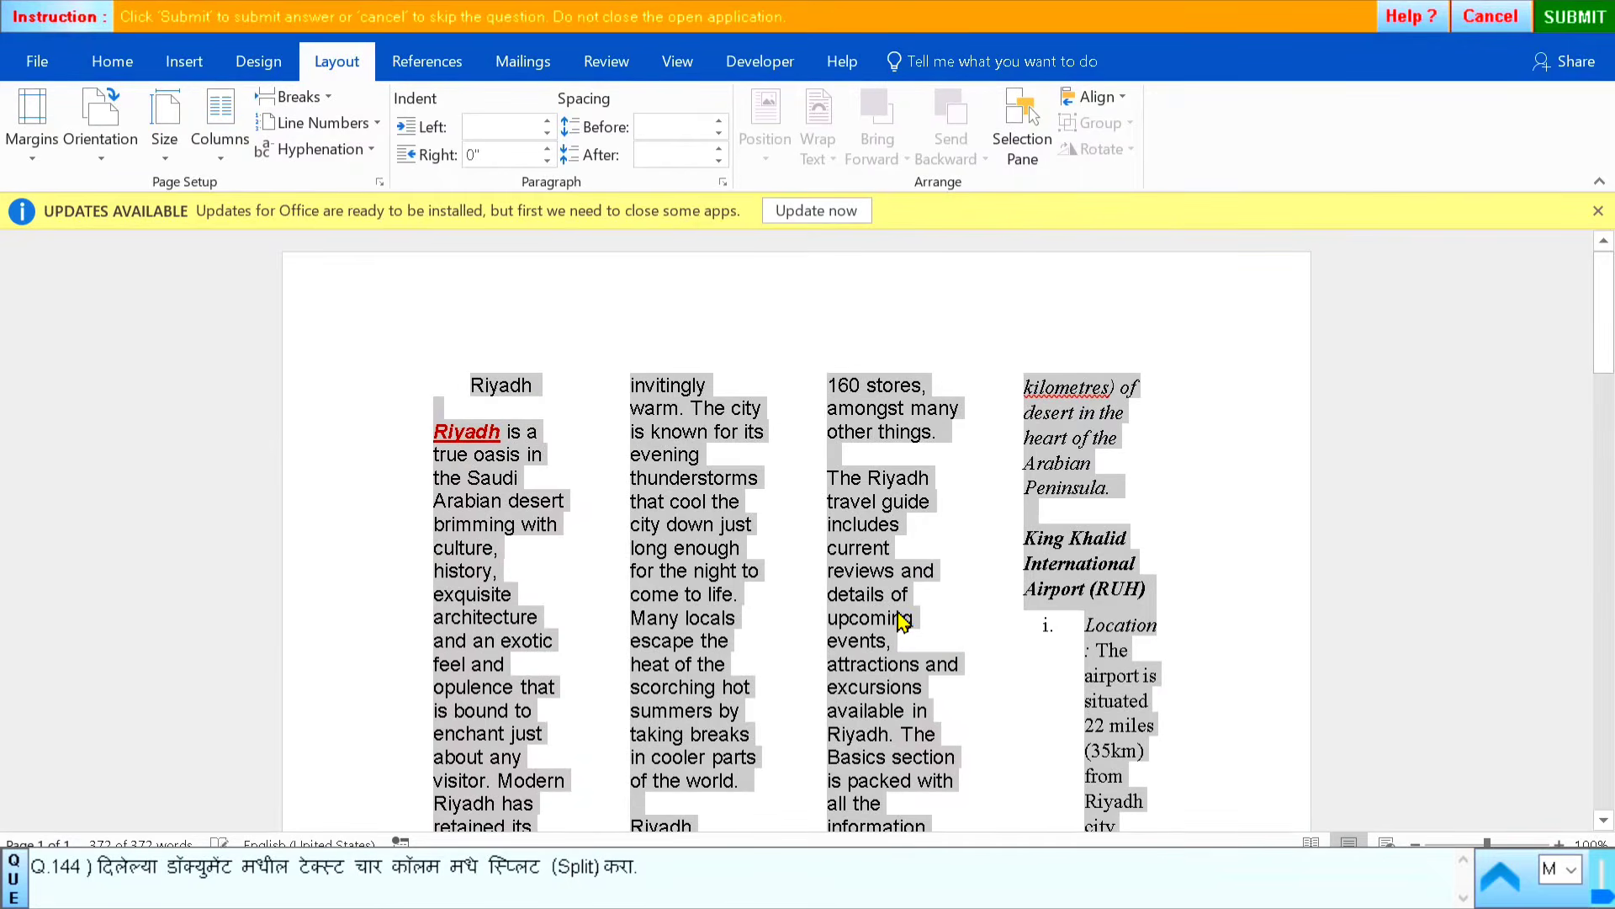
# Submit the answer to question 144 and start practical question 145
pyautogui.click(1580, 20)
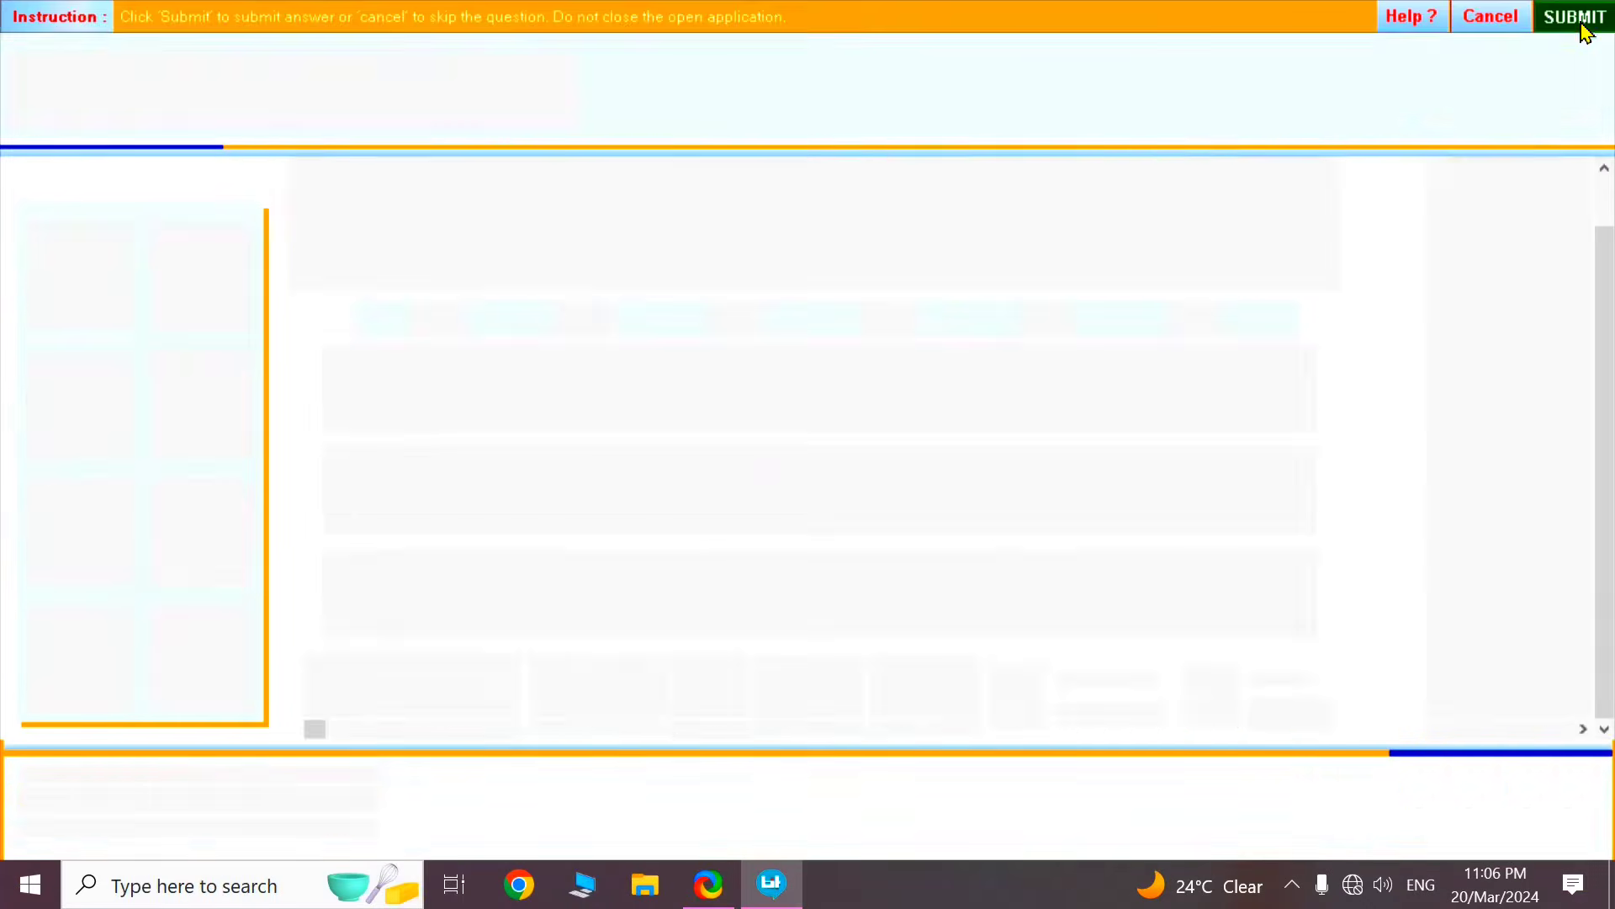
pyautogui.click(806, 493)
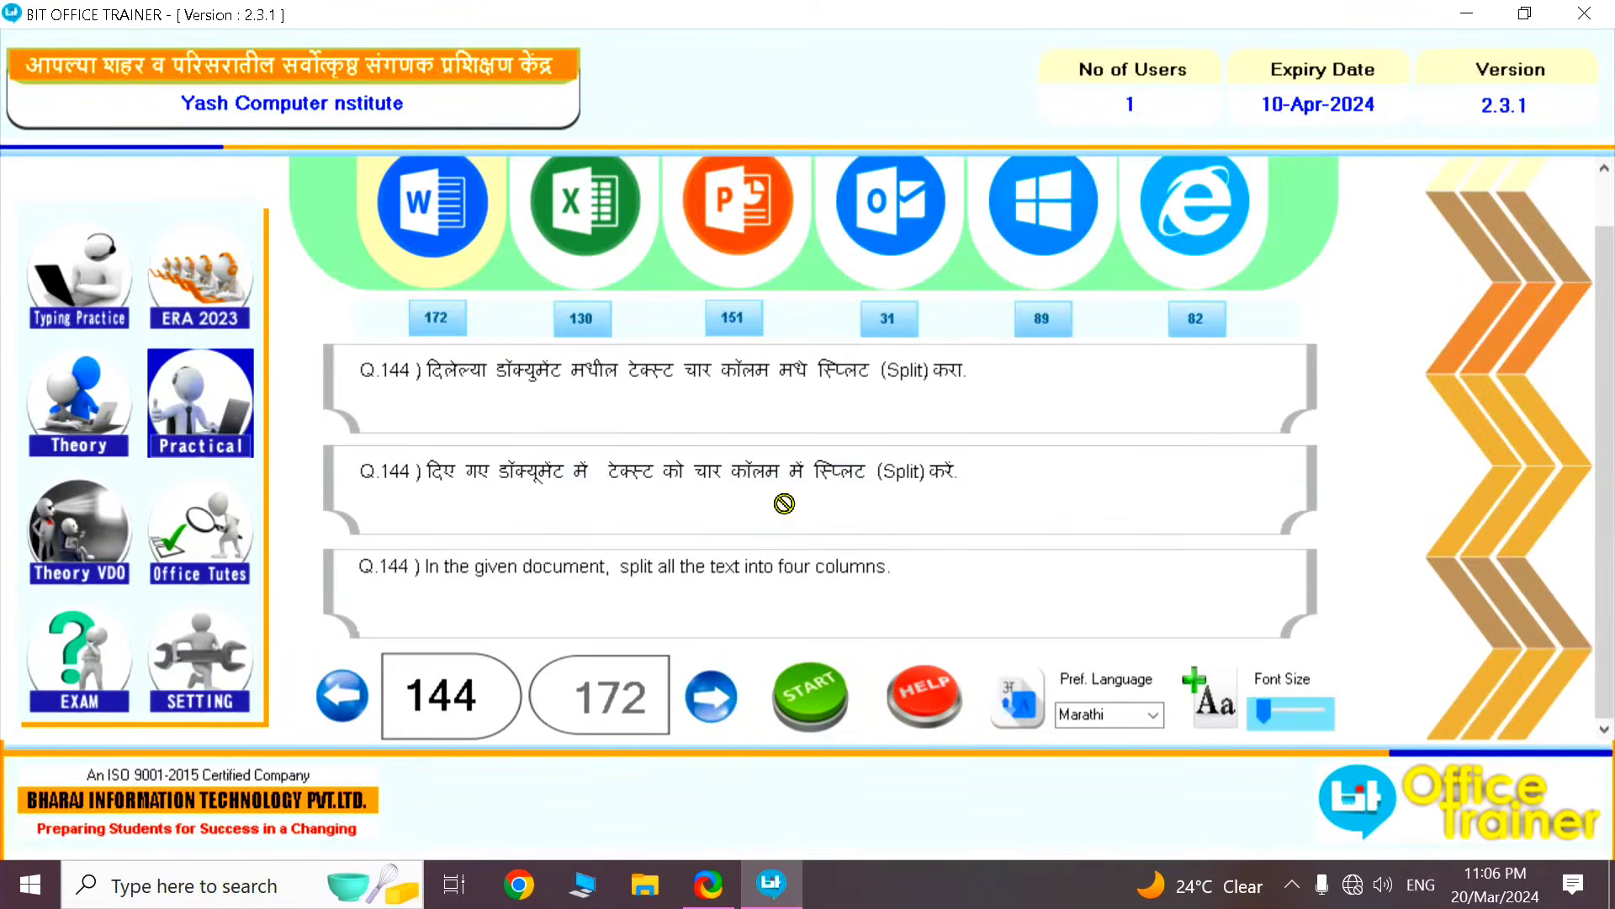
pyautogui.click(711, 696)
pyautogui.click(798, 712)
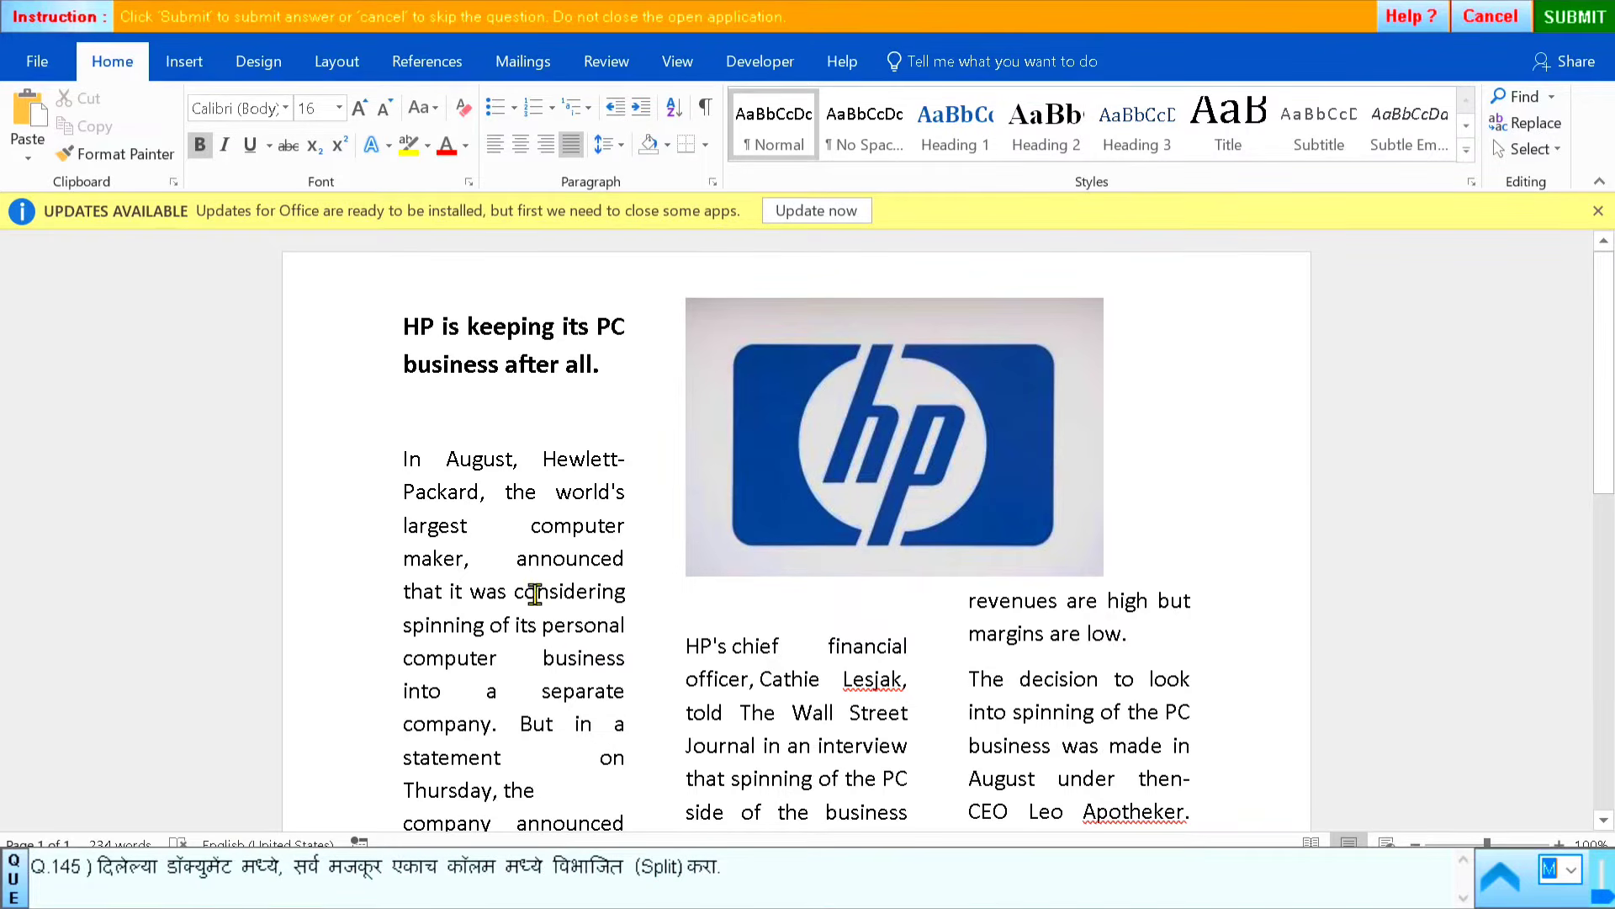
# Select all the text of the HP document and put it into one column
pyautogui.click(589, 592)
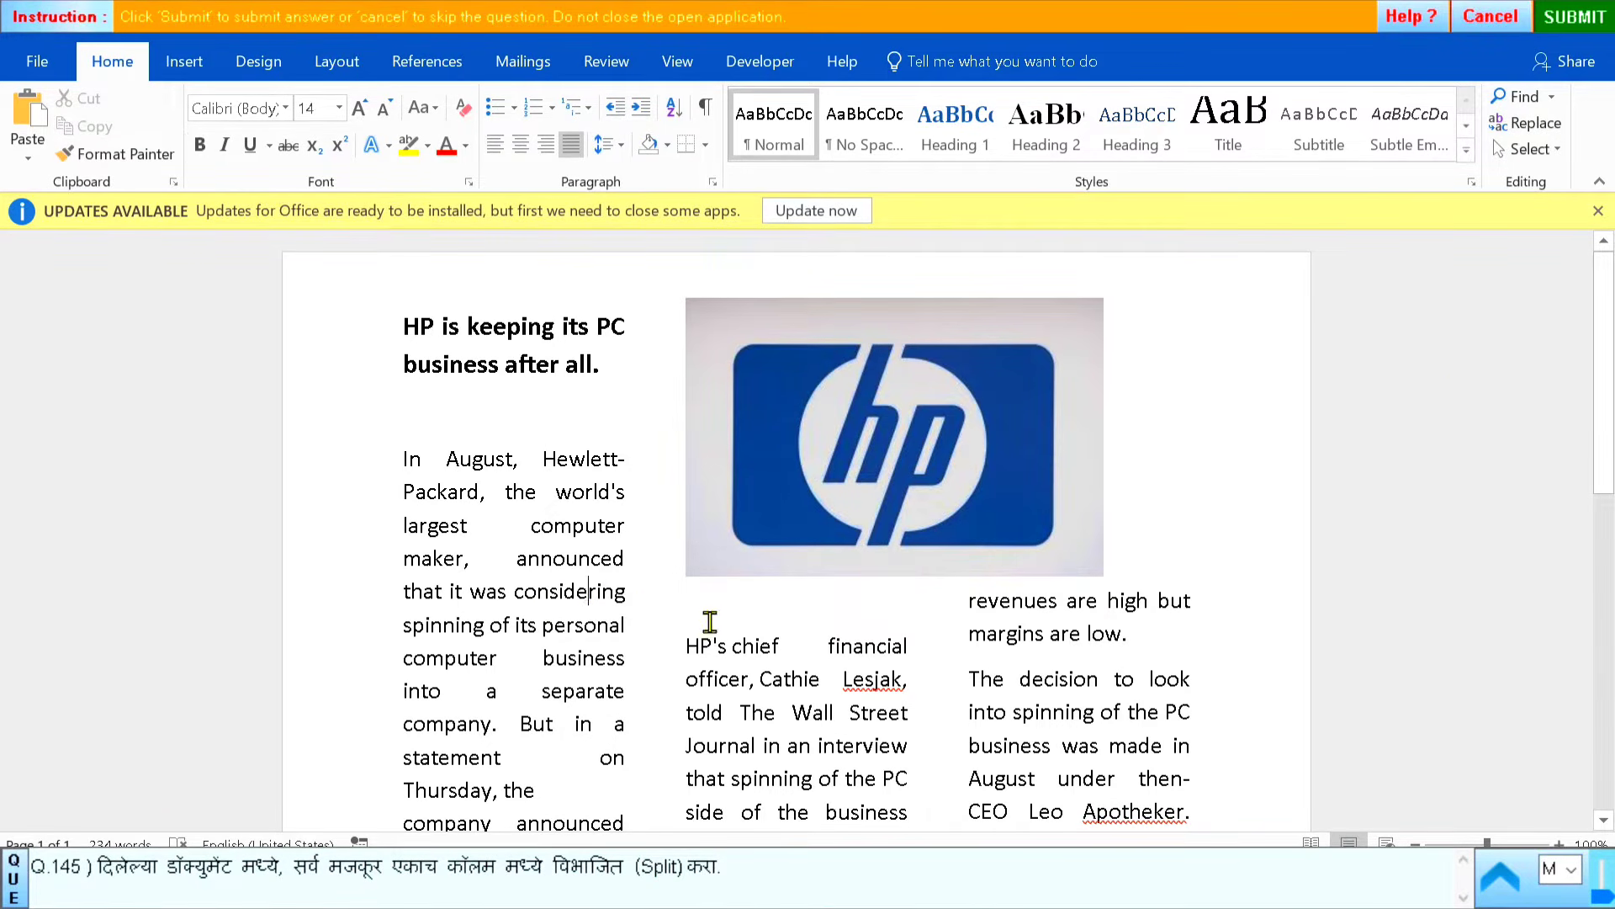
pyautogui.click(1526, 149)
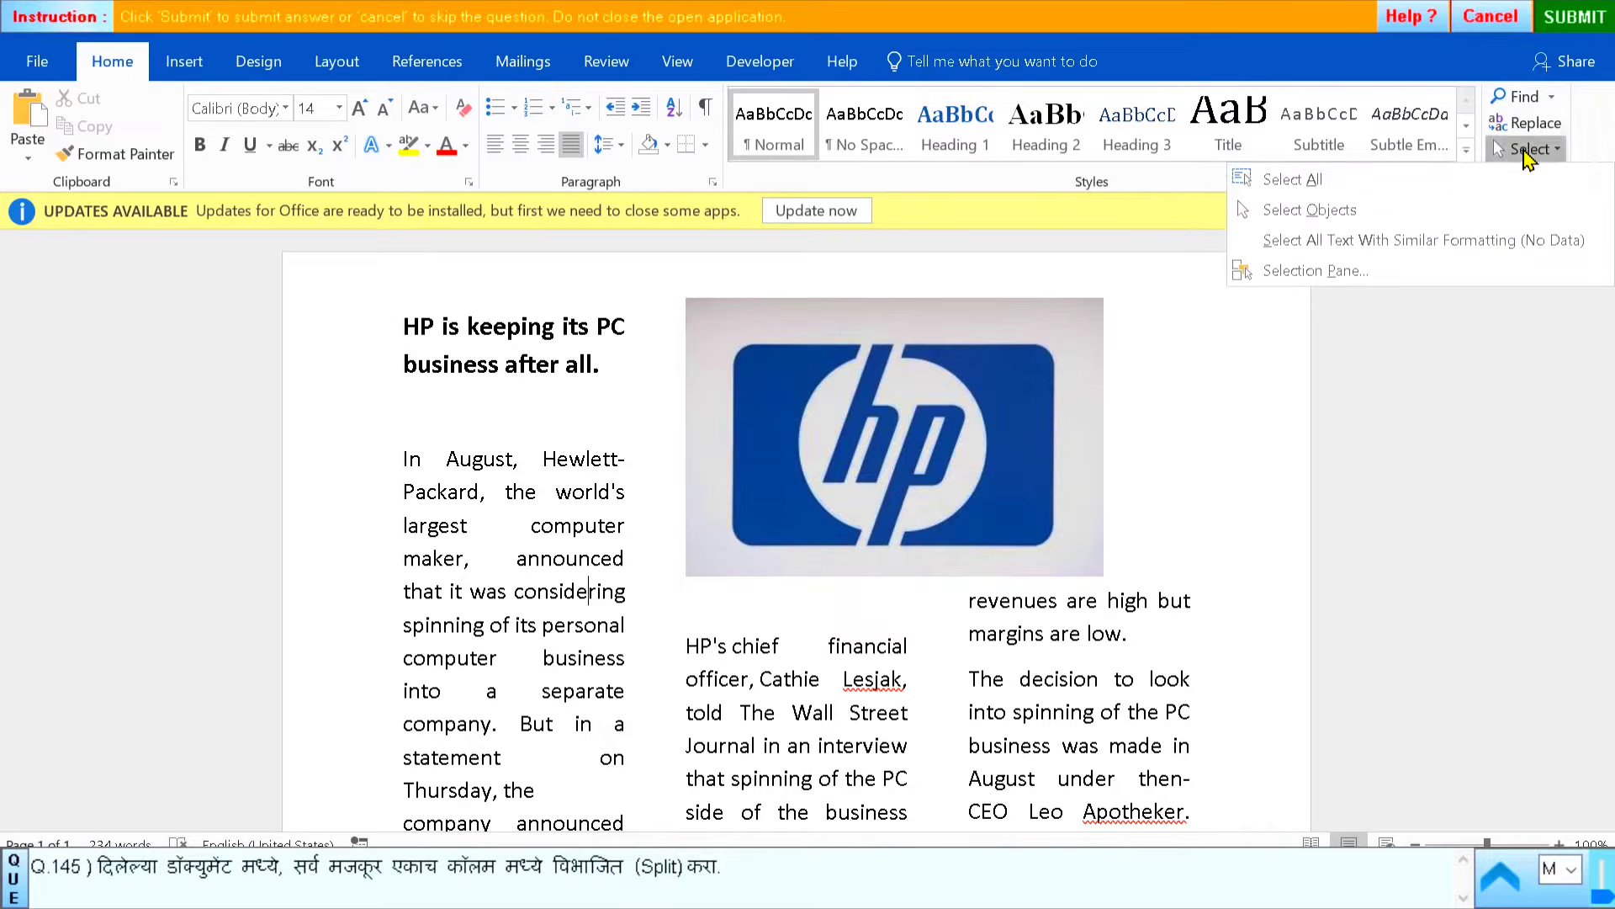
pyautogui.click(1279, 180)
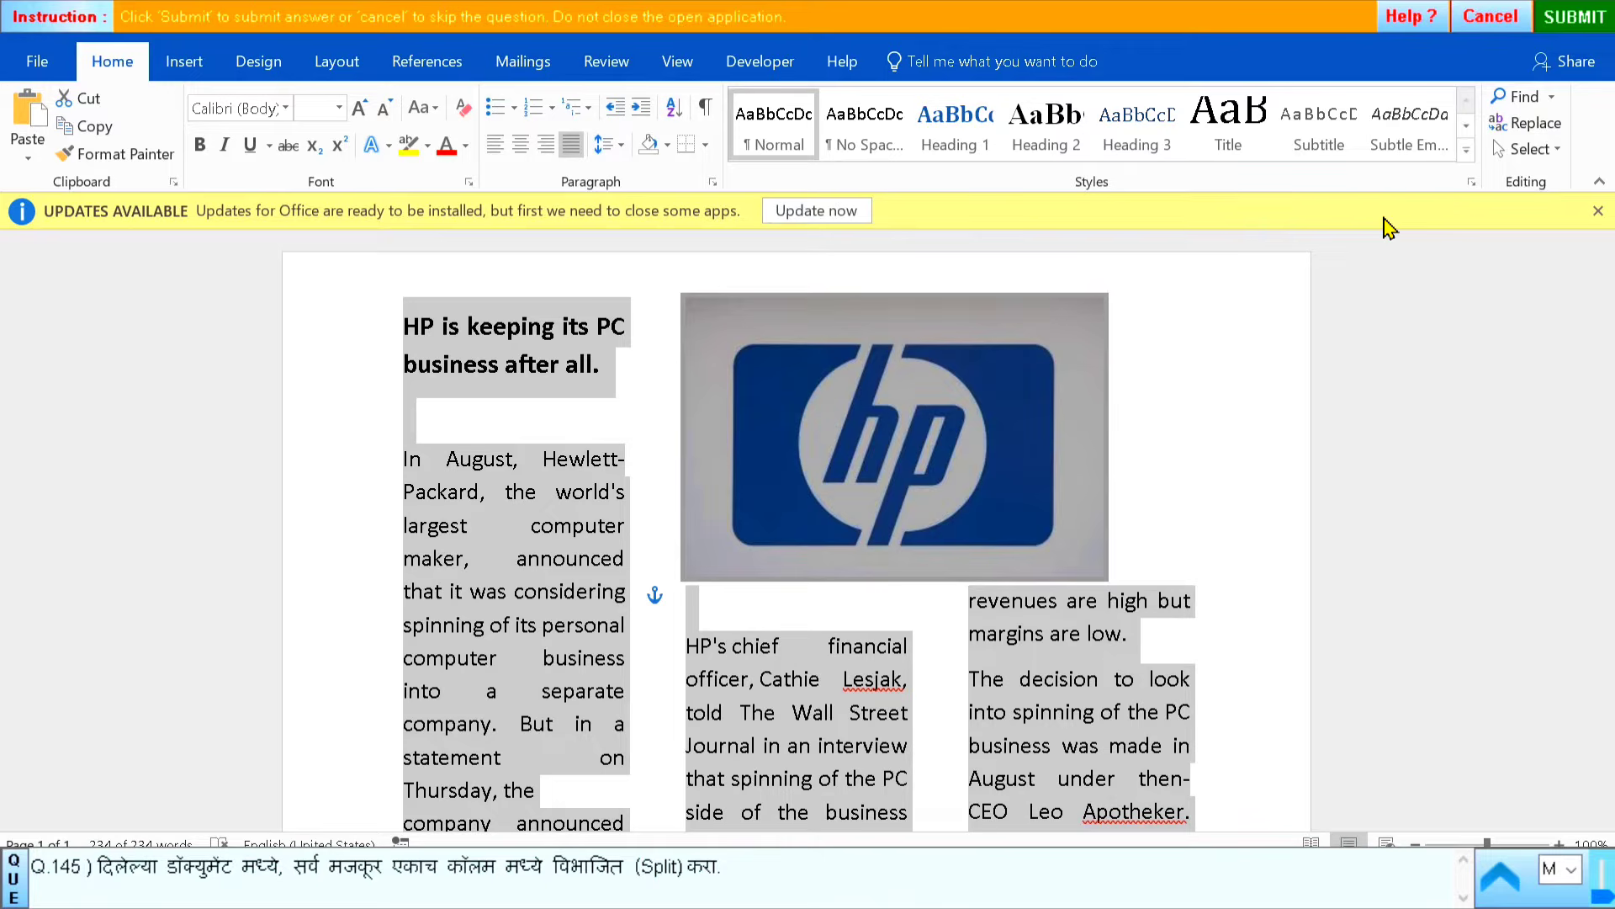
pyautogui.click(337, 61)
pyautogui.click(220, 139)
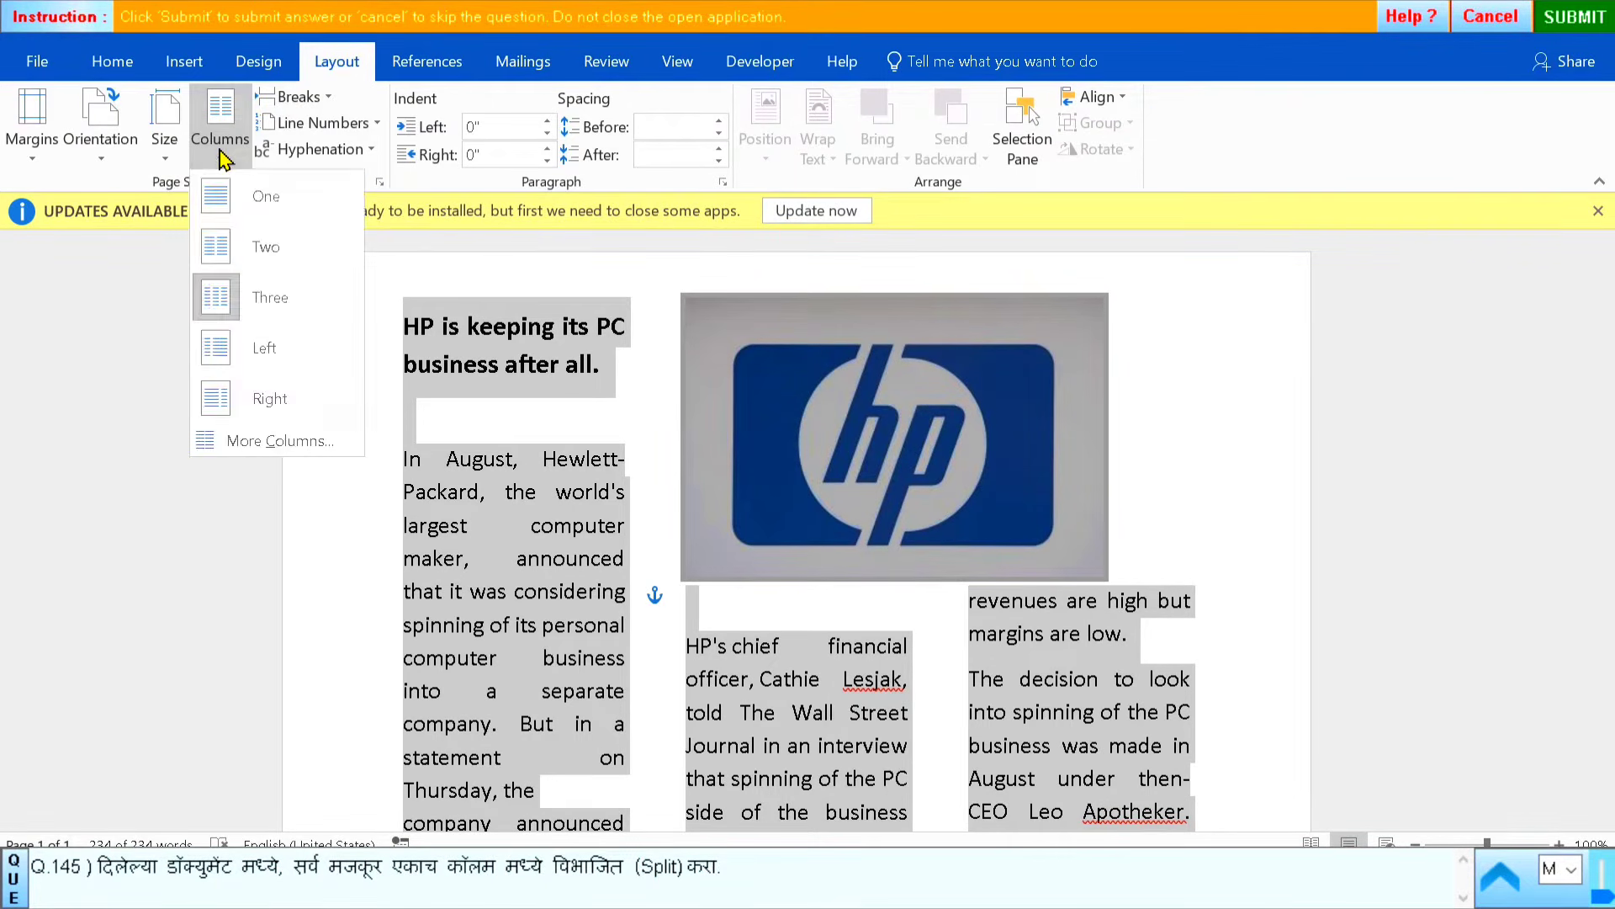
pyautogui.click(266, 197)
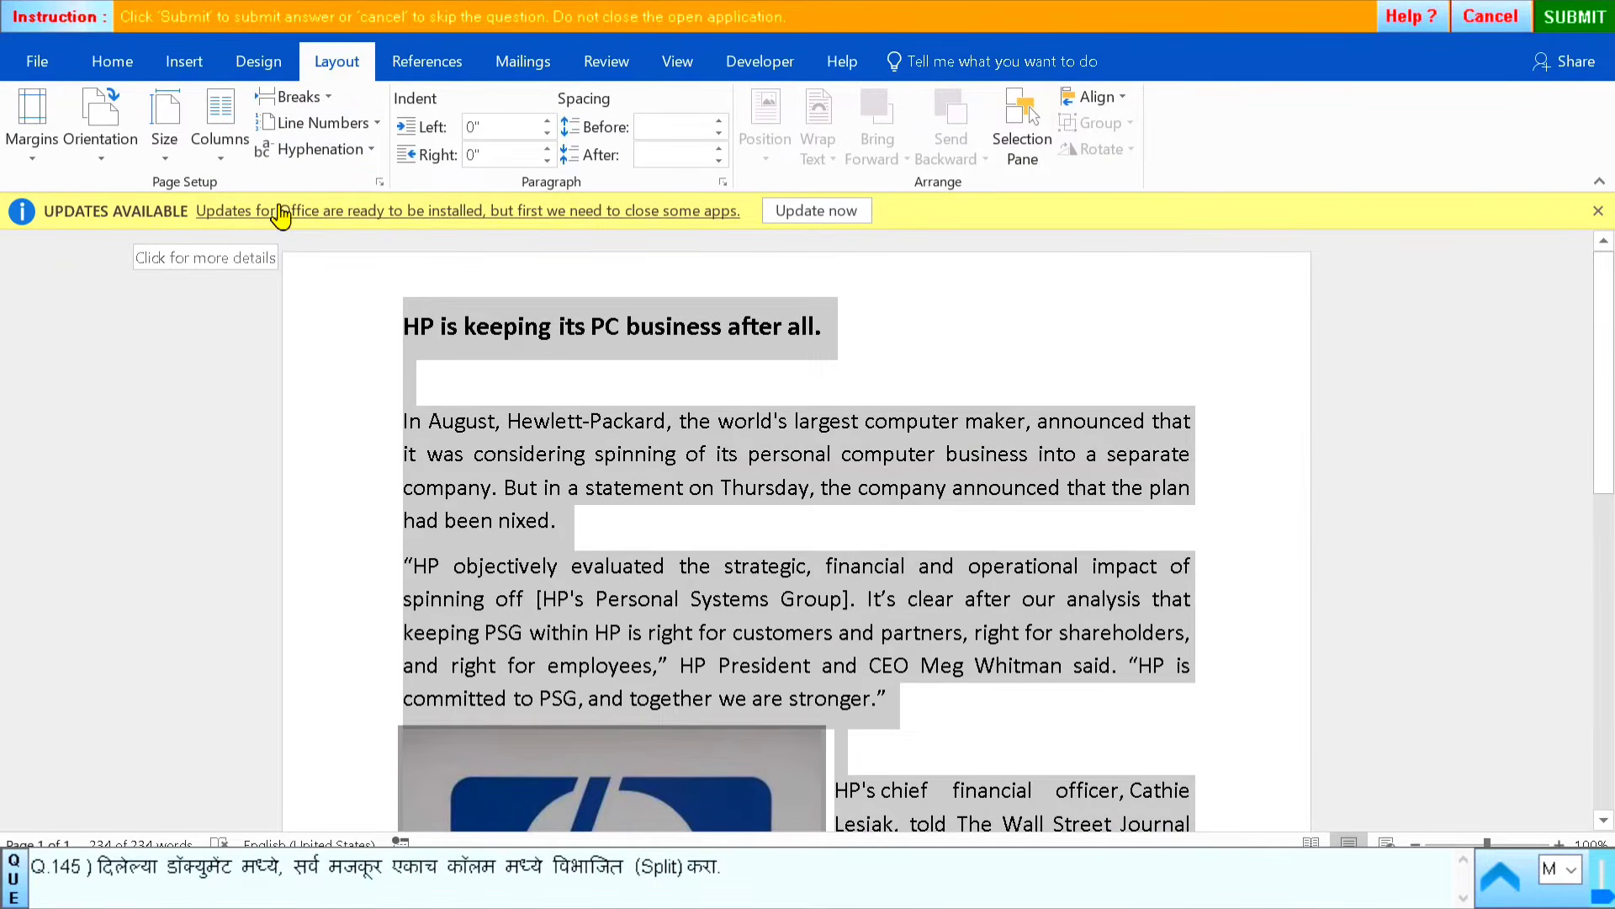
# Submit the answer to question 145 and start practical question 146
pyautogui.click(1573, 18)
pyautogui.click(809, 495)
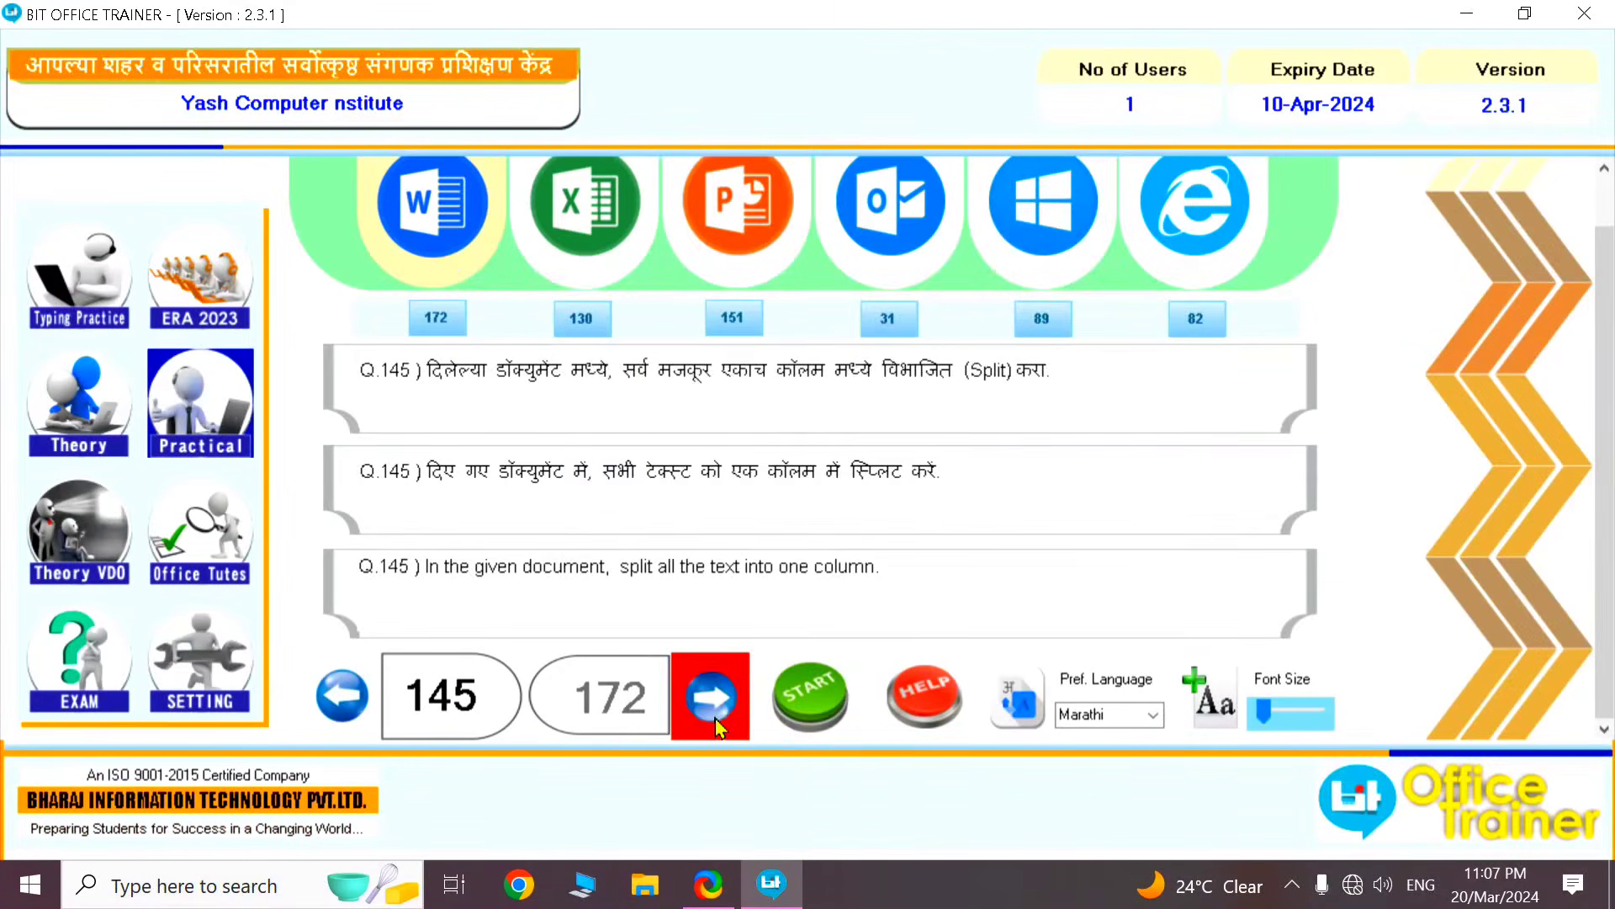
pyautogui.click(712, 695)
pyautogui.click(809, 697)
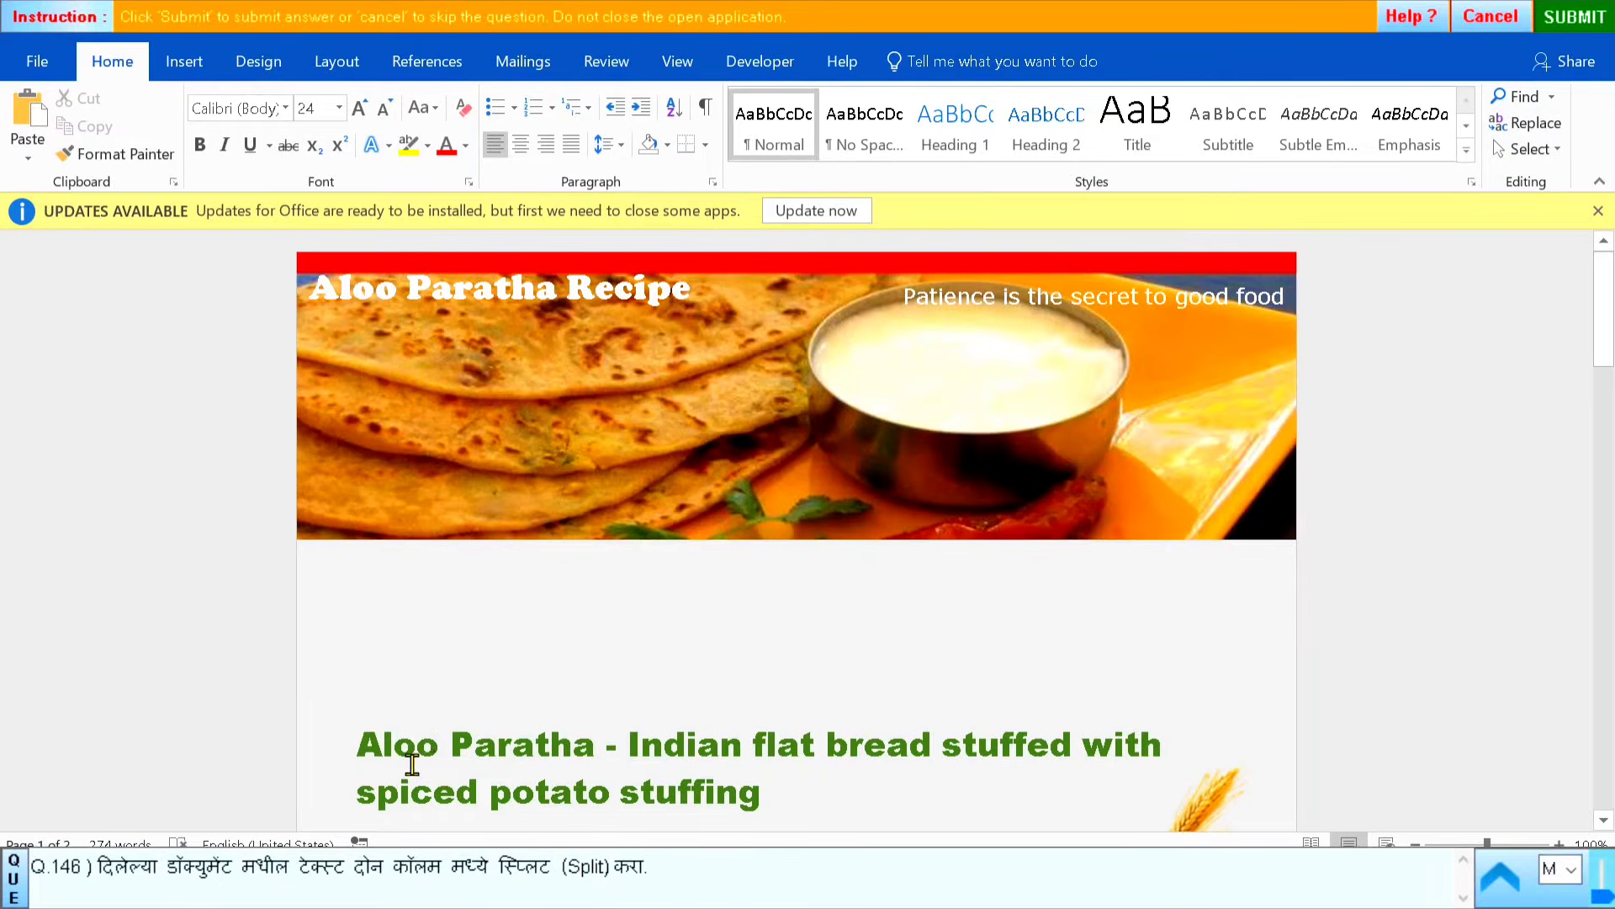
# Select all the text of the Aloo Paratha recipe and split it into two columns
pyautogui.click(1525, 149)
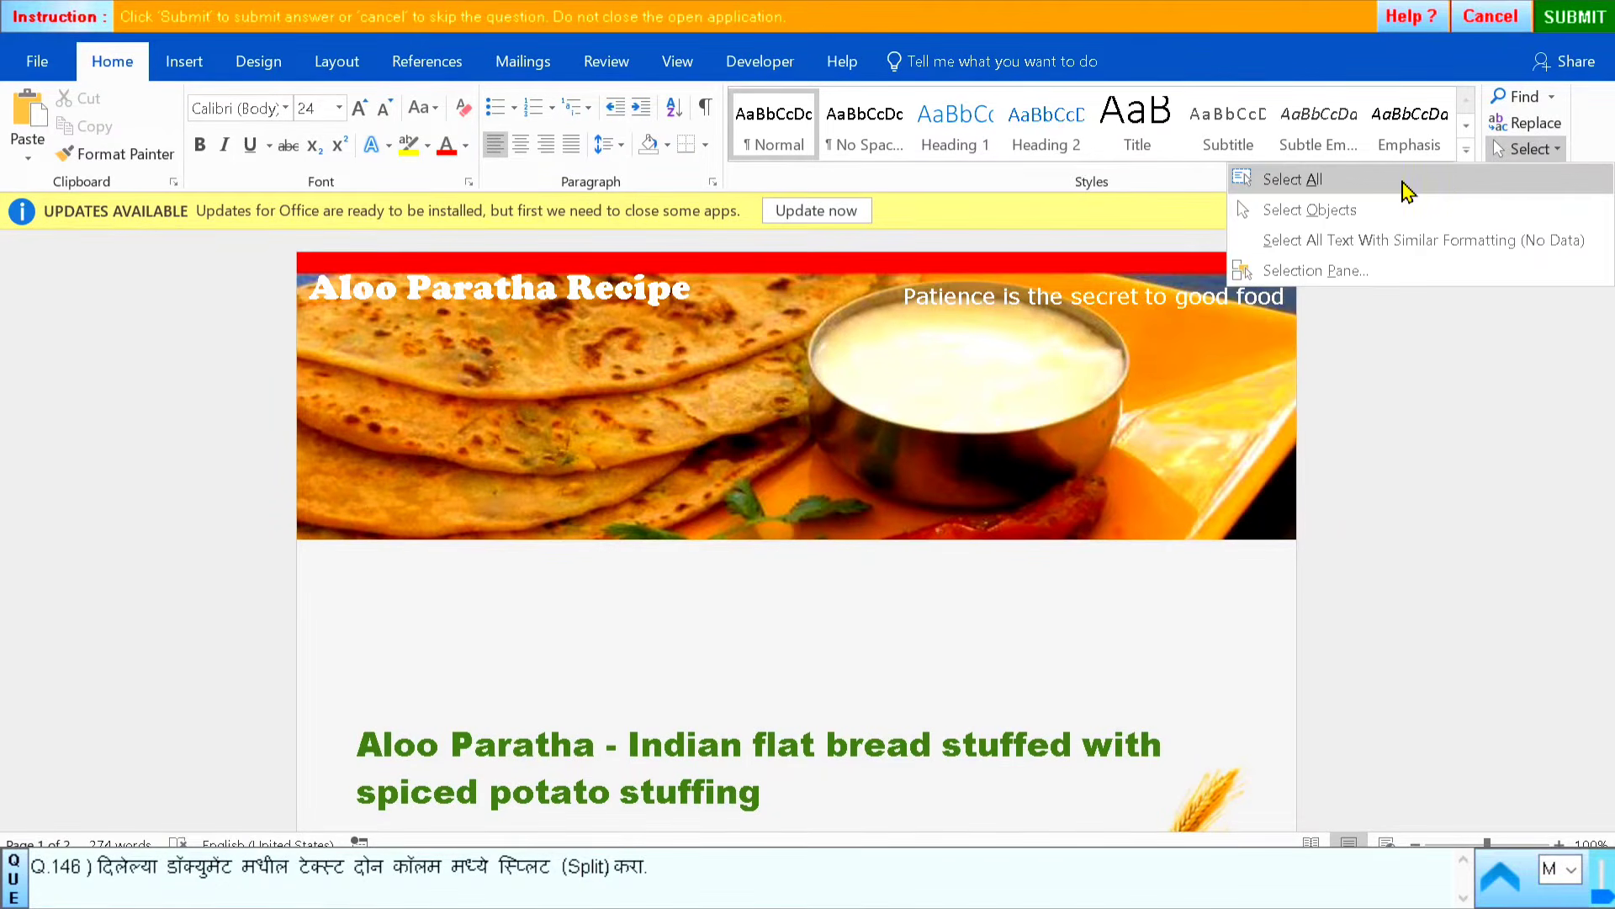
pyautogui.click(1404, 183)
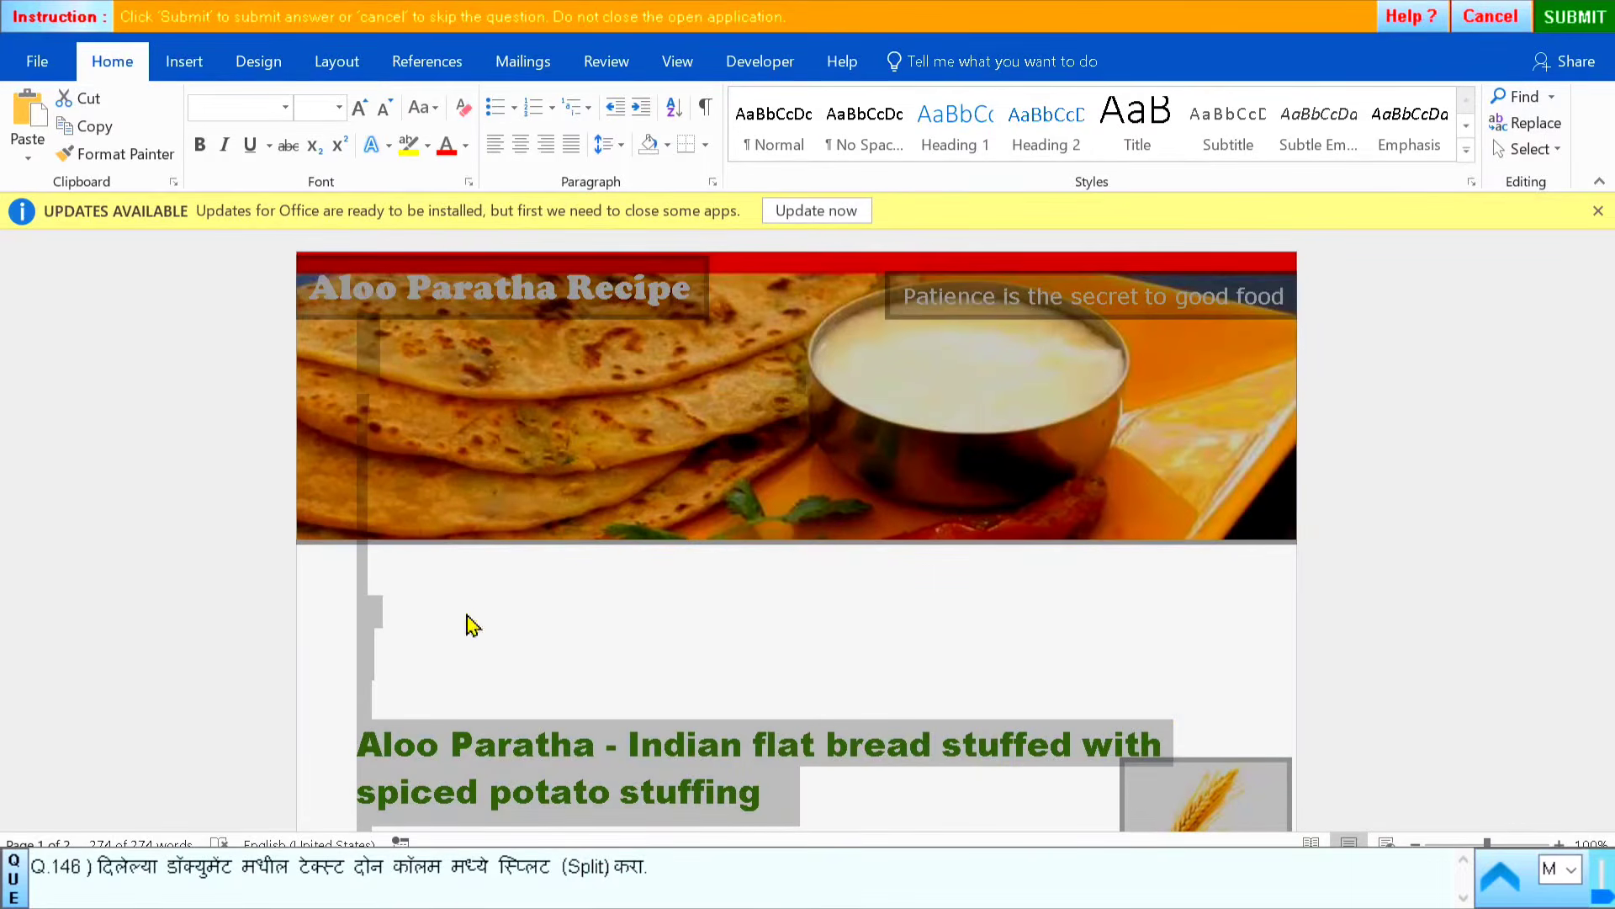
pyautogui.click(347, 64)
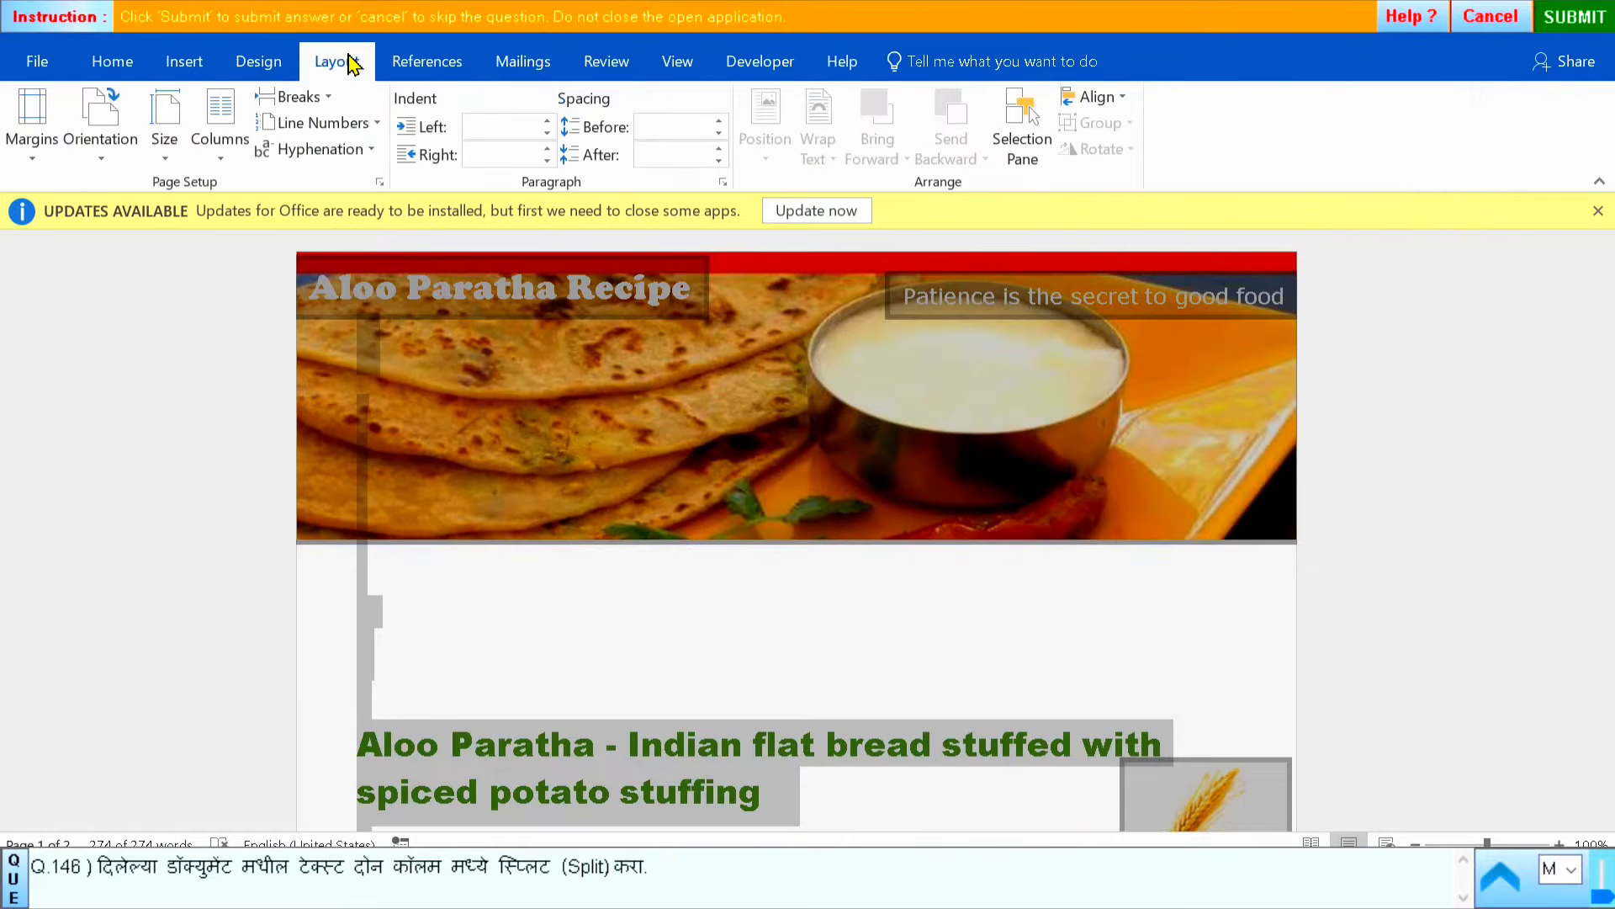
pyautogui.click(223, 147)
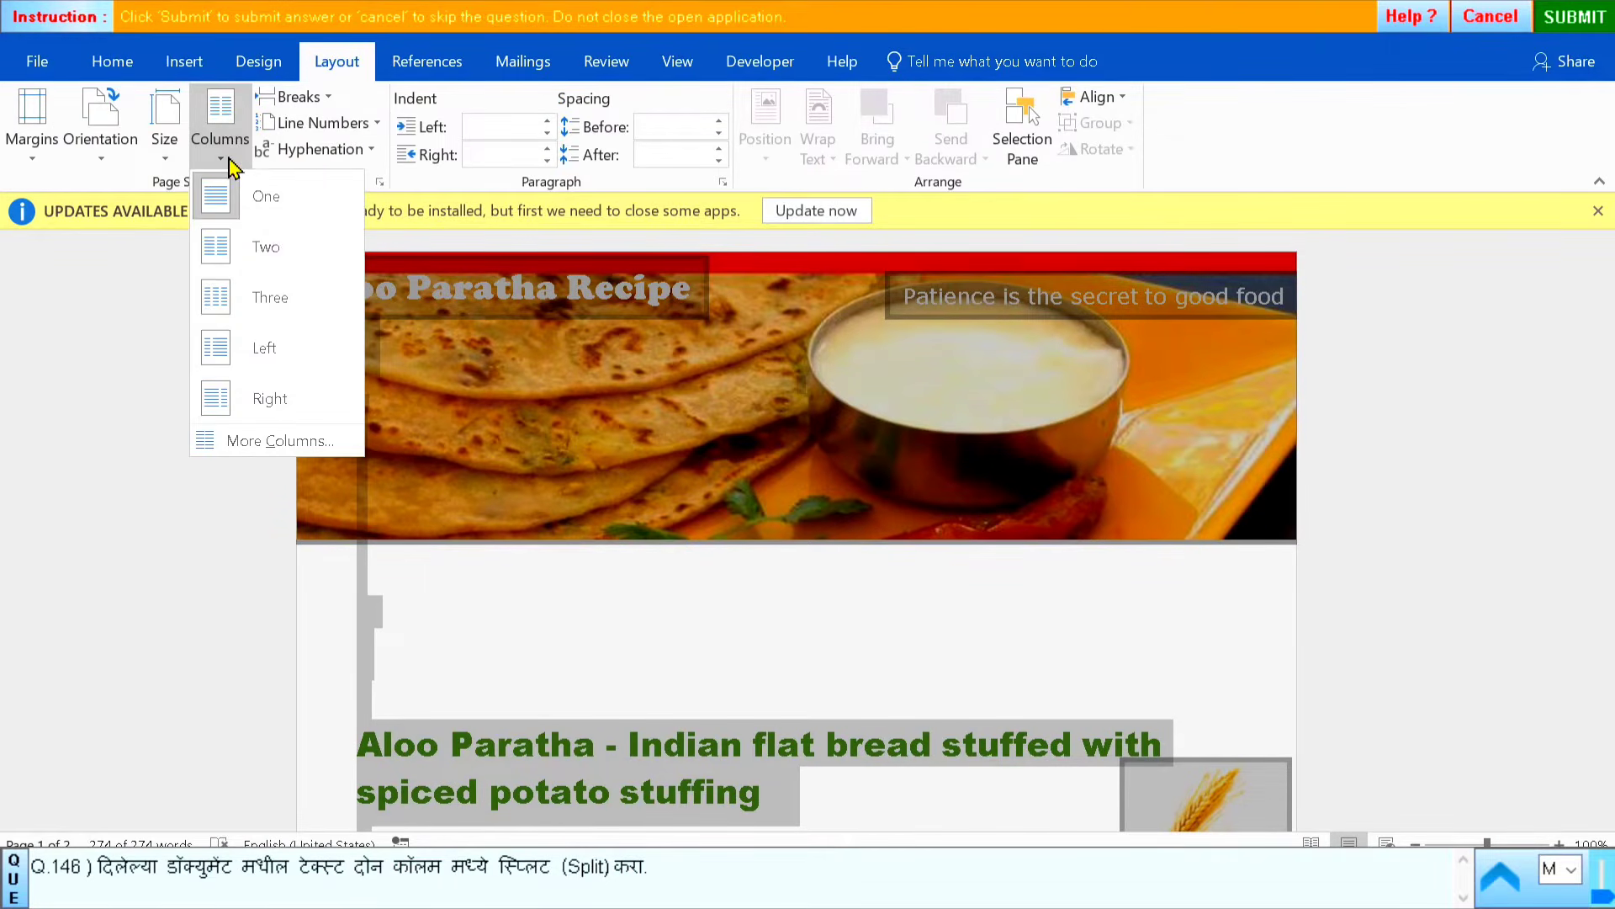
pyautogui.click(265, 247)
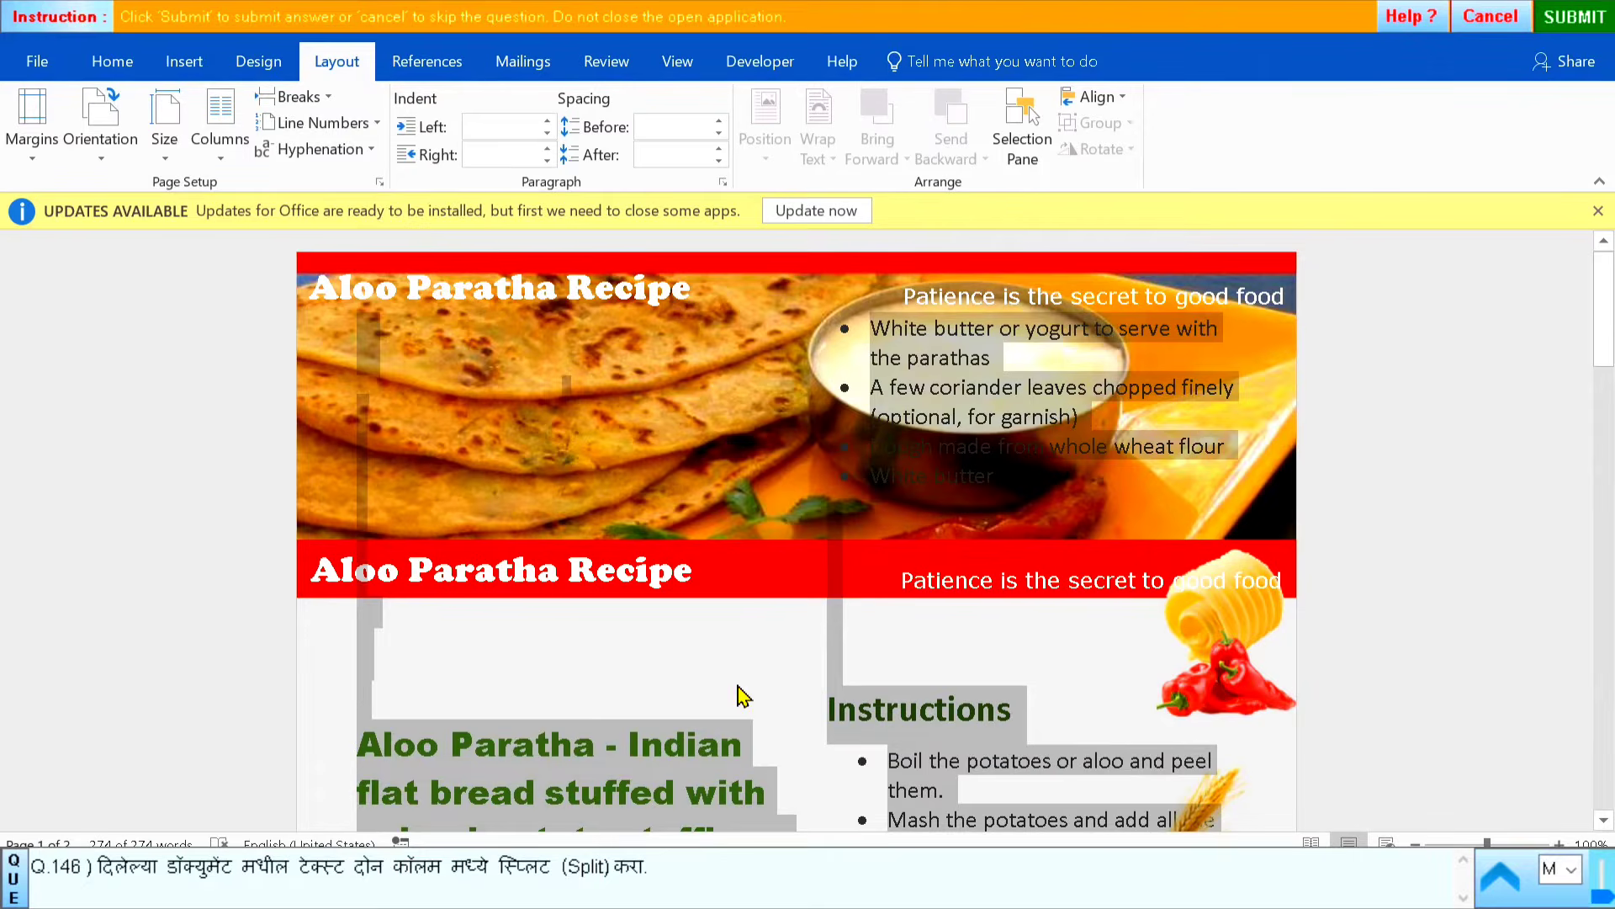
pyautogui.click(356, 698)
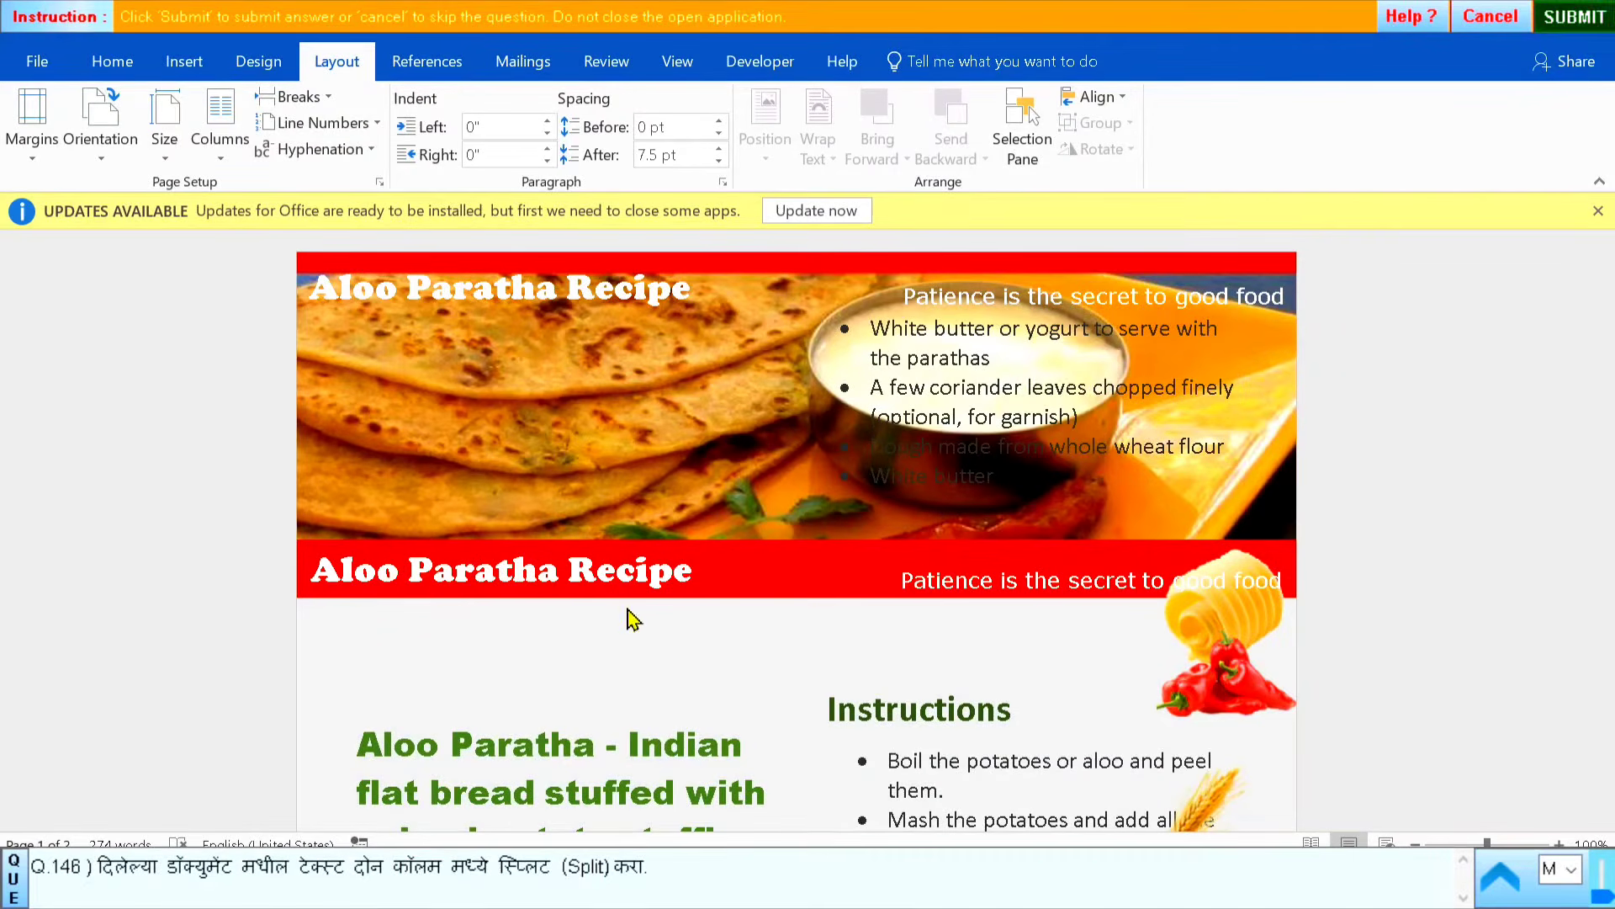
# Submit the answer to question 146 and start practical question 147
pyautogui.click(1571, 17)
pyautogui.click(805, 491)
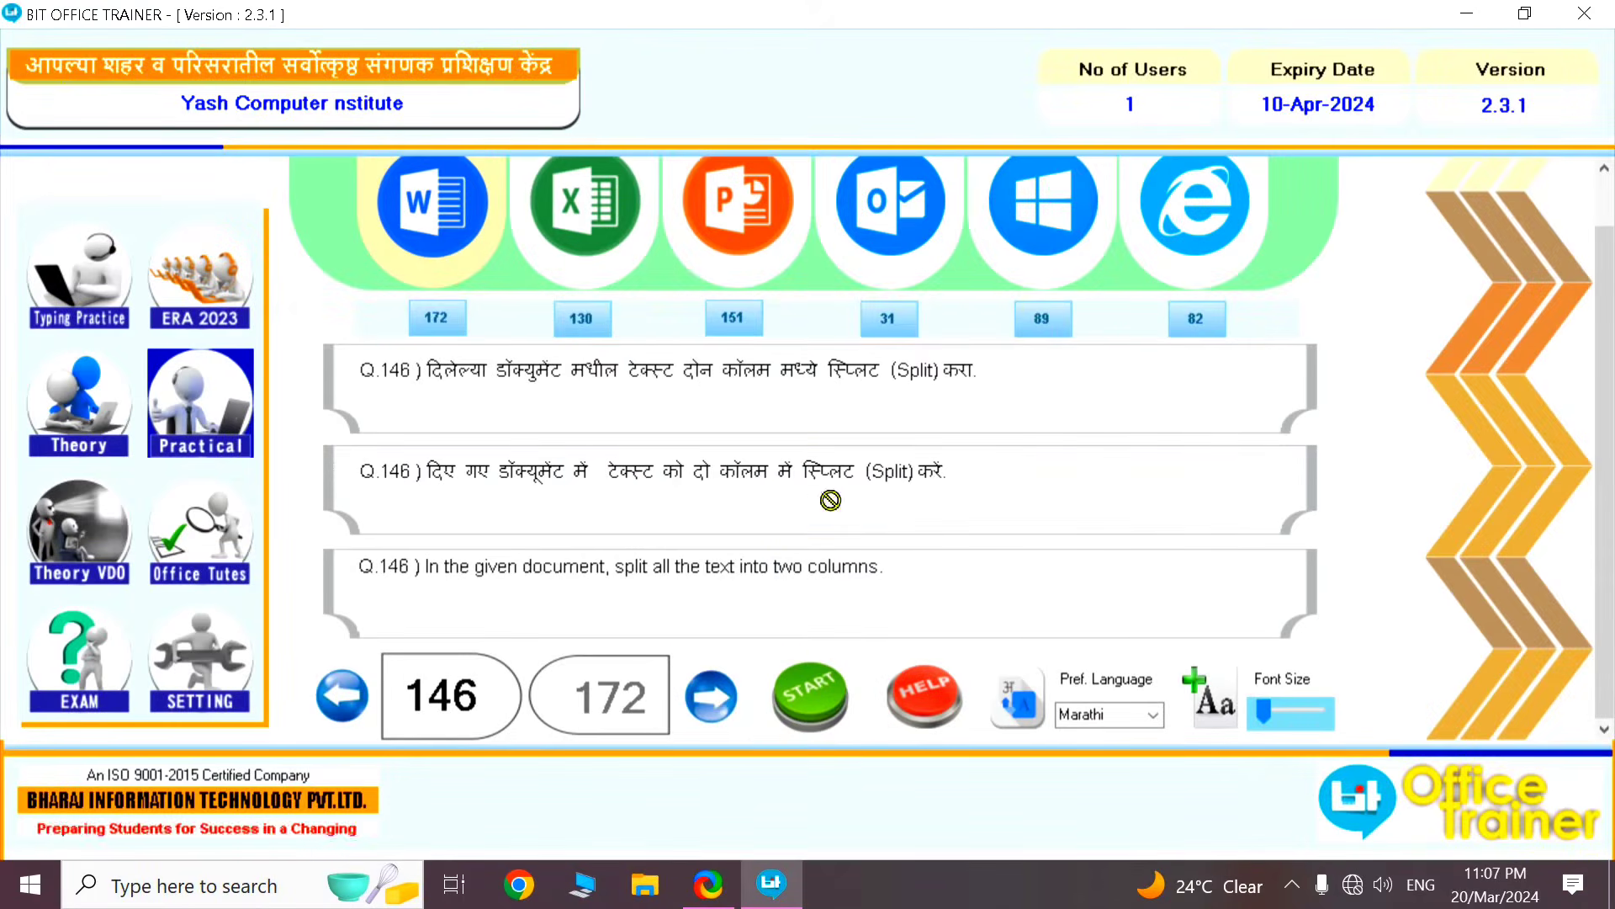
pyautogui.click(715, 712)
pyautogui.click(787, 698)
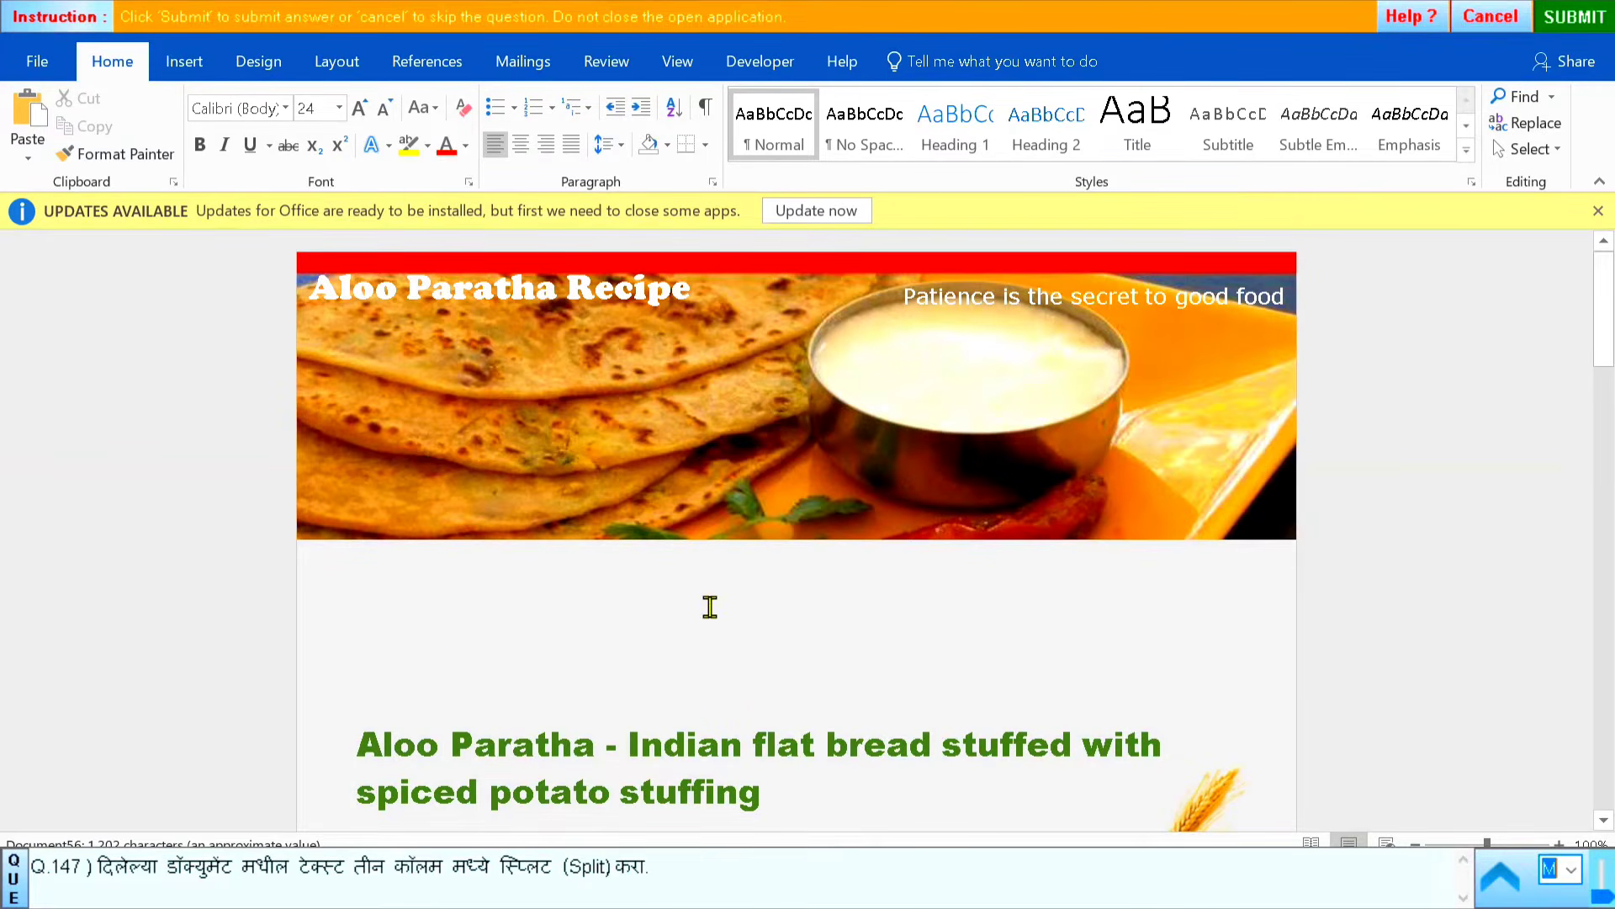
# Select all the text of the Aloo Paratha recipe and split it into three columns
pyautogui.scroll(-5, 710, 606)
pyautogui.scroll(2, 622, 547)
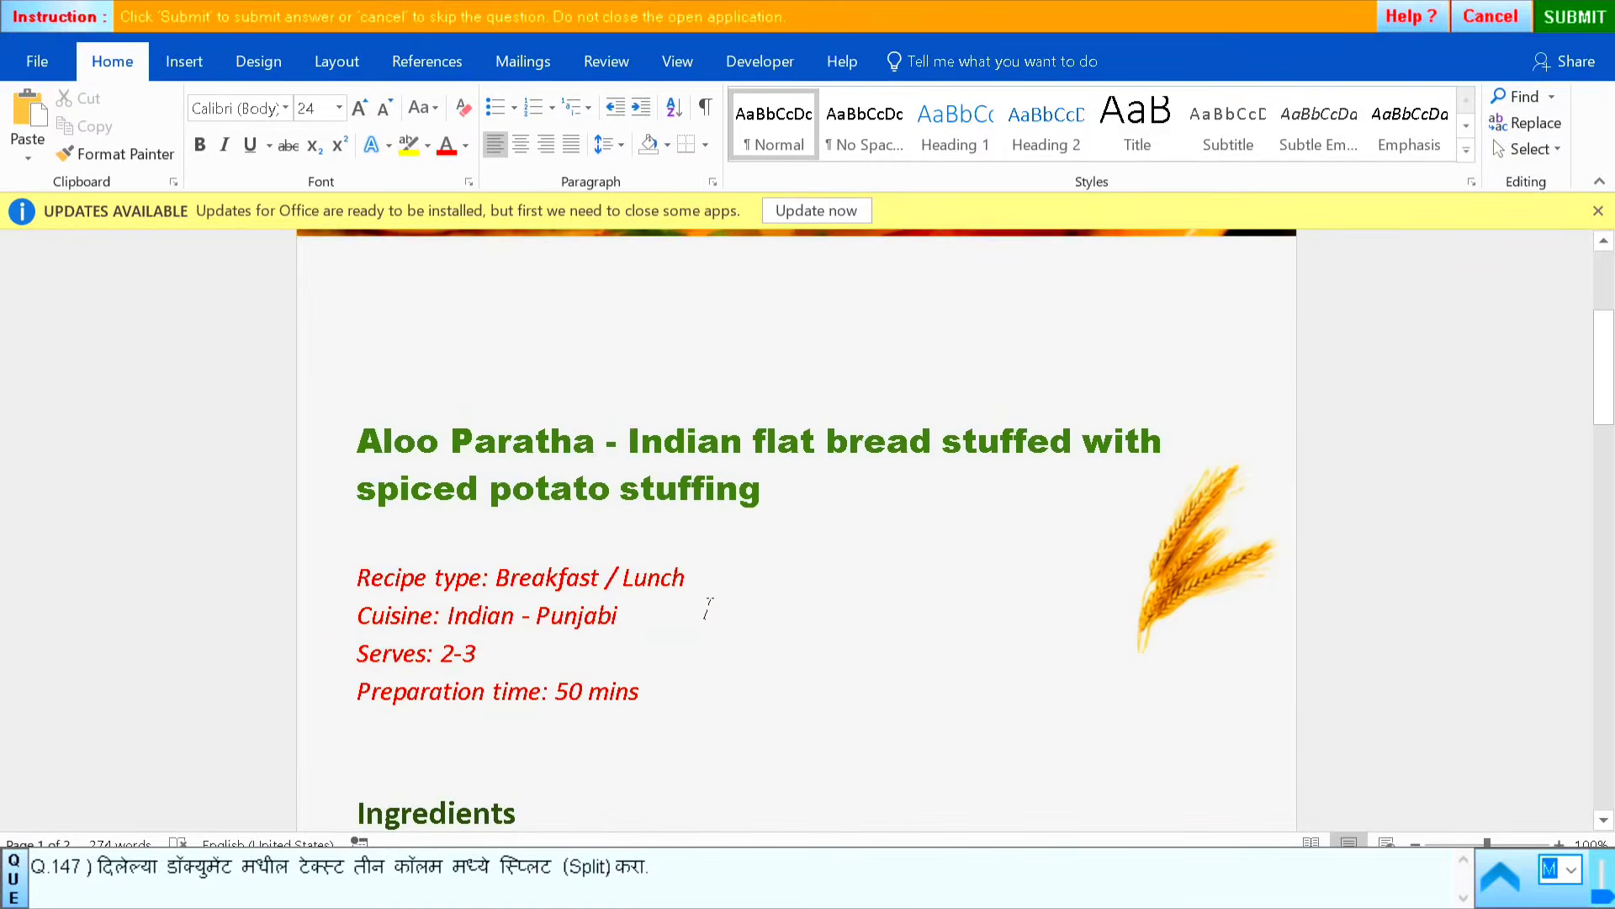
pyautogui.click(698, 579)
pyautogui.click(676, 572)
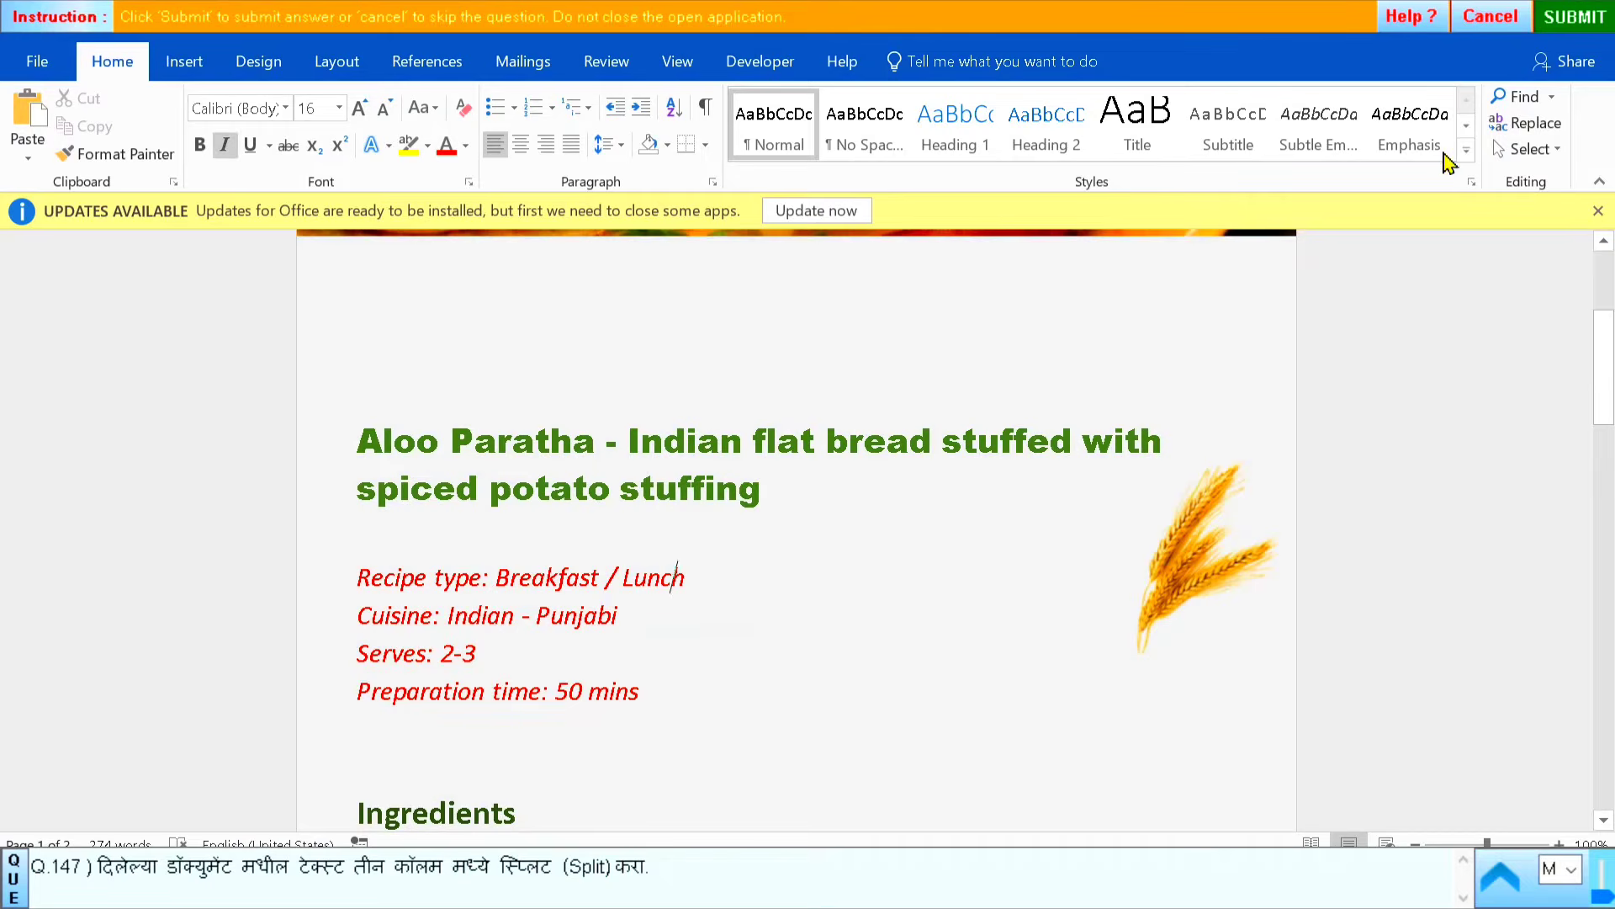
pyautogui.click(1527, 149)
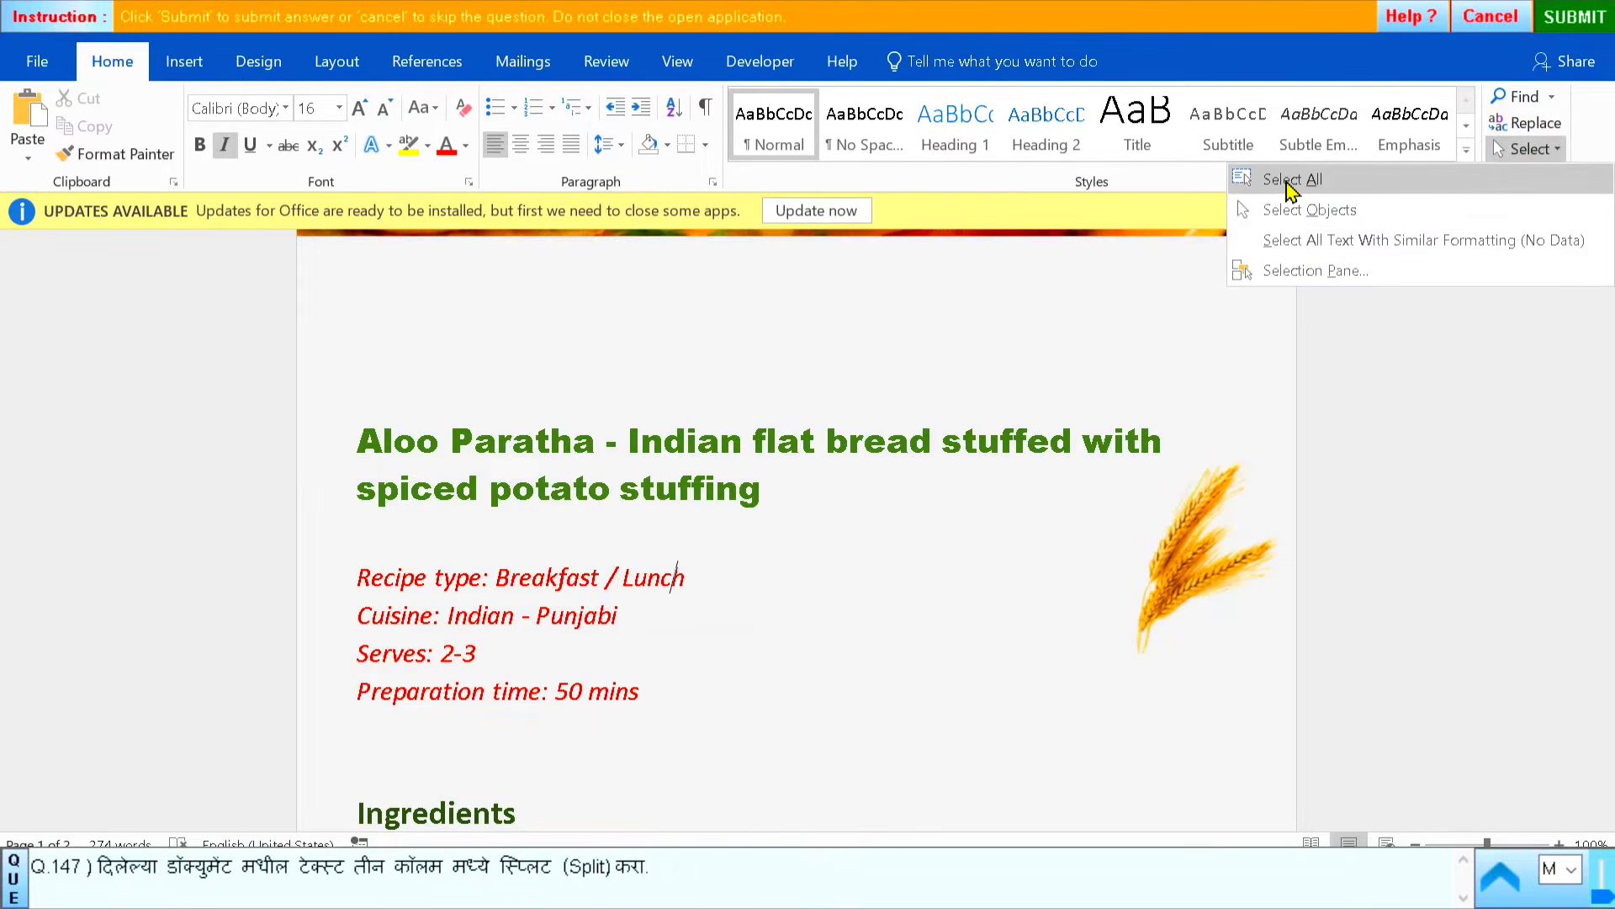
pyautogui.click(1245, 179)
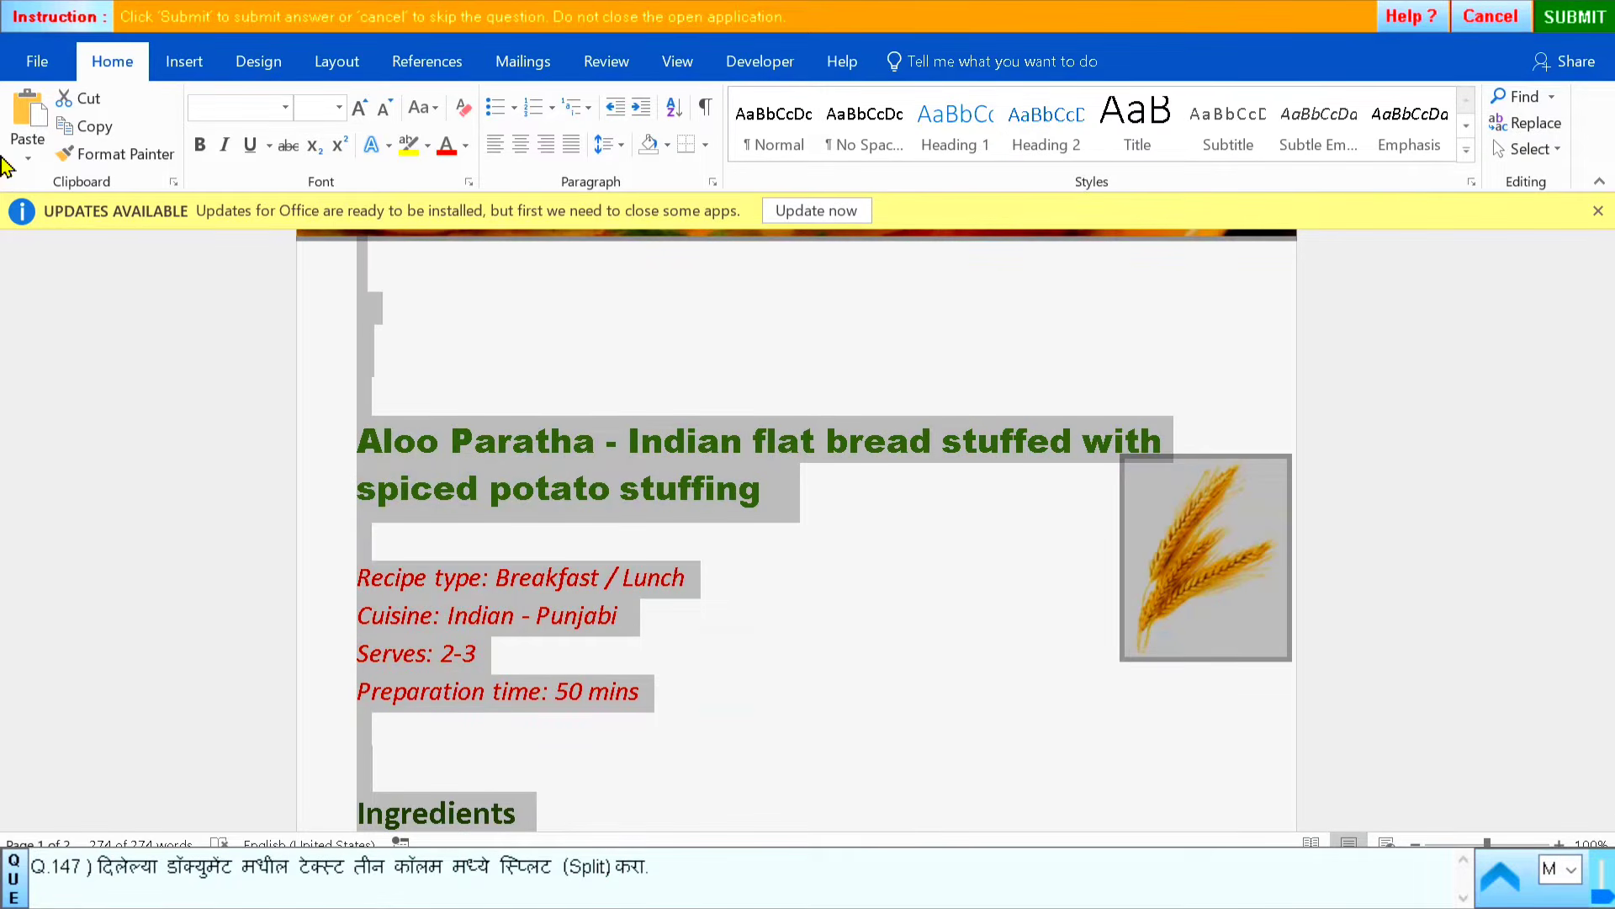
pyautogui.click(347, 65)
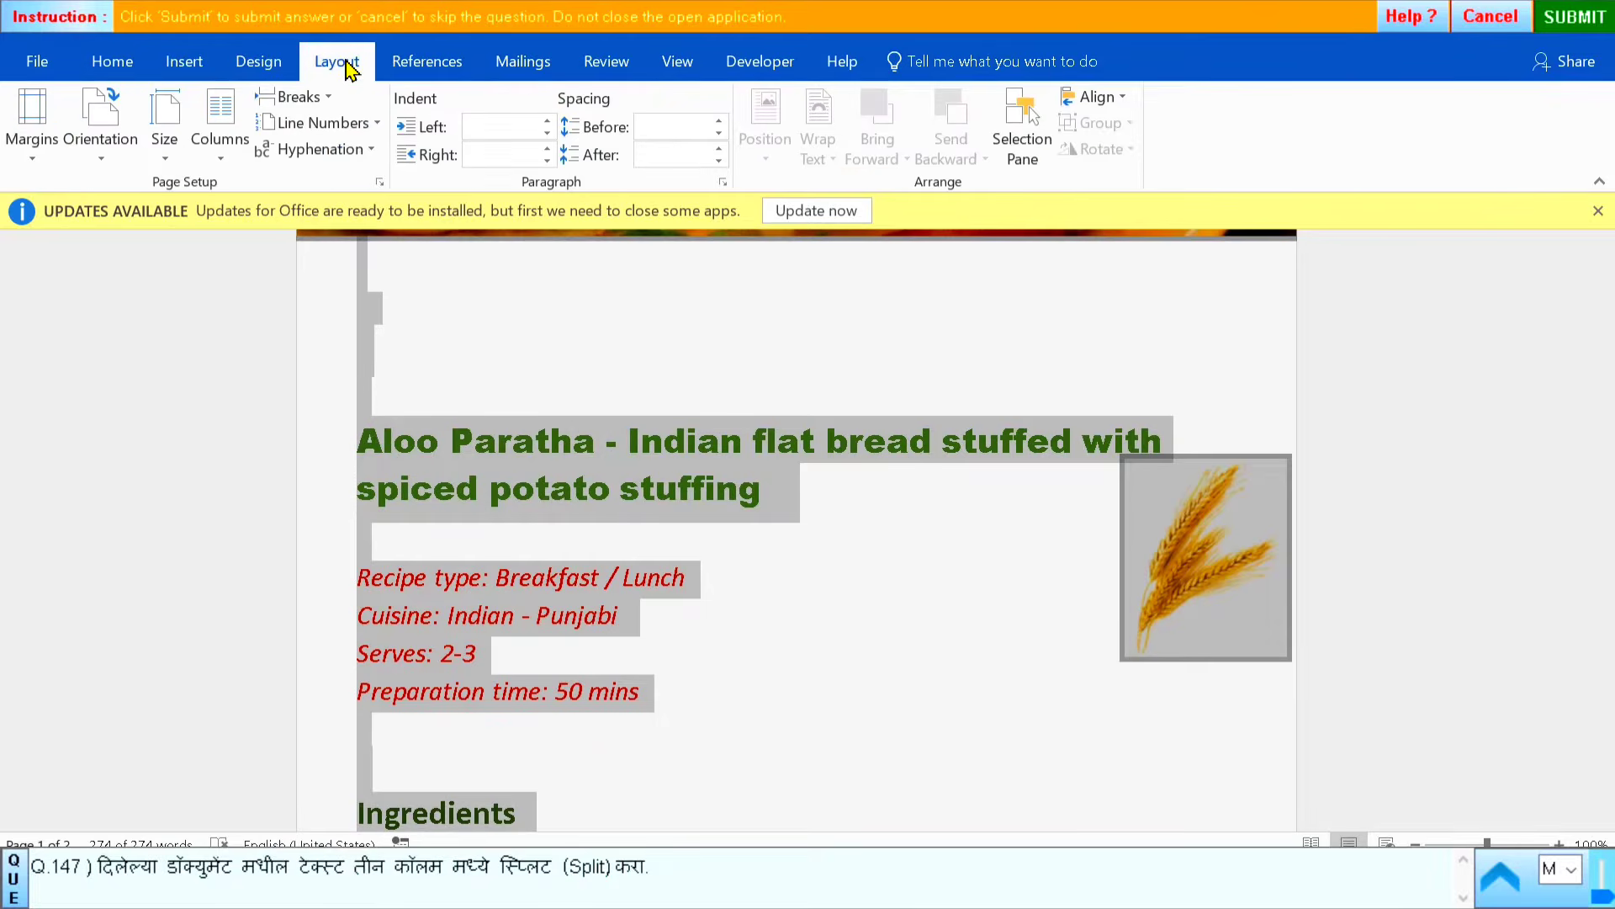
pyautogui.click(238, 156)
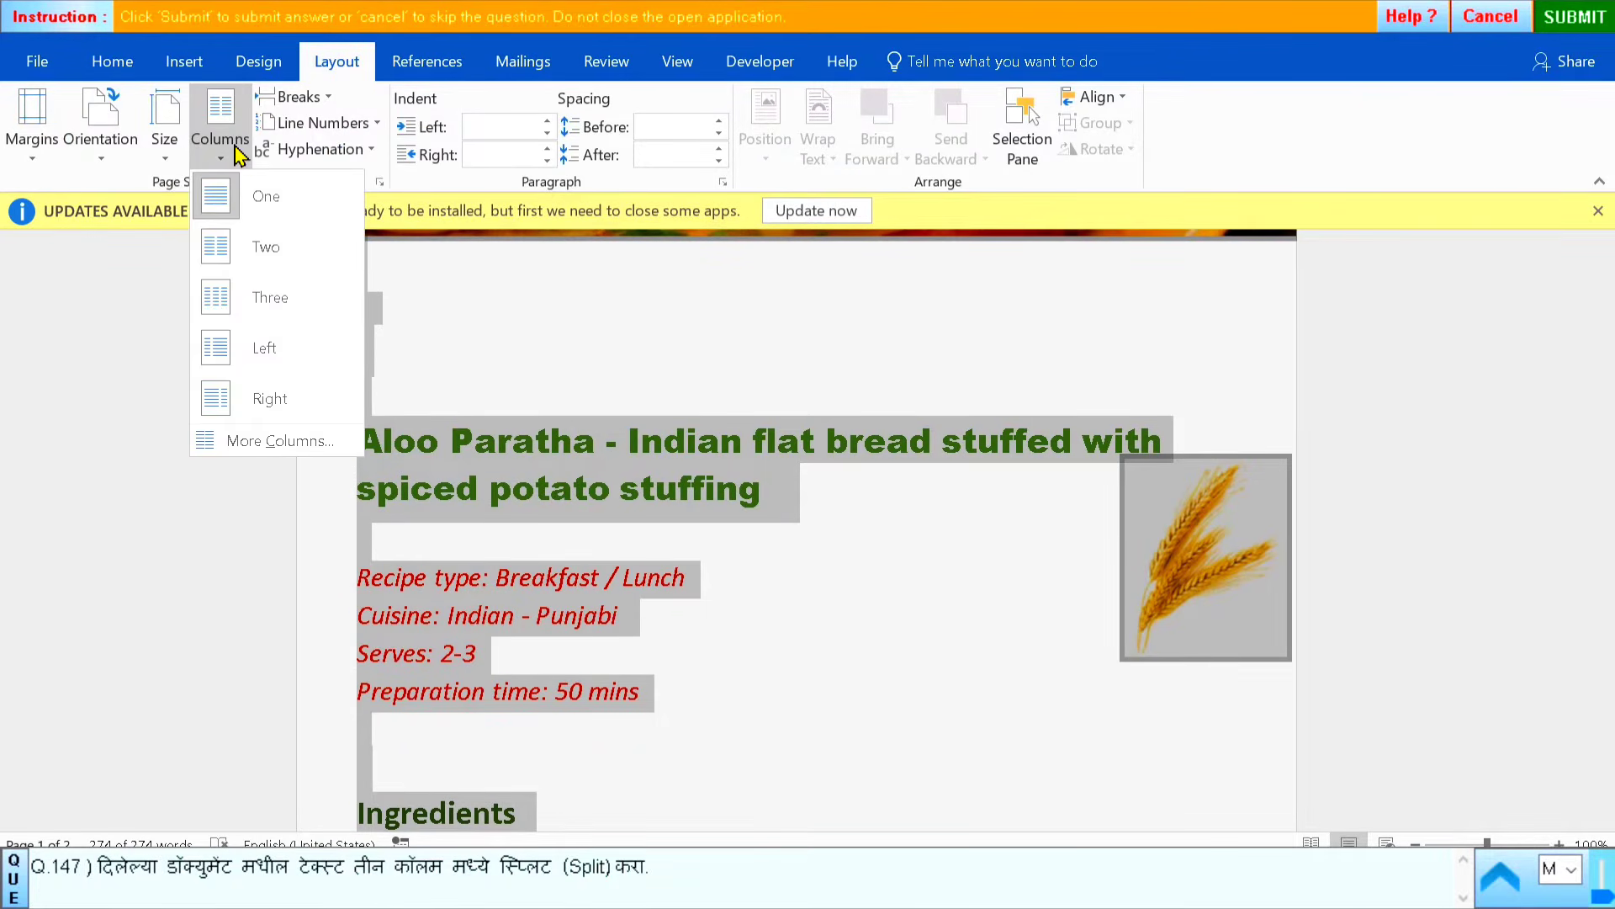
pyautogui.click(324, 302)
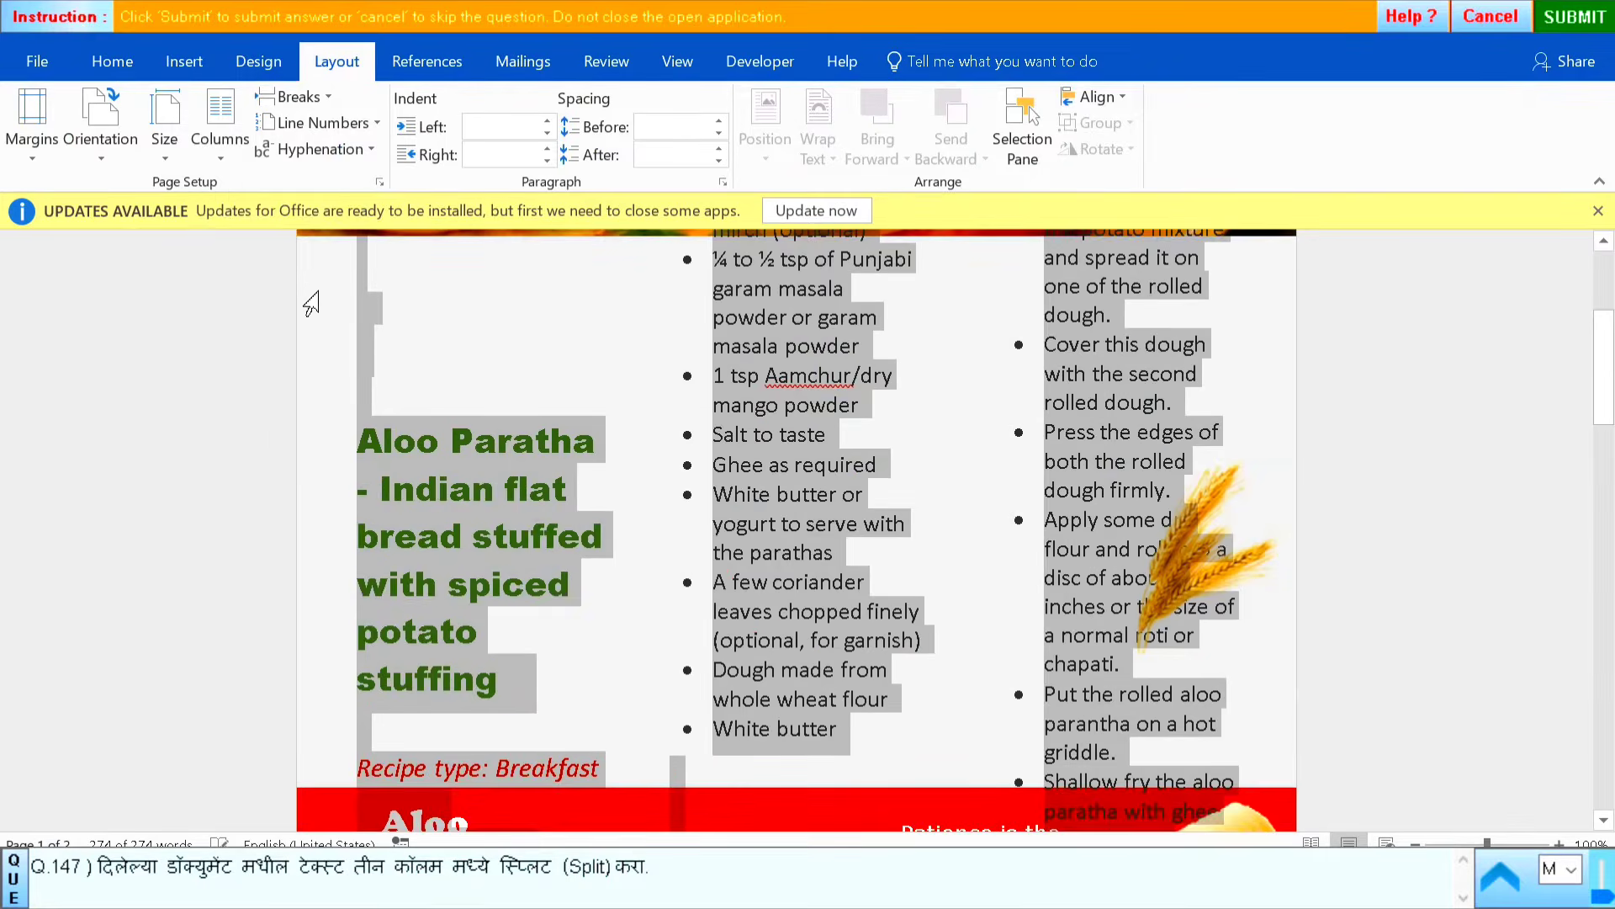
pyautogui.click(1253, 307)
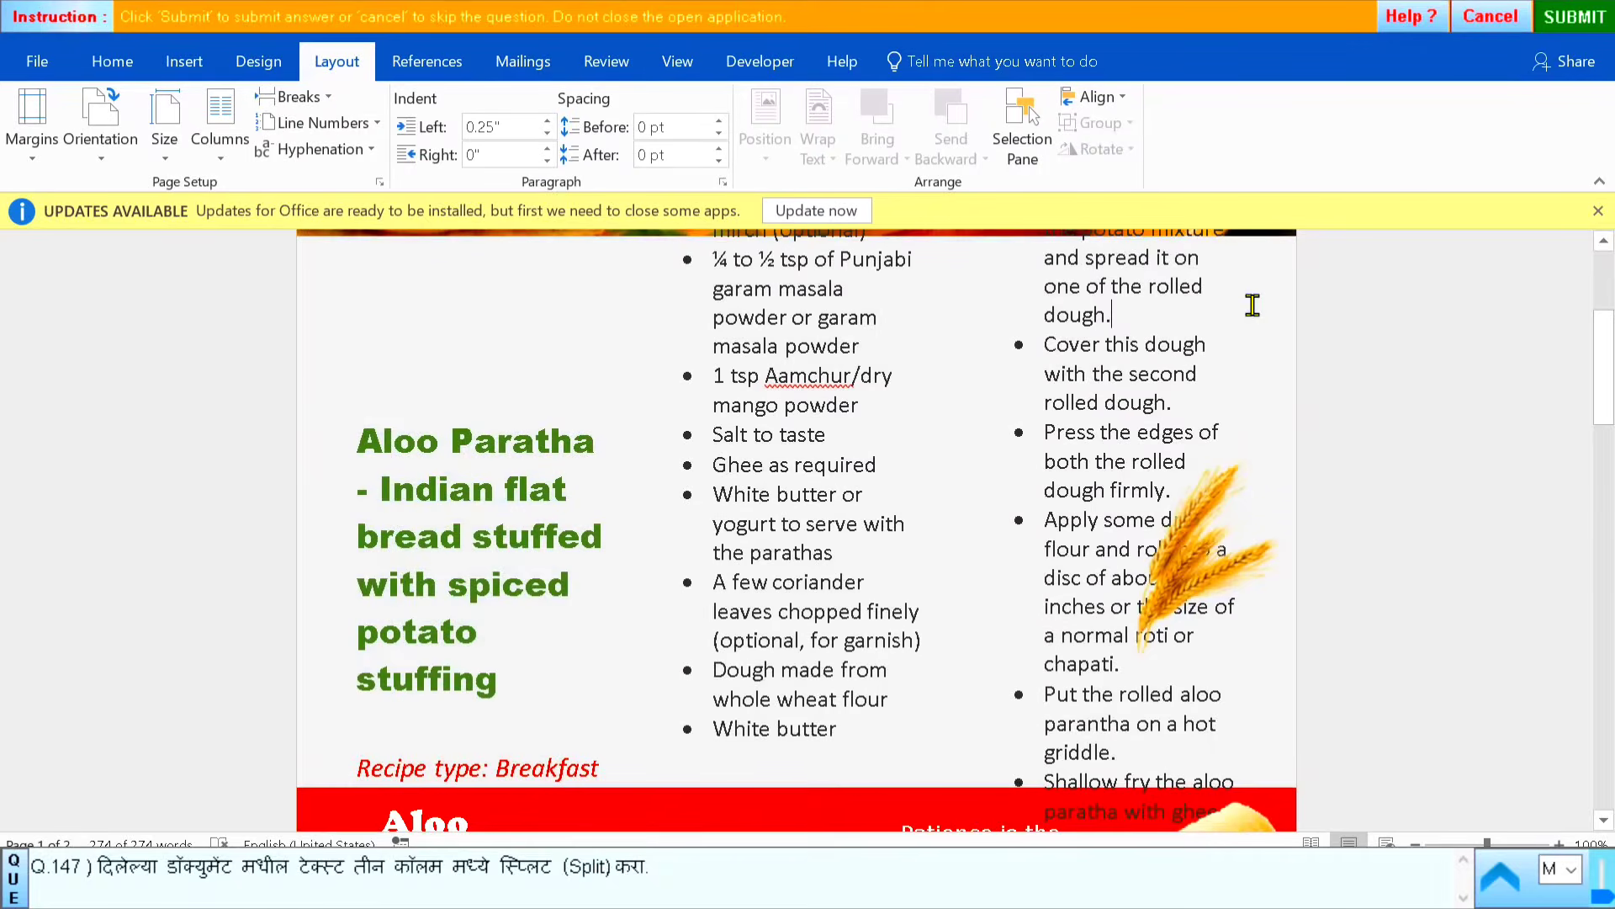
# Submit the answer to question 147 and start practical question 148
pyautogui.click(1577, 23)
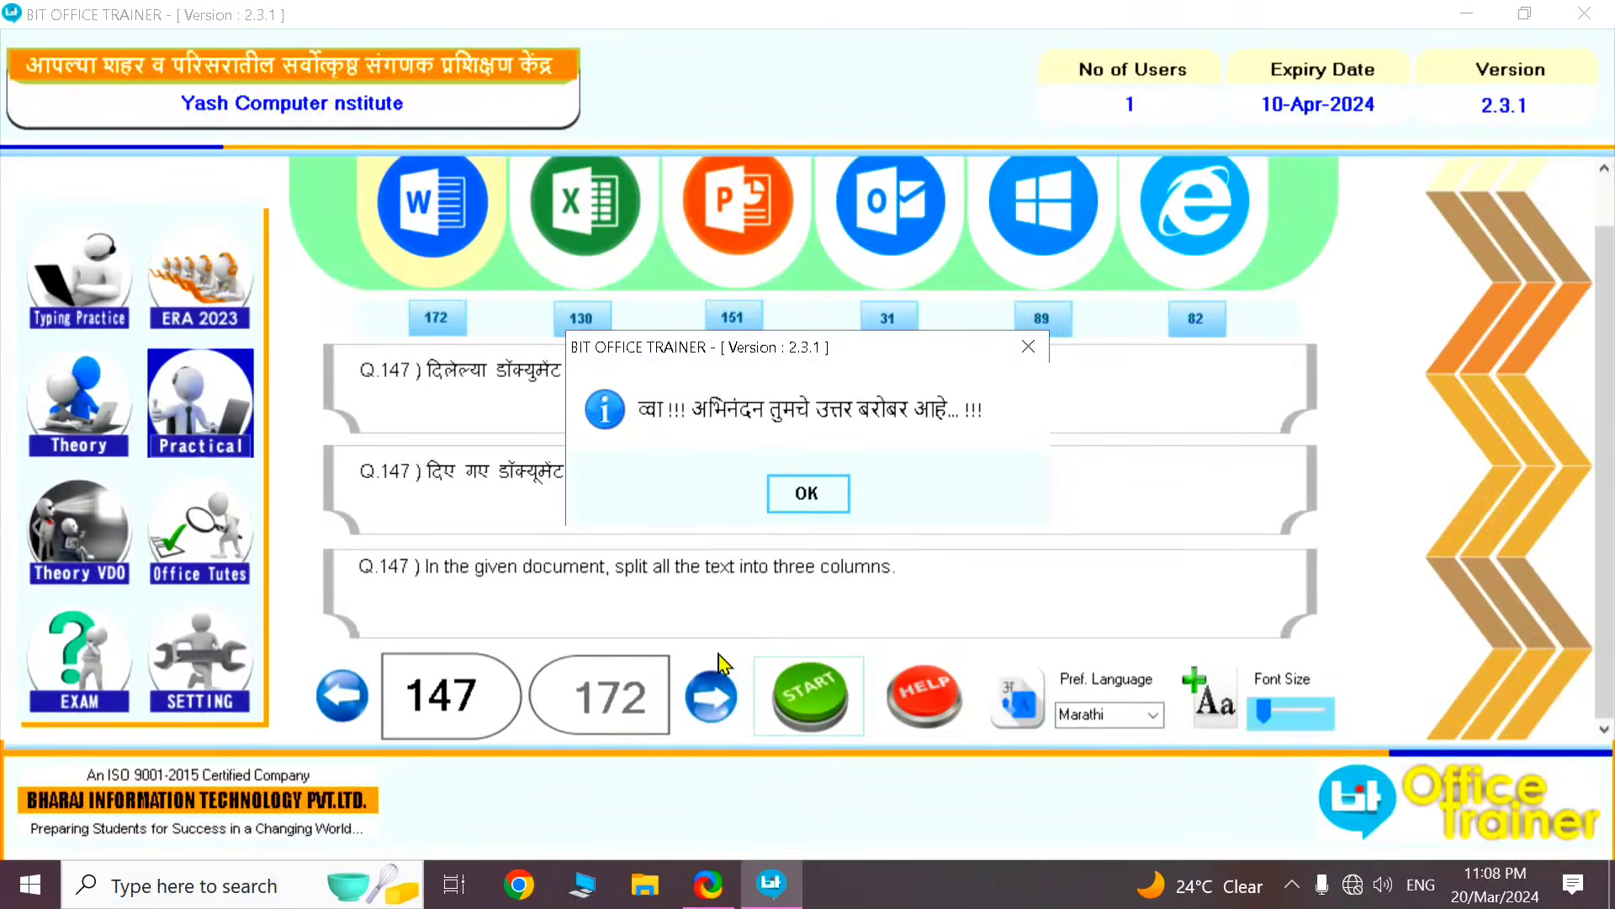
pyautogui.click(789, 504)
pyautogui.click(722, 696)
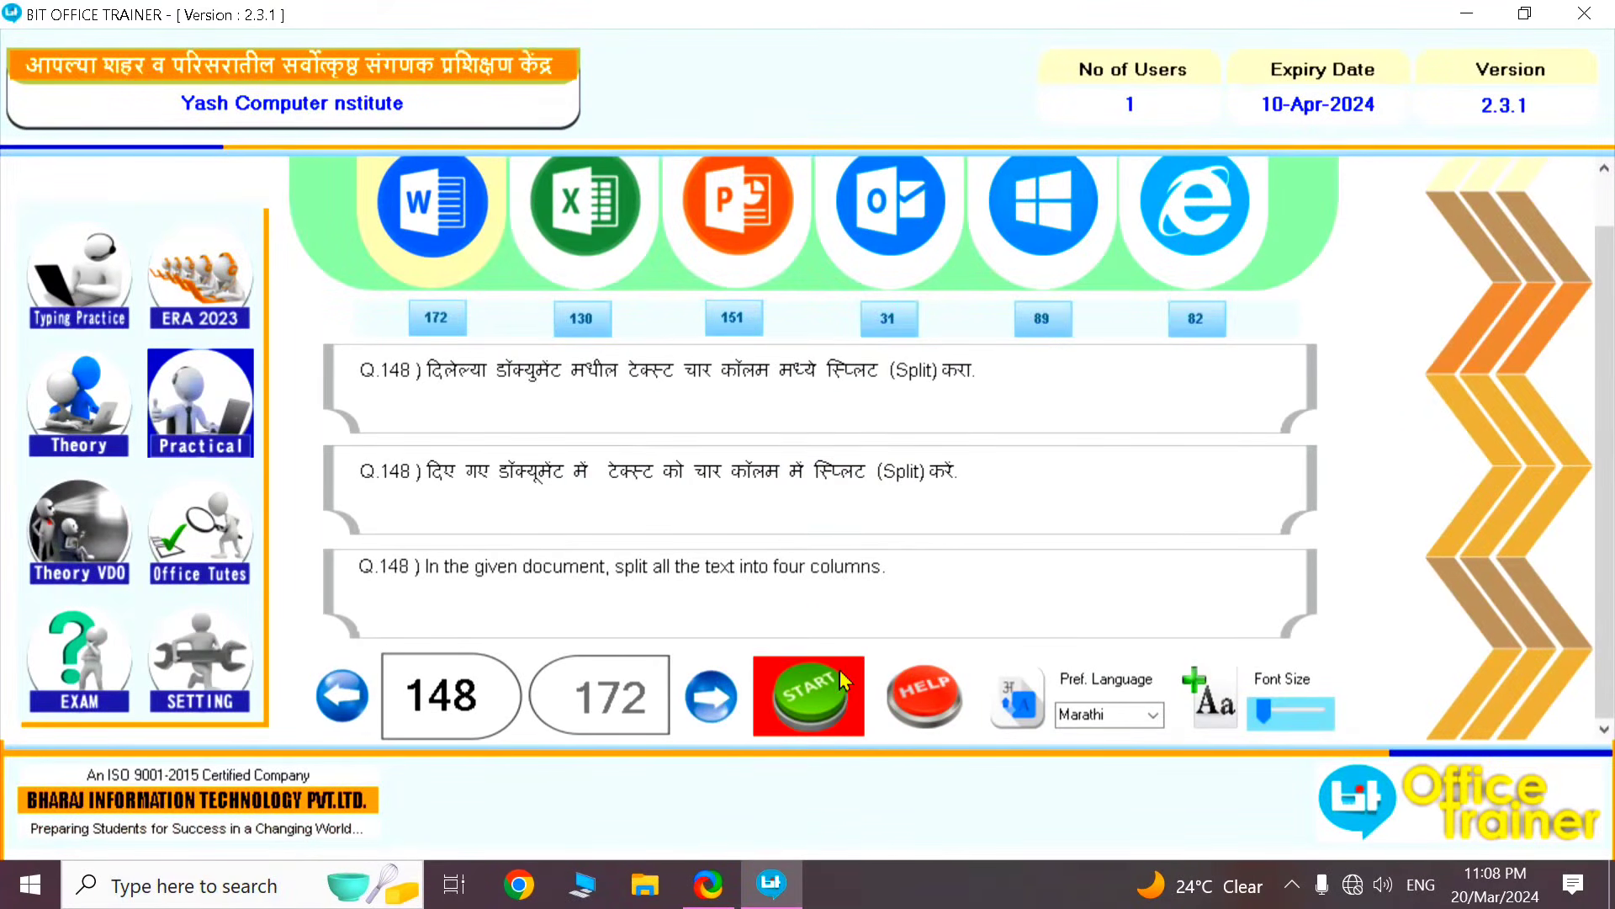
pyautogui.click(841, 691)
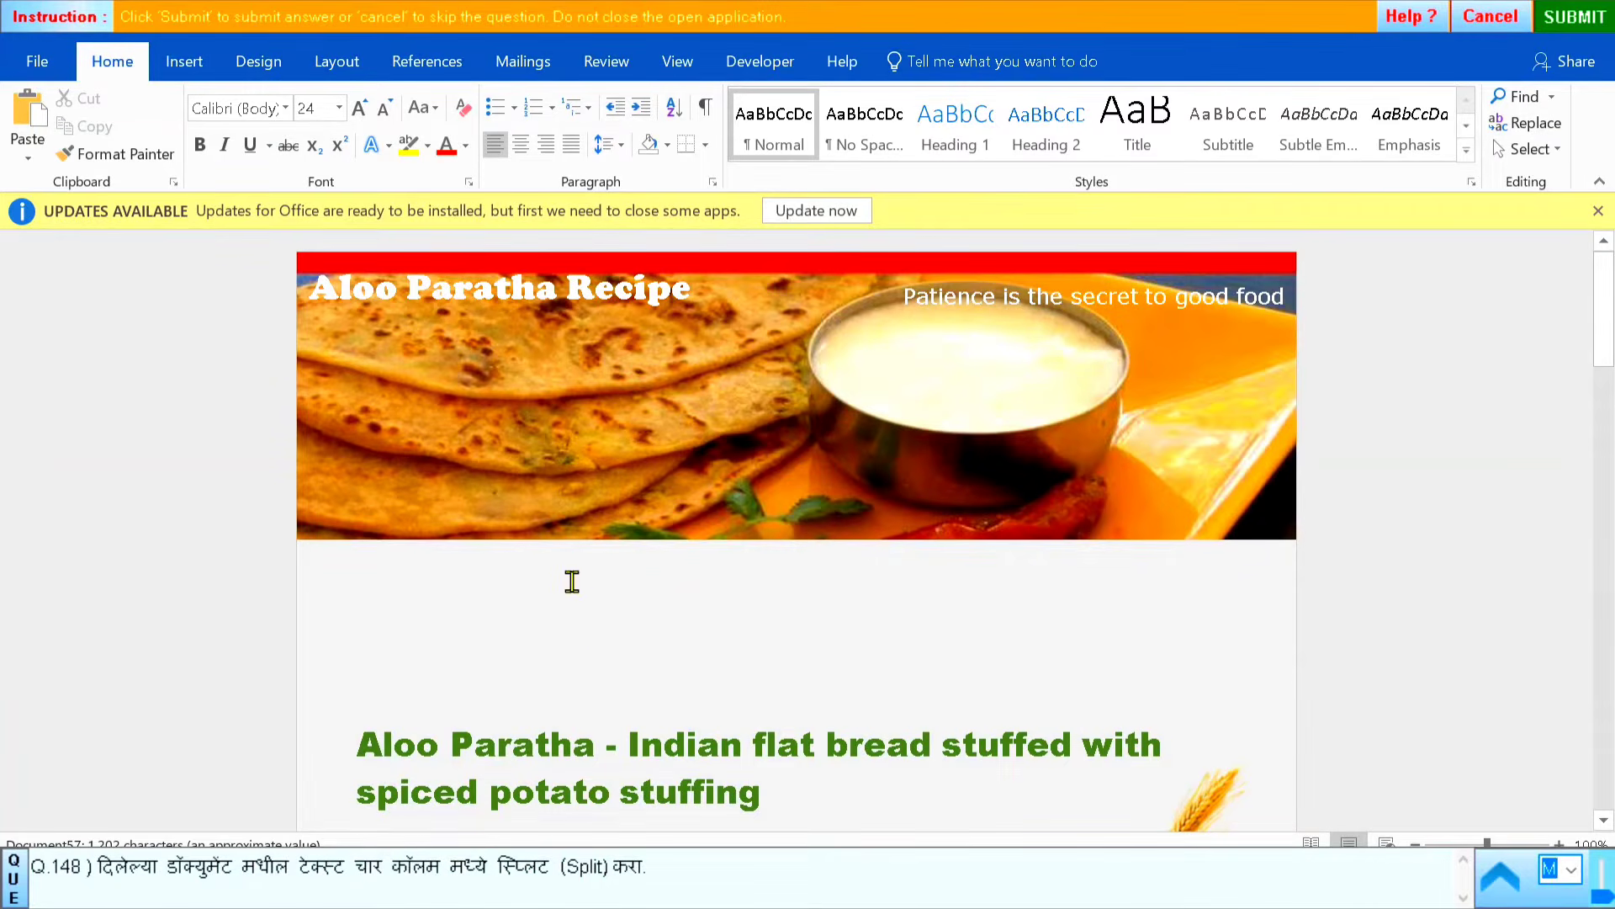
# Select all the text of the Aloo Paratha recipe and split it into four columns of equal width
pyautogui.click(452, 751)
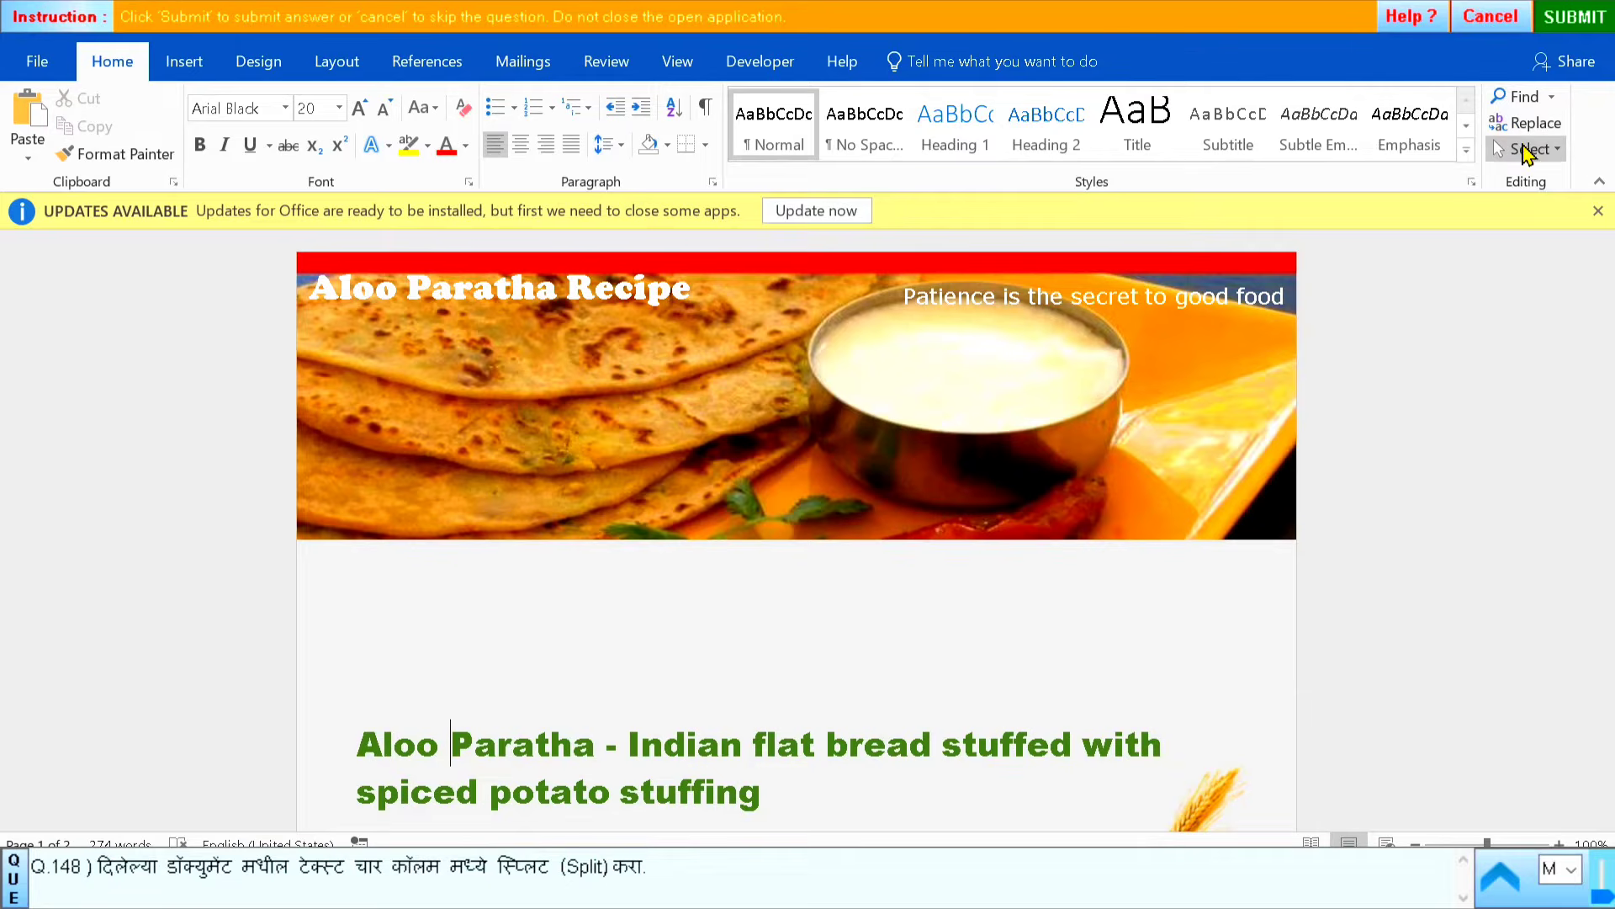
pyautogui.click(1524, 150)
pyautogui.click(1295, 180)
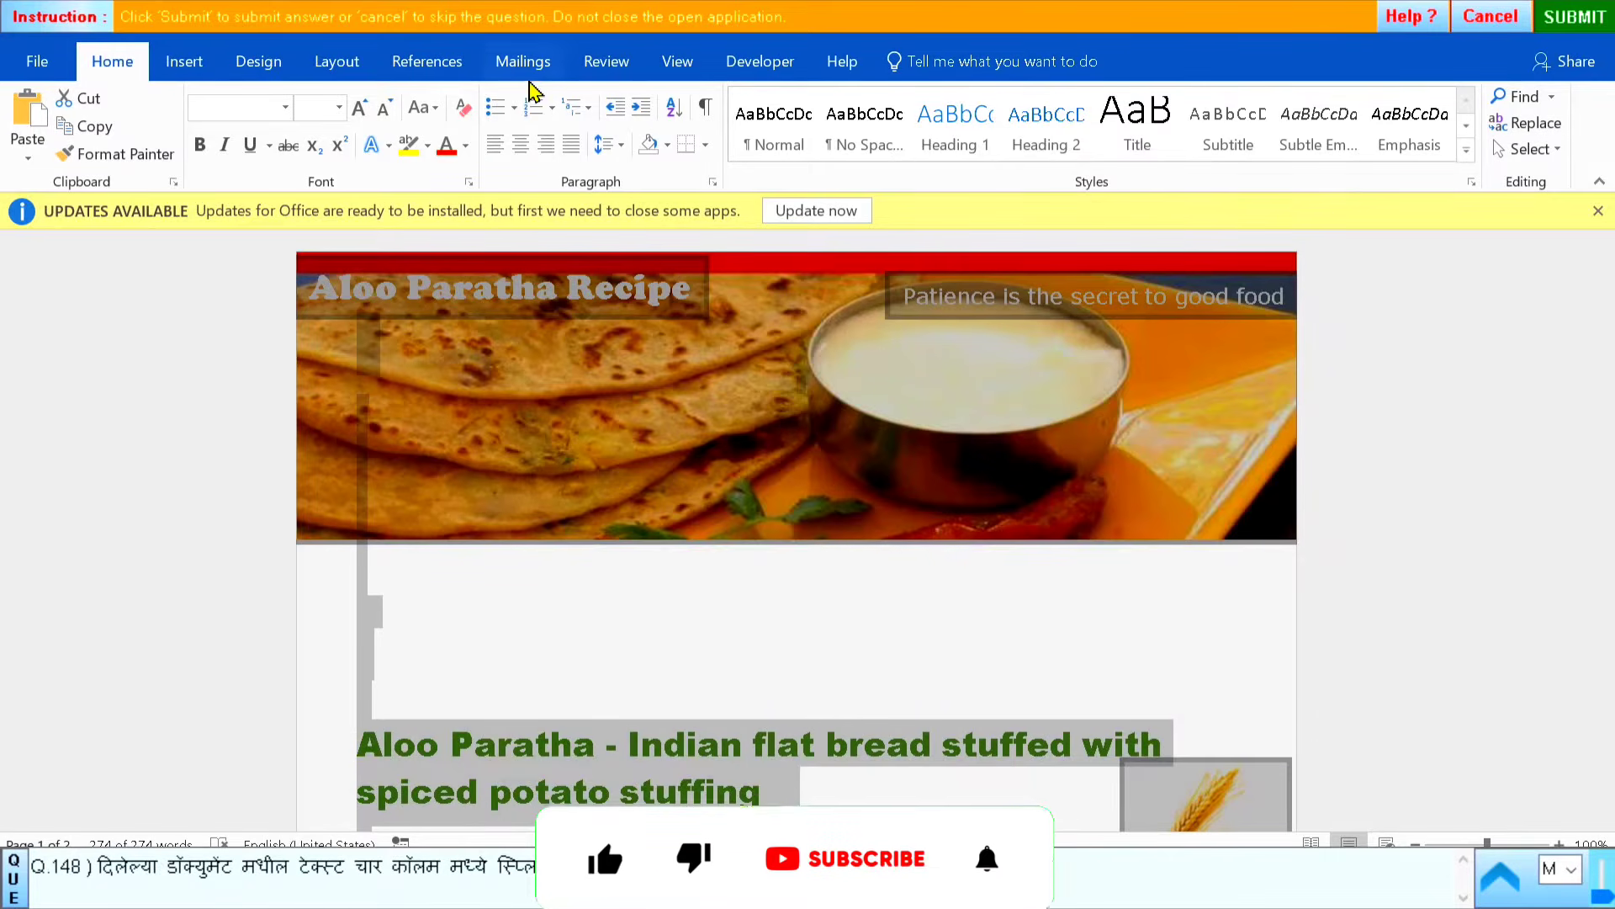
pyautogui.click(335, 69)
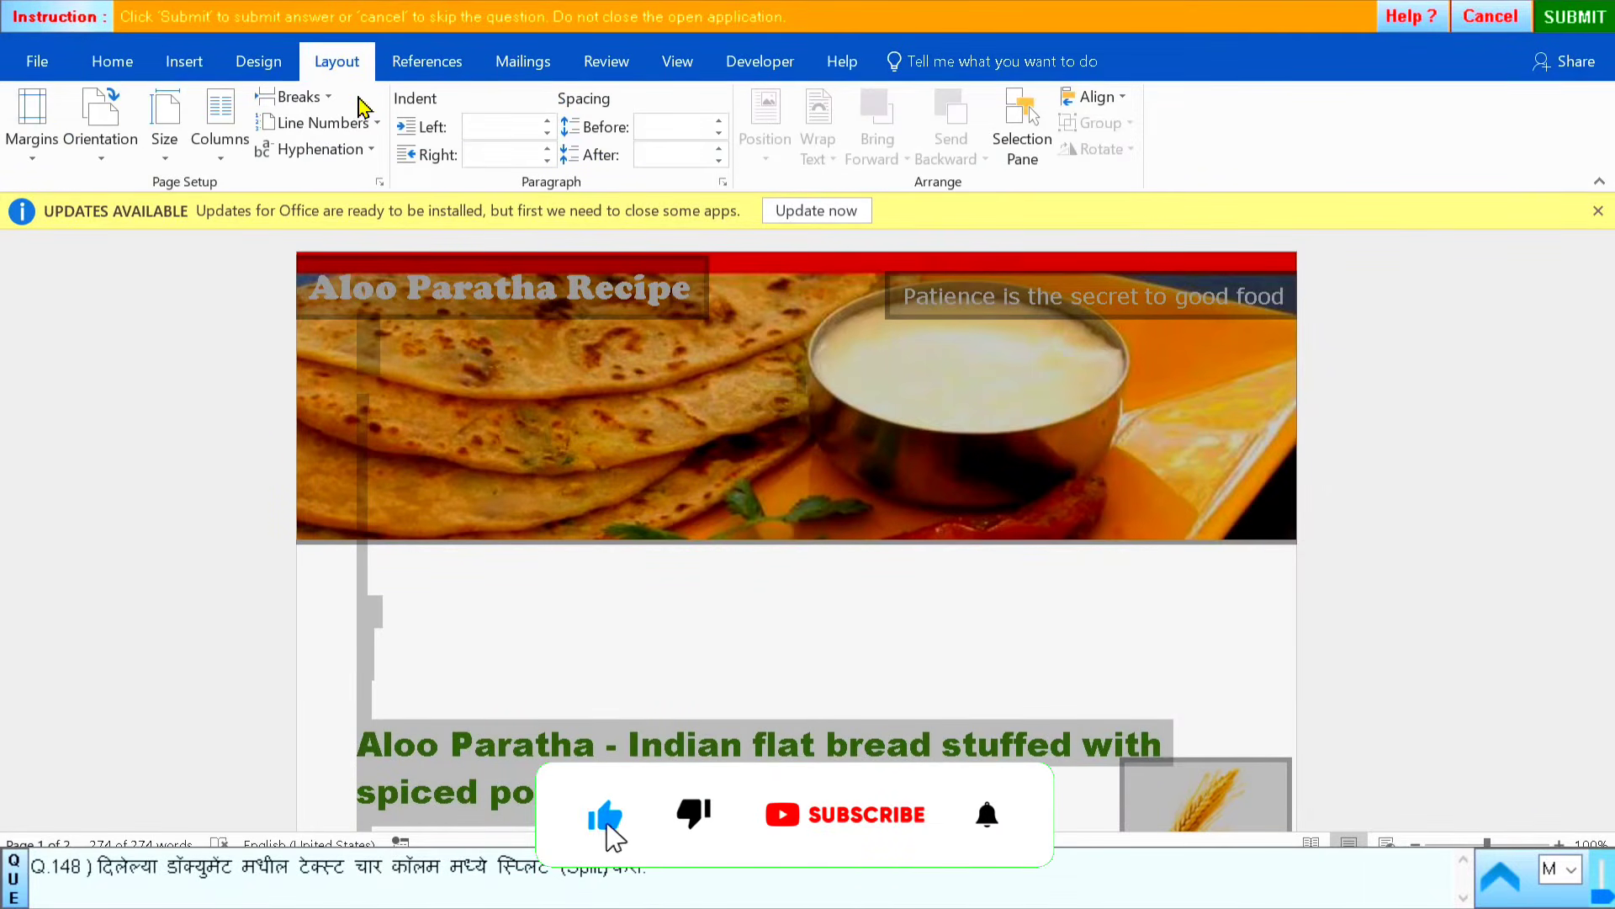
pyautogui.click(221, 150)
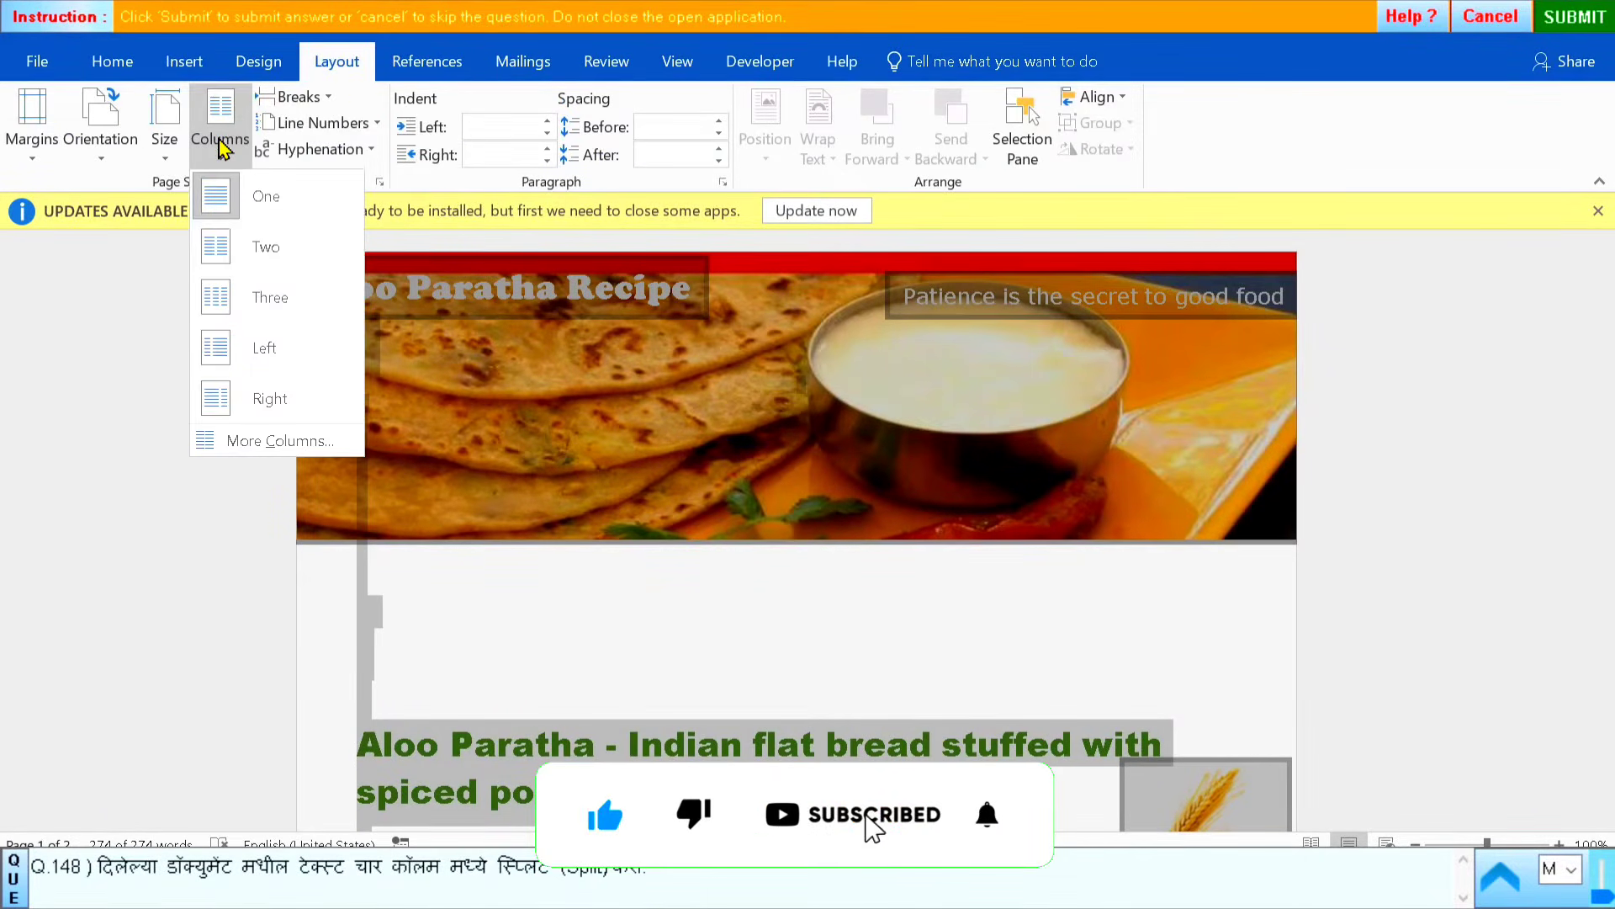
pyautogui.click(271, 443)
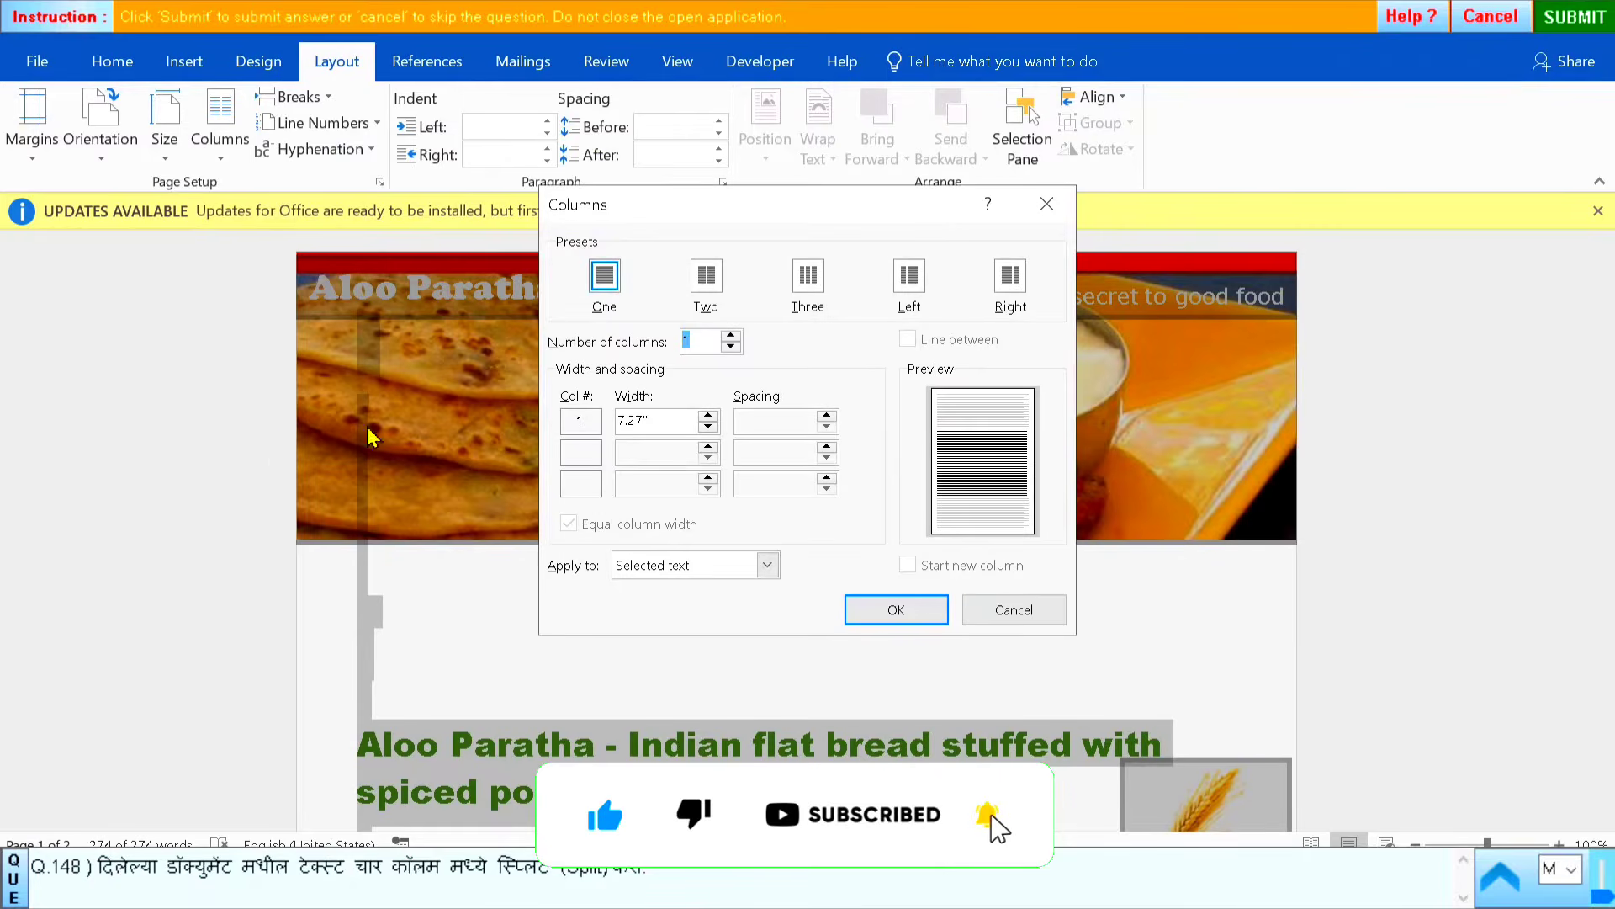
pyautogui.click(730, 334)
pyautogui.click(730, 335)
pyautogui.click(730, 335)
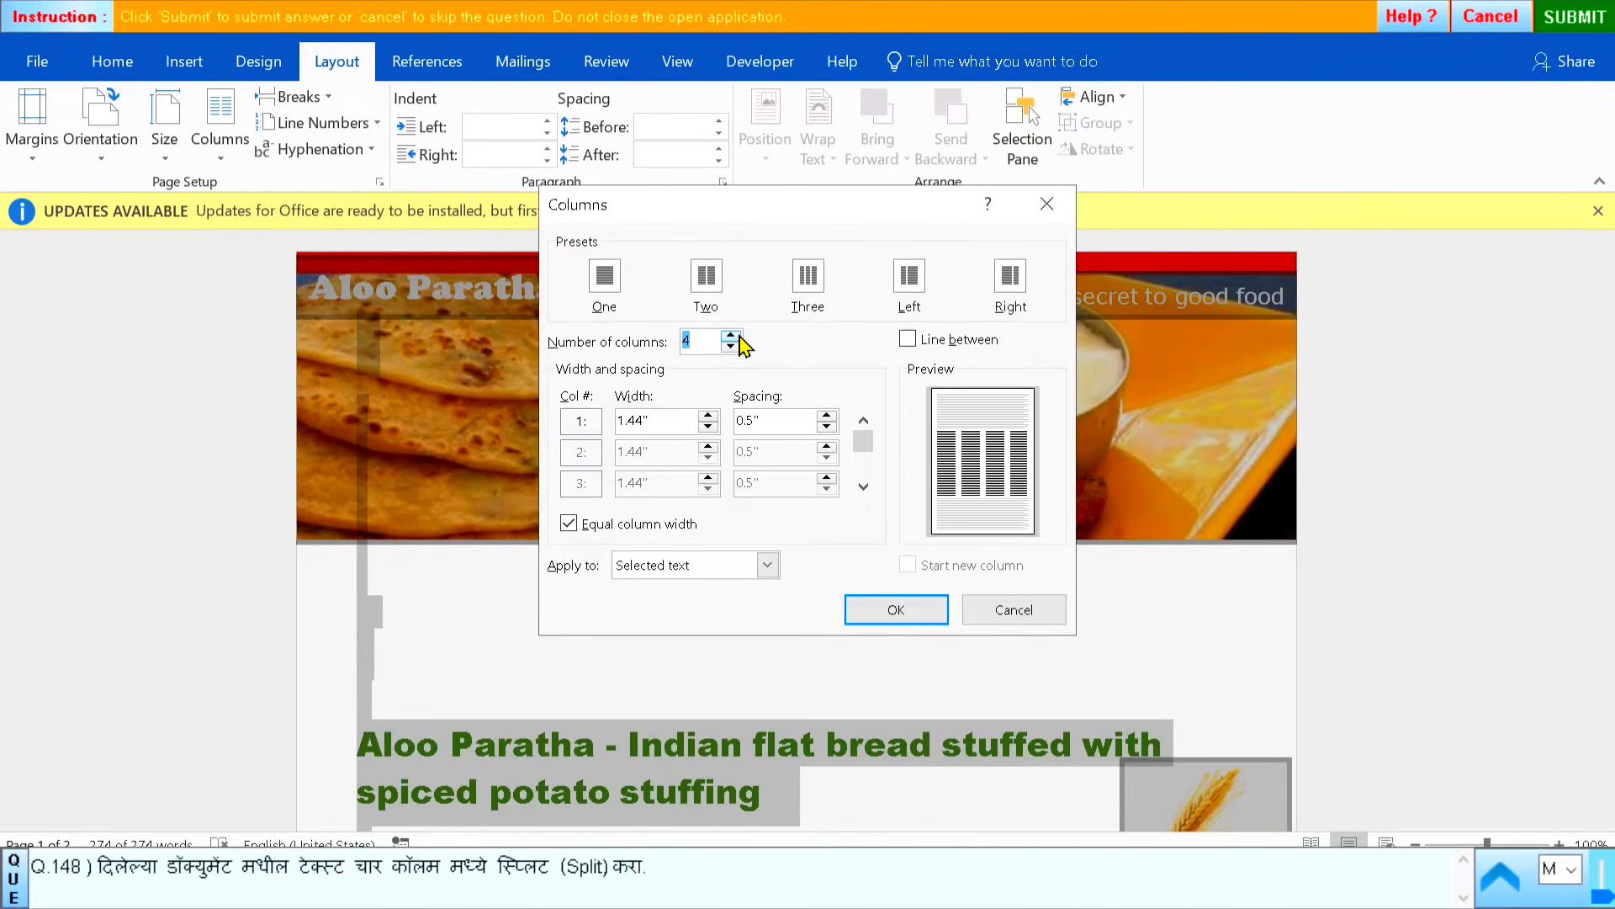
pyautogui.click(916, 606)
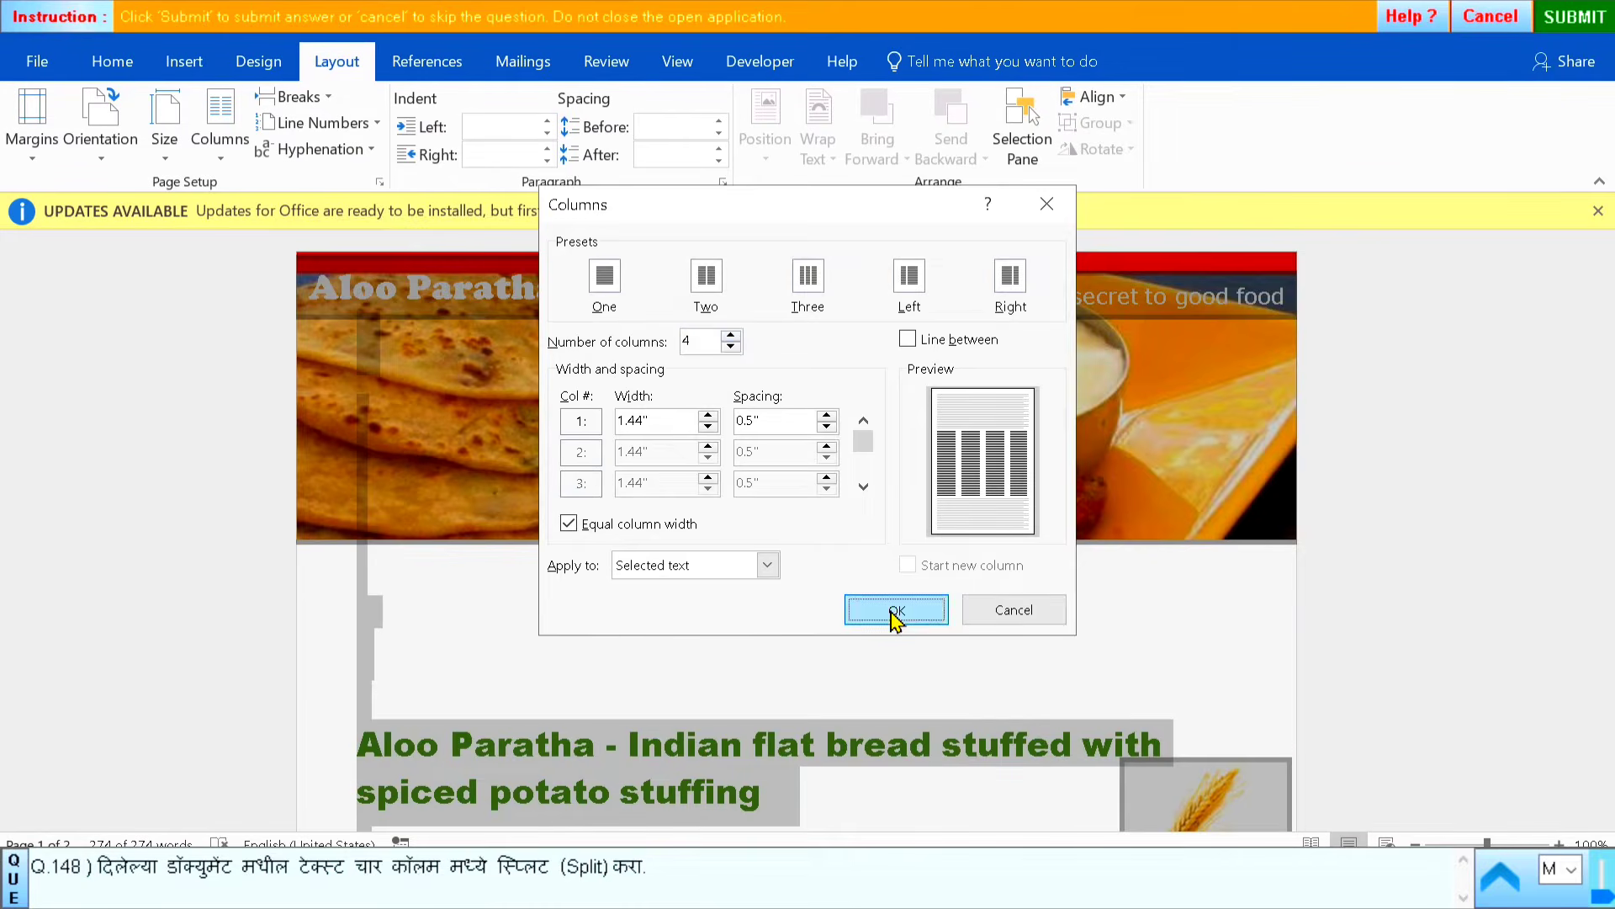
# Submit the answer to question 148 and start practical question 149
pyautogui.click(1417, 439)
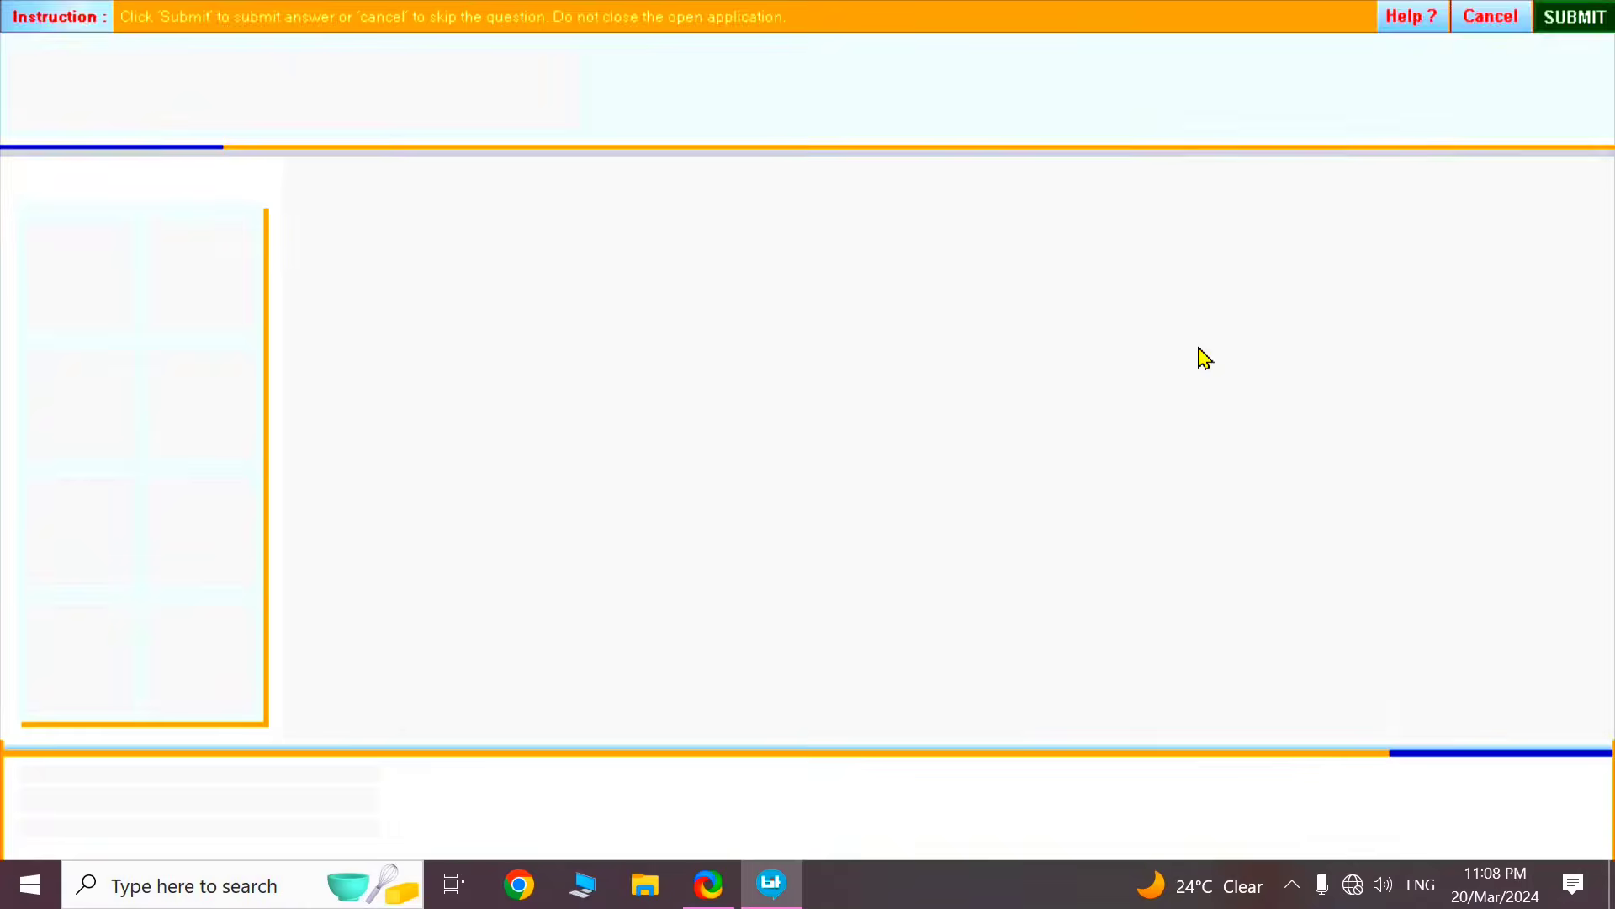
pyautogui.click(806, 492)
pyautogui.click(712, 696)
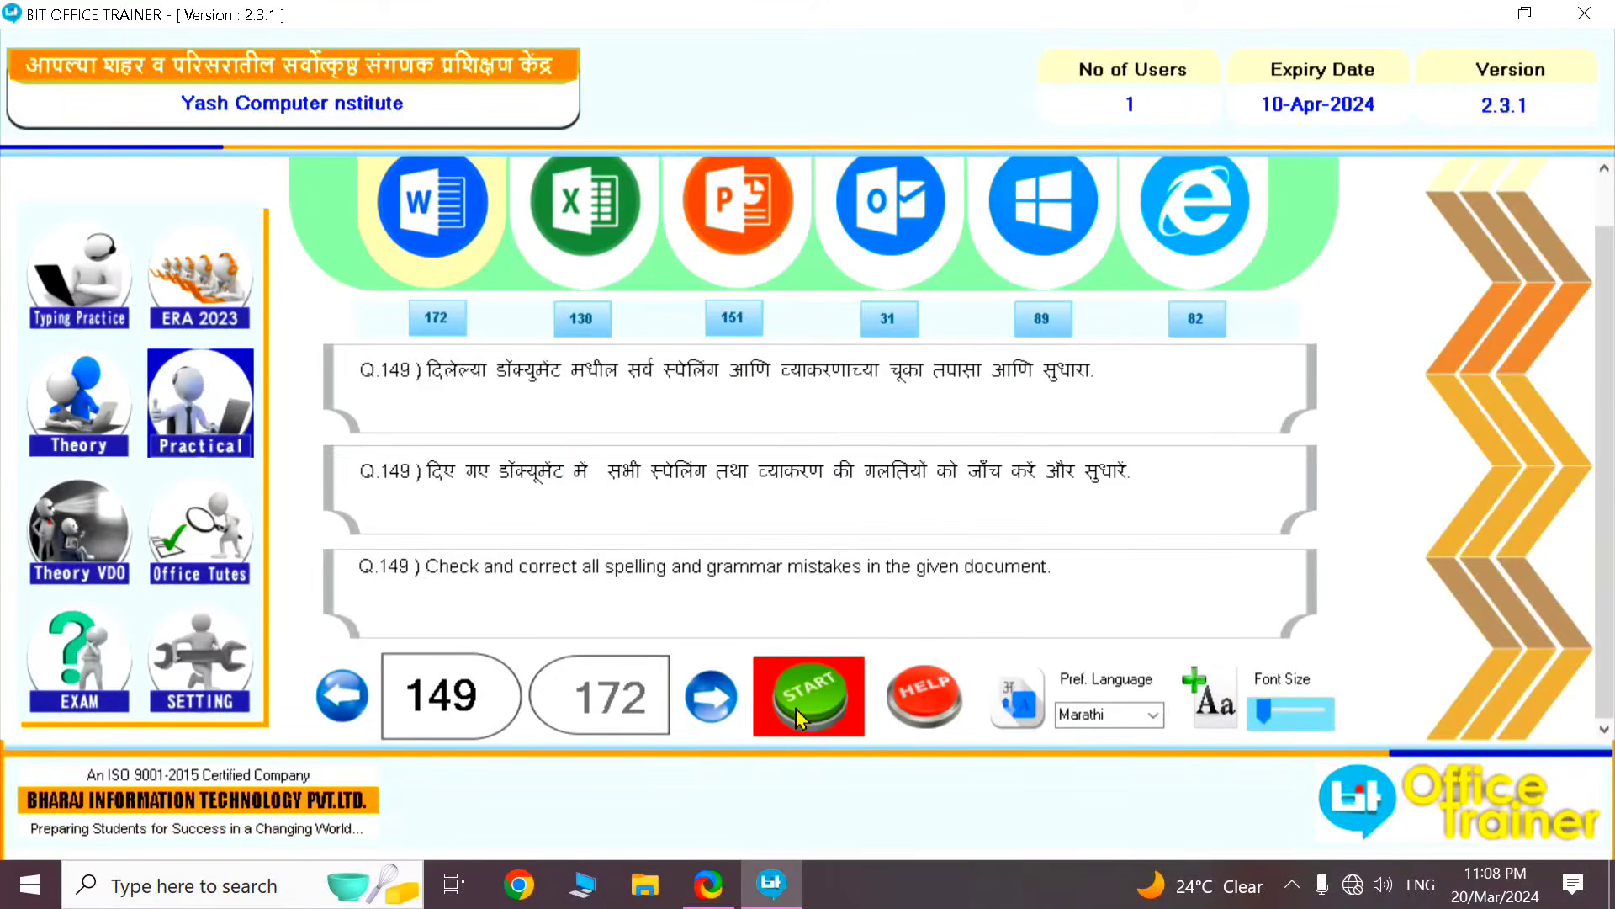
pyautogui.click(806, 711)
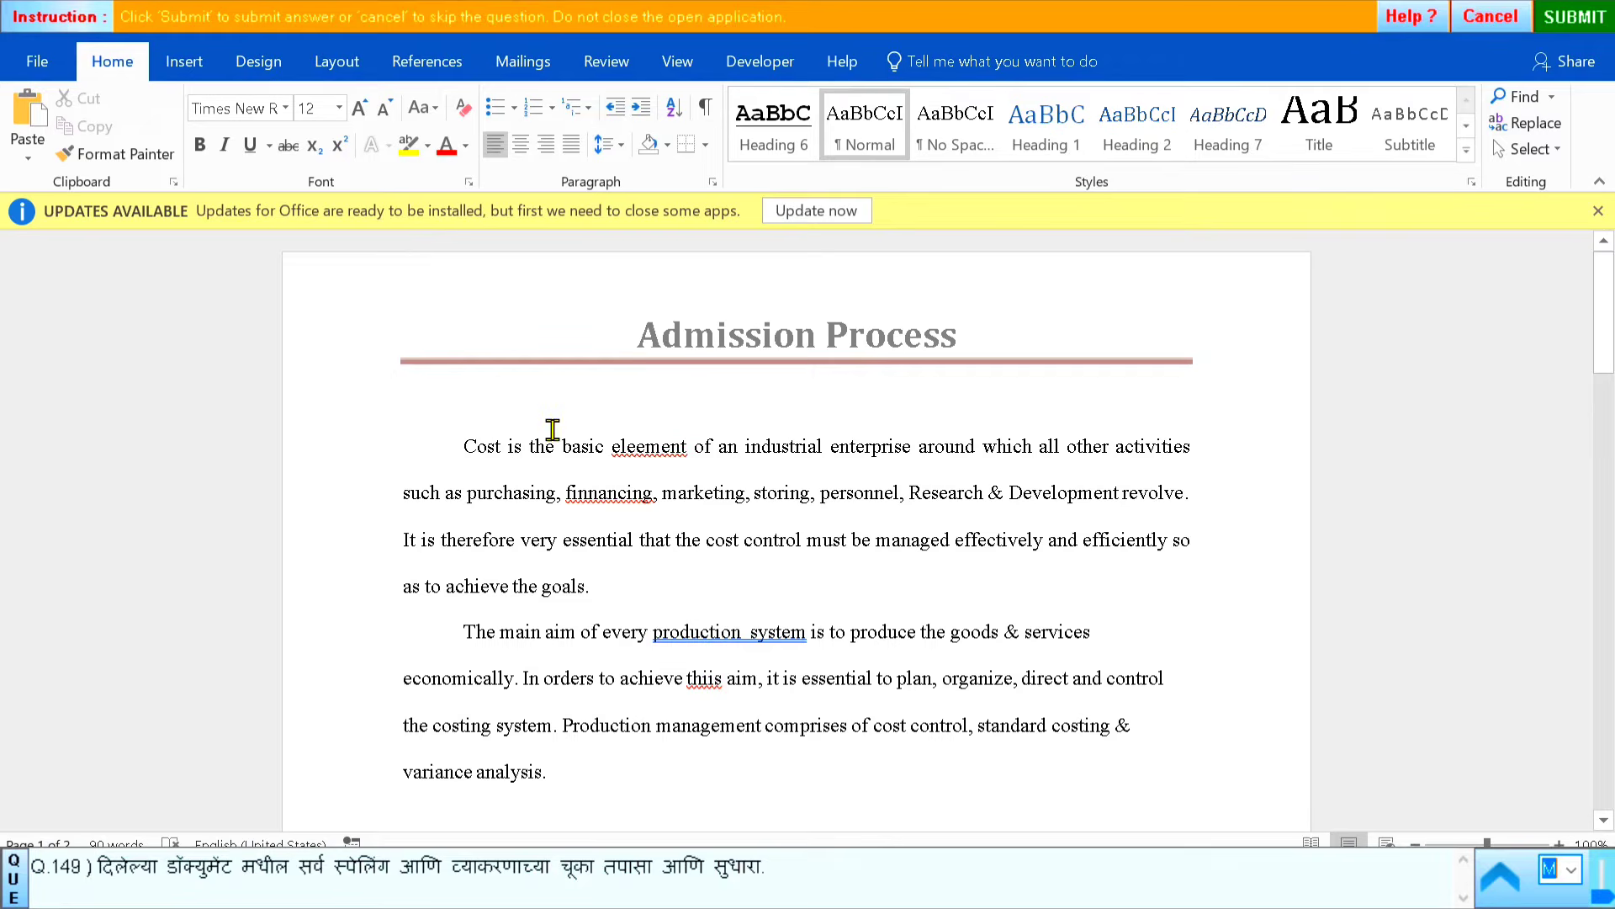
# Run a spelling and grammar check on all the Admission Process text, accepting the suggestions "element", "financing", "production system" and "this"
pyautogui.click(588, 415)
pyautogui.click(1528, 149)
pyautogui.click(1283, 174)
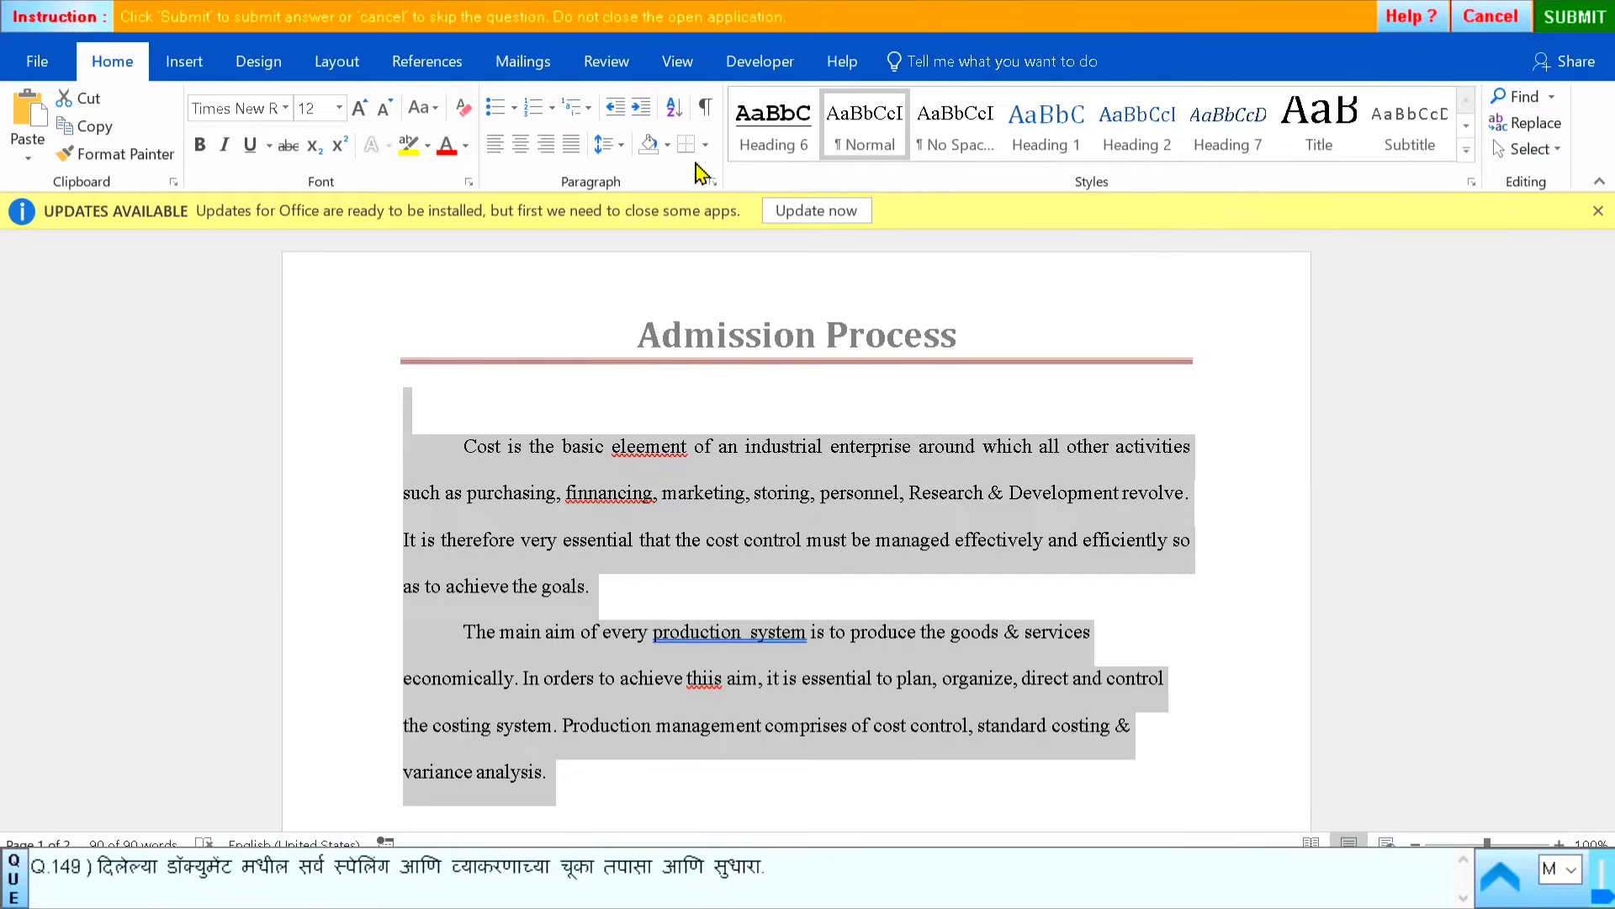
pyautogui.click(606, 62)
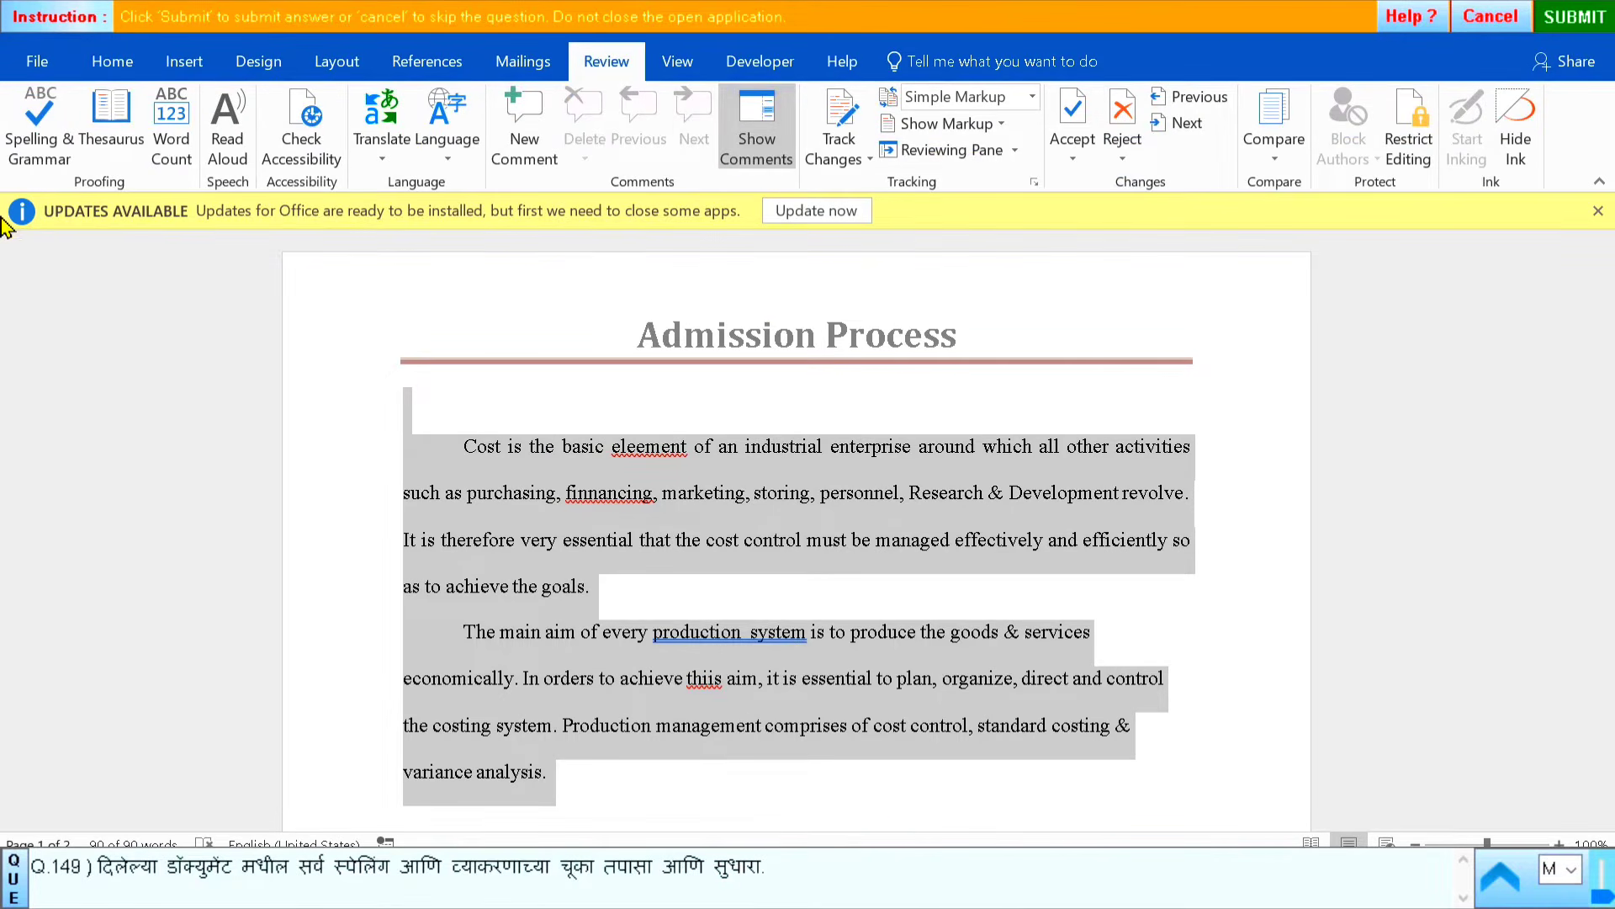
pyautogui.click(46, 149)
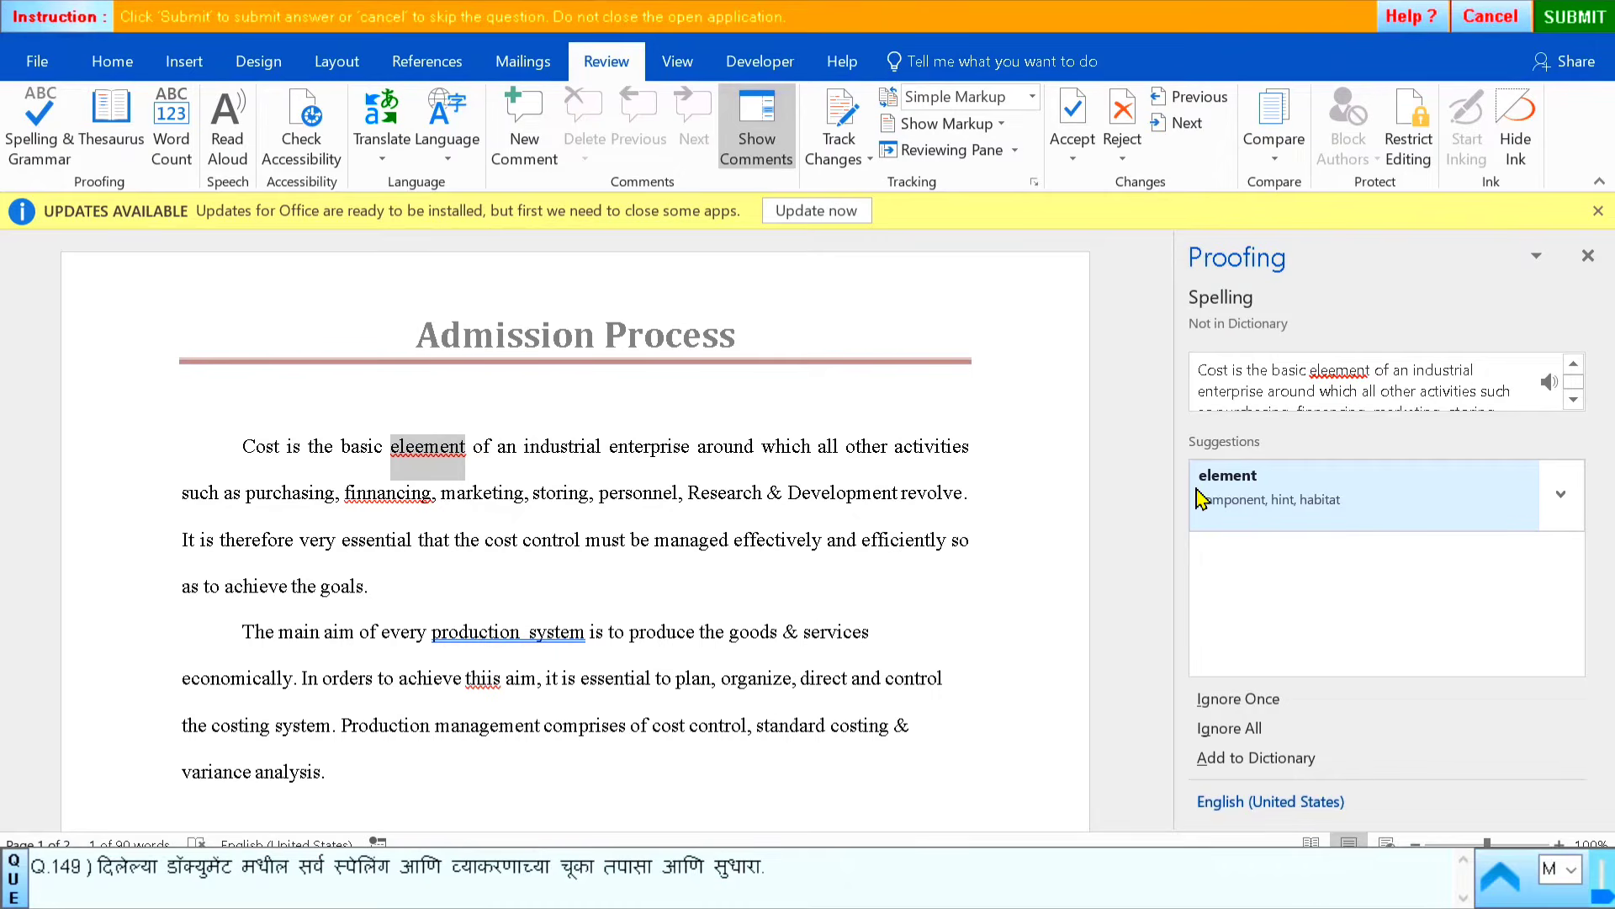
pyautogui.click(1281, 500)
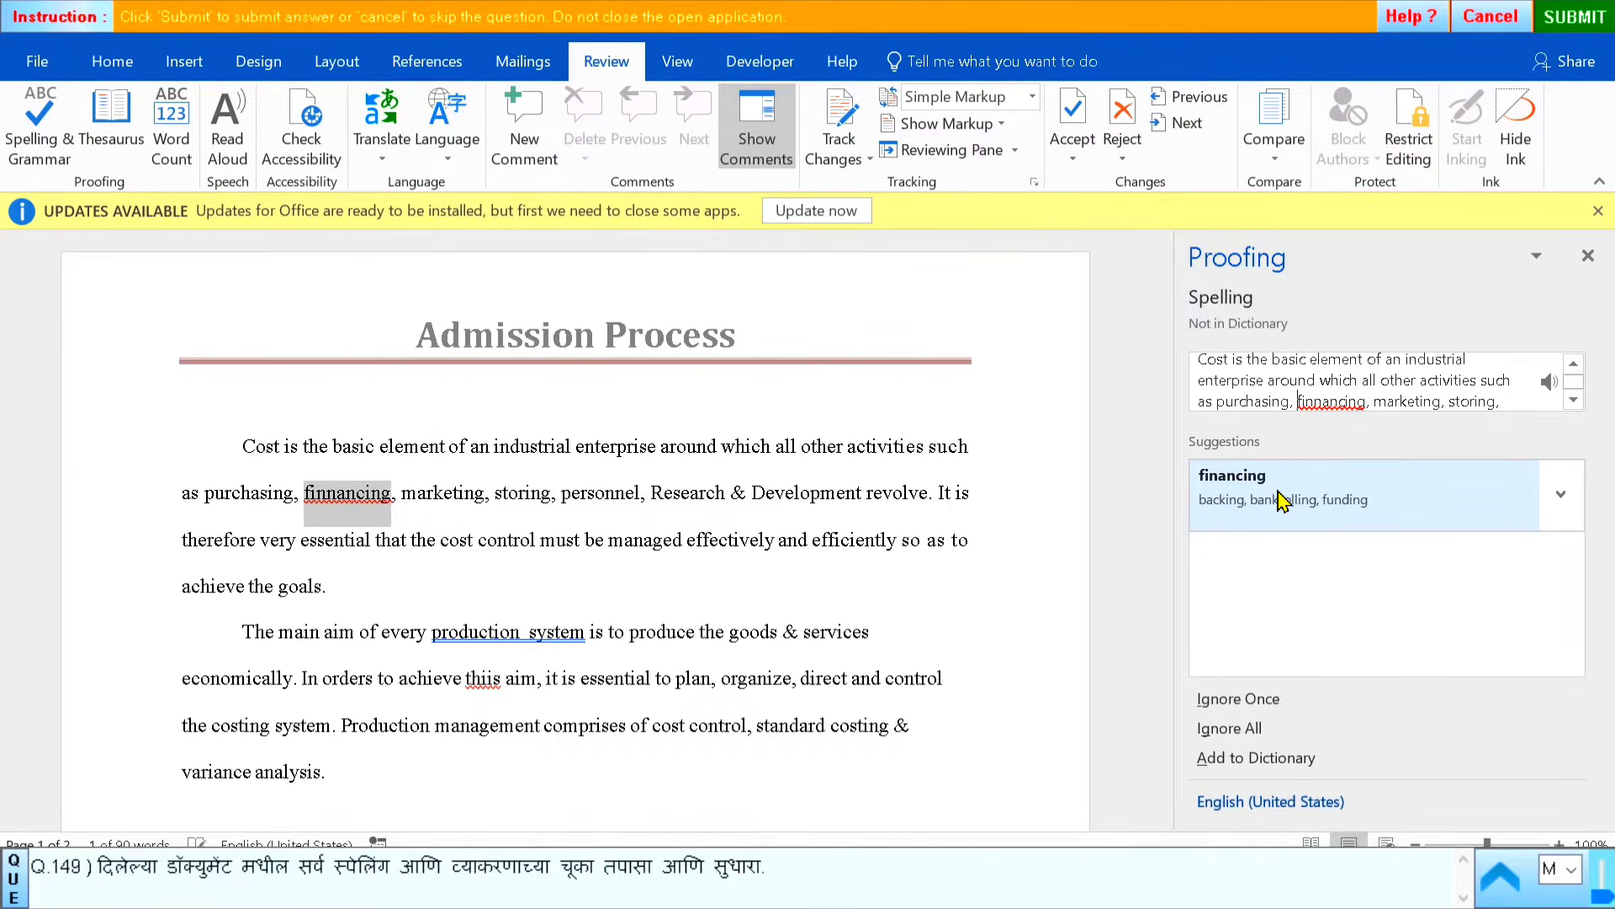
pyautogui.click(1317, 504)
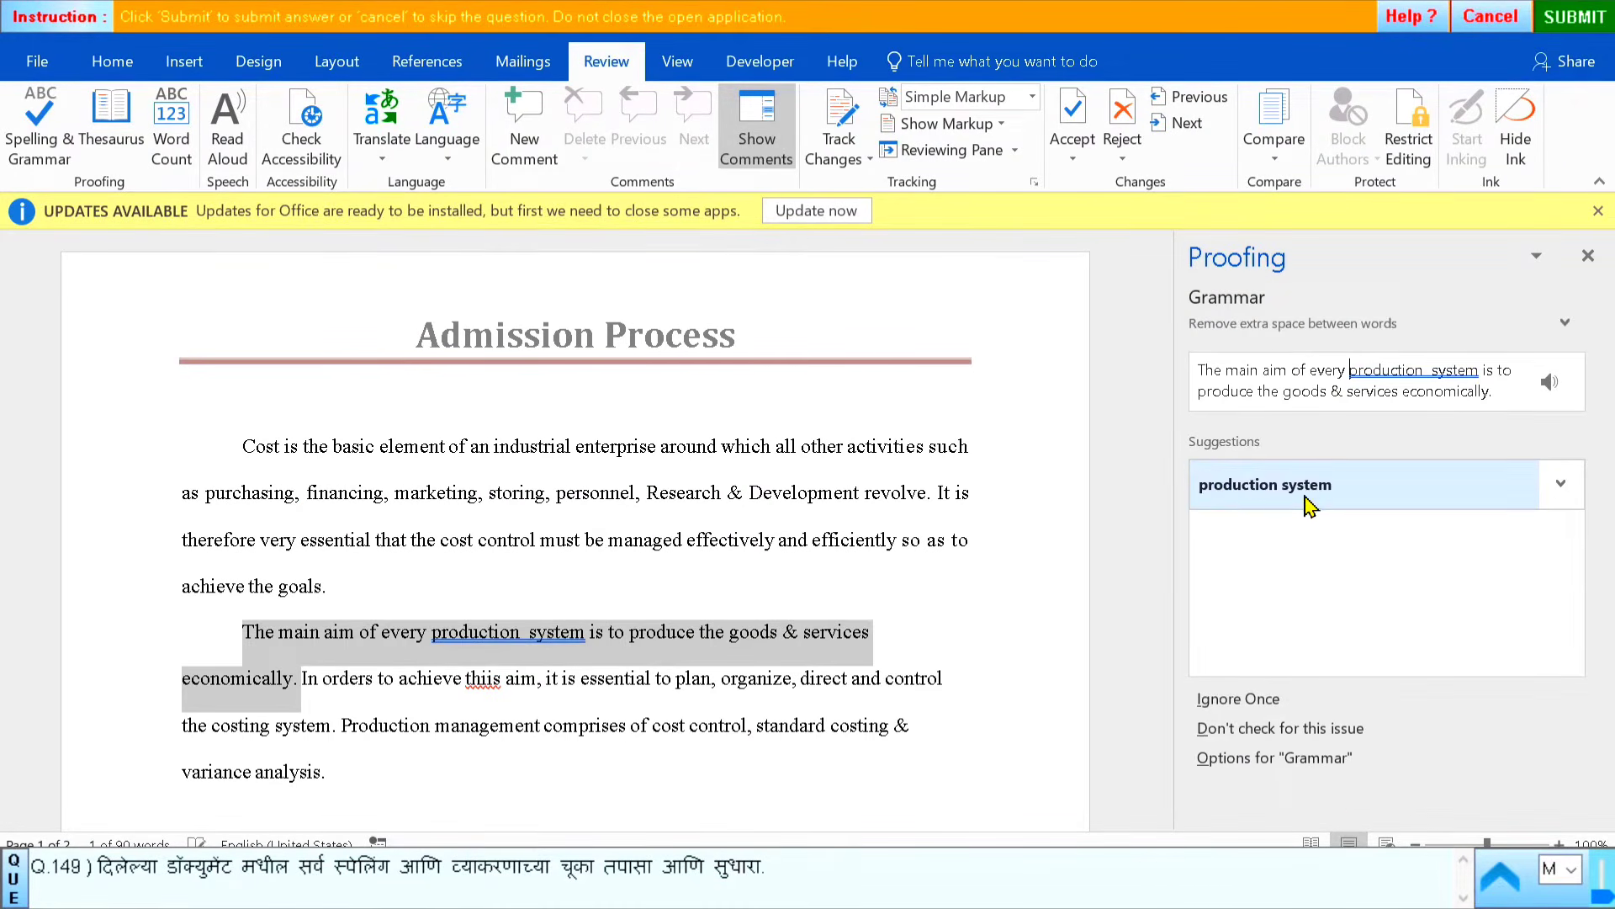
pyautogui.click(1255, 496)
pyautogui.click(1254, 491)
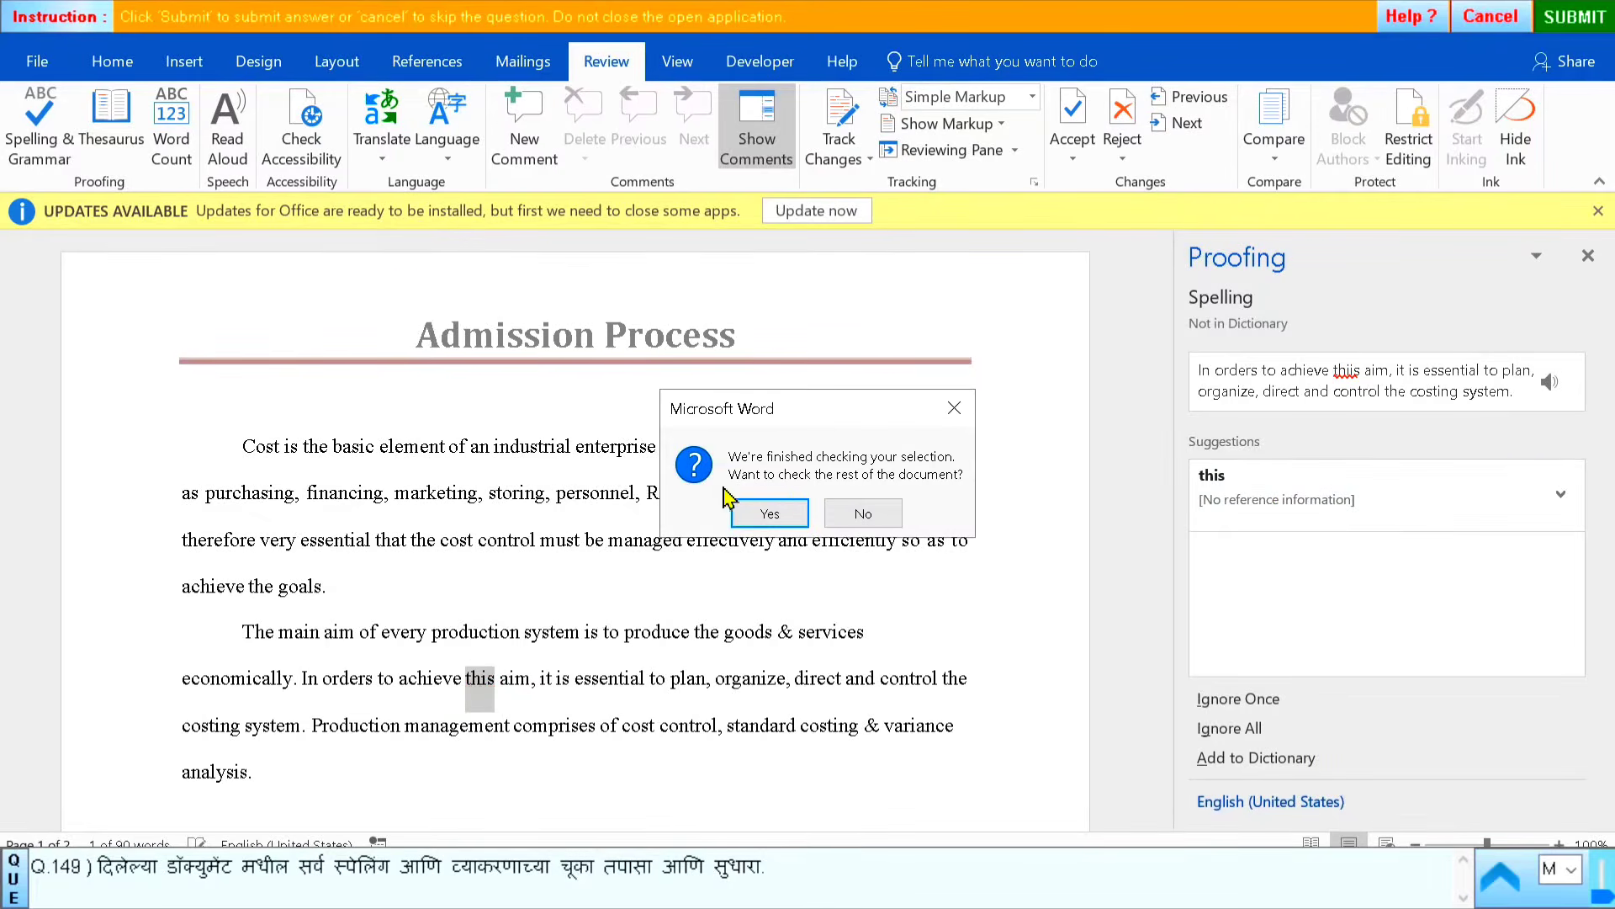
pyautogui.click(770, 514)
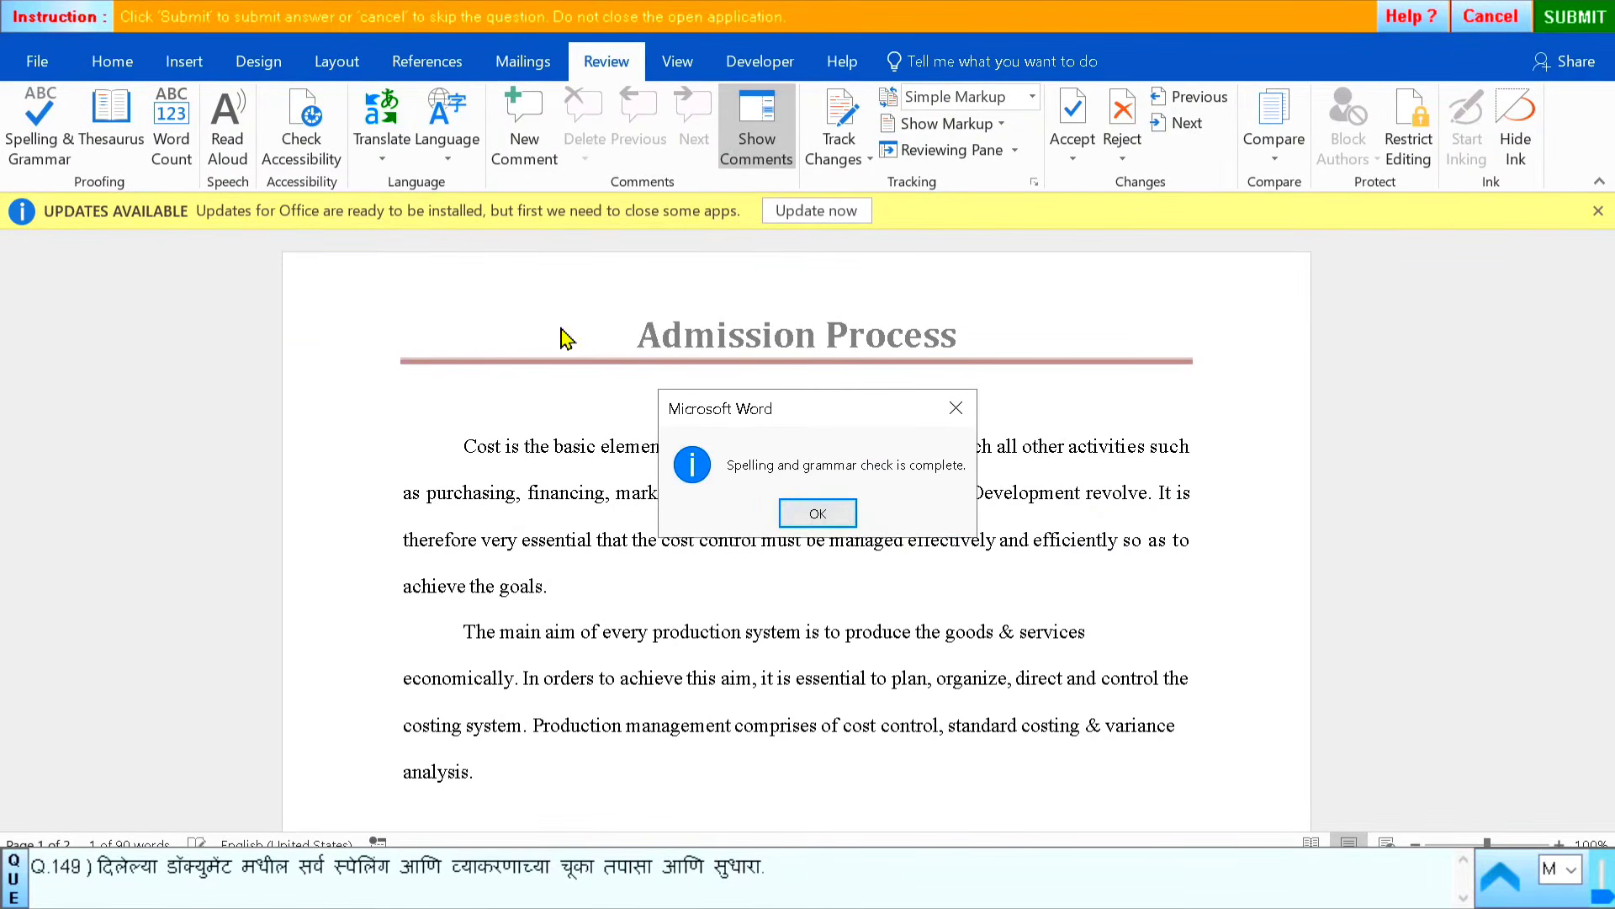
pyautogui.click(817, 513)
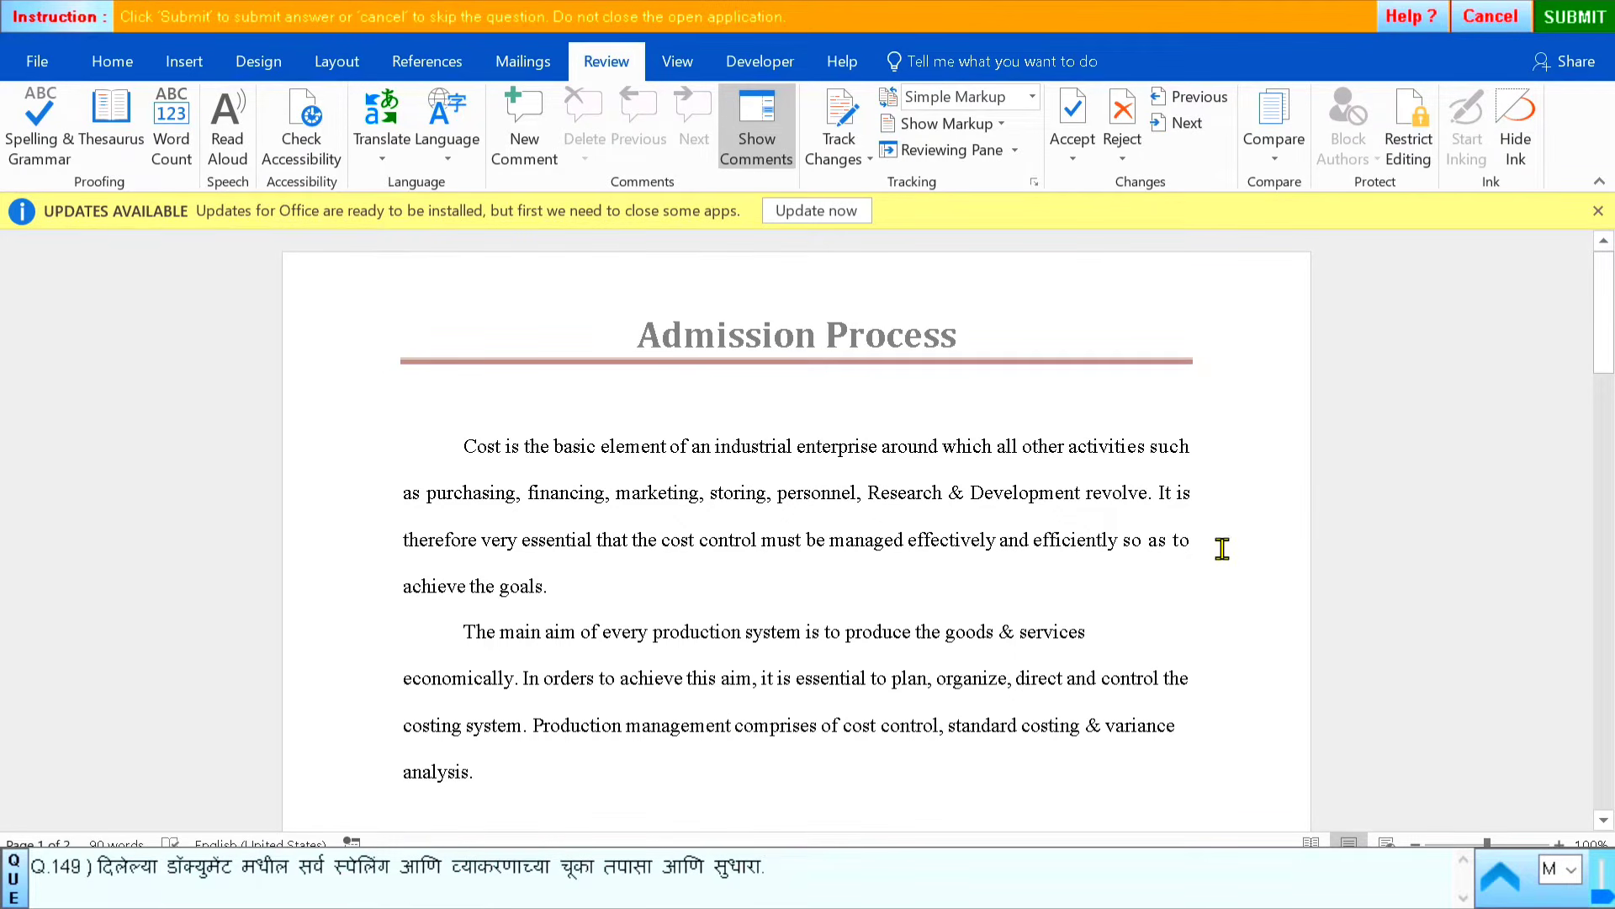
# Submit the answer to question 149 and start practical question 150
pyautogui.click(1573, 17)
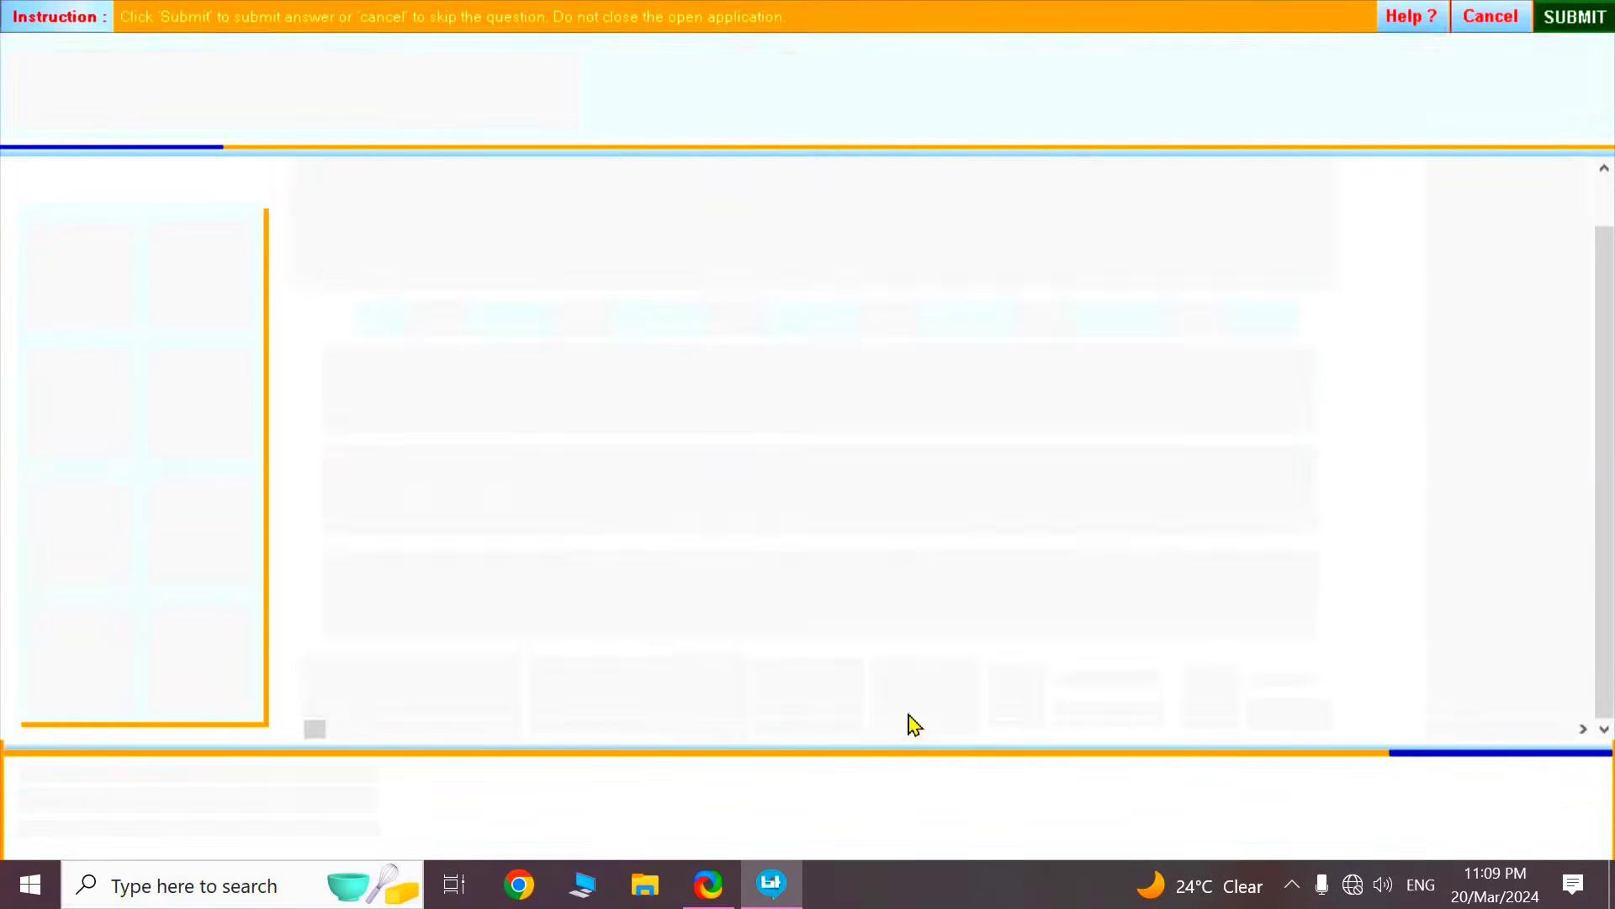
pyautogui.click(836, 499)
pyautogui.click(716, 711)
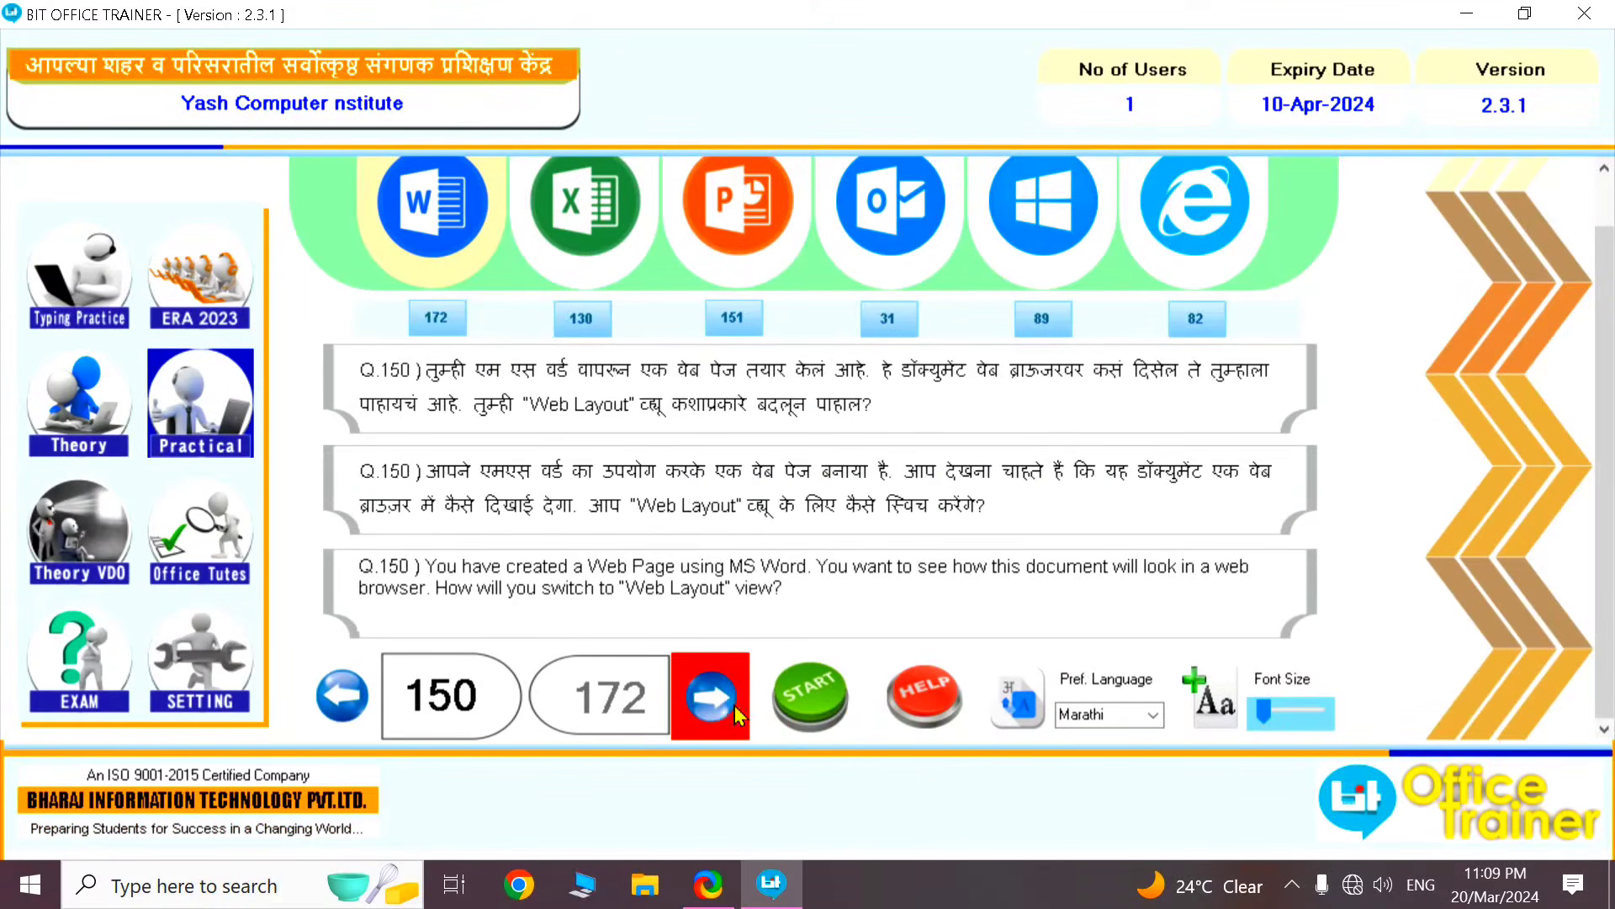
pyautogui.click(805, 708)
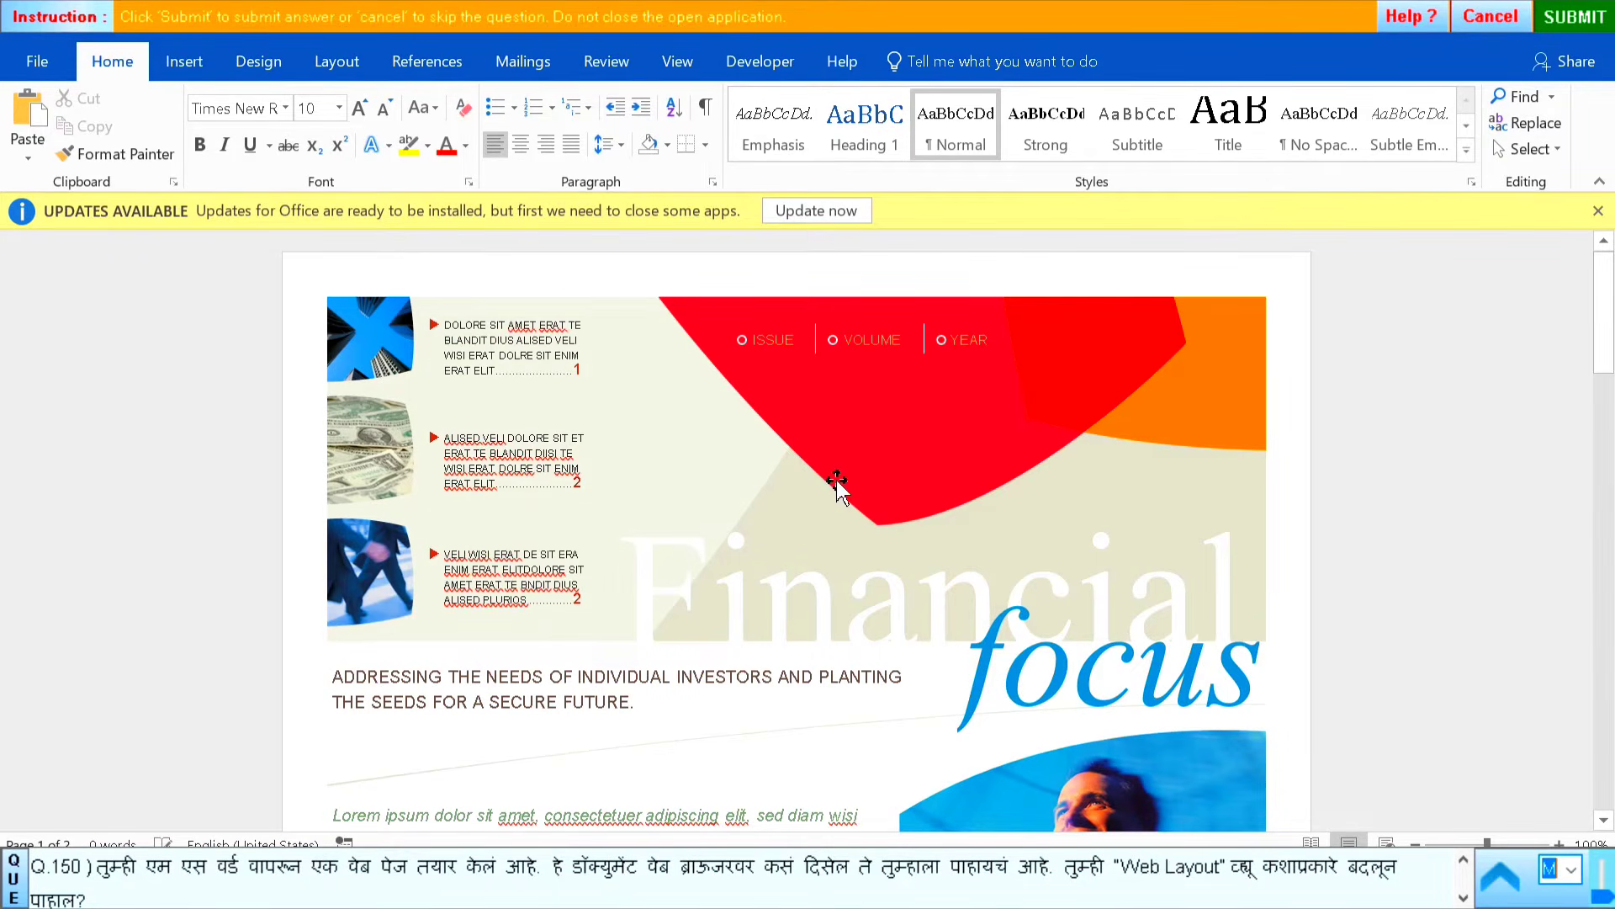
# Switch the Financial Focus document to Web Layout view and submit the answer to question 150
pyautogui.click(687, 68)
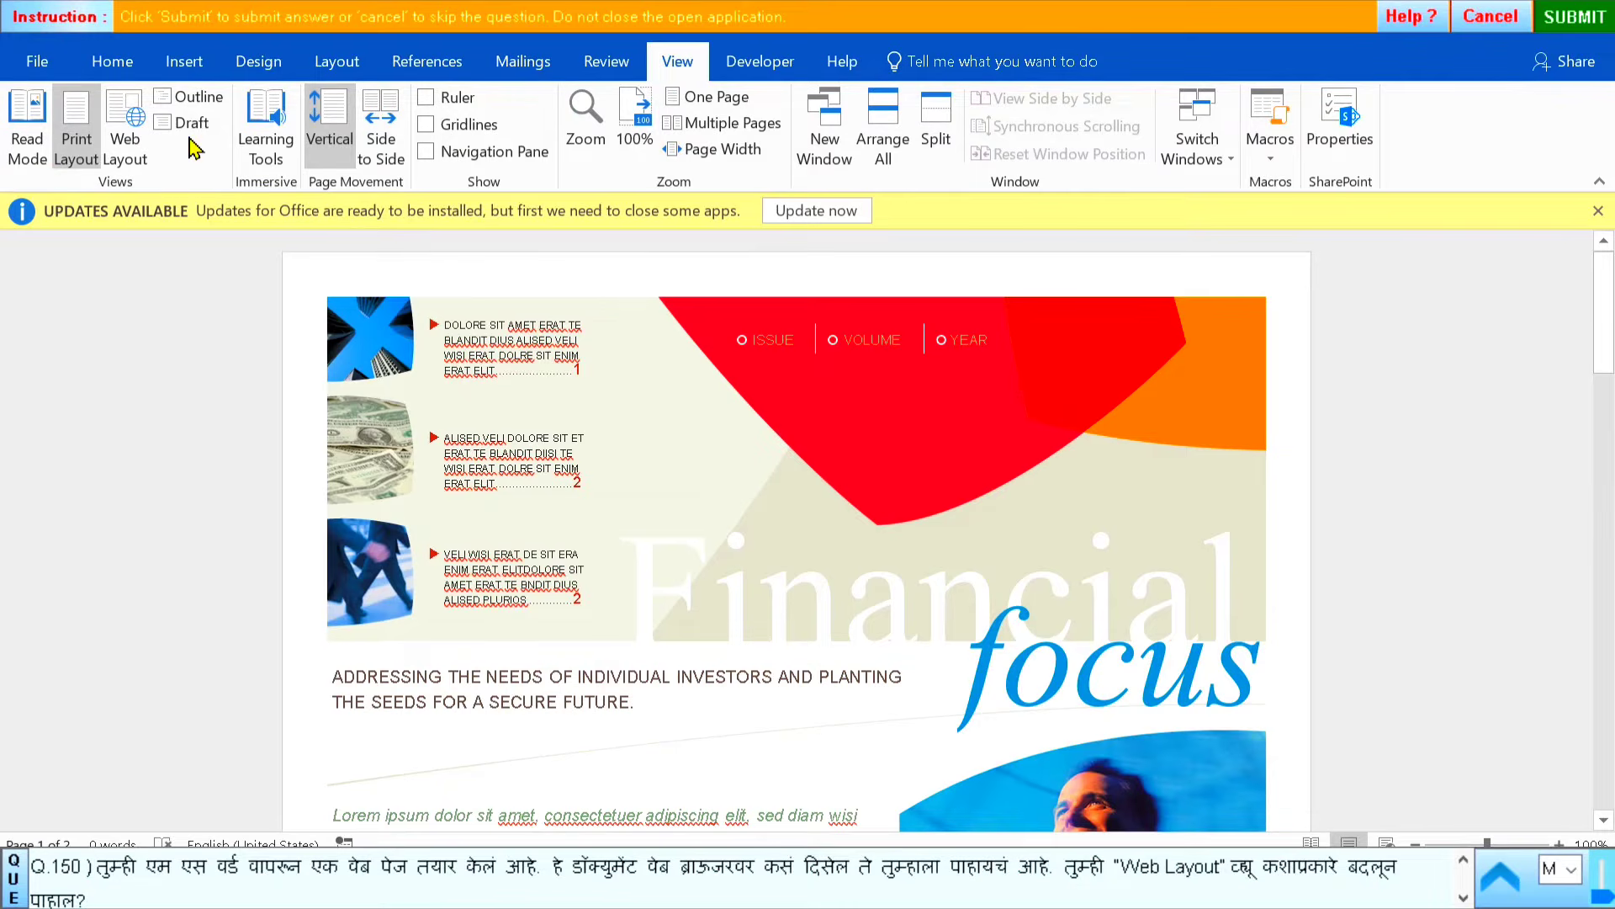
pyautogui.click(118, 157)
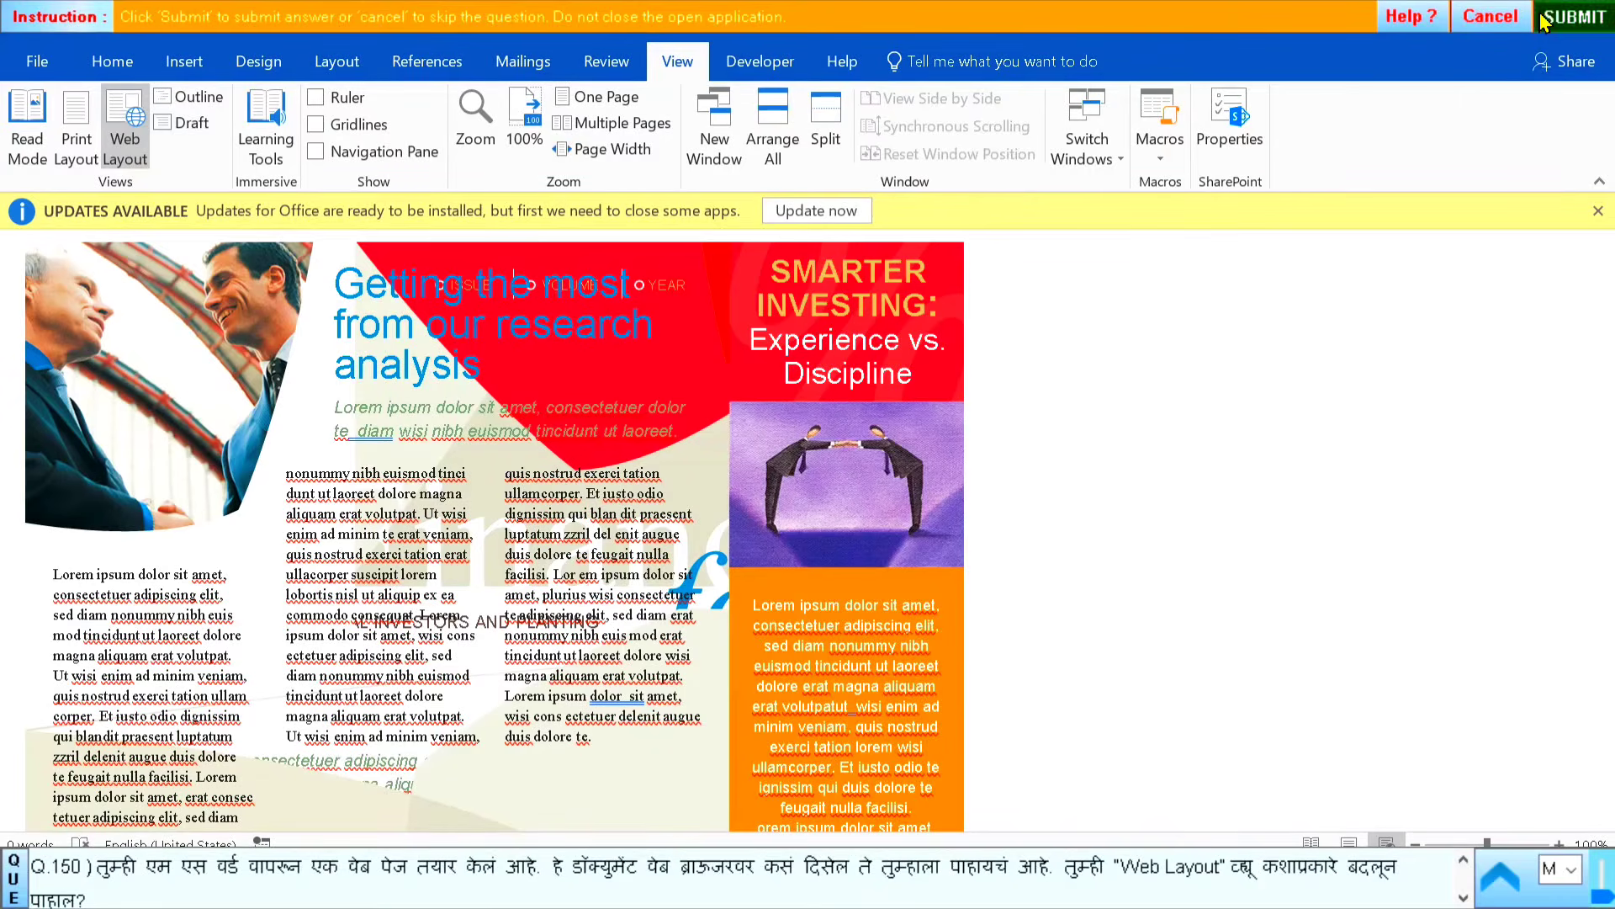
pyautogui.click(1570, 17)
pyautogui.click(807, 494)
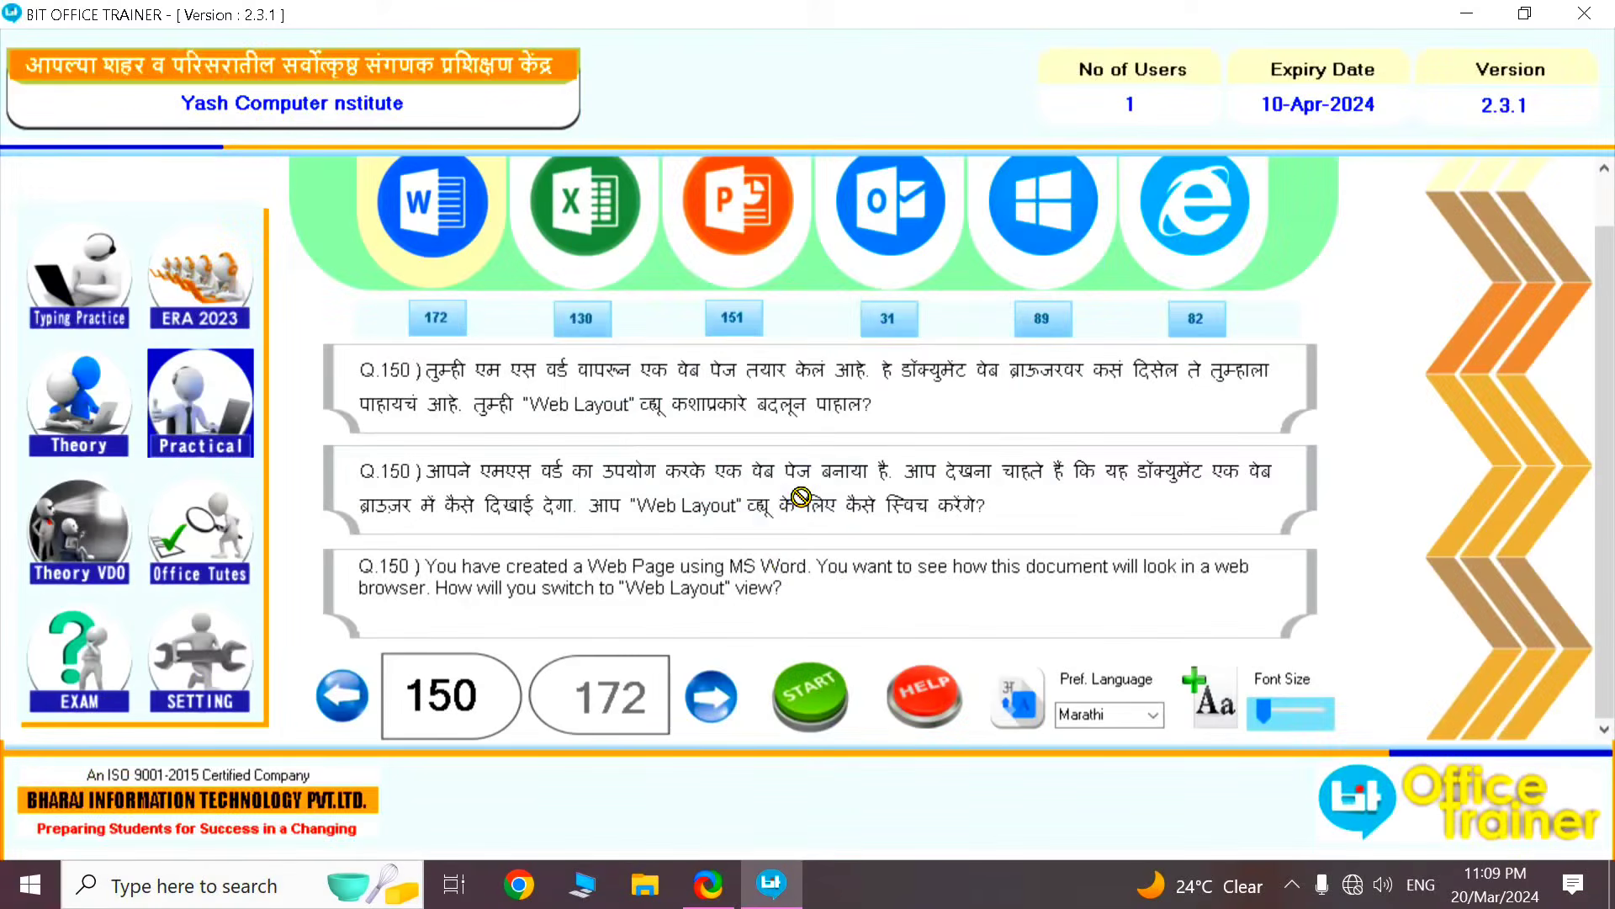
# Advance to practical question 151 and start it
pyautogui.click(714, 707)
pyautogui.click(773, 715)
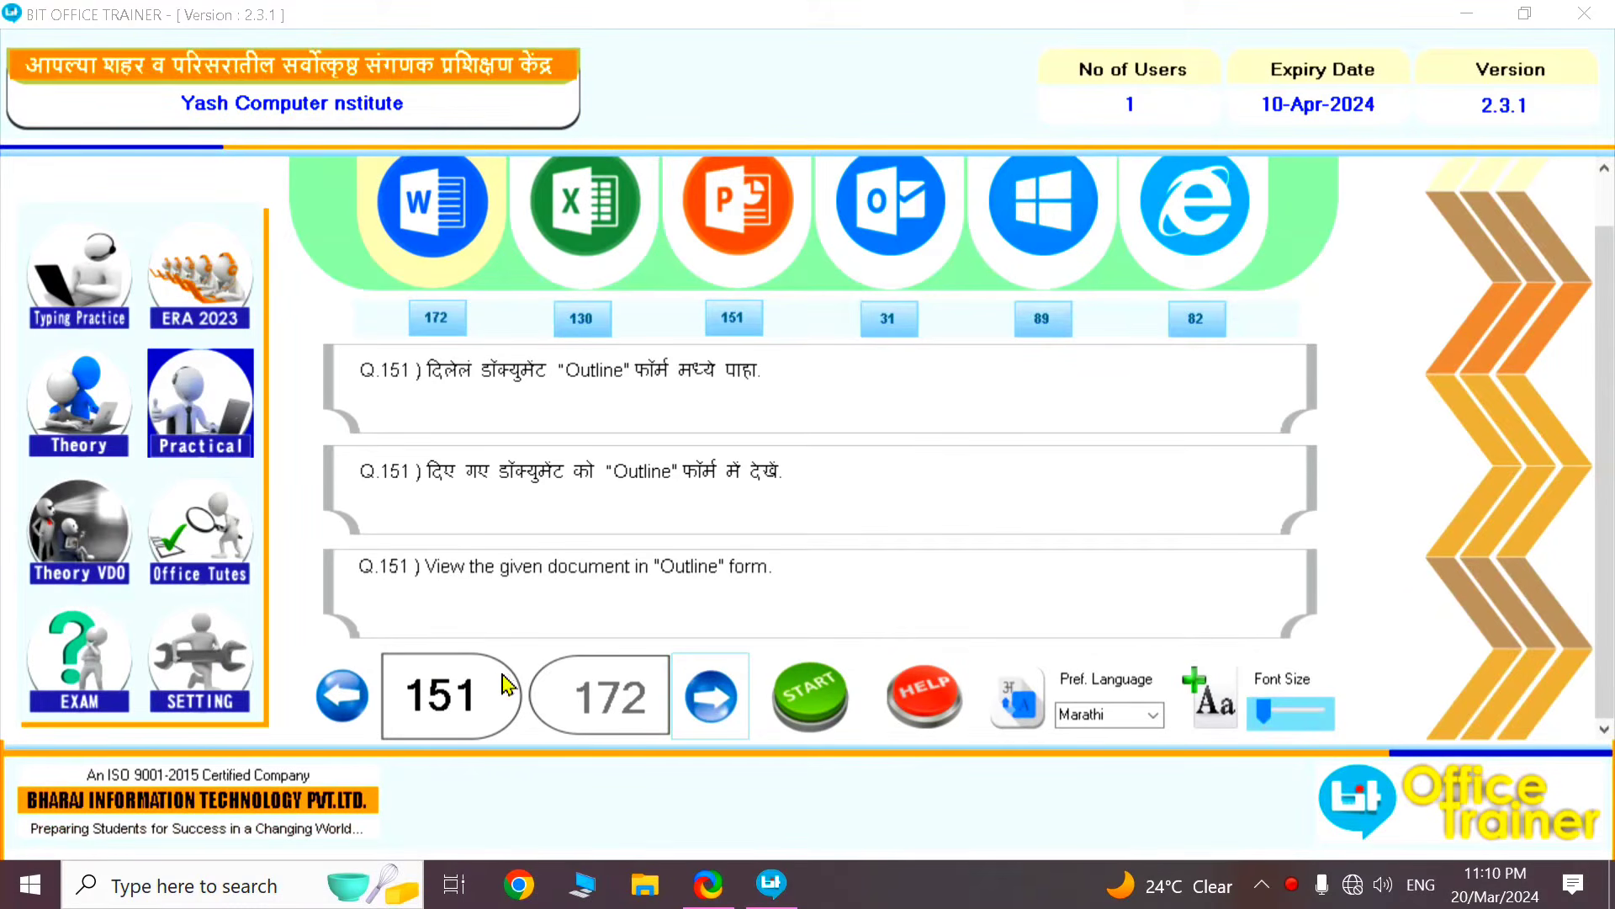
pyautogui.click(809, 695)
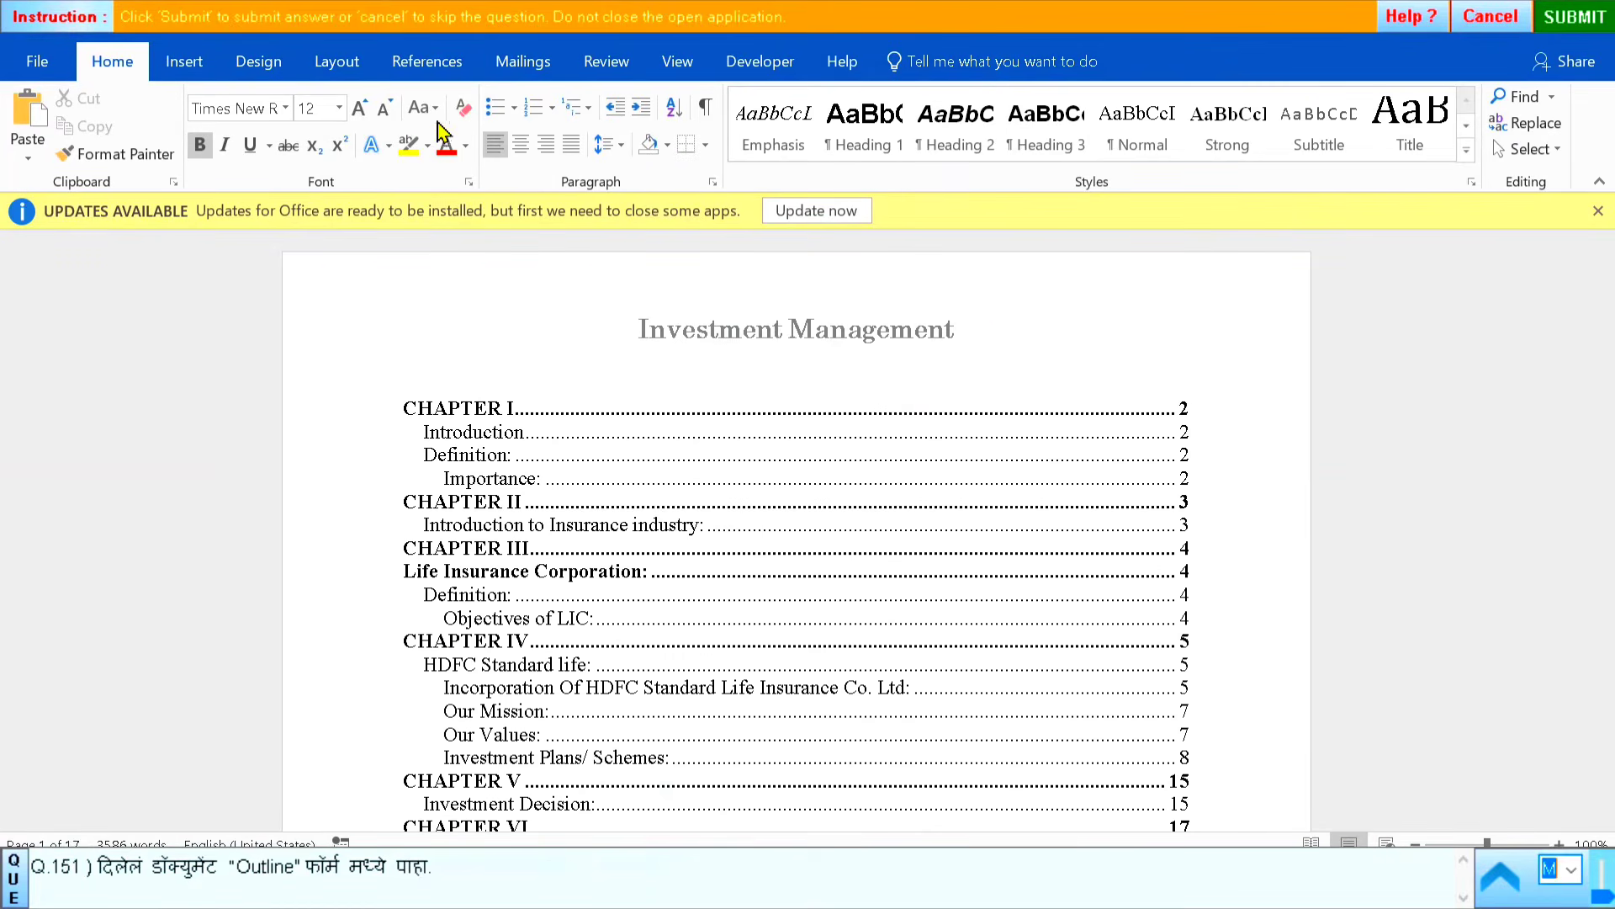
# Show the Investment Management document in Outline view and submit the answer to question 151
pyautogui.click(683, 67)
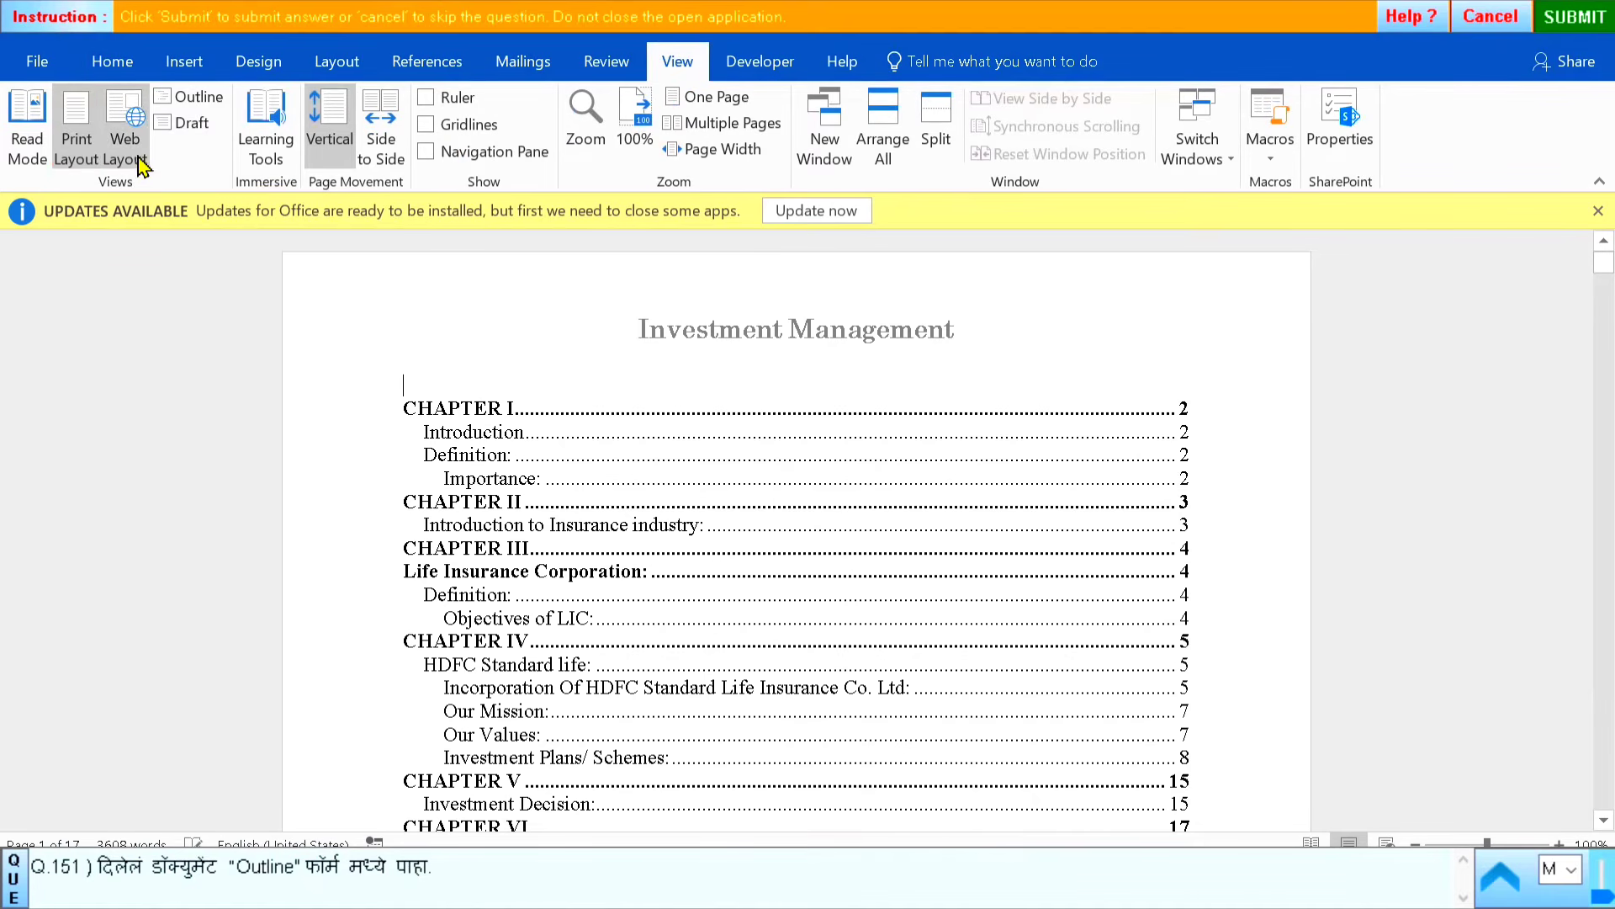
pyautogui.click(202, 97)
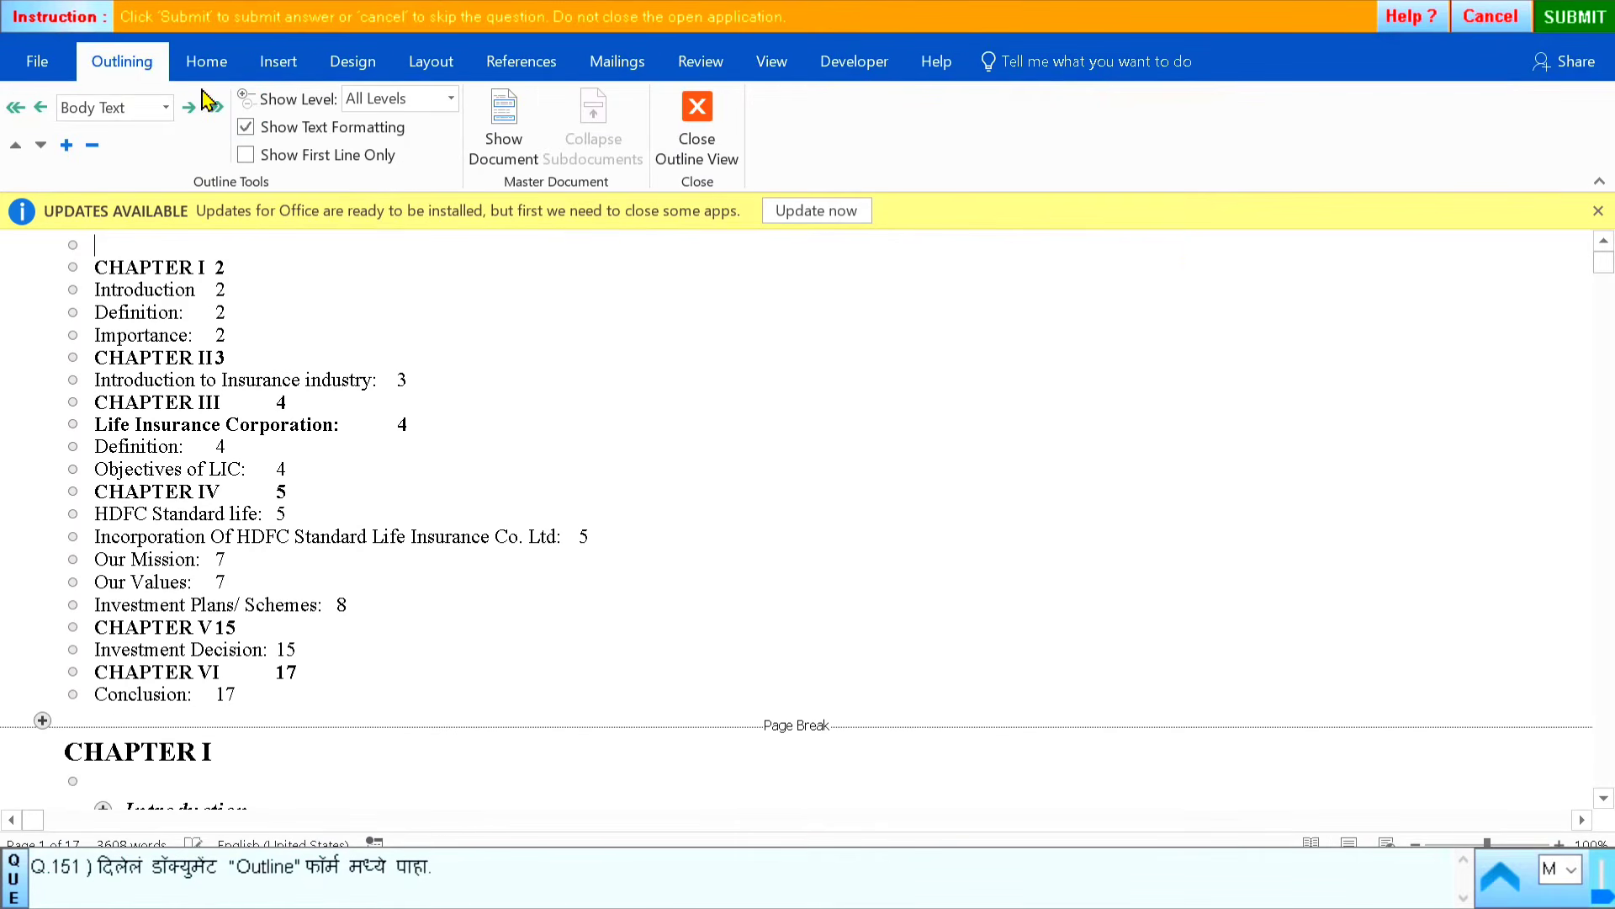
pyautogui.click(1589, 13)
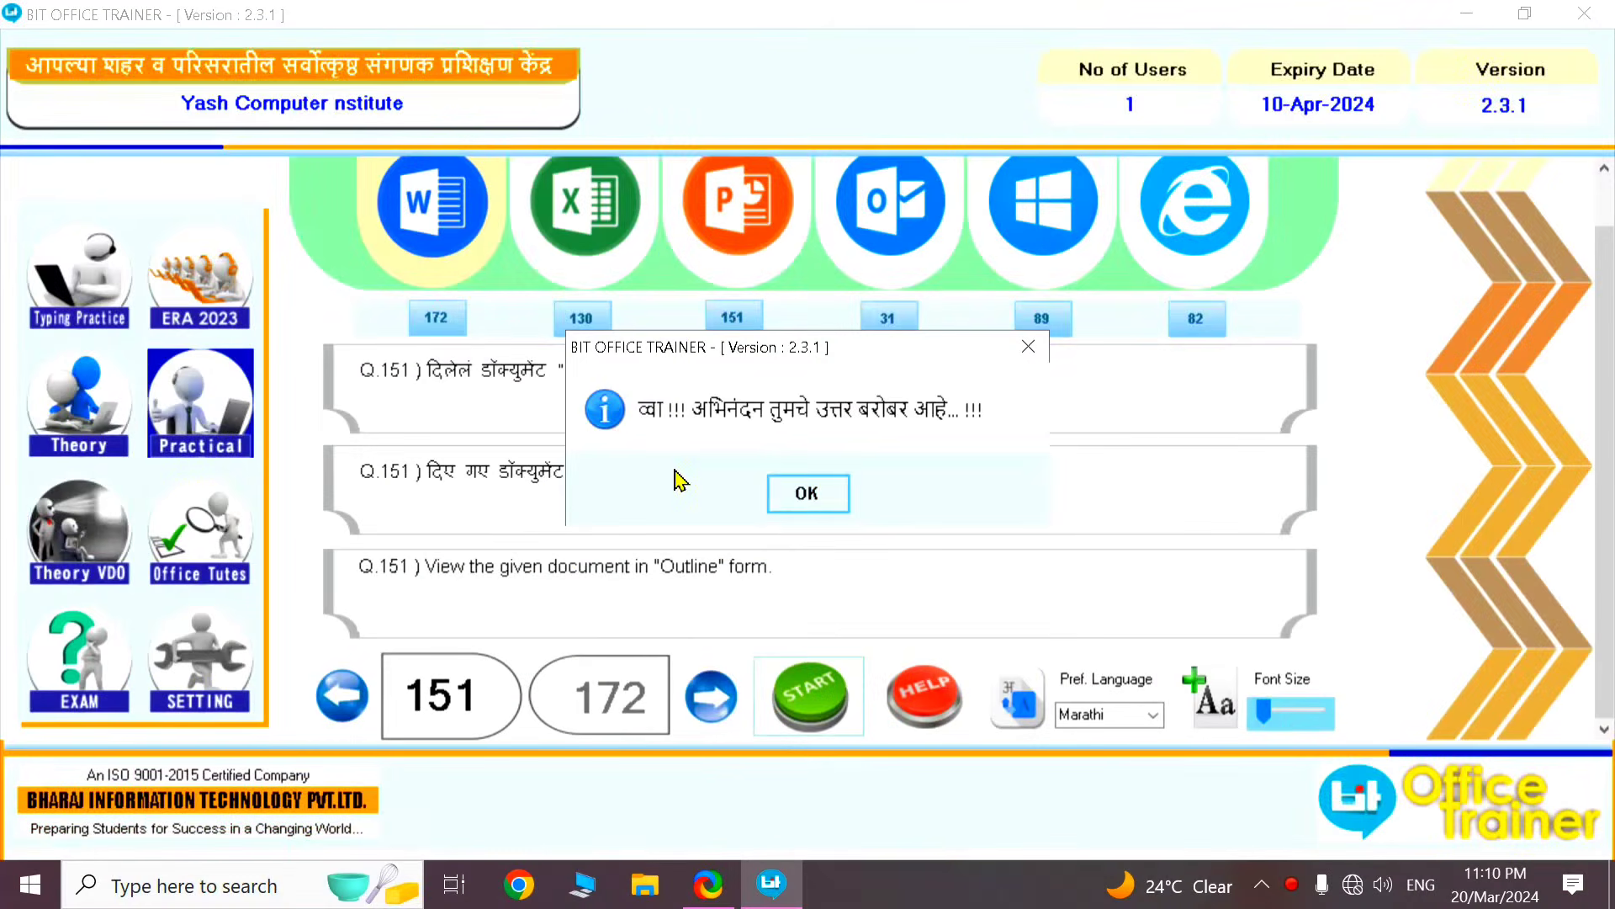
pyautogui.click(787, 494)
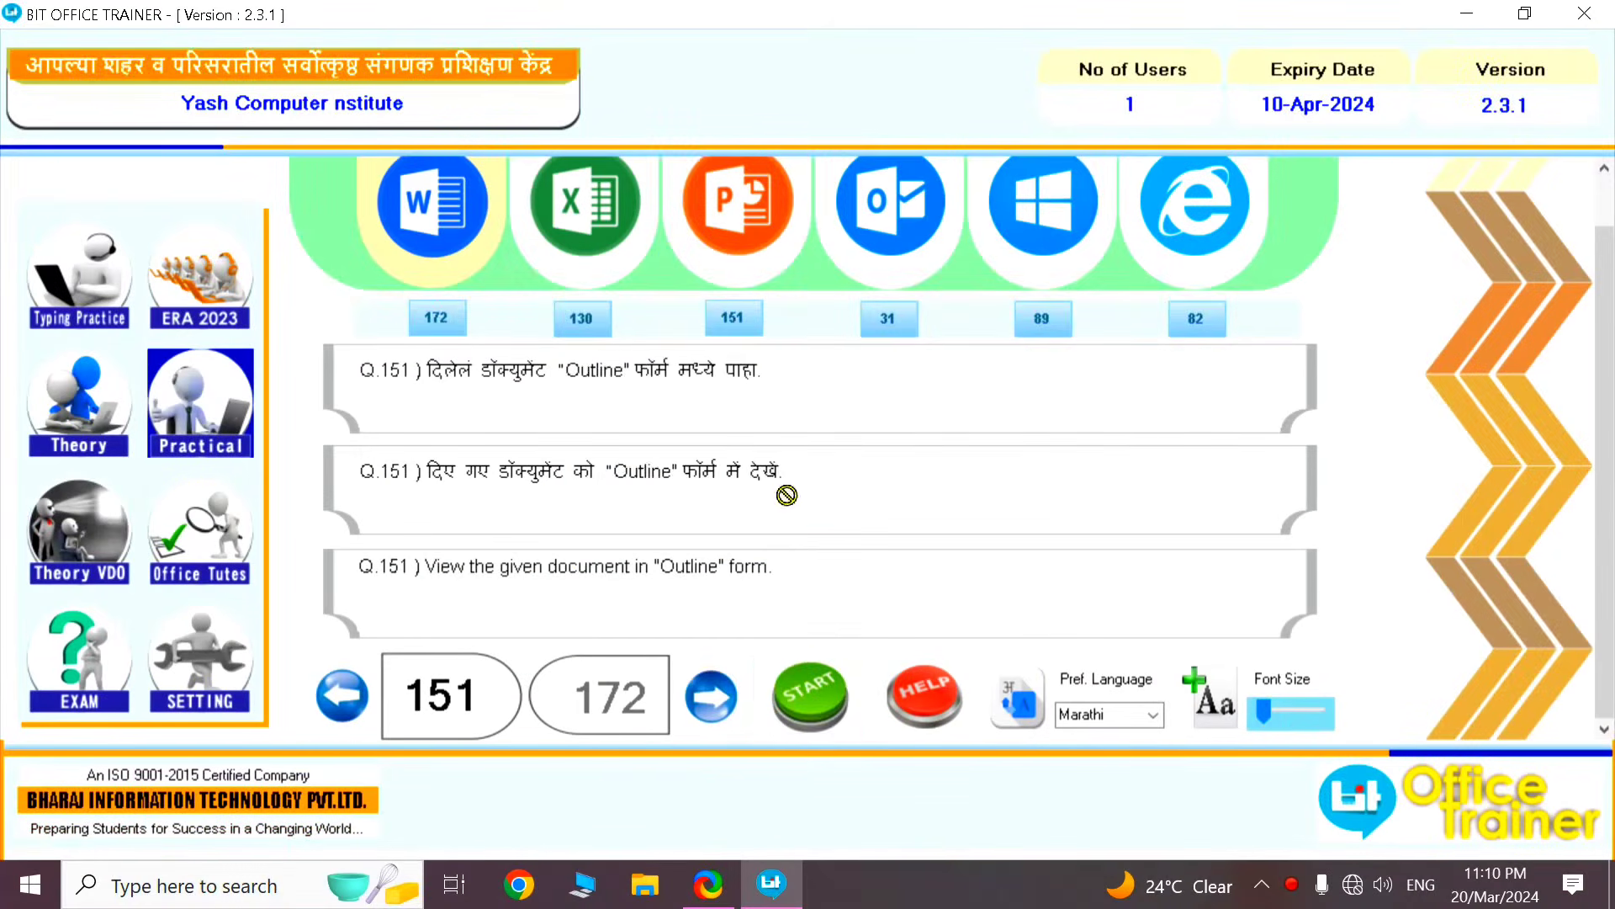
# Start practical question 152 and display its document in Draft view
pyautogui.click(715, 695)
pyautogui.click(806, 703)
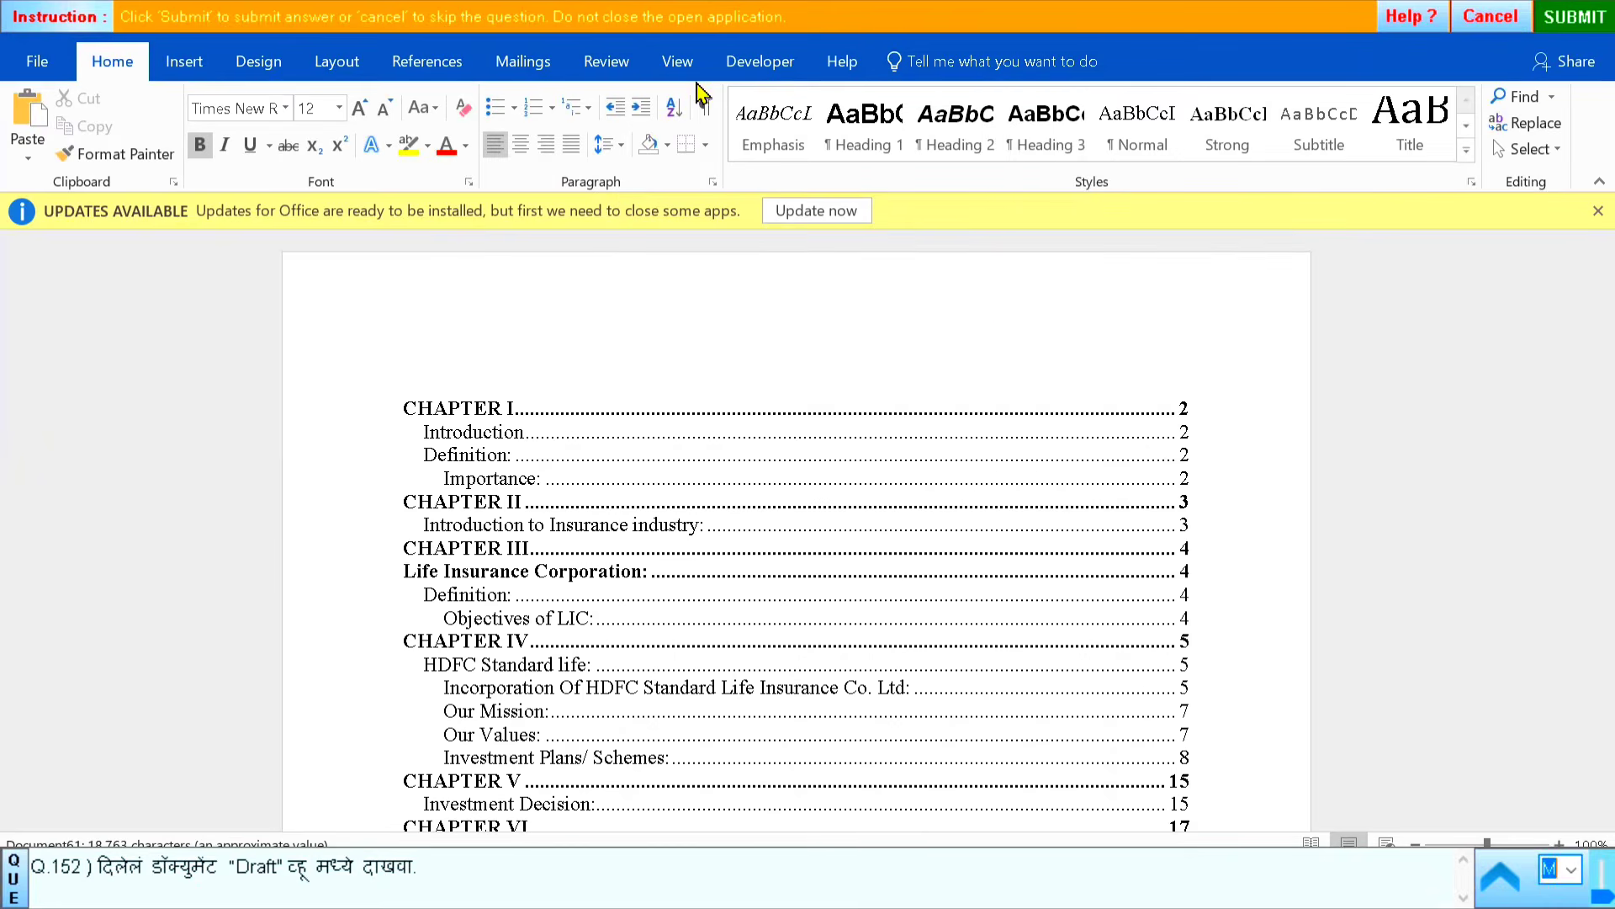
pyautogui.click(683, 67)
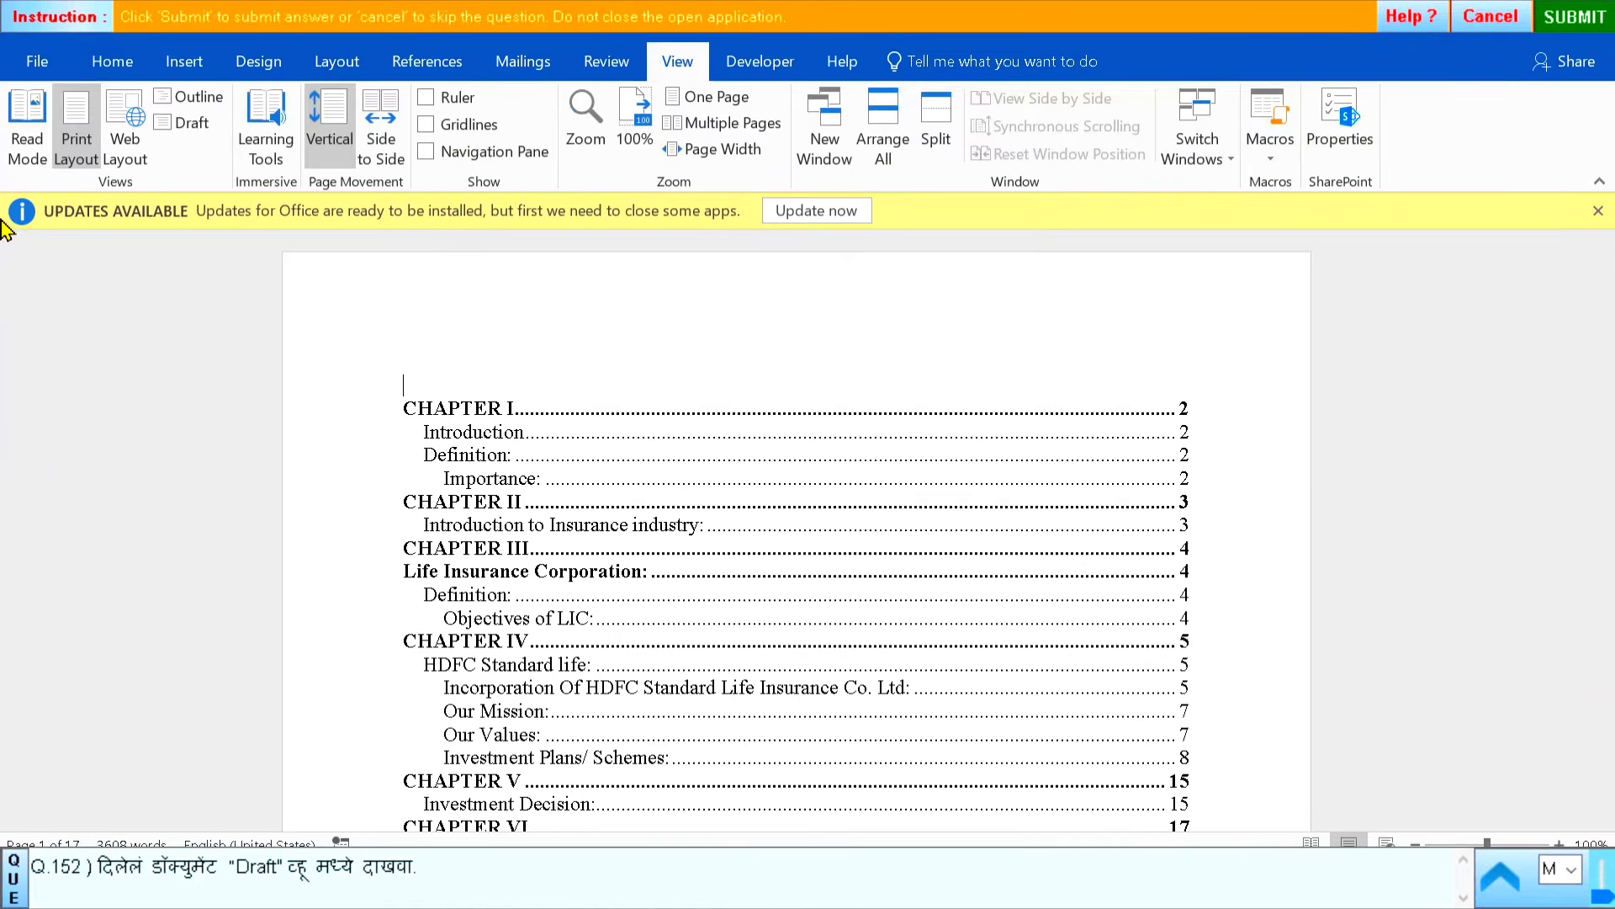
pyautogui.click(190, 124)
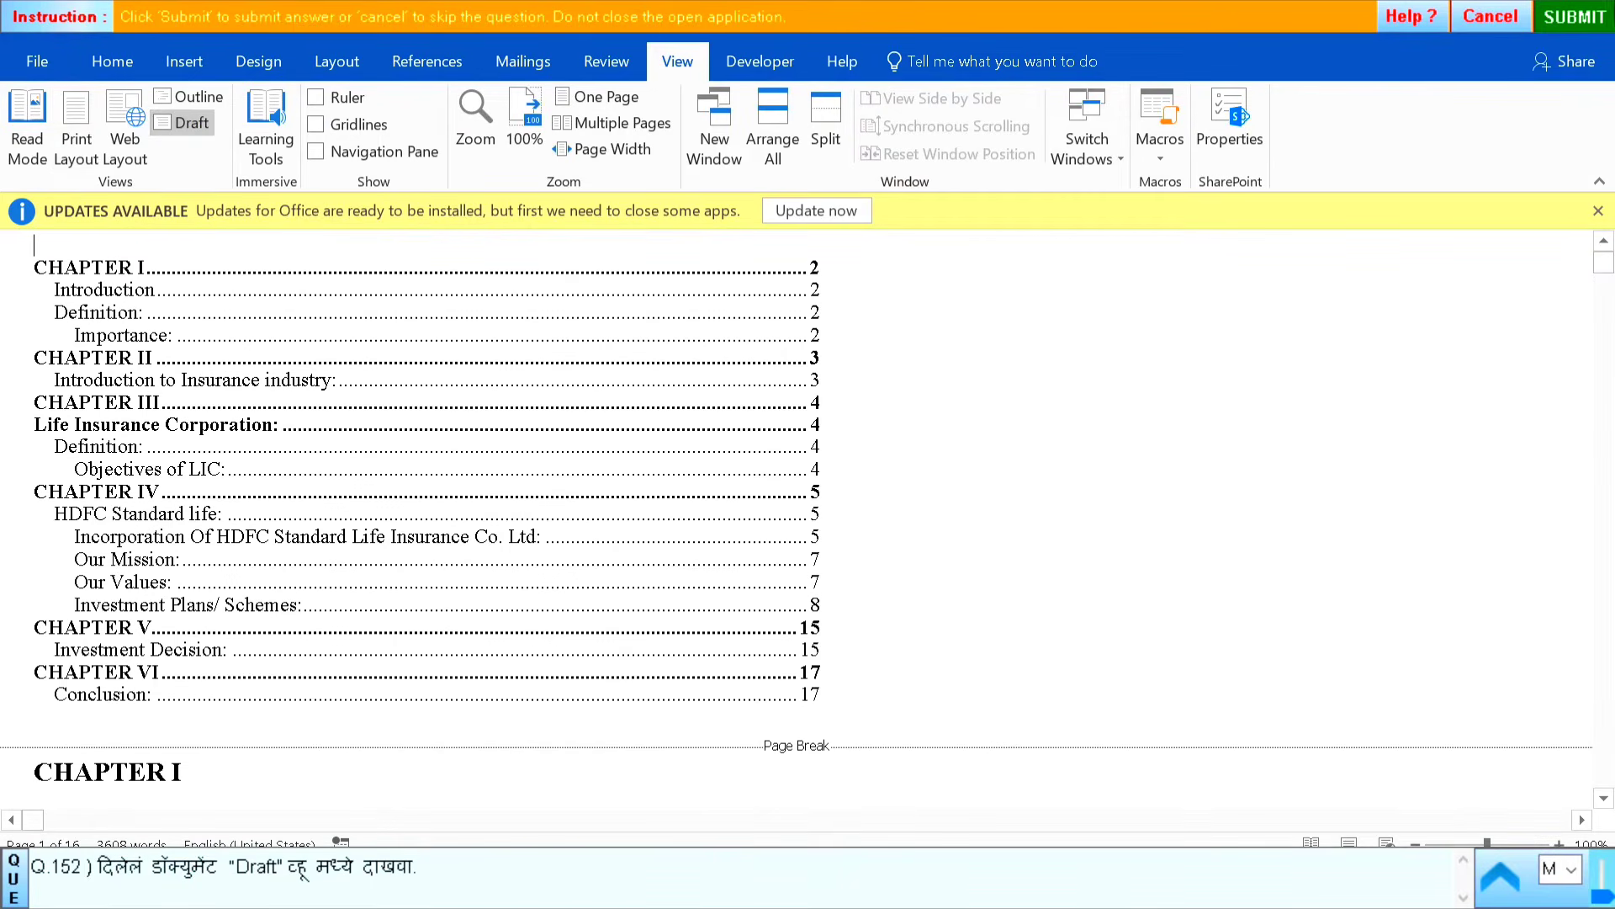
# Submit the answer to question 152 and start practical question 153
pyautogui.click(1587, 22)
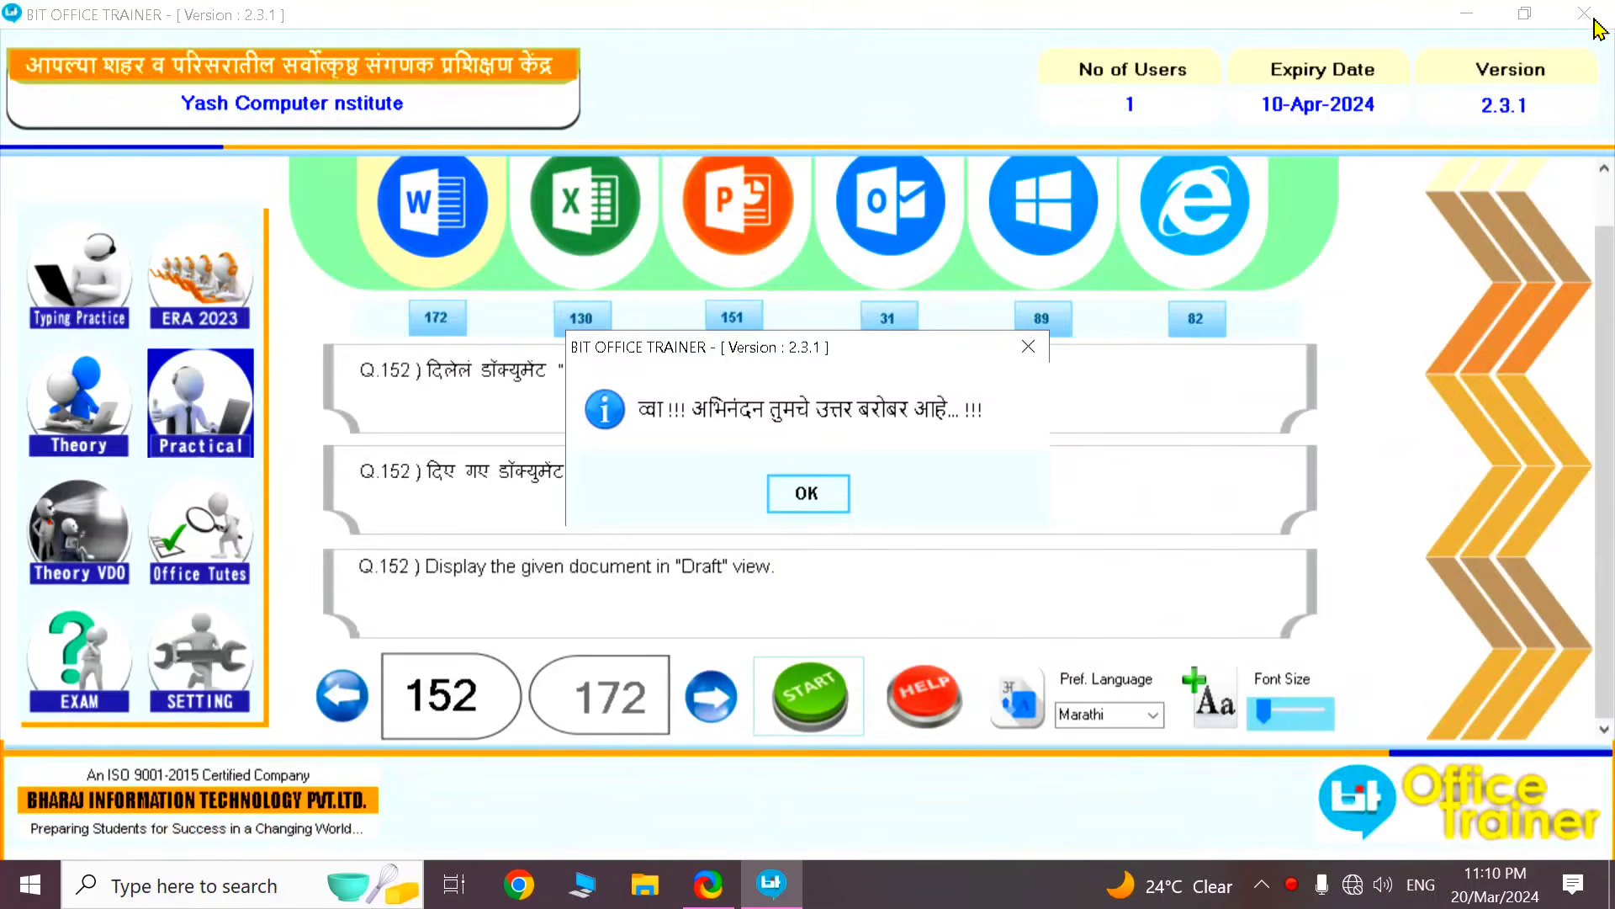
pyautogui.click(800, 493)
pyautogui.click(712, 696)
pyautogui.click(799, 715)
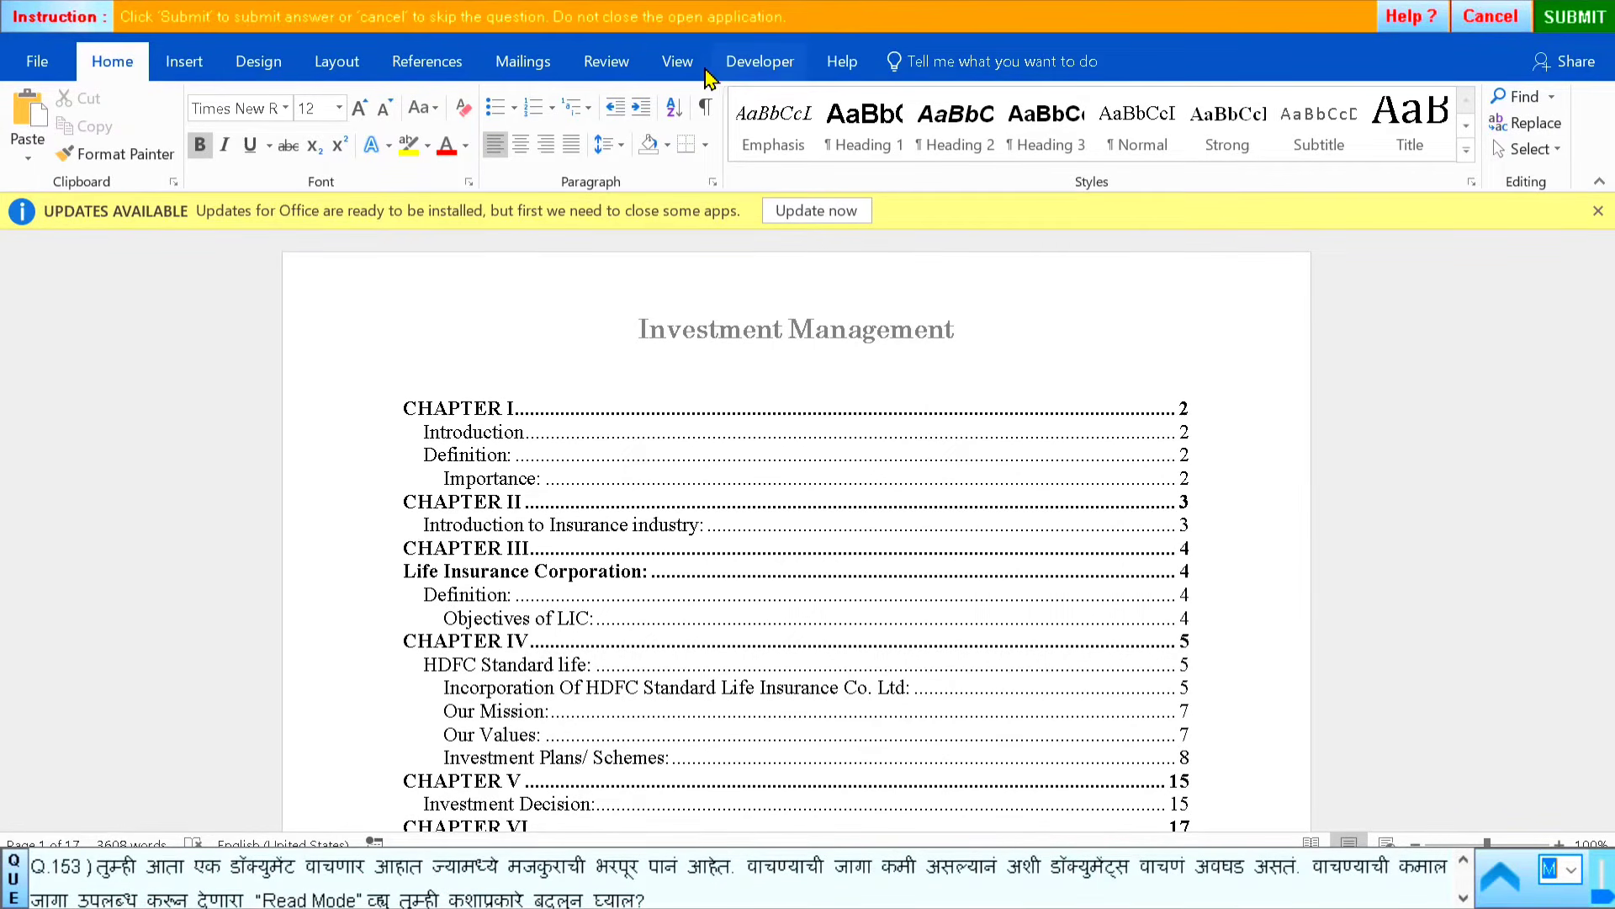
# Switch the Investment Management document to Read Mode and submit the answer to question 153
pyautogui.click(677, 63)
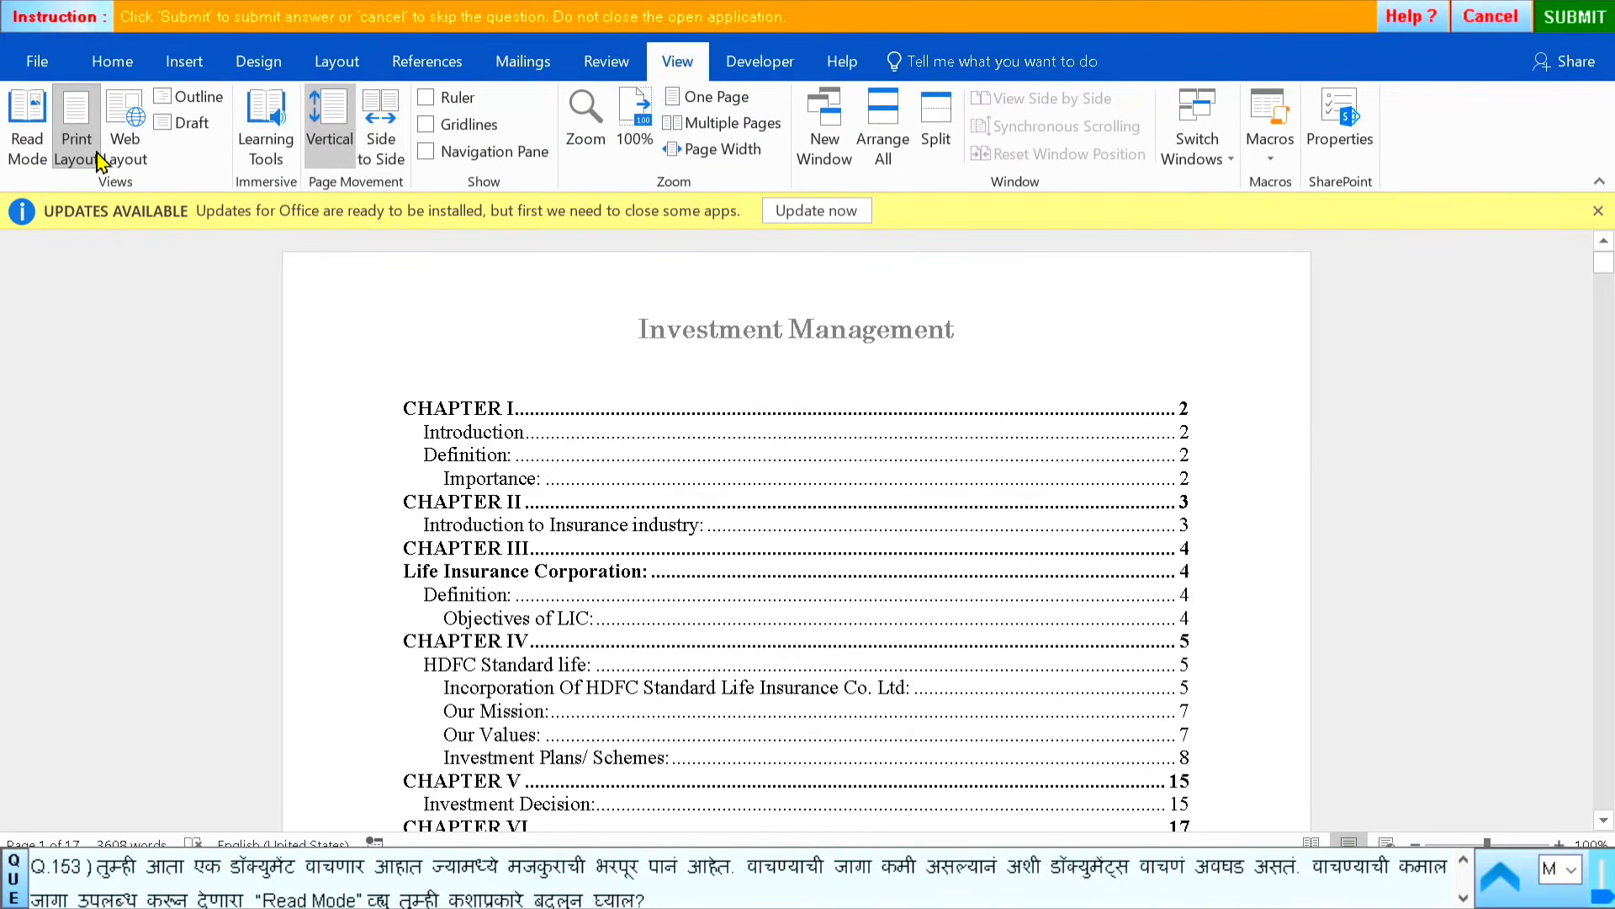
pyautogui.click(27, 148)
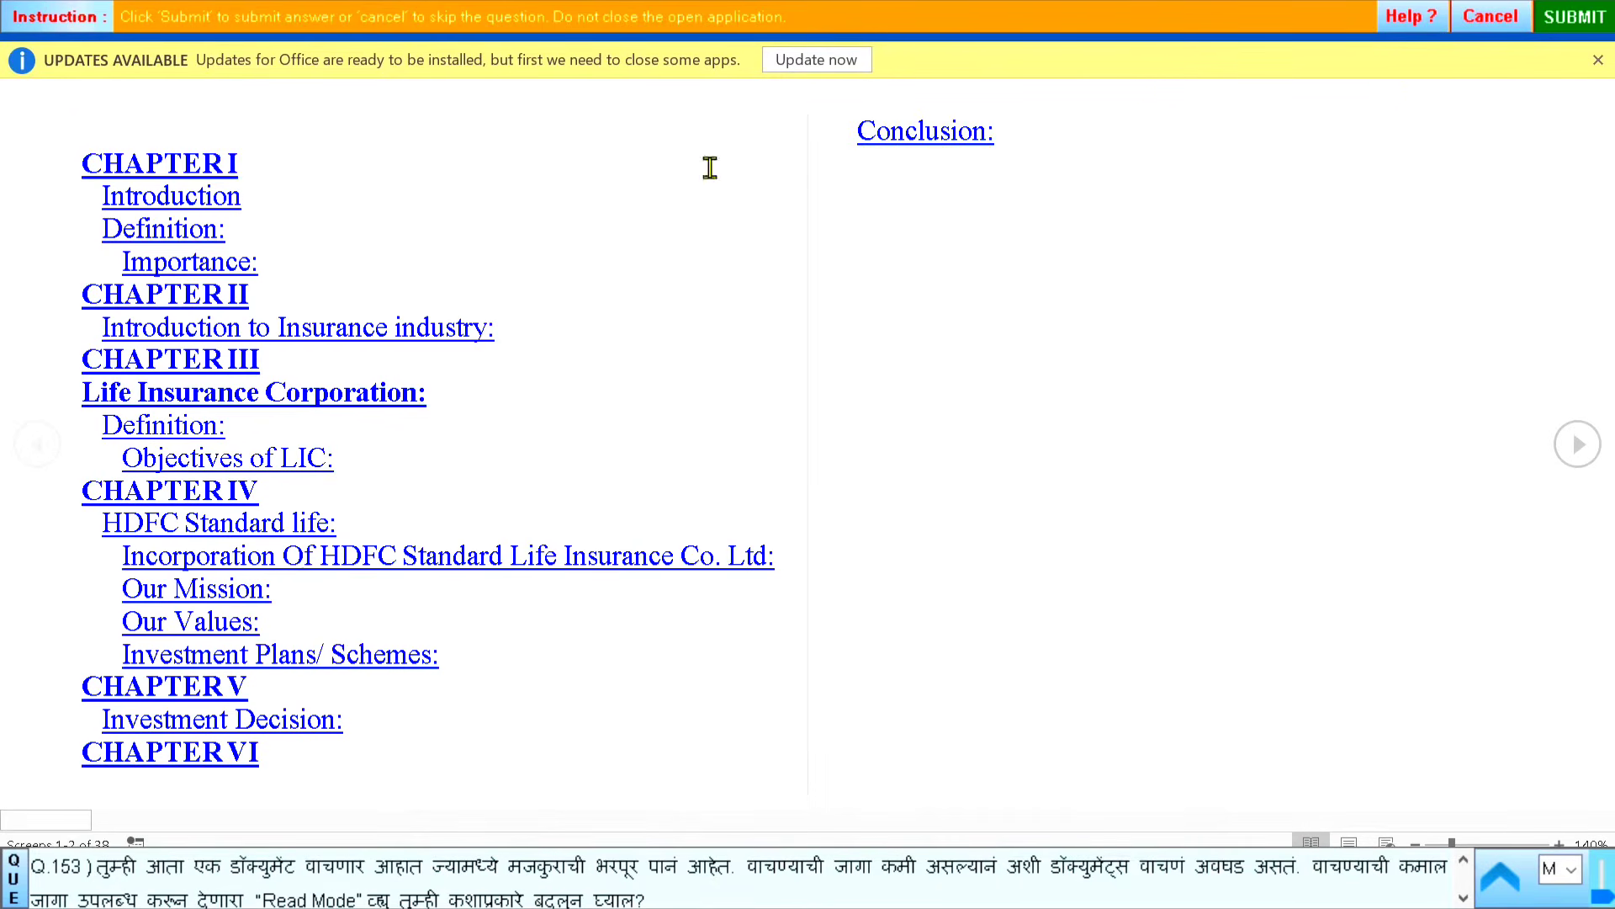
pyautogui.click(1574, 16)
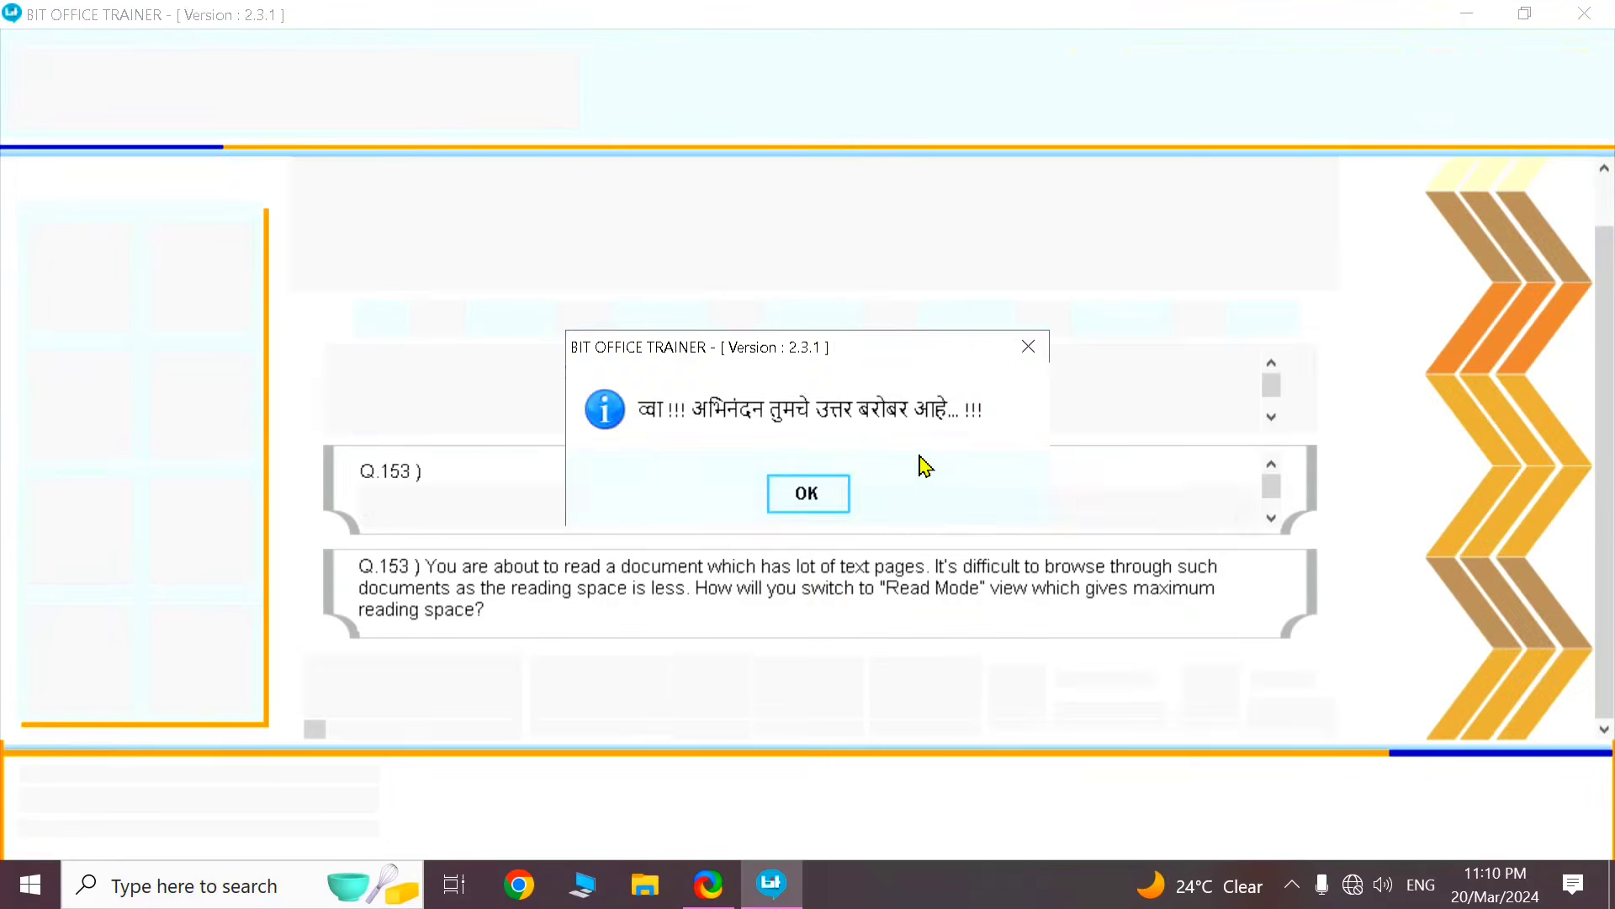
pyautogui.click(807, 493)
# Start practical question 154 and remove the shape outline from the Venue text box in the Science Exhibition flyer
pyautogui.click(815, 698)
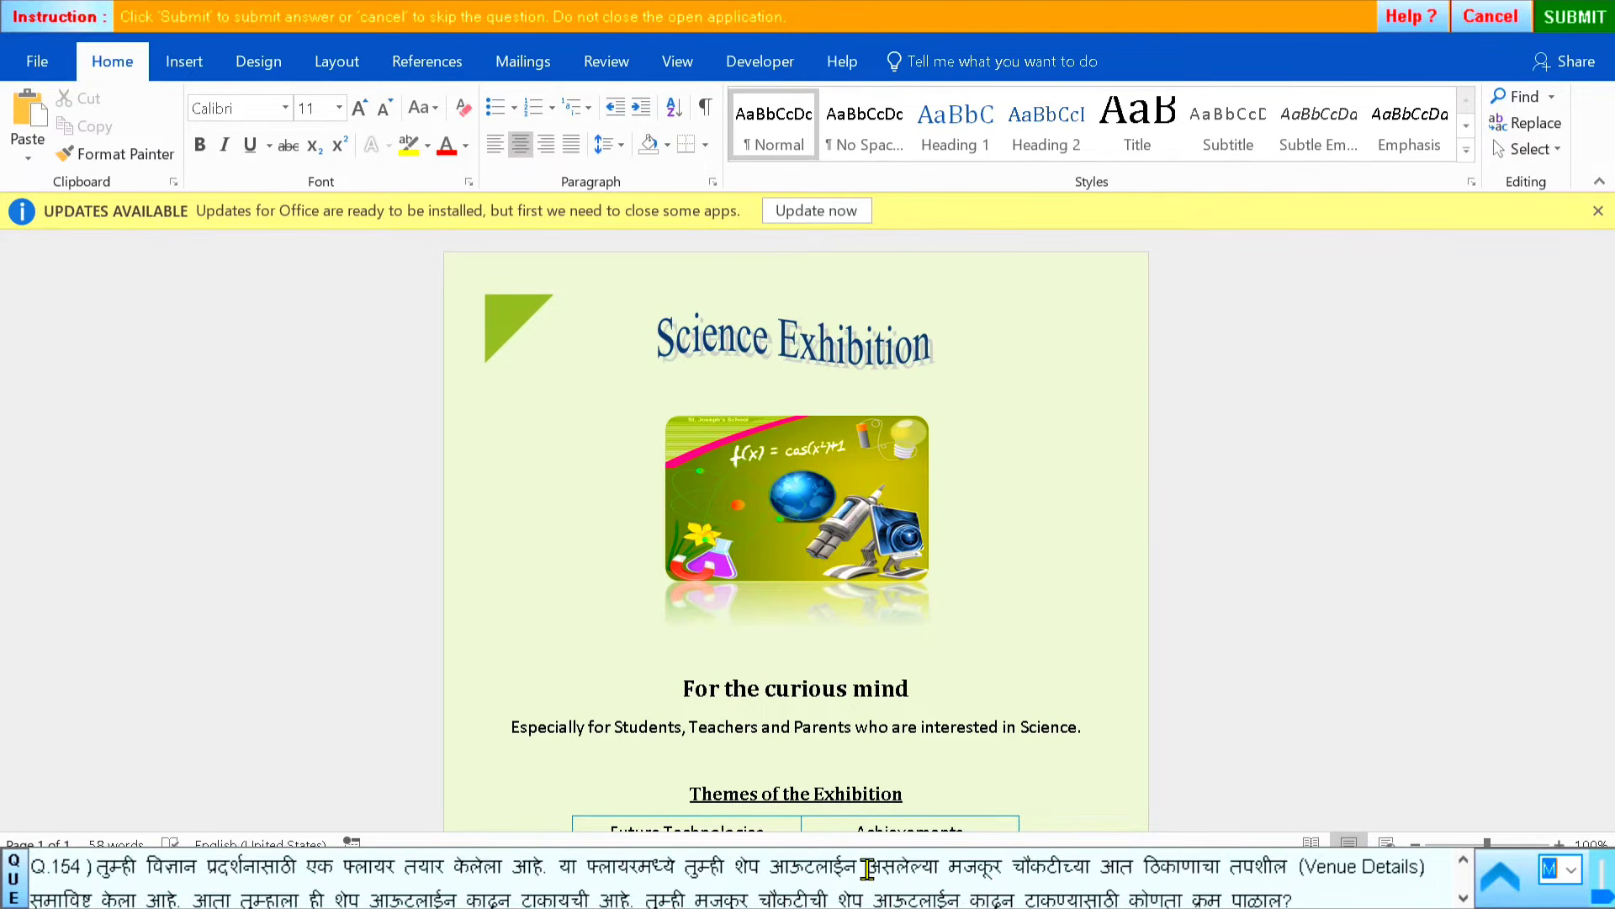
pyautogui.scroll(-5, 905, 674)
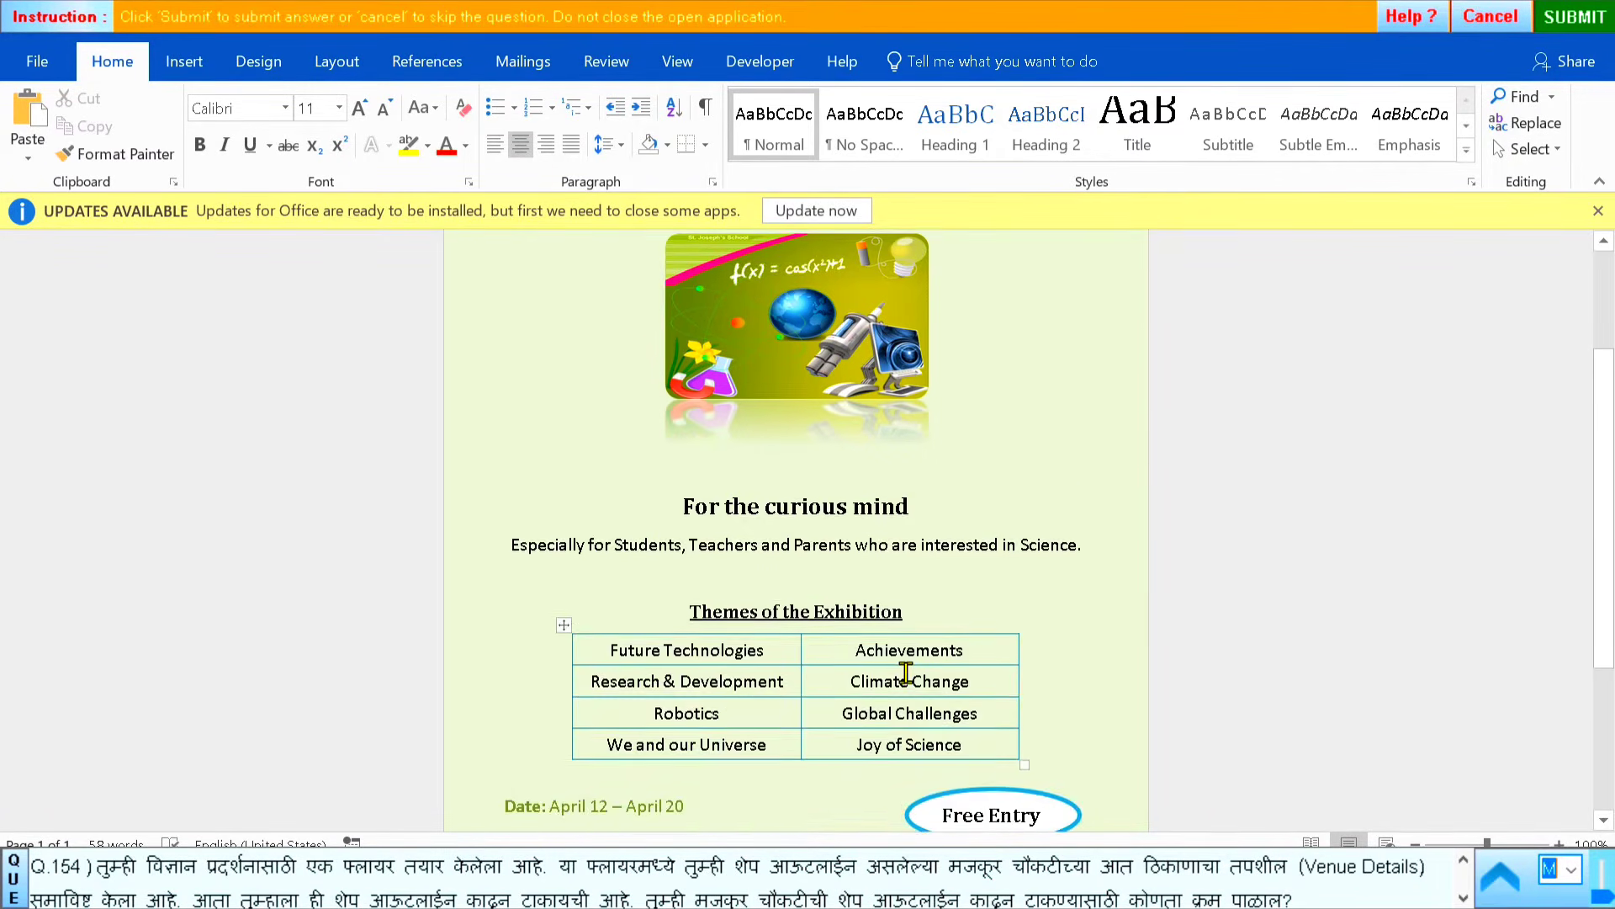
pyautogui.scroll(-1, 913, 673)
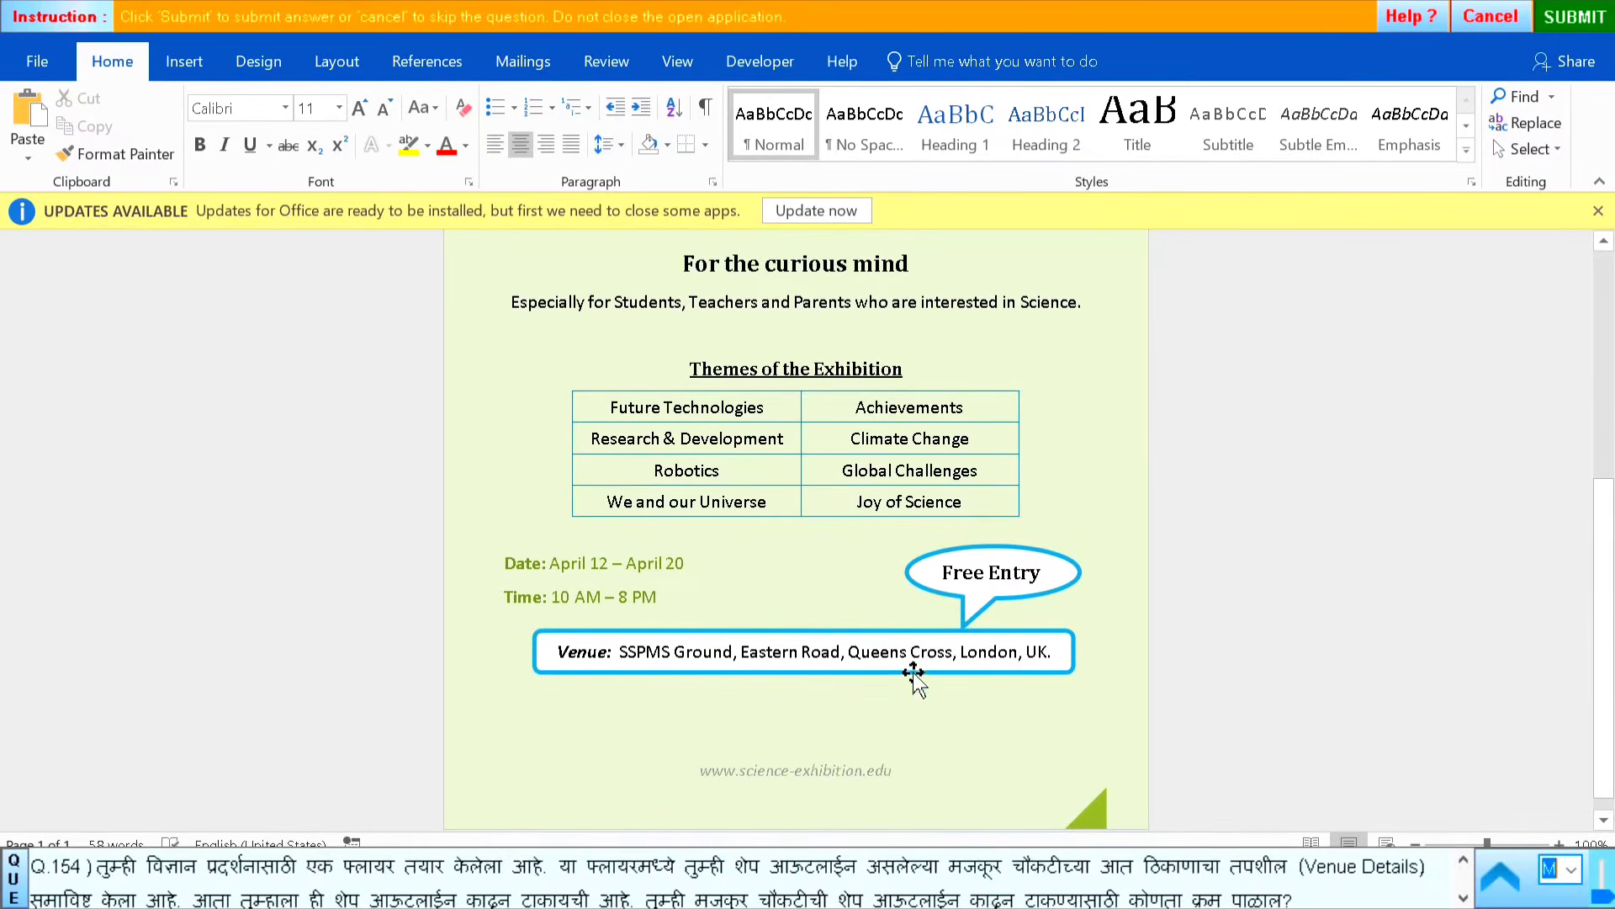
pyautogui.click(703, 653)
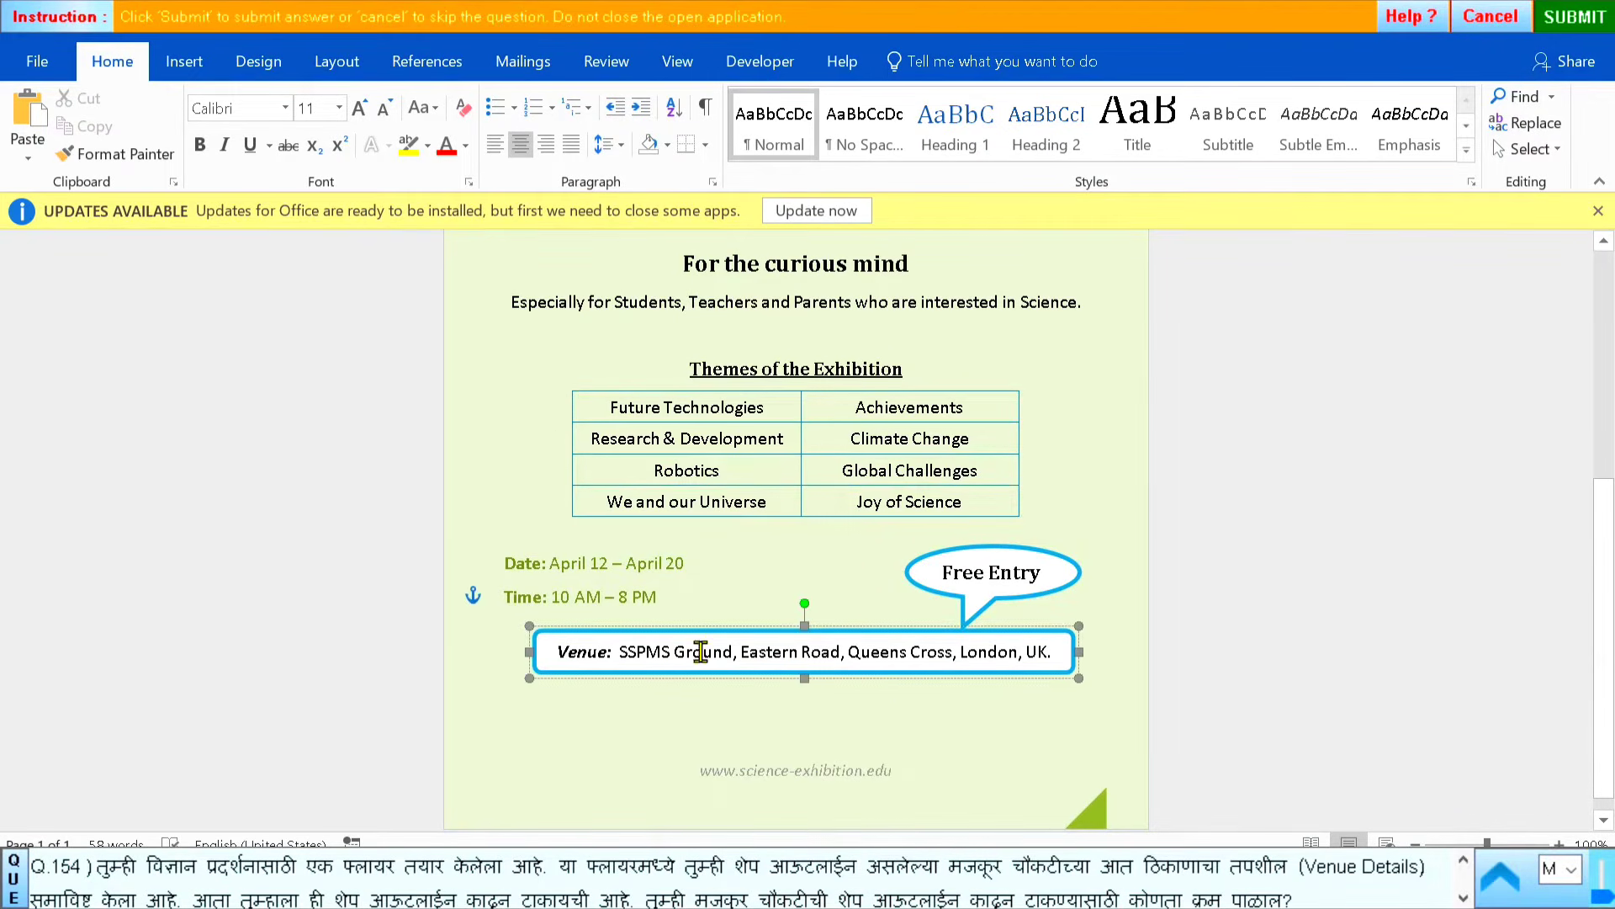
pyautogui.click(810, 652)
pyautogui.click(923, 62)
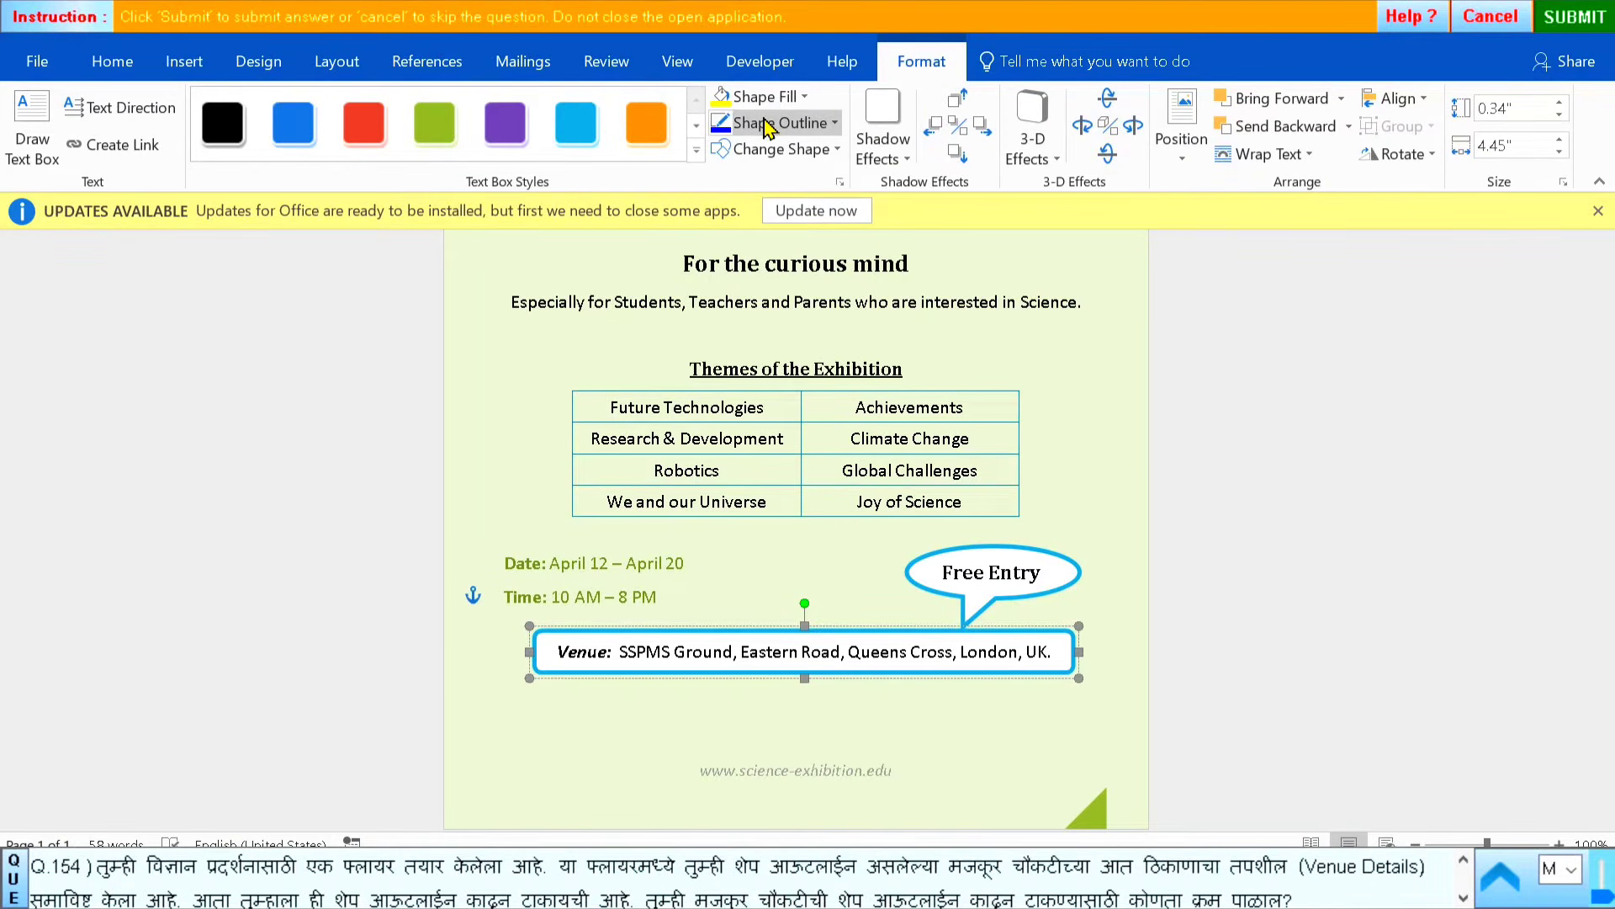
pyautogui.click(767, 126)
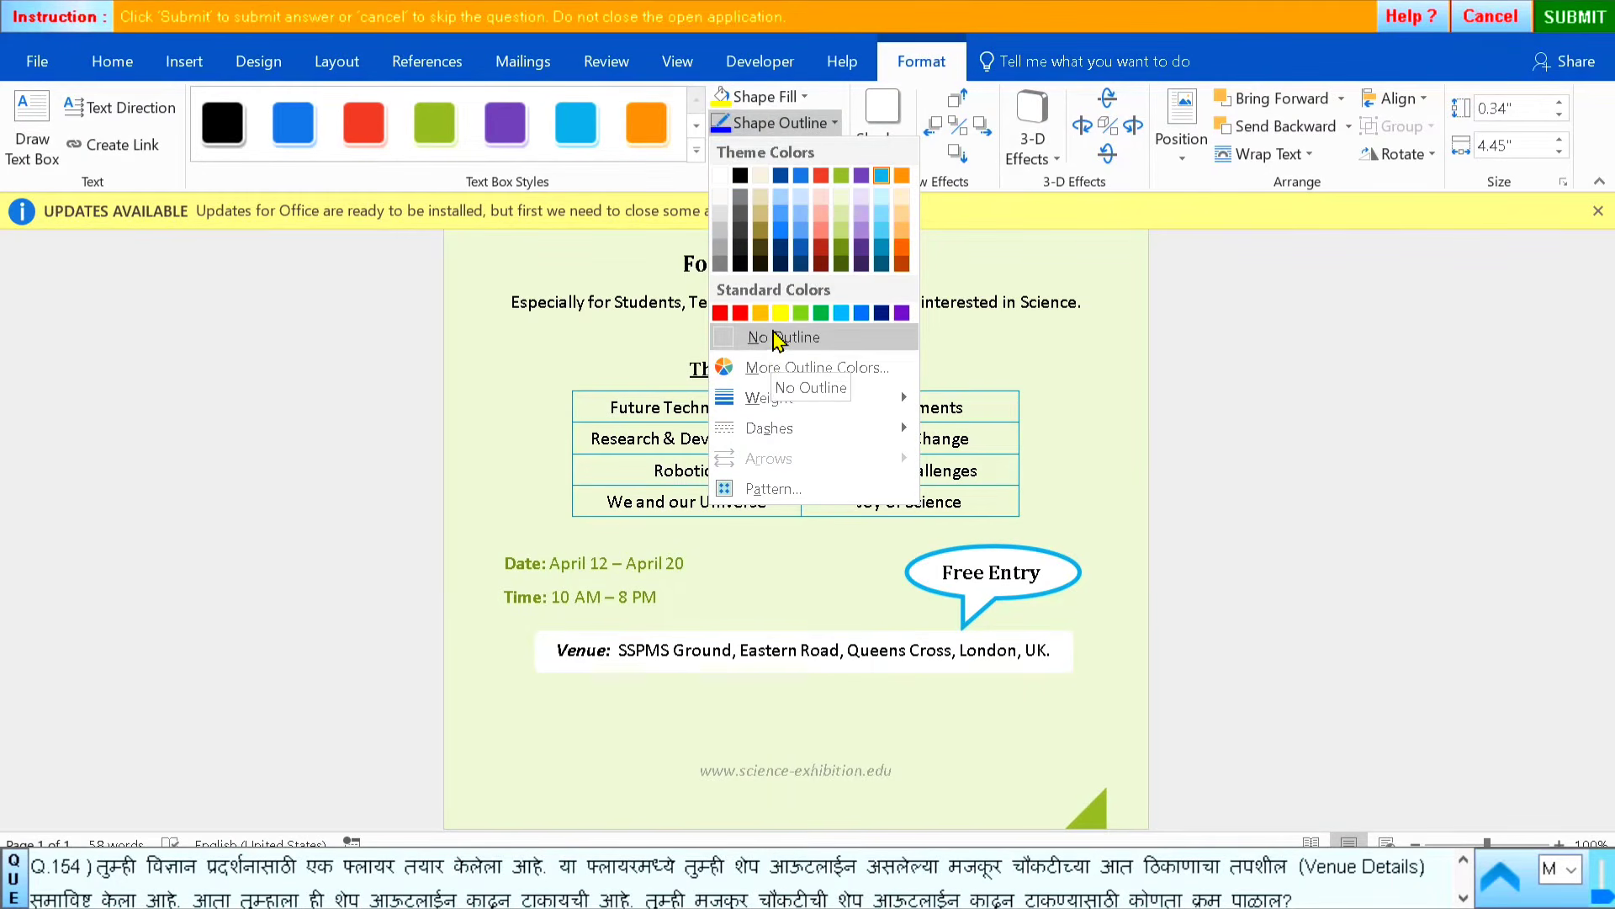
pyautogui.click(778, 338)
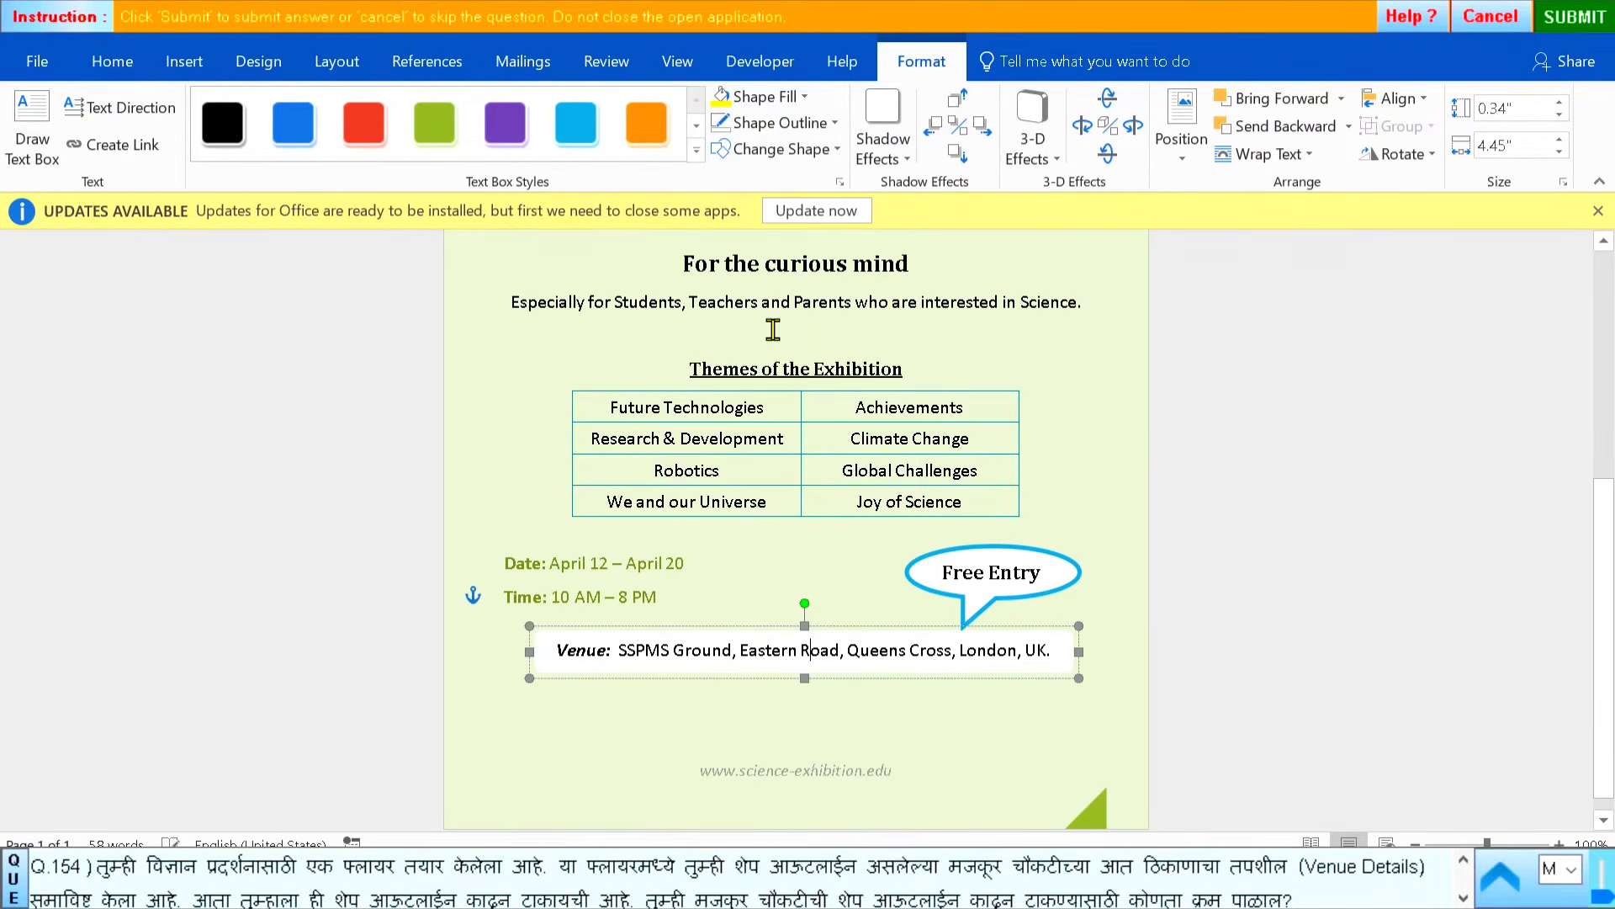
pyautogui.click(1136, 413)
# Submit the answer to question 154 and start practical question 155
pyautogui.click(1574, 17)
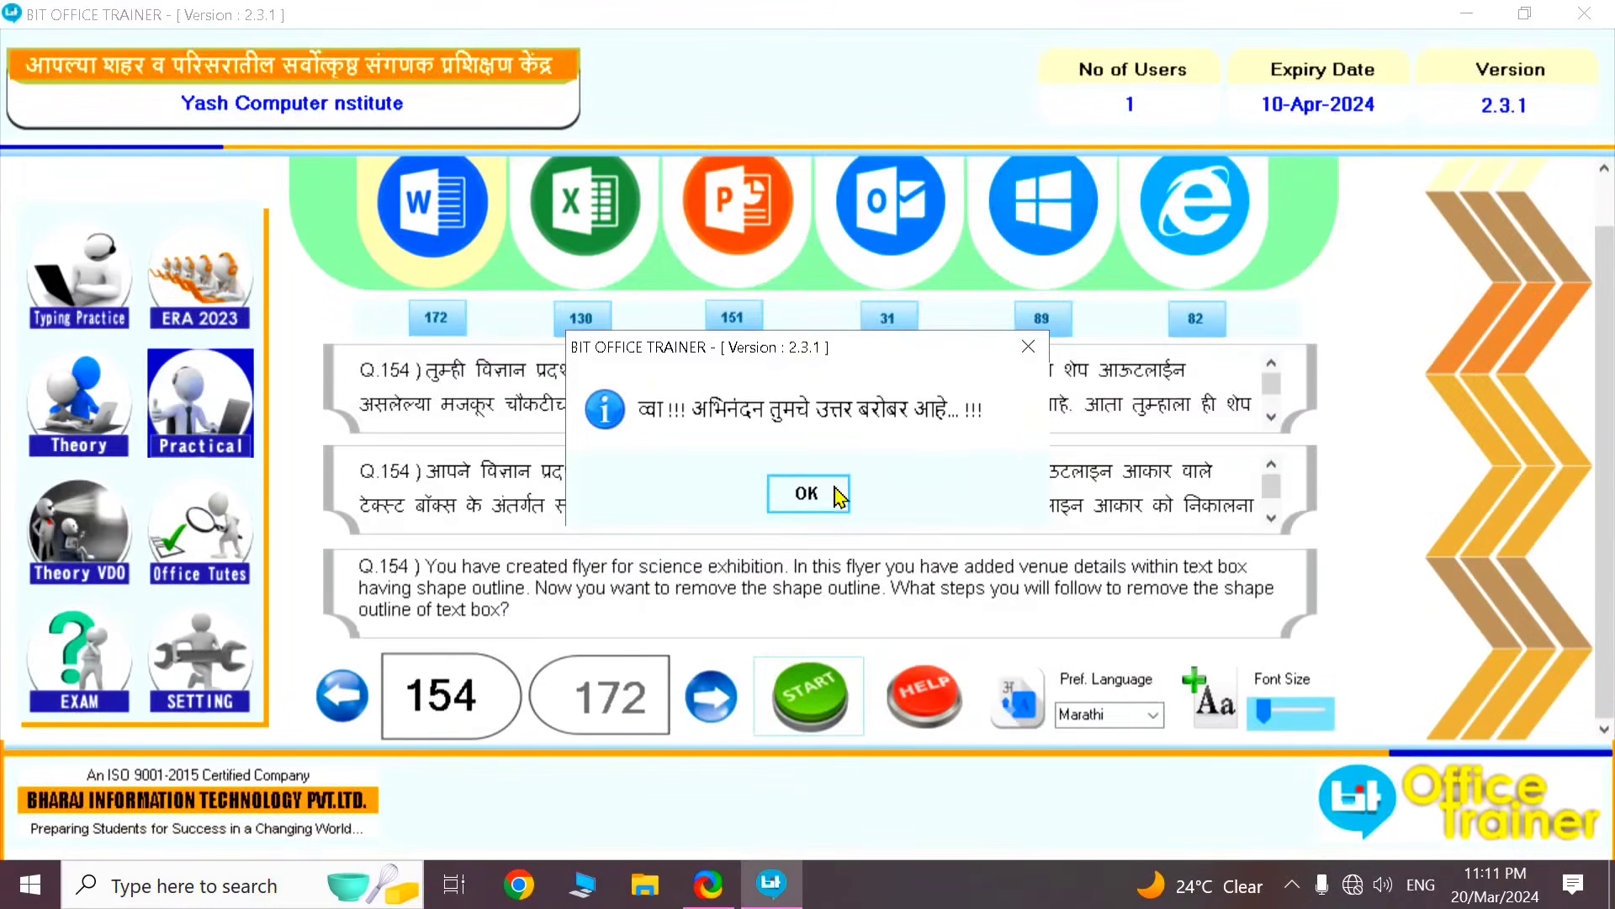
pyautogui.click(839, 497)
pyautogui.click(812, 702)
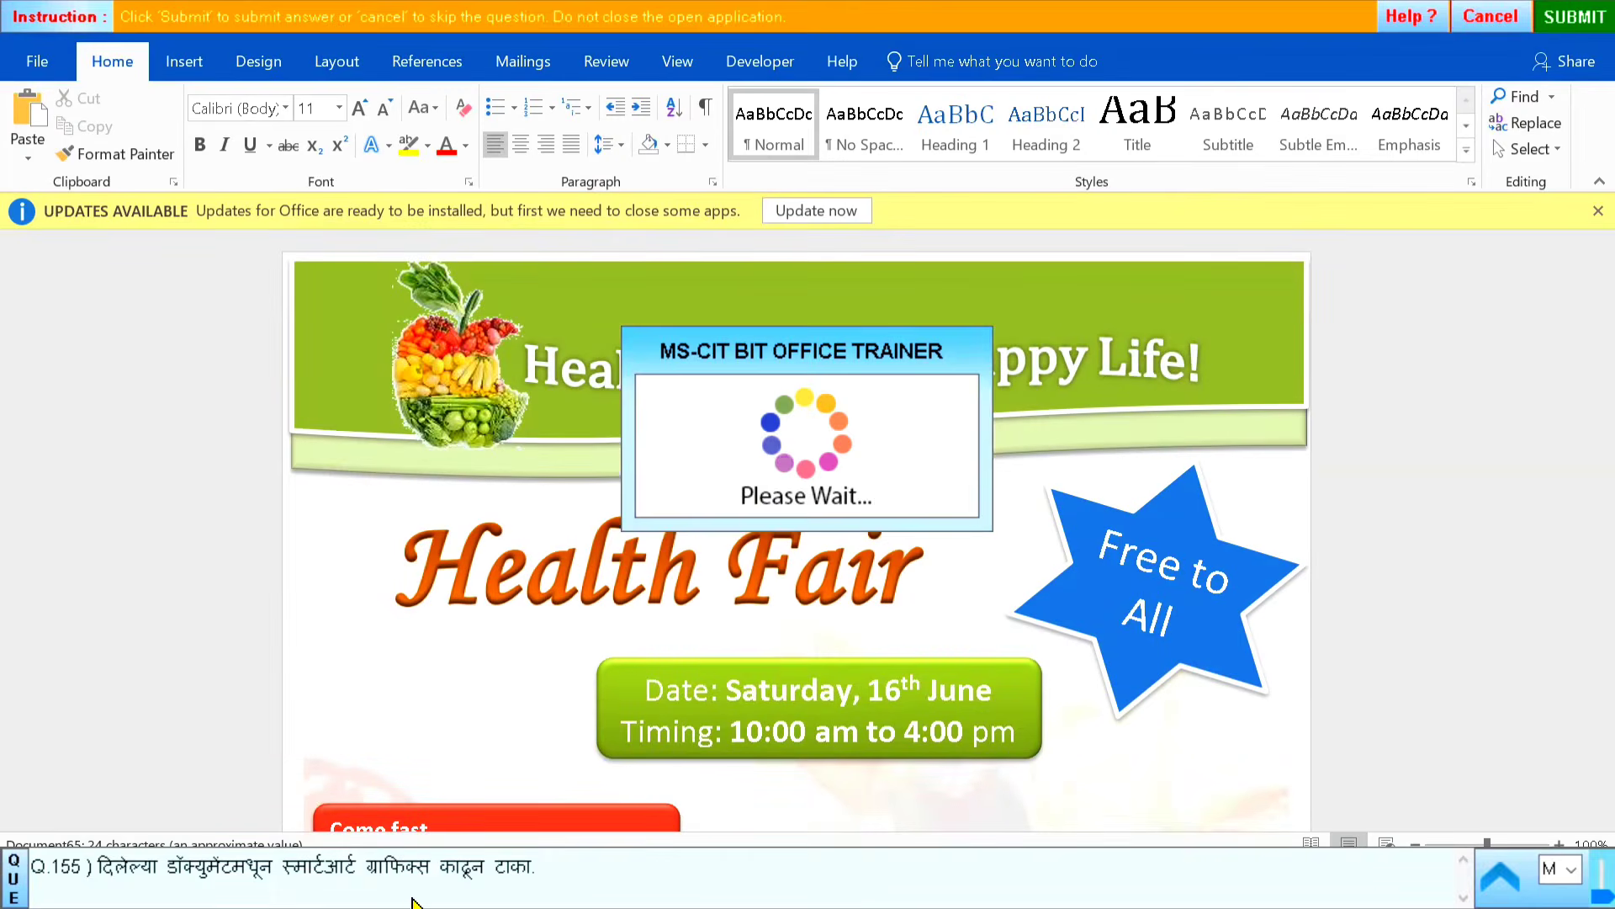
# Delete the whole food pyramid SmartArt graphic from the Health Fair document
pyautogui.scroll(-3, 755, 686)
pyautogui.scroll(-3, 757, 686)
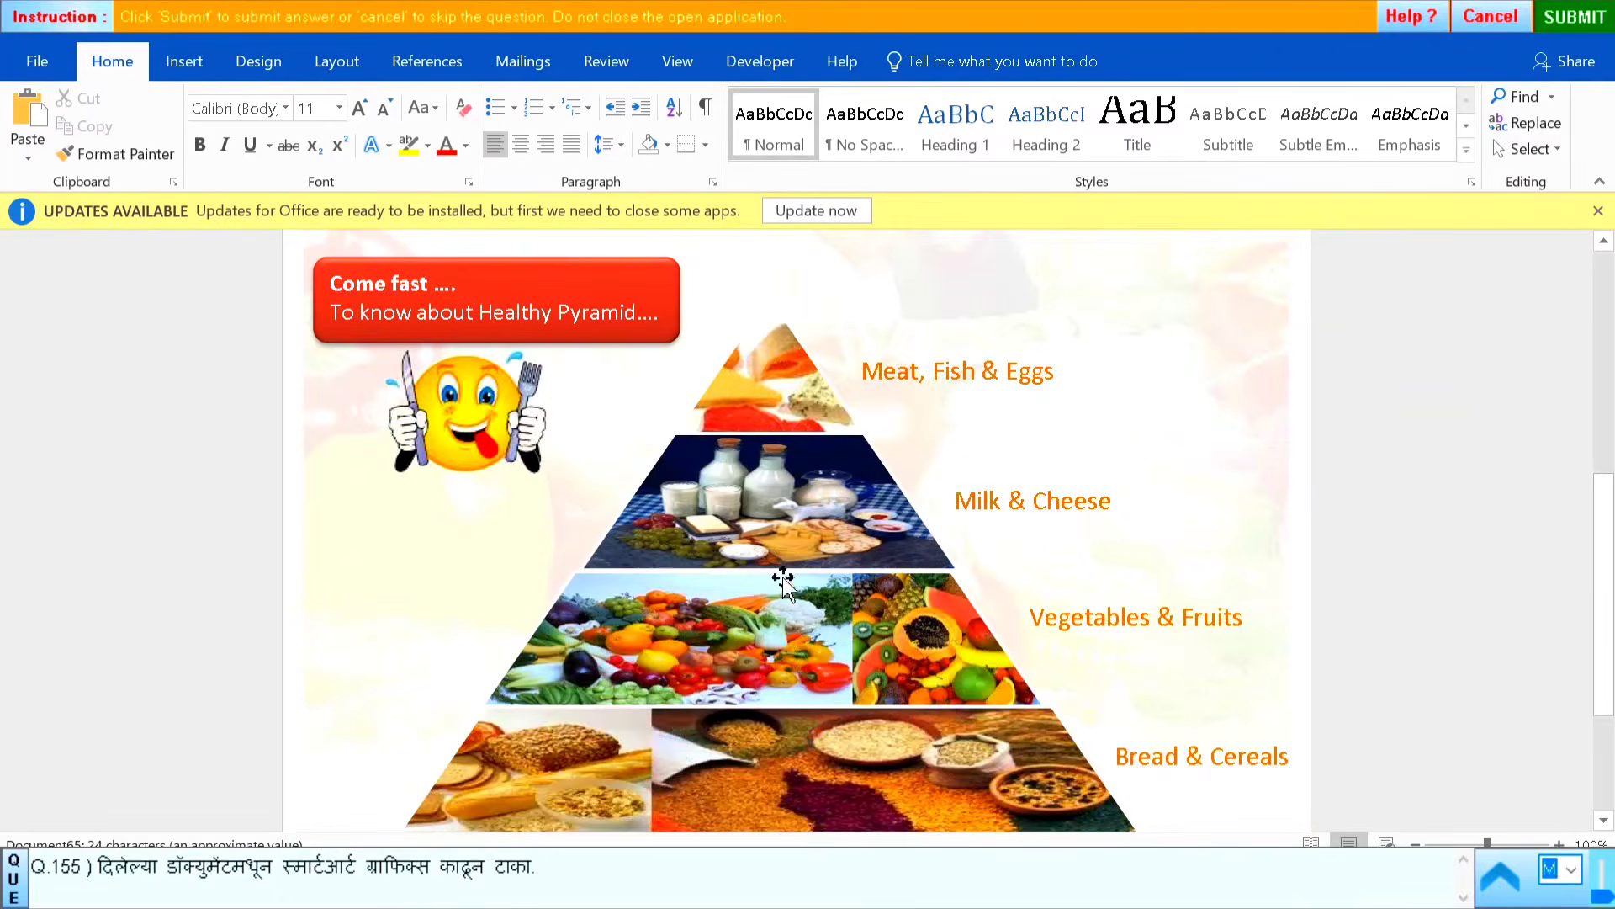
pyautogui.click(783, 370)
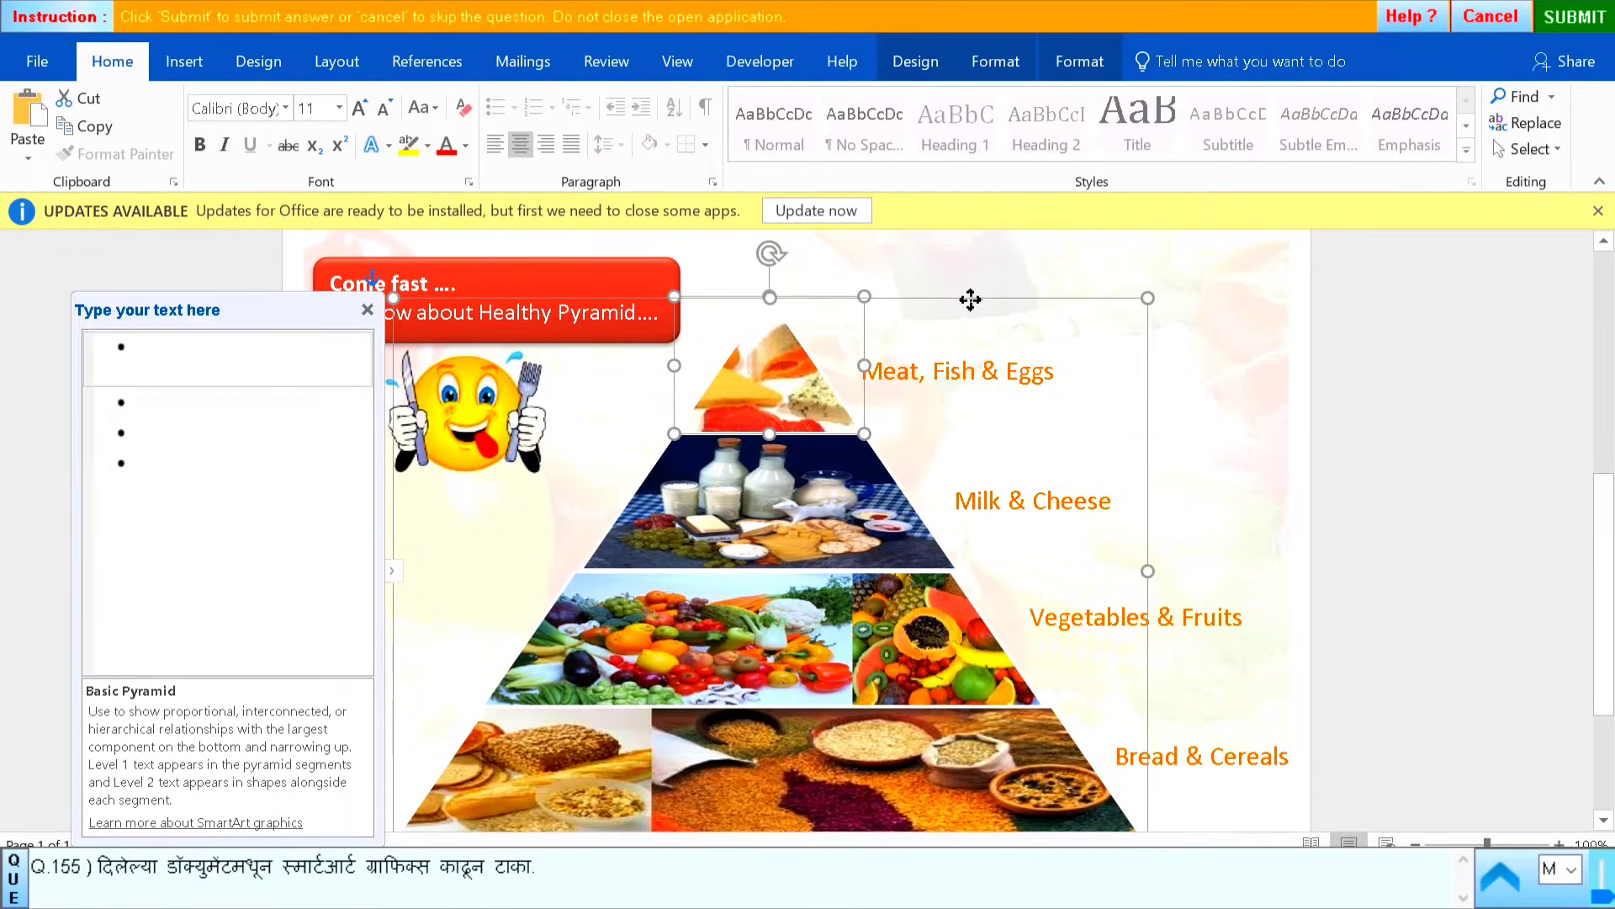
pyautogui.click(971, 299)
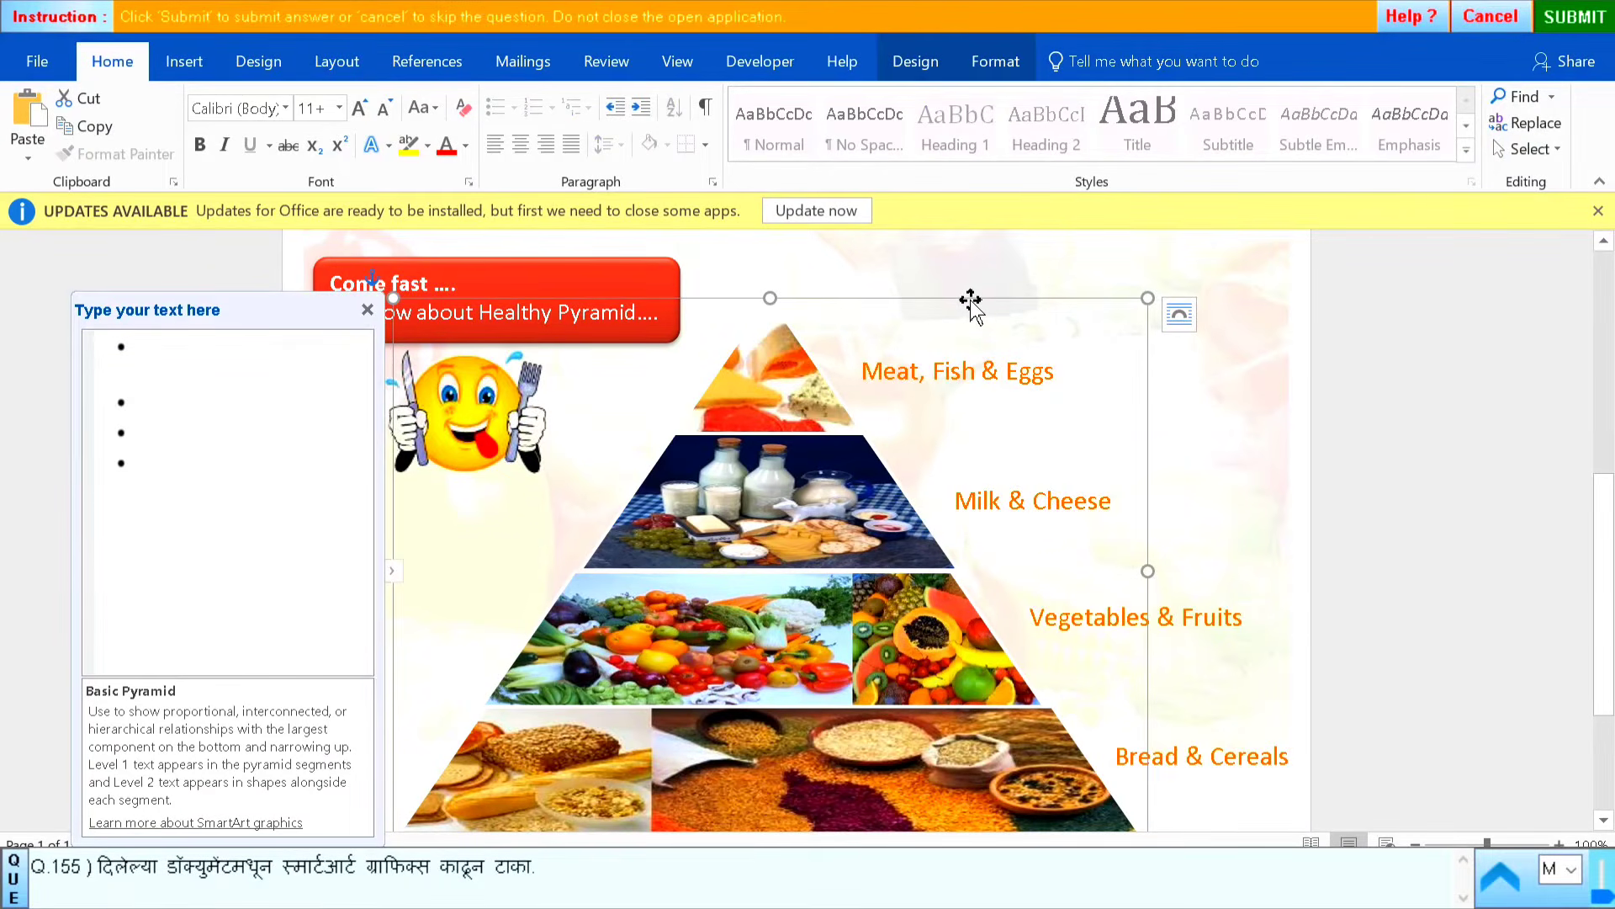
pyautogui.press('Delete')
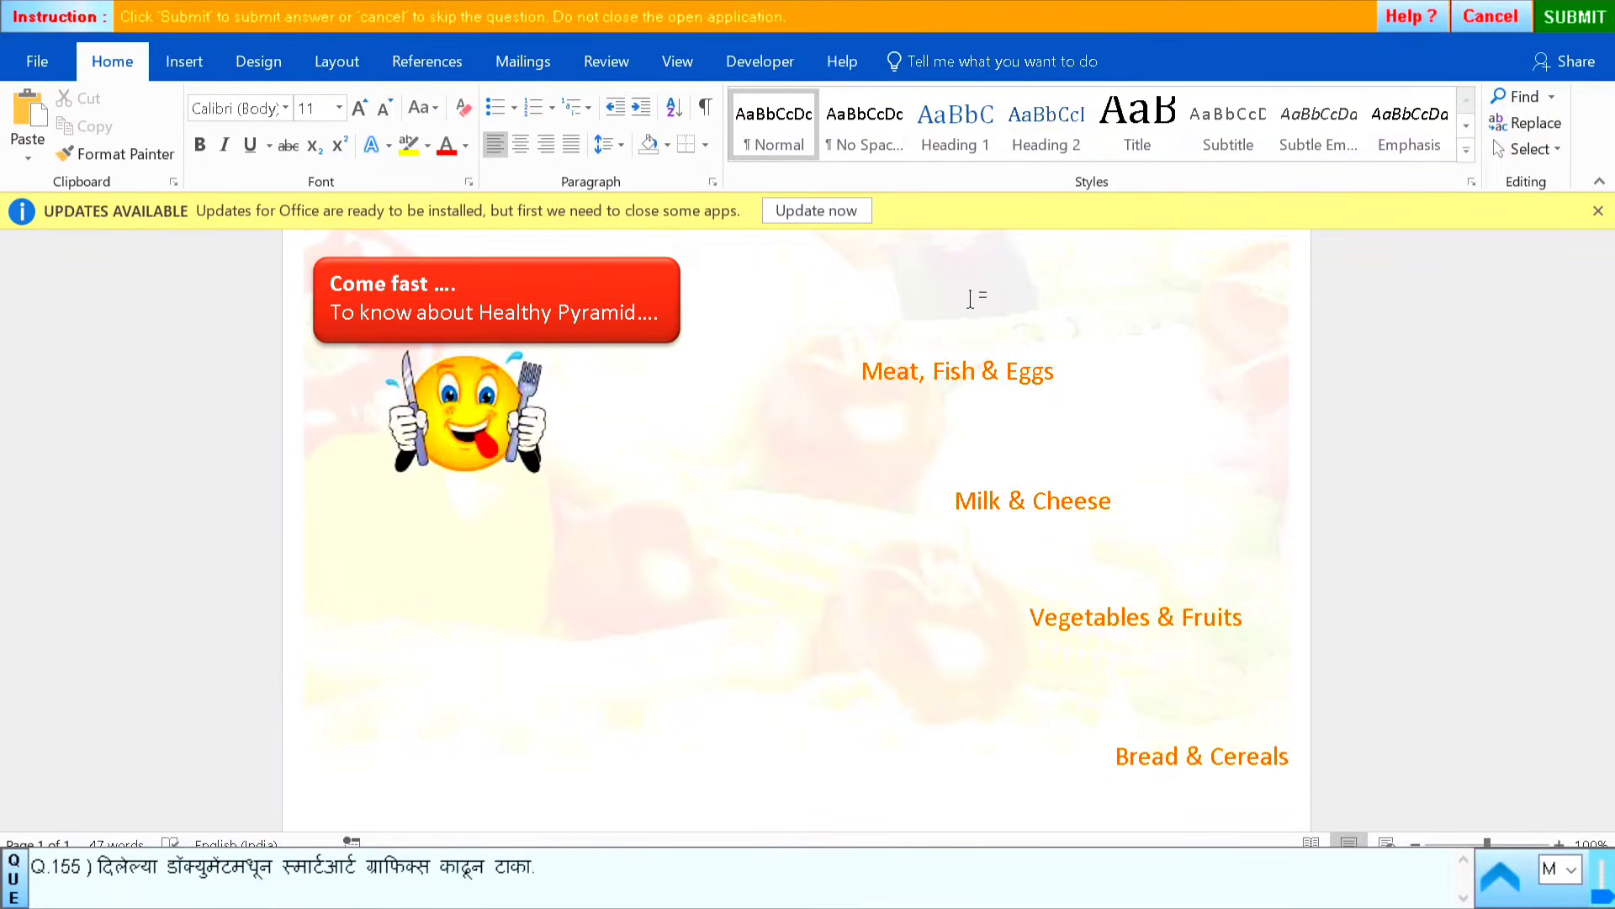
# Submit the answer to question 155 and advance to practical question 156
pyautogui.click(1575, 17)
pyautogui.click(808, 492)
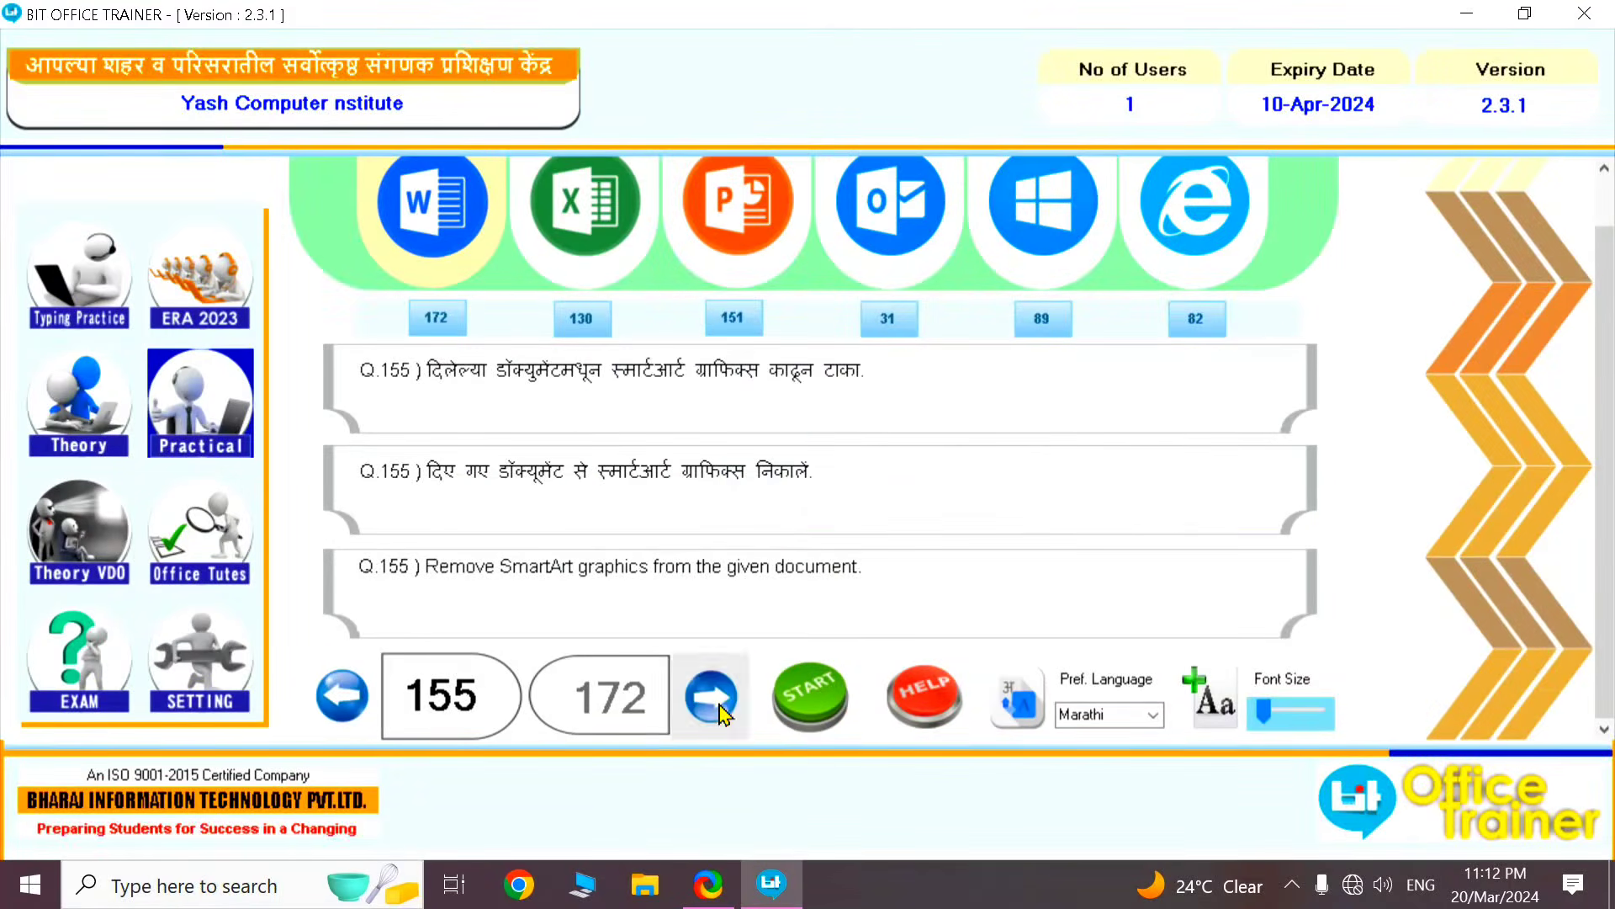
pyautogui.click(721, 715)
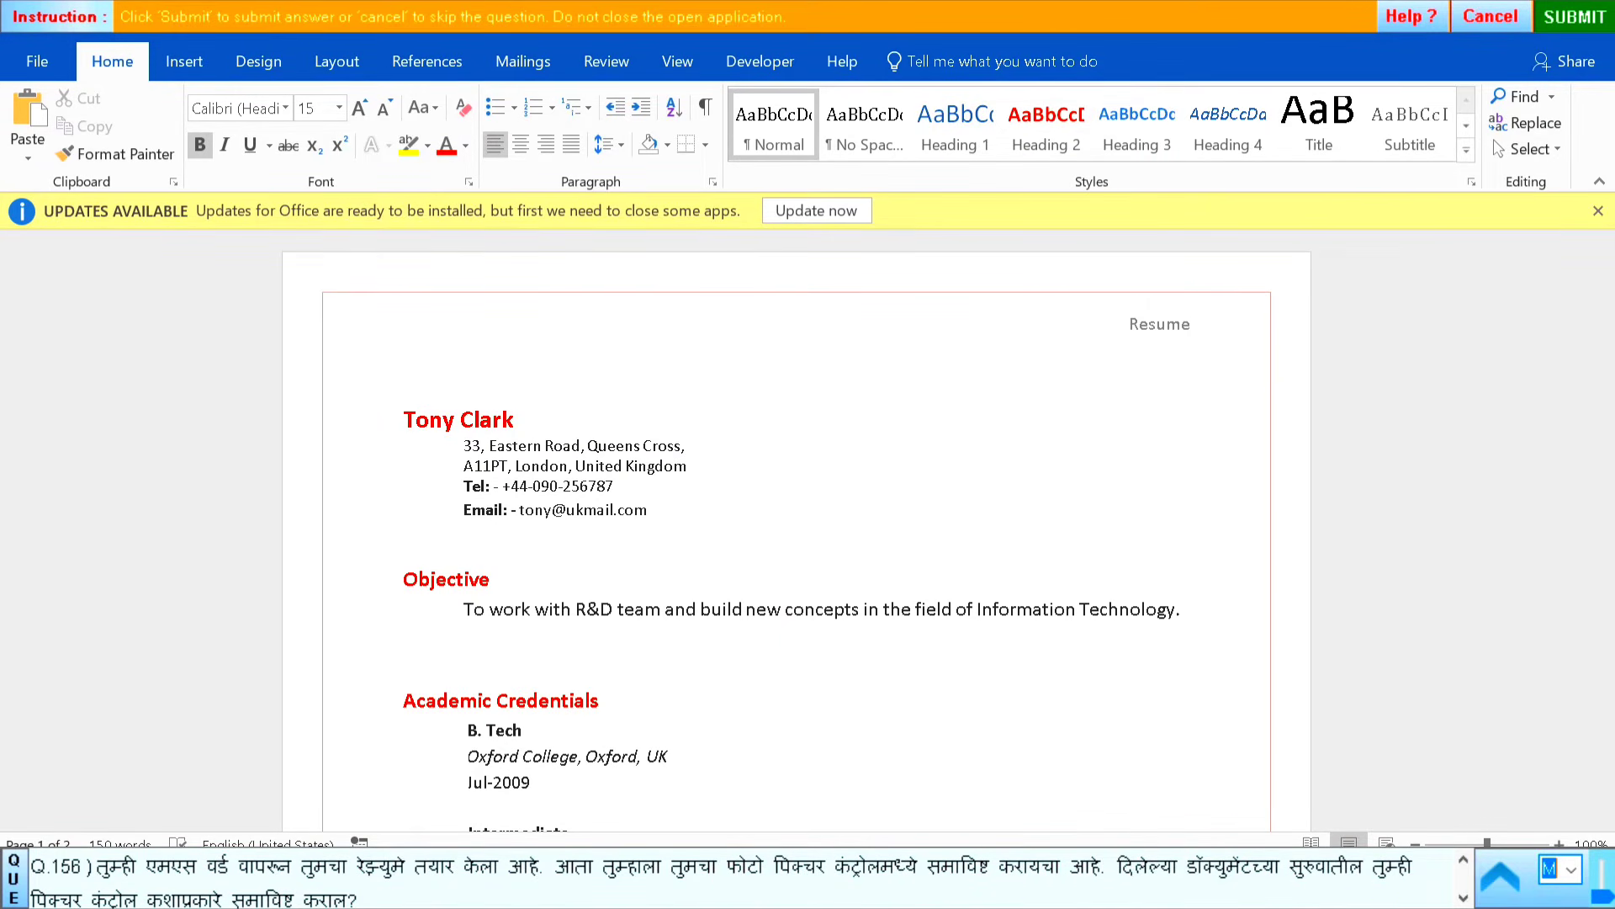
# Insert a Picture Content Control on the empty line at the beginning of the resume, above the name
pyautogui.click(412, 376)
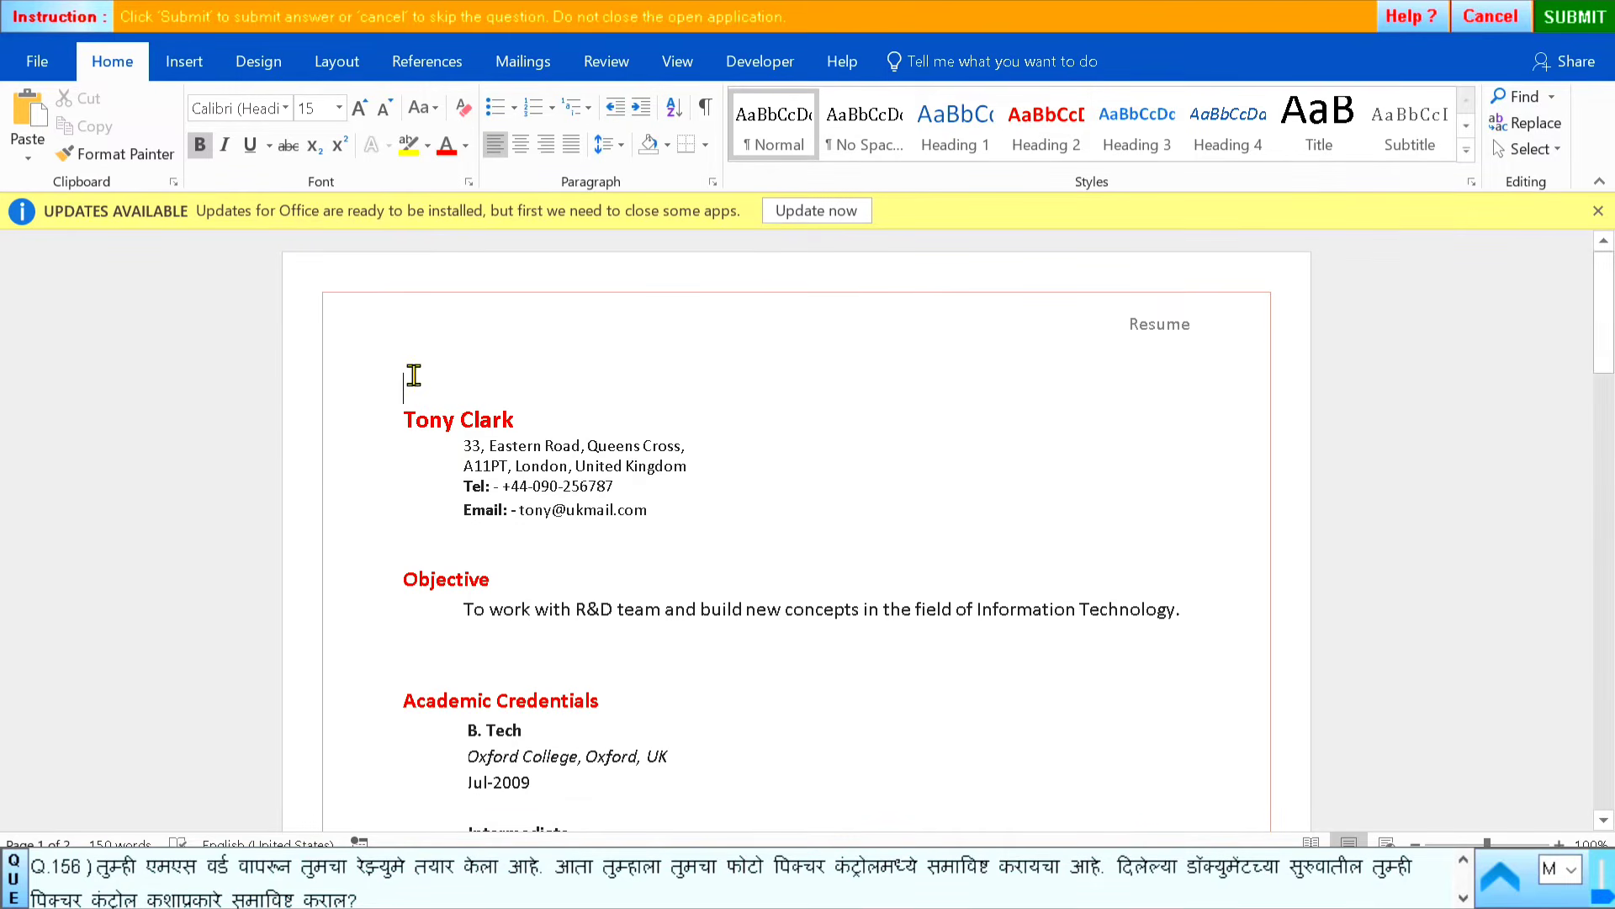
pyautogui.click(762, 64)
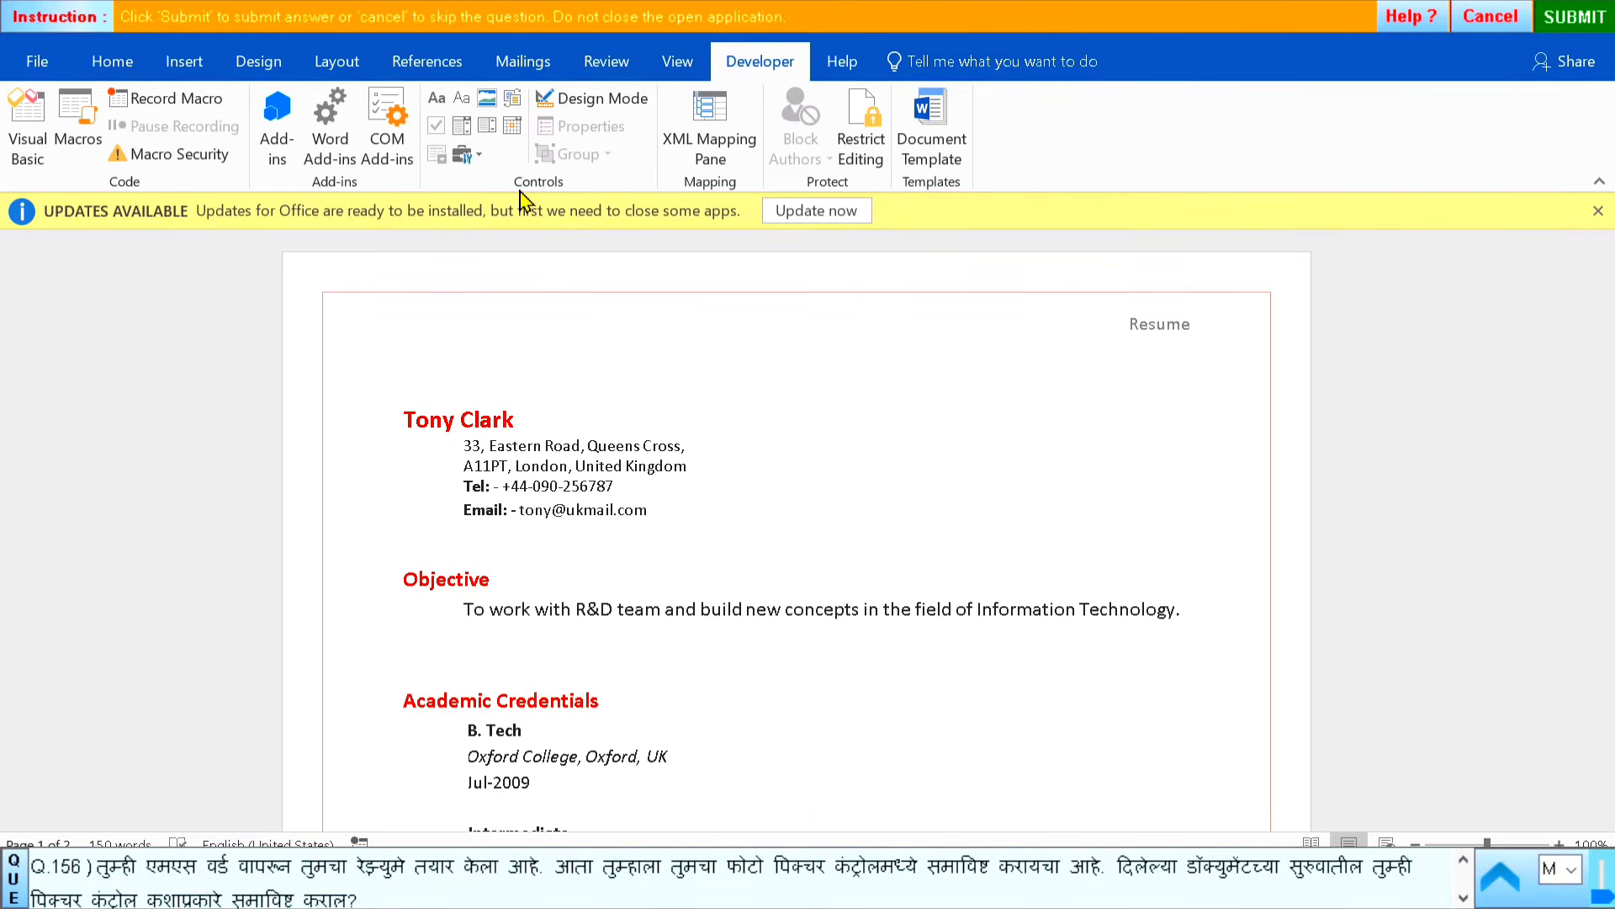
pyautogui.click(486, 103)
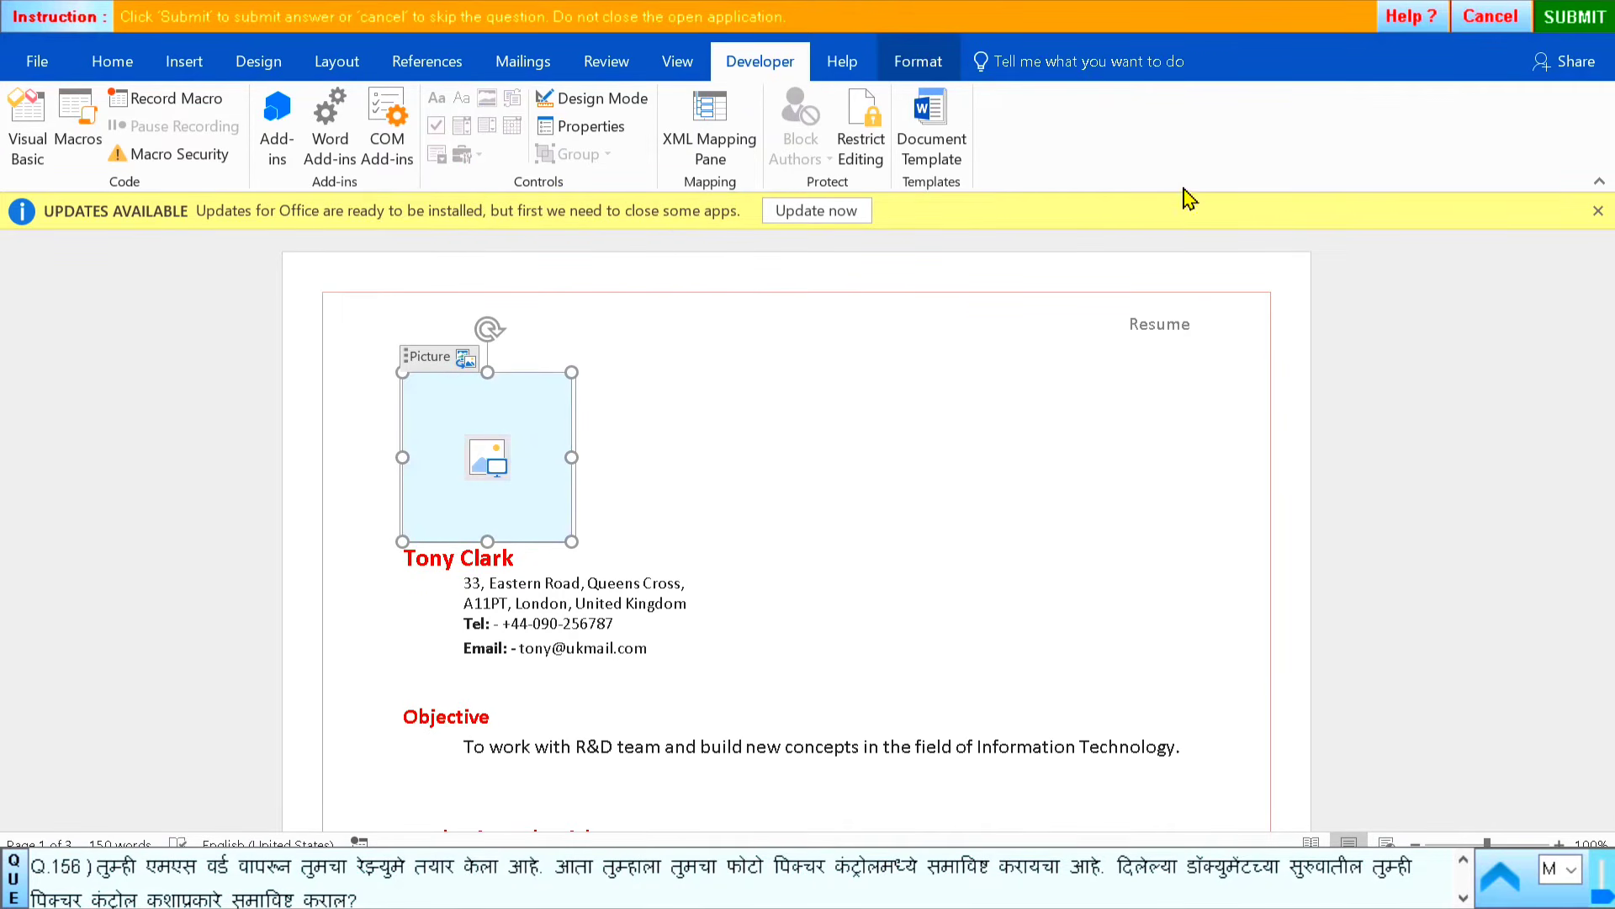
# Submit the answer to question 156 and start practical question 157
pyautogui.click(1561, 19)
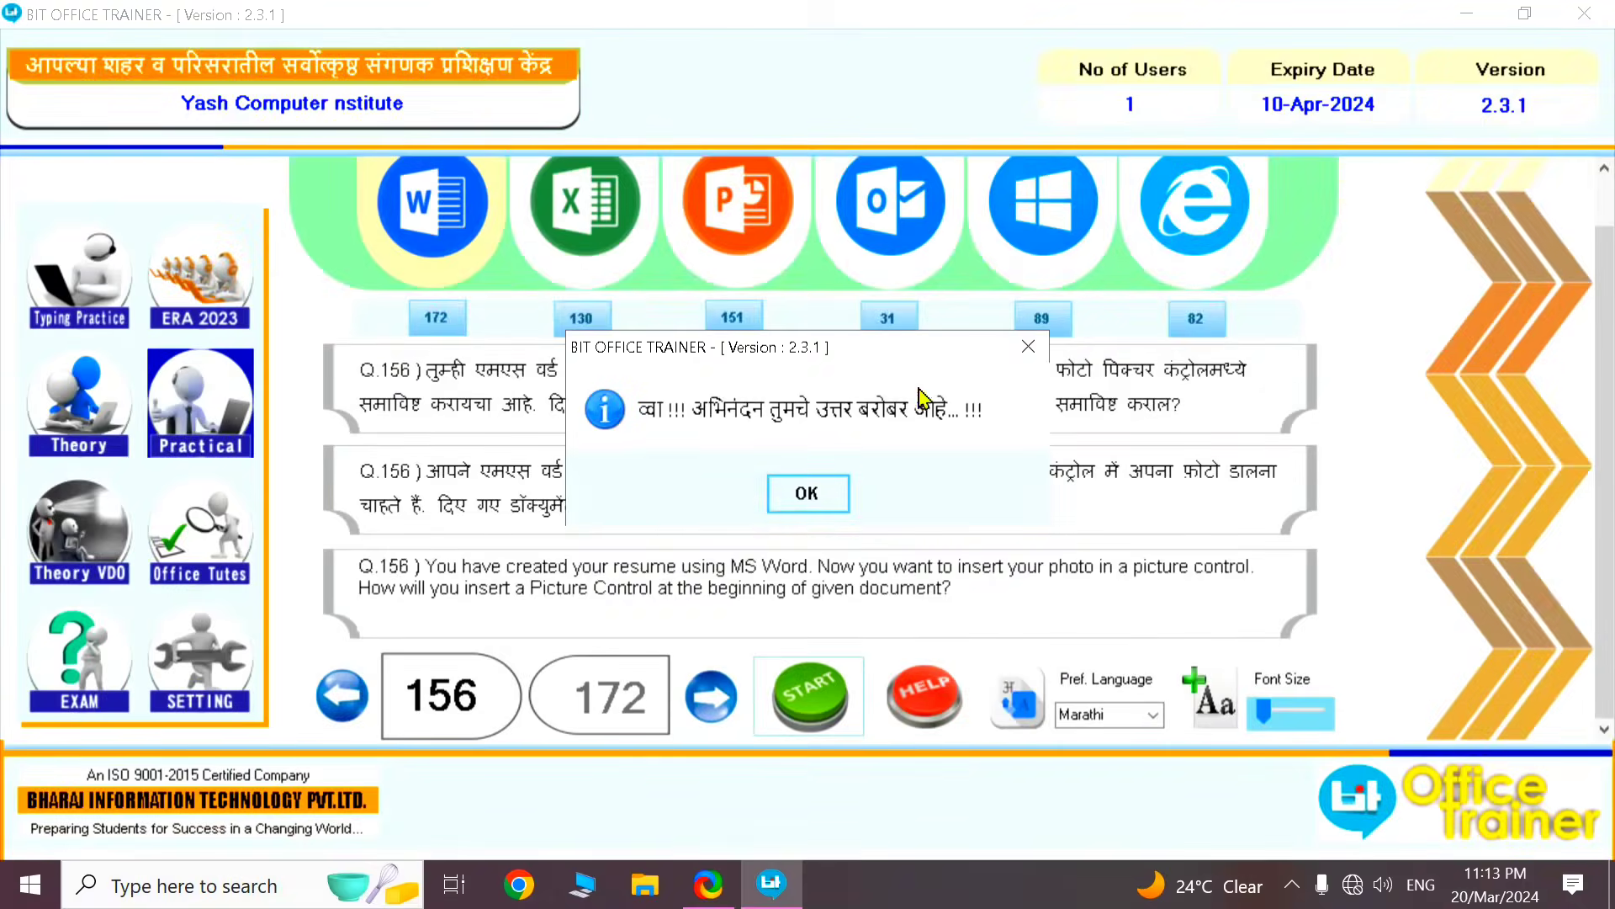
pyautogui.click(804, 505)
pyautogui.click(712, 695)
pyautogui.click(810, 695)
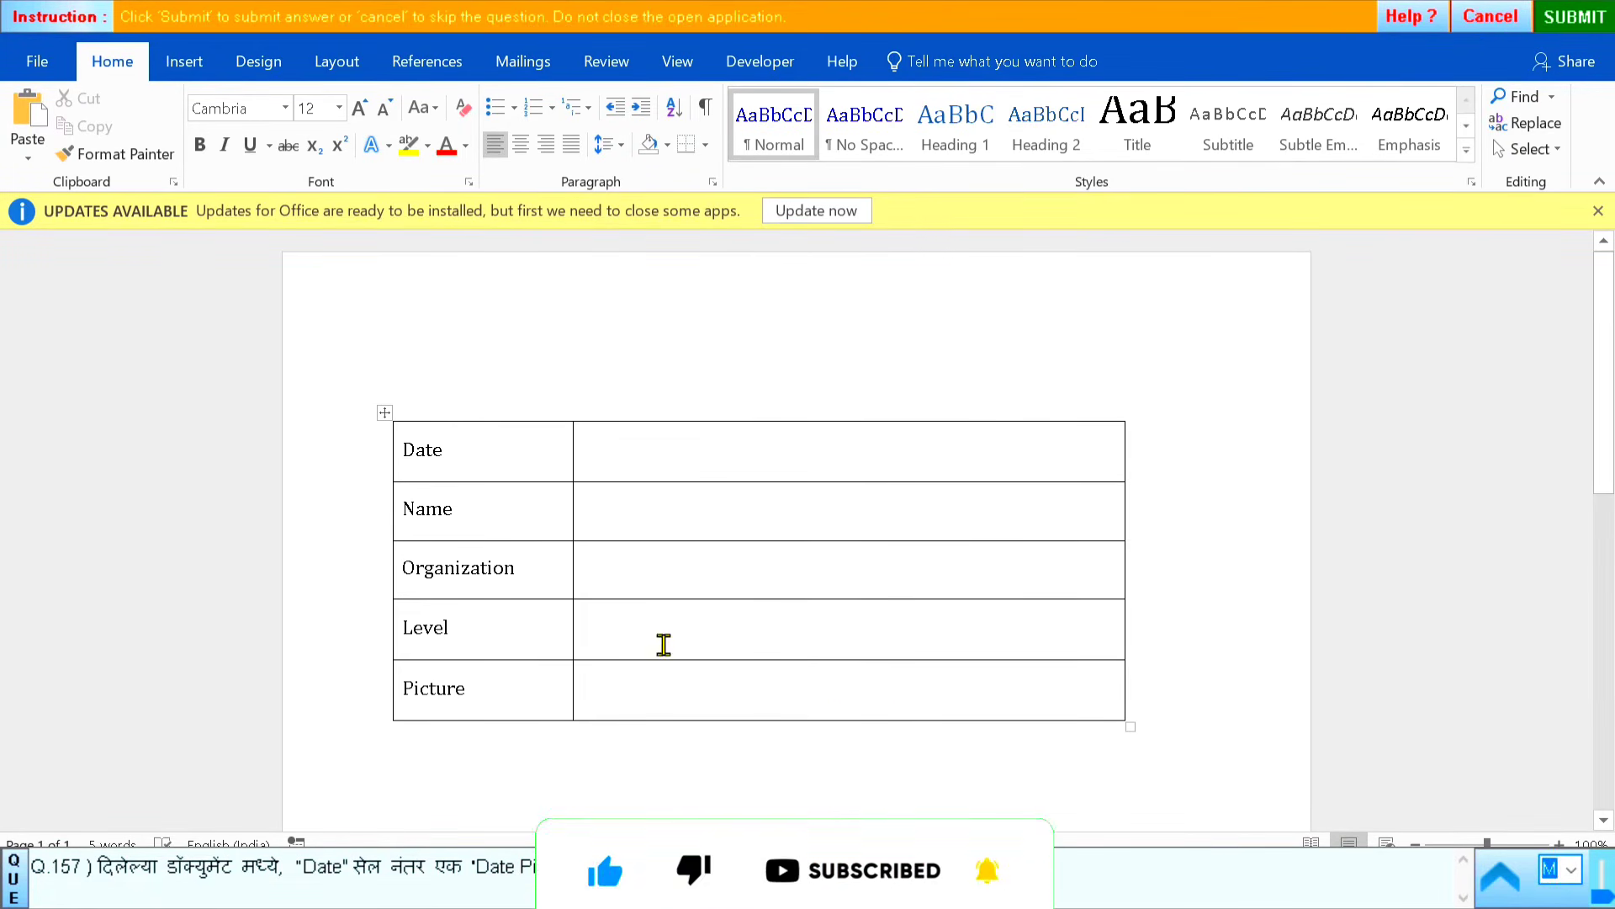
# Insert a Date Picker Content Control in the table cell next to "Date"
pyautogui.click(623, 456)
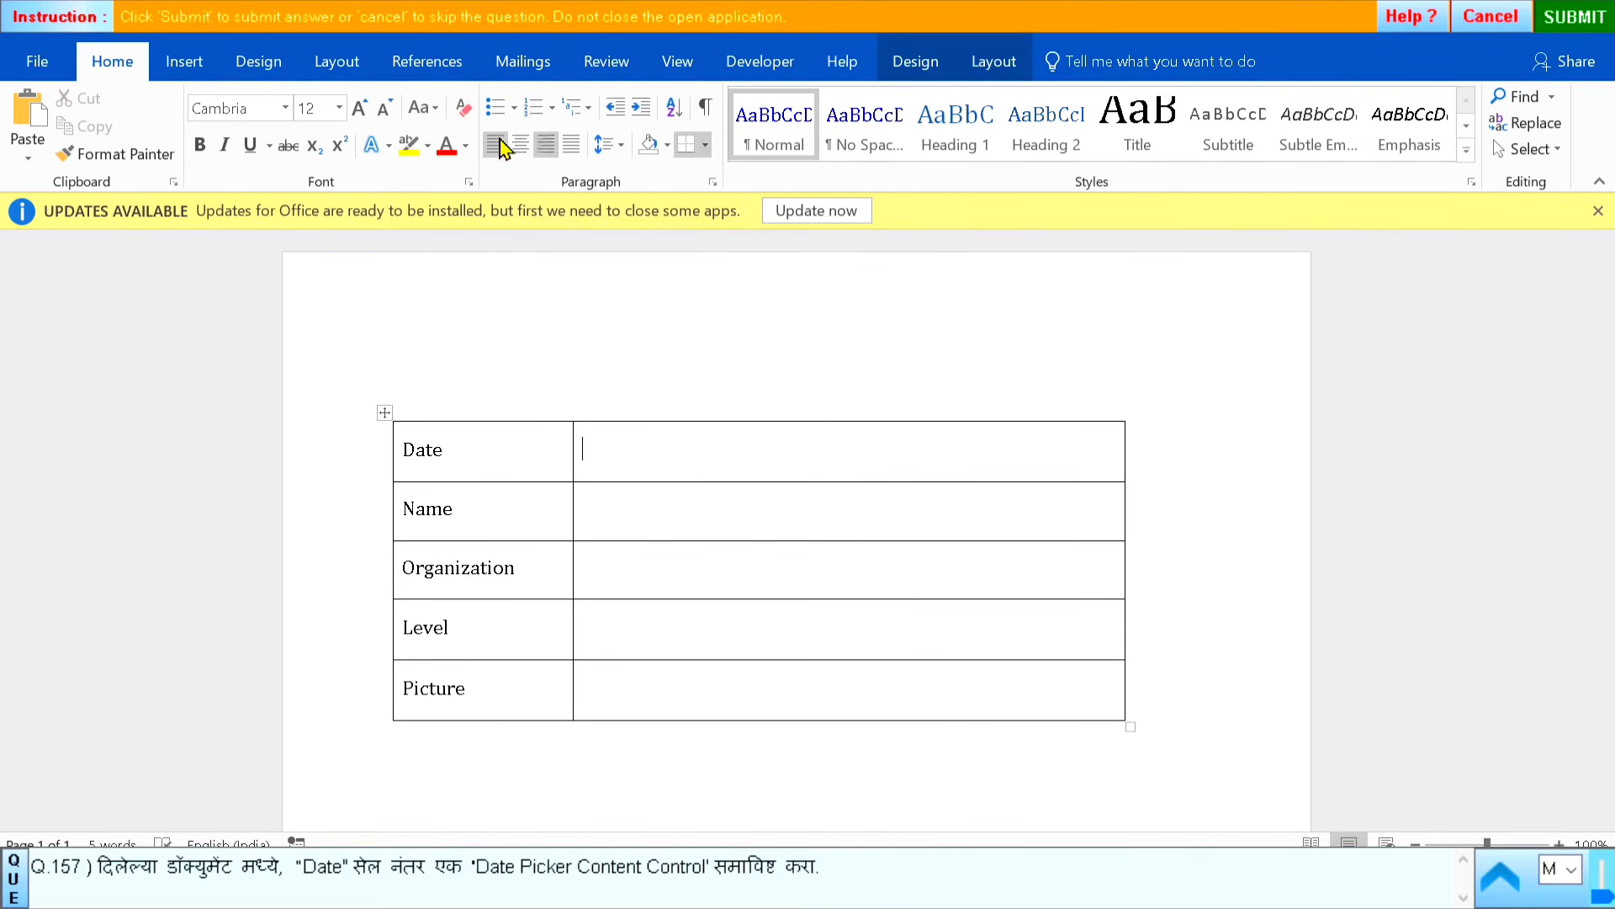
pyautogui.click(759, 63)
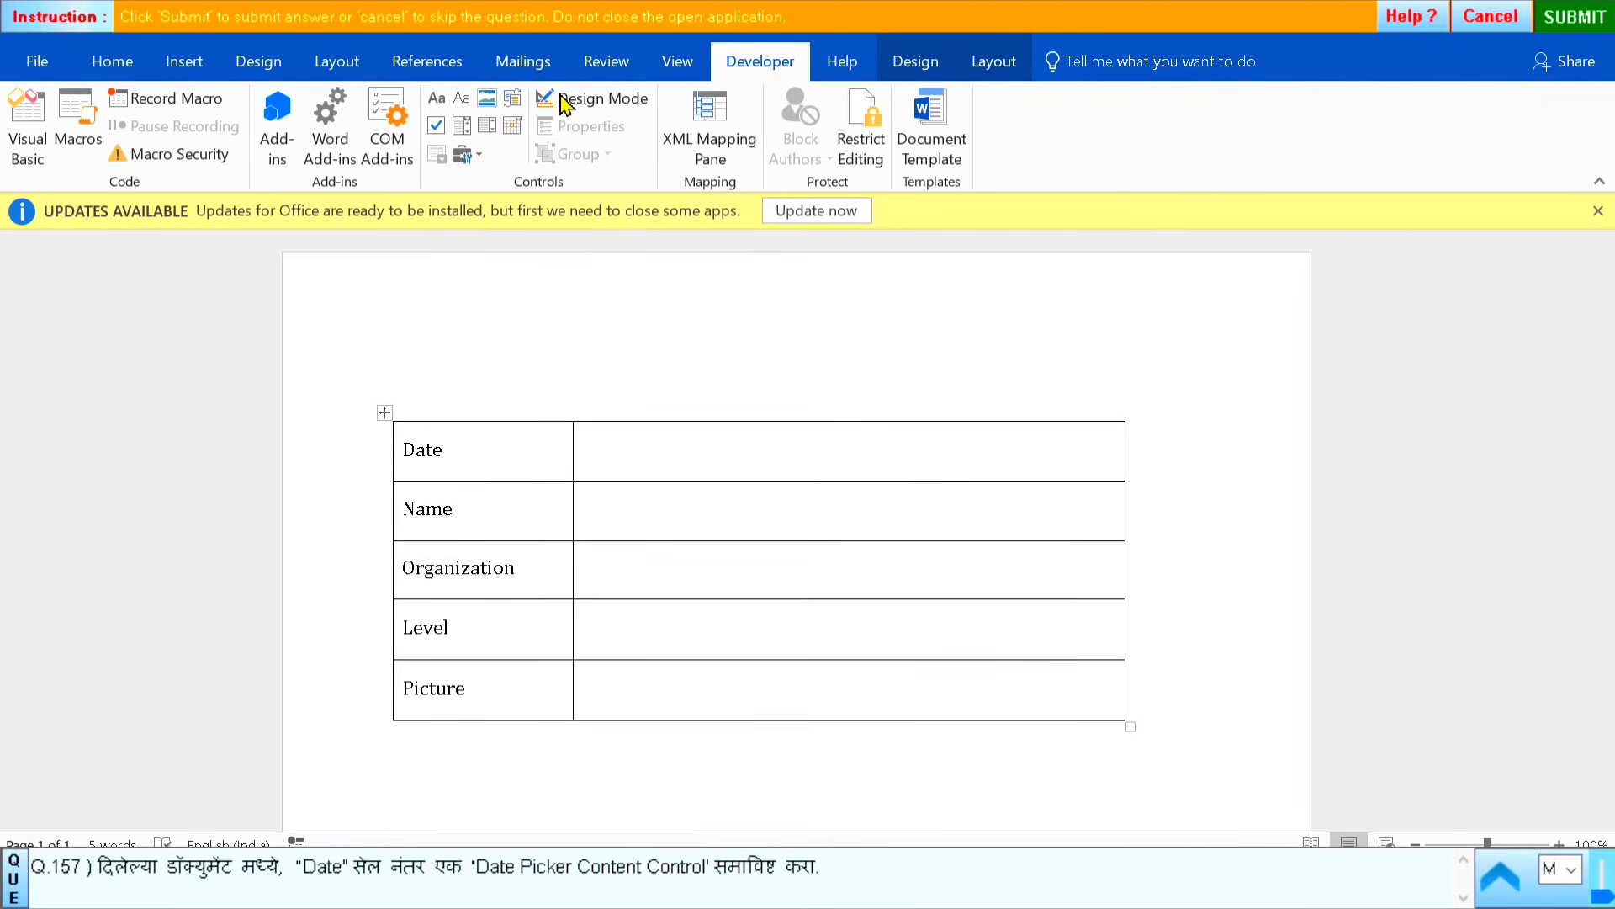
pyautogui.click(511, 128)
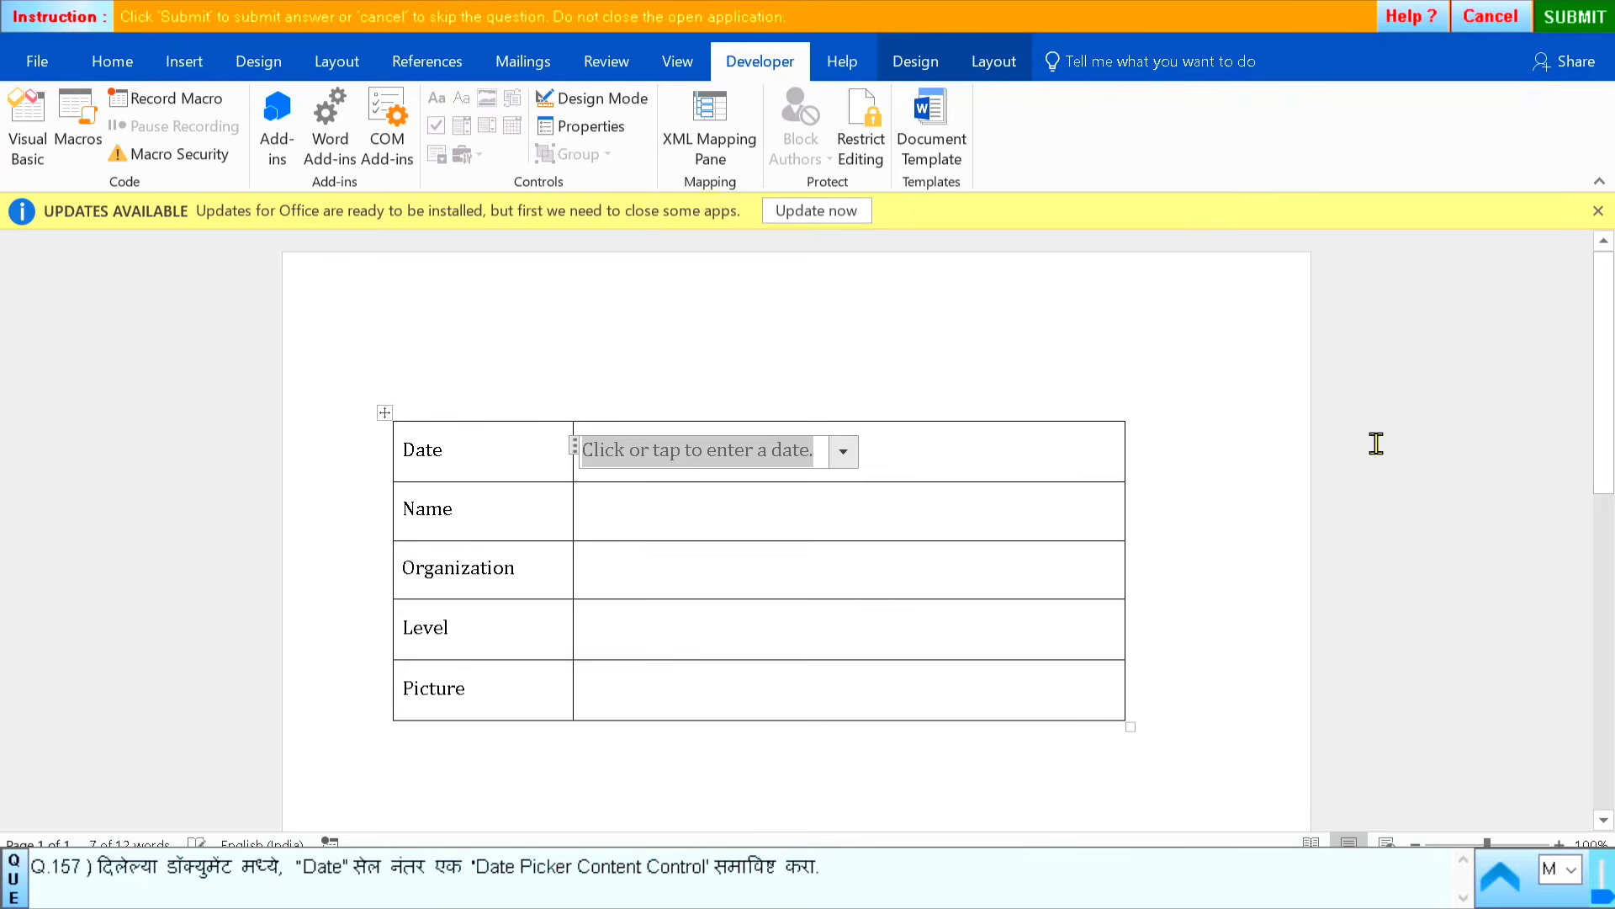
pyautogui.click(1244, 407)
# Submit the answer to question 157 and start practical question 158
pyautogui.click(1572, 20)
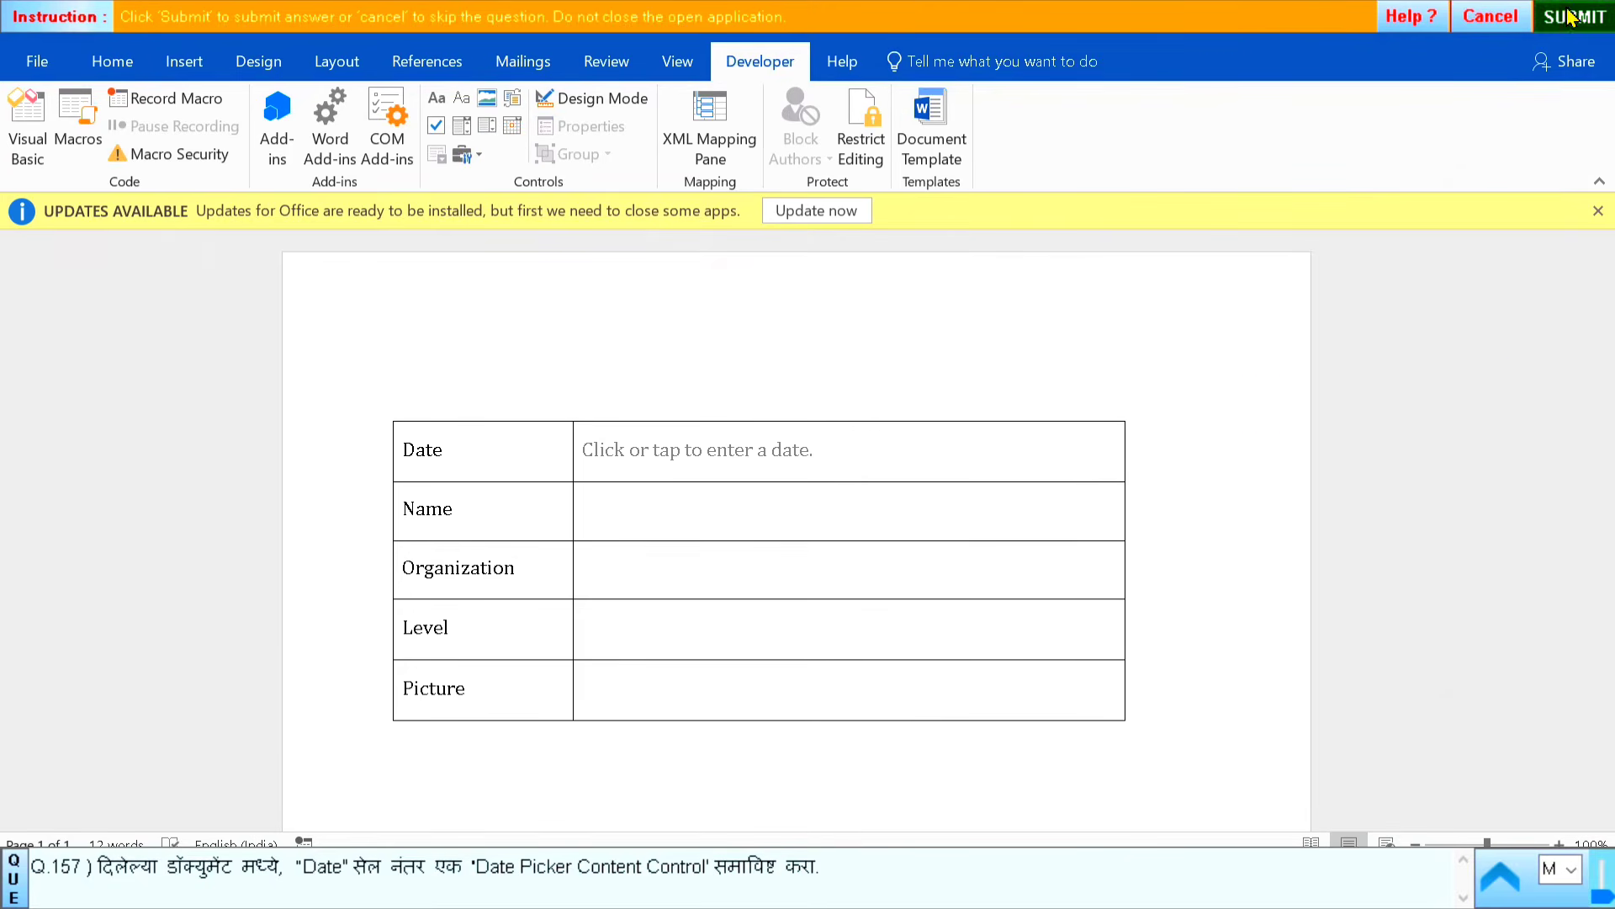
pyautogui.click(798, 490)
pyautogui.click(712, 699)
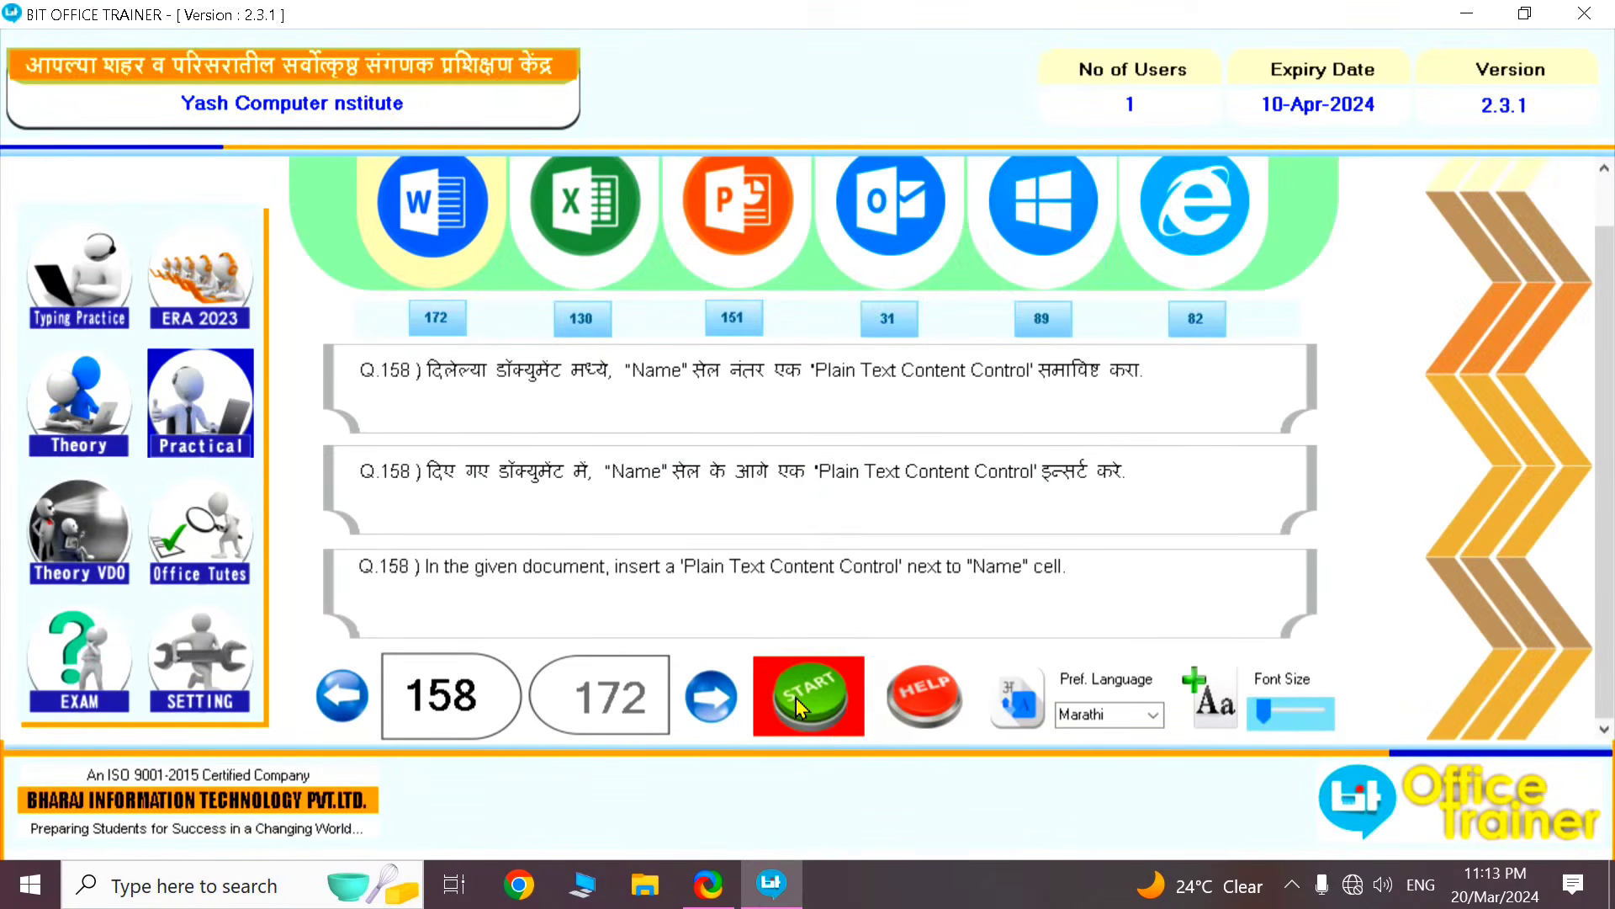
pyautogui.click(805, 705)
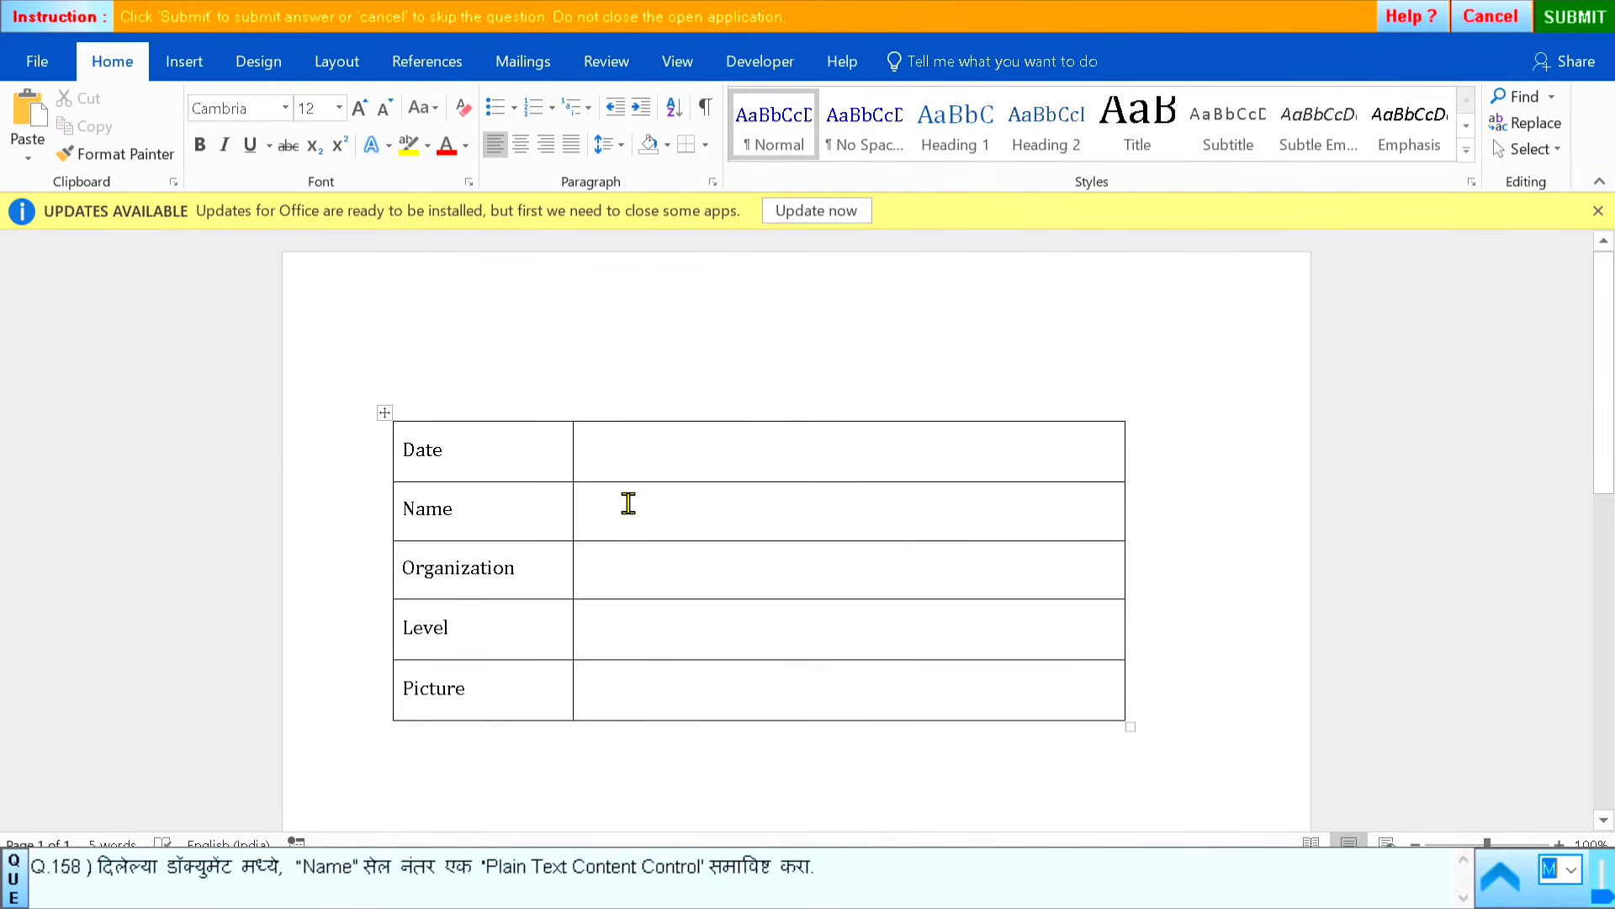
# Insert a Plain Text Content Control in the table cell next to "Name"
pyautogui.click(608, 528)
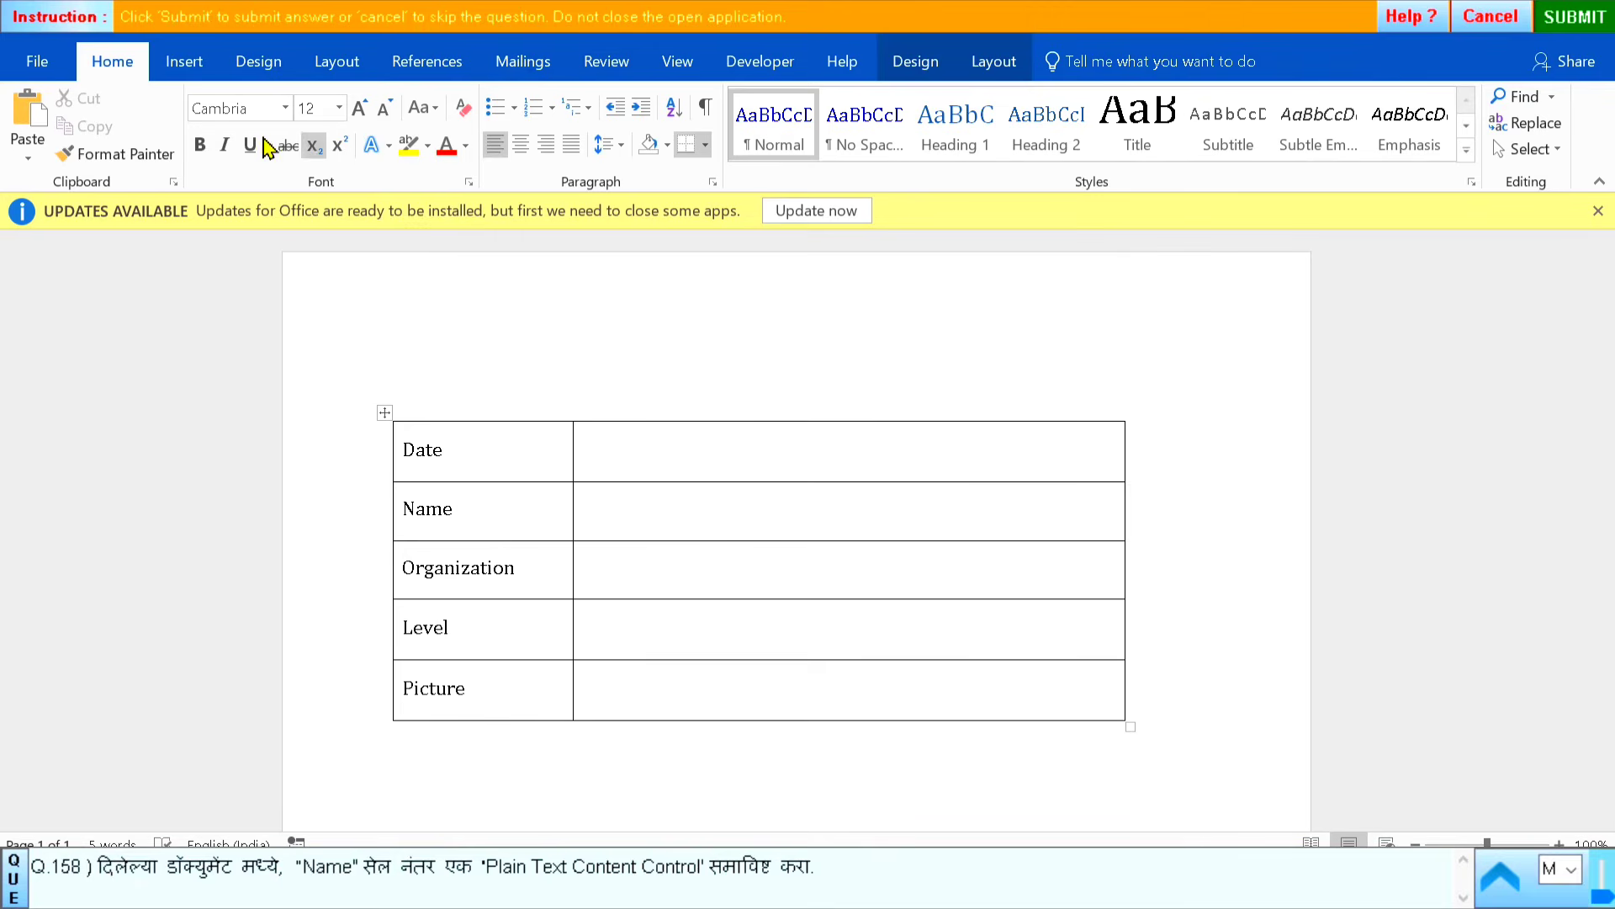
pyautogui.click(760, 71)
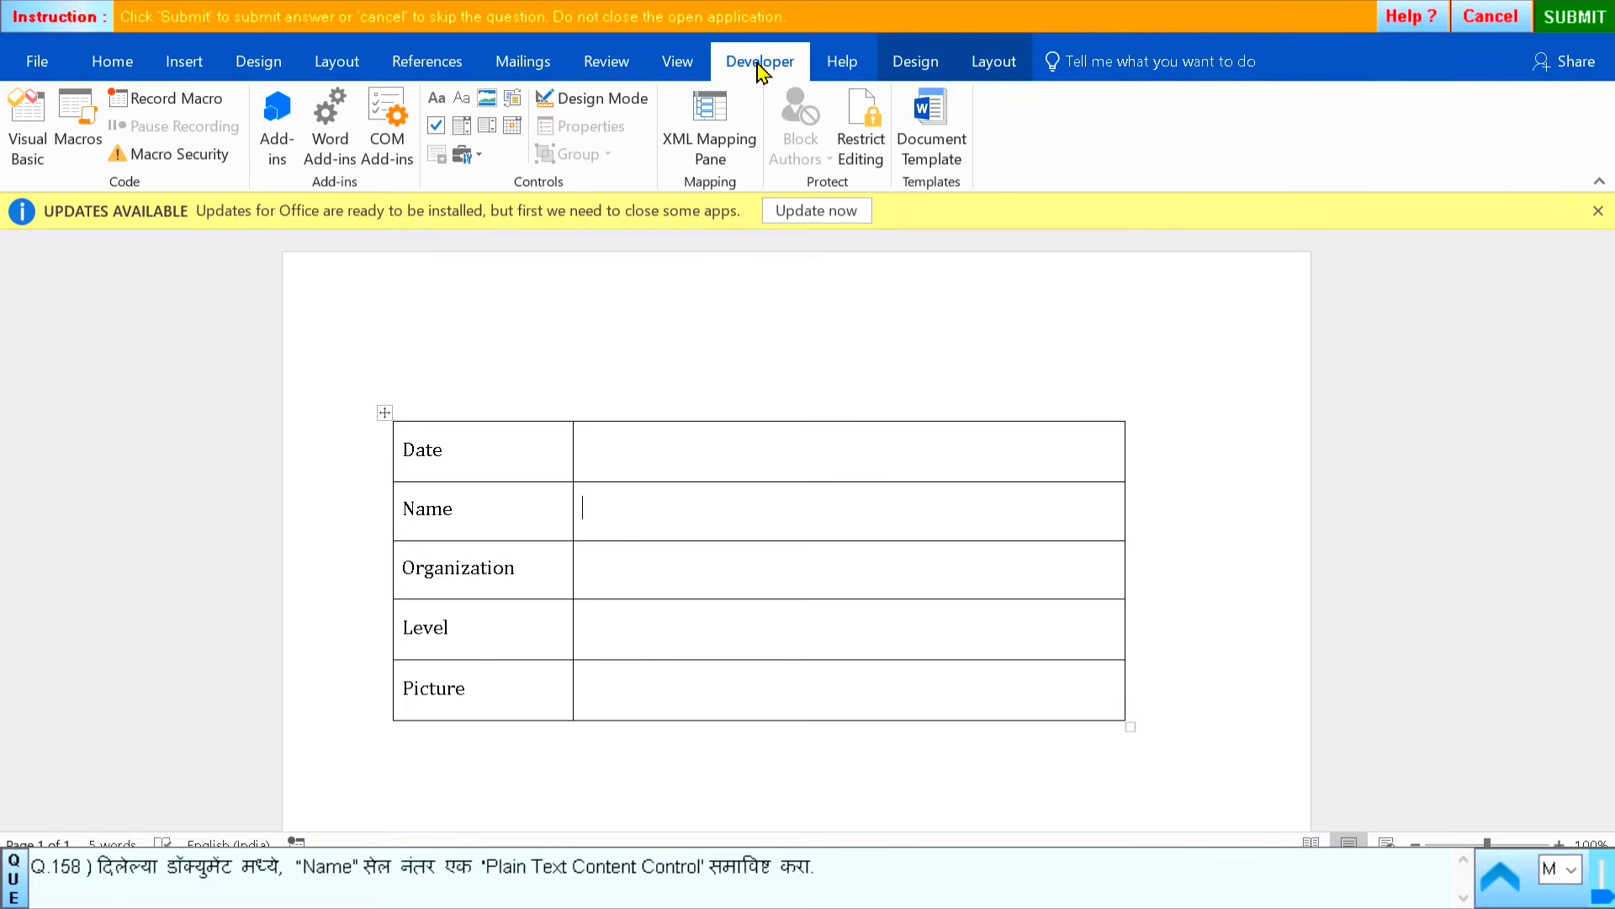
pyautogui.click(460, 99)
pyautogui.click(1172, 469)
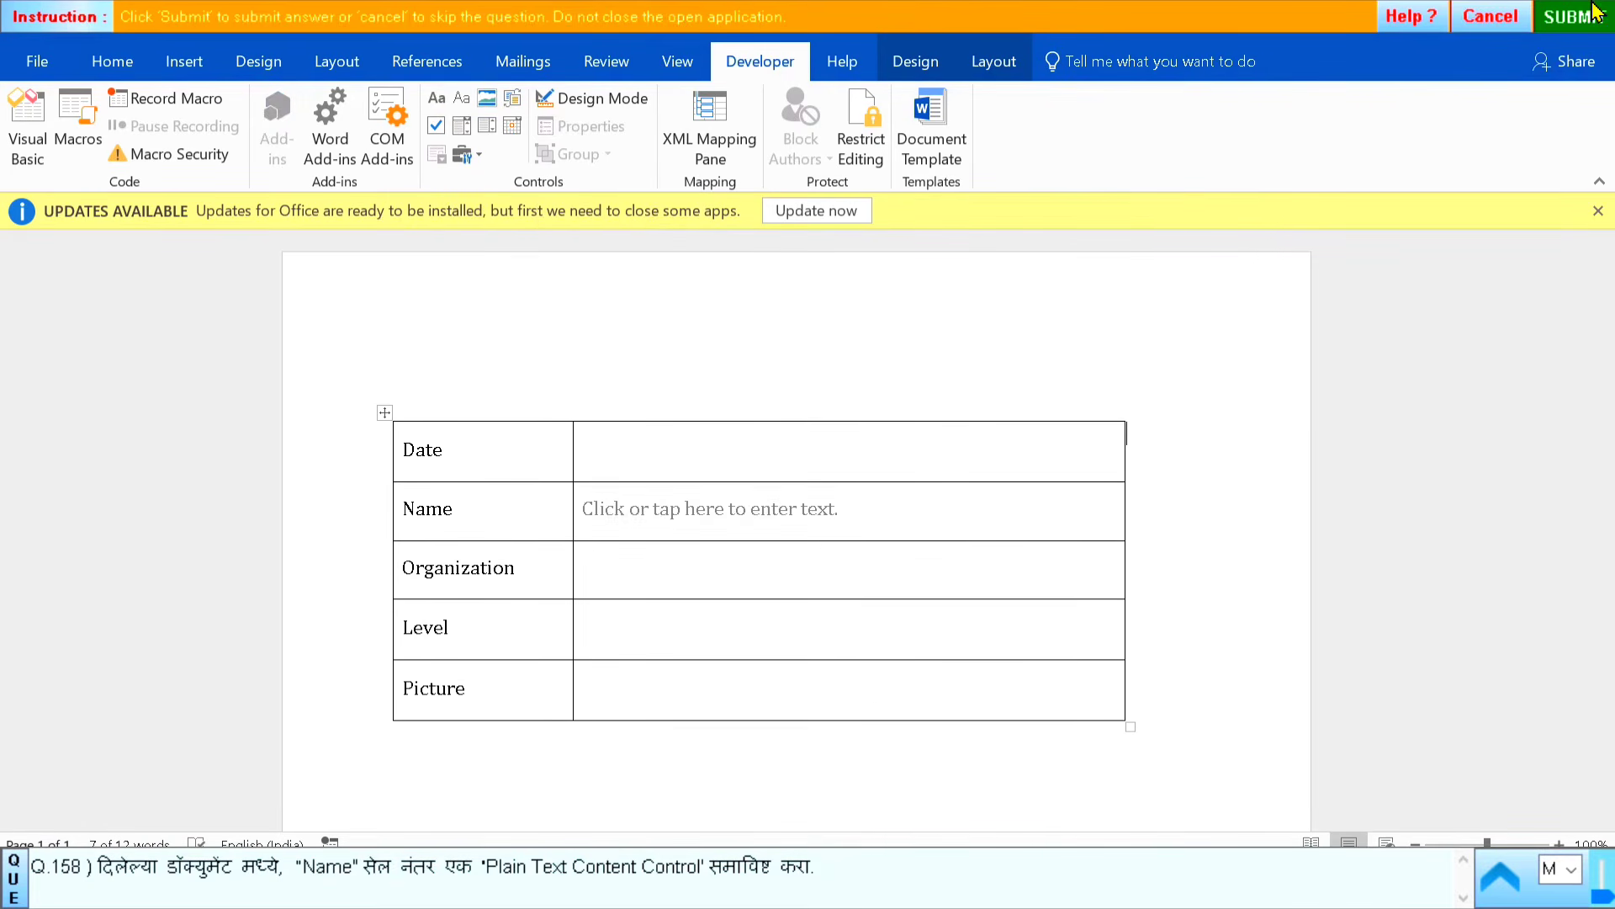
# Submit the answer to question 158 and start practical question 159
pyautogui.click(1573, 17)
pyautogui.click(807, 494)
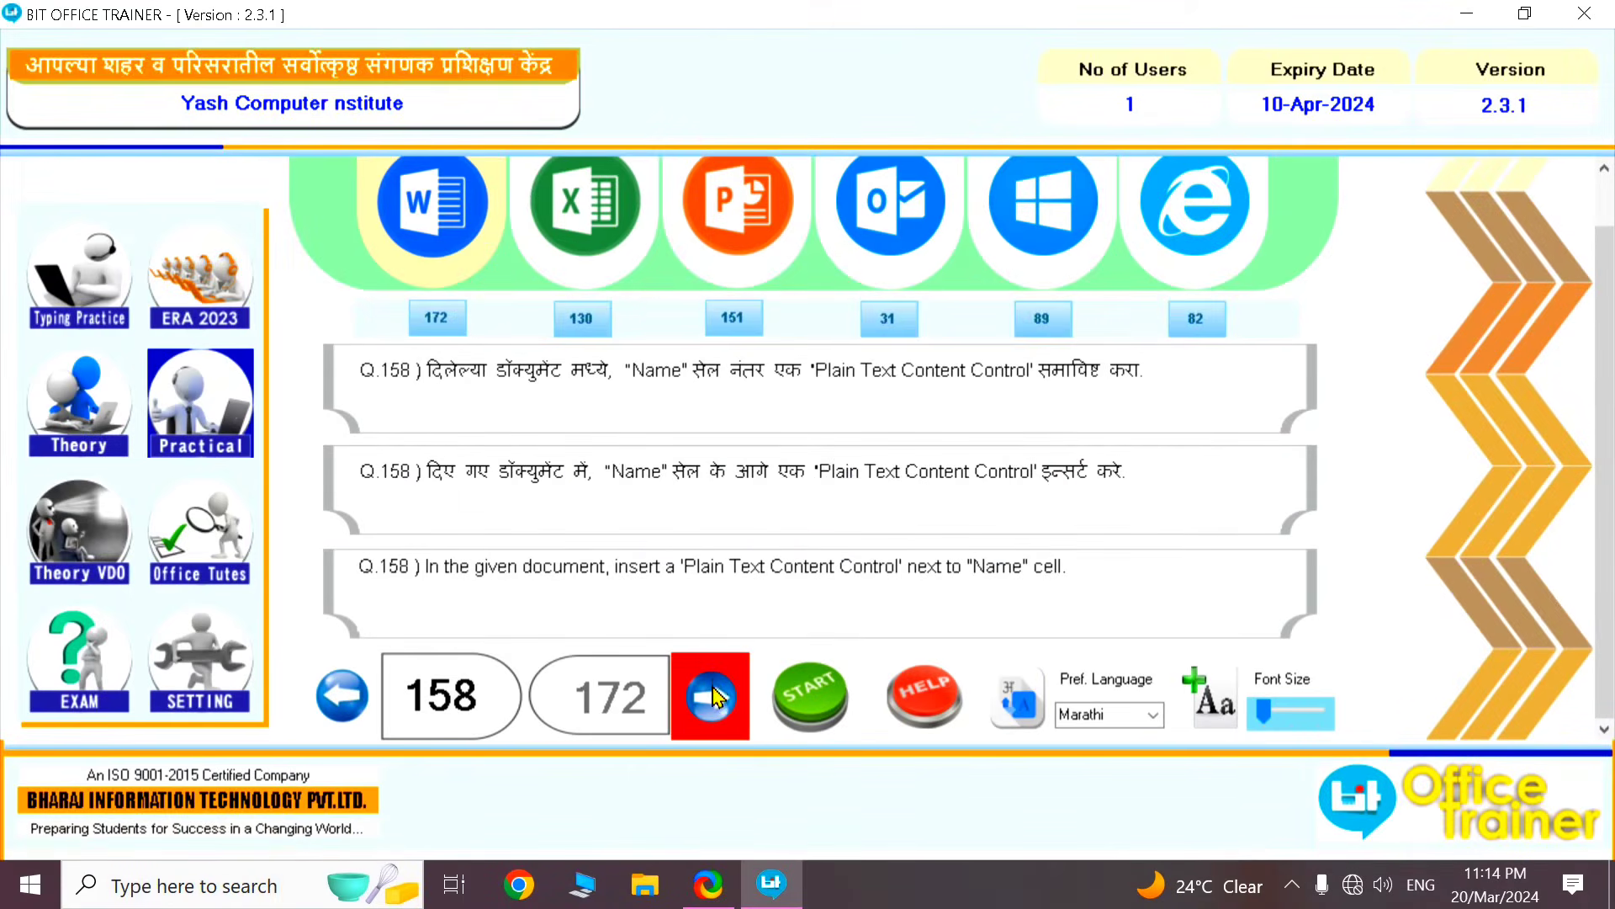
pyautogui.click(711, 696)
pyautogui.click(829, 692)
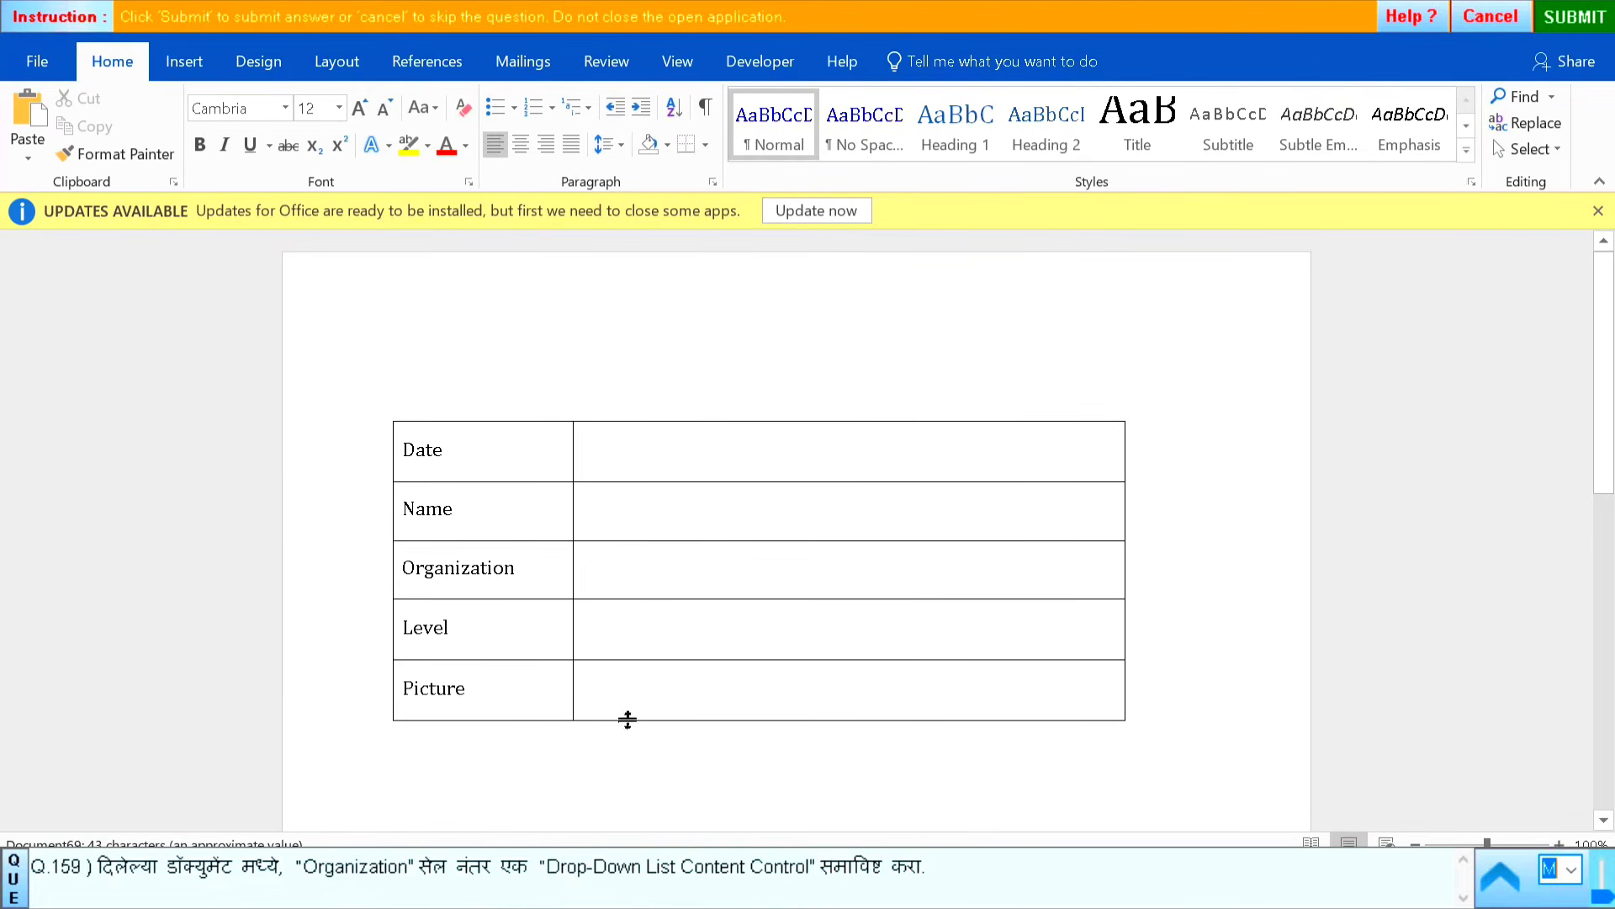
# Insert a Drop-Down List Content Control in the table cell next to "Organization"
pyautogui.click(612, 570)
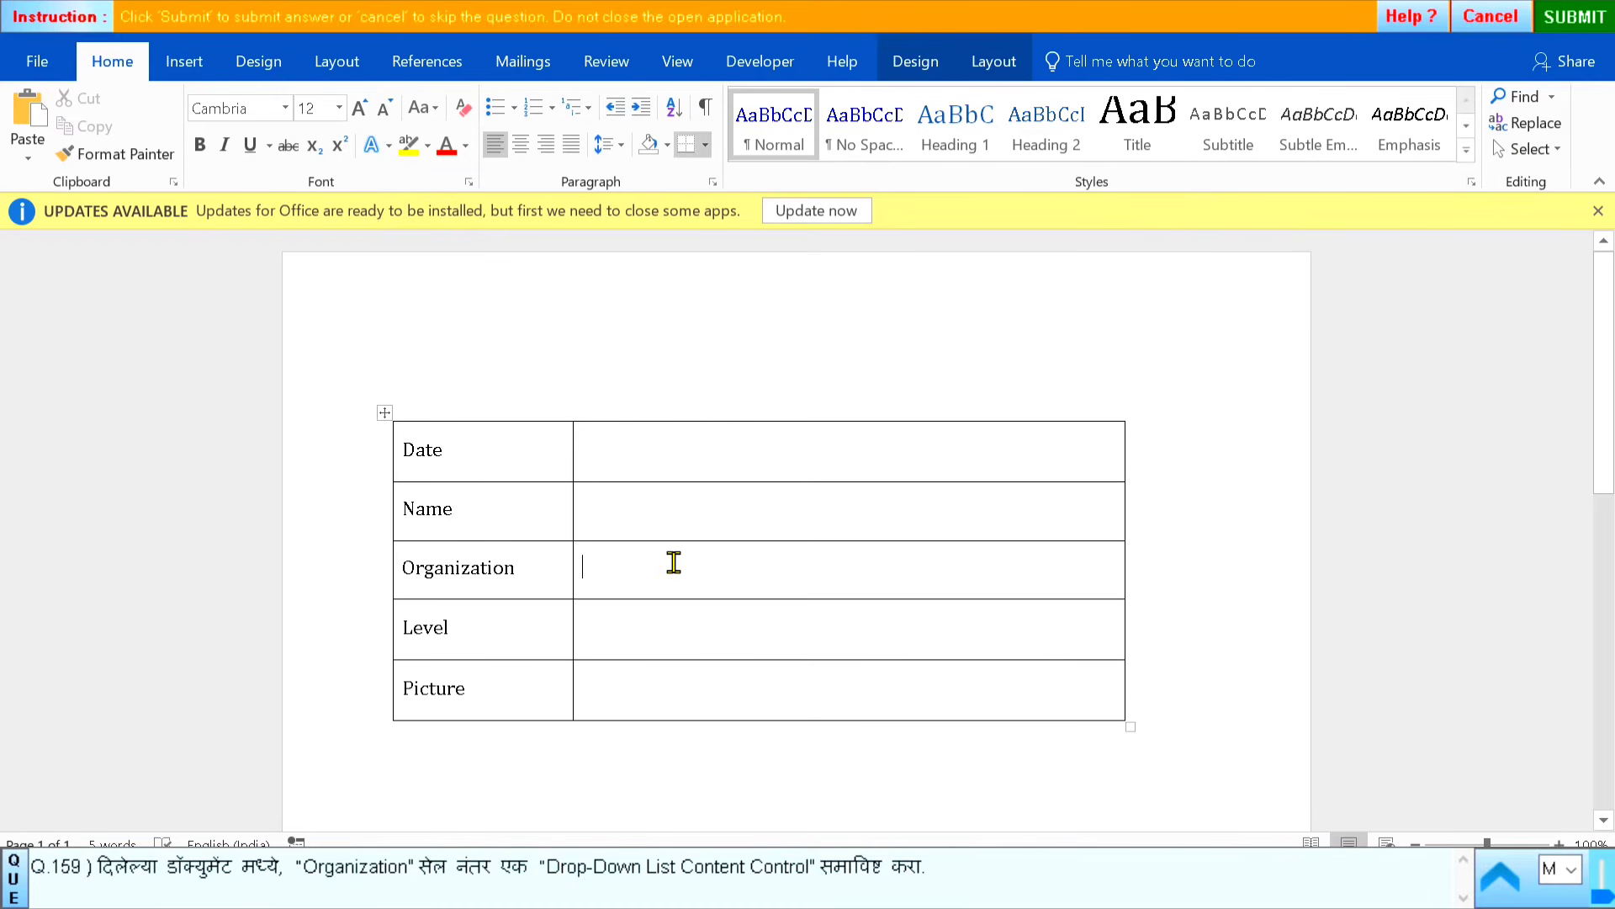
pyautogui.click(768, 75)
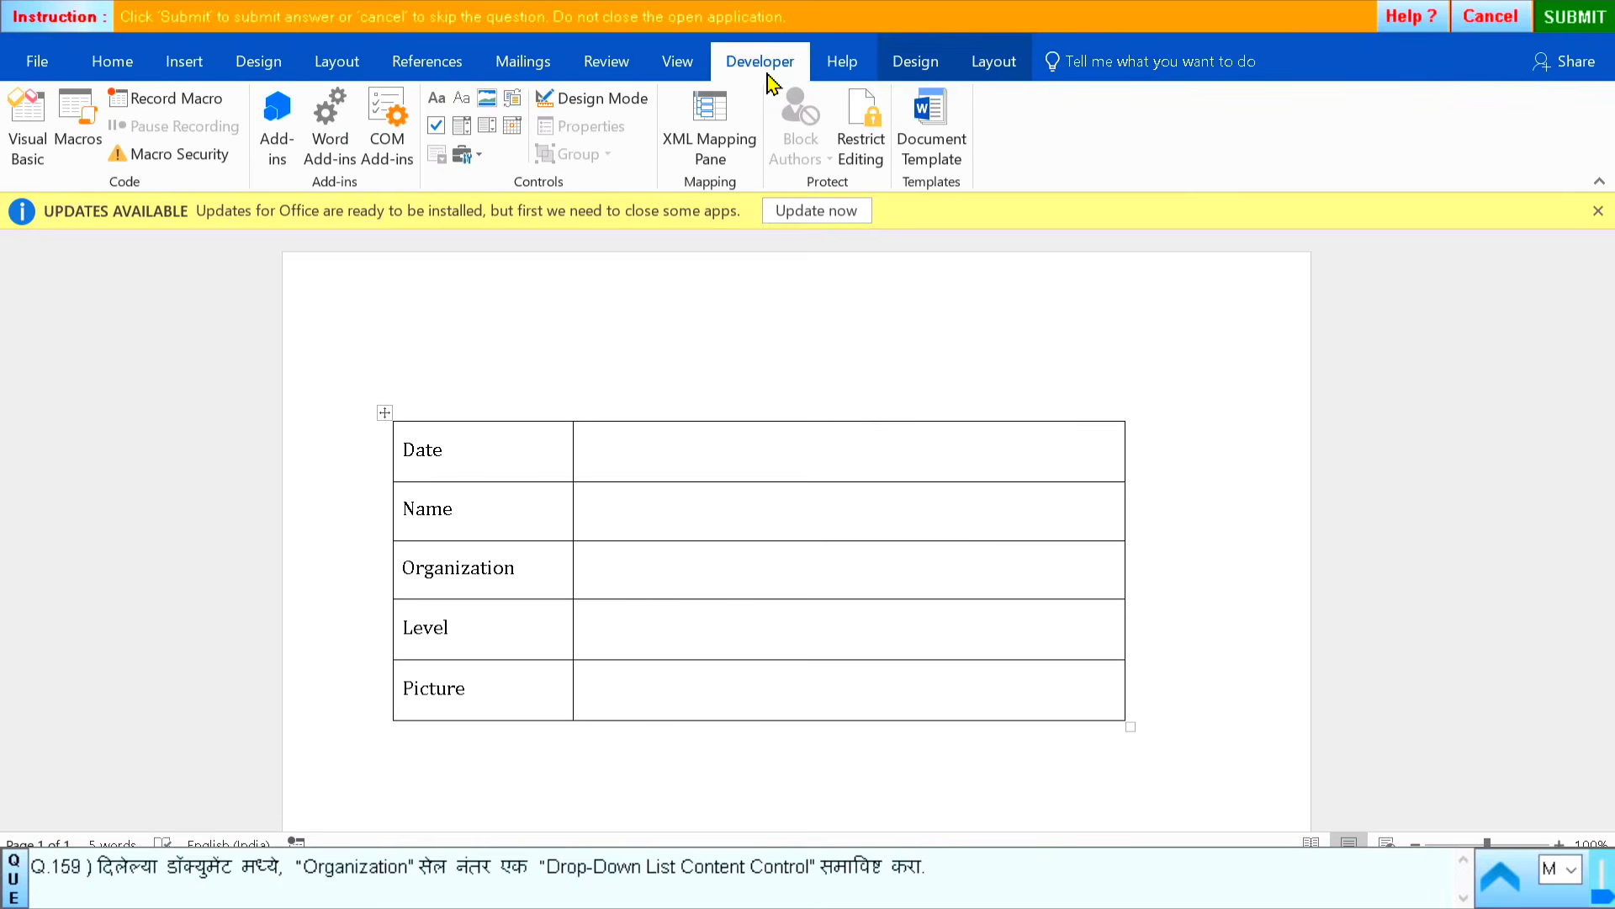
pyautogui.click(494, 128)
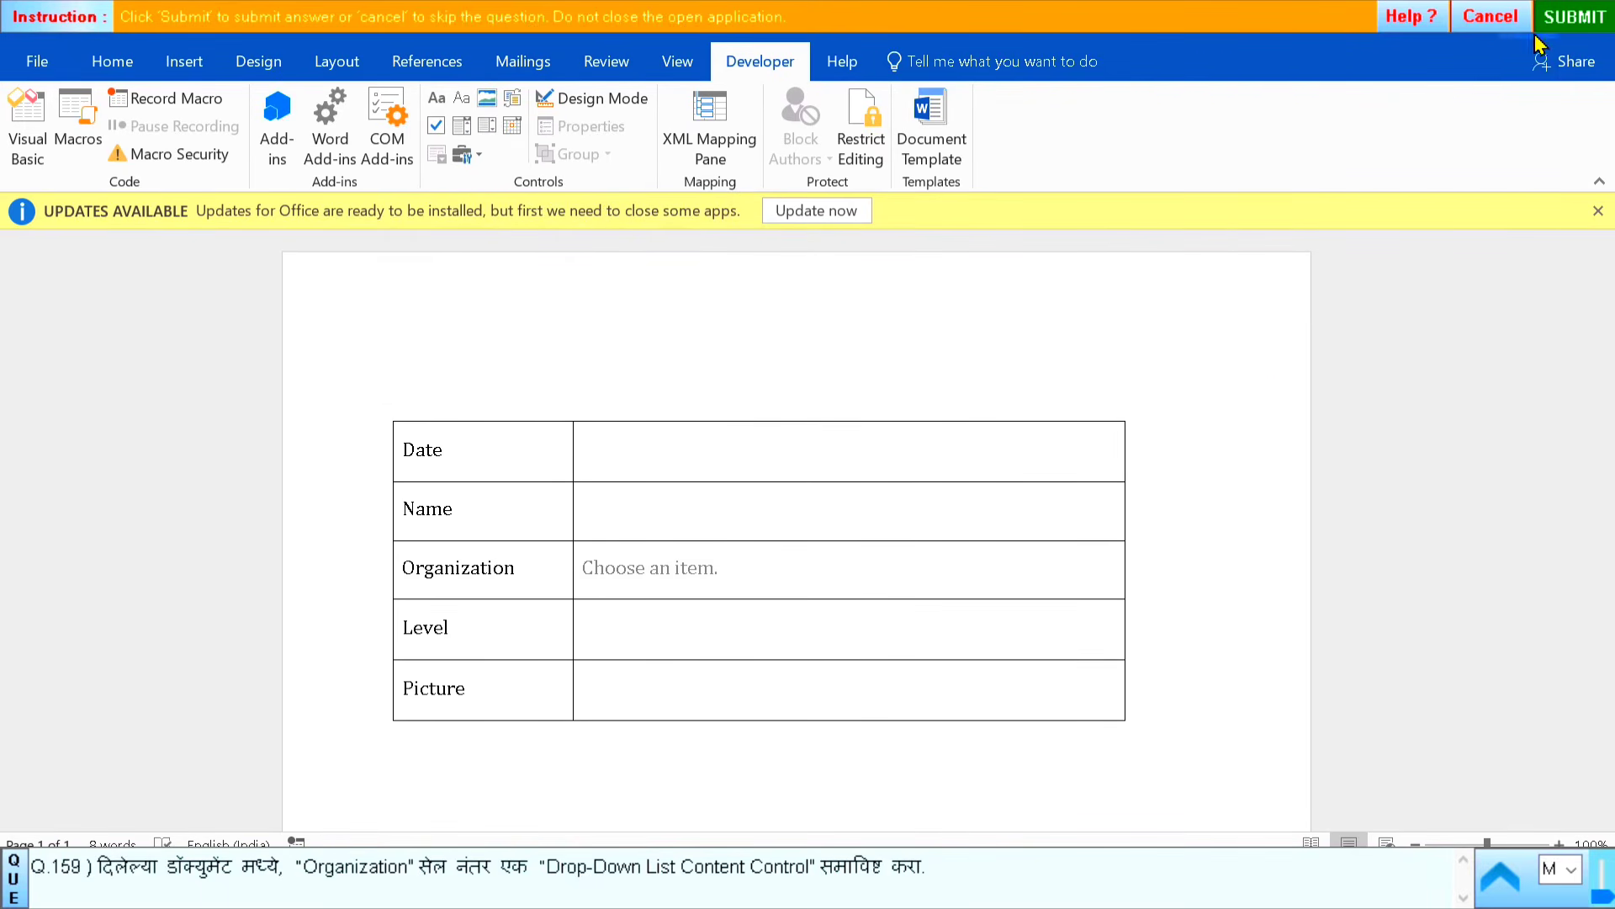
# Submit the answer to question 159 and start practical question 160
pyautogui.click(1578, 16)
pyautogui.click(818, 498)
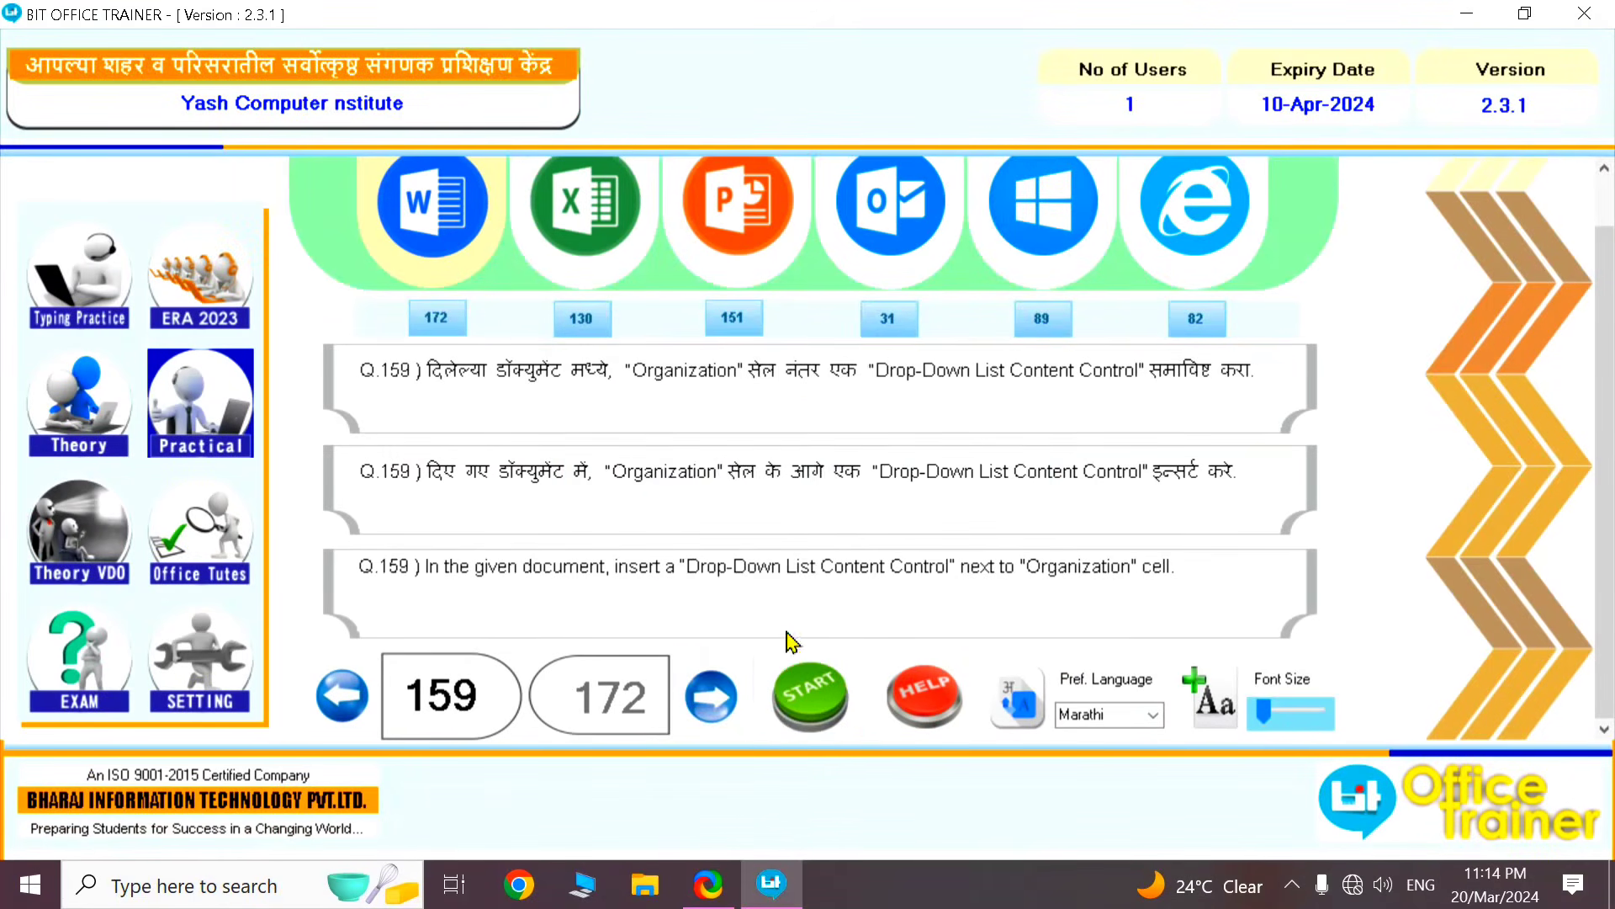
pyautogui.click(722, 707)
pyautogui.click(804, 703)
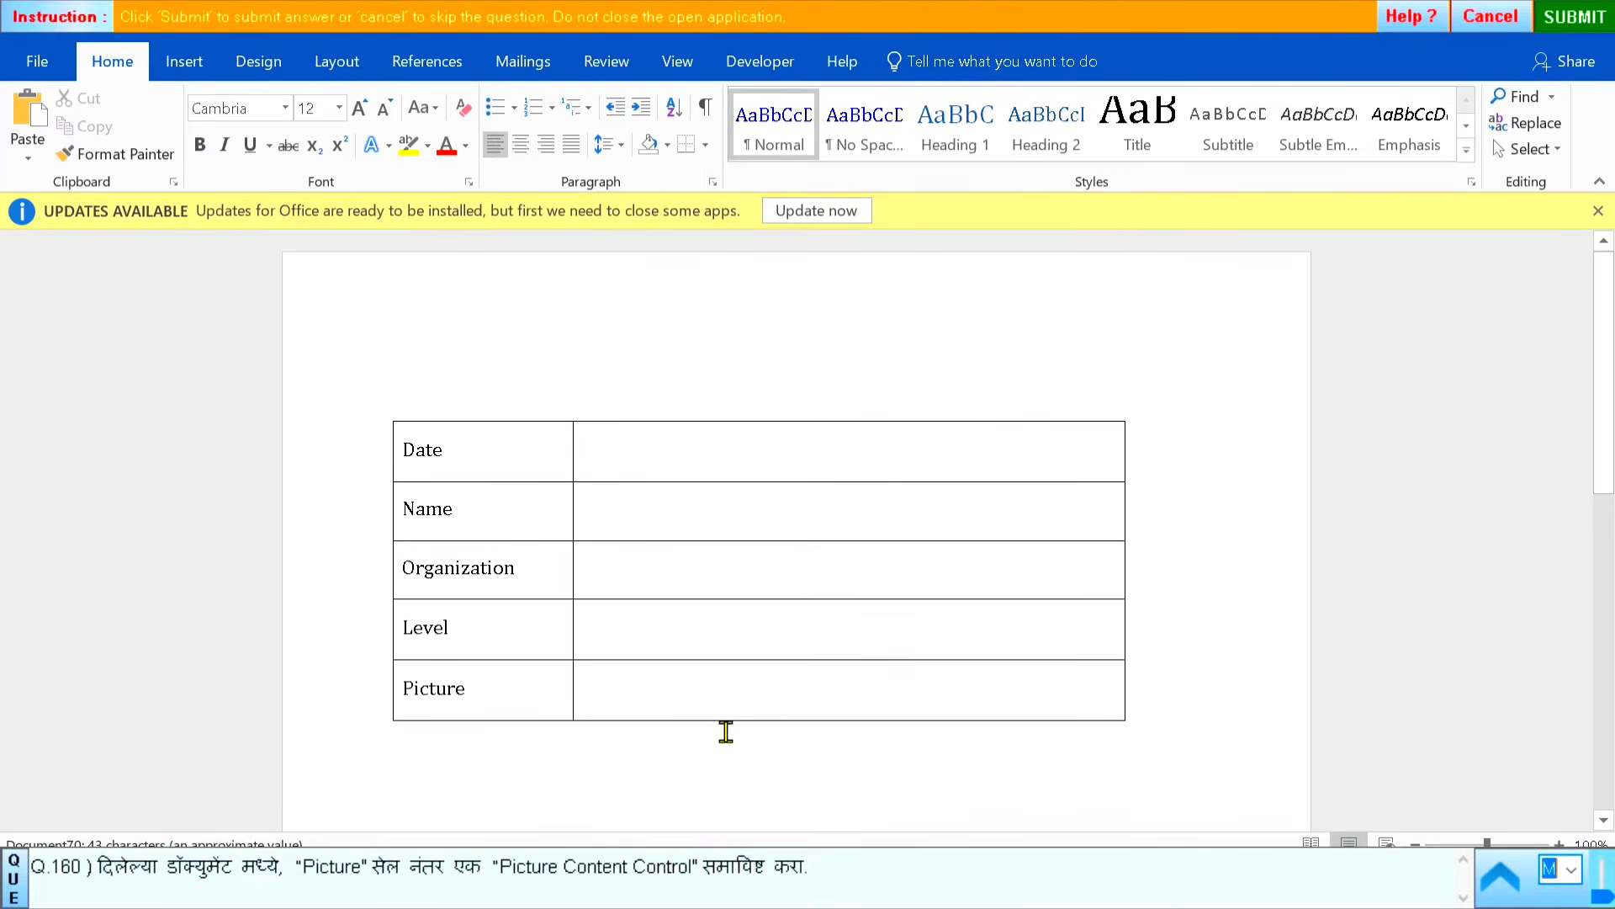
# Insert a Picture Content Control in the table cell next to "Picture"
pyautogui.click(604, 684)
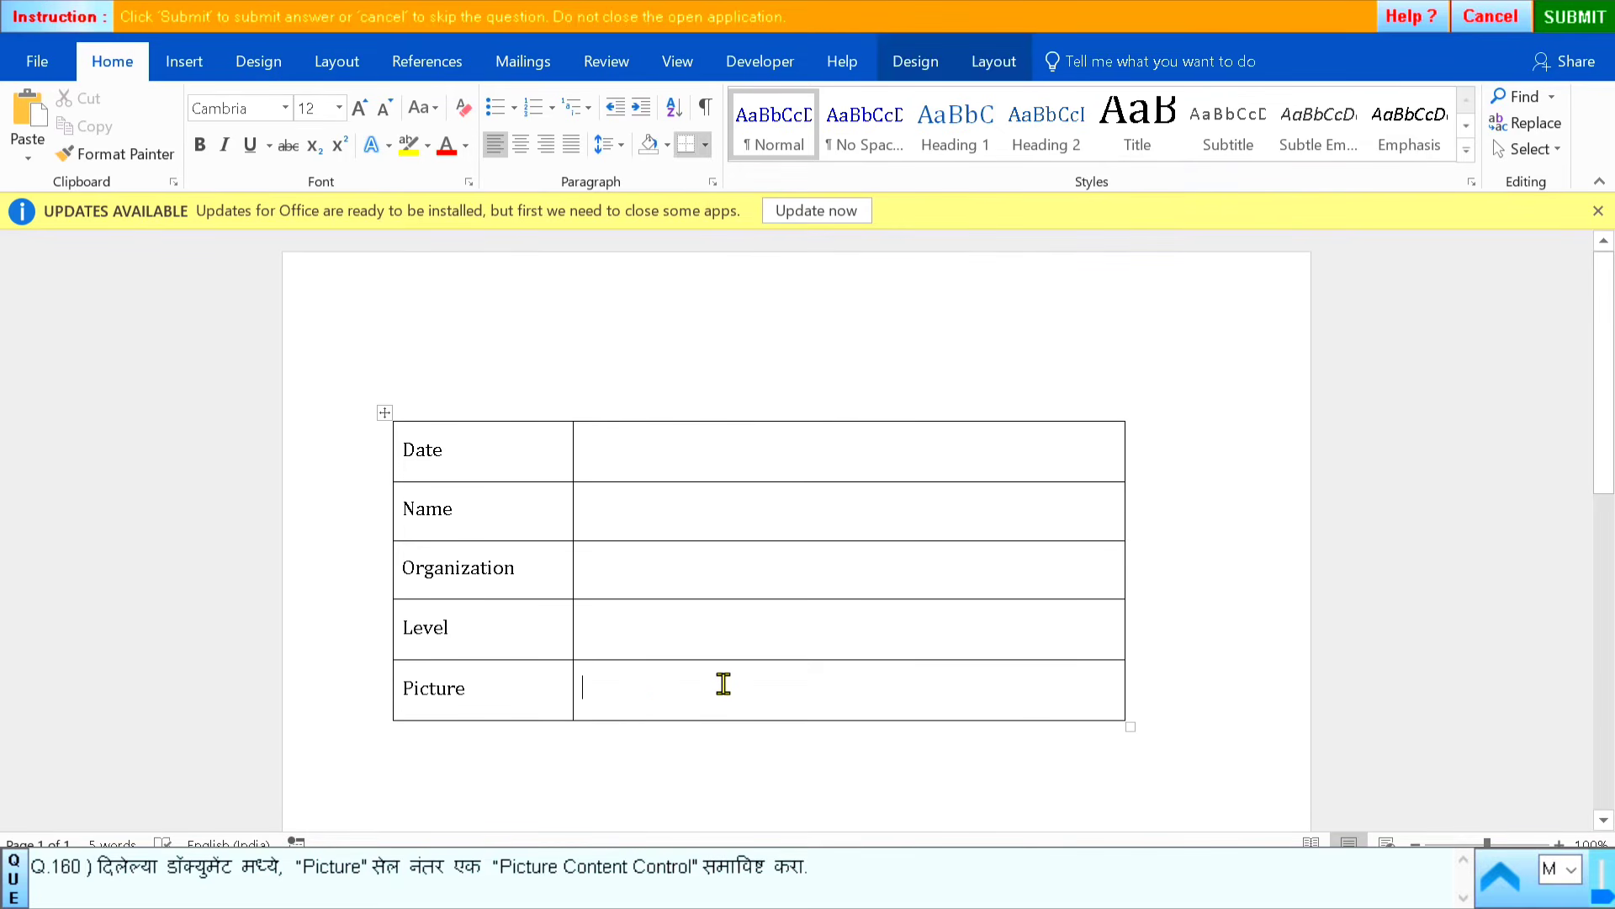
pyautogui.click(748, 76)
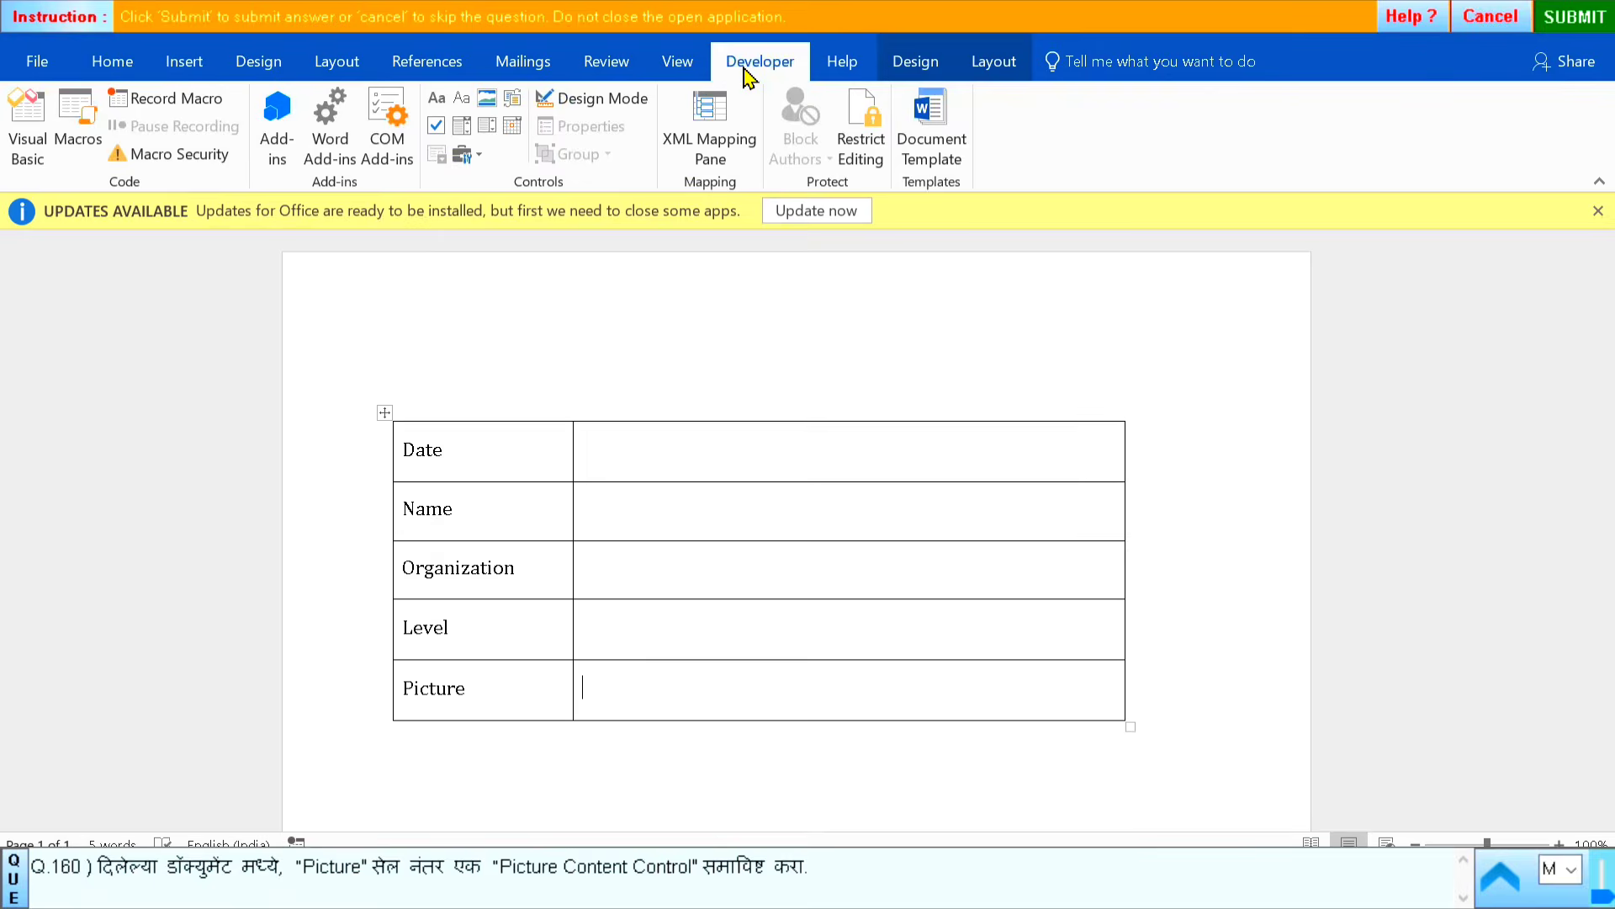
pyautogui.click(488, 101)
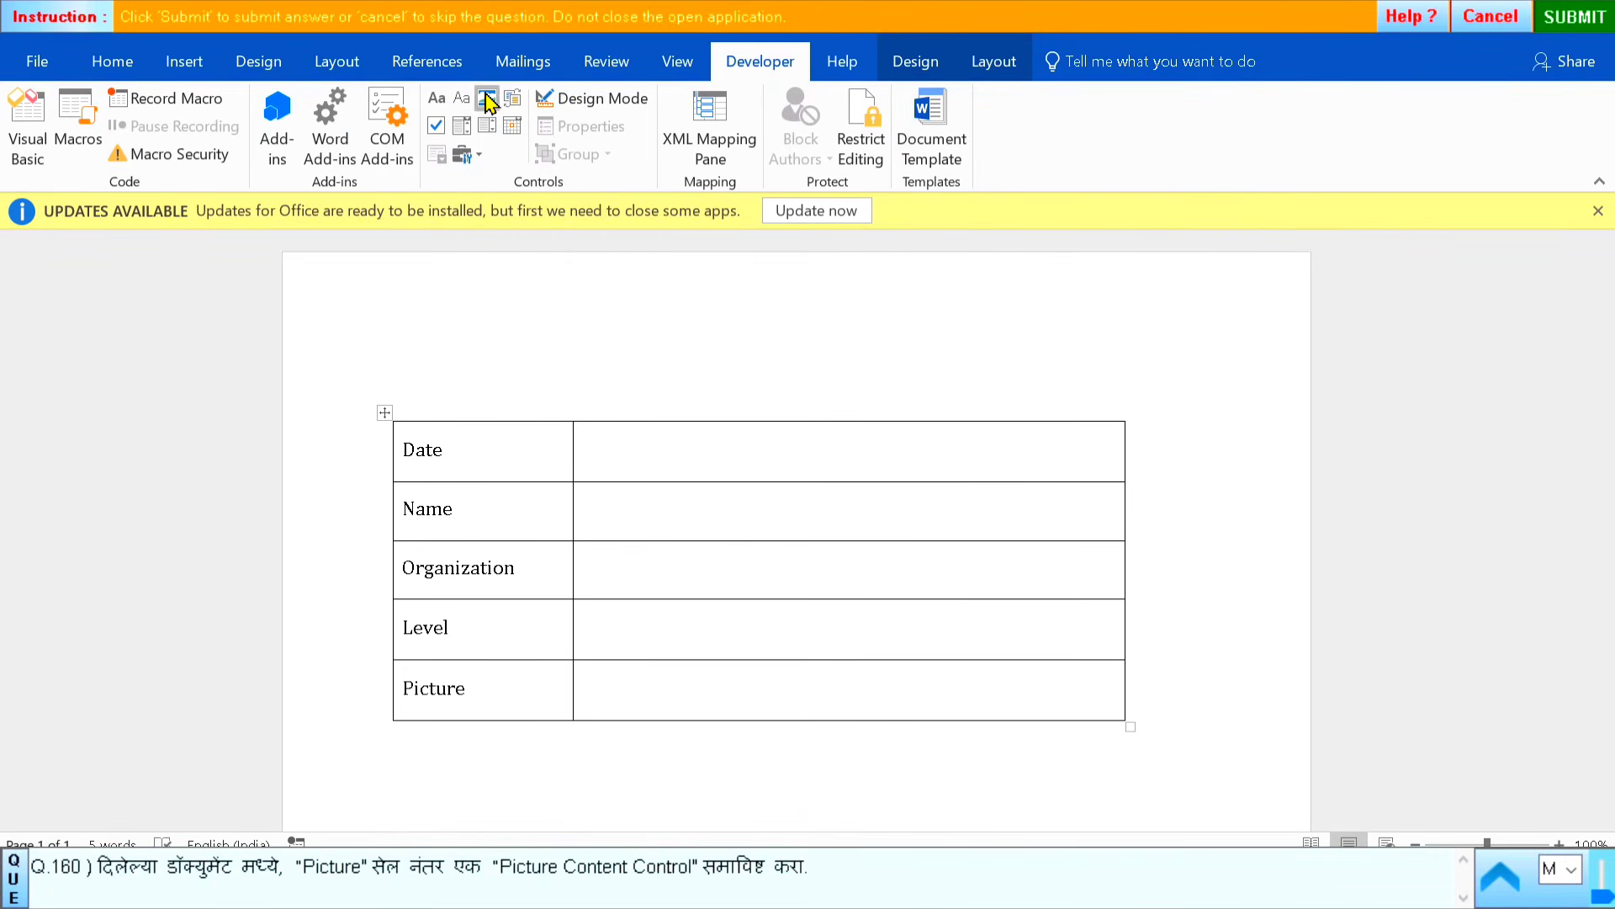
pyautogui.click(1298, 622)
# Submit the answer to question 160 and start practical question 161
pyautogui.click(1575, 17)
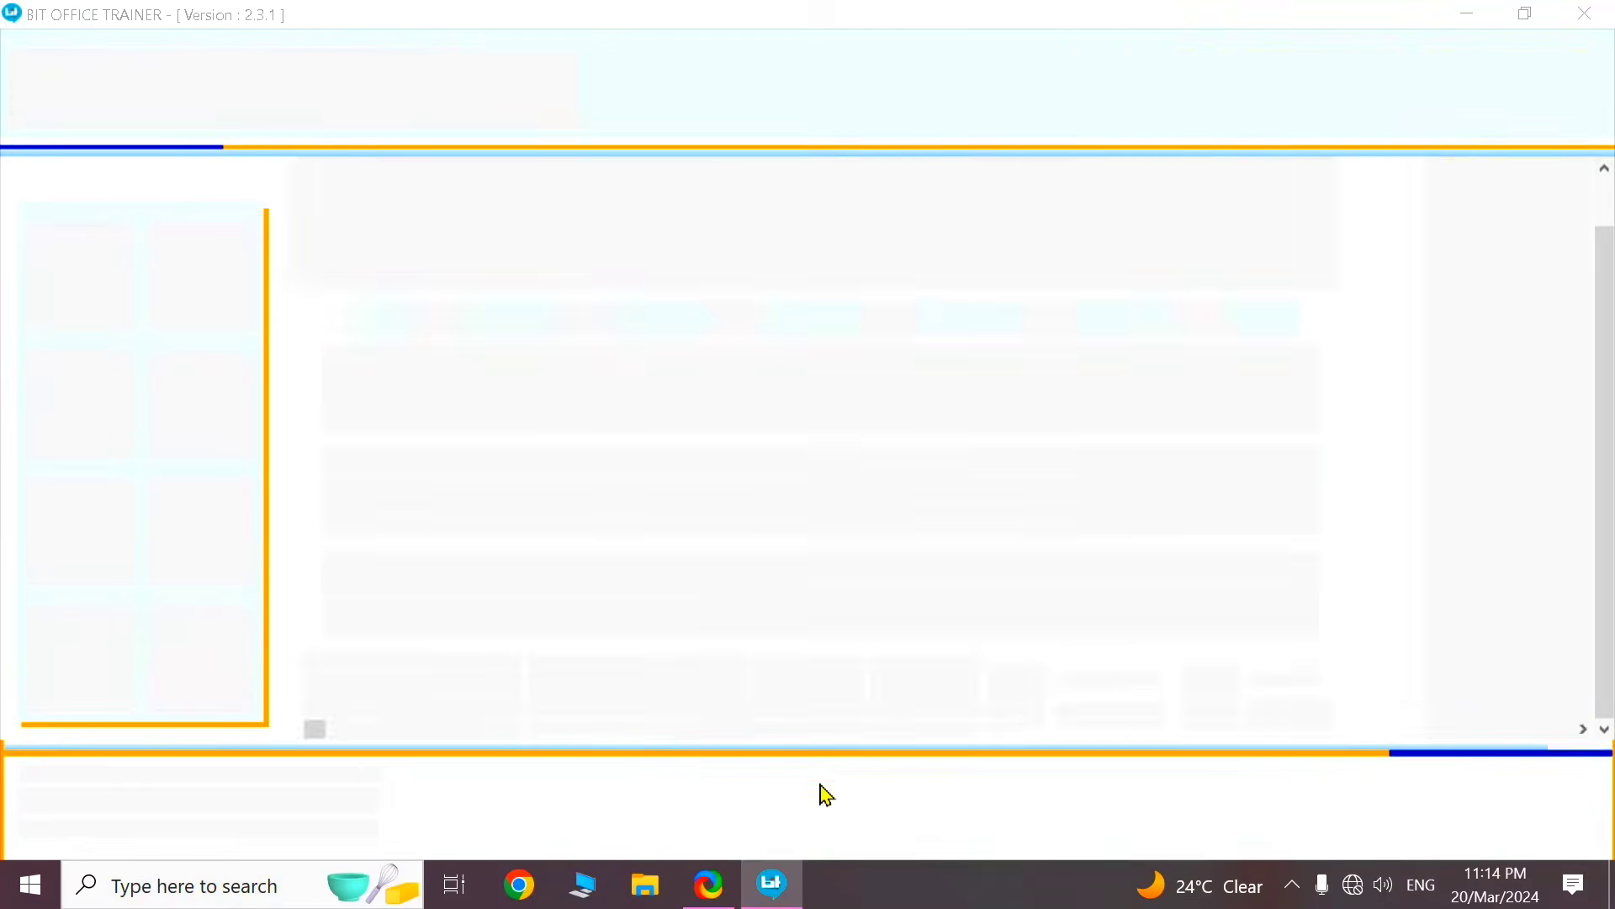
pyautogui.click(711, 697)
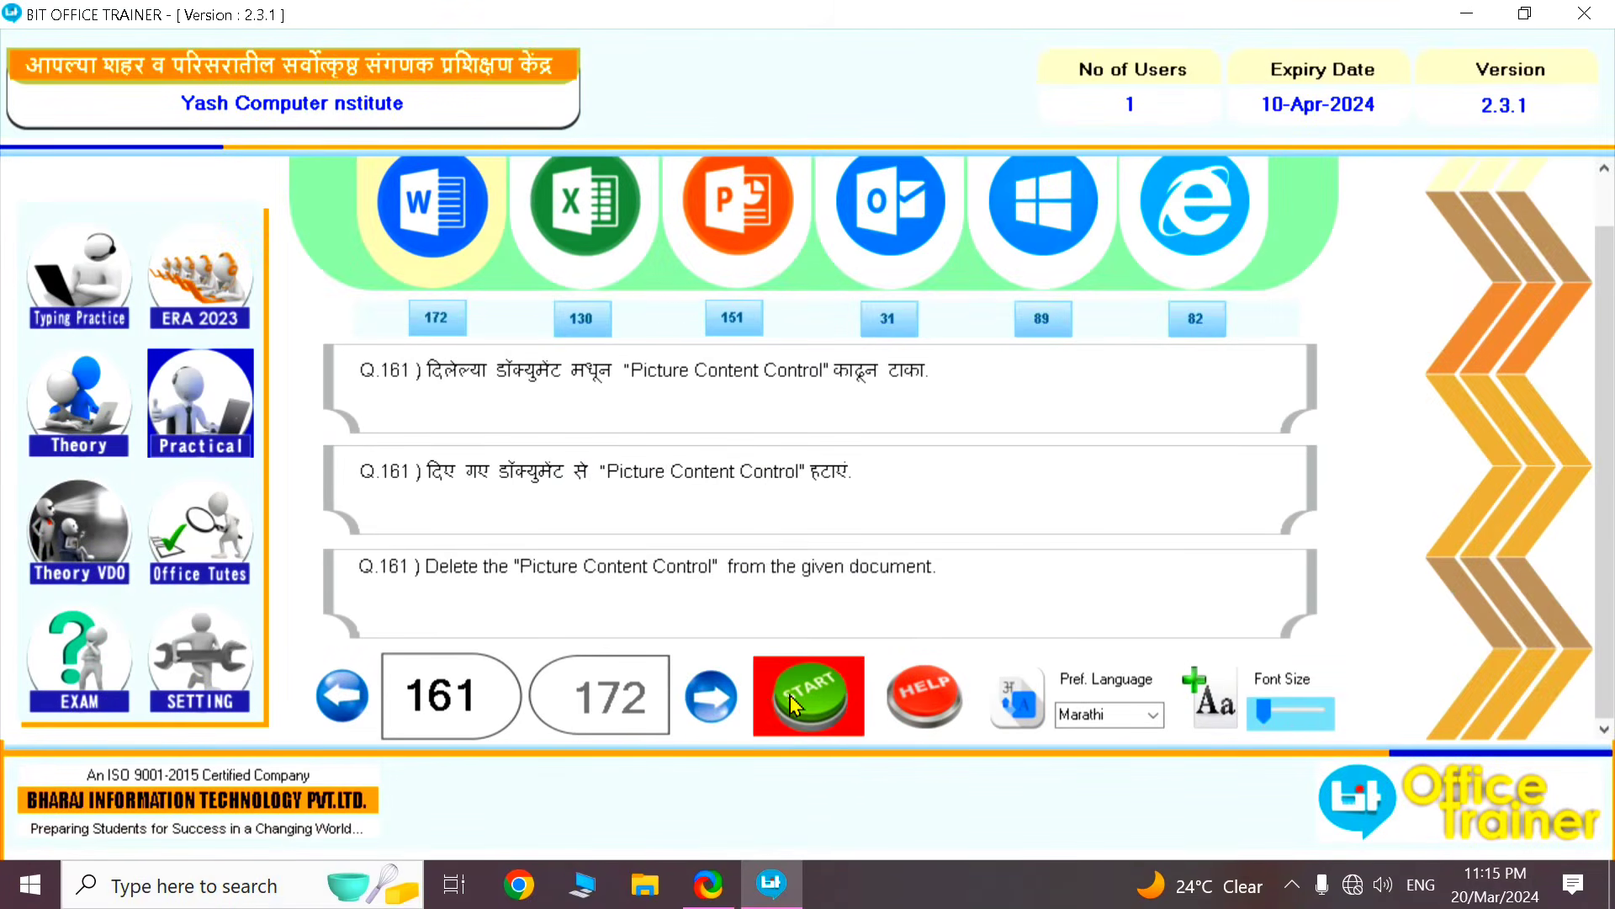
pyautogui.click(808, 697)
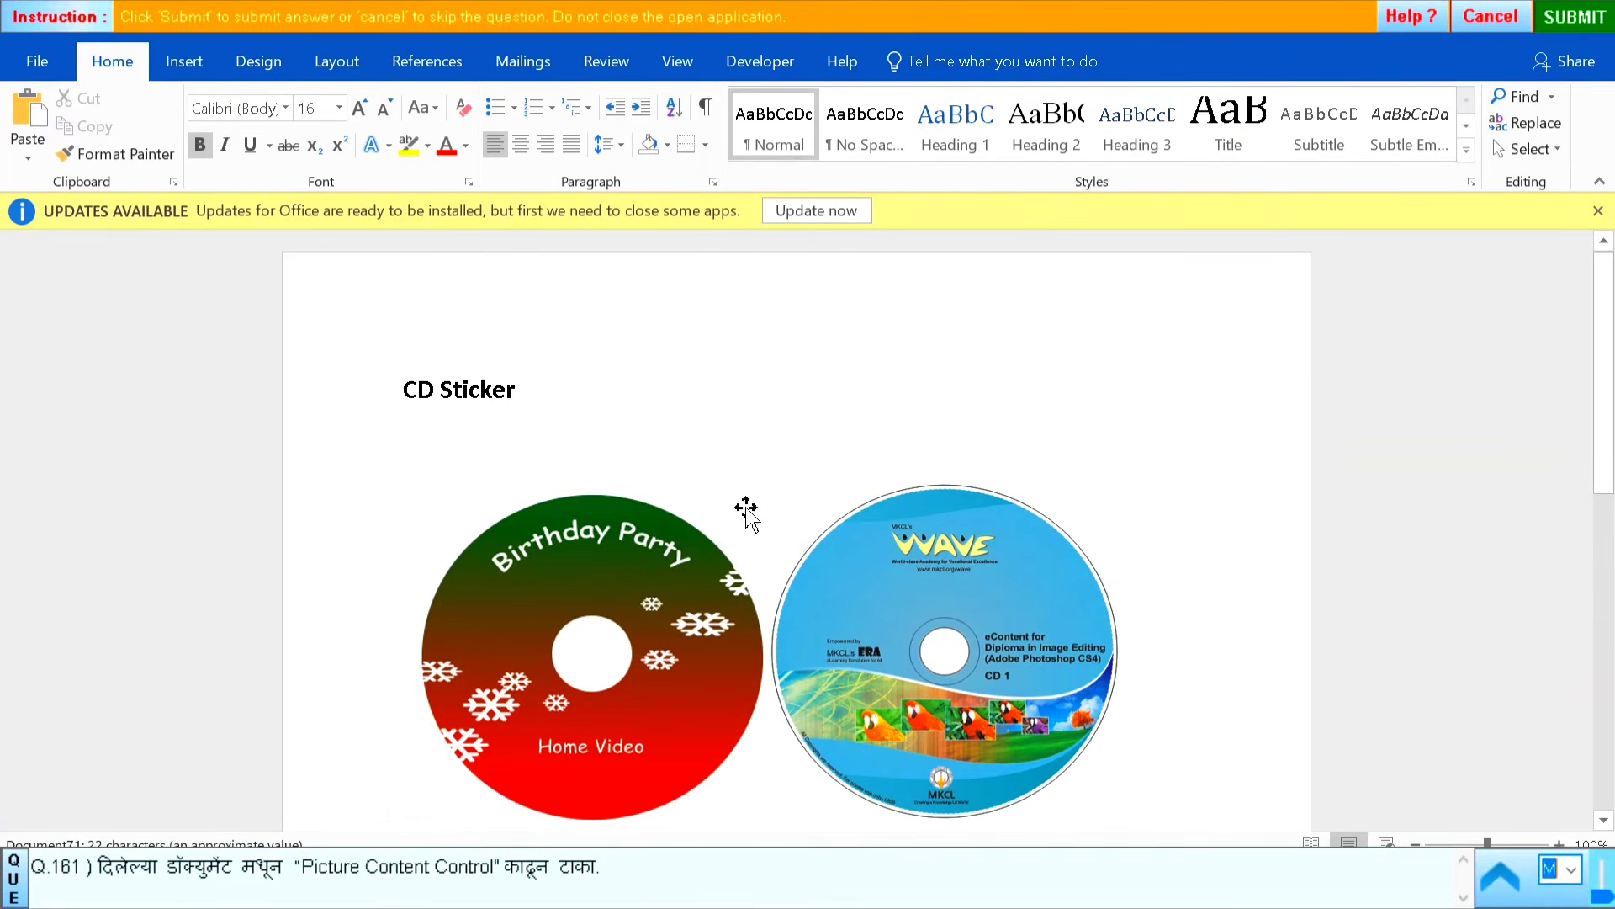
# Remove the Picture Content Control located below the two CD sticker images
pyautogui.scroll(-2, 739, 597)
pyautogui.scroll(-4, 739, 597)
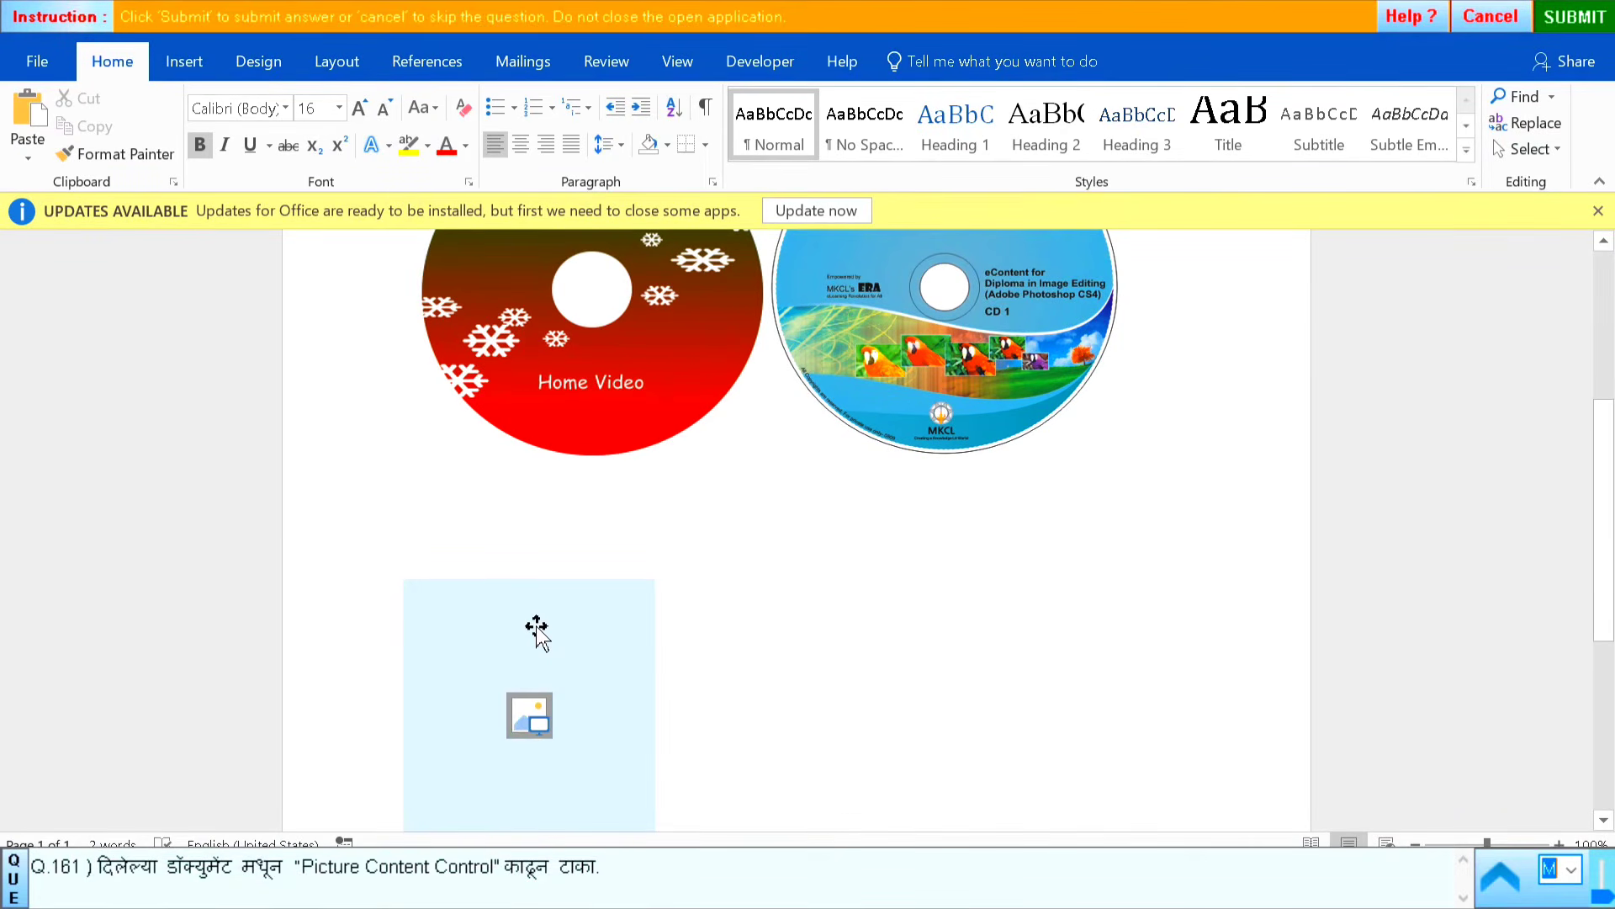
pyautogui.click(537, 626)
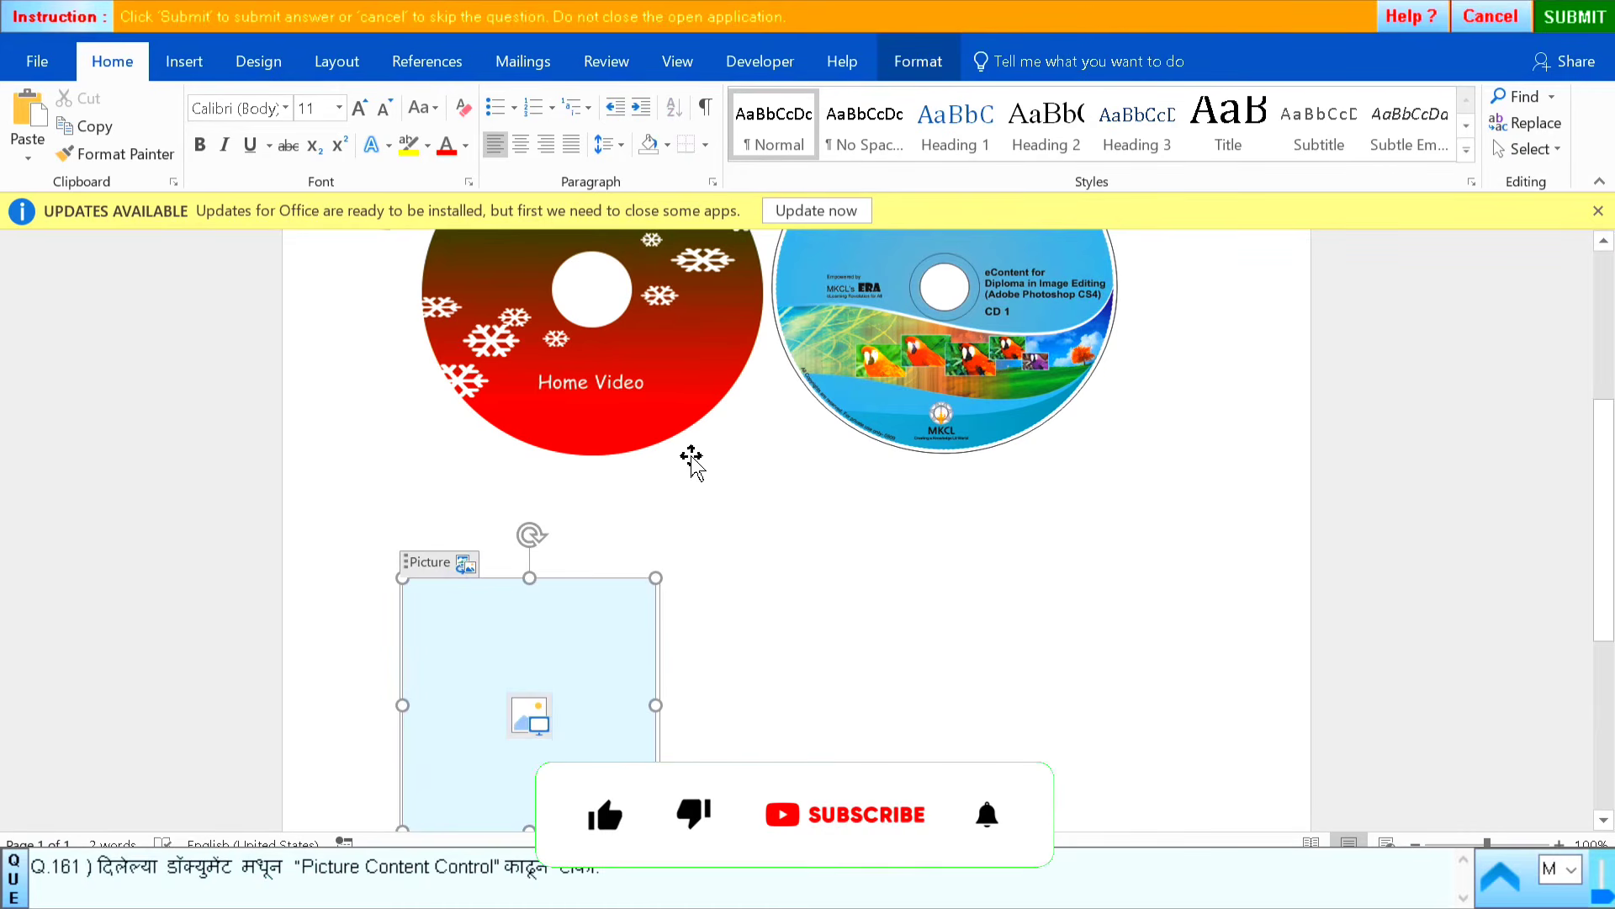
pyautogui.rightClick(523, 678)
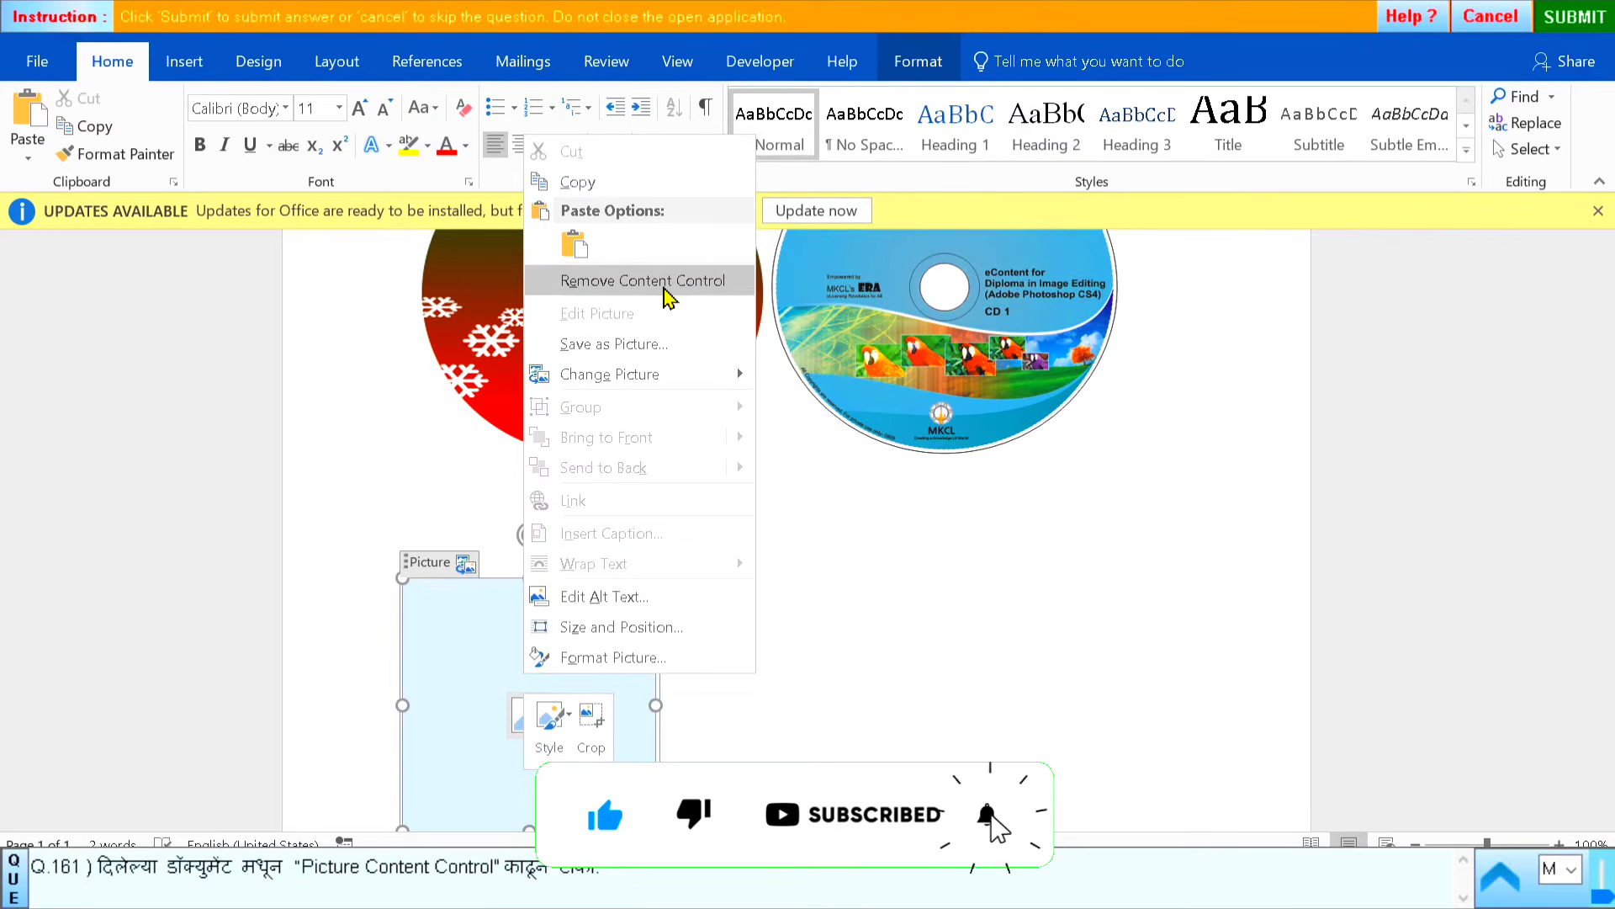
pyautogui.click(642, 281)
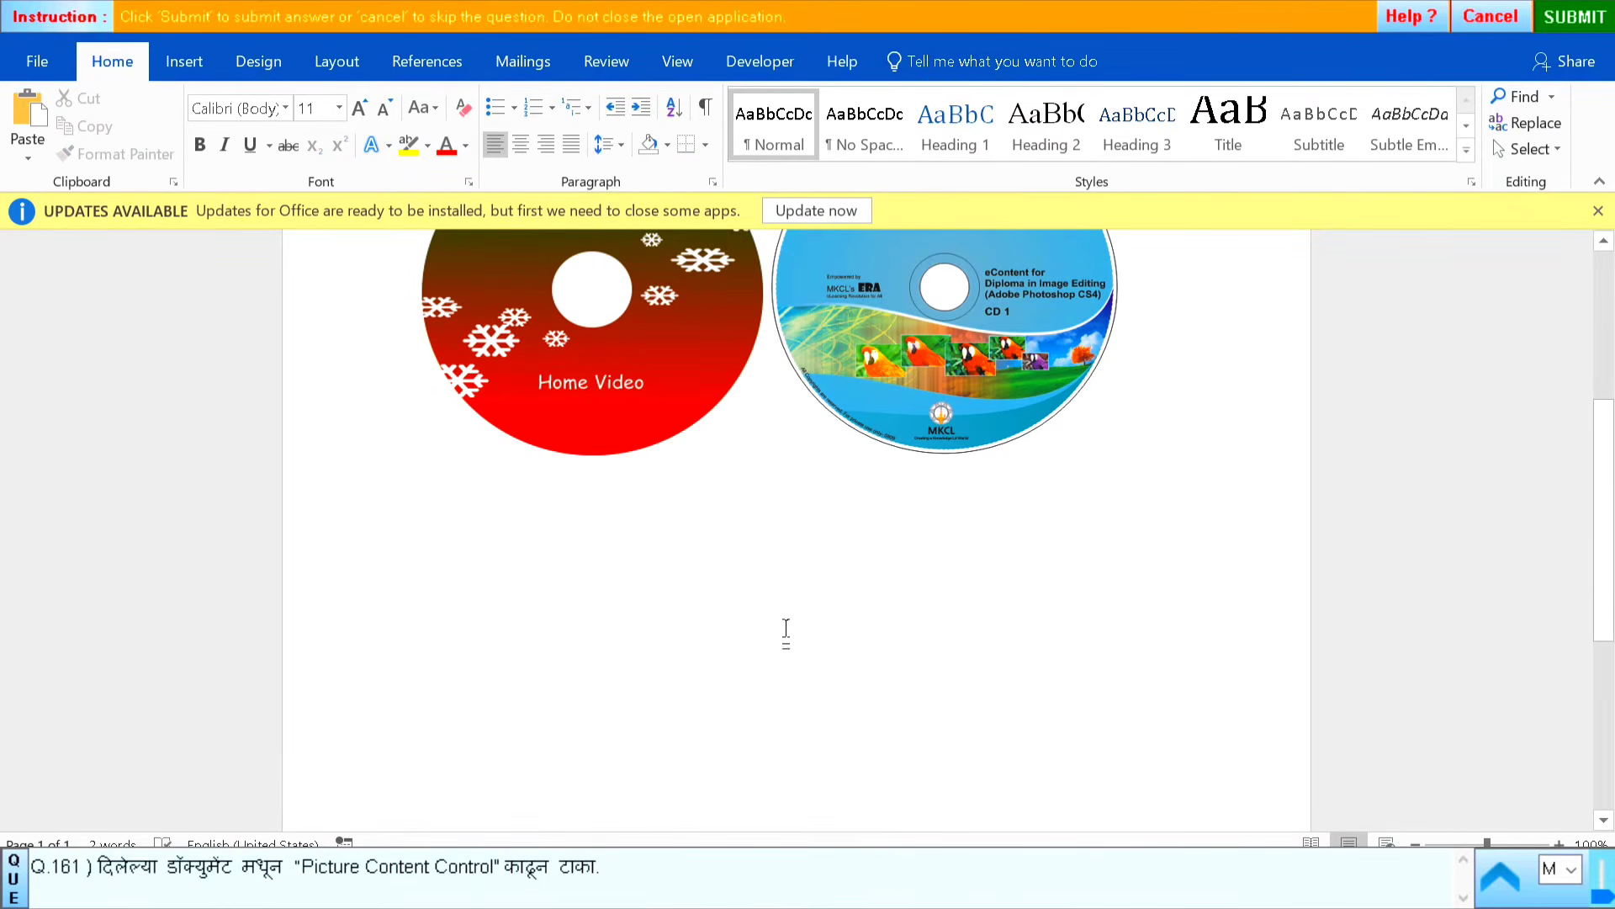
# Submit the answer to question 161 and start practical question 162
pyautogui.click(1574, 17)
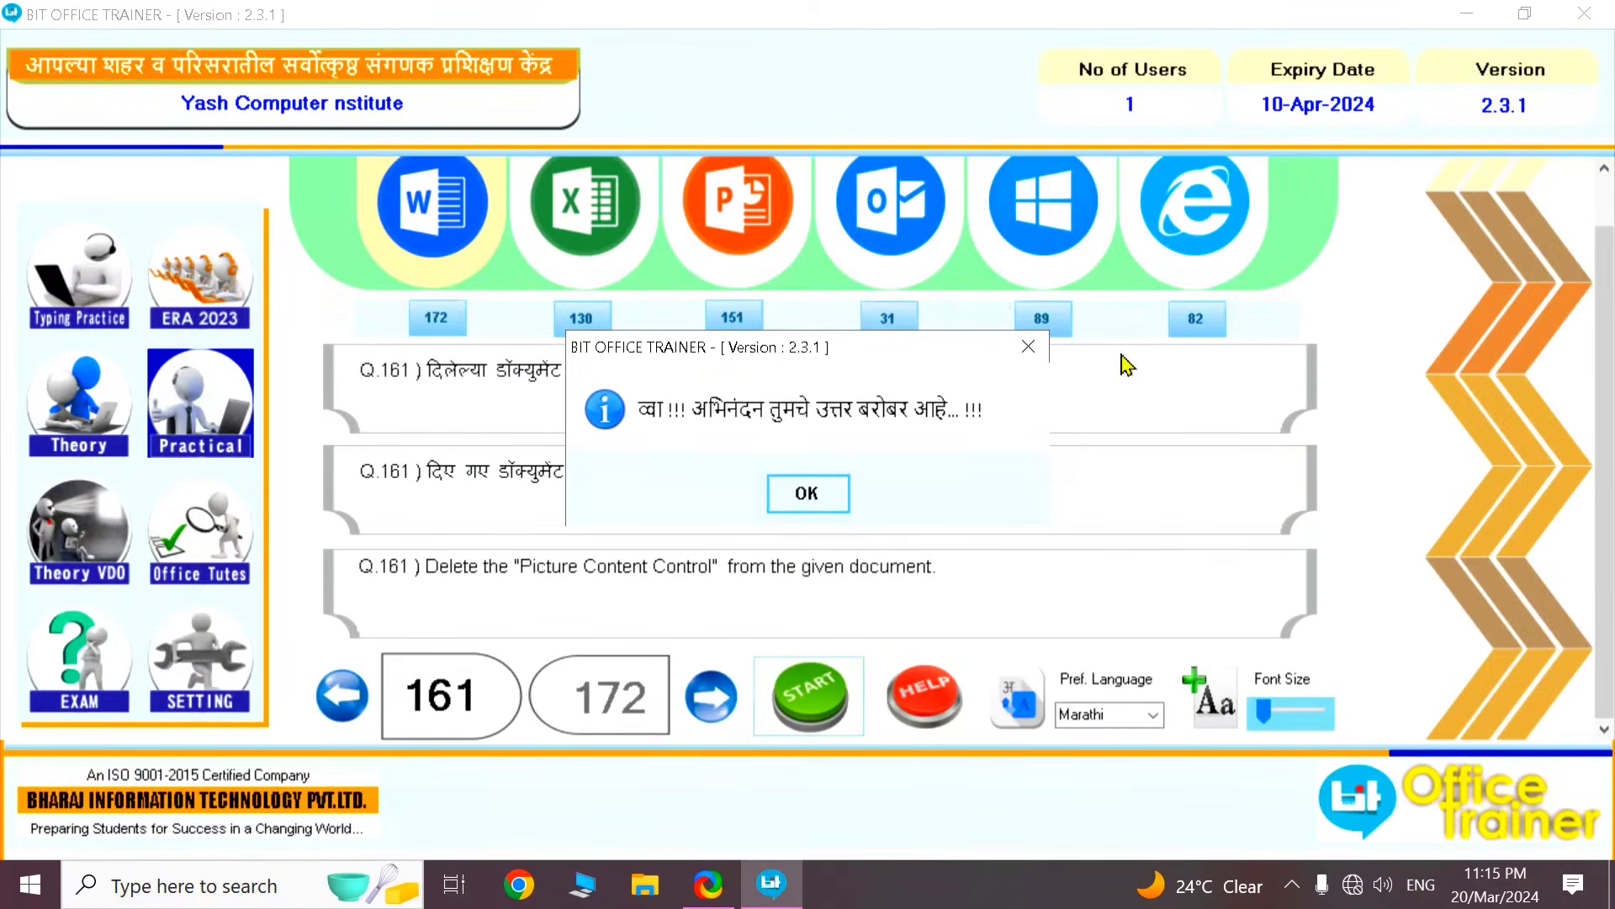
pyautogui.click(807, 493)
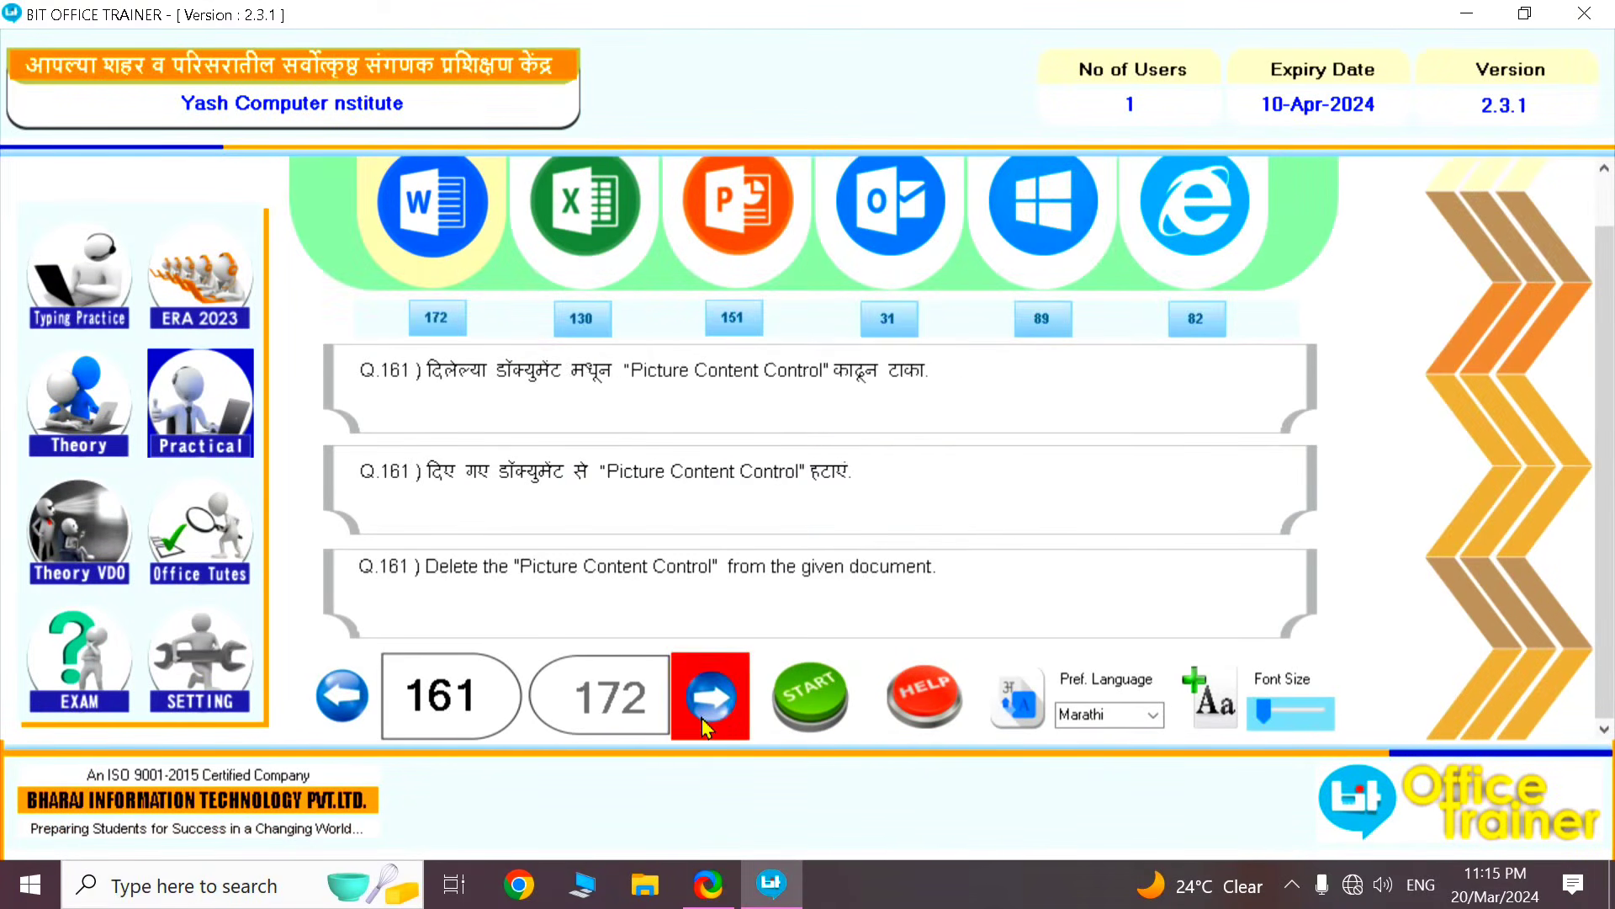
pyautogui.click(711, 696)
pyautogui.click(810, 707)
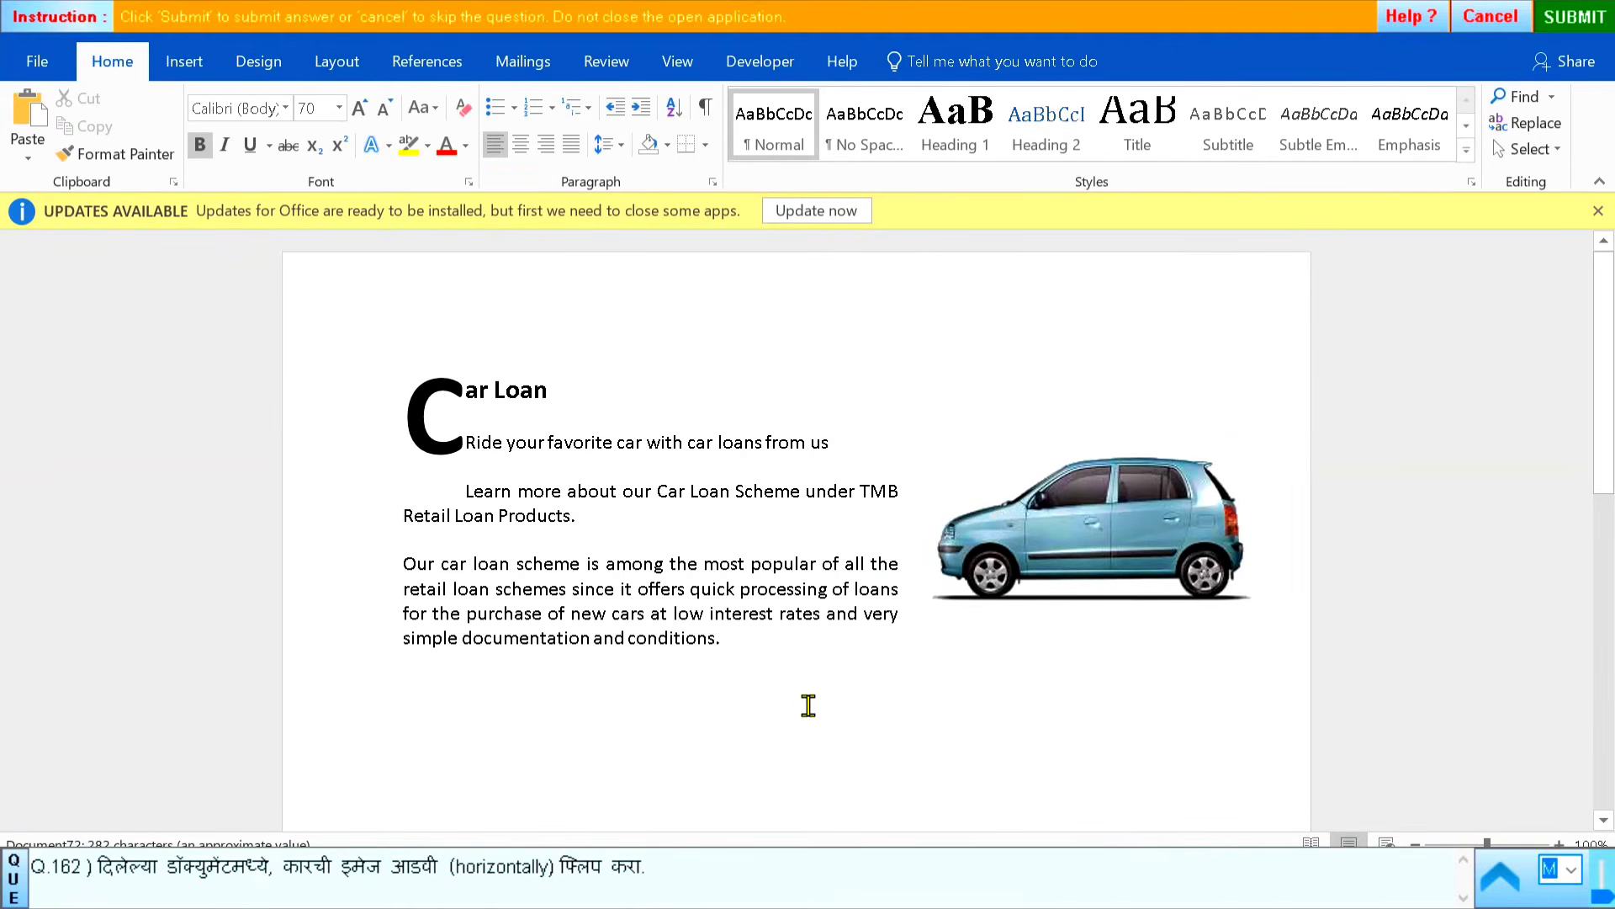
# Flip the car image horizontally in the Car Loan document
pyautogui.click(1100, 543)
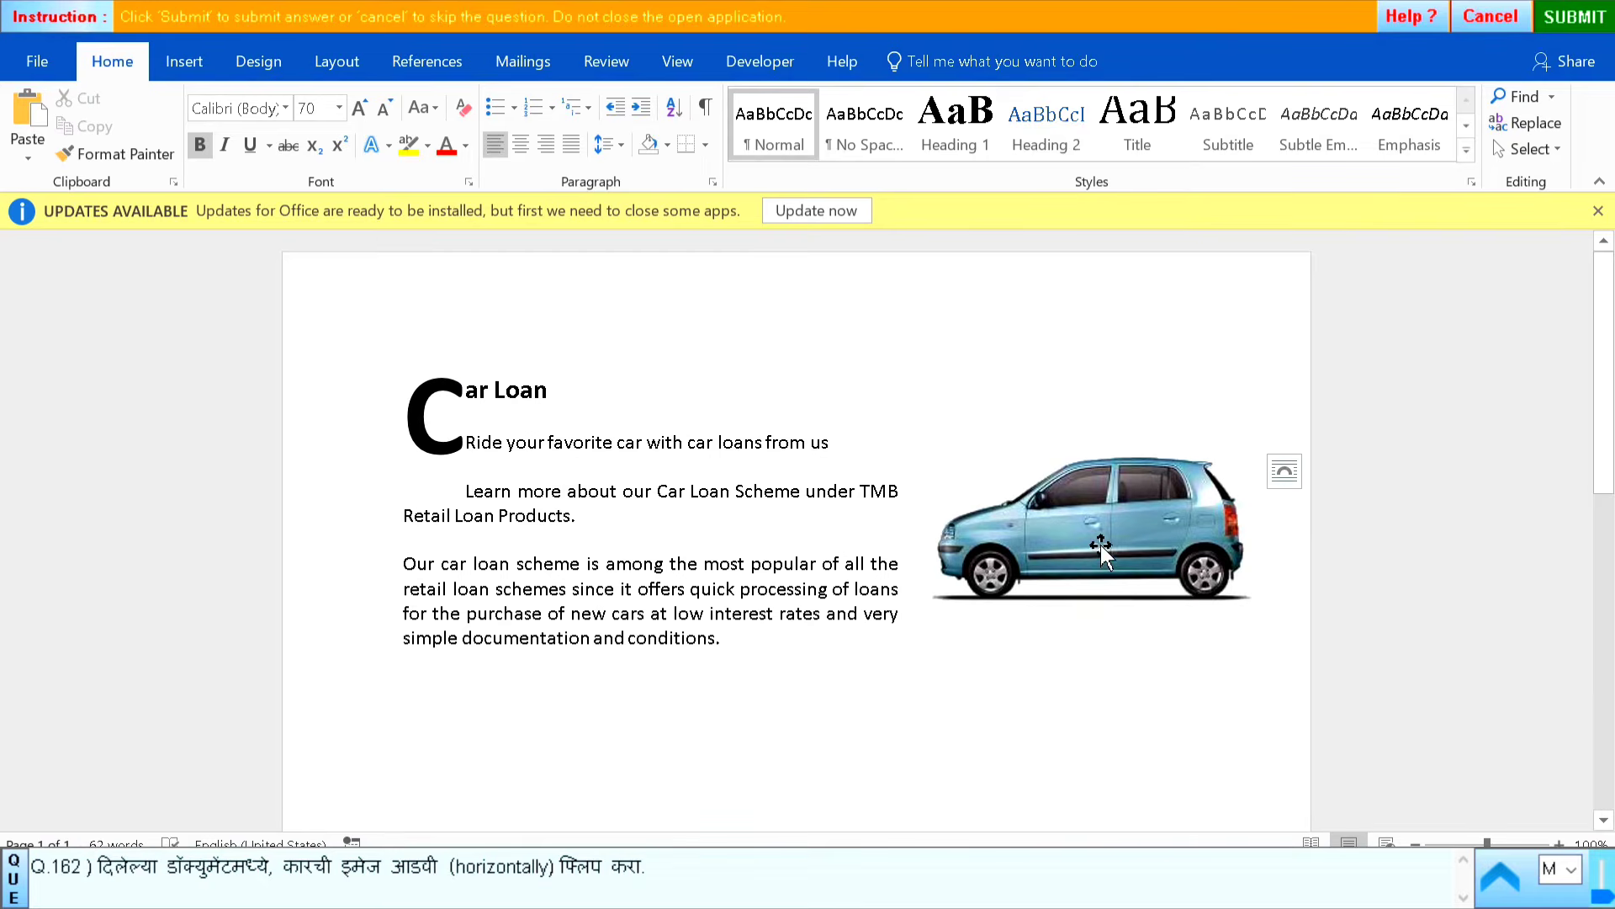
pyautogui.click(919, 63)
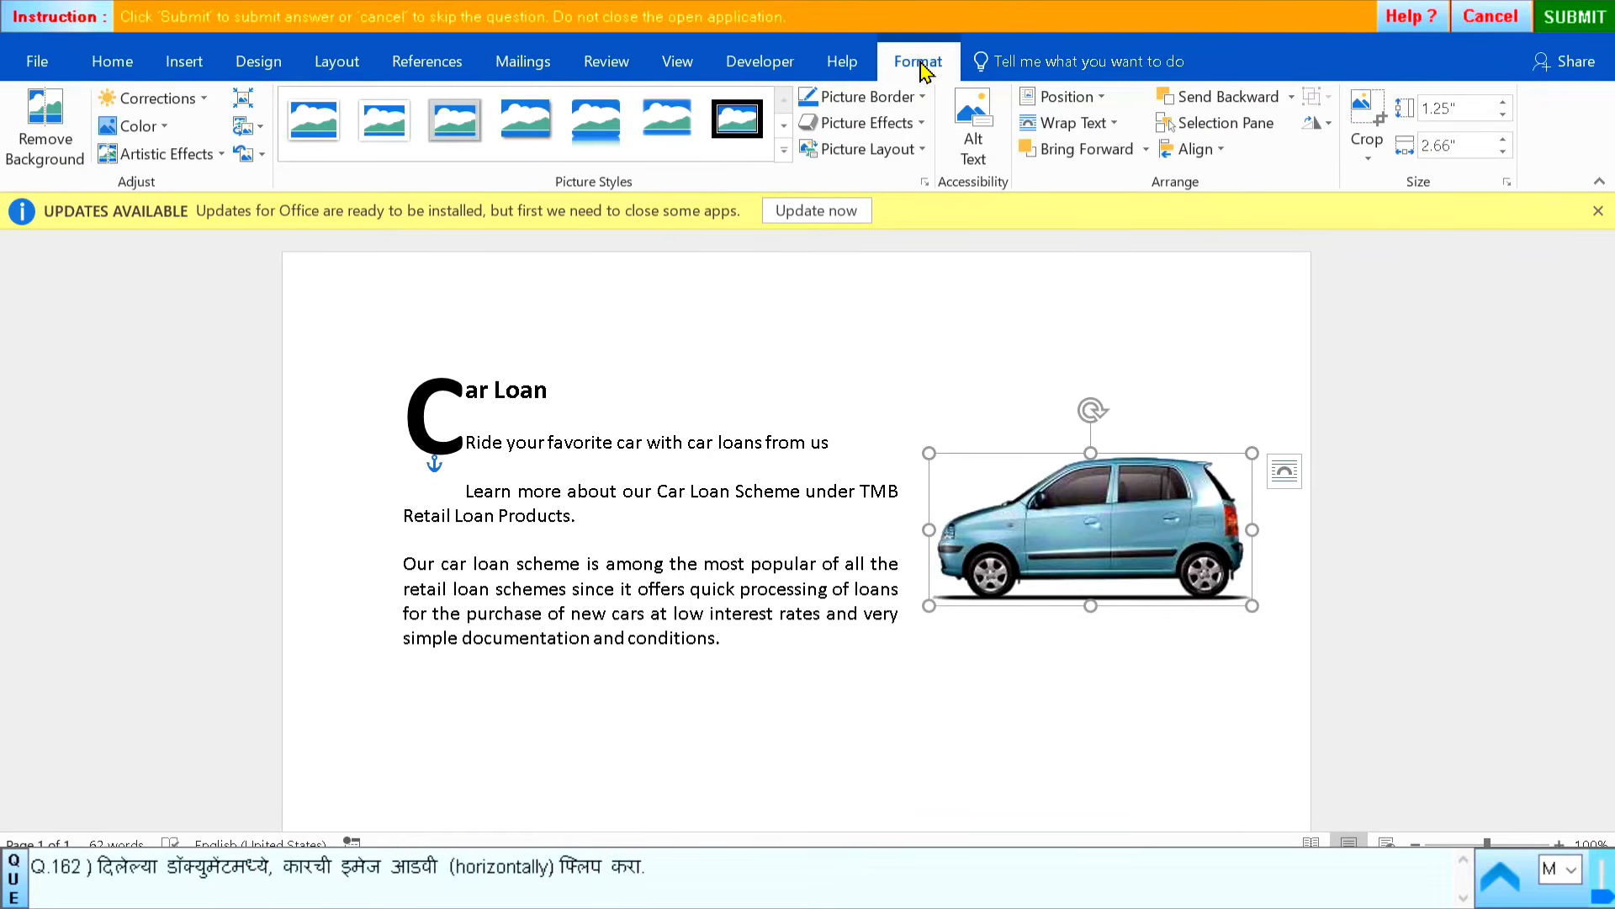
pyautogui.click(1324, 129)
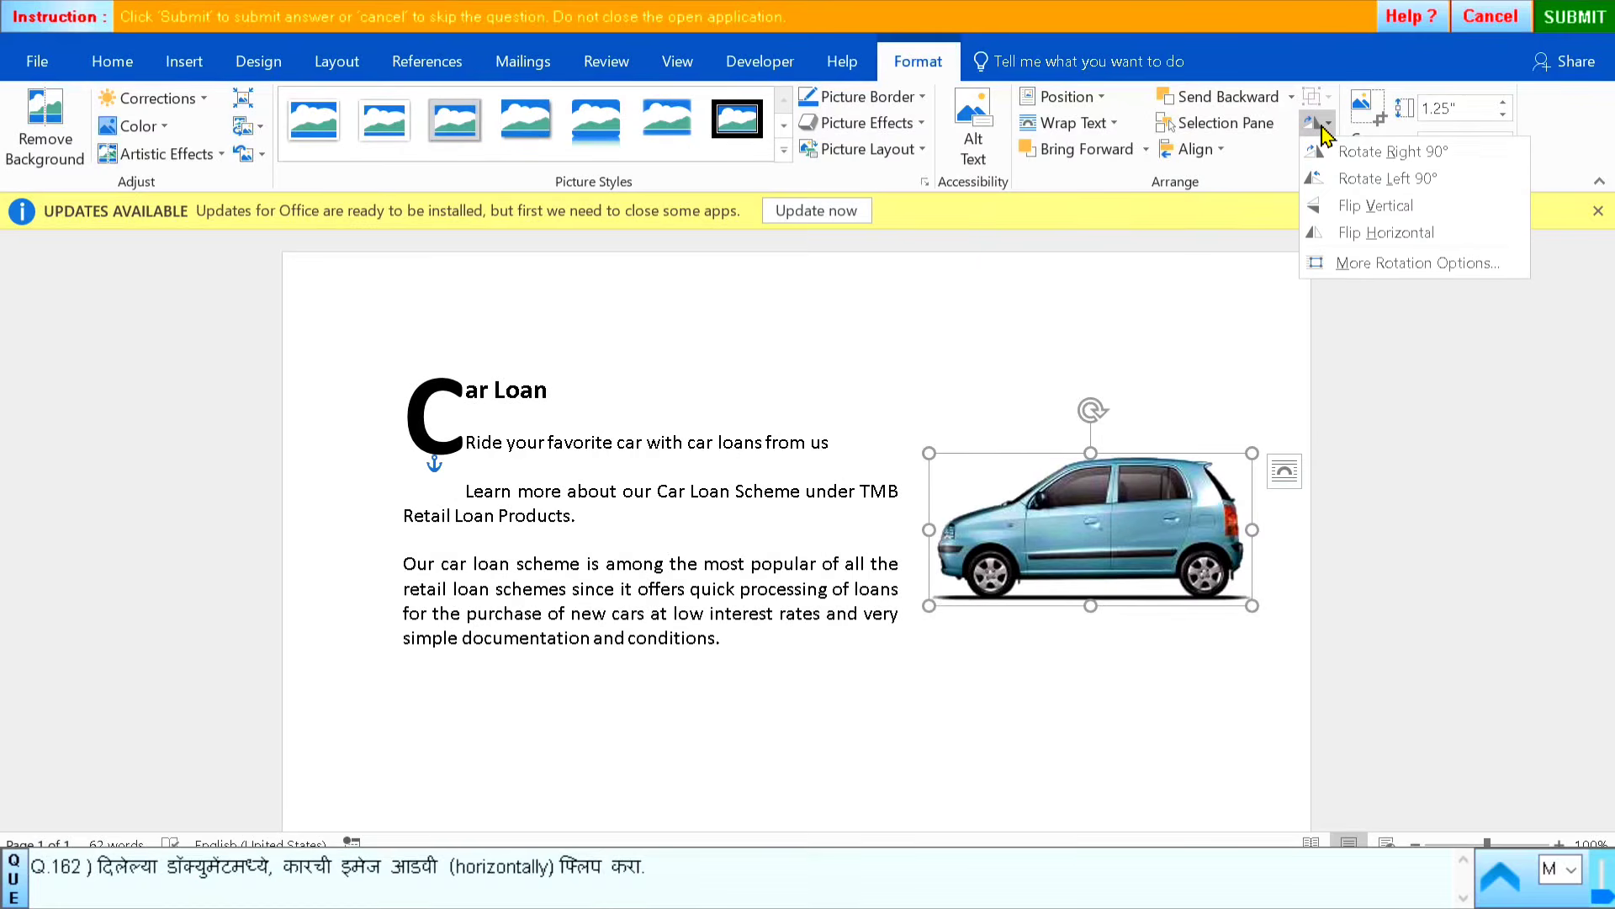
pyautogui.click(1402, 234)
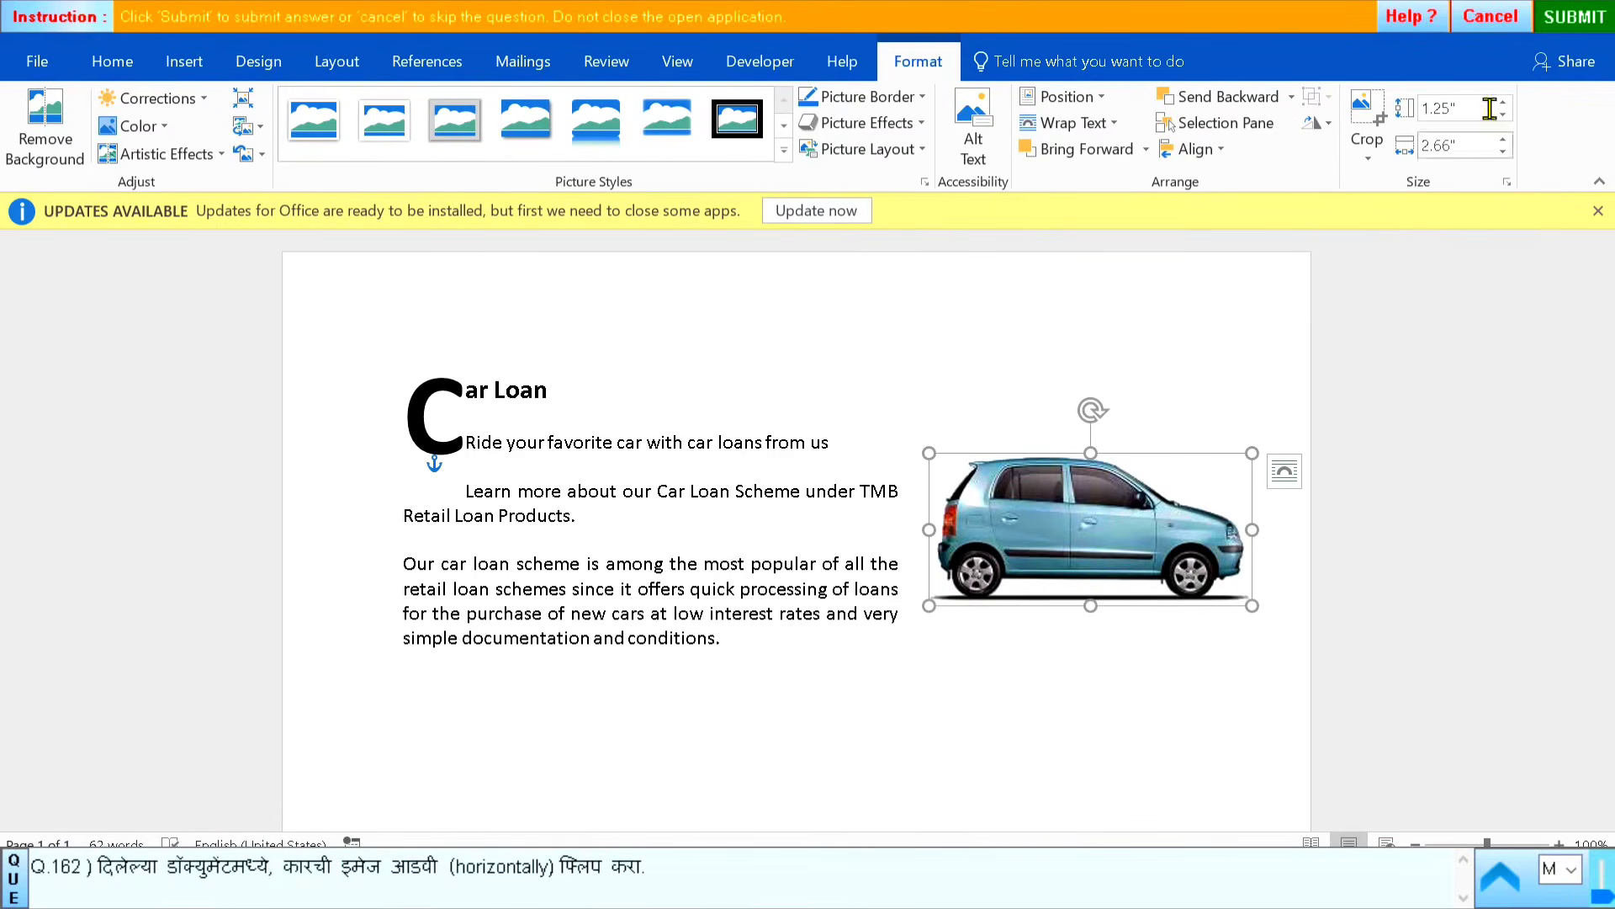
# Submit the answer to question 162 and start practical question 163
pyautogui.click(1593, 19)
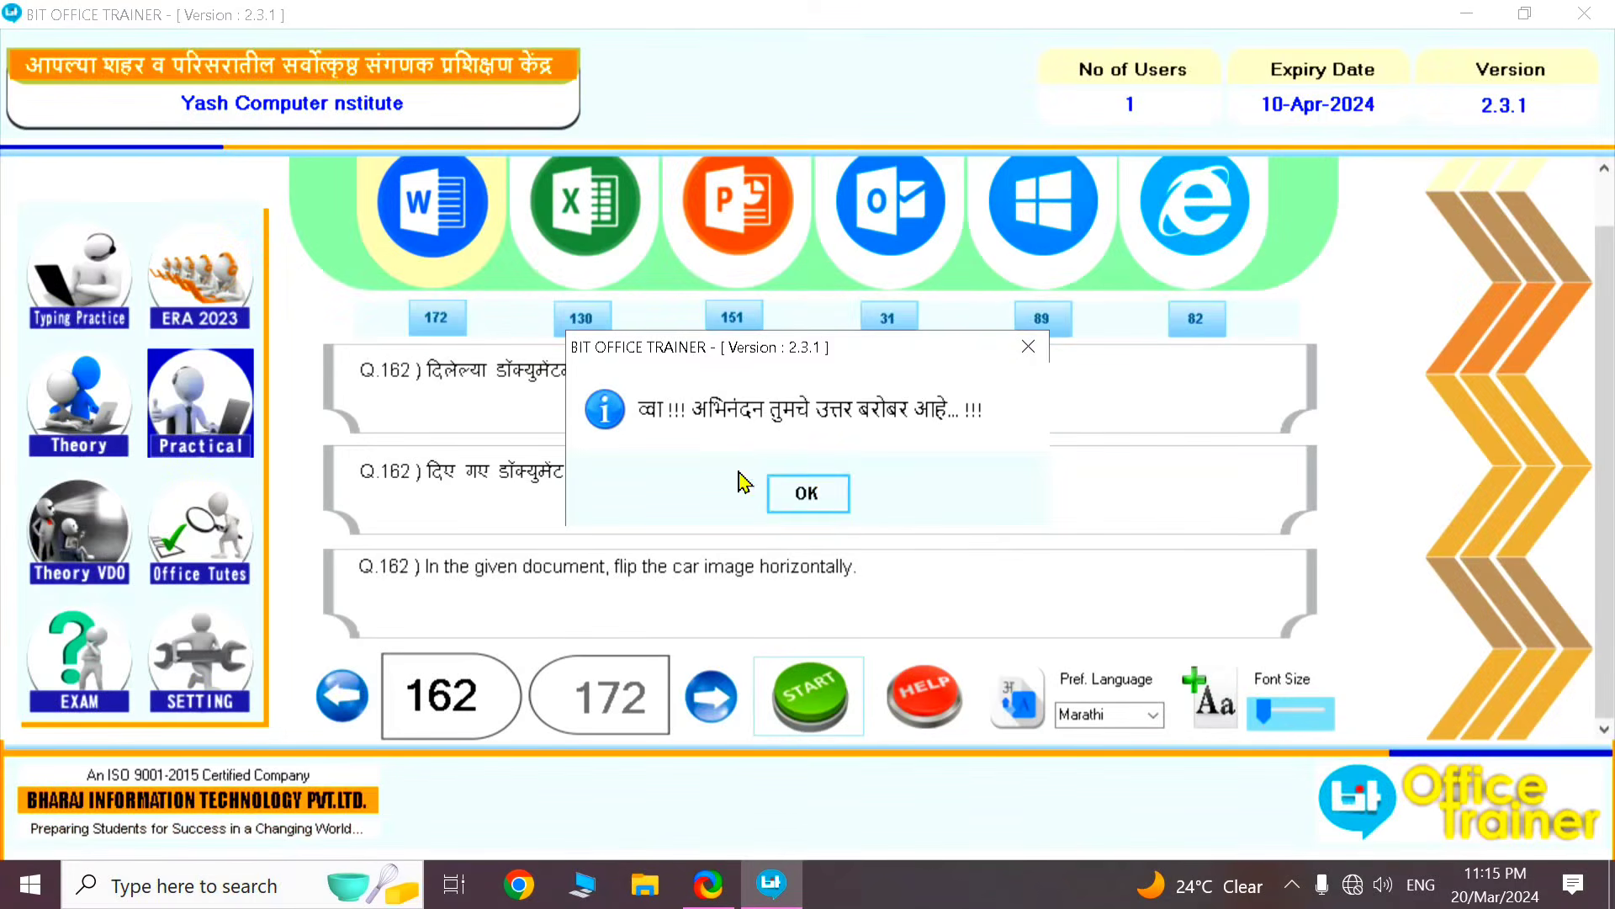
pyautogui.click(806, 494)
pyautogui.click(697, 728)
pyautogui.click(826, 701)
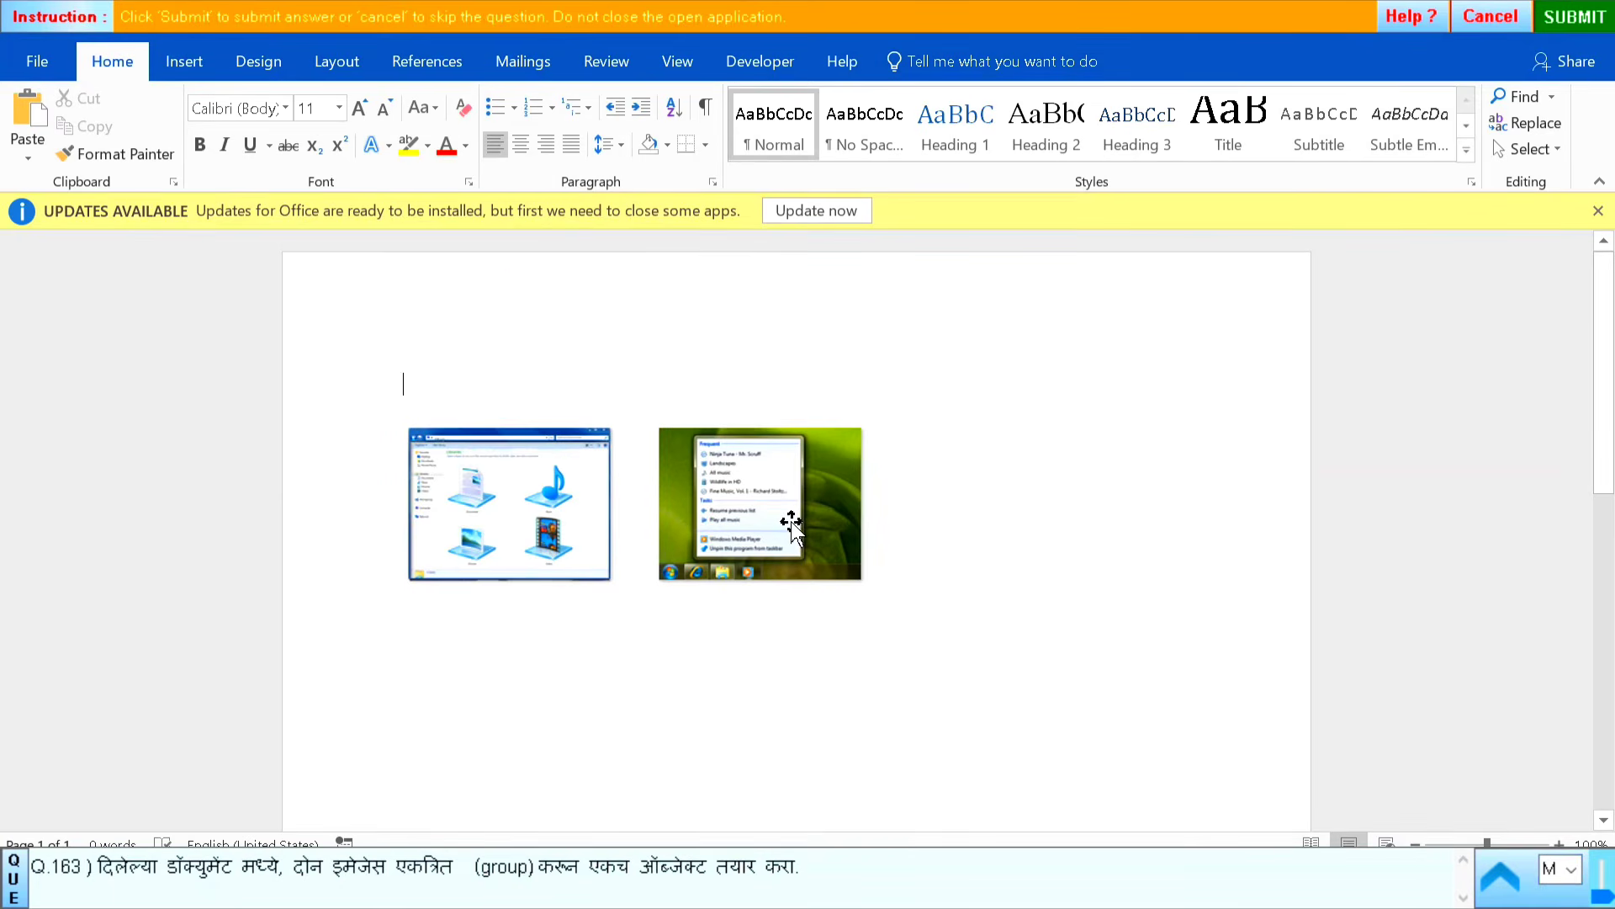
# Move the green desktop image farther to the right and shift the library window image slightly up and right
pyautogui.moveTo(791, 523); pyautogui.dragTo(910, 614)
pyautogui.moveTo(998, 572); pyautogui.dragTo(1039, 472)
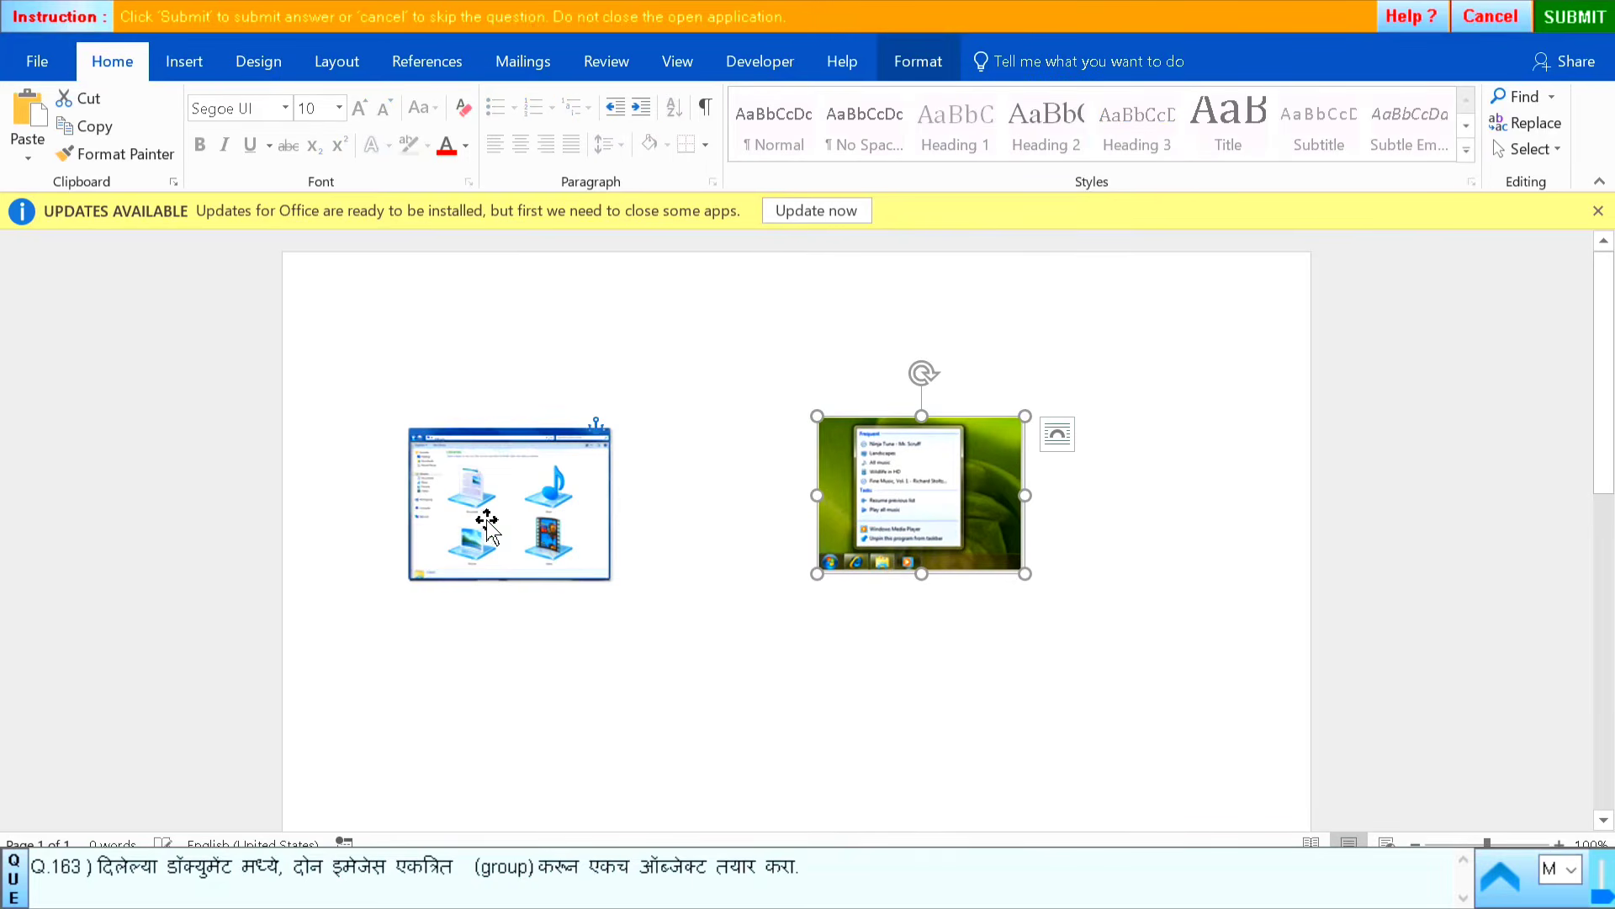
pyautogui.moveTo(479, 535); pyautogui.dragTo(509, 498)
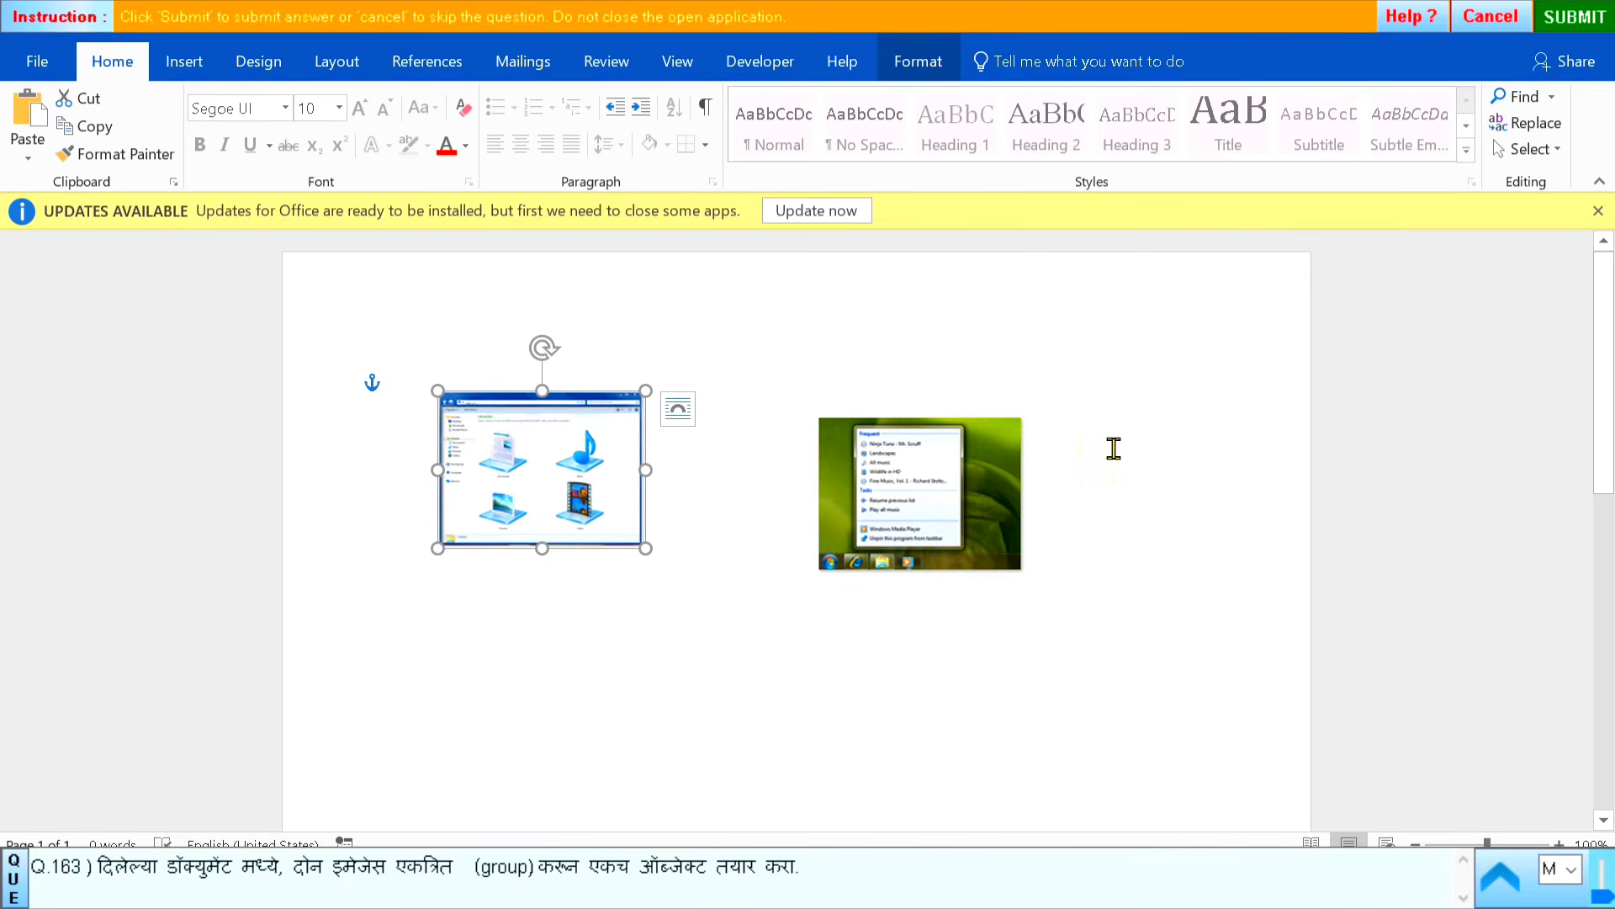
# Group the library window image and the green desktop image into a single object
pyautogui.keyDown('ctrl'); pyautogui.click(914, 493); pyautogui.keyUp('ctrl')
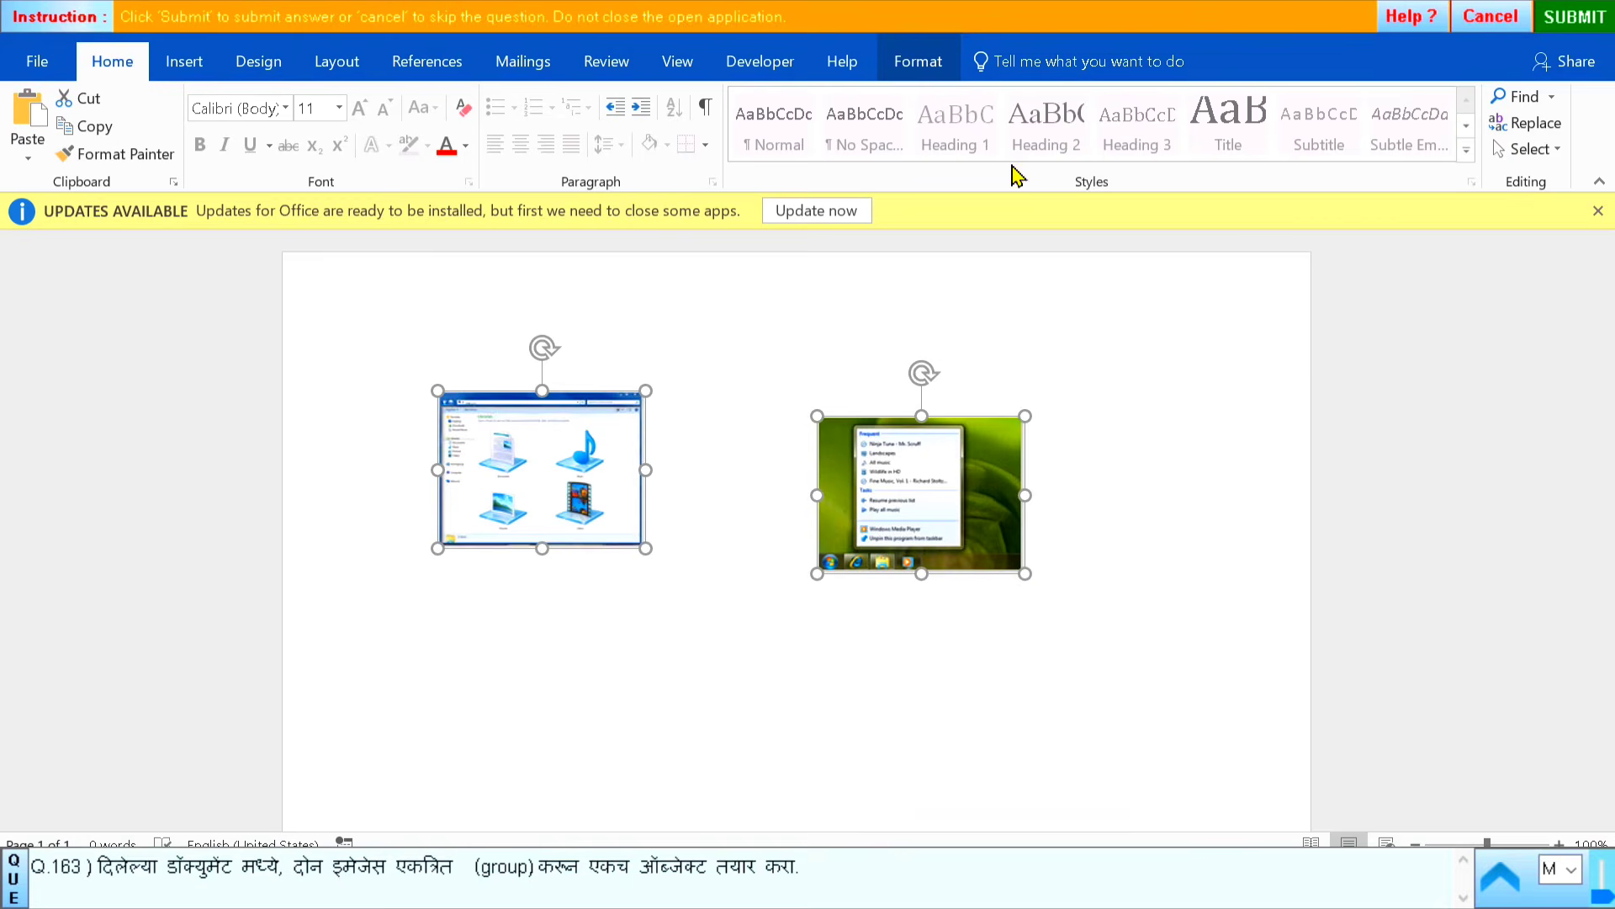
pyautogui.click(901, 71)
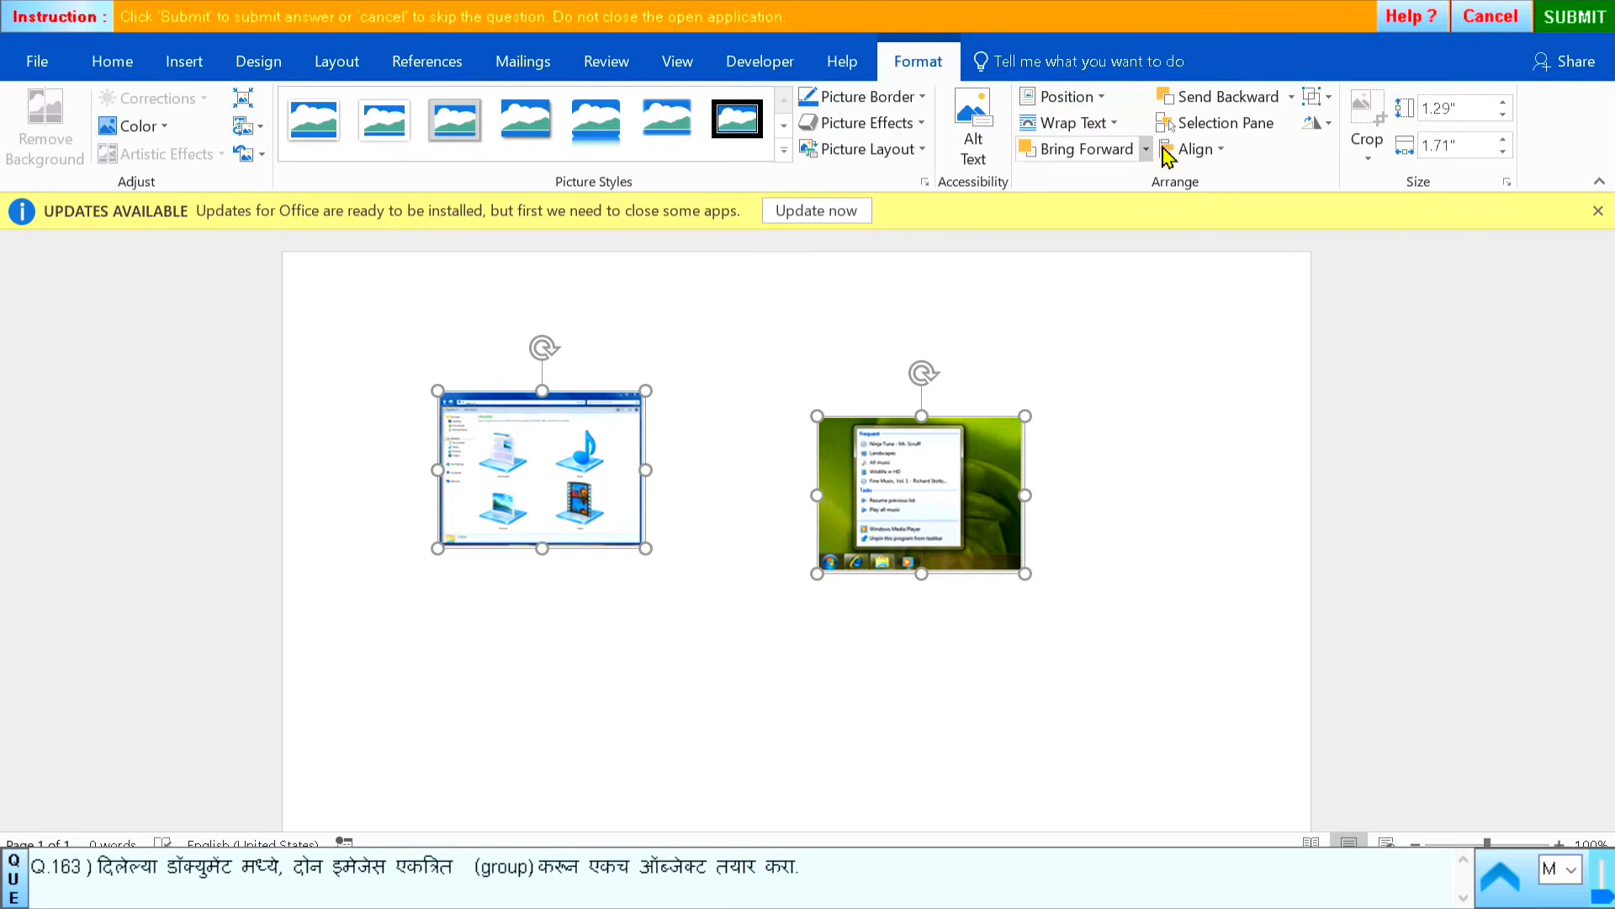
pyautogui.click(1315, 124)
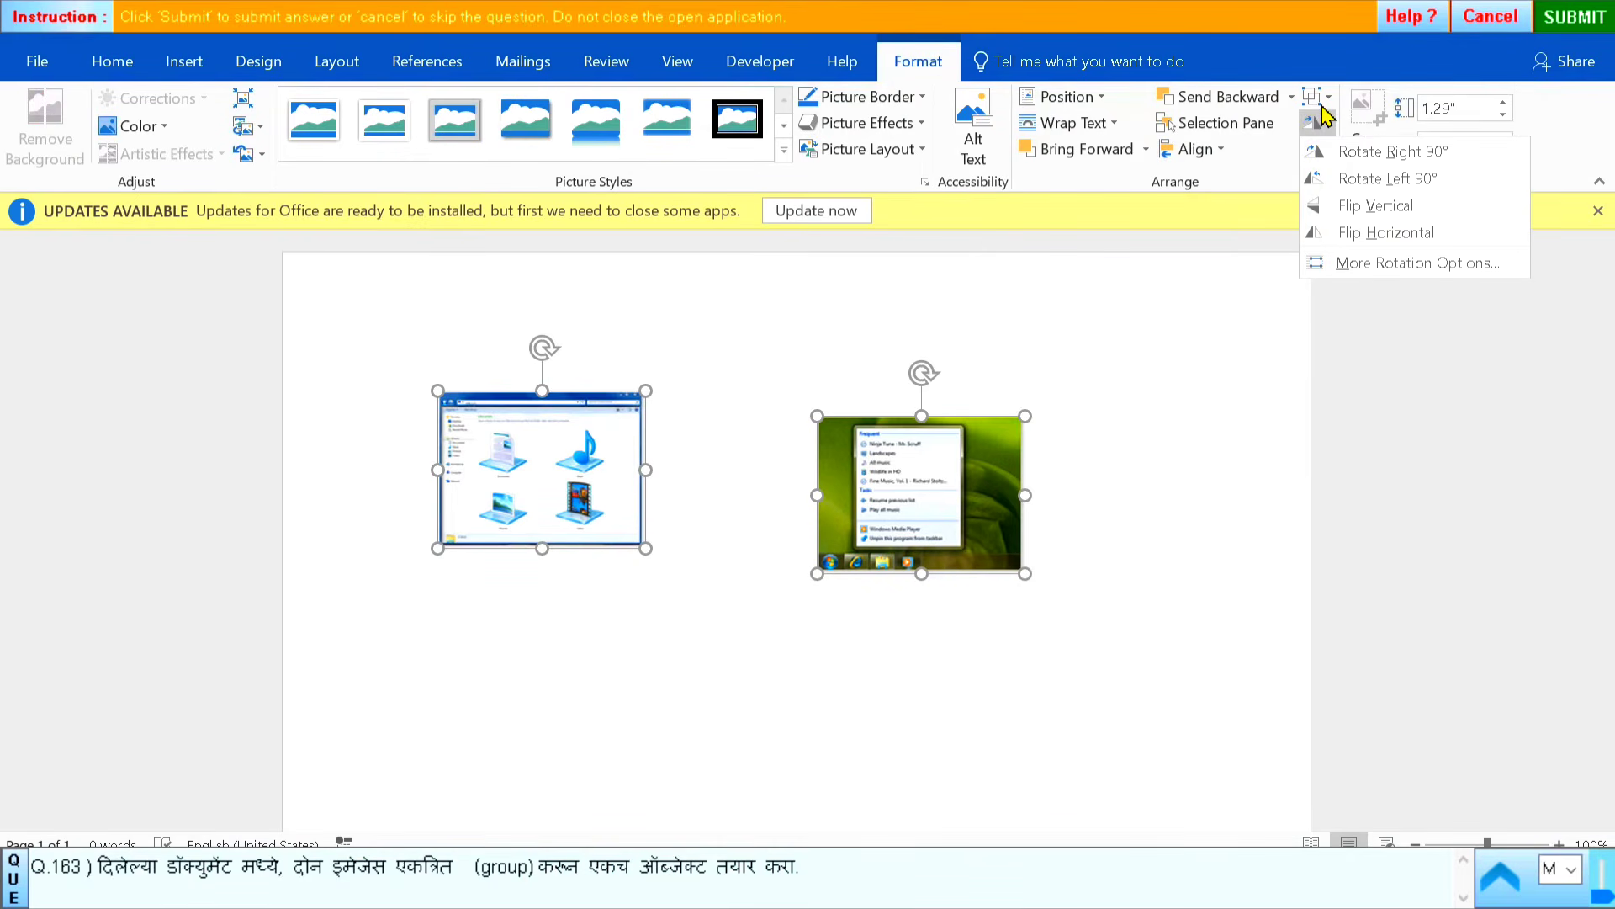
pyautogui.click(1324, 99)
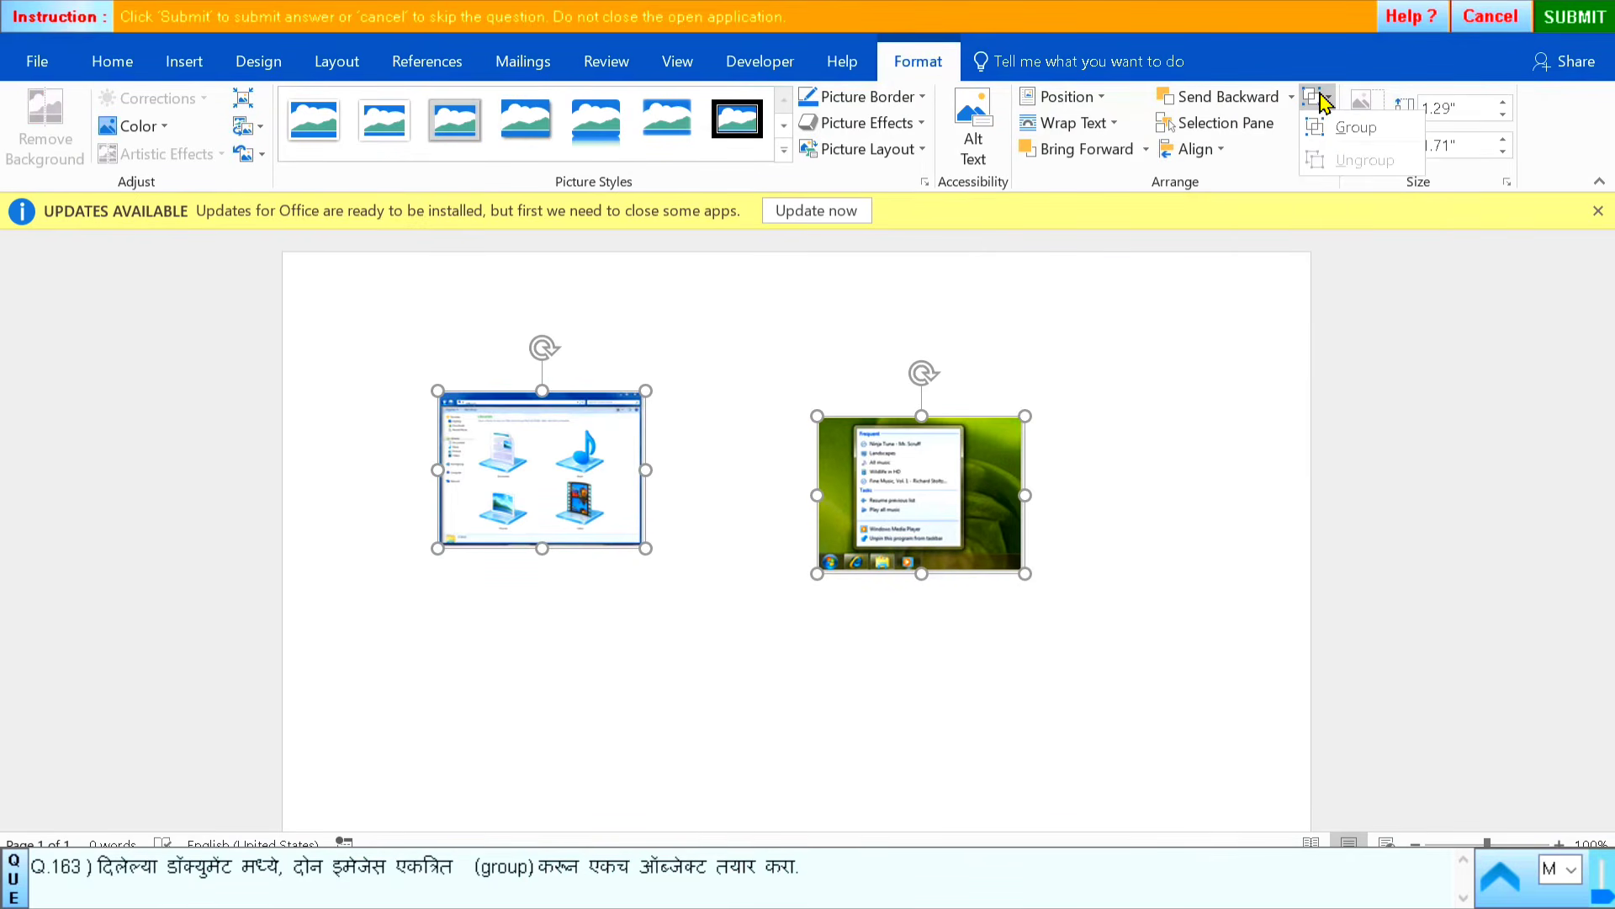
pyautogui.click(1374, 130)
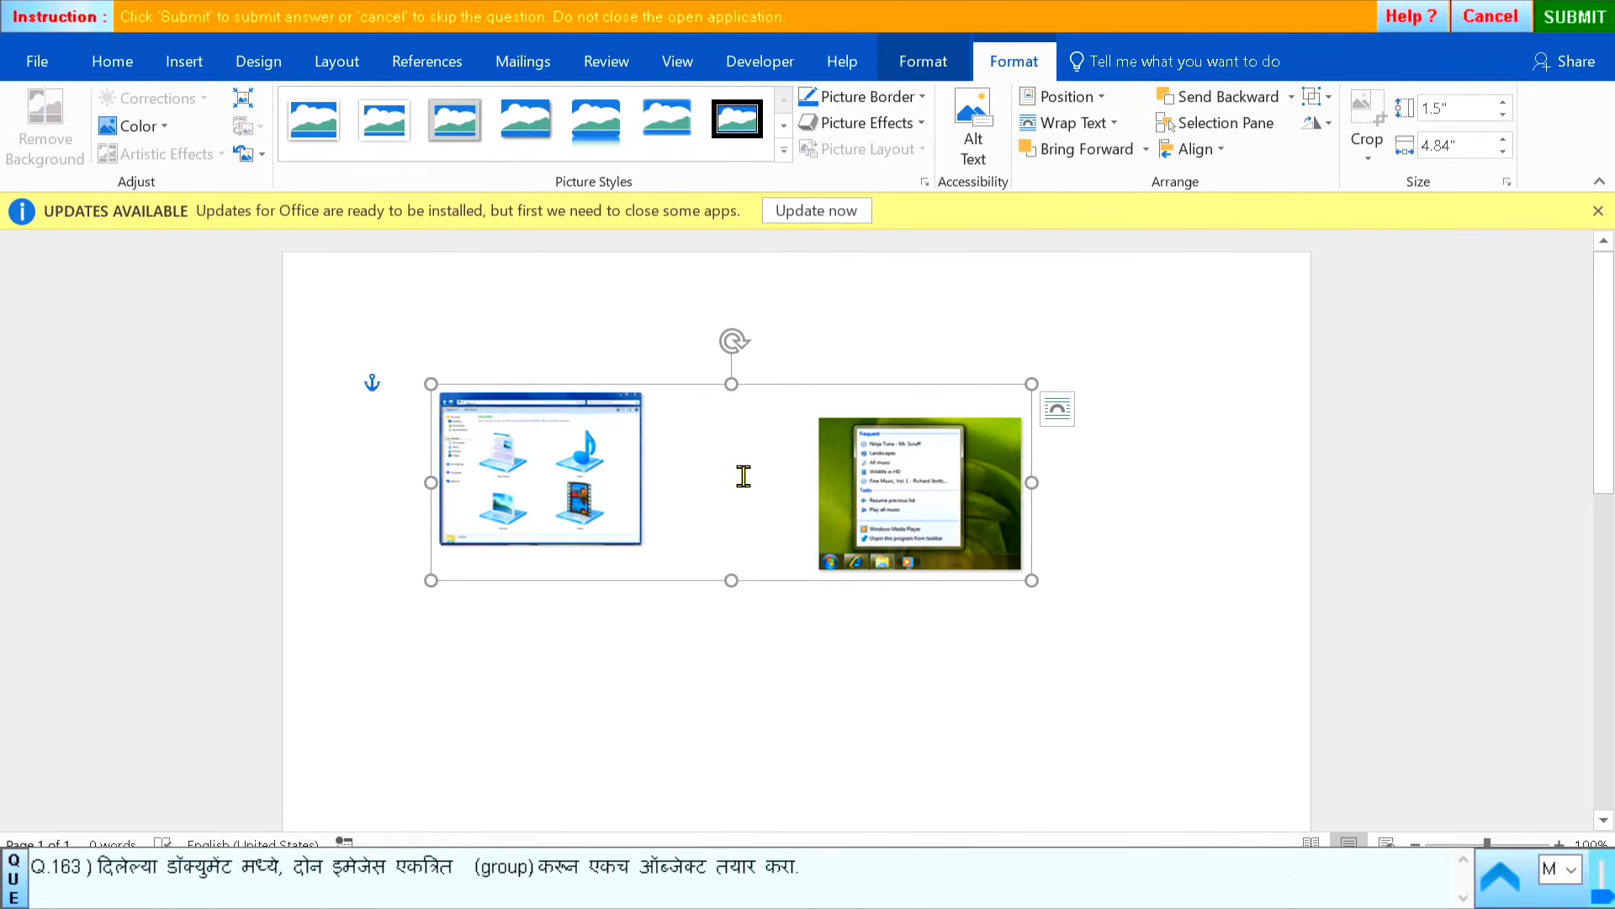
pyautogui.click(1204, 552)
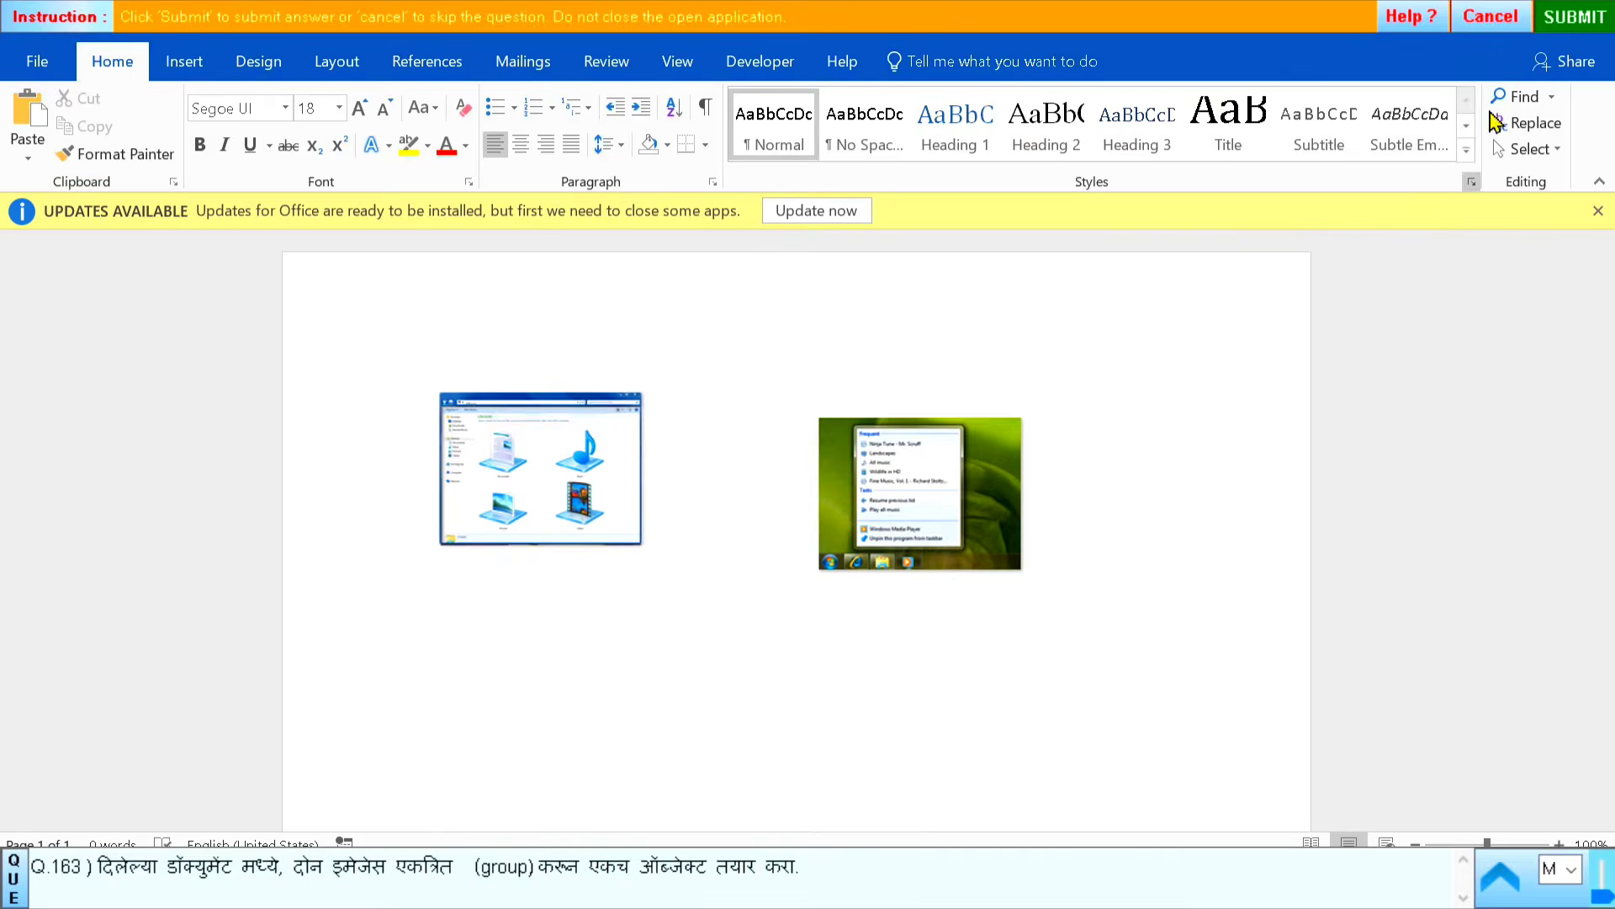
# Submit the answer to question 163 and start practical question 164
pyautogui.click(1573, 16)
pyautogui.click(810, 492)
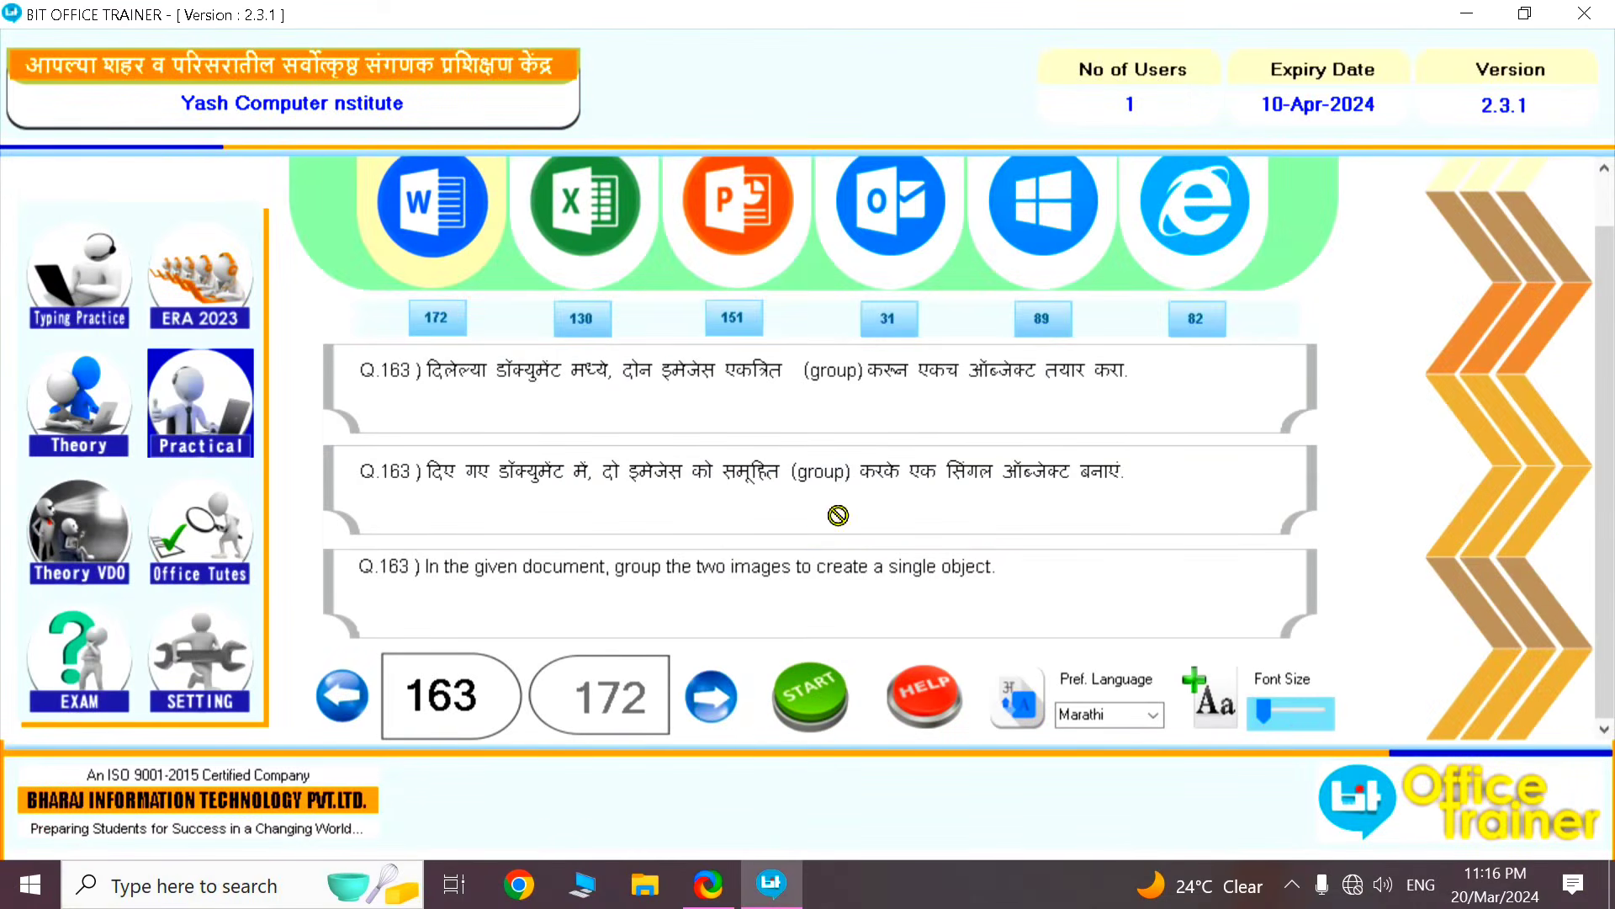
pyautogui.click(730, 705)
pyautogui.click(846, 705)
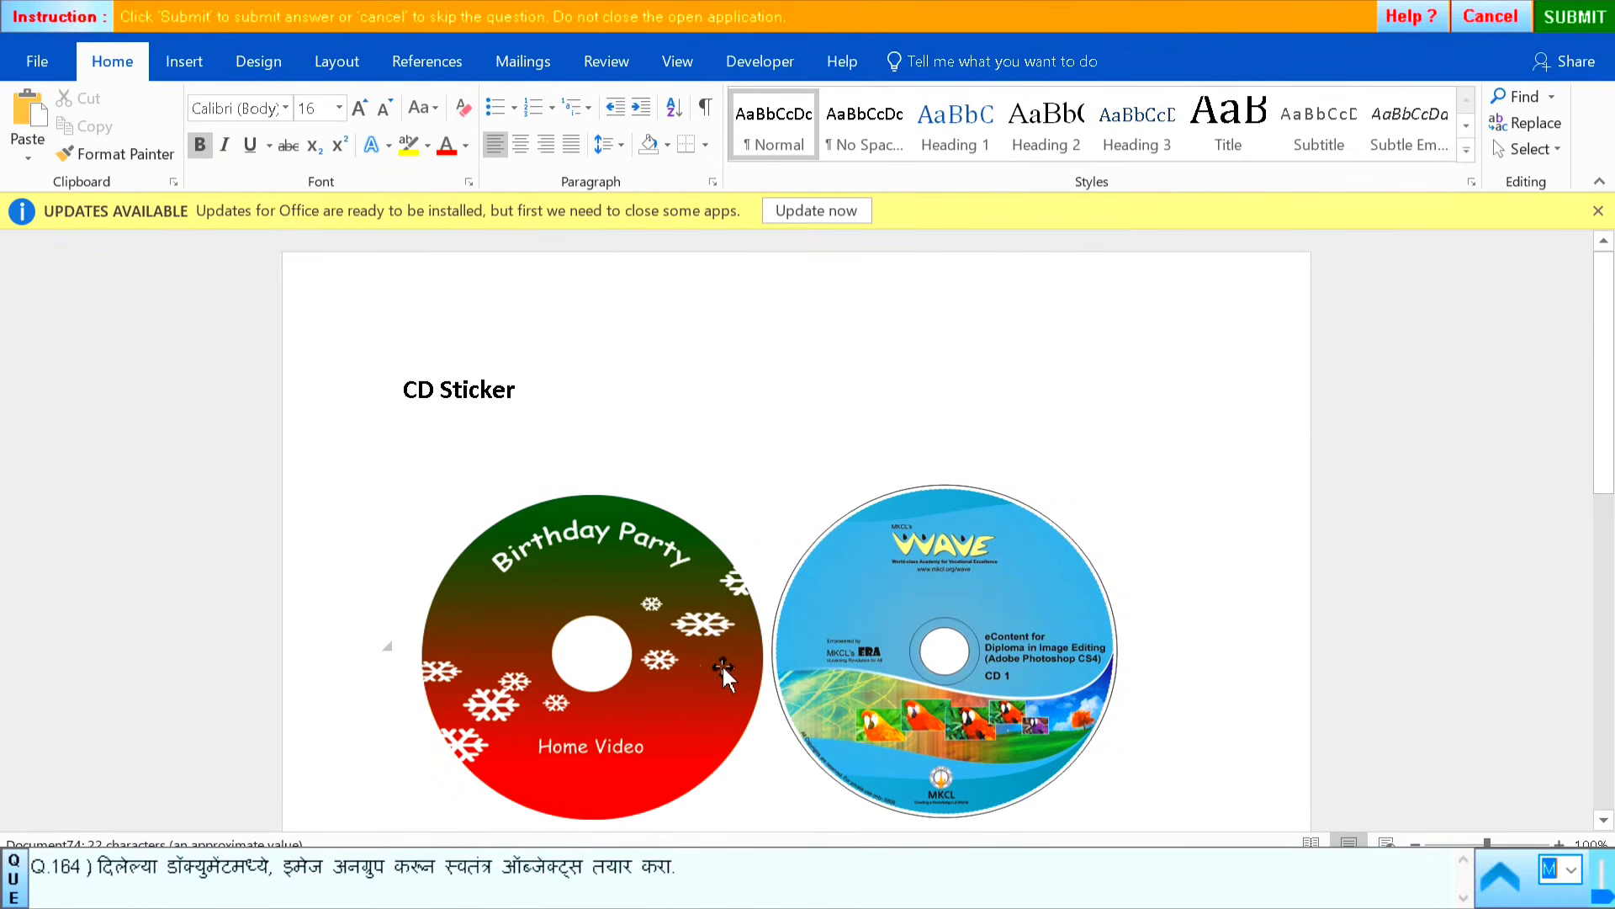
# Ungroup the CD sticker image into two separate disc pictures and deselect them
pyautogui.click(856, 646)
pyautogui.click(869, 648)
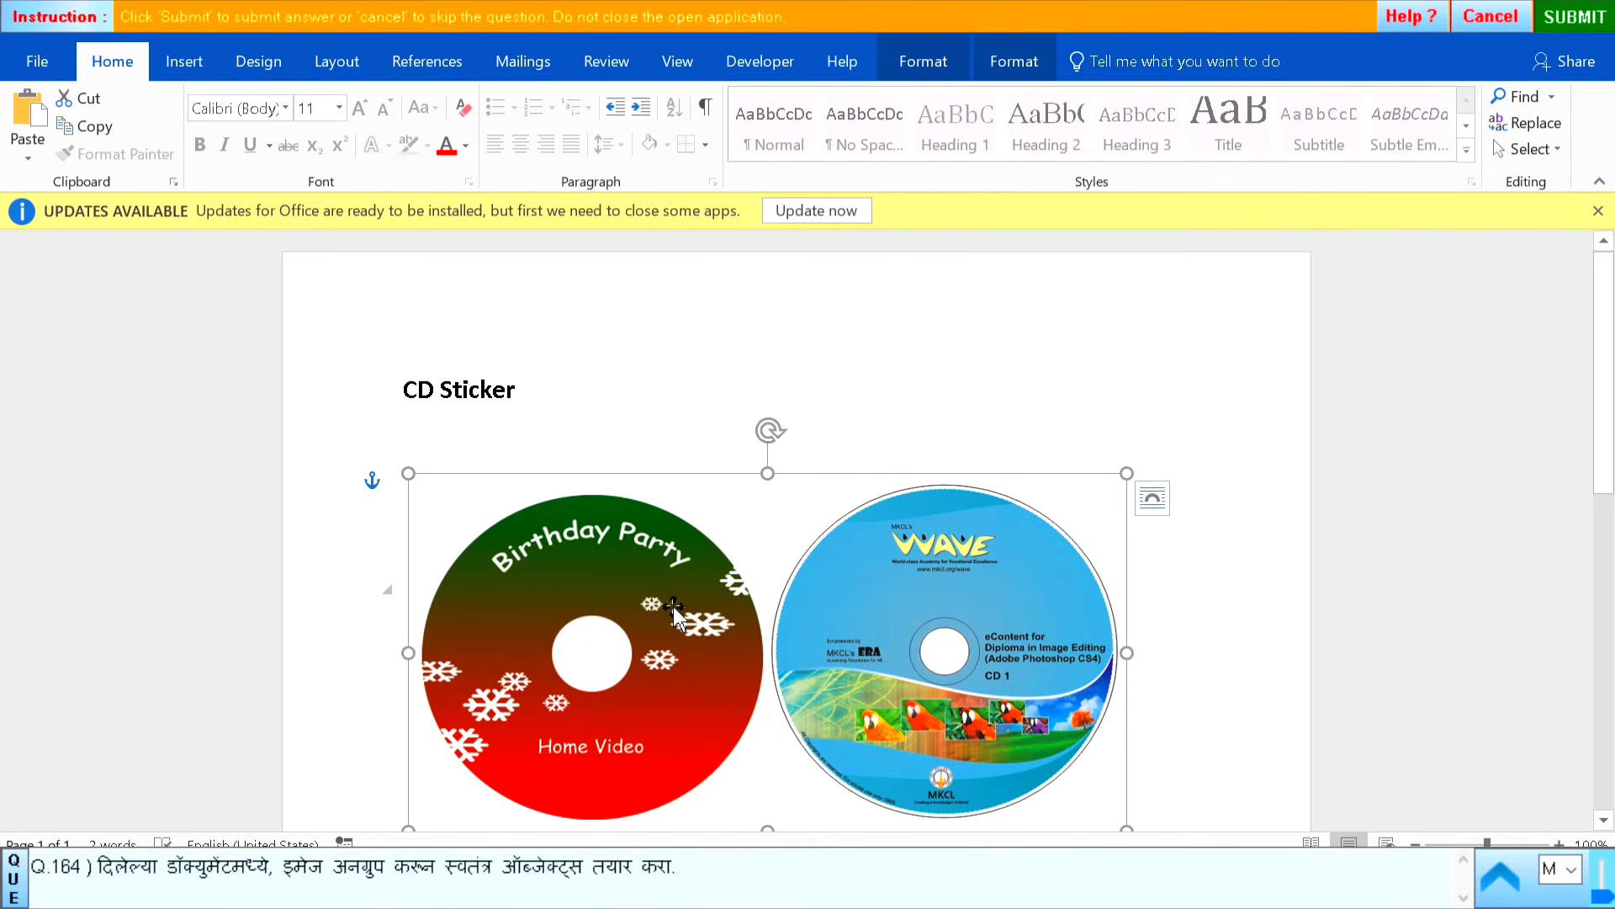
pyautogui.click(1014, 62)
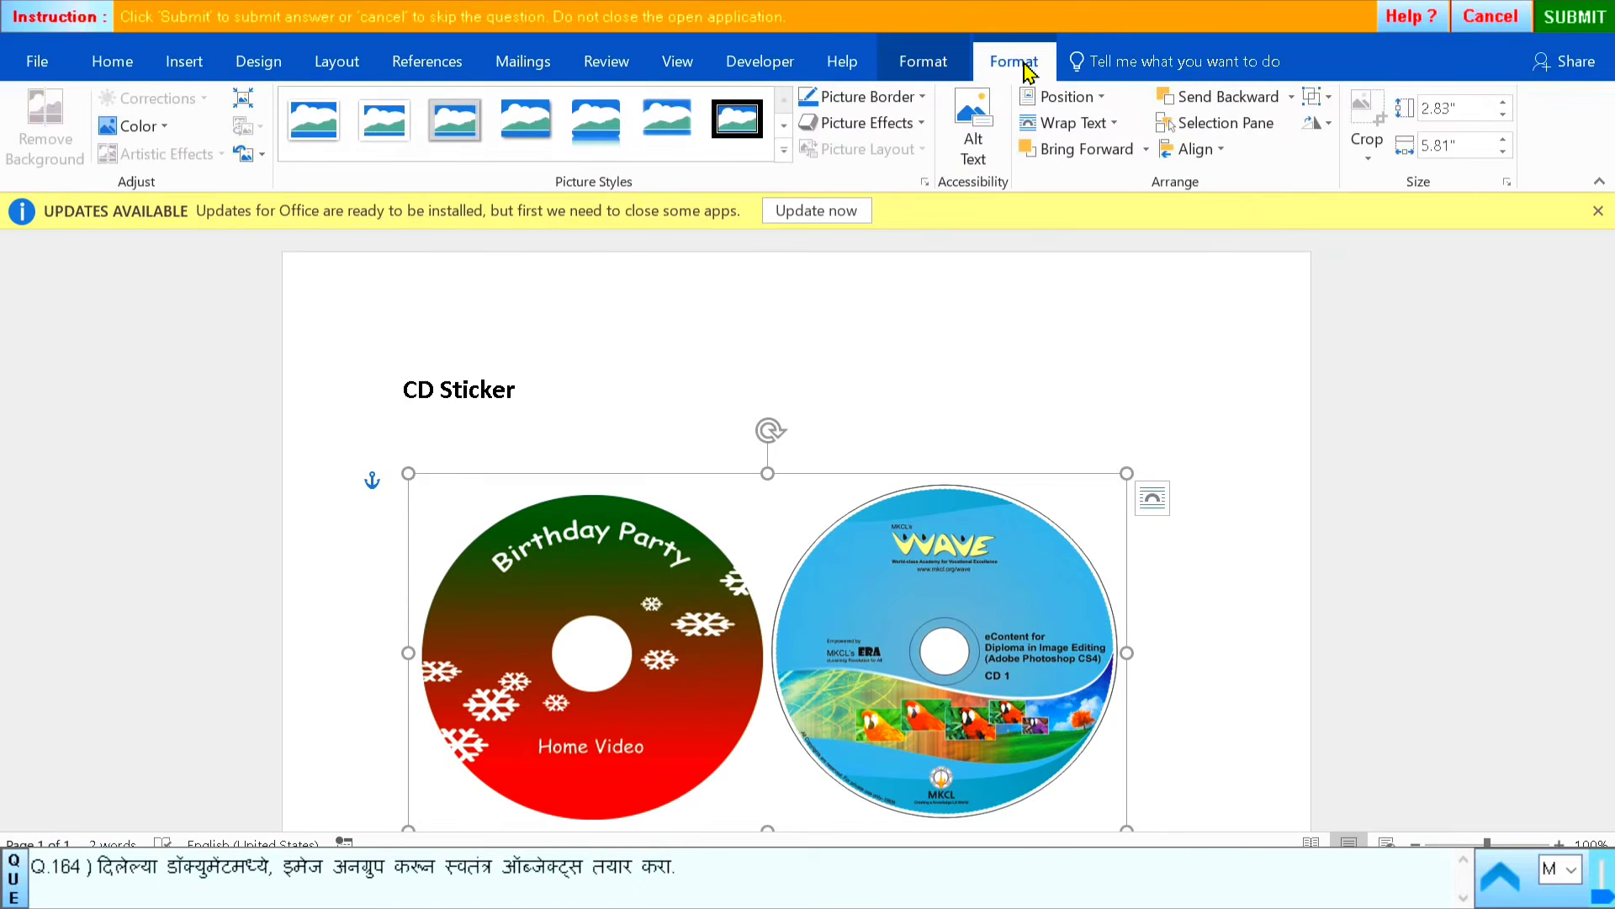
pyautogui.click(1320, 97)
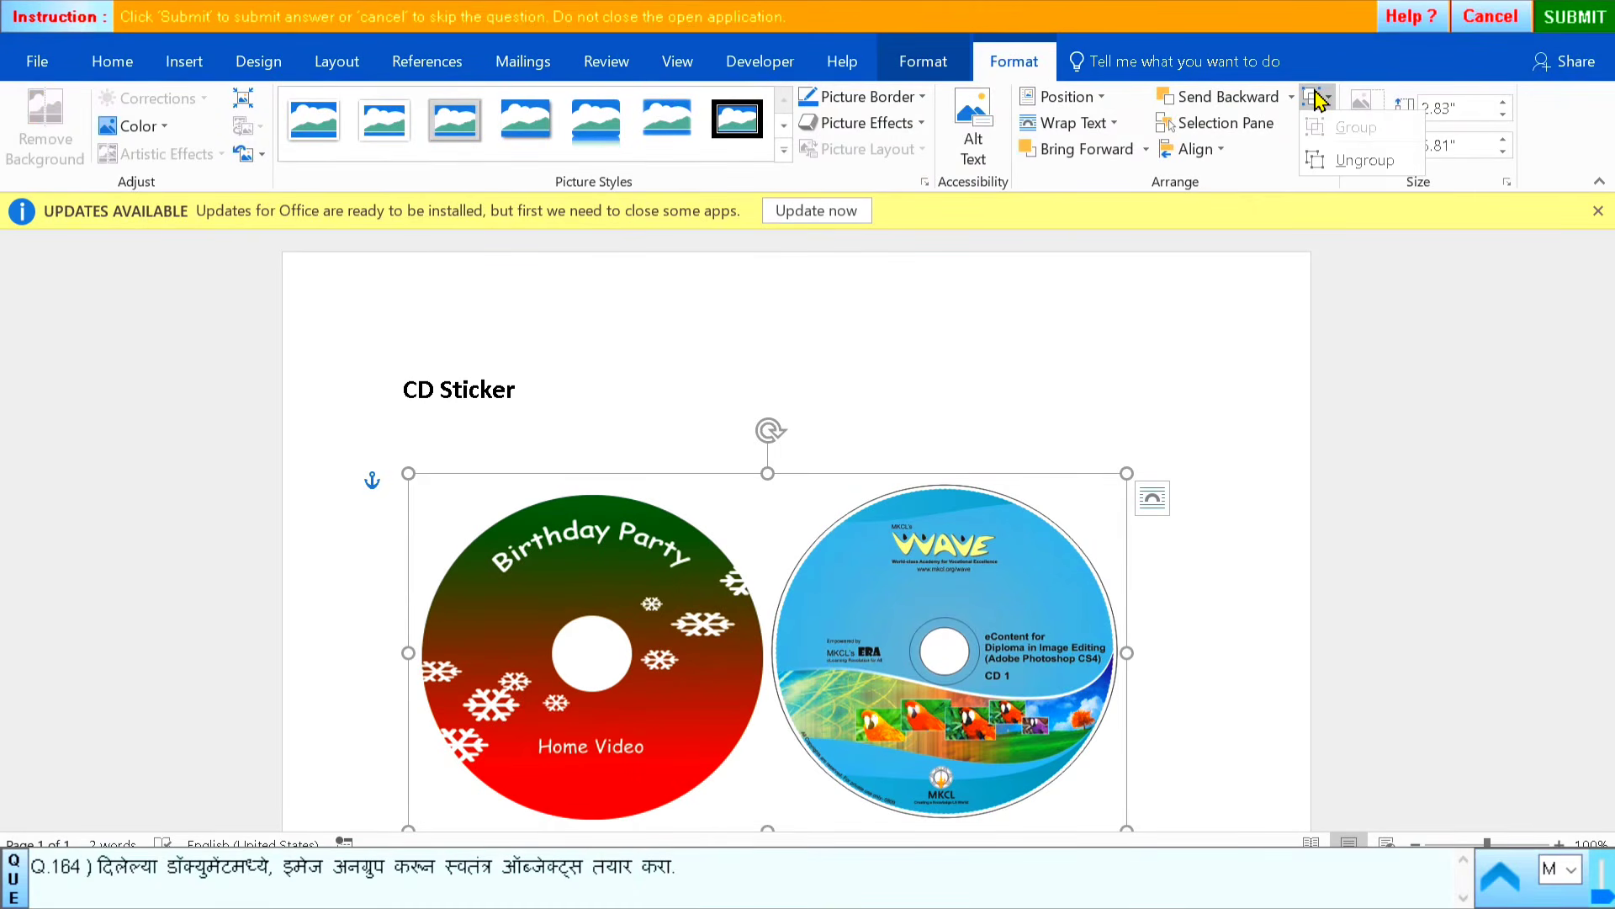
pyautogui.click(1360, 162)
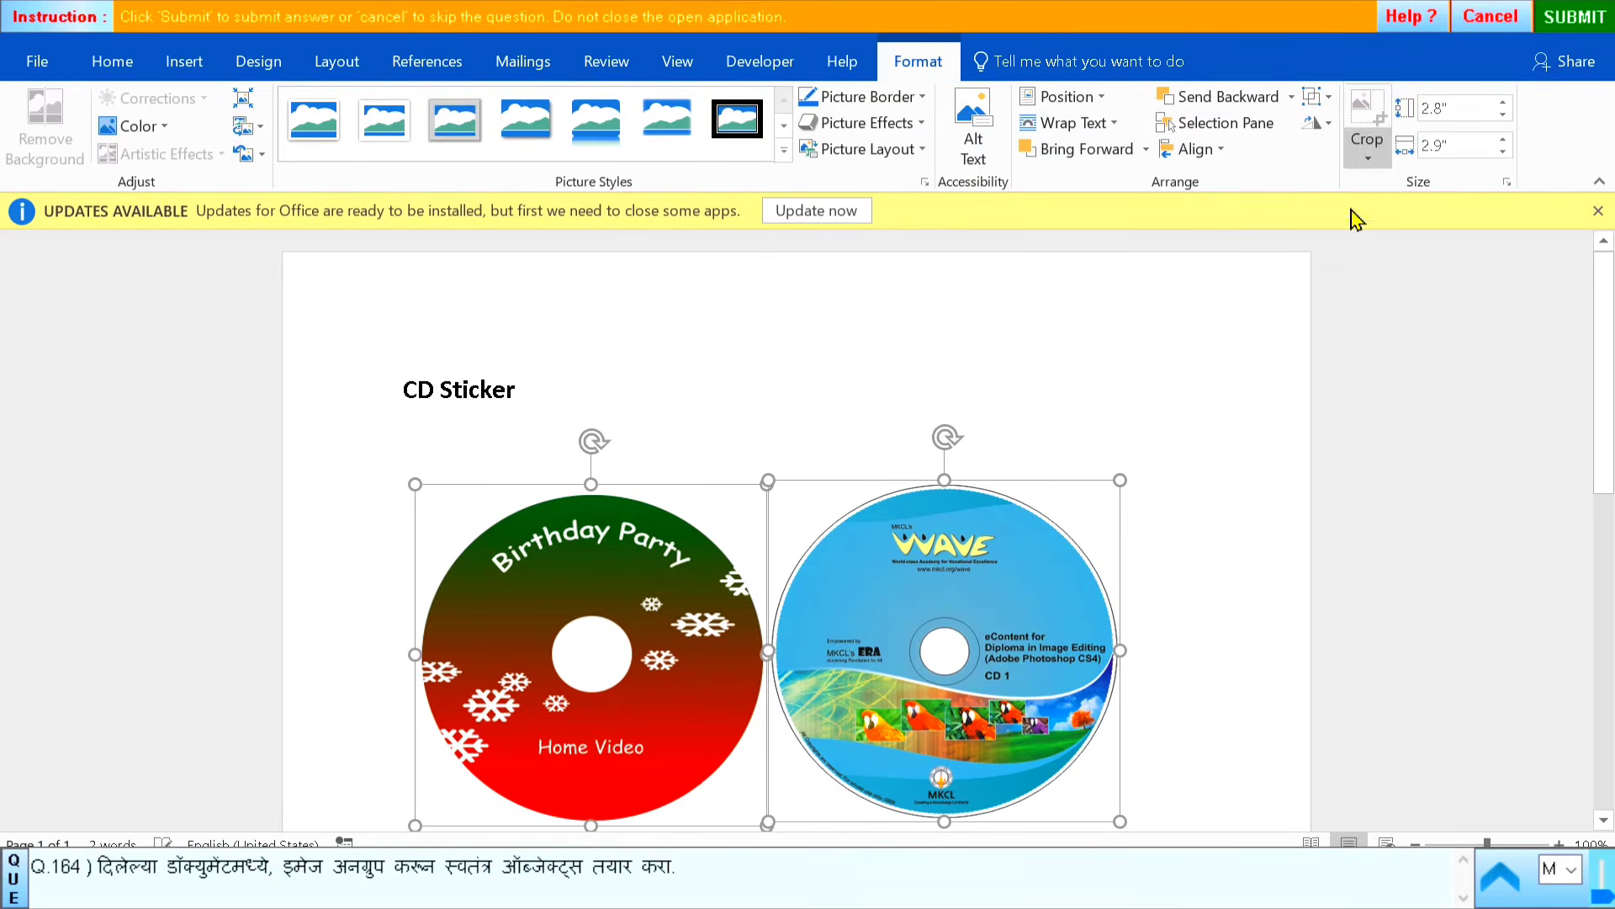
pyautogui.click(1467, 462)
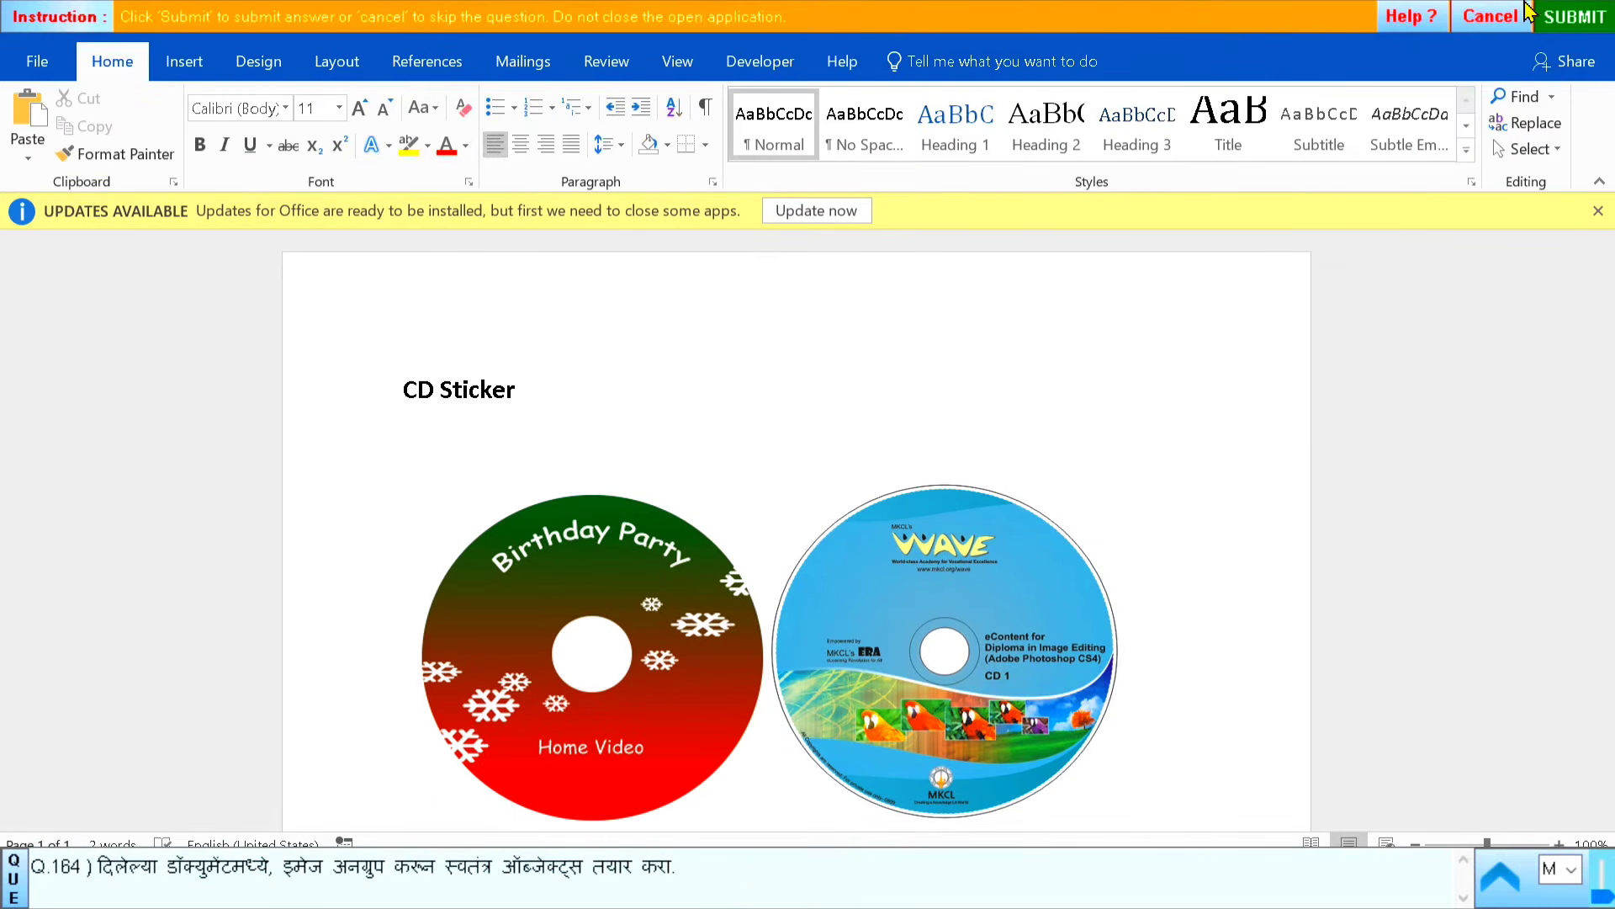
# Submit the answer to question 164 and start practical question 165
pyautogui.click(1567, 18)
pyautogui.click(806, 497)
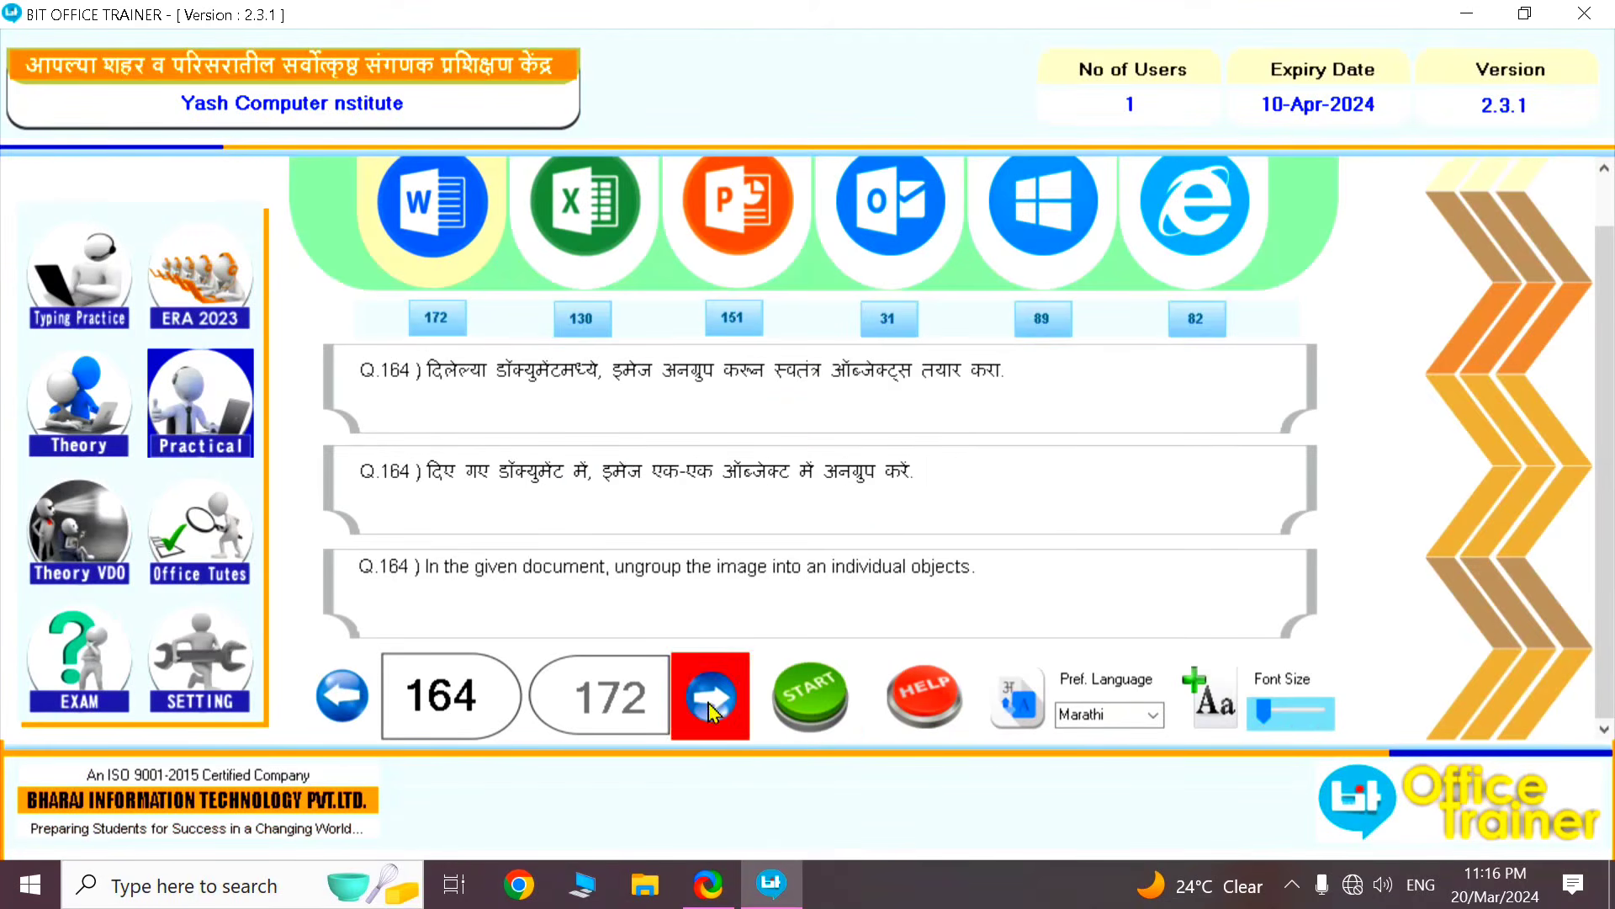
pyautogui.click(711, 696)
pyautogui.click(808, 711)
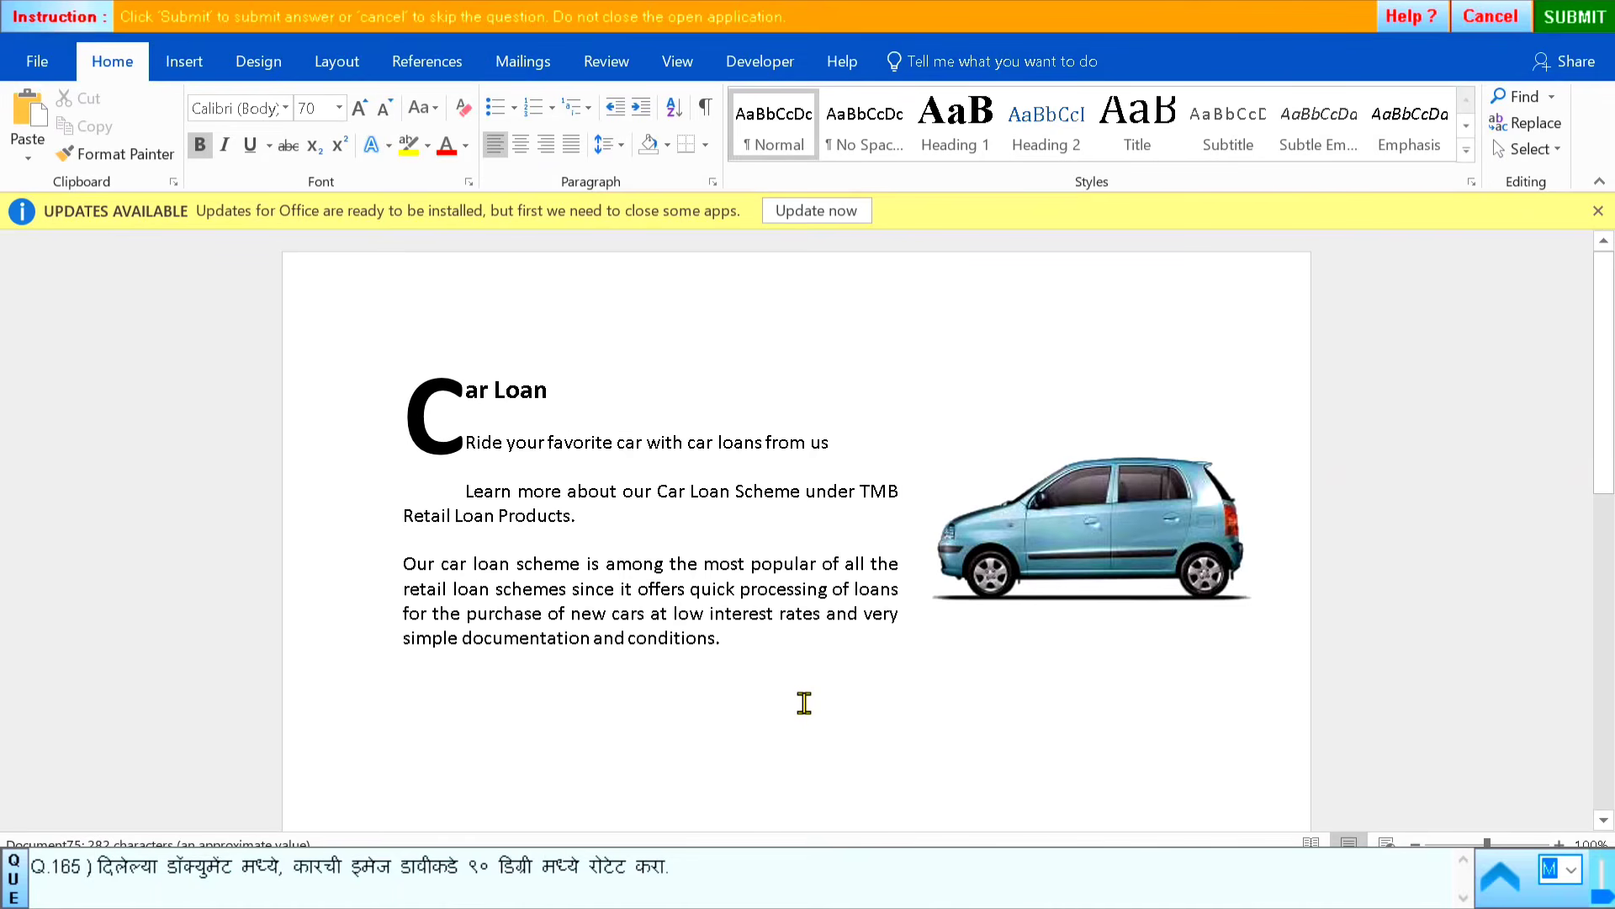
# Select the car image beside the Car Loan text
pyautogui.click(1067, 539)
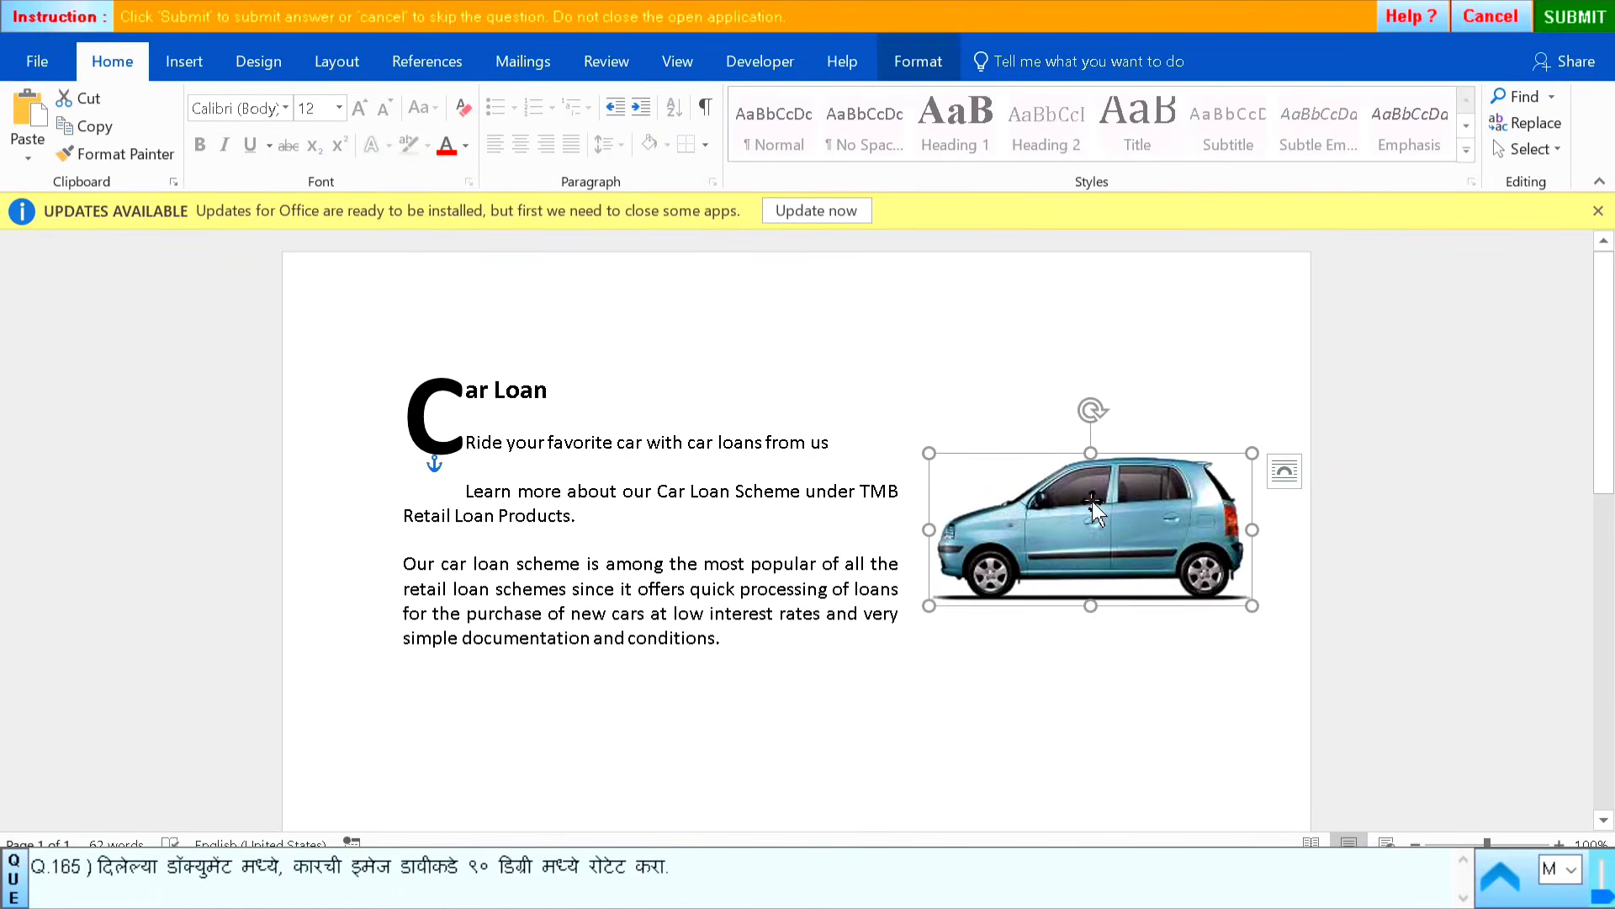